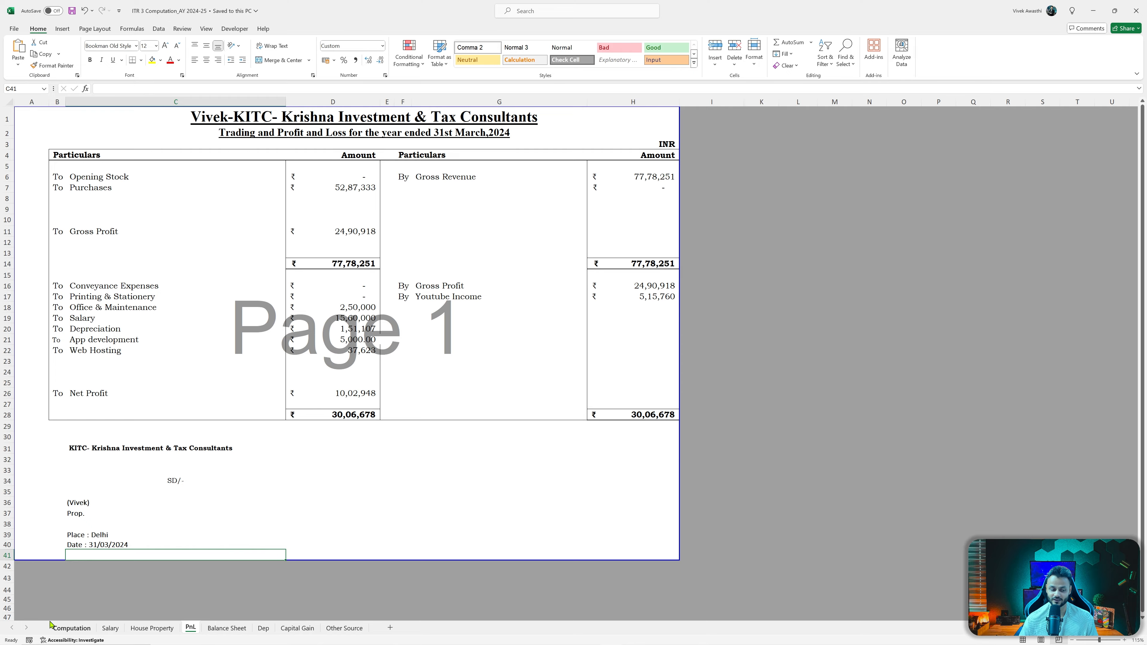
Review the heads of income, Chapter VI-A deductions and total income on the Computation sheet of the ITR 3 workbook.
{"action": "left_click", "coordinate": [58, 628]}
{"action": "scroll", "coordinate": [436, 444], "scroll_direction": "down", "scroll_amount": 1}
{"action": "scroll", "coordinate": [435, 444], "scroll_direction": "down", "scroll_amount": 1}
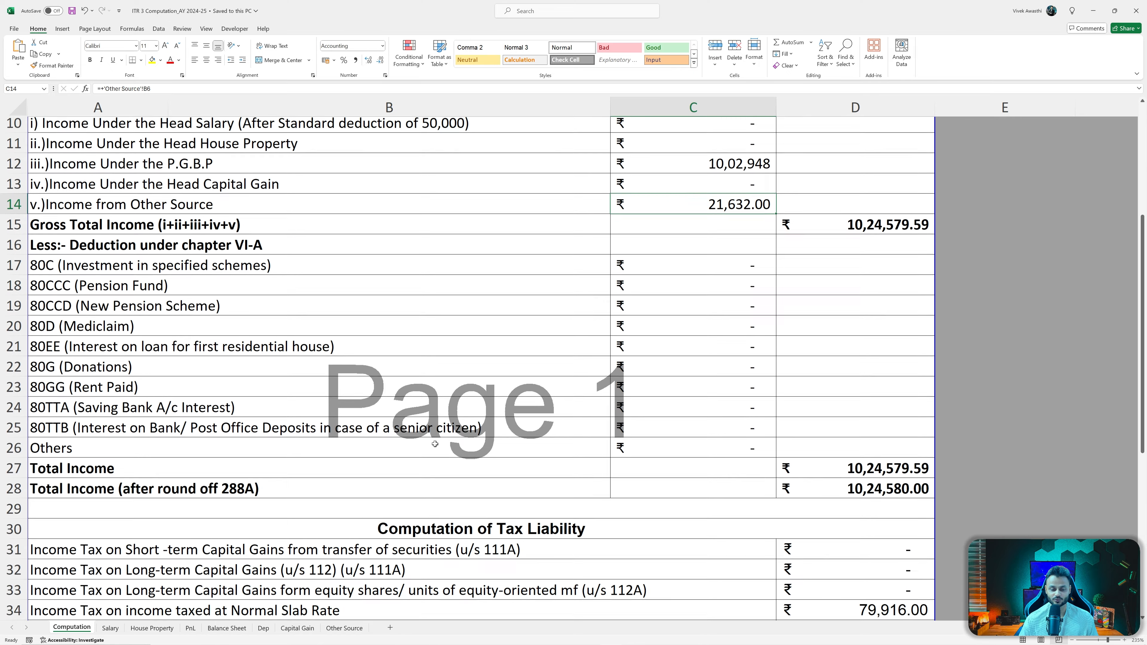
{"action": "scroll", "coordinate": [435, 445], "scroll_direction": "up", "scroll_amount": 3}
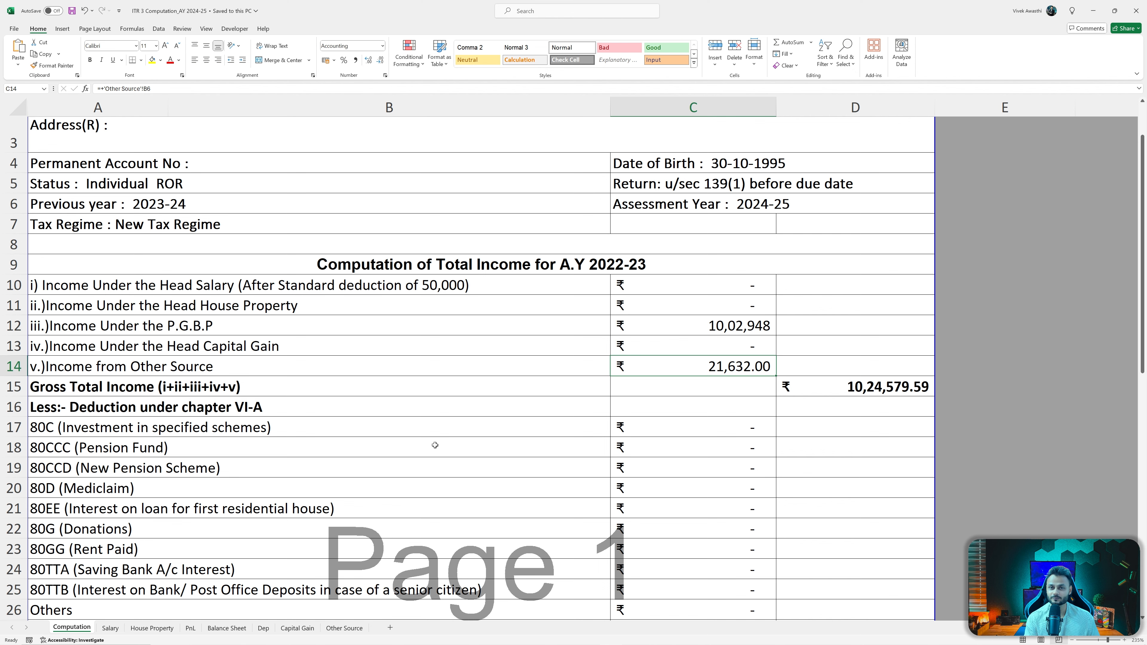
Switch to the income tax e-Filing portal in the browser, proceed with the ITR 3 form and start the return.
{"action": "key", "text": "alt+Tab"}
{"action": "key", "text": "alt+Tab"}
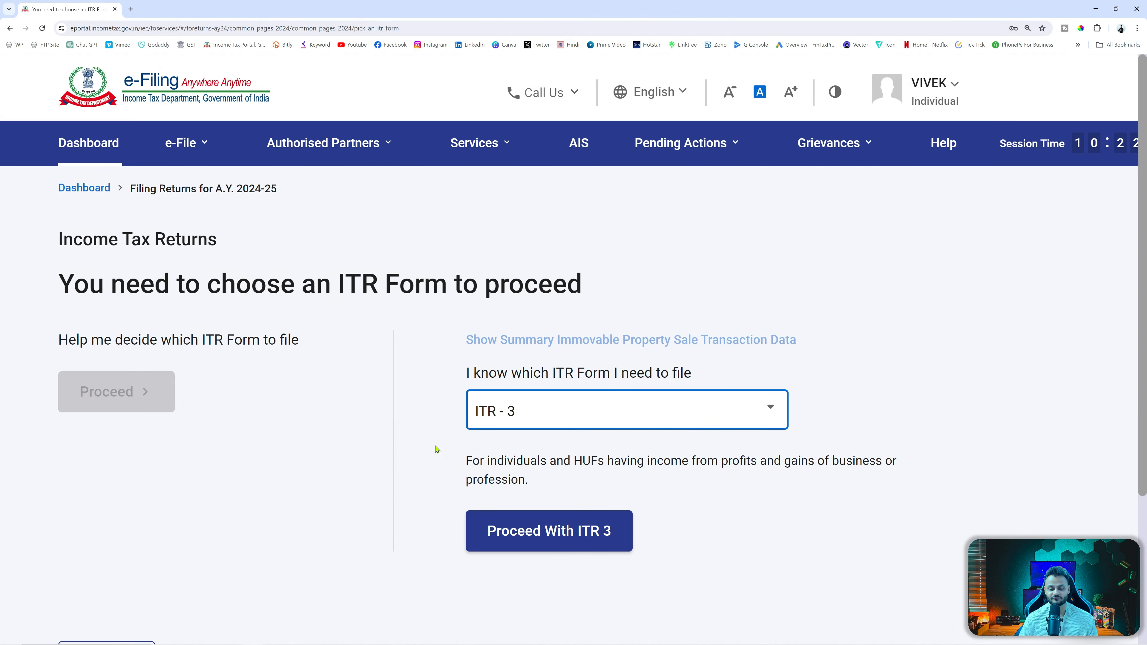
{"action": "left_click", "coordinate": [579, 532]}
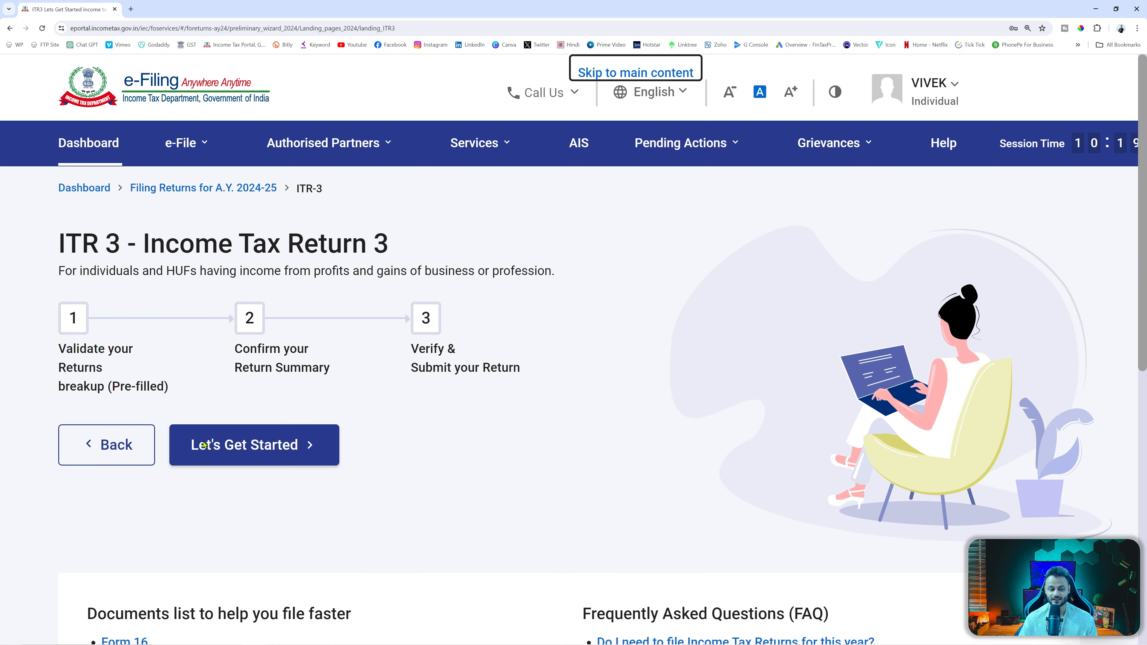
{"action": "left_click", "coordinate": [204, 446]}
Give "Taxable income is more than basic exemption limit" as the reason for filing and continue to schedule selection.
{"action": "scroll", "coordinate": [247, 433], "scroll_direction": "down", "scroll_amount": 1}
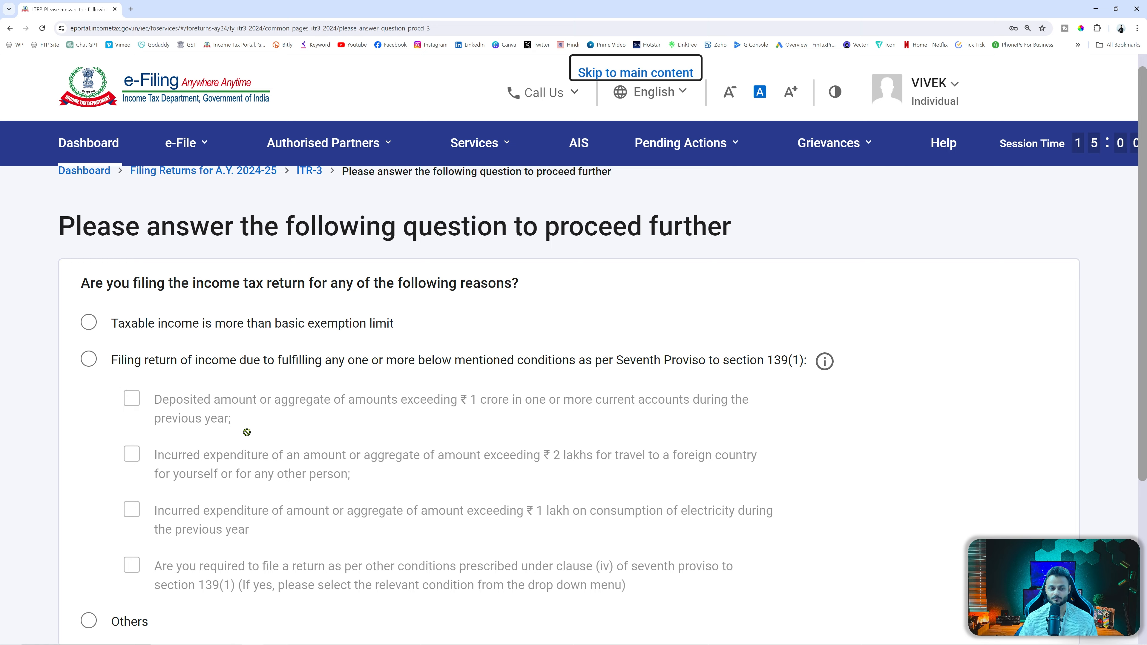
{"action": "scroll", "coordinate": [246, 432], "scroll_direction": "down", "scroll_amount": 2}
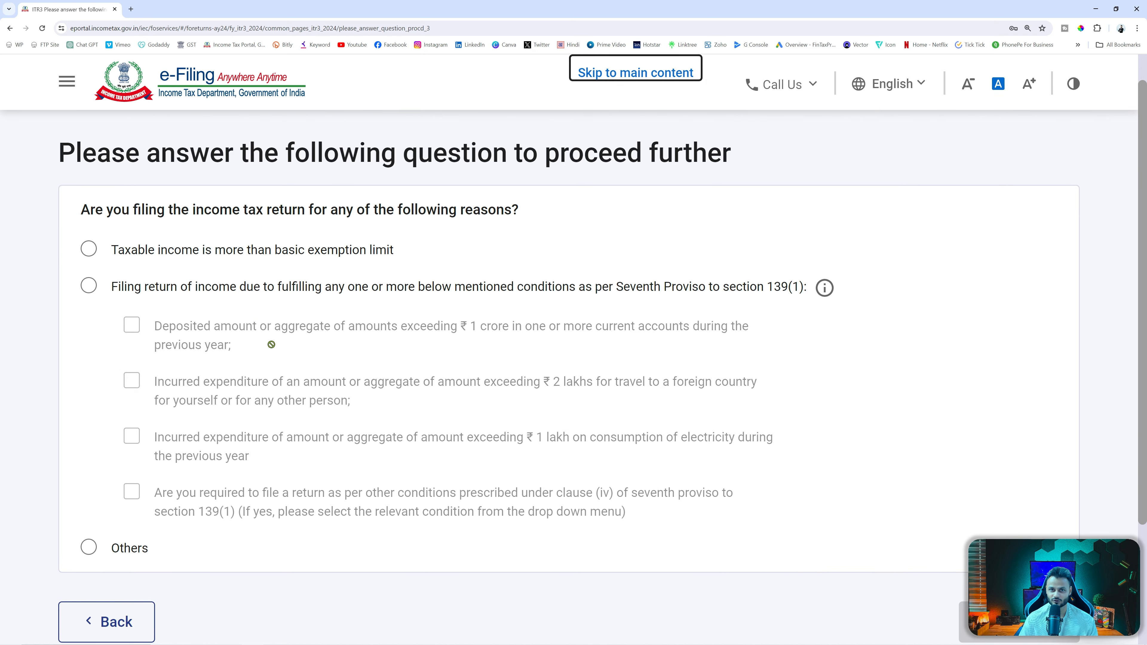
{"action": "left_click", "coordinate": [90, 253]}
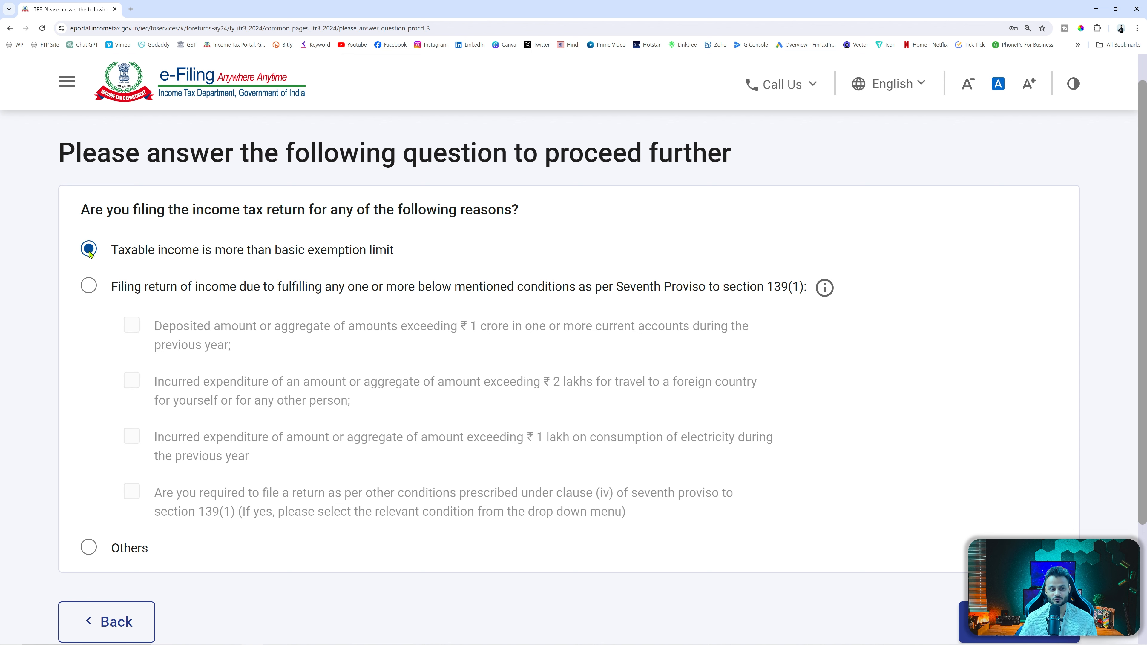
{"action": "left_click", "coordinate": [1020, 622]}
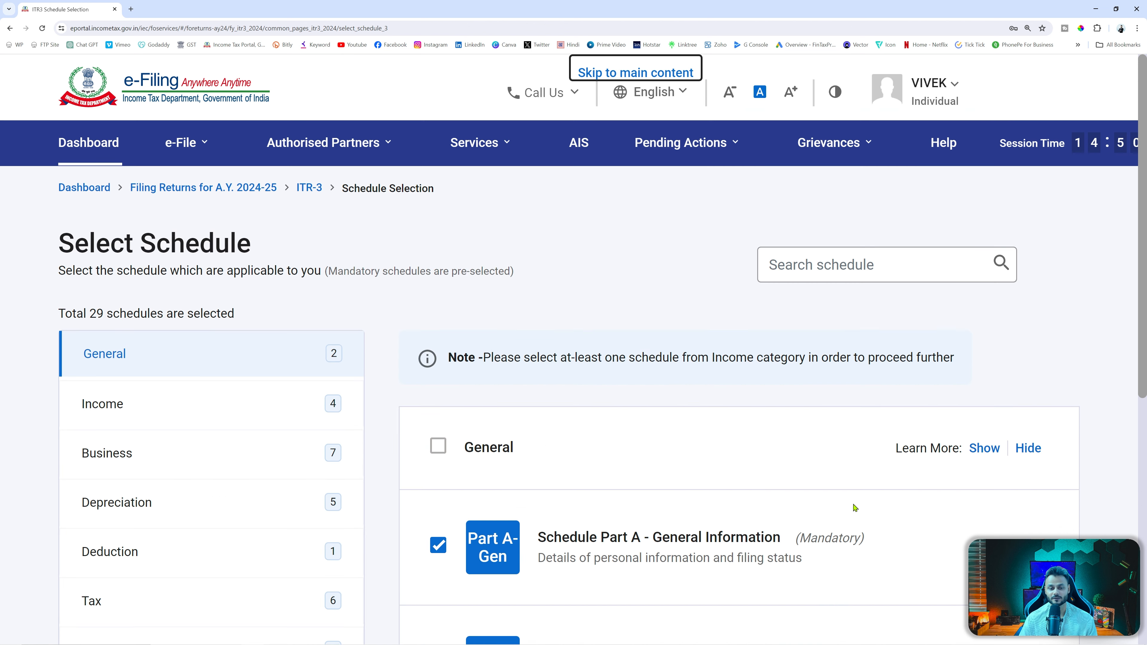
Deselect Schedule Salary and Schedule Capital Gains in the Income category of the schedule selection.
{"action": "scroll", "coordinate": [835, 503], "scroll_direction": "down", "scroll_amount": 3}
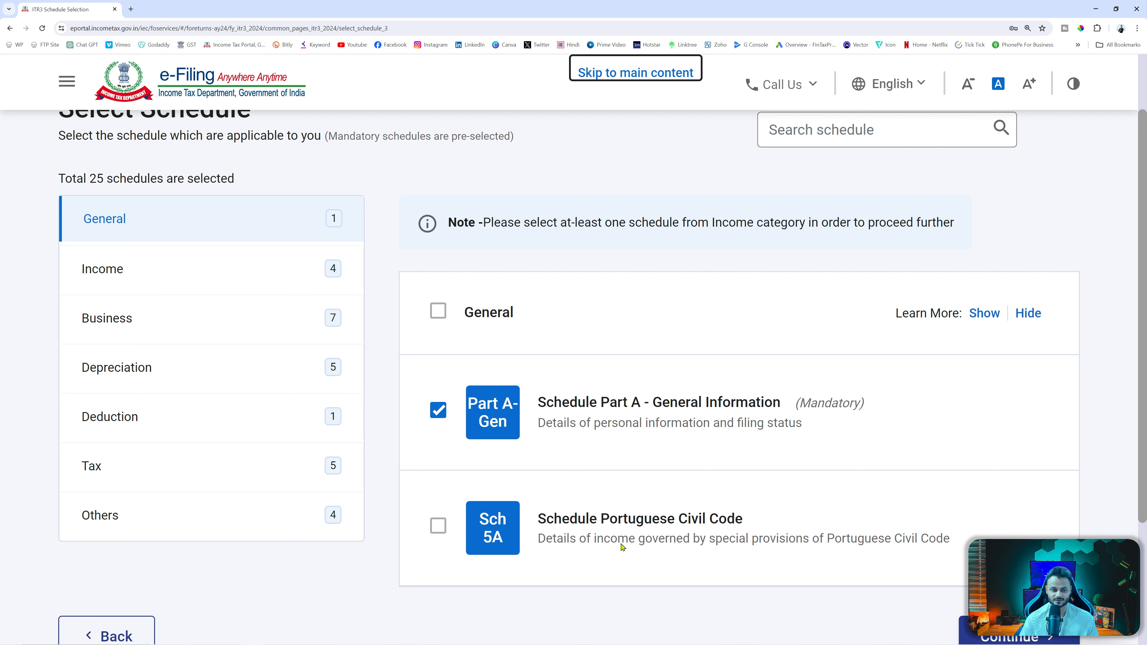
{"action": "left_click", "coordinate": [171, 270]}
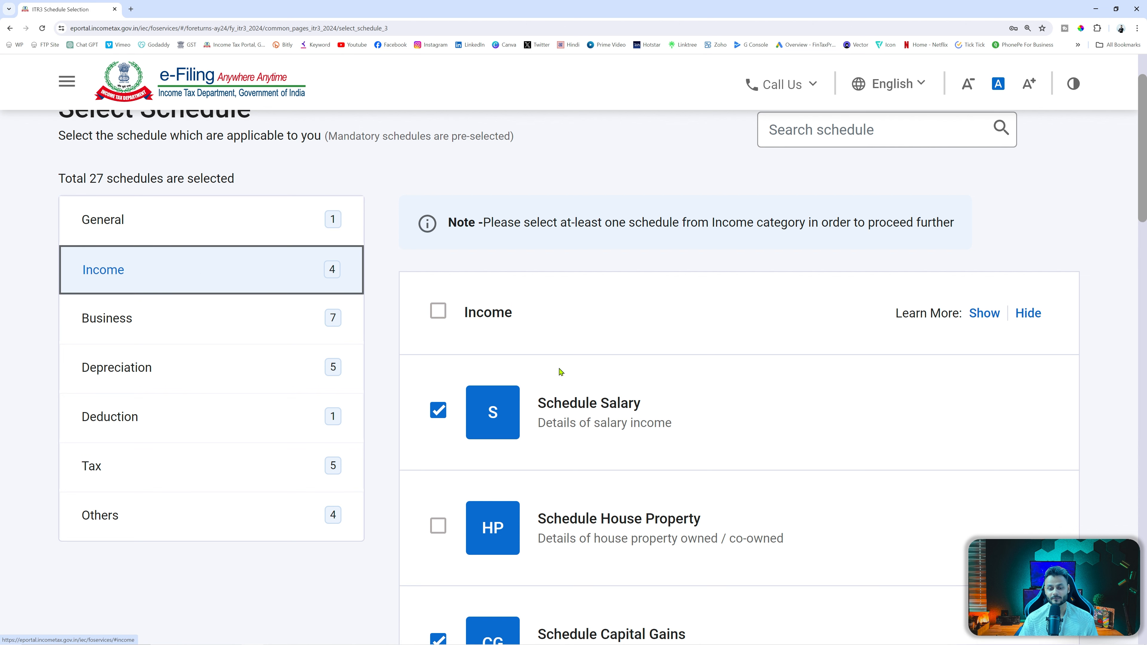
{"action": "scroll", "coordinate": [587, 361], "scroll_direction": "down", "scroll_amount": 2}
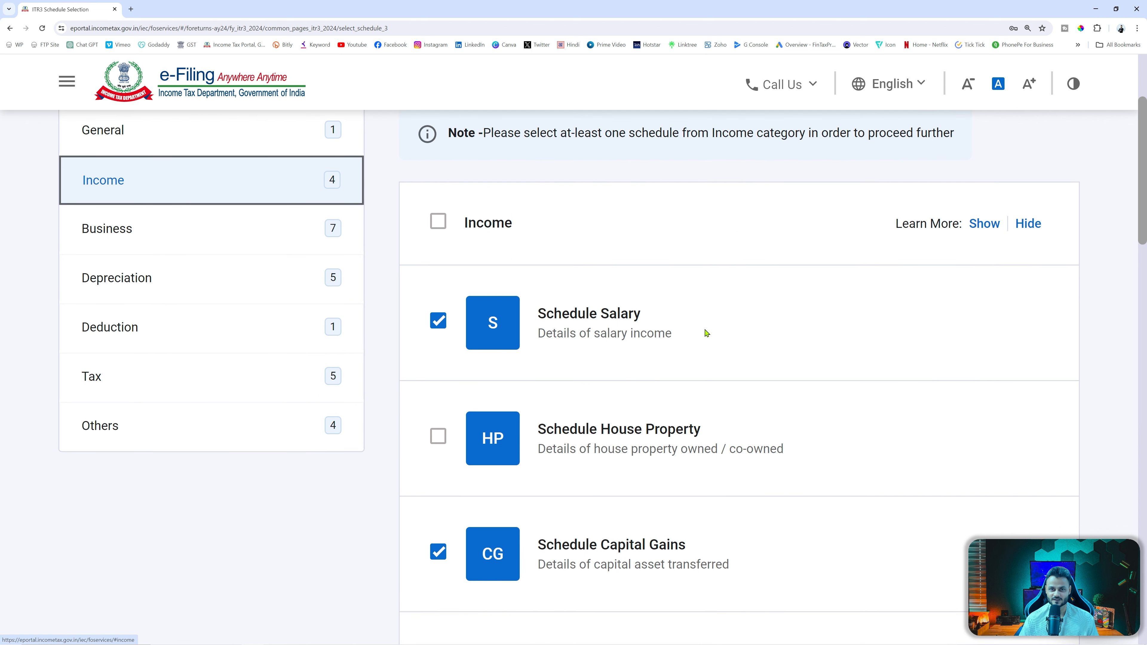
{"action": "left_click", "coordinate": [437, 324]}
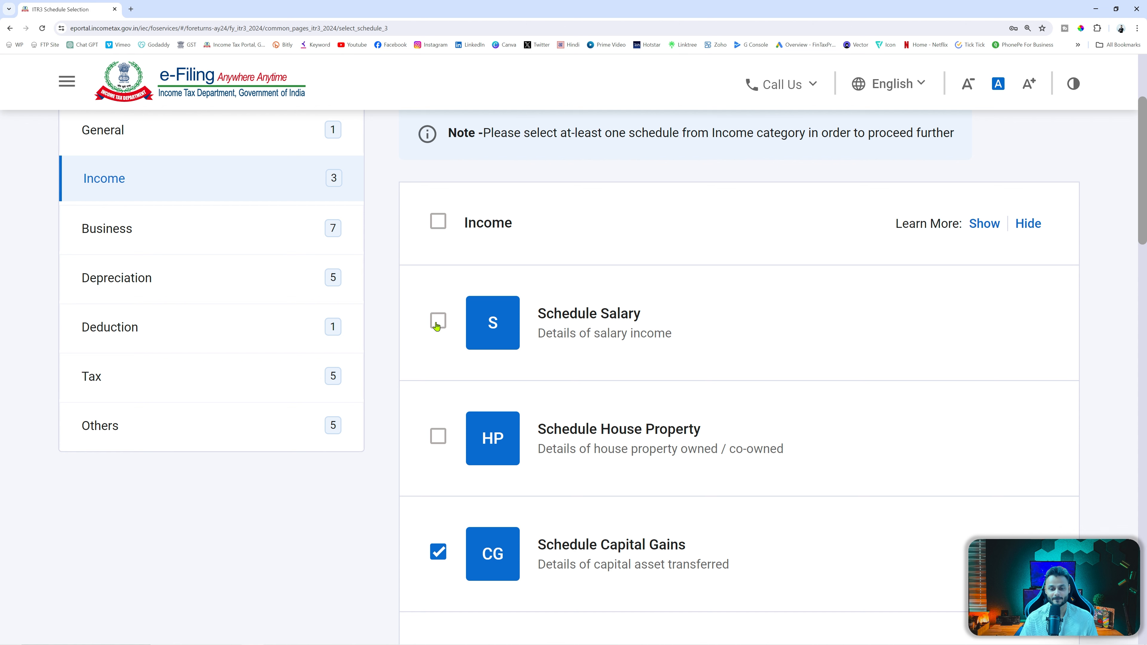
{"action": "scroll", "coordinate": [436, 326], "scroll_direction": "down", "scroll_amount": 3}
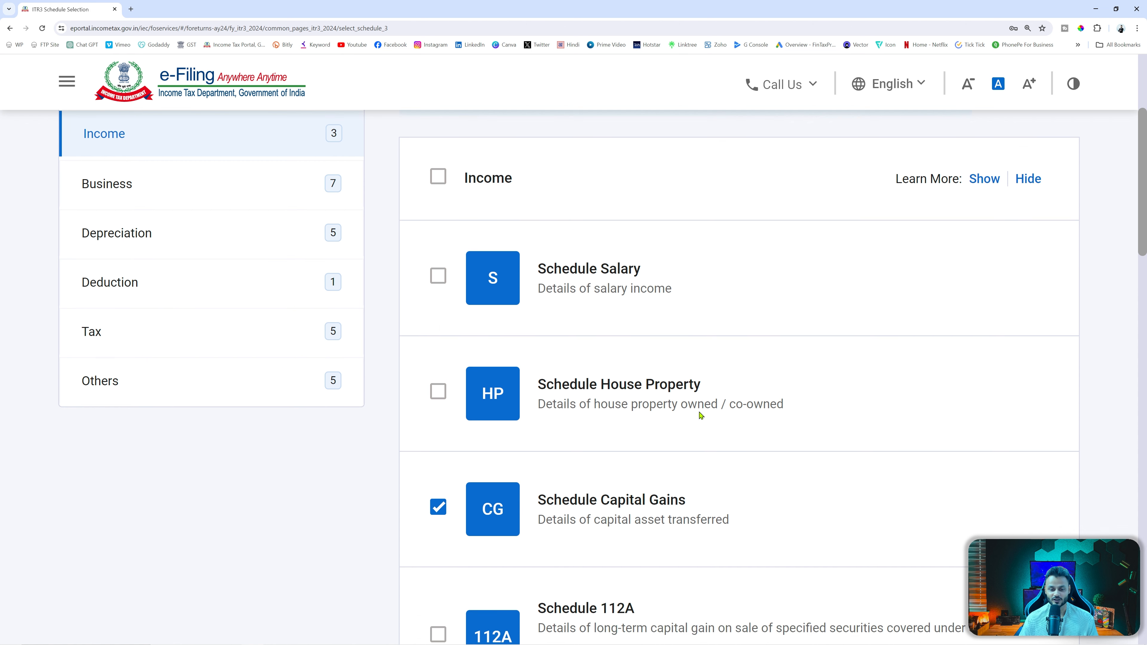
{"action": "left_click", "coordinate": [438, 419]}
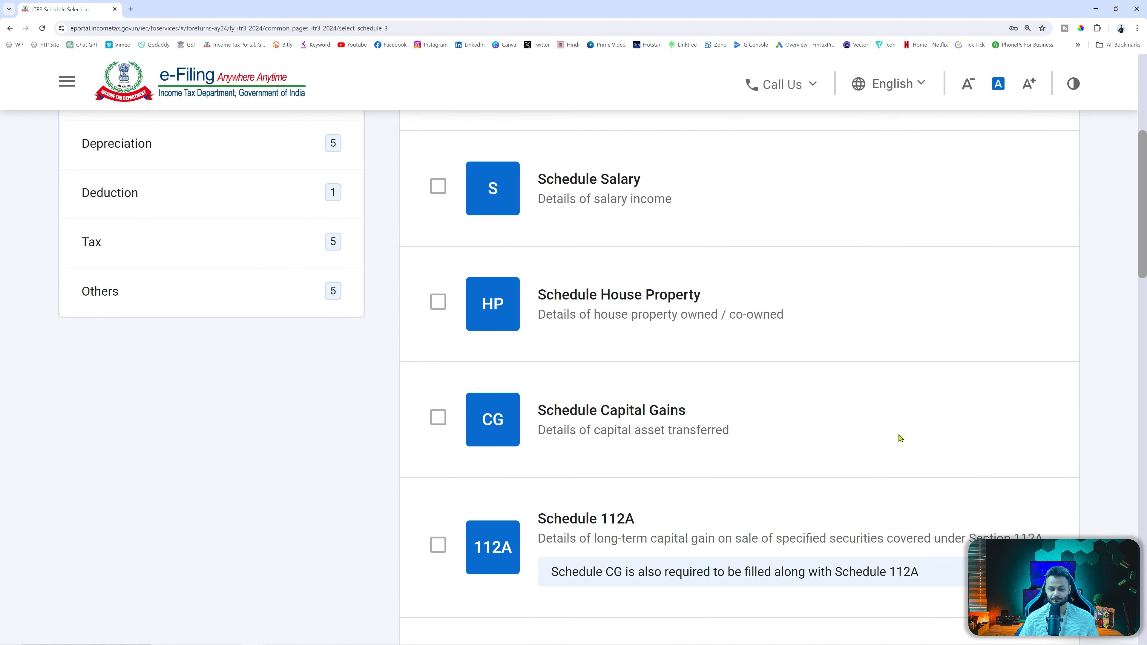
Examine the remaining Income schedules, from Schedule 112A through Schedule Summary Of Tax Relief, to check which ones apply.
{"action": "scroll", "coordinate": [742, 417], "scroll_direction": "down", "scroll_amount": 1}
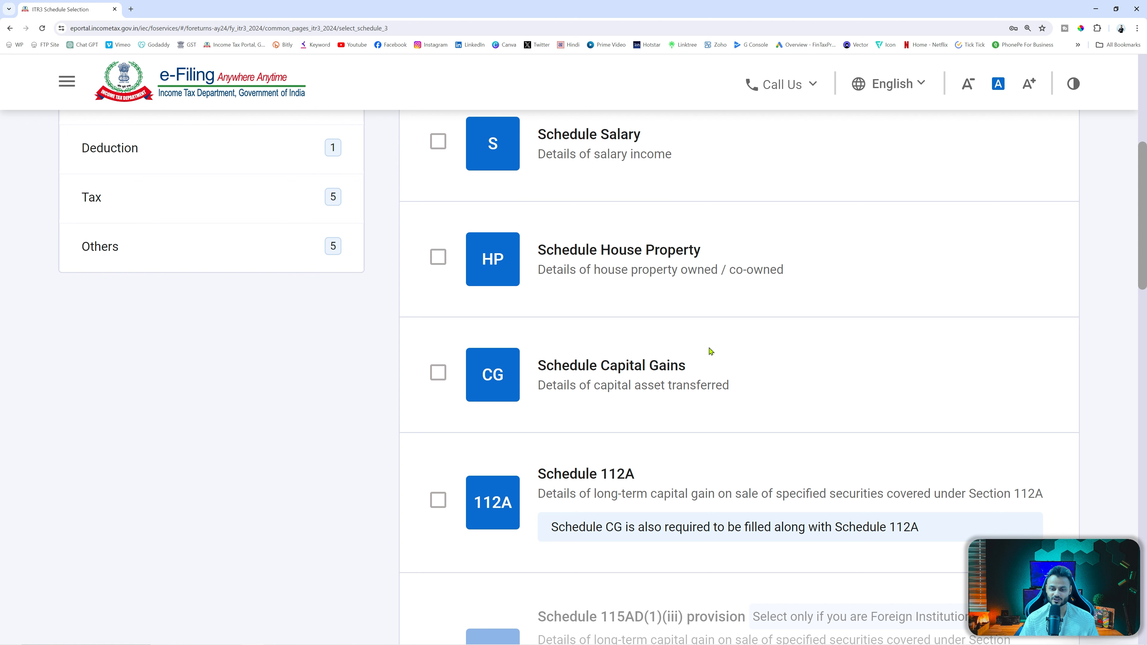
{"action": "scroll", "coordinate": [711, 351], "scroll_direction": "down", "scroll_amount": 6}
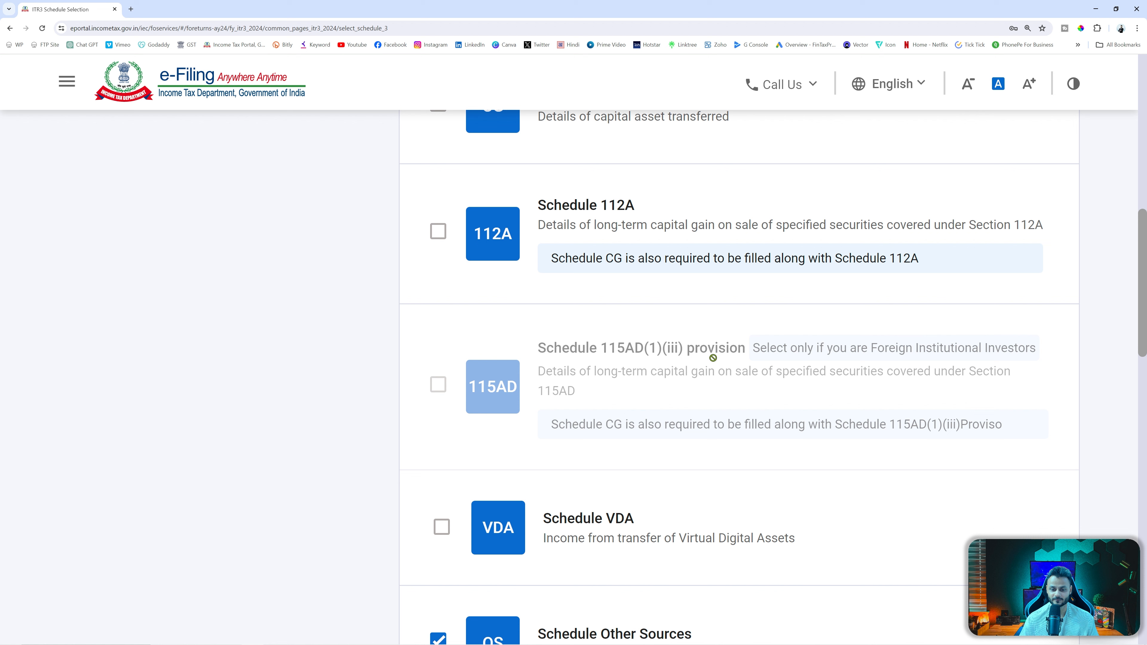
{"action": "scroll", "coordinate": [713, 358], "scroll_direction": "down", "scroll_amount": 3}
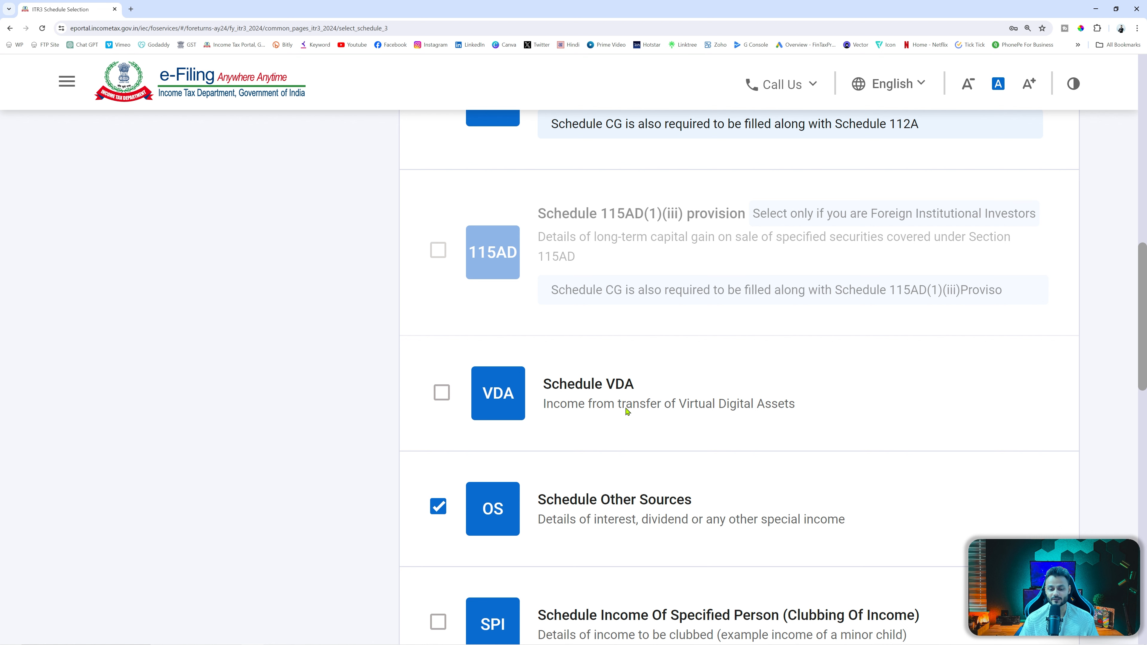
{"action": "scroll", "coordinate": [627, 411], "scroll_direction": "down", "scroll_amount": 2}
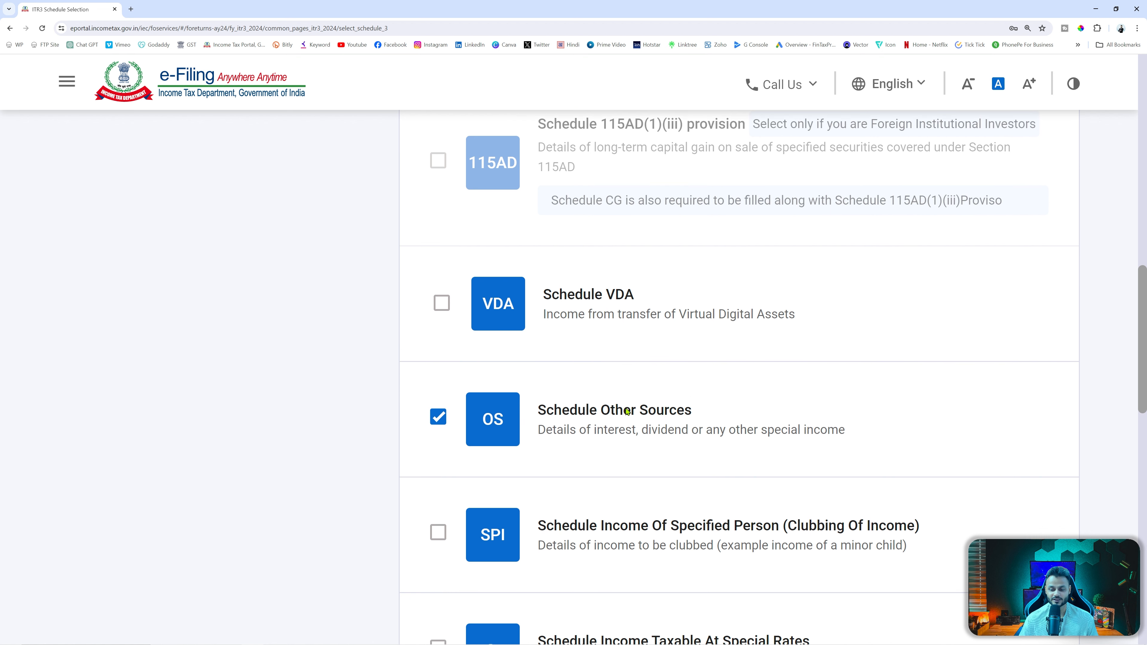
{"action": "scroll", "coordinate": [627, 411], "scroll_direction": "down", "scroll_amount": 7}
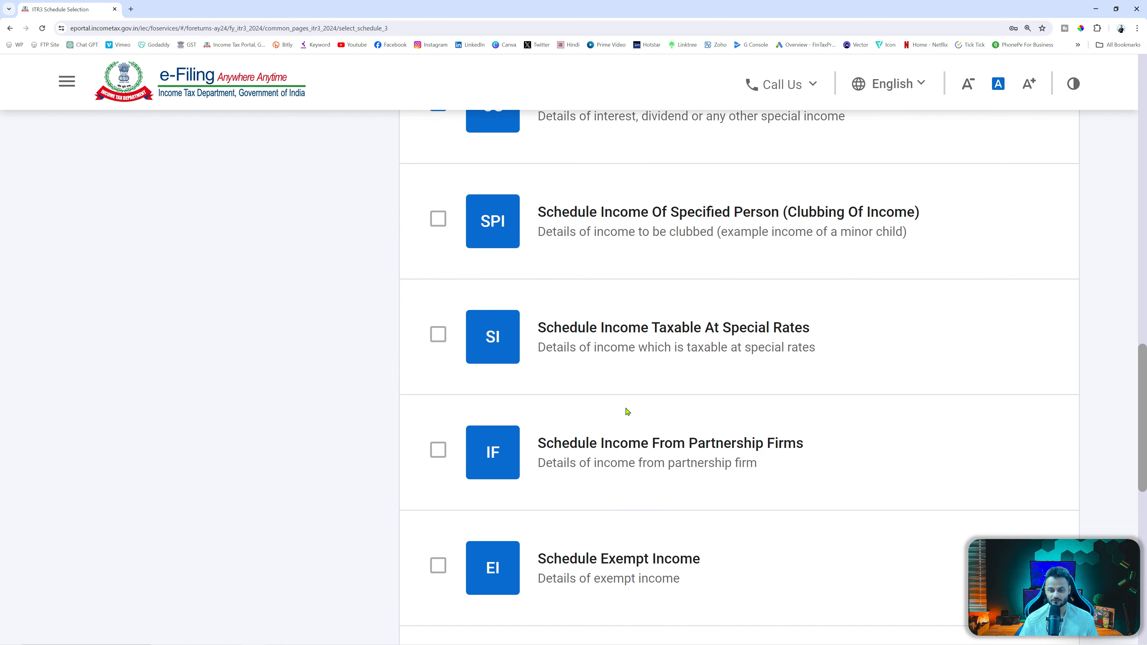
{"action": "scroll", "coordinate": [729, 384], "scroll_direction": "down", "scroll_amount": 3}
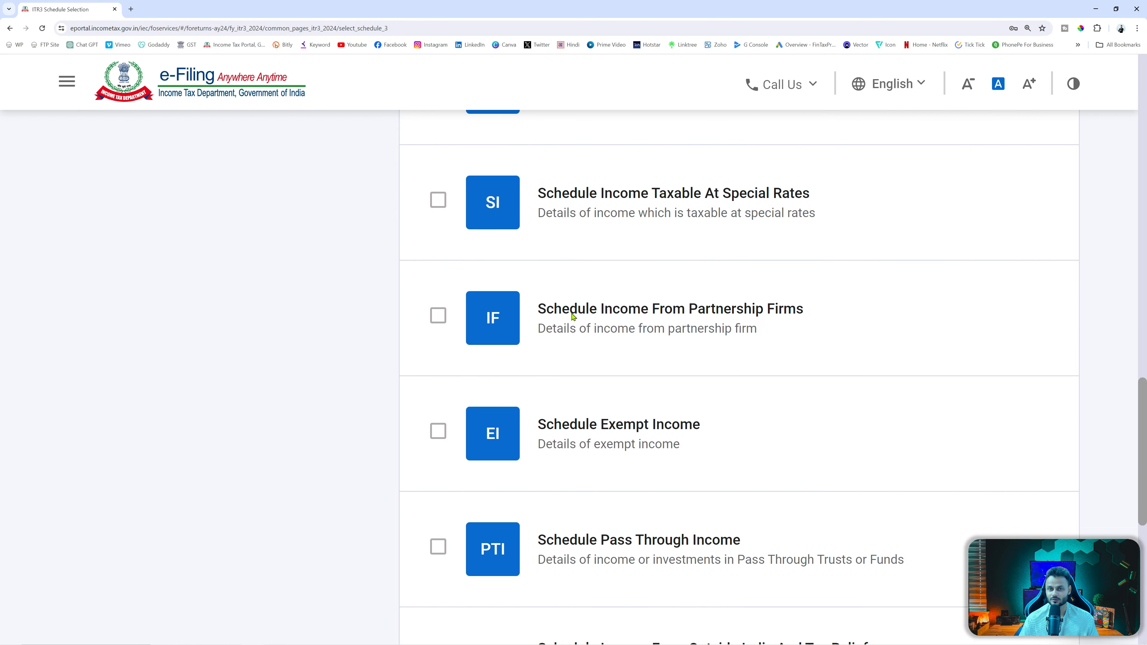
{"action": "scroll", "coordinate": [573, 317], "scroll_direction": "down", "scroll_amount": 3}
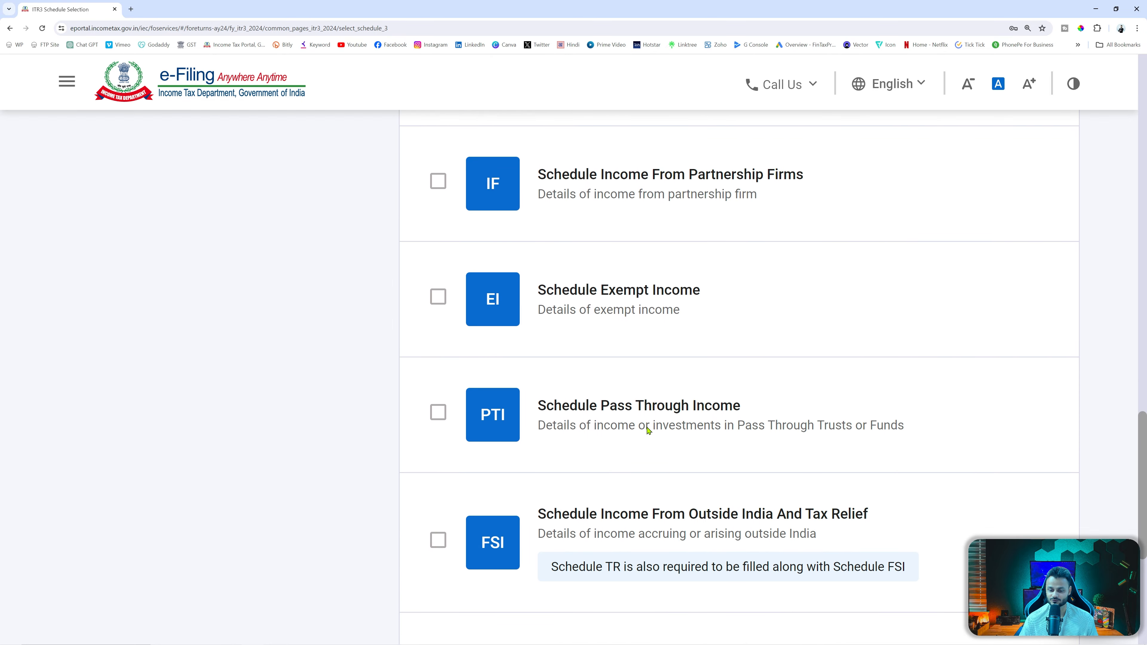
{"action": "scroll", "coordinate": [670, 536], "scroll_direction": "down", "scroll_amount": 2}
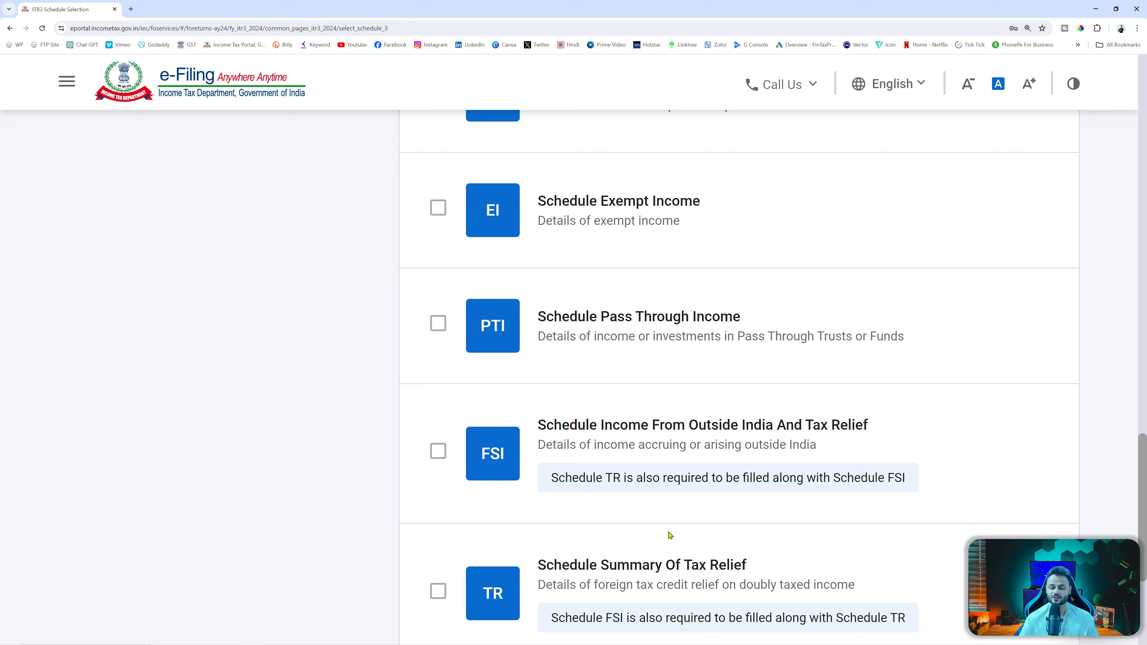
{"action": "scroll", "coordinate": [669, 536], "scroll_direction": "down", "scroll_amount": 1}
{"action": "scroll", "coordinate": [810, 378], "scroll_direction": "down", "scroll_amount": 2}
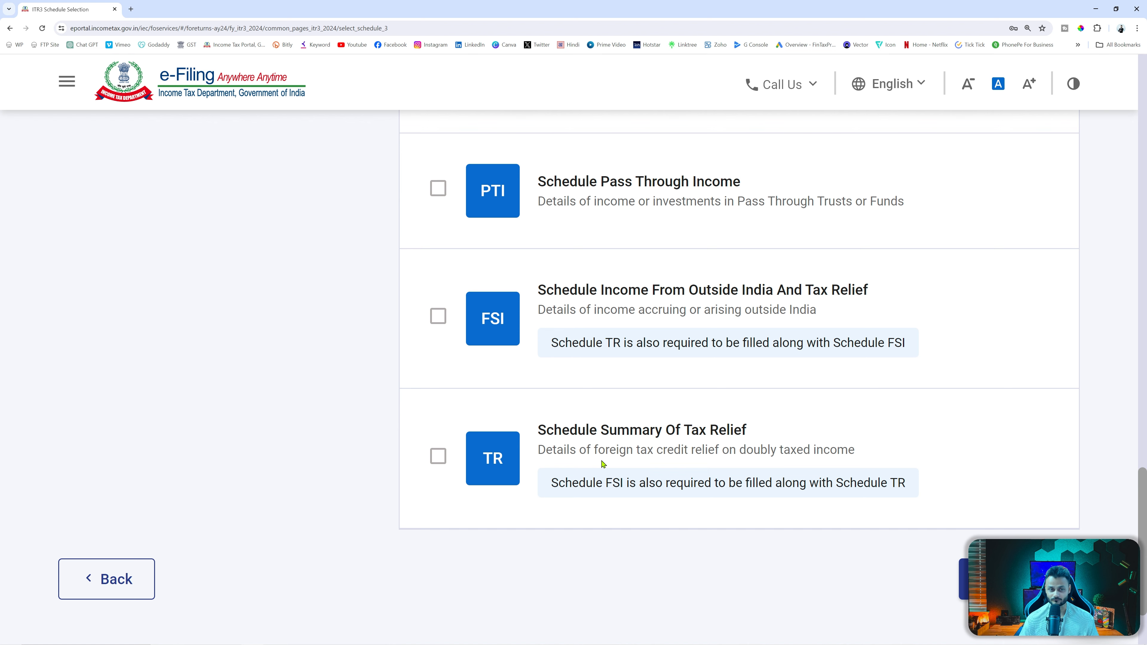
Switch to the ITR Filing PDF, read through the upcoming session videos and return to the e-Filing portal.
{"action": "key", "text": "alt+Tab"}
{"action": "key", "text": "alt+Tab"}
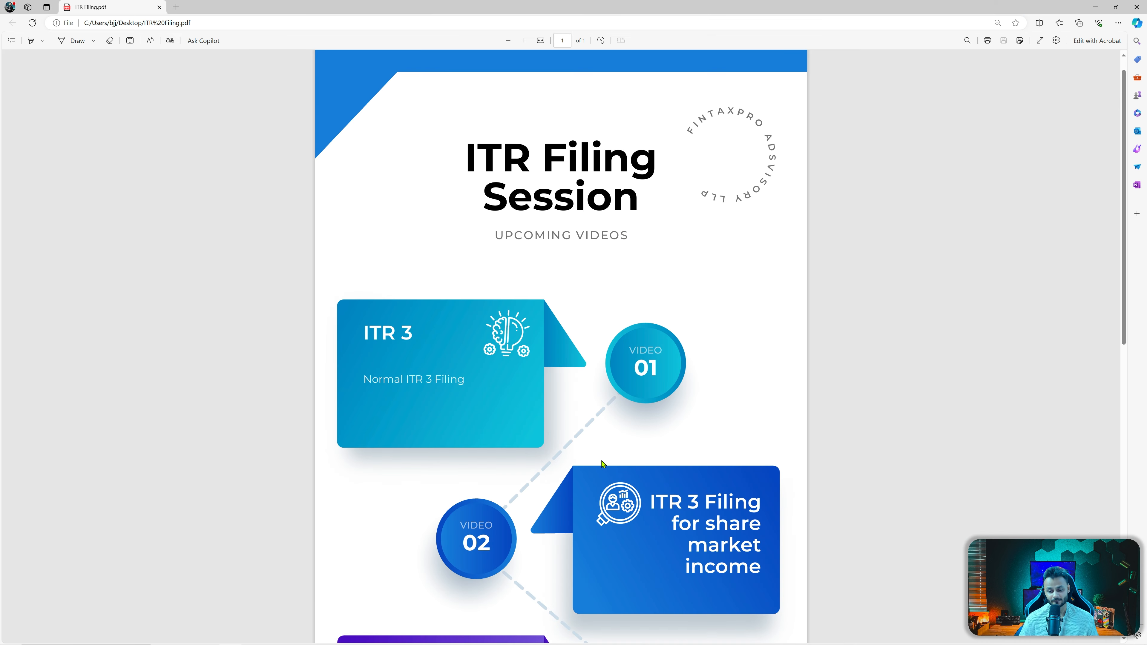
{"action": "scroll", "coordinate": [603, 462], "scroll_direction": "down", "scroll_amount": 10}
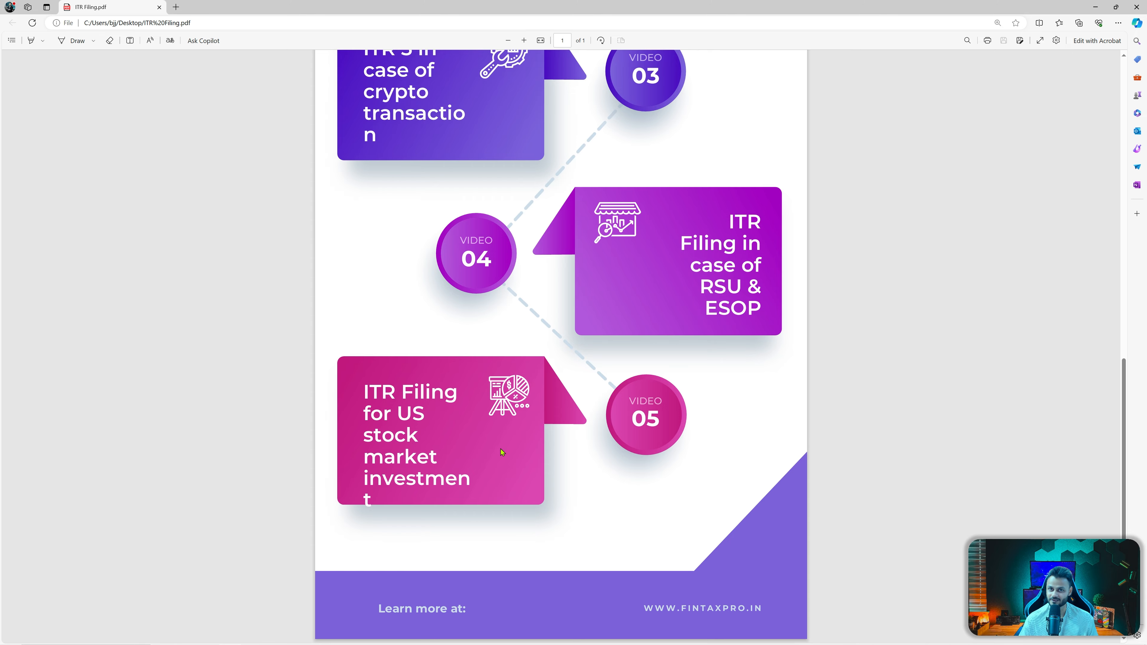
{"action": "key", "text": "alt+Tab"}
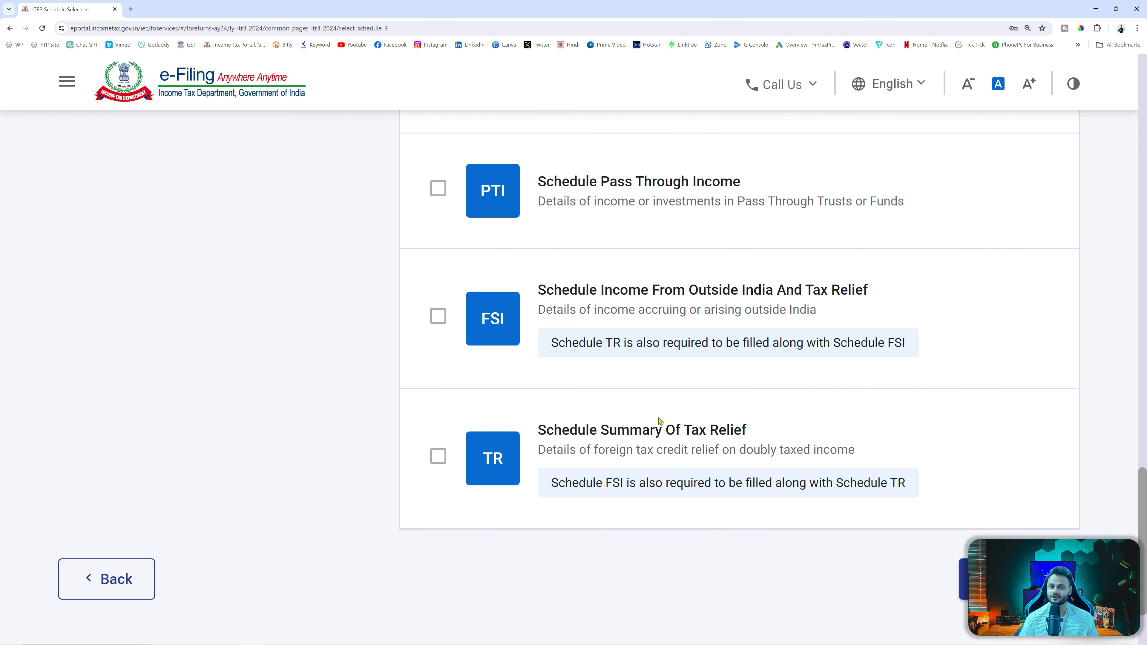
Open the Business category and examine its schedules, from Nature Of Business through Schedule GST, to check which ones are selected.
{"action": "scroll", "coordinate": [659, 421], "scroll_direction": "up", "scroll_amount": 20}
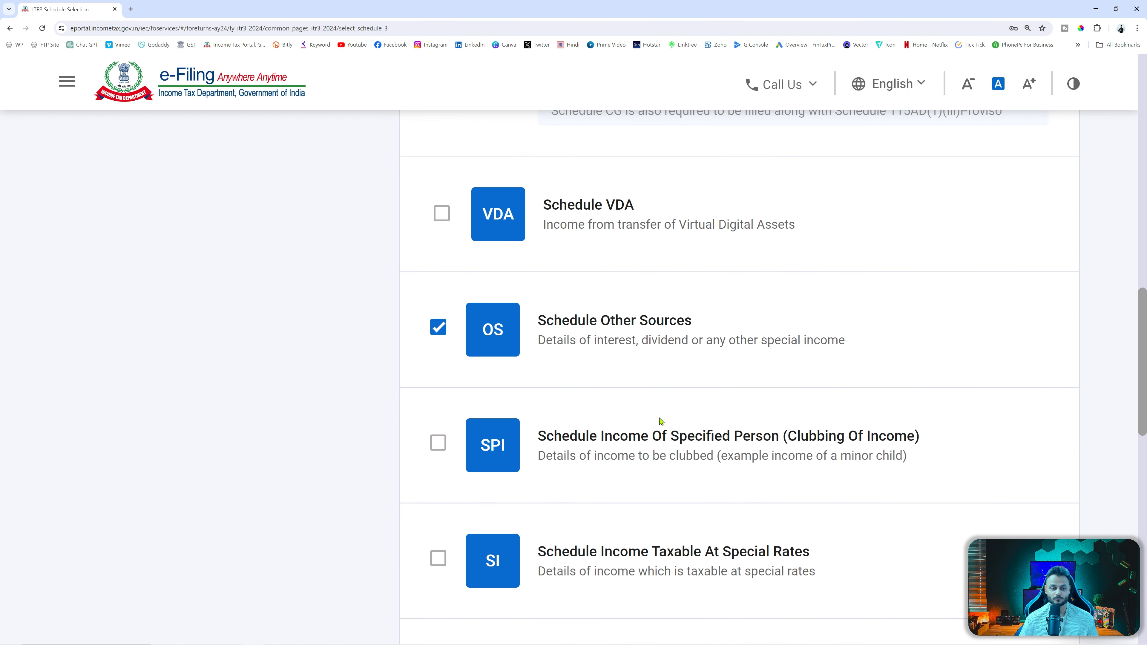
{"action": "scroll", "coordinate": [544, 518], "scroll_direction": "up", "scroll_amount": 10}
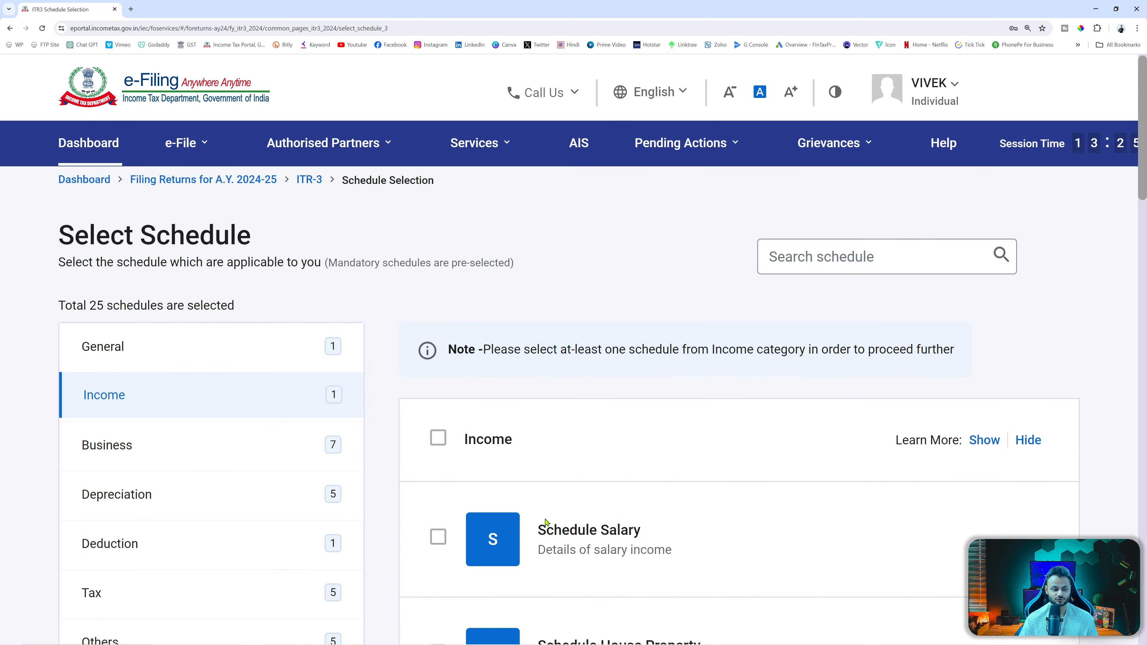
{"action": "scroll", "coordinate": [302, 310], "scroll_direction": "down", "scroll_amount": 2}
{"action": "left_click", "coordinate": [302, 310]}
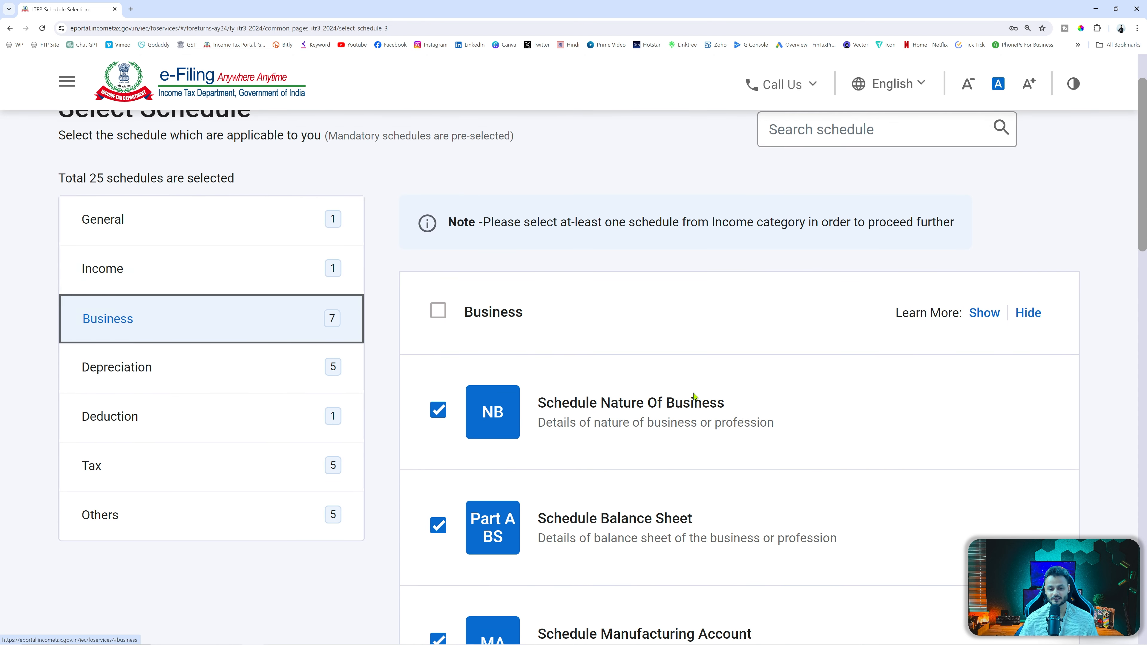
{"action": "scroll", "coordinate": [728, 351], "scroll_direction": "down", "scroll_amount": 2}
{"action": "scroll", "coordinate": [729, 344], "scroll_direction": "down", "scroll_amount": 2}
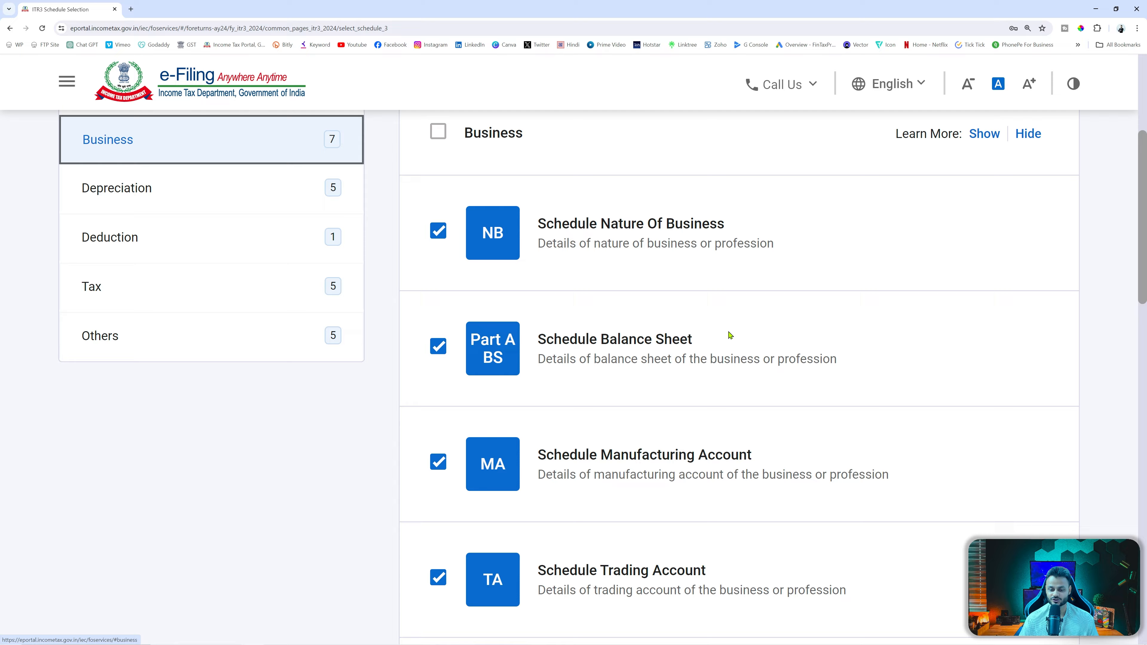
{"action": "scroll", "coordinate": [731, 335], "scroll_direction": "down", "scroll_amount": 6}
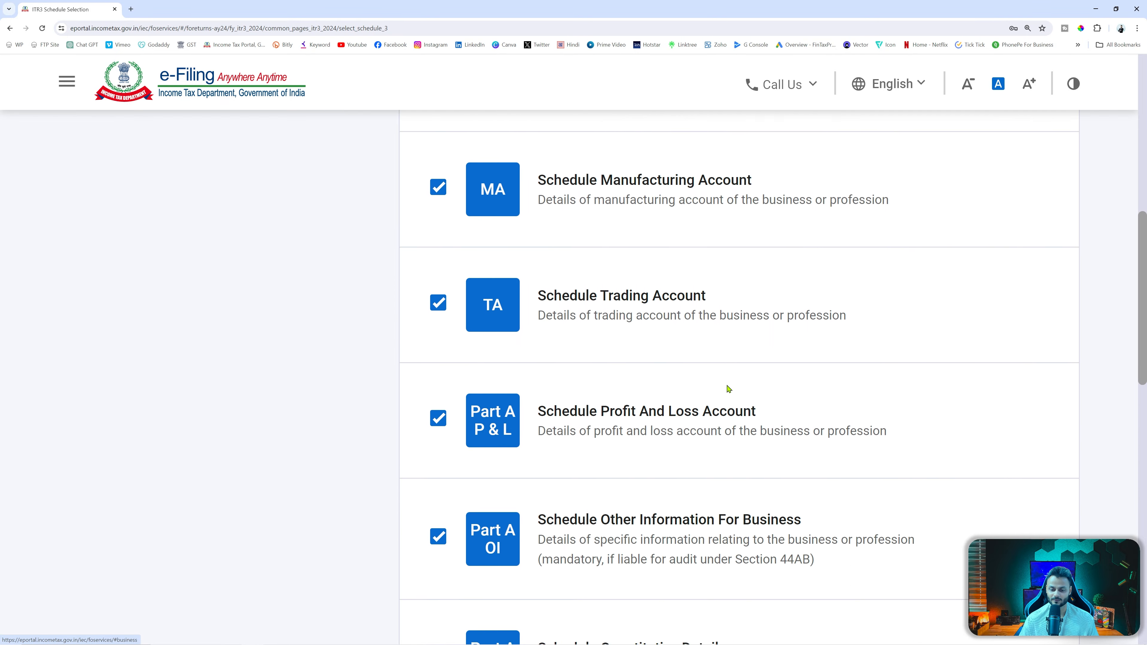
{"action": "scroll", "coordinate": [728, 389], "scroll_direction": "down", "scroll_amount": 15}
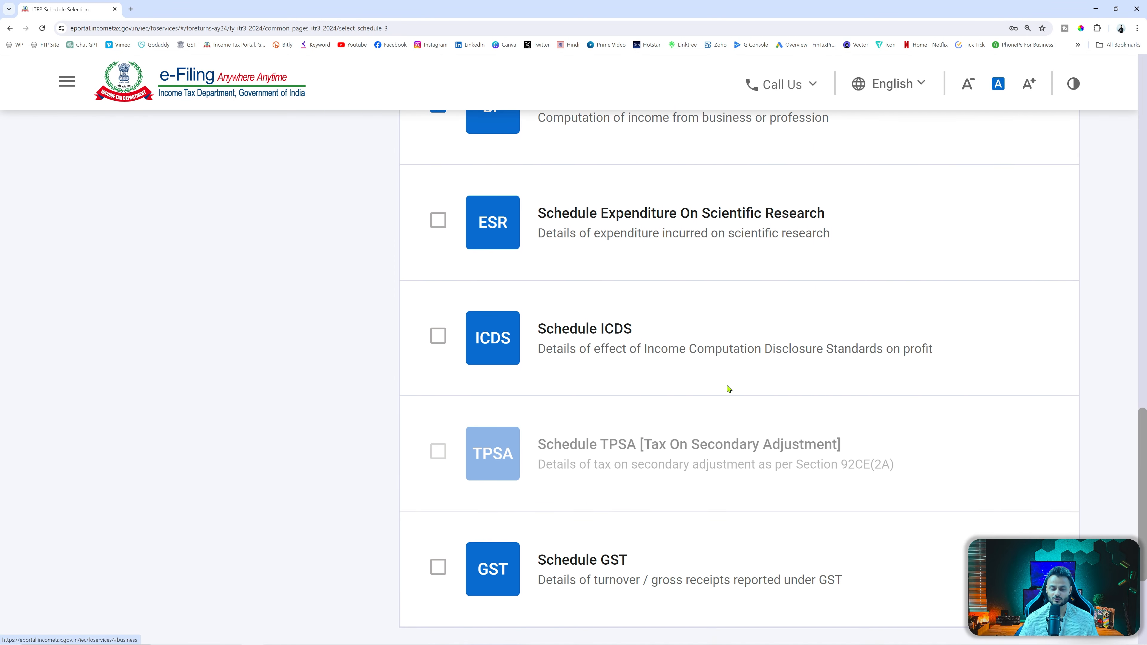
{"action": "scroll", "coordinate": [728, 388], "scroll_direction": "up", "scroll_amount": 6}
{"action": "scroll", "coordinate": [728, 388], "scroll_direction": "down", "scroll_amount": 10}
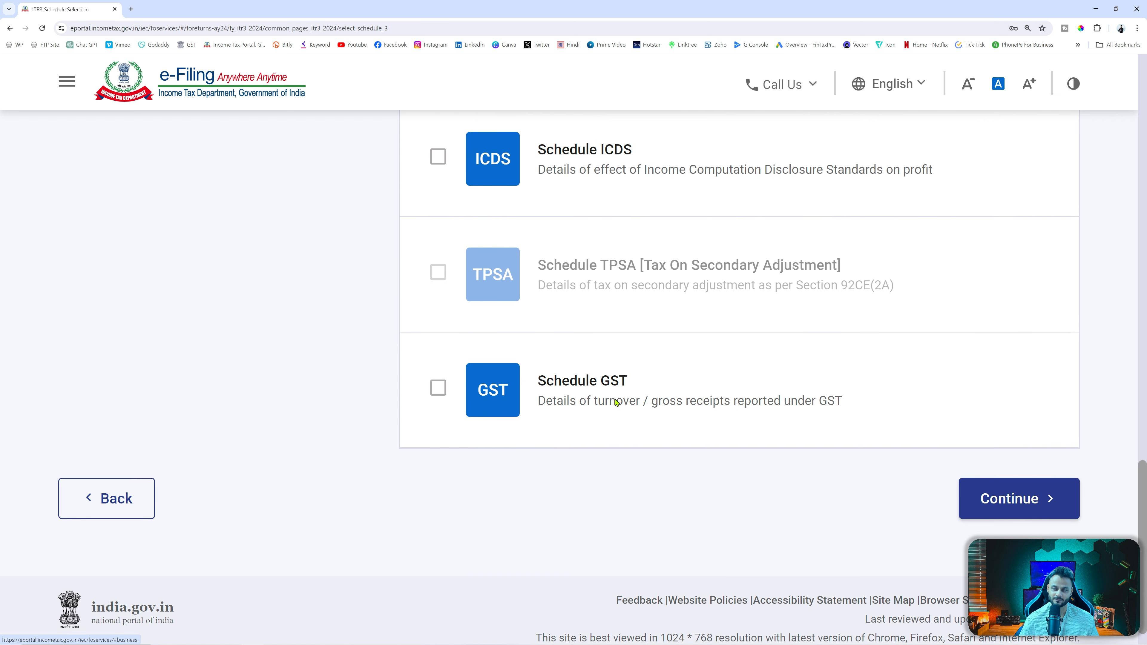
{"action": "scroll", "coordinate": [617, 402], "scroll_direction": "up", "scroll_amount": 1}
{"action": "scroll", "coordinate": [617, 402], "scroll_direction": "up", "scroll_amount": 14}
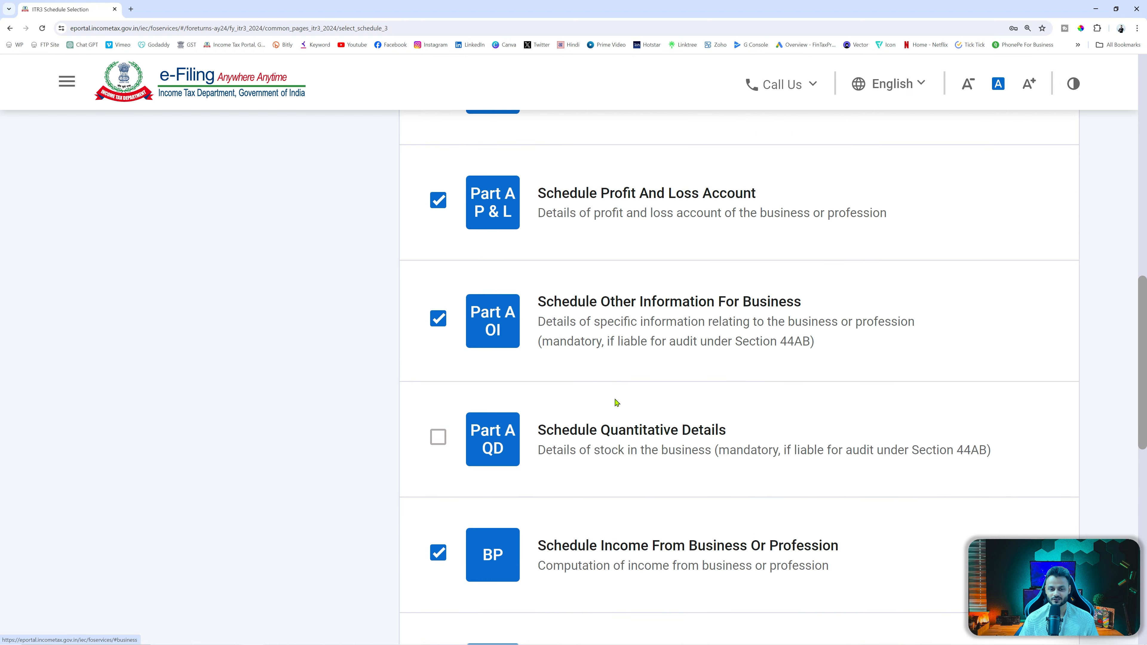
{"action": "scroll", "coordinate": [616, 402], "scroll_direction": "down", "scroll_amount": 16}
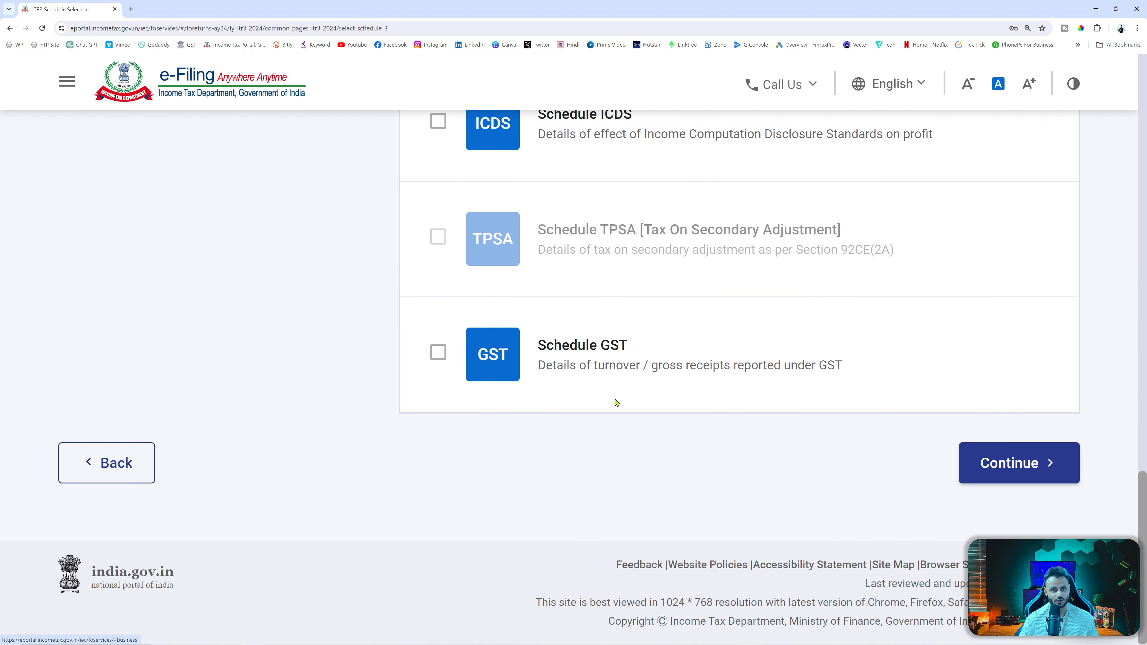
Return to the start of the schedule selection and open the Depreciation category.
{"action": "scroll", "coordinate": [617, 402], "scroll_direction": "up", "scroll_amount": 20}
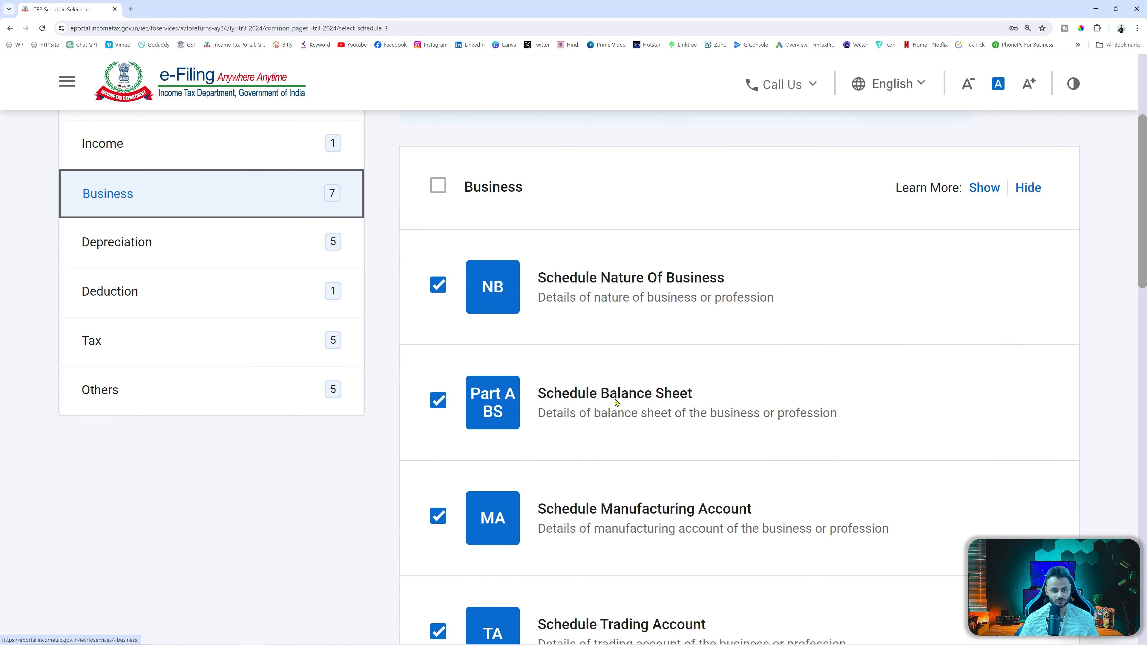
{"action": "scroll", "coordinate": [617, 402], "scroll_direction": "up", "scroll_amount": 3}
{"action": "left_click", "coordinate": [195, 390]}
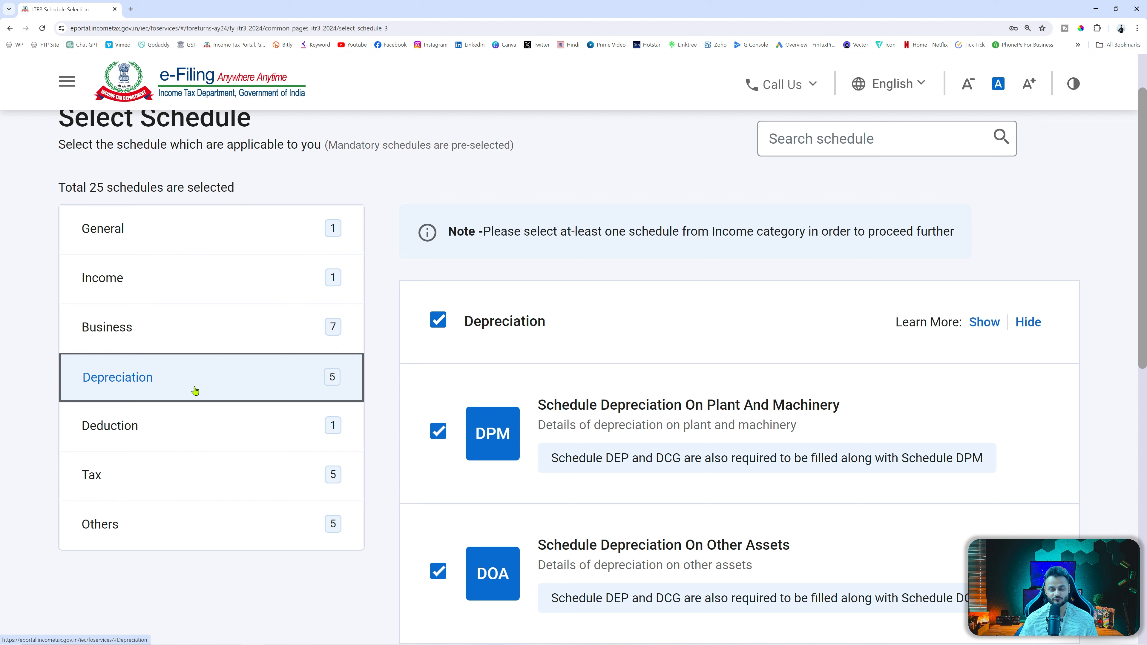
Switch to the ITR 3 Computation workbook in Excel and read the Dep sheet's list of assets purchased during the year.
{"action": "key", "text": "alt+Tab"}
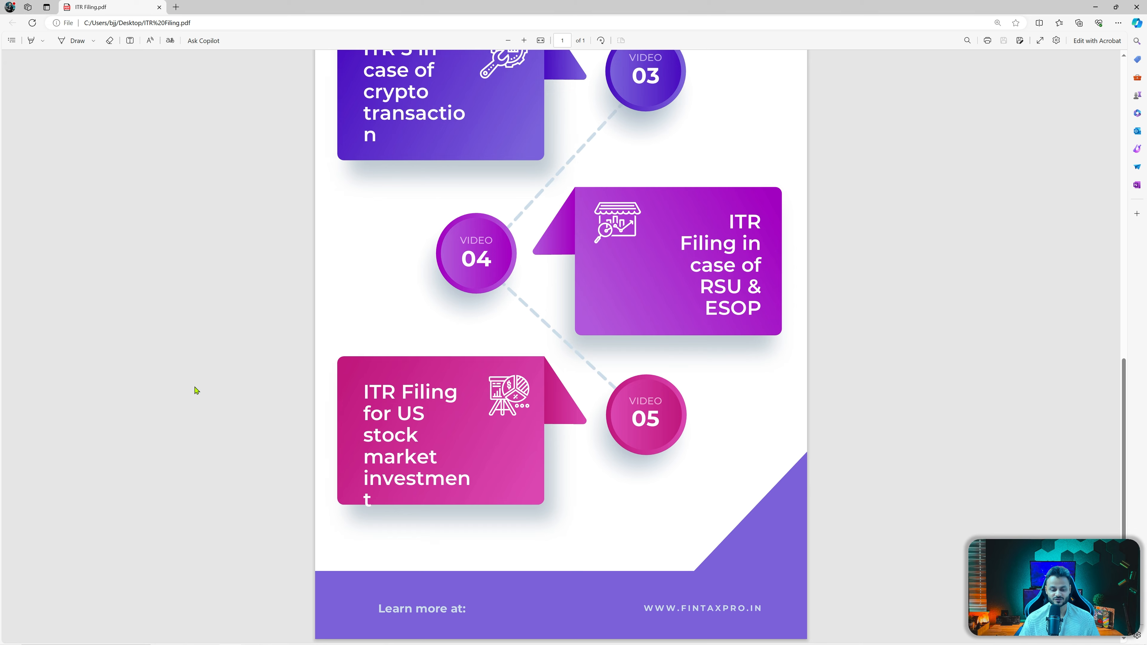
{"action": "key", "text": "alt+Tab"}
{"action": "key", "text": "alt+Tab"}
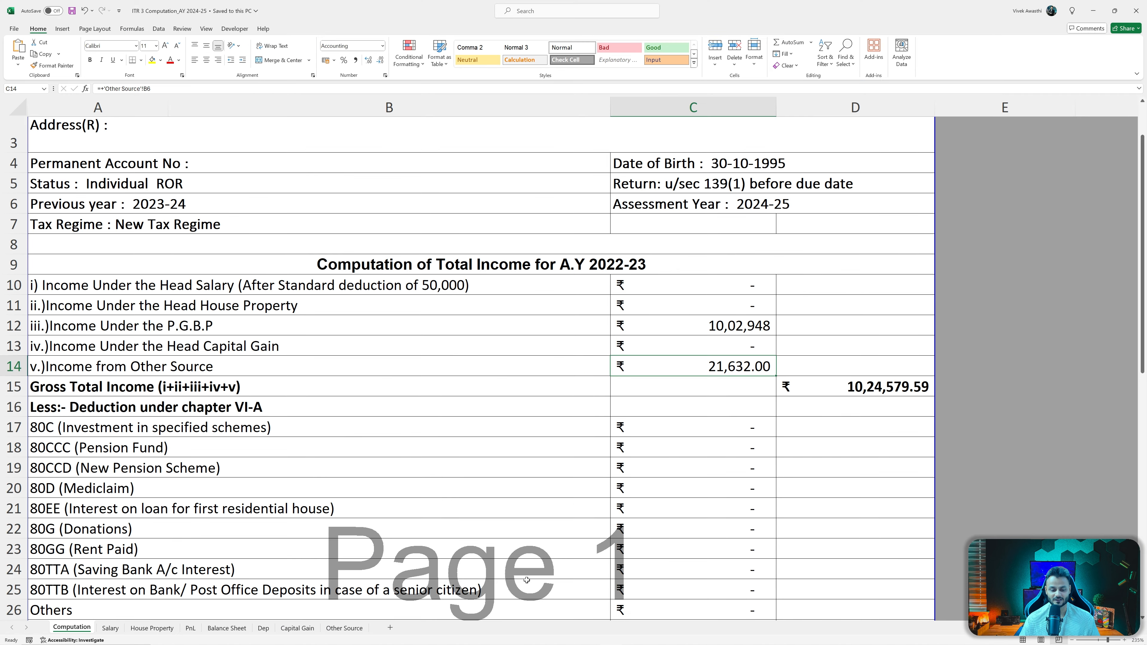
{"action": "left_click", "coordinate": [264, 629]}
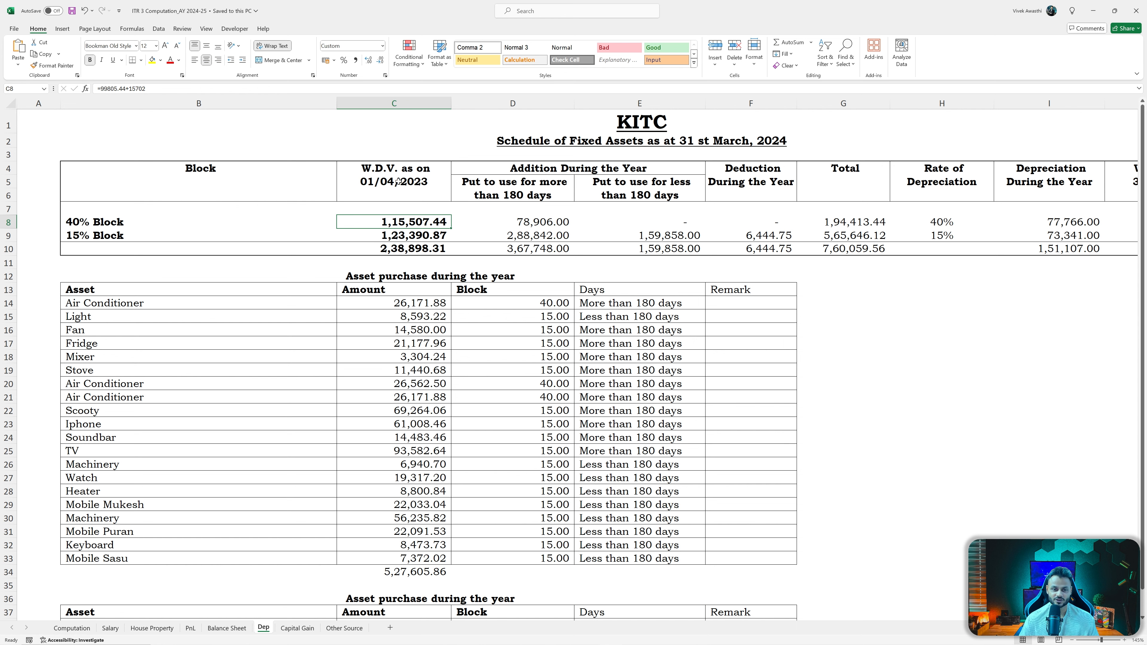
{"action": "scroll", "coordinate": [397, 181], "scroll_direction": "up", "scroll_amount": 1, "text": "ctrl"}
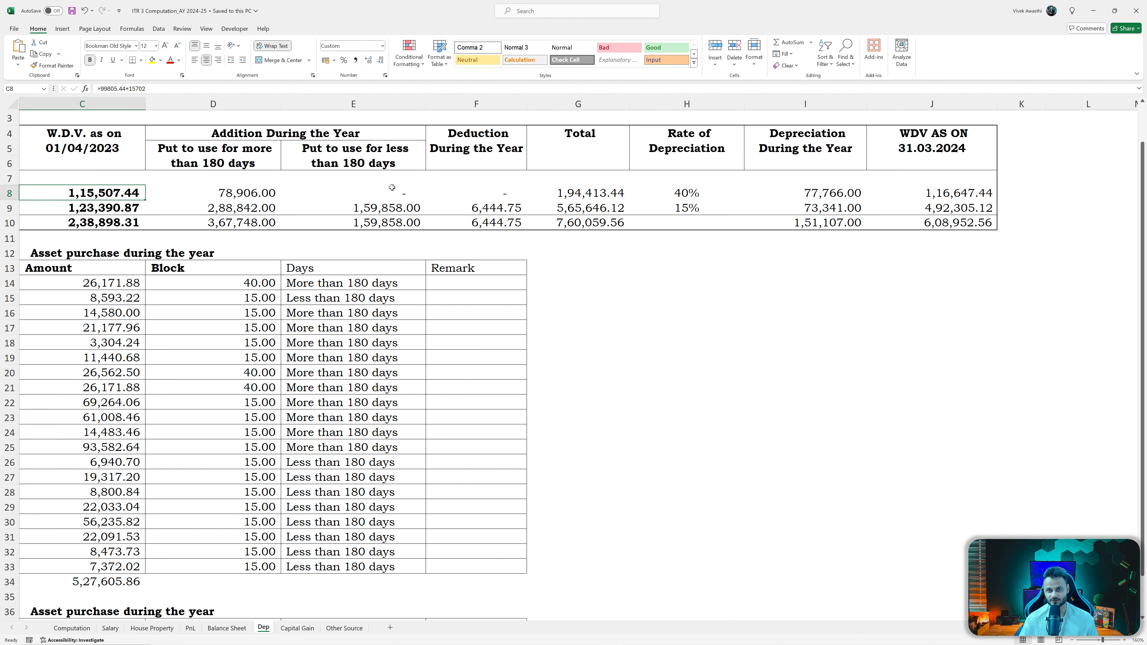
{"action": "key", "text": "Home"}
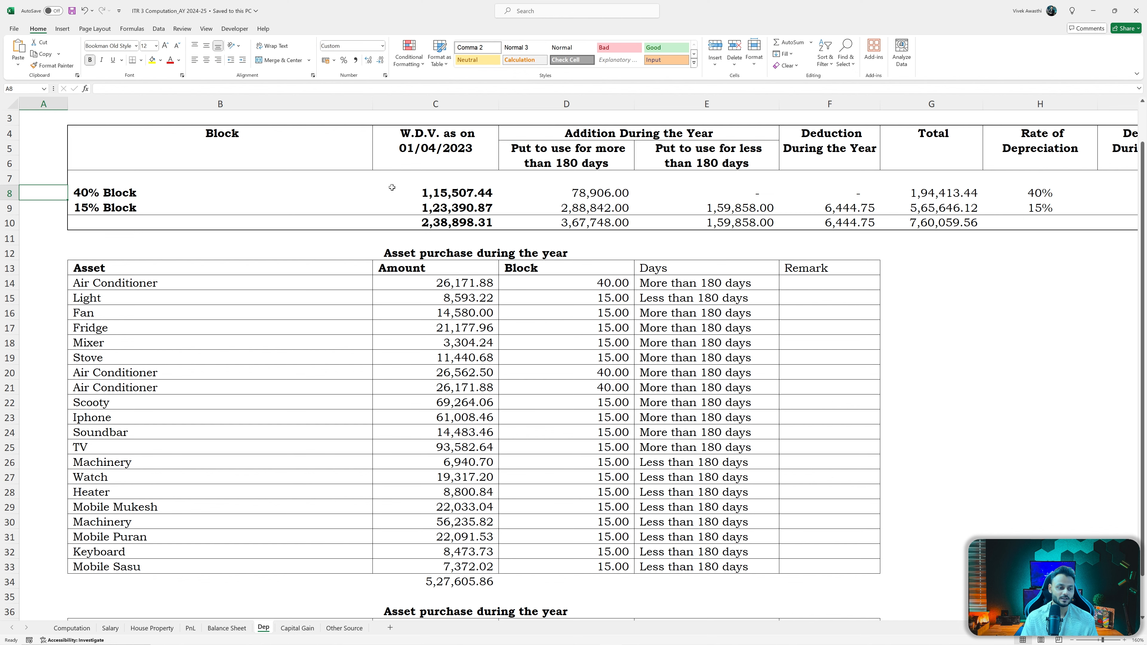
{"action": "scroll", "coordinate": [171, 323], "scroll_direction": "down", "scroll_amount": 1}
{"action": "left_click_drag", "start_coordinate": [141, 239], "coordinate": [185, 521]}
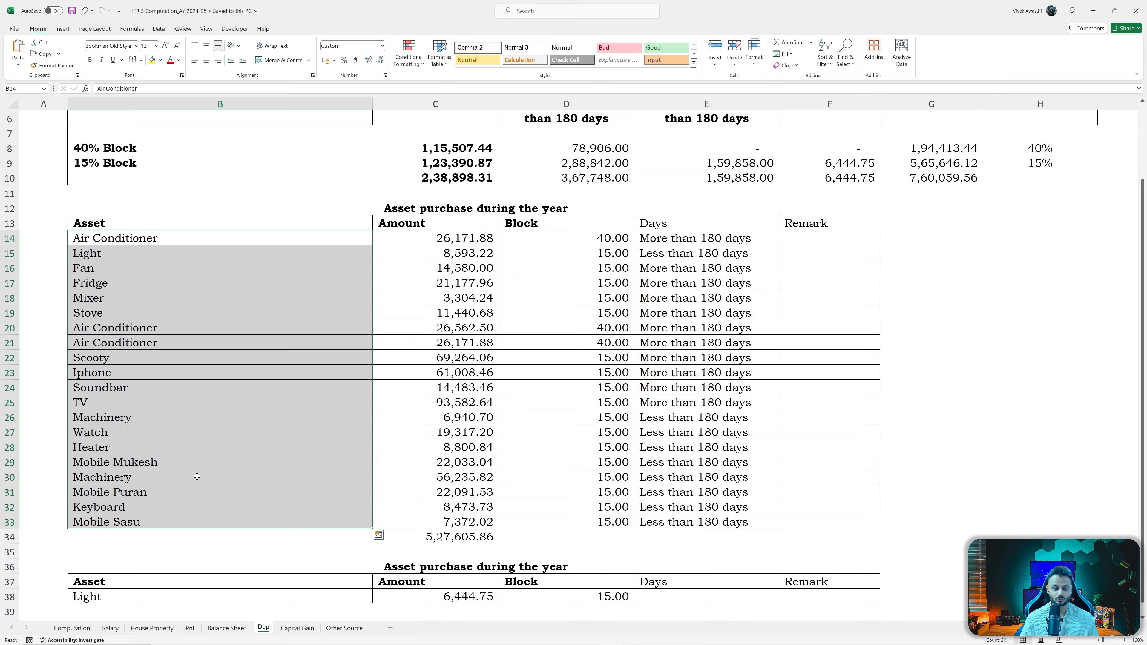
Check the 40% and 15% blocks with their opening written down values in the fixed assets schedule.
{"action": "scroll", "coordinate": [197, 476], "scroll_direction": "up", "scroll_amount": 2}
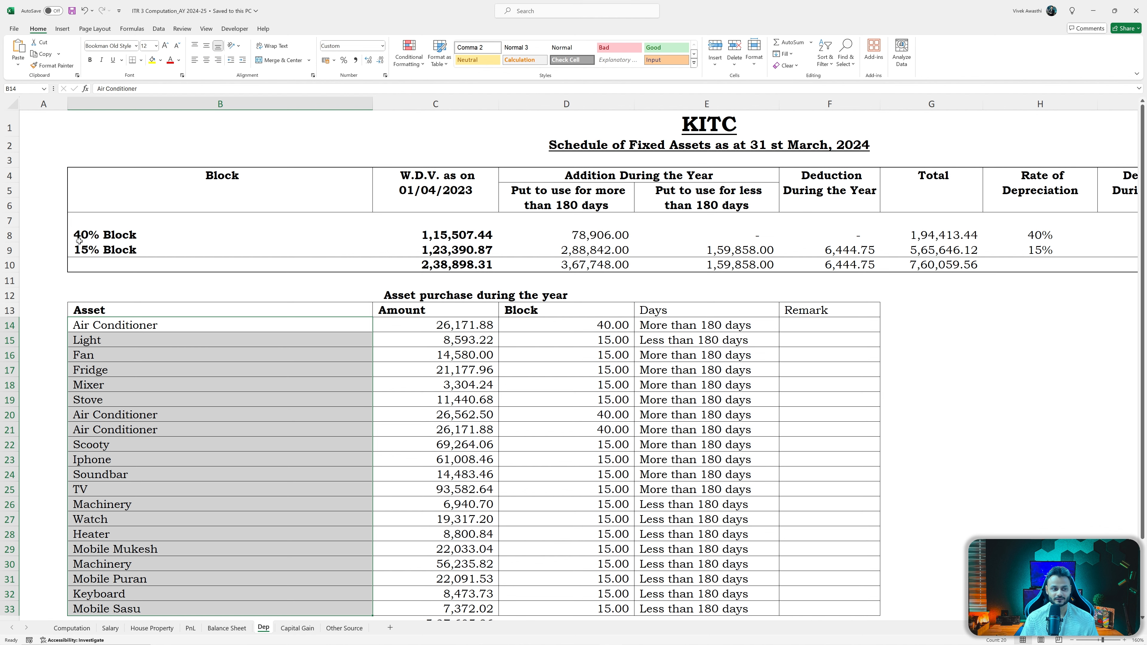
{"action": "mouse_move", "coordinate": [79, 239]}
{"action": "left_mouse_down"}
{"action": "mouse_move", "coordinate": [90, 249]}
{"action": "mouse_move", "coordinate": [97, 236]}
{"action": "left_mouse_up"}
{"action": "left_click", "coordinate": [105, 247]}
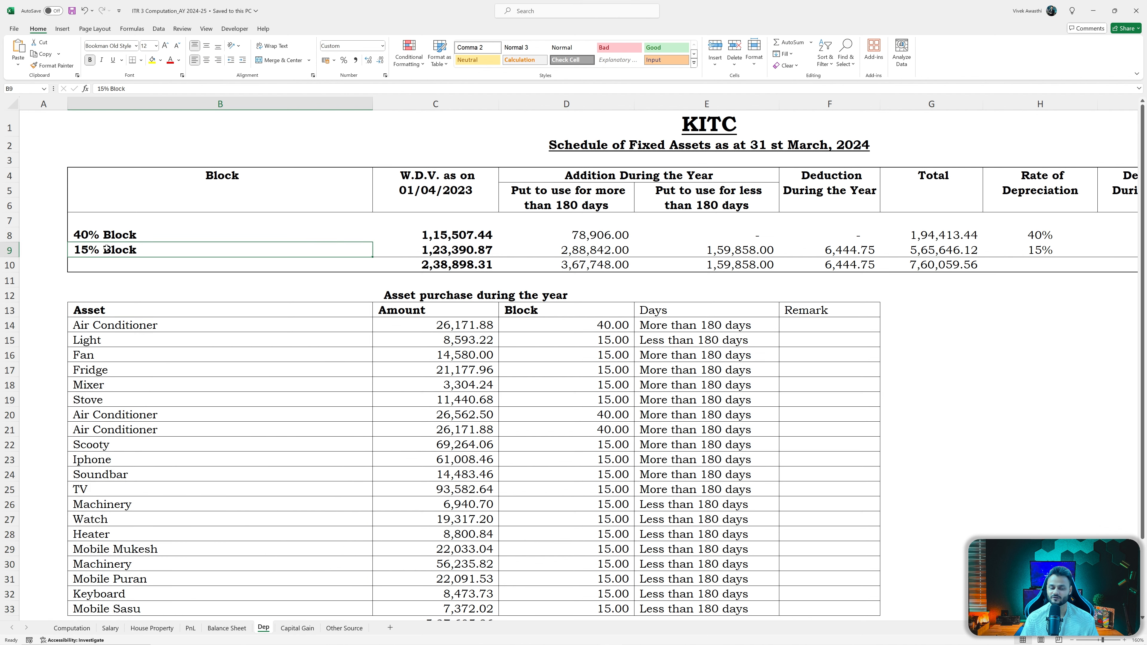
{"action": "left_click", "coordinate": [478, 236]}
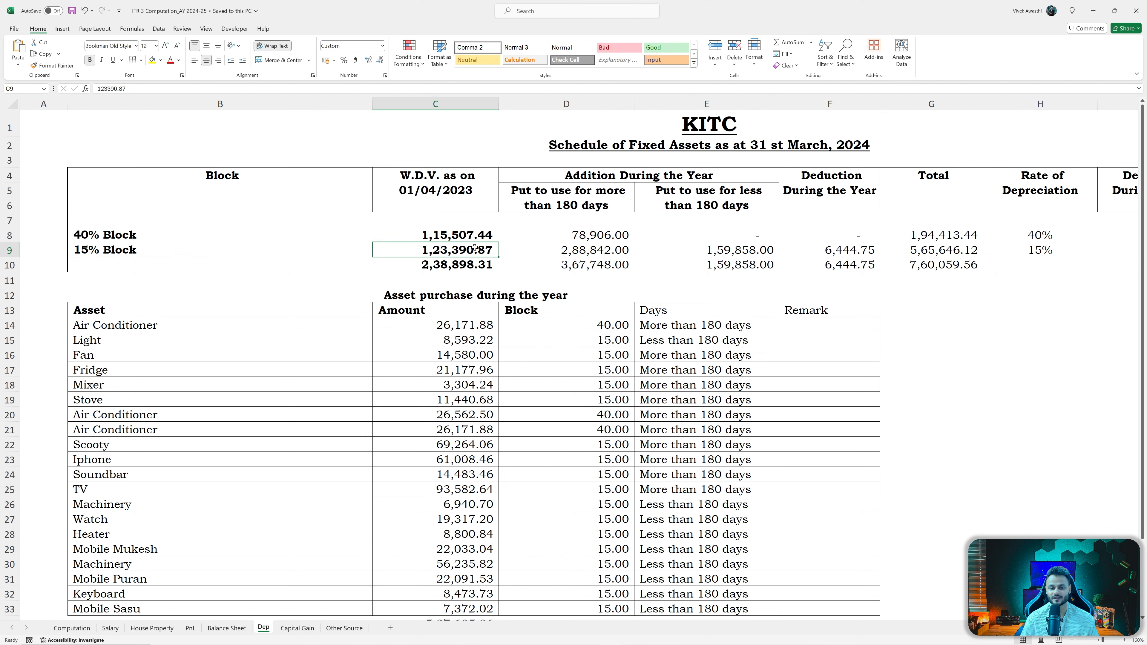
{"action": "left_click", "coordinate": [591, 237]}
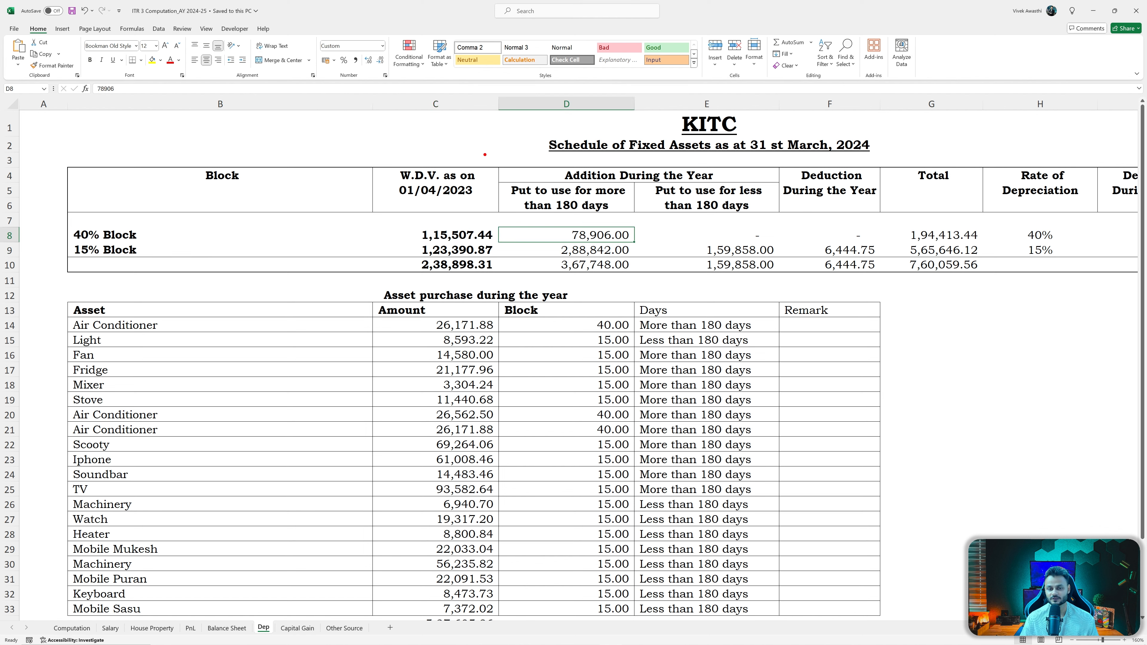
Examine both blocks' additions used for more and less than 180 days, together with the deductions during the year.
{"action": "mouse_move", "coordinate": [485, 155]}
{"action": "left_mouse_down"}
{"action": "mouse_move", "coordinate": [770, 255]}
{"action": "mouse_move", "coordinate": [781, 282]}
{"action": "left_mouse_up"}
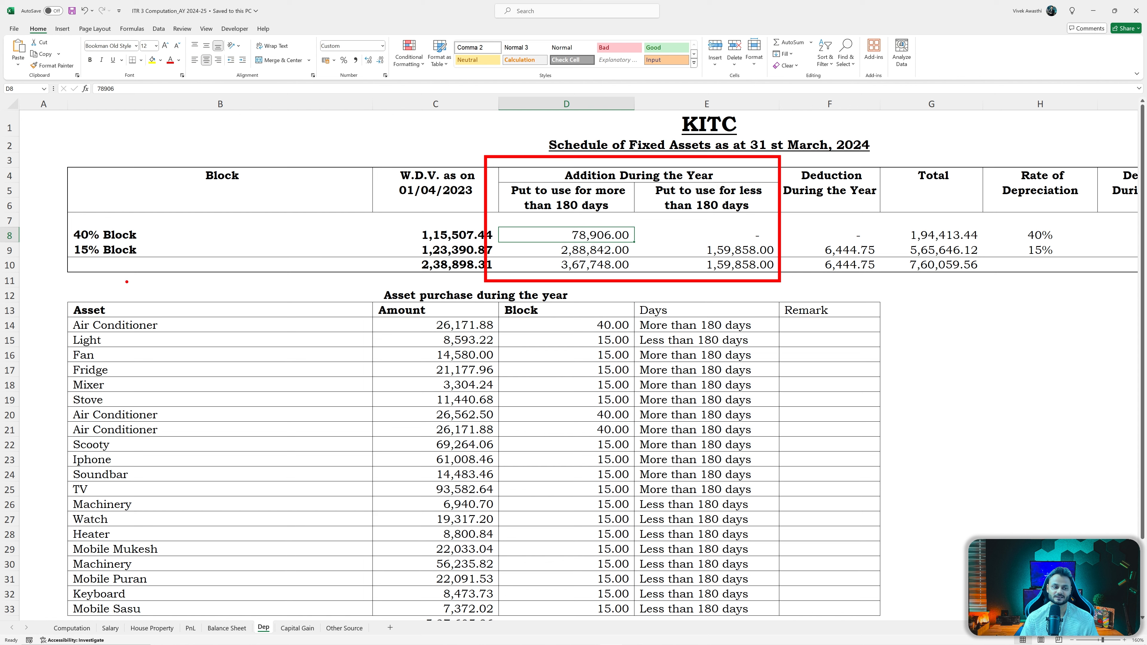
{"action": "left_click_drag", "start_coordinate": [68, 223], "coordinate": [163, 244]}
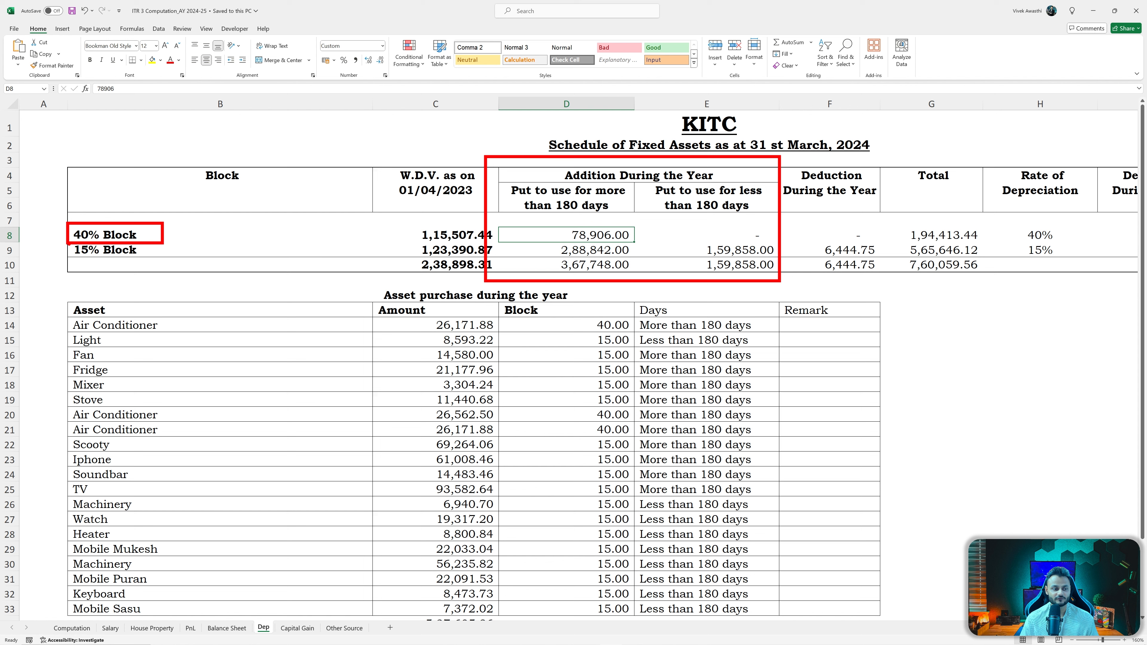
{"action": "left_click_drag", "start_coordinate": [60, 244], "coordinate": [190, 266]}
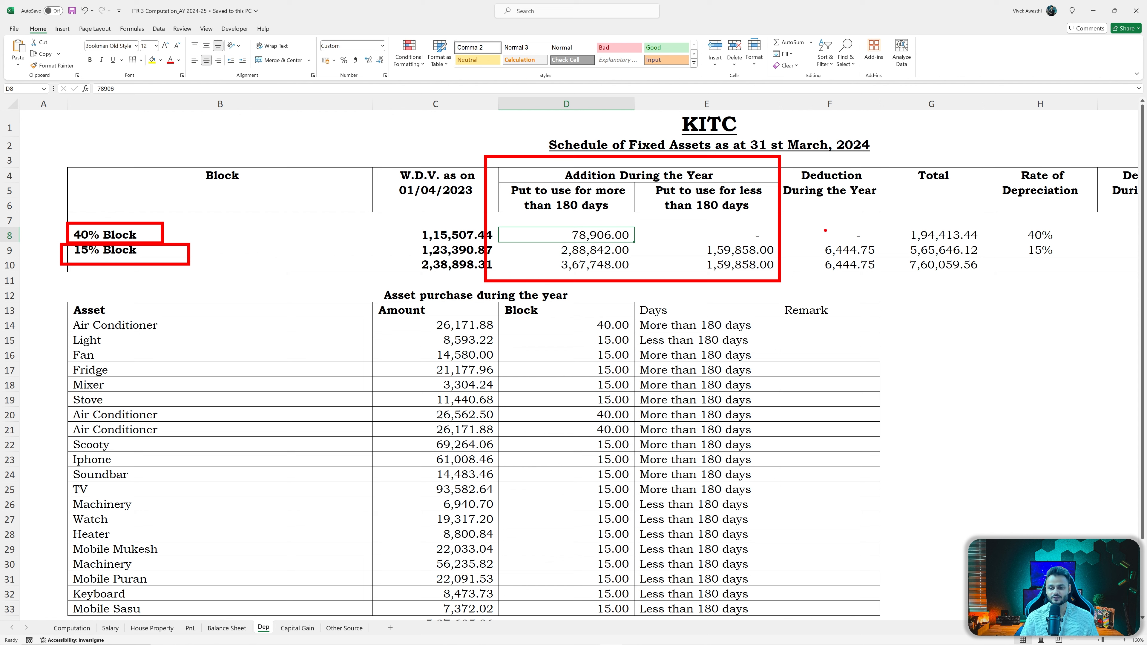
{"action": "mouse_move", "coordinate": [812, 241]}
{"action": "left_mouse_down"}
{"action": "mouse_move", "coordinate": [888, 280]}
{"action": "mouse_move", "coordinate": [888, 259]}
{"action": "left_mouse_up"}
{"action": "key", "text": "Escape"}
Examine the totals, depreciation rates, depreciation during the year and closing WDV as on 31.03.2024 for the asset blocks.
{"action": "left_click", "coordinate": [915, 219]}
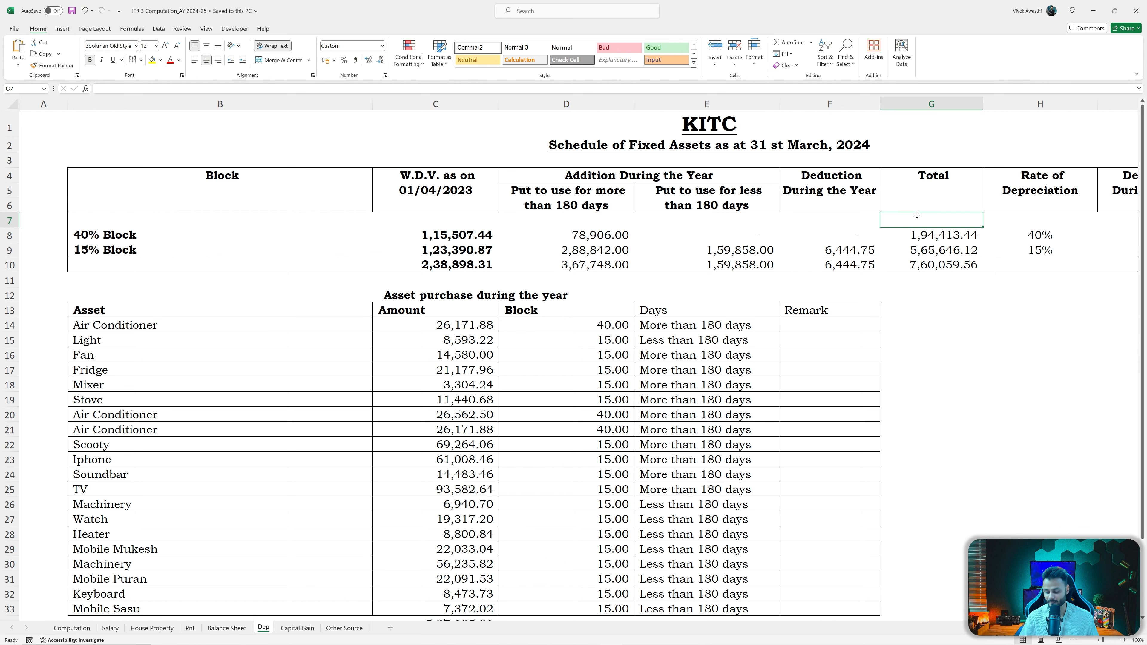
{"action": "key", "text": "Right"}
{"action": "key", "text": "Right"}
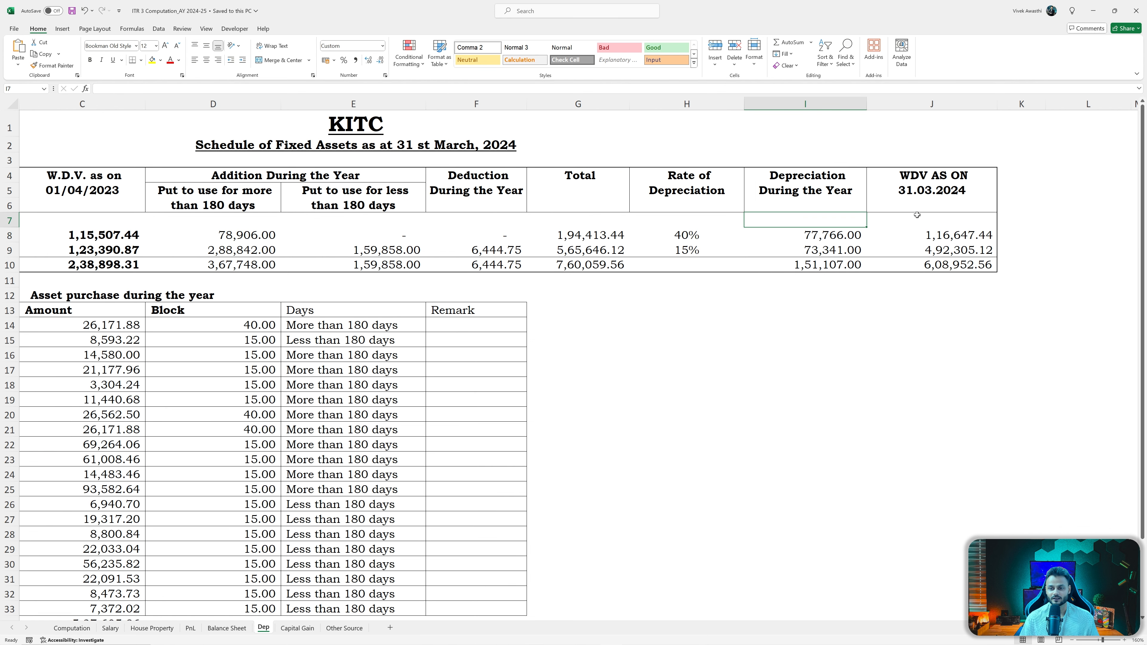
{"action": "key", "text": "Down"}
{"action": "key", "text": "Right"}
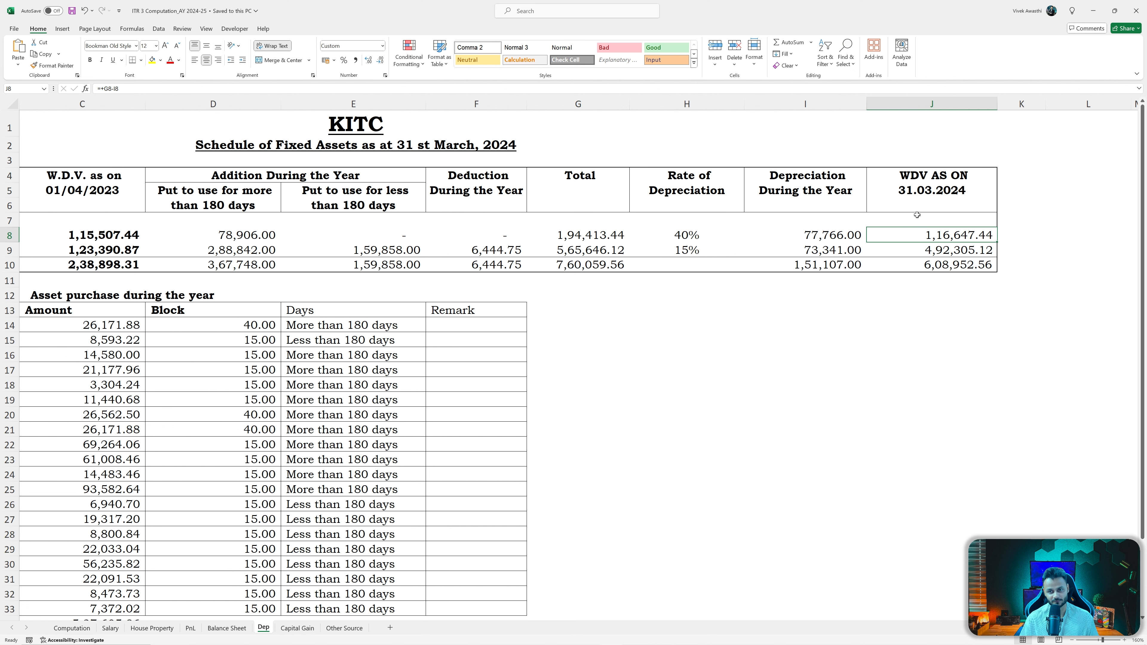
Compare the Fixed Assets amount on the Balance Sheet sheet with the total closing WDV on the Dep sheet.
{"action": "left_click", "coordinate": [227, 629]}
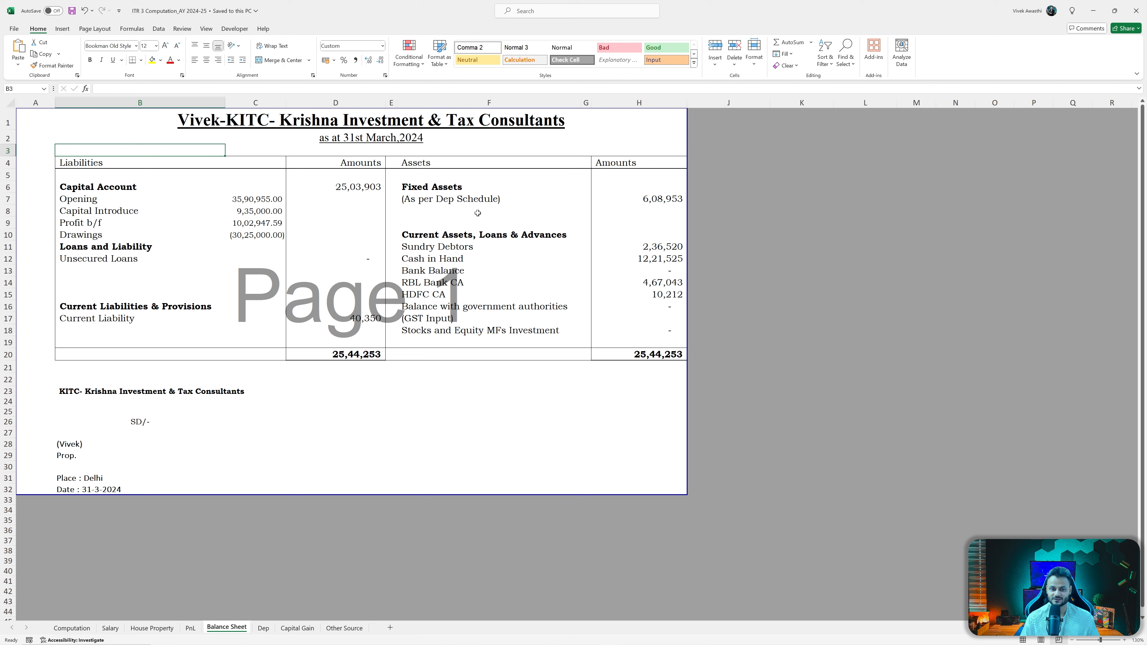
{"action": "left_click", "coordinate": [478, 199]}
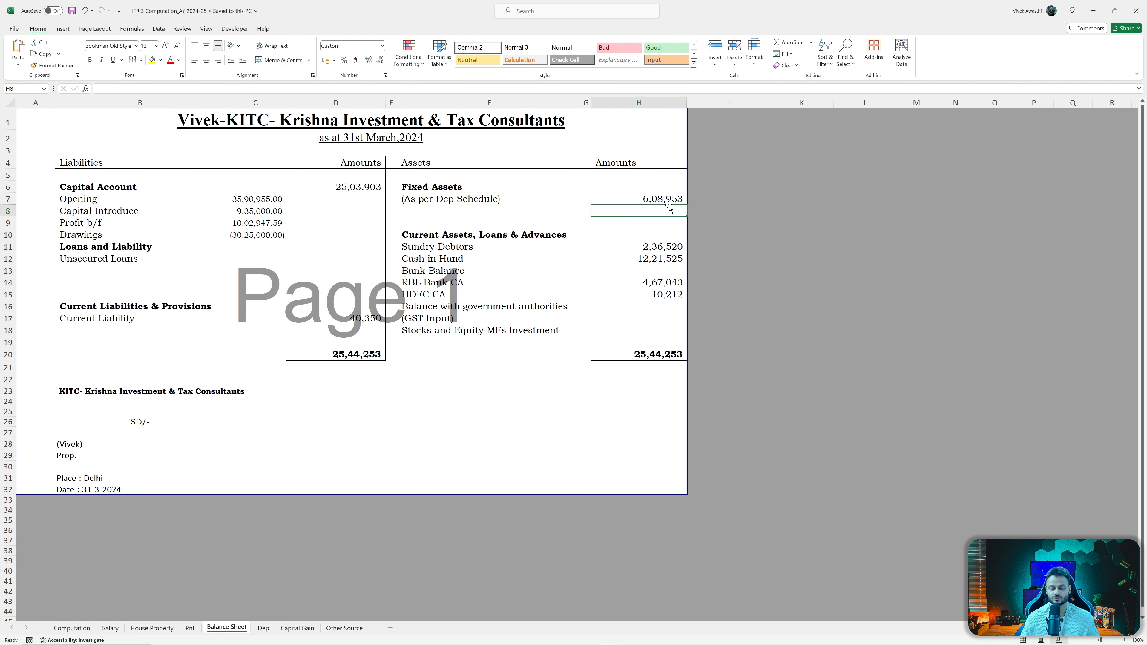
{"action": "left_click", "coordinate": [668, 204]}
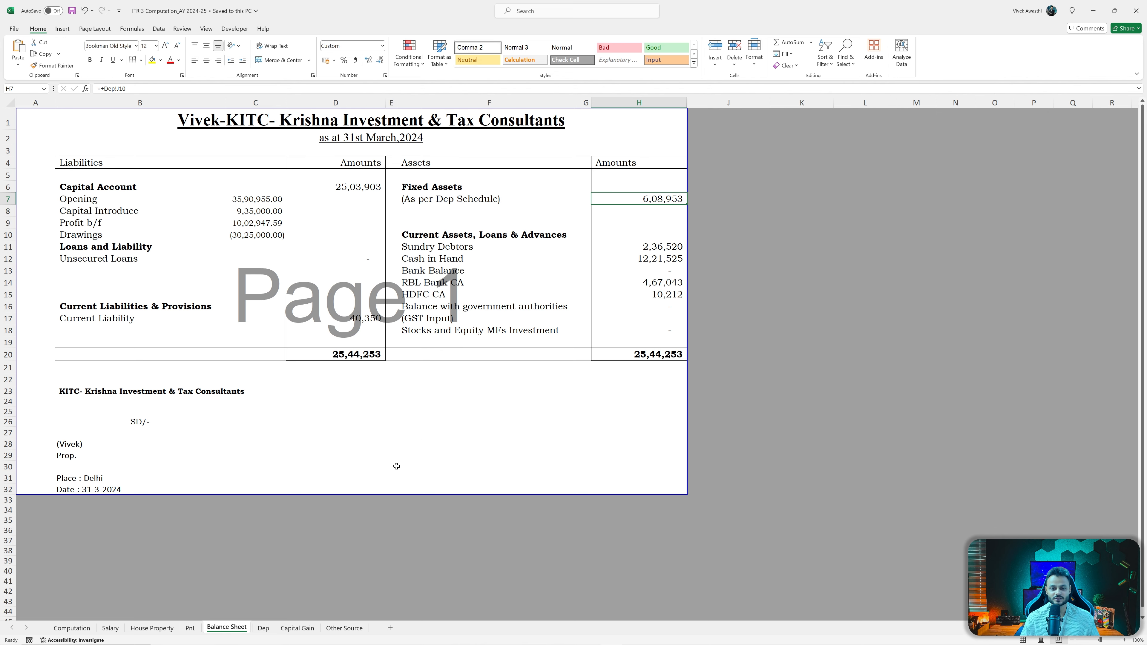
{"action": "left_click", "coordinate": [264, 629]}
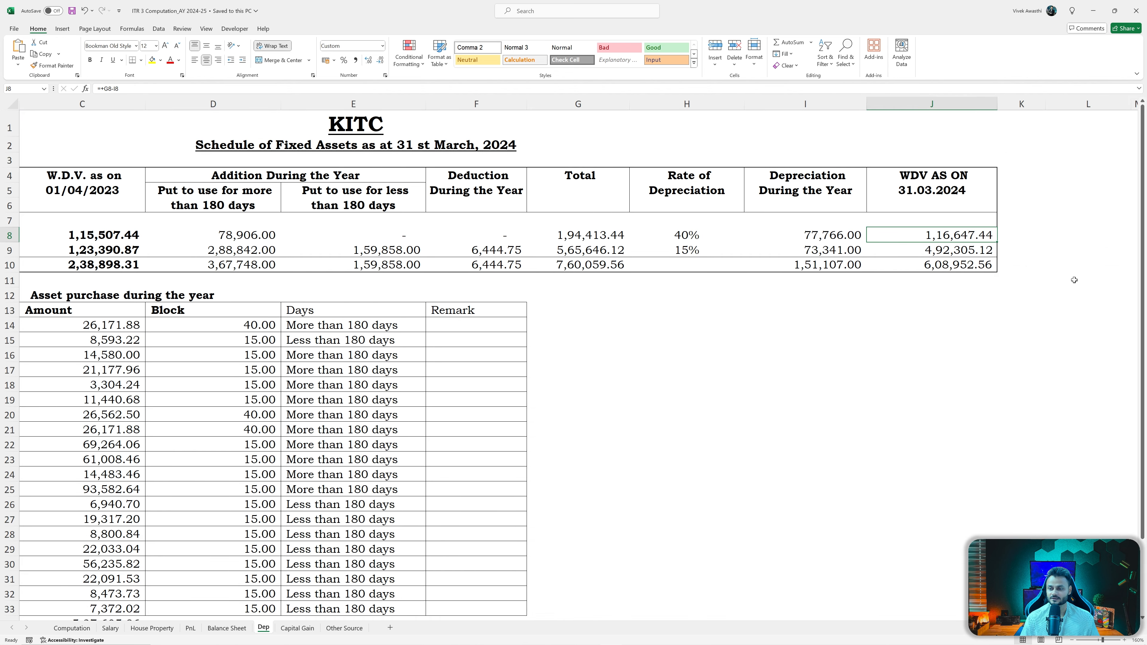
{"action": "left_click", "coordinate": [971, 264]}
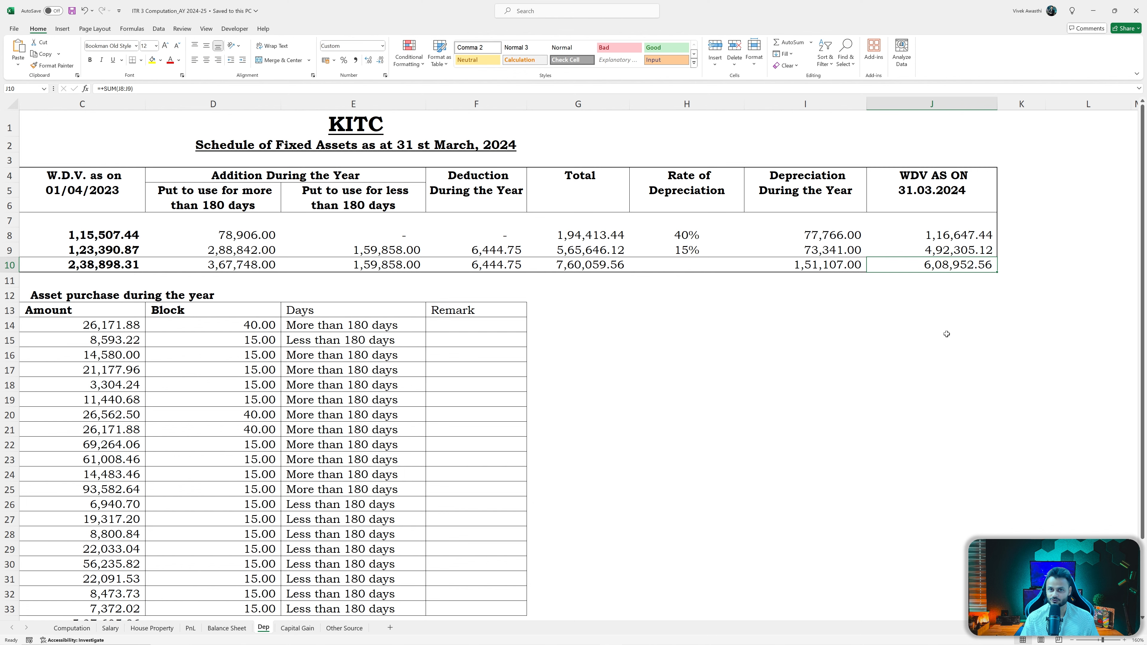
Open the PnL sheet and locate the Depreciation expense amount in the profit and loss account.
{"action": "left_click", "coordinate": [190, 628]}
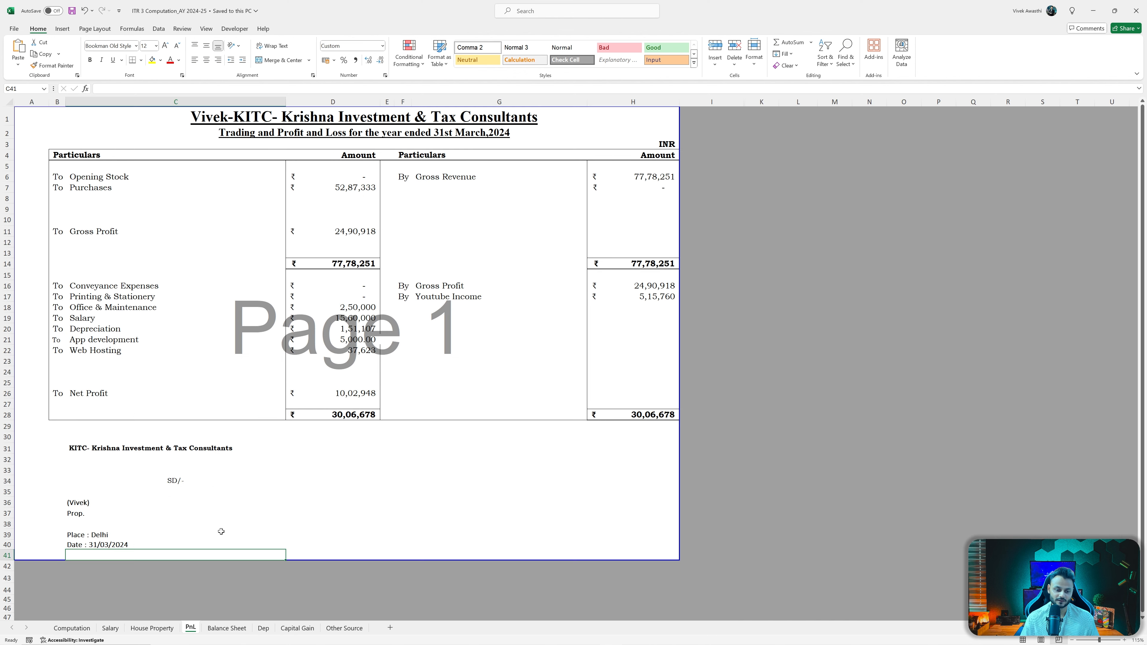
{"action": "scroll", "coordinate": [246, 464], "scroll_direction": "up", "scroll_amount": 1}
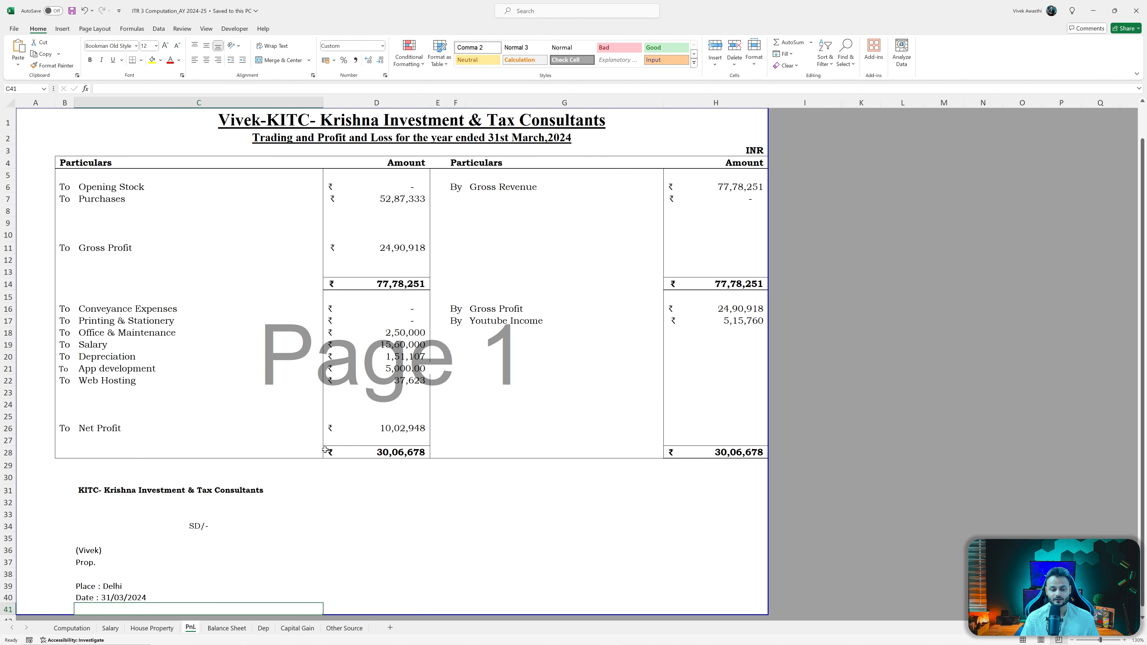
{"action": "left_click", "coordinate": [392, 464]}
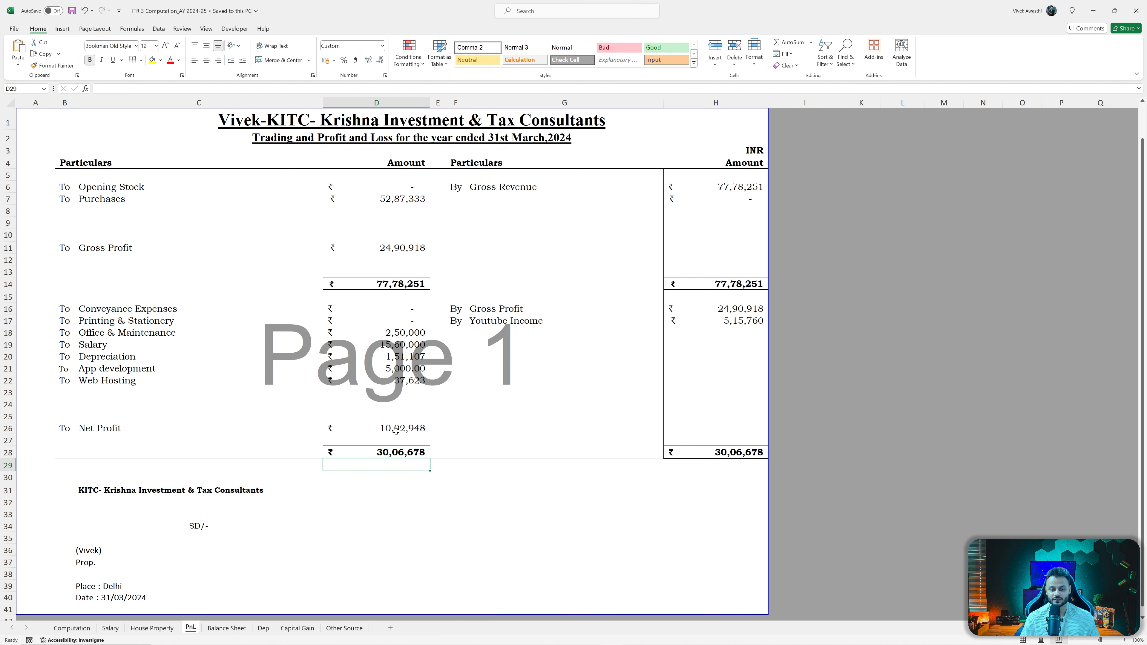
{"action": "key", "text": "Down"}
{"action": "key", "text": "Down"}
{"action": "key", "text": "Up"}
{"action": "key", "text": "Up"}
{"action": "key", "text": "Up"}
{"action": "key", "text": "Up"}
{"action": "key", "text": "Up"}
{"action": "key", "text": "Up"}
{"action": "key", "text": "Up"}
{"action": "key", "text": "Up"}
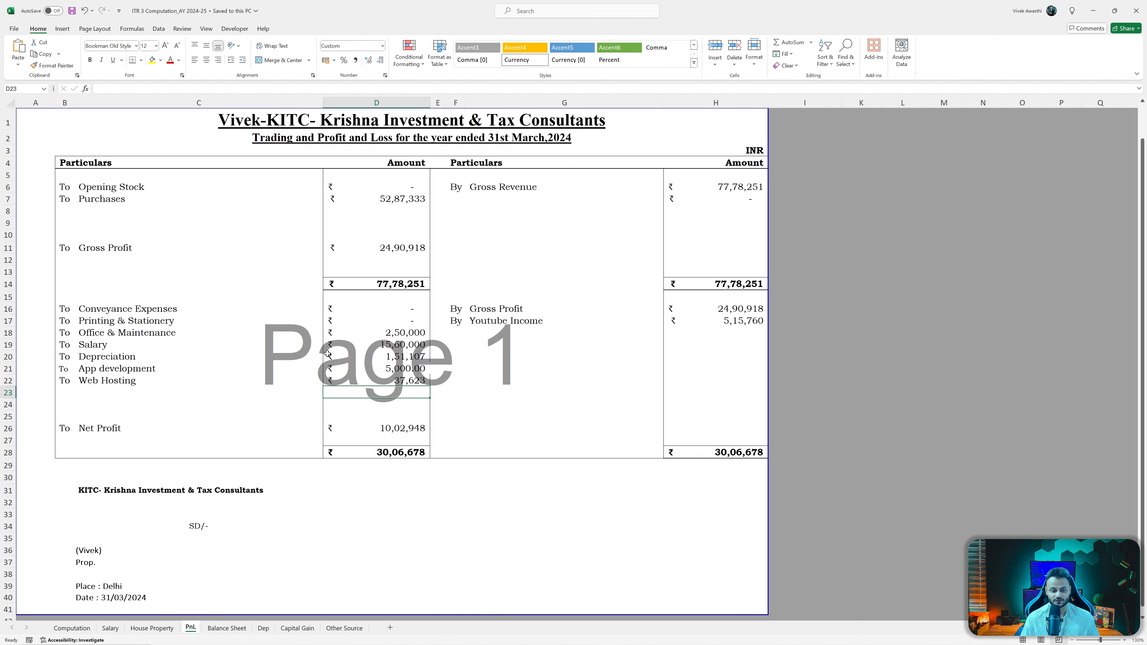
{"action": "key", "text": "Down"}
{"action": "key", "text": "Down"}
{"action": "key", "text": "Left"}
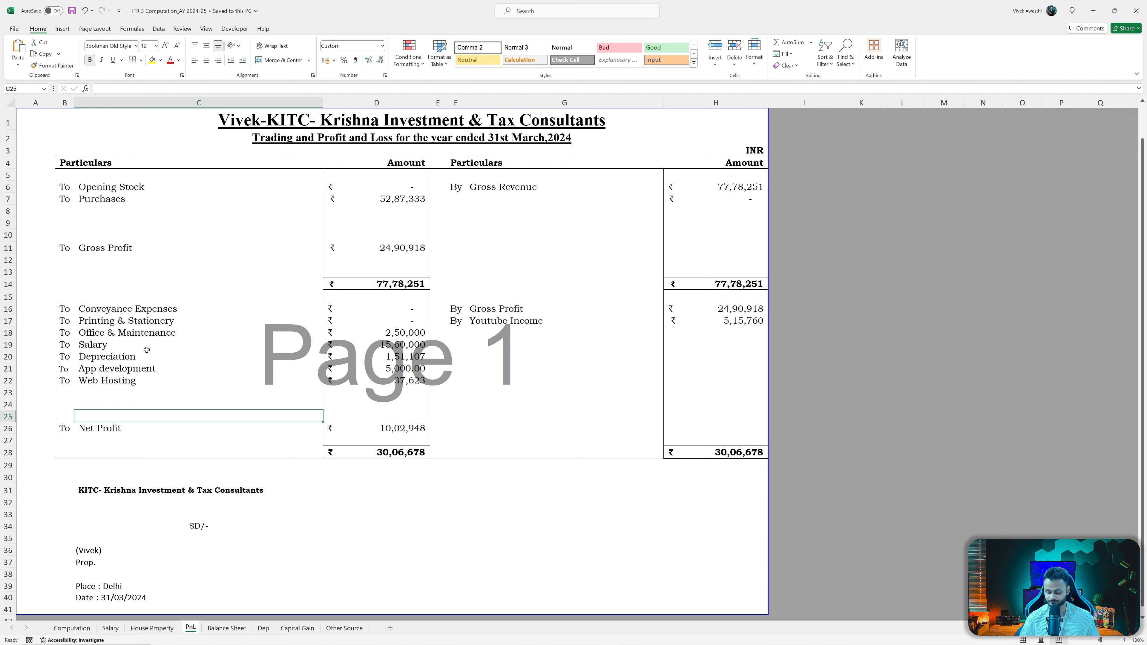
{"action": "key", "text": "Up"}
{"action": "key", "text": "Up"}
{"action": "key", "text": "Up"}
{"action": "key", "text": "Up"}
{"action": "key", "text": "Up"}
{"action": "key", "text": "Right"}
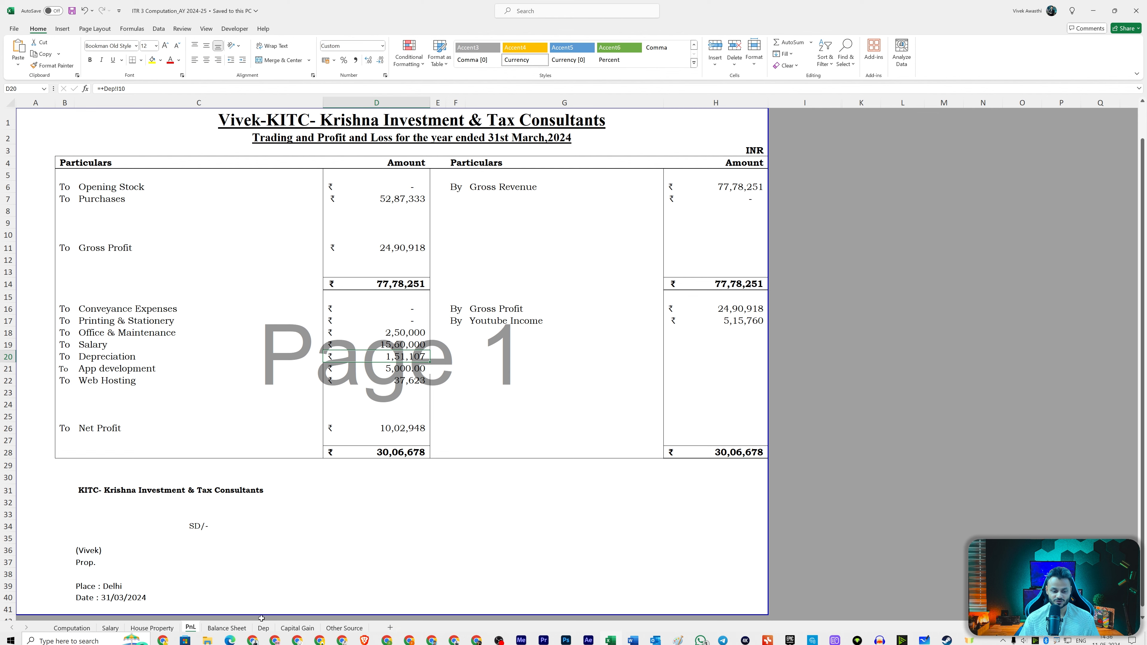
Compare the Dep sheet's total depreciation for the year with the PnL sheet's expense and return to the e-Filing portal.
{"action": "left_click", "coordinate": [263, 629]}
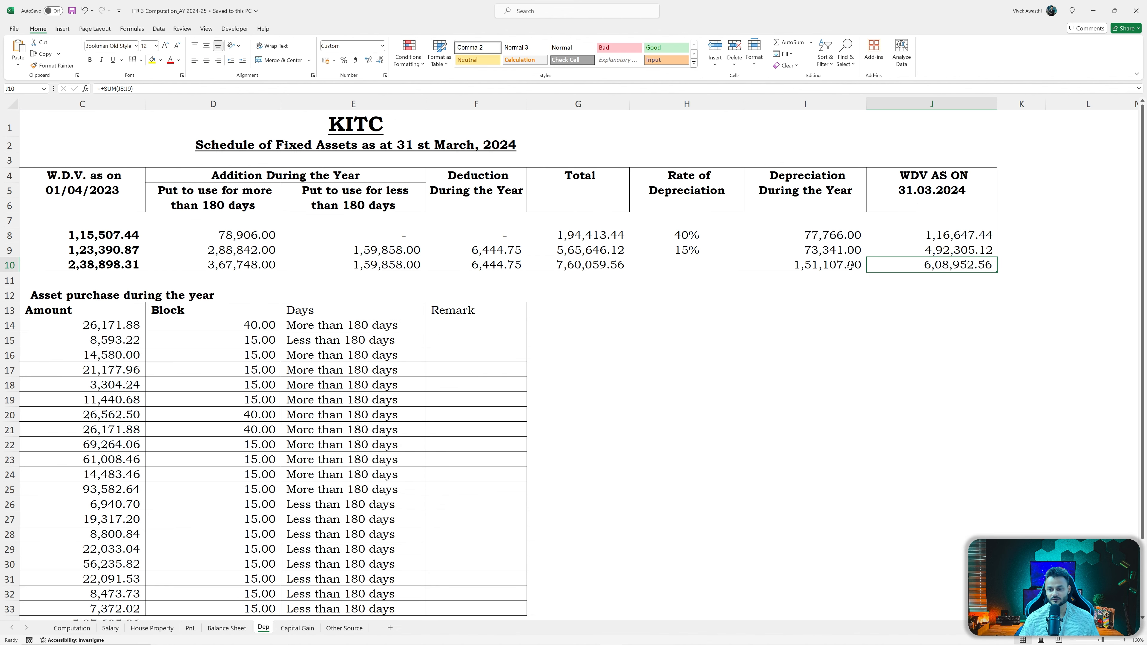
{"action": "left_click", "coordinate": [190, 628]}
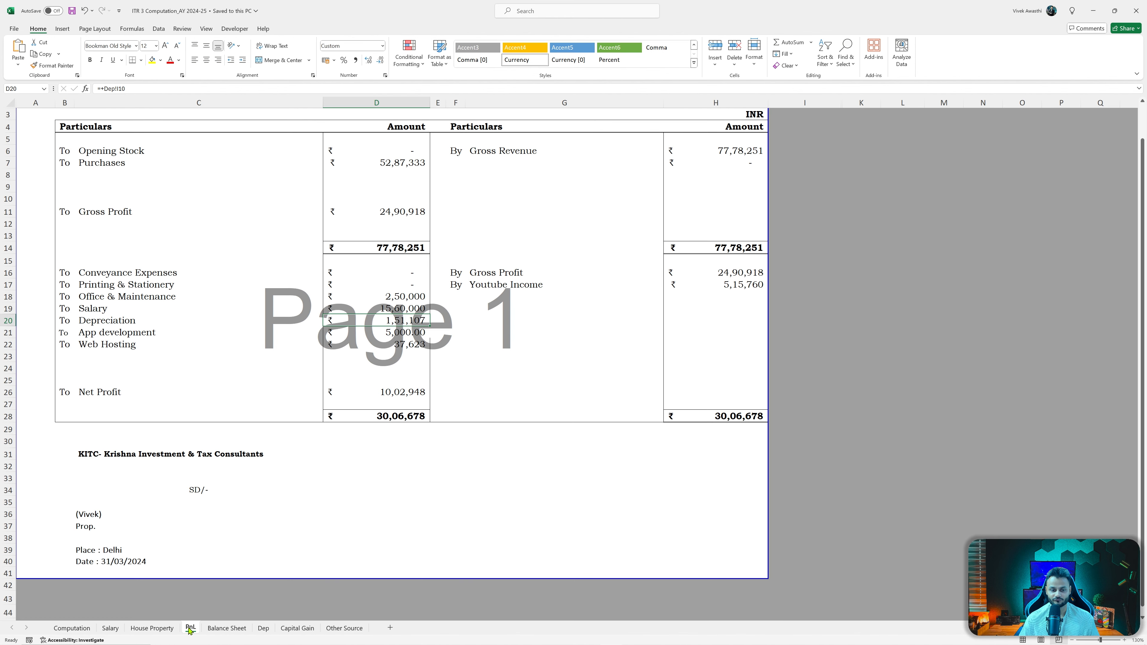
{"action": "left_click", "coordinate": [263, 629]}
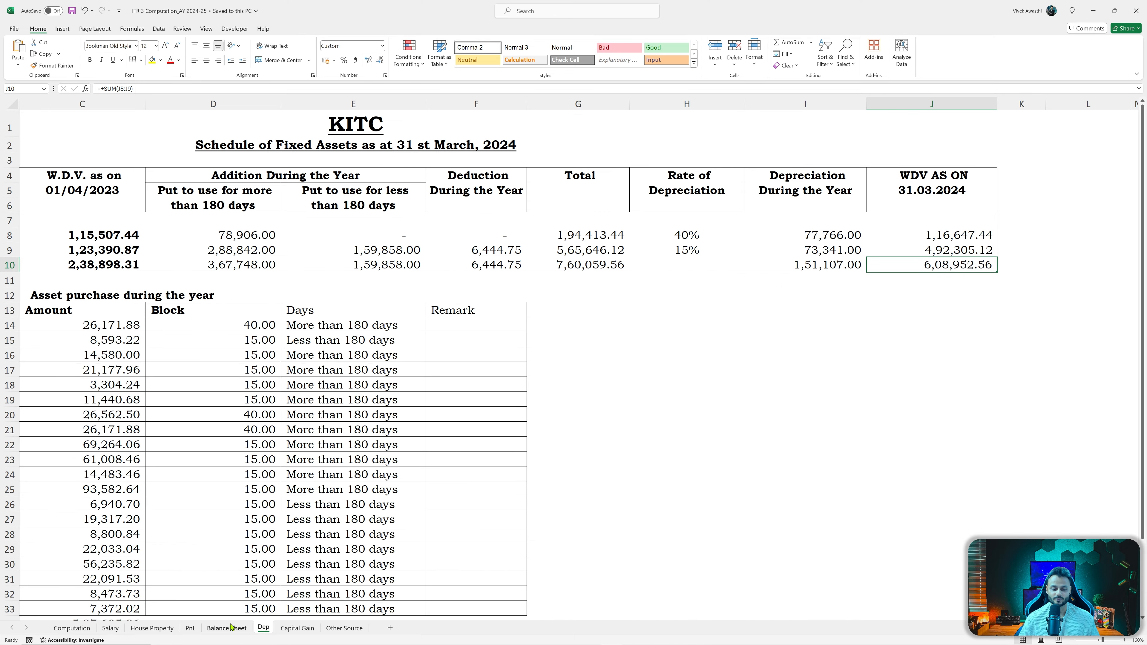
{"action": "left_click", "coordinate": [190, 628]}
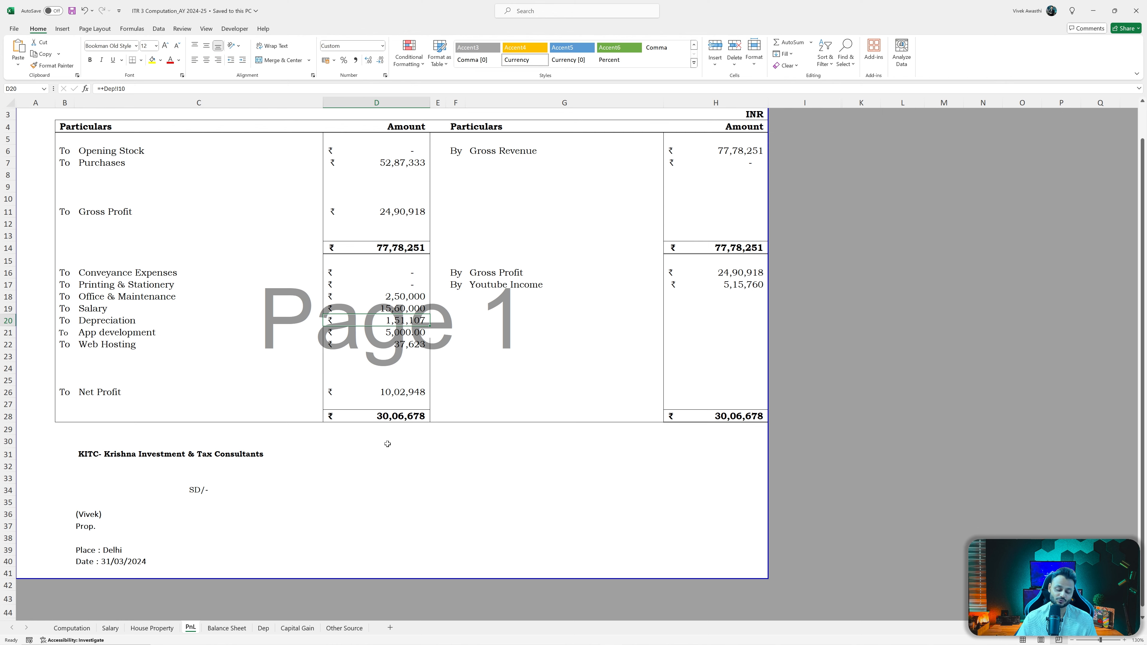
{"action": "left_click", "coordinate": [263, 628]}
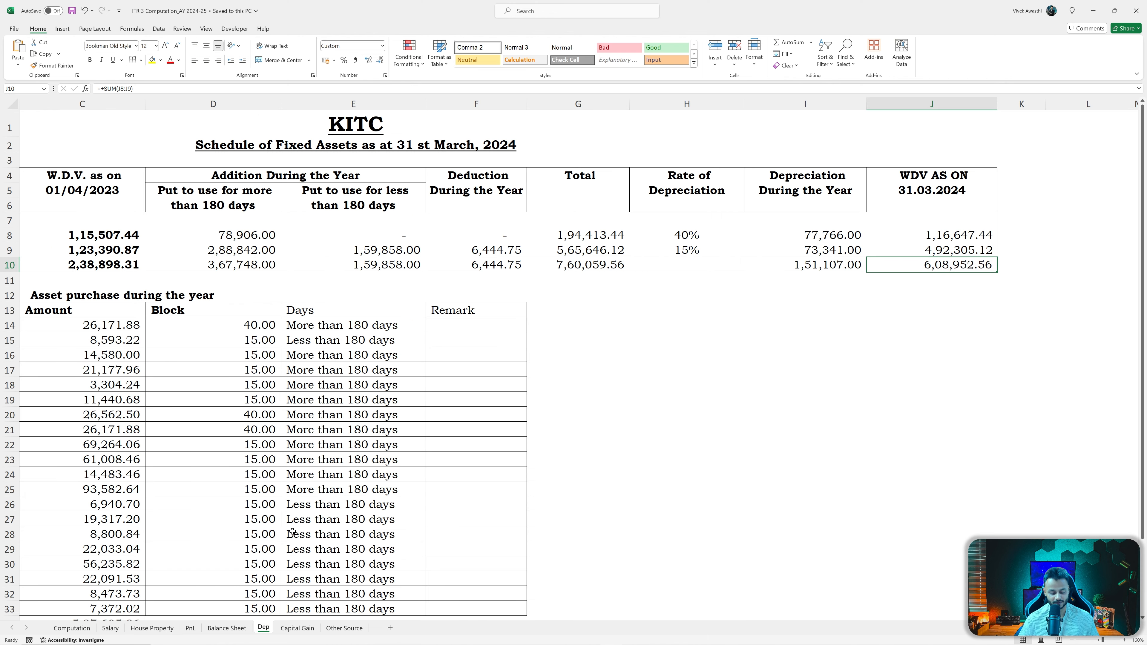
{"action": "key", "text": "alt+Tab"}
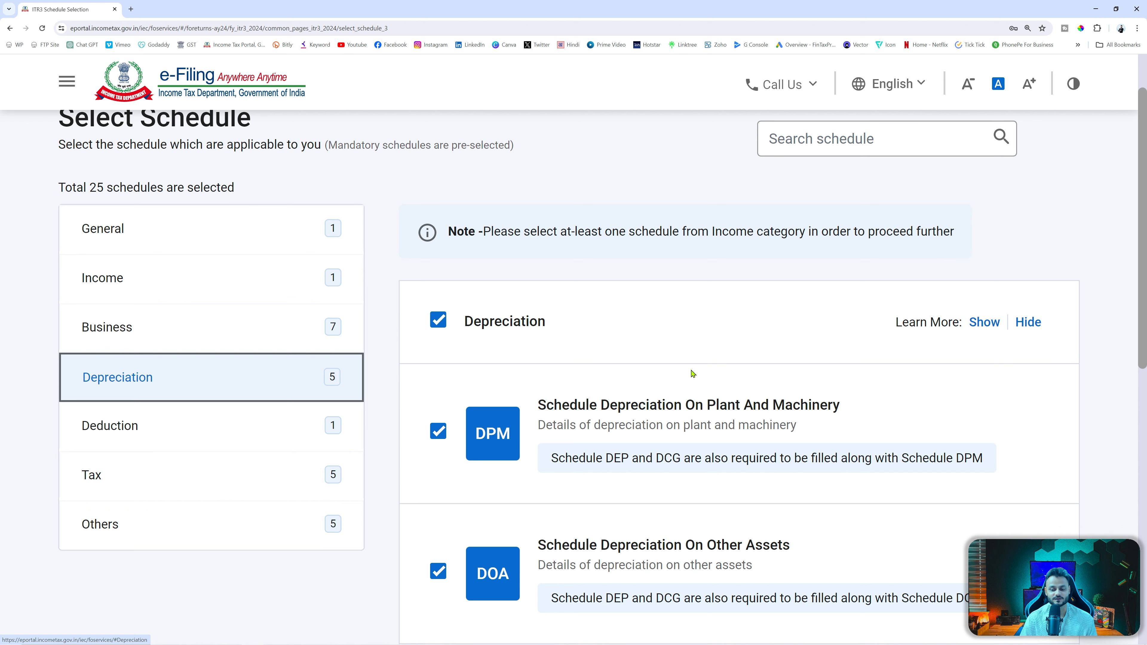
Open the Deduction category and deselect Schedule Deductions under Chapter VI-A.
{"action": "scroll", "coordinate": [693, 373], "scroll_direction": "down", "scroll_amount": 2}
{"action": "scroll", "coordinate": [687, 405], "scroll_direction": "down", "scroll_amount": 3}
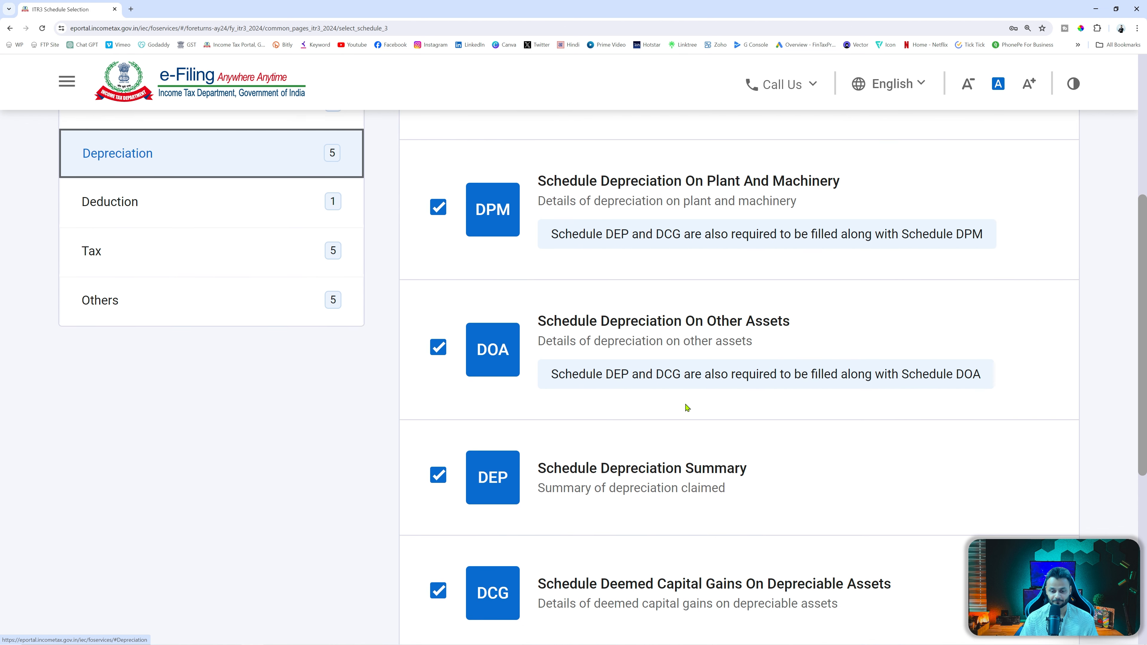
{"action": "scroll", "coordinate": [687, 407], "scroll_direction": "down", "scroll_amount": 5}
{"action": "scroll", "coordinate": [686, 406], "scroll_direction": "up", "scroll_amount": 5}
{"action": "left_click", "coordinate": [204, 216]}
{"action": "scroll", "coordinate": [655, 349], "scroll_direction": "up", "scroll_amount": 7}
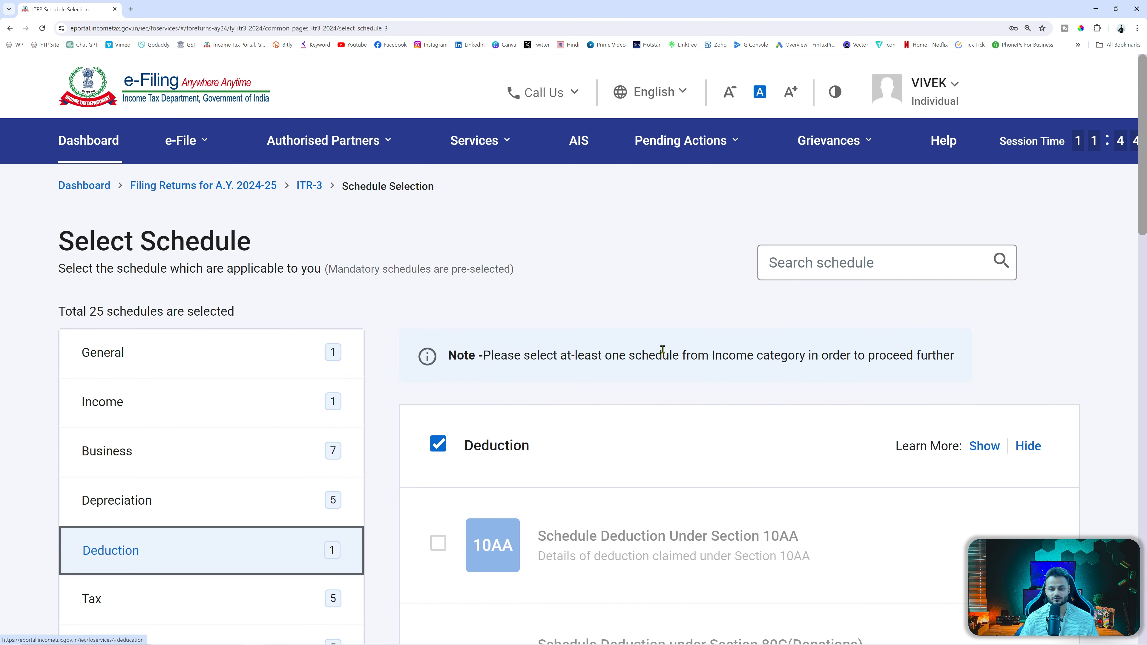
{"action": "scroll", "coordinate": [663, 349], "scroll_direction": "down", "scroll_amount": 14}
{"action": "scroll", "coordinate": [664, 349], "scroll_direction": "down", "scroll_amount": 14}
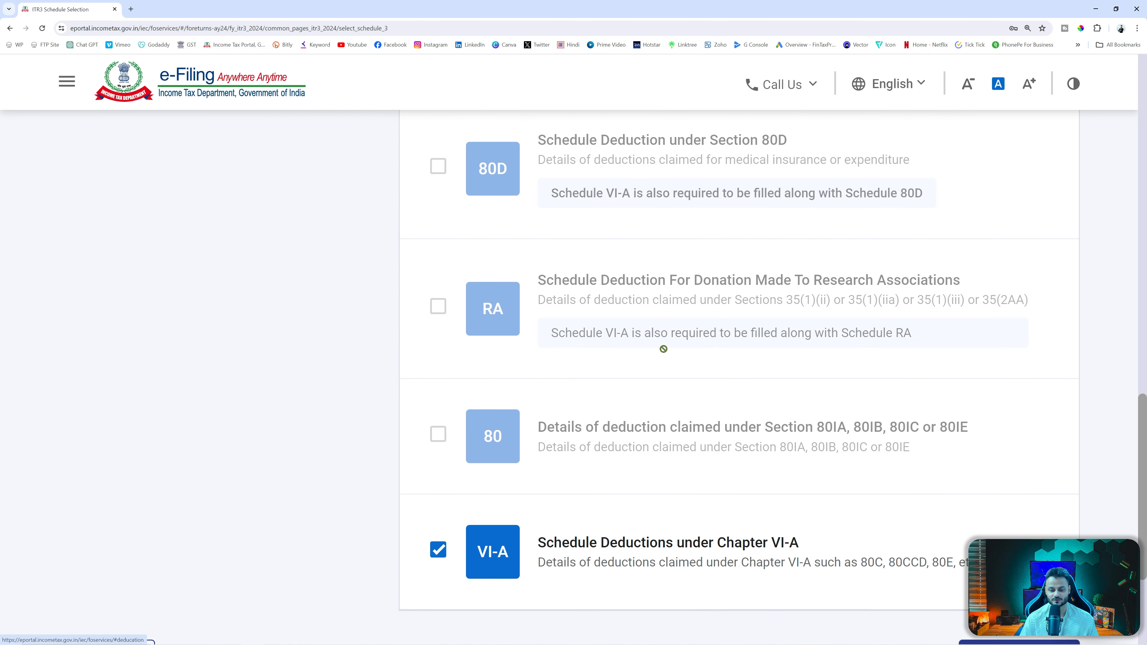
{"action": "left_click", "coordinate": [442, 391]}
Review the Tax and Others schedule categories, including the condition for Schedule Assets and Liabilities.
{"action": "scroll", "coordinate": [641, 357], "scroll_direction": "up", "scroll_amount": 18}
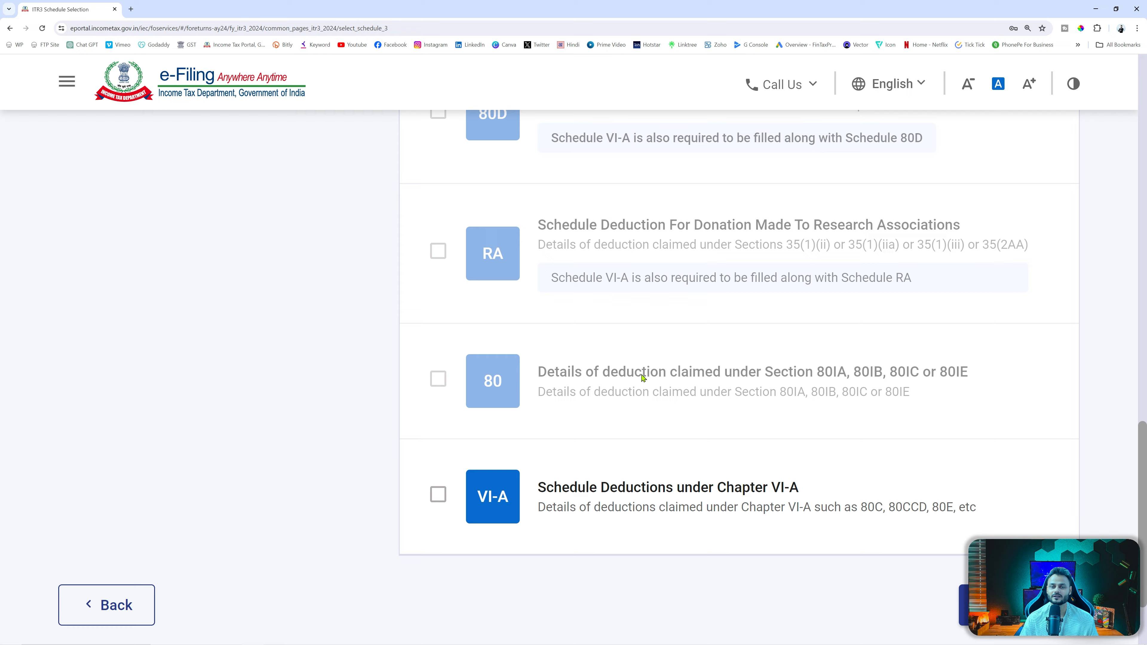
{"action": "scroll", "coordinate": [641, 358], "scroll_direction": "up", "scroll_amount": 5}
{"action": "scroll", "coordinate": [638, 359], "scroll_direction": "down", "scroll_amount": 3}
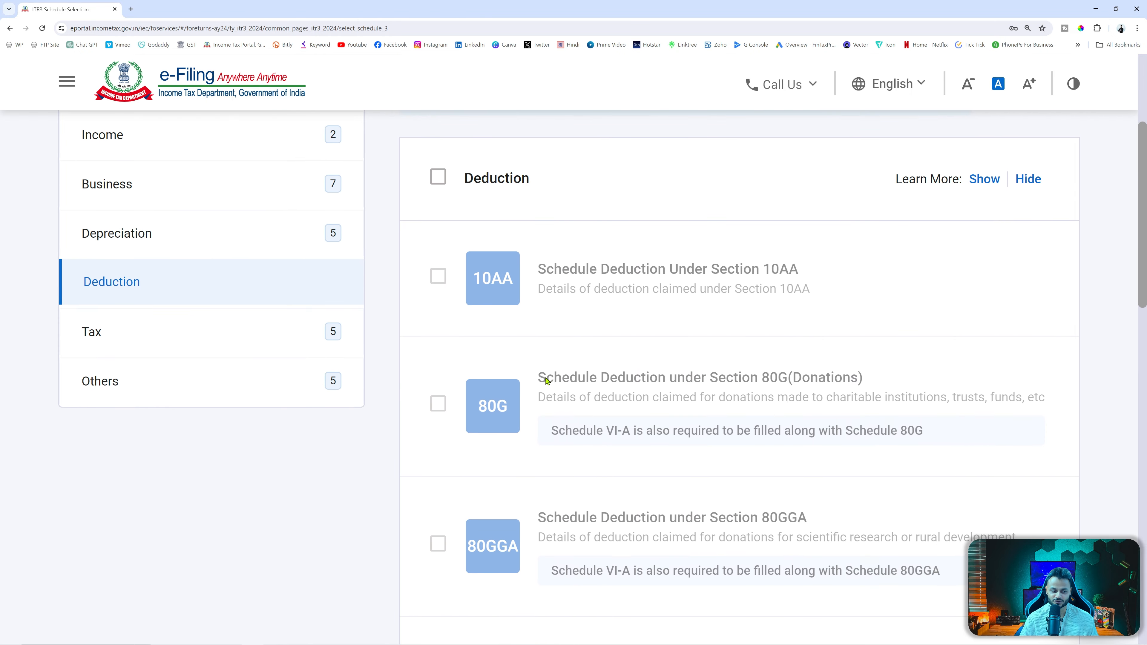
{"action": "left_click", "coordinate": [172, 341]}
{"action": "left_click", "coordinate": [183, 382]}
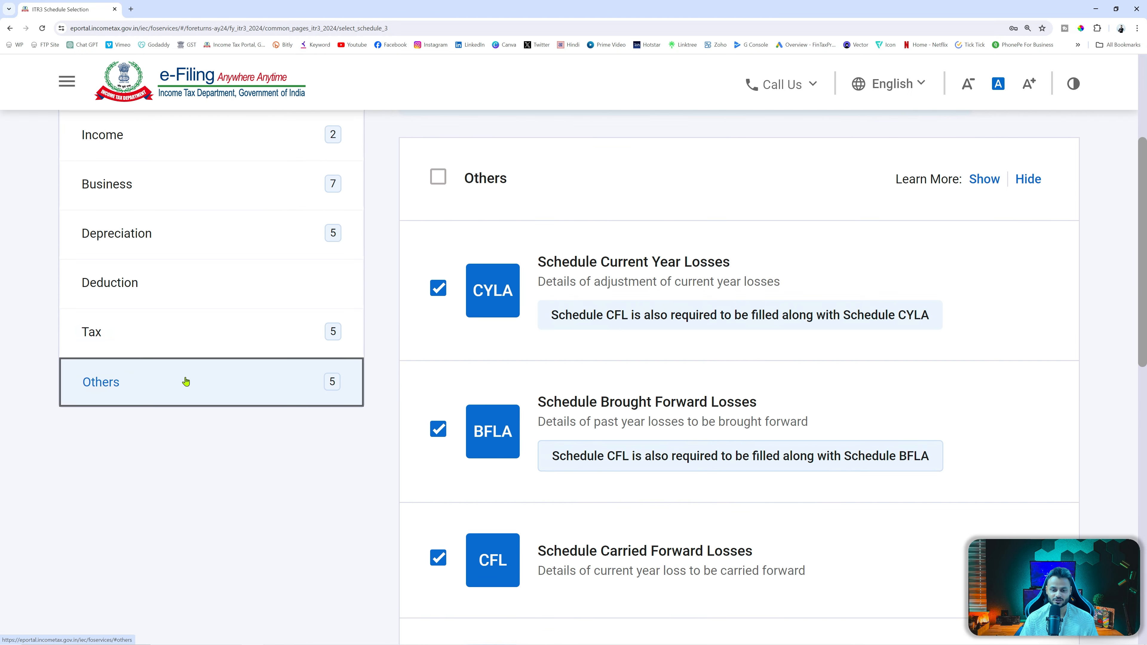
{"action": "scroll", "coordinate": [690, 400], "scroll_direction": "down", "scroll_amount": 1}
{"action": "scroll", "coordinate": [690, 400], "scroll_direction": "down", "scroll_amount": 12}
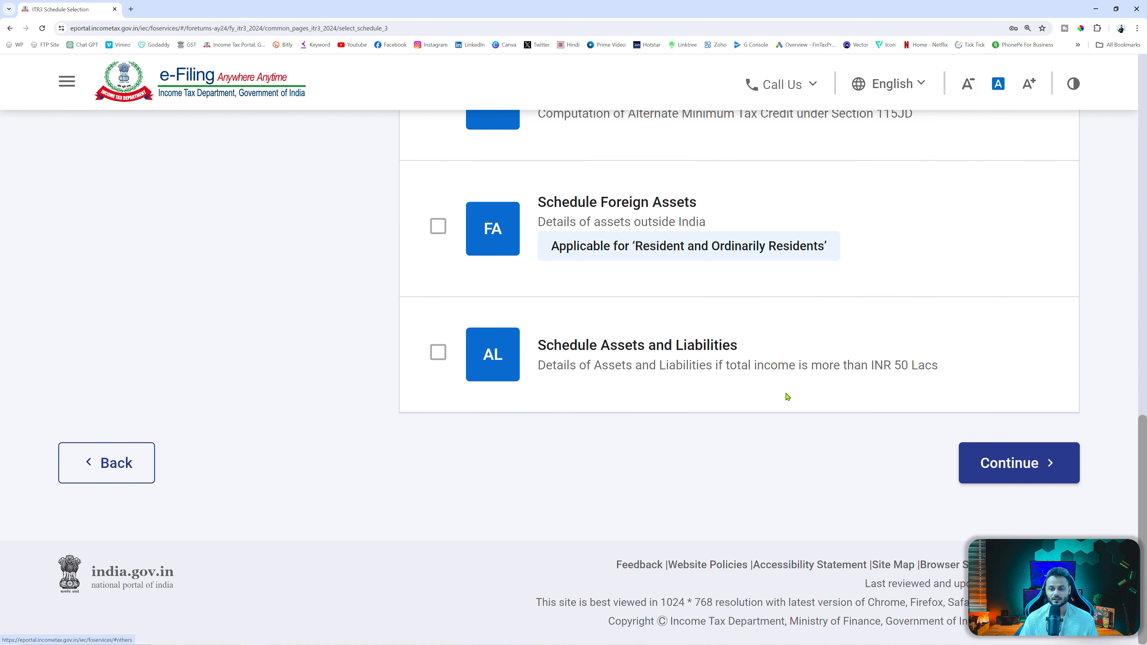
{"action": "scroll", "coordinate": [655, 352], "scroll_direction": "up", "scroll_amount": 2}
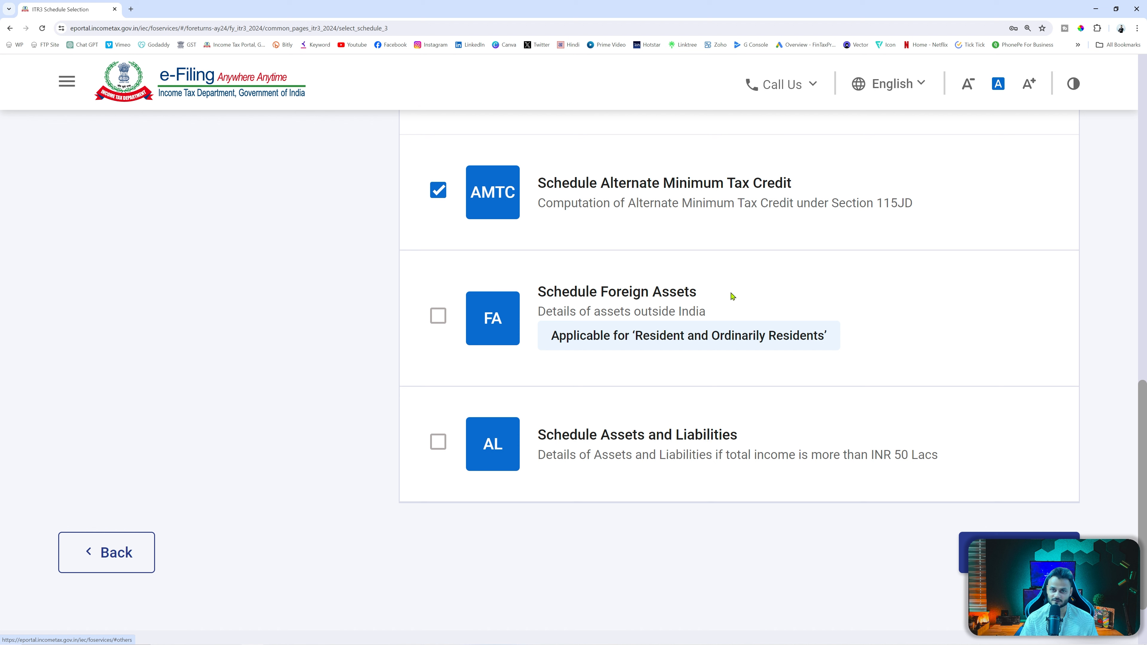
{"action": "left_click_drag", "start_coordinate": [602, 441], "coordinate": [760, 436]}
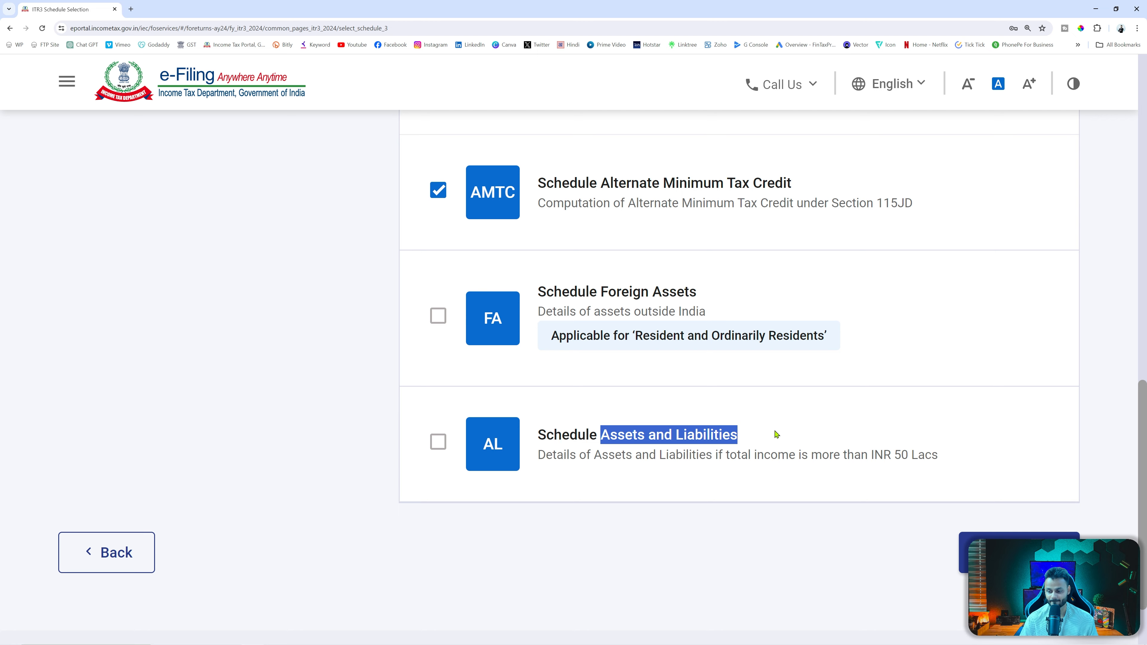
Continue with the selected schedules and open Part A - General Information.
{"action": "left_click", "coordinate": [976, 536]}
{"action": "left_click", "coordinate": [743, 445]}
{"action": "left_click", "coordinate": [660, 412]}
{"action": "left_click", "coordinate": [609, 469]}
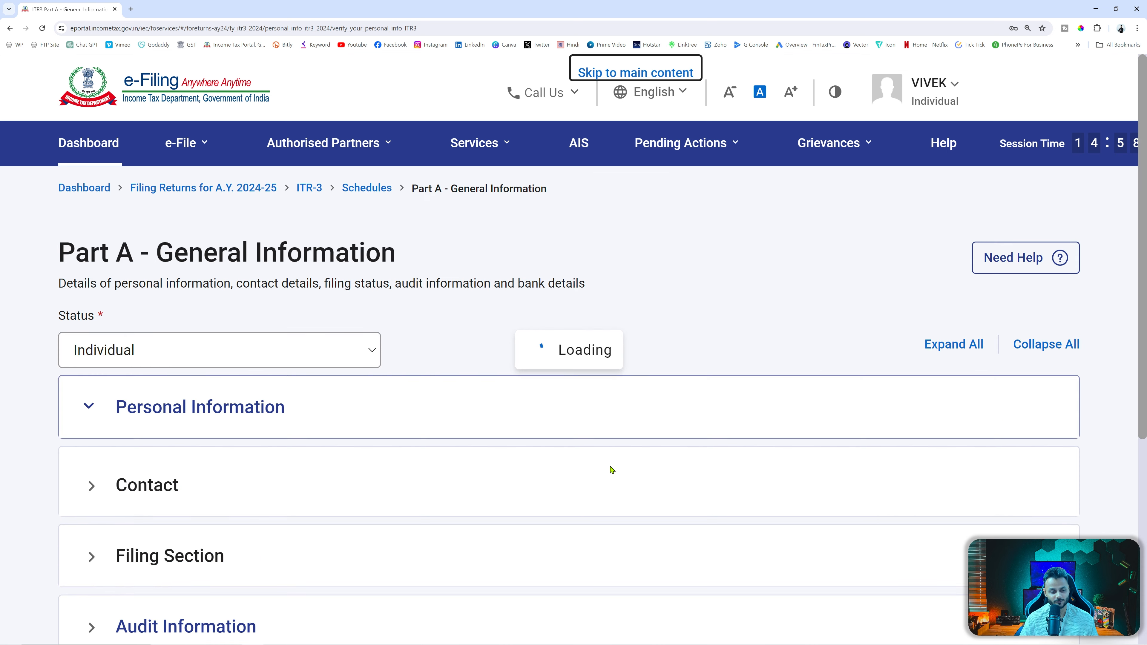
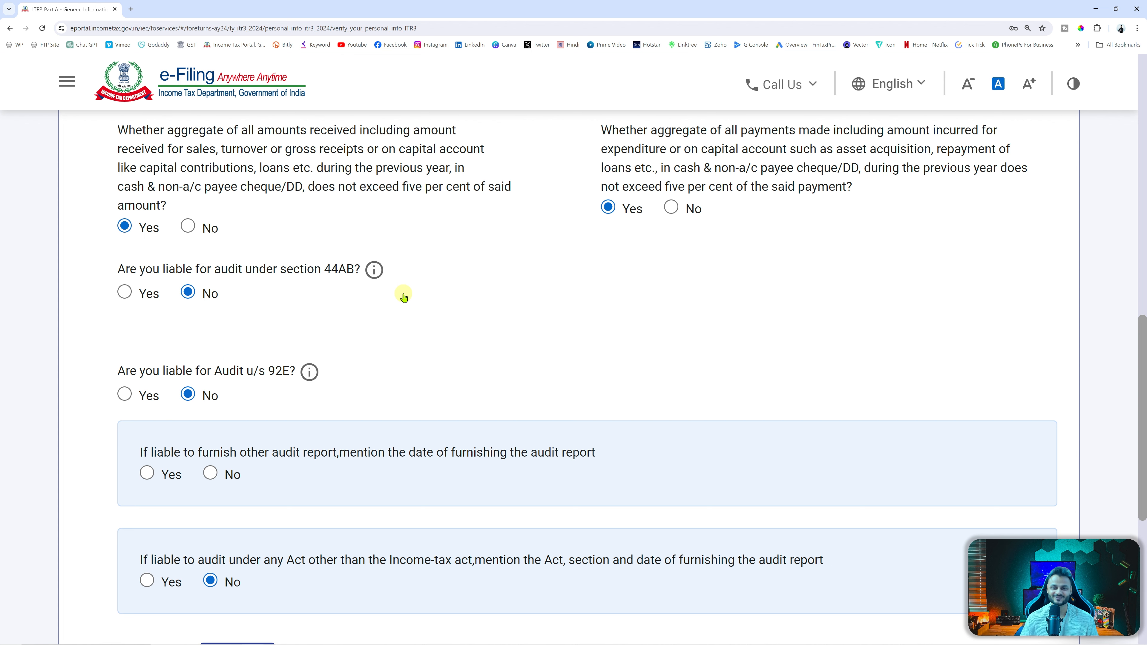
Answer No to being liable to furnish another audit report and save the Audit Information section.
{"action": "scroll", "coordinate": [492, 315], "scroll_direction": "down", "scroll_amount": 2}
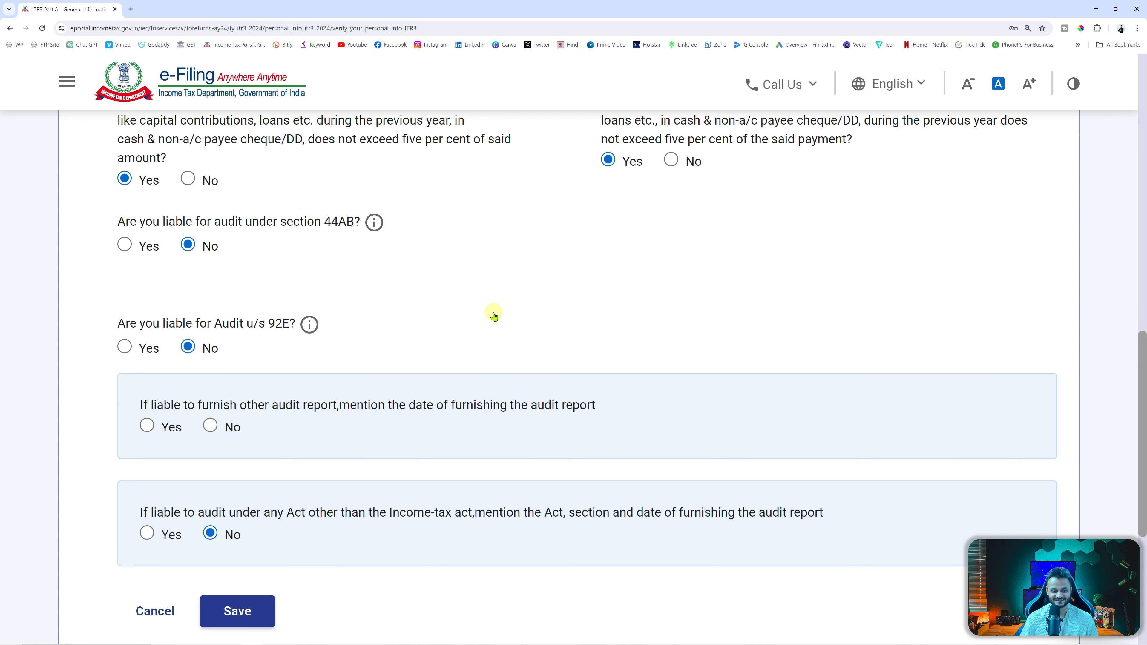
{"action": "scroll", "coordinate": [503, 323], "scroll_direction": "down", "scroll_amount": 1}
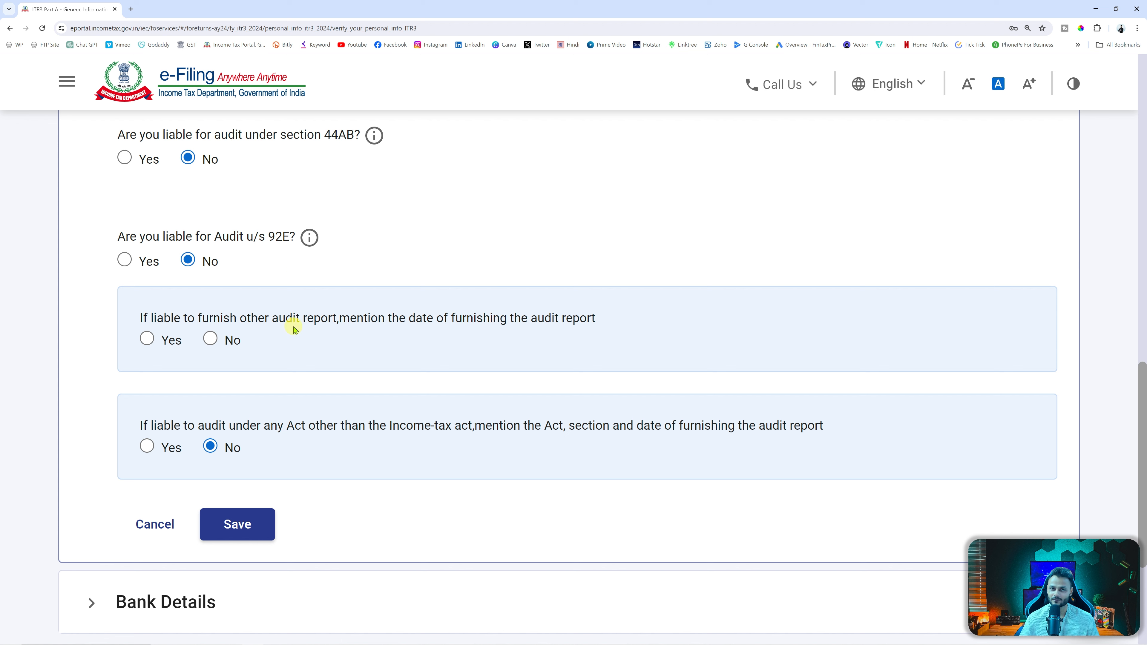
{"action": "left_click", "coordinate": [211, 340]}
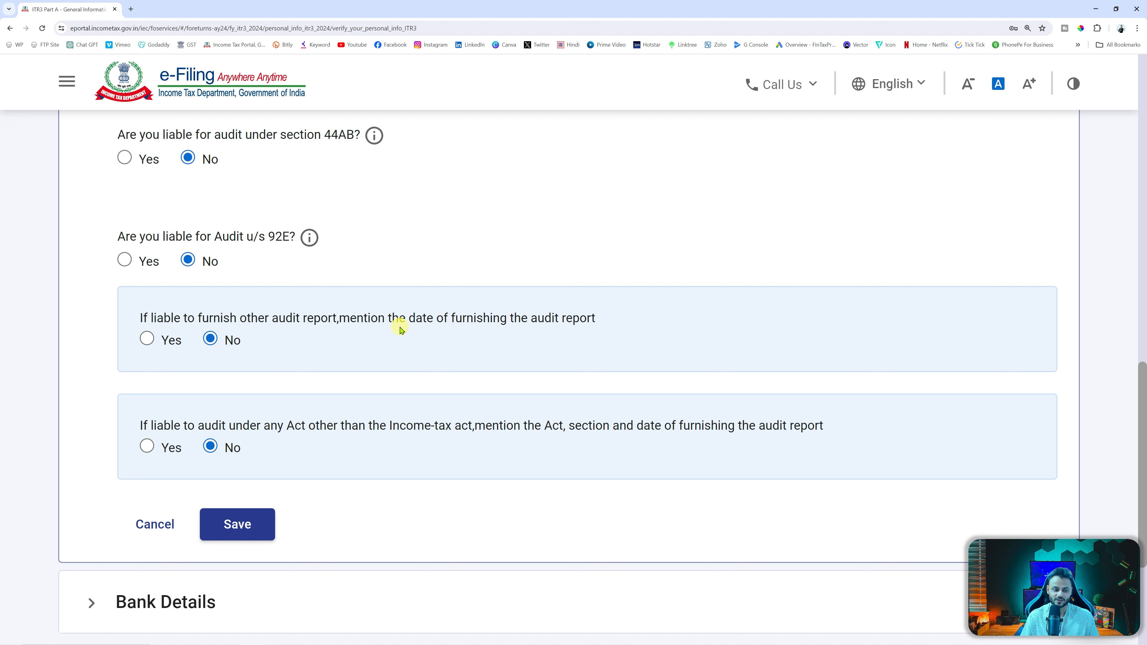
{"action": "left_click_drag", "start_coordinate": [198, 426], "coordinate": [344, 427]}
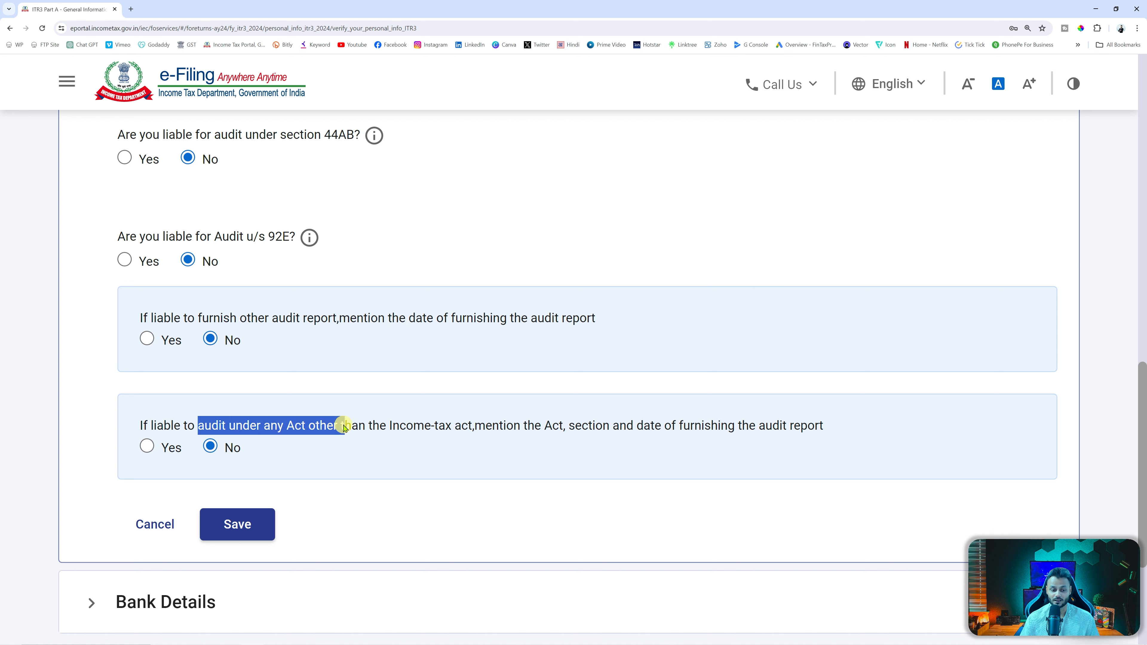
{"action": "left_click", "coordinate": [272, 450]}
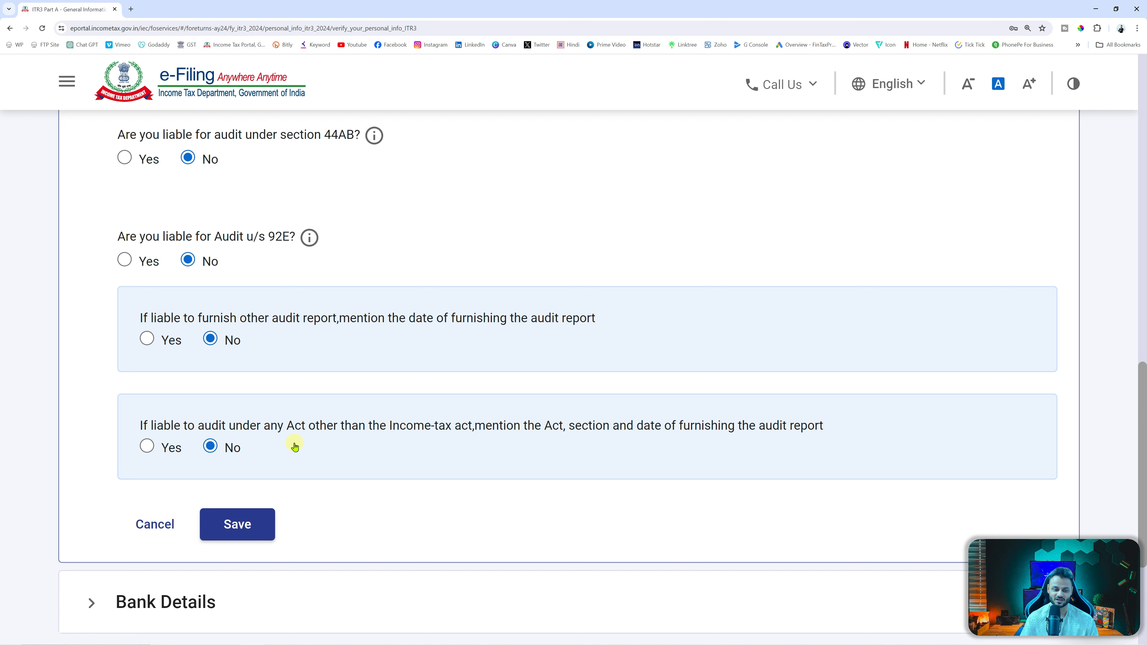
{"action": "scroll", "coordinate": [301, 452], "scroll_direction": "down", "scroll_amount": 1}
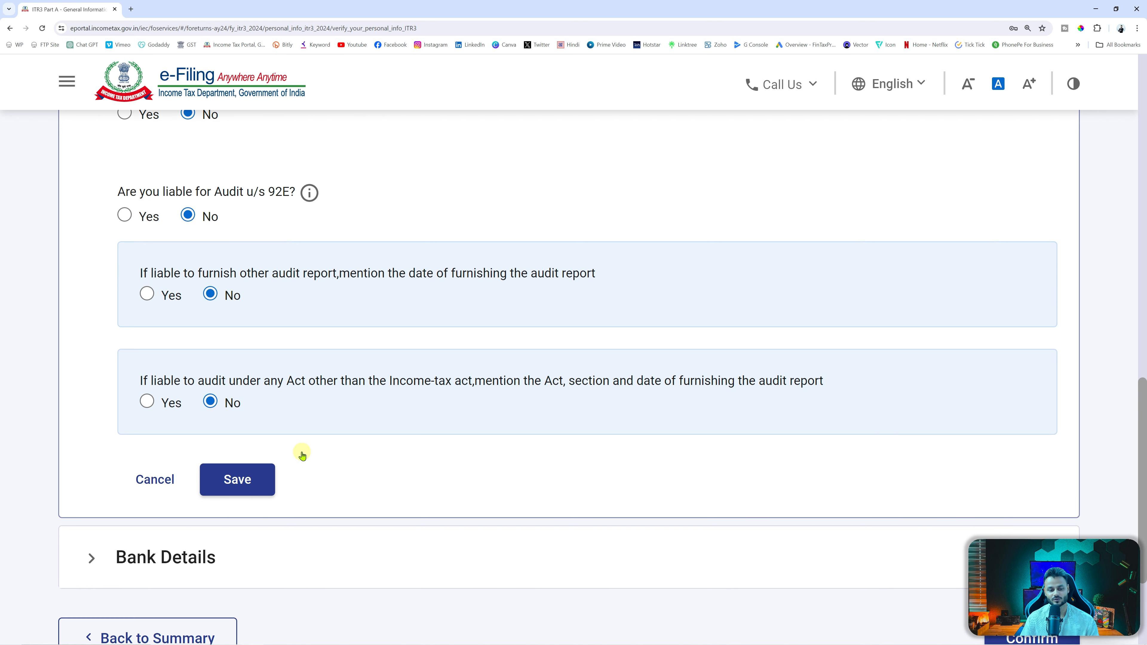
{"action": "left_click", "coordinate": [236, 479]}
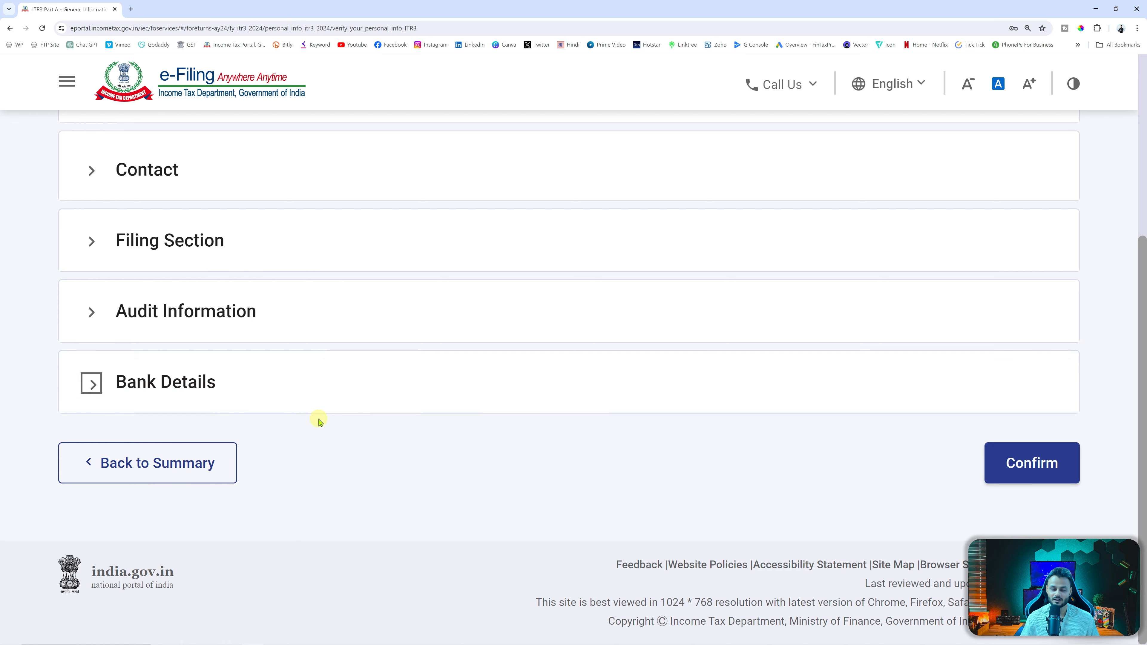
Confirm Part A - General and open the Nature of Business schedule from the Schedules Summary.
{"action": "left_click", "coordinate": [1036, 452]}
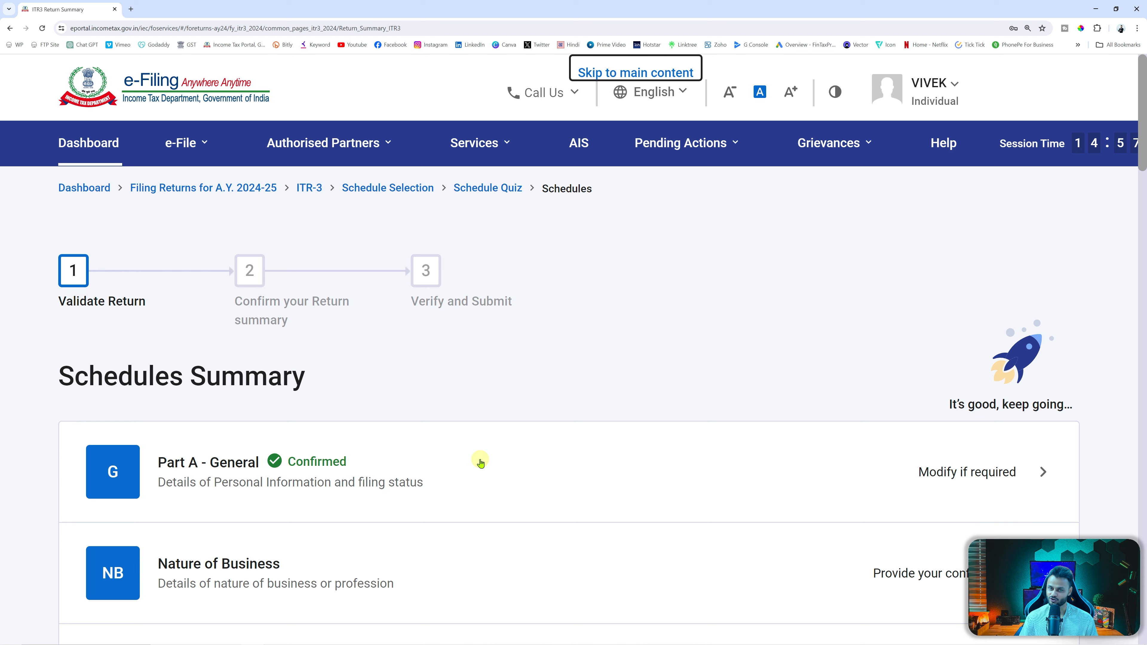
{"action": "scroll", "coordinate": [481, 463], "scroll_direction": "down", "scroll_amount": 3}
{"action": "left_click", "coordinate": [668, 451]}
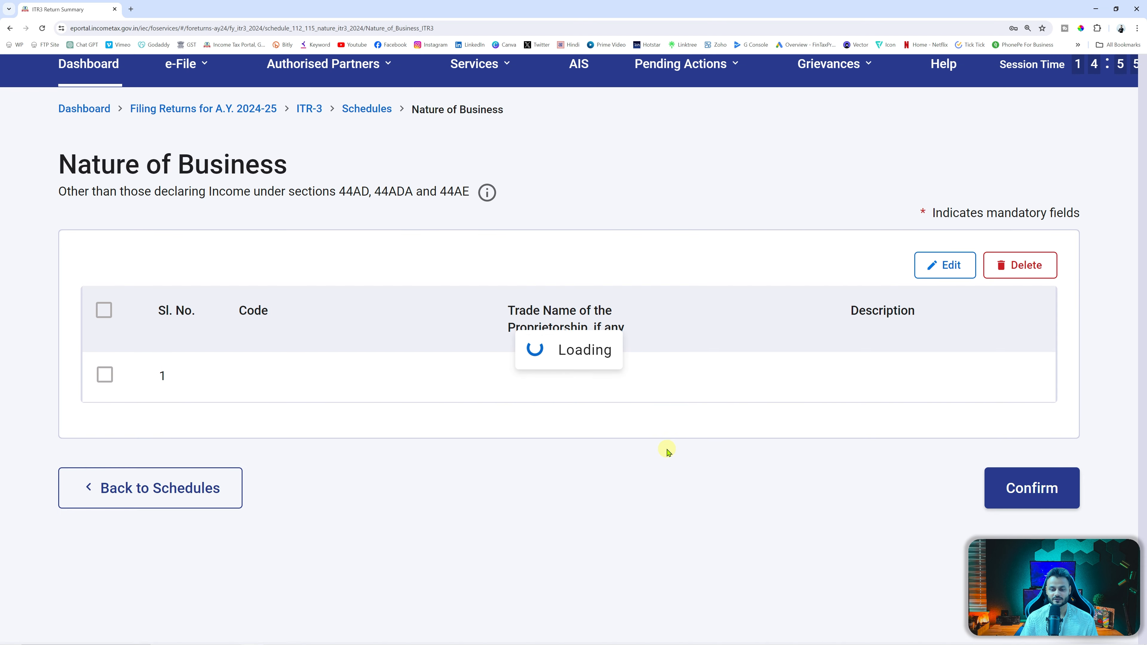
Select all the listed business codes and confirm the Nature of Business schedule.
{"action": "scroll", "coordinate": [667, 451], "scroll_direction": "down", "scroll_amount": 3}
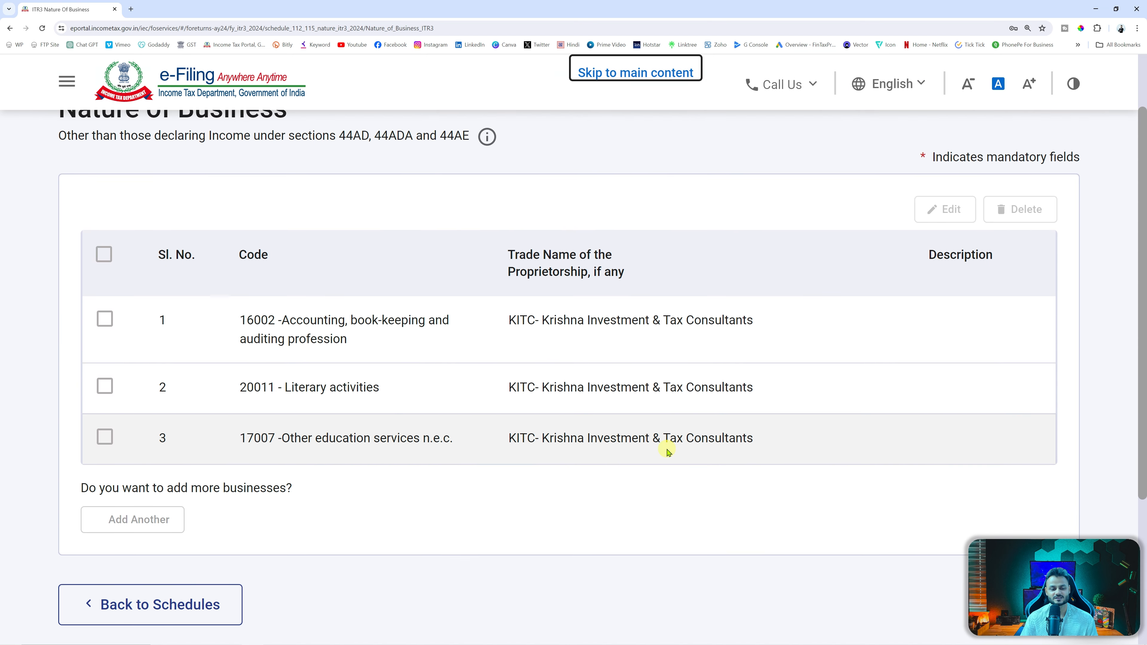
{"action": "scroll", "coordinate": [668, 451], "scroll_direction": "down", "scroll_amount": 2}
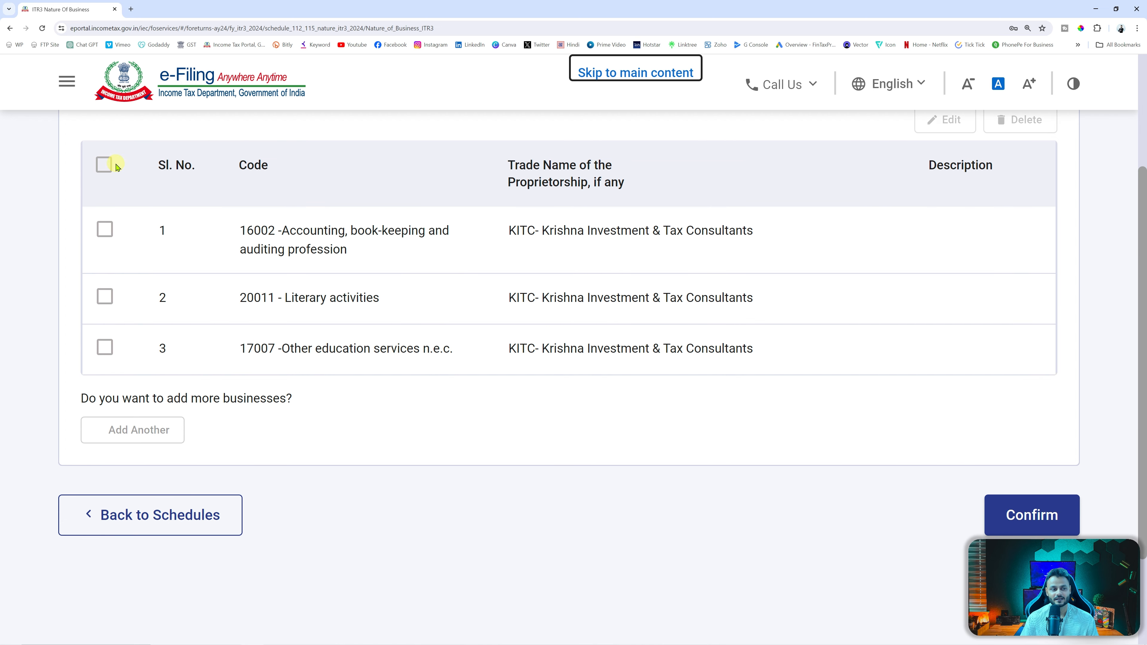
{"action": "left_click", "coordinate": [105, 165]}
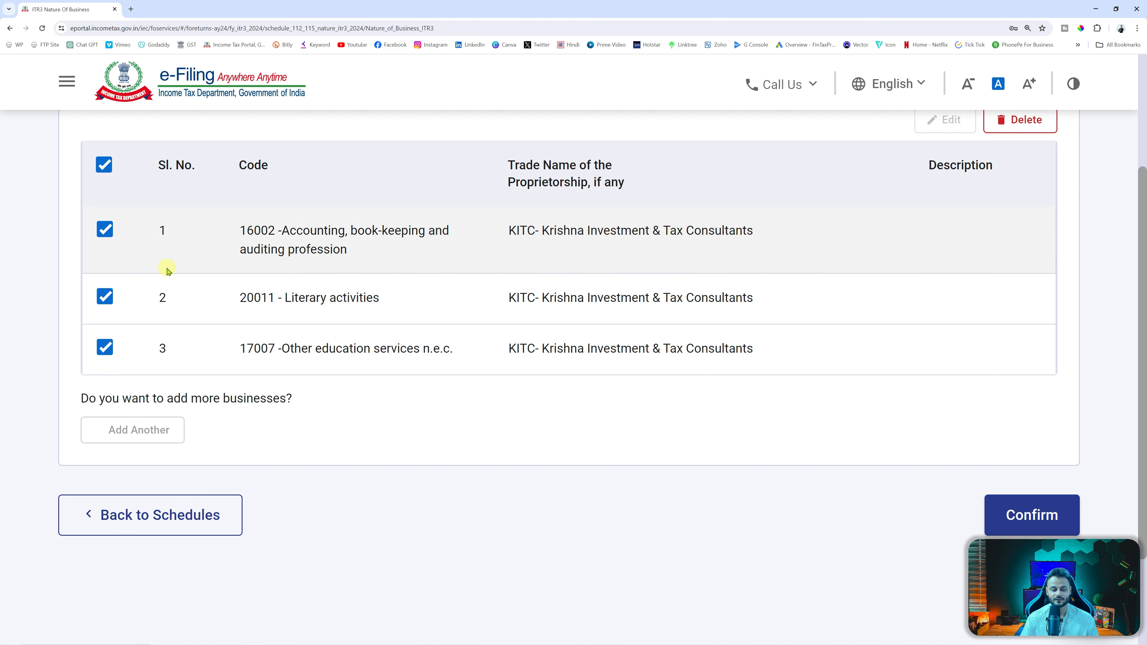
{"action": "left_click", "coordinate": [1032, 525]}
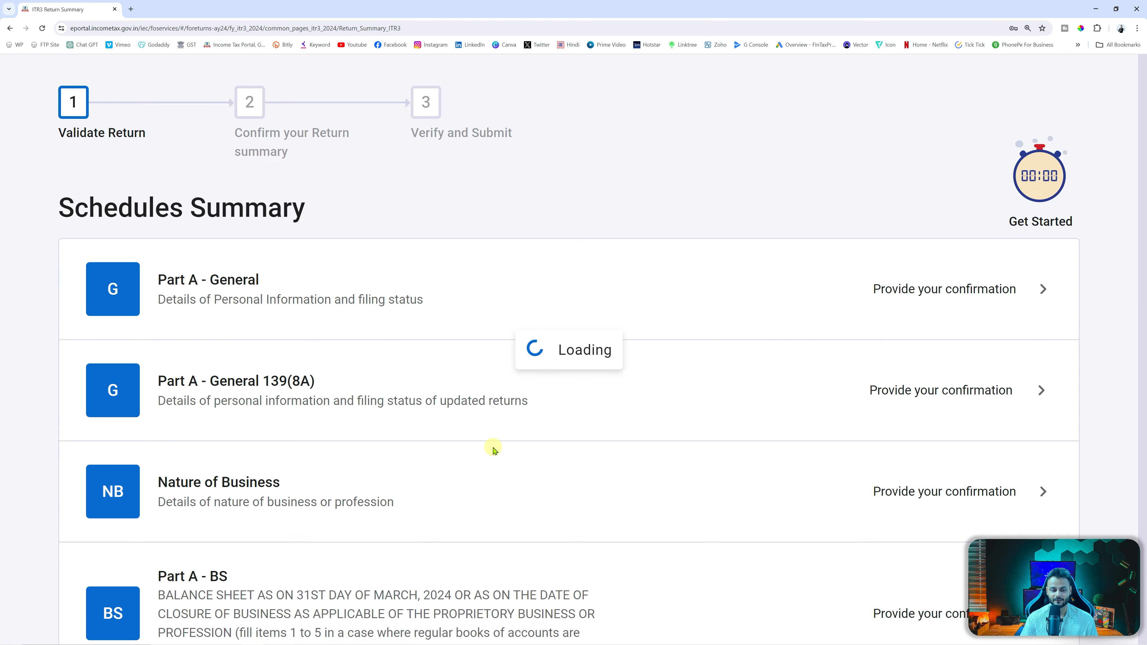
Open the Part A - BS balance sheet schedule from the Schedules Summary.
{"action": "scroll", "coordinate": [494, 450], "scroll_direction": "down", "scroll_amount": 5}
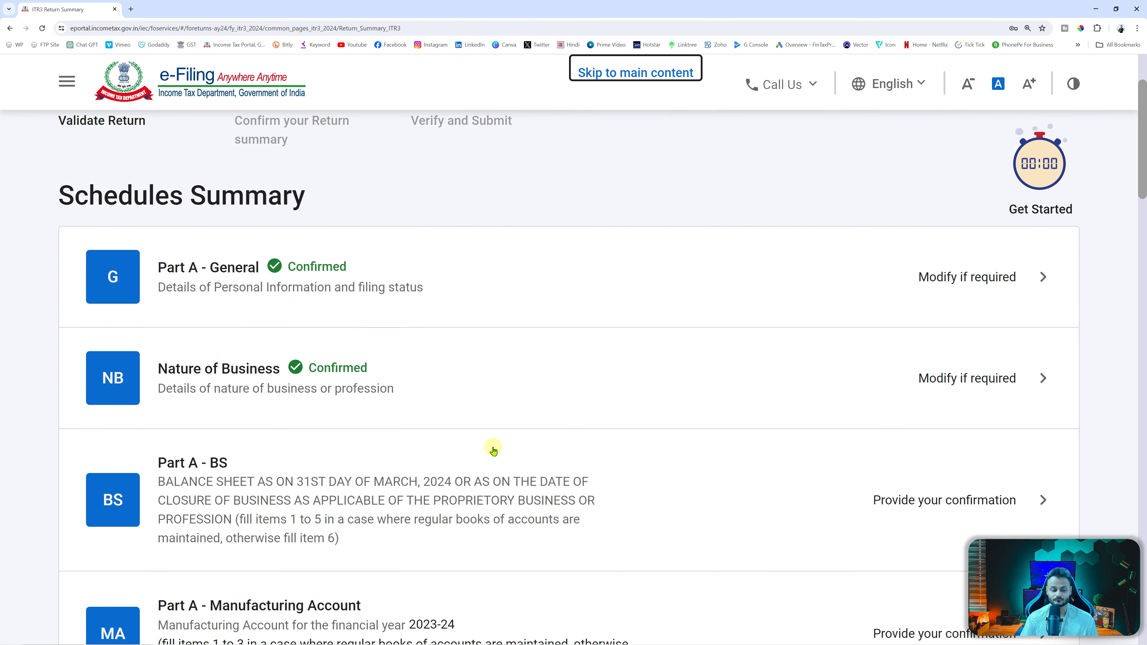
{"action": "left_click", "coordinate": [852, 457]}
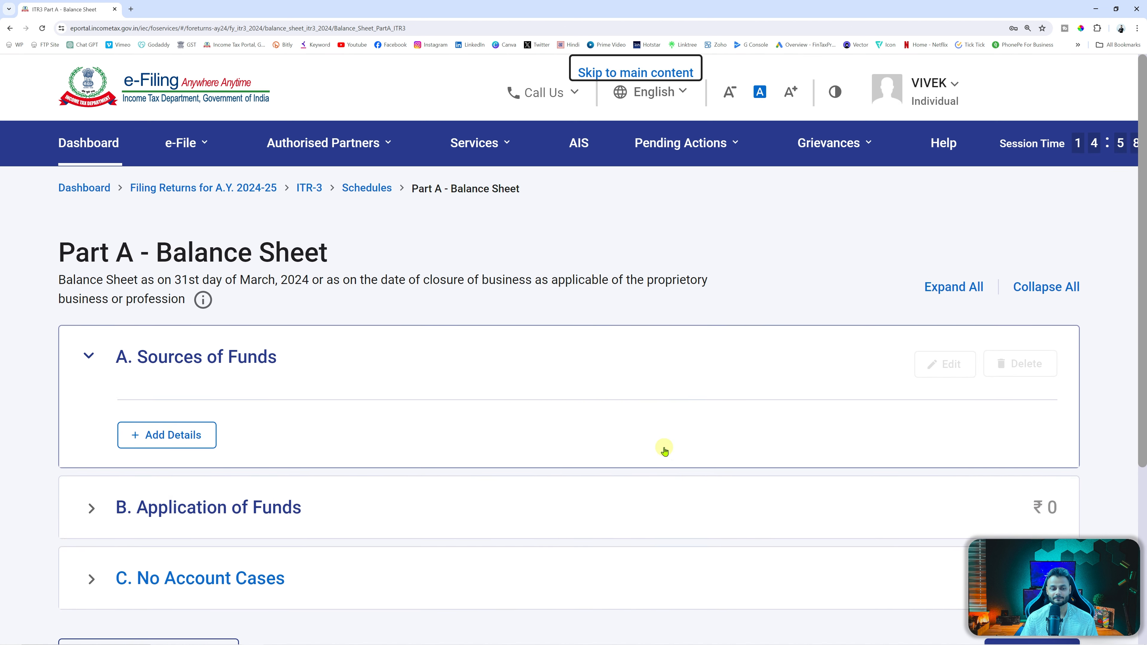
{"action": "scroll", "coordinate": [664, 451], "scroll_direction": "down", "scroll_amount": 3}
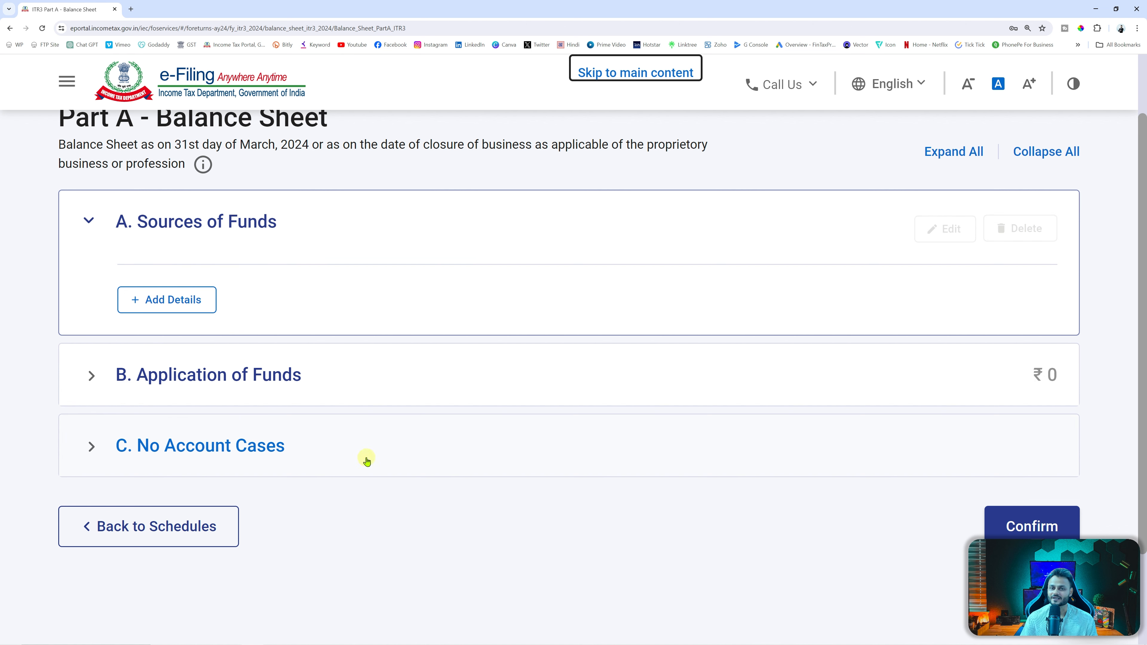
Examine the amounts requested under No Account Cases and leave the section without entering anything.
{"action": "left_click", "coordinate": [90, 447]}
{"action": "scroll", "coordinate": [355, 412], "scroll_direction": "down", "scroll_amount": 4}
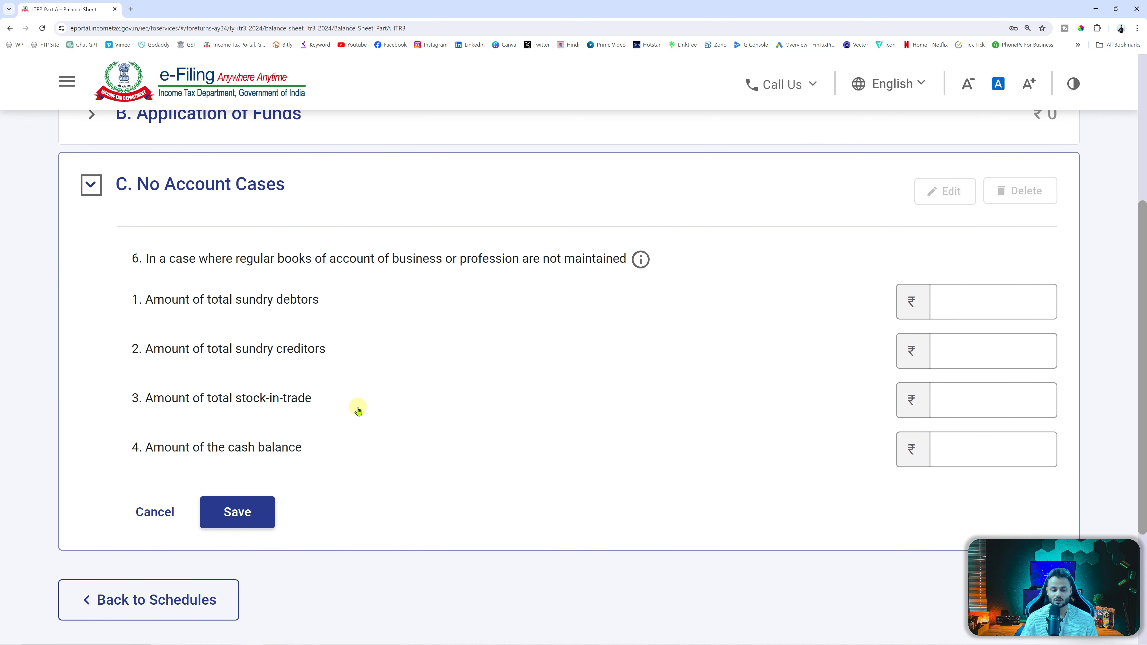
{"action": "scroll", "coordinate": [356, 410], "scroll_direction": "up", "scroll_amount": 1}
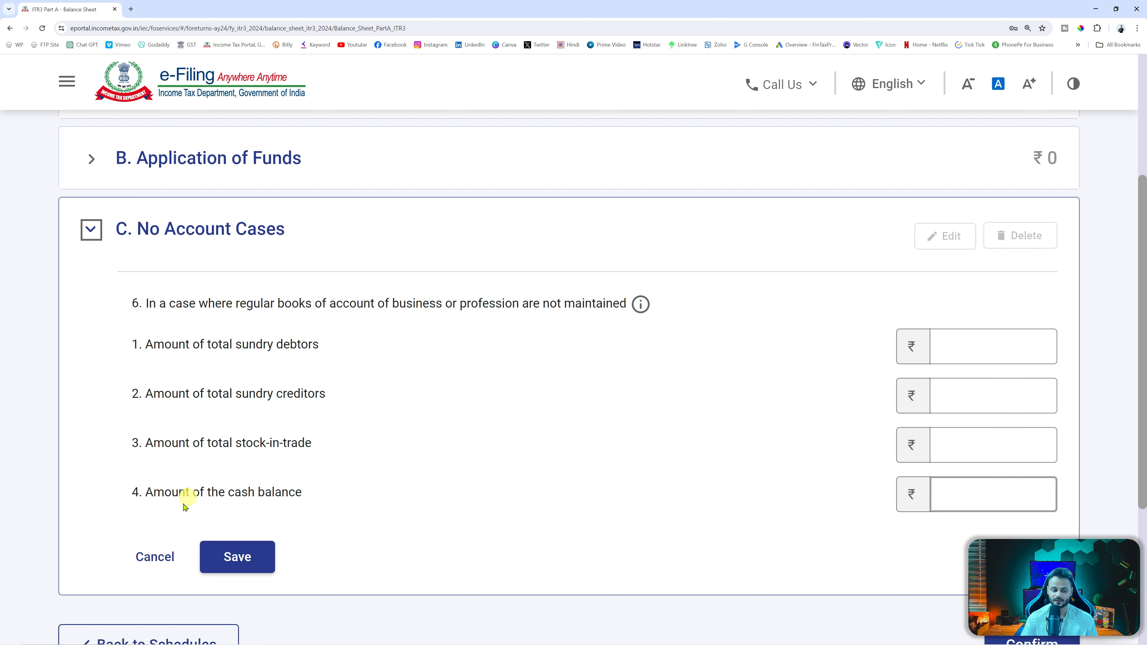
{"action": "left_click", "coordinate": [150, 556]}
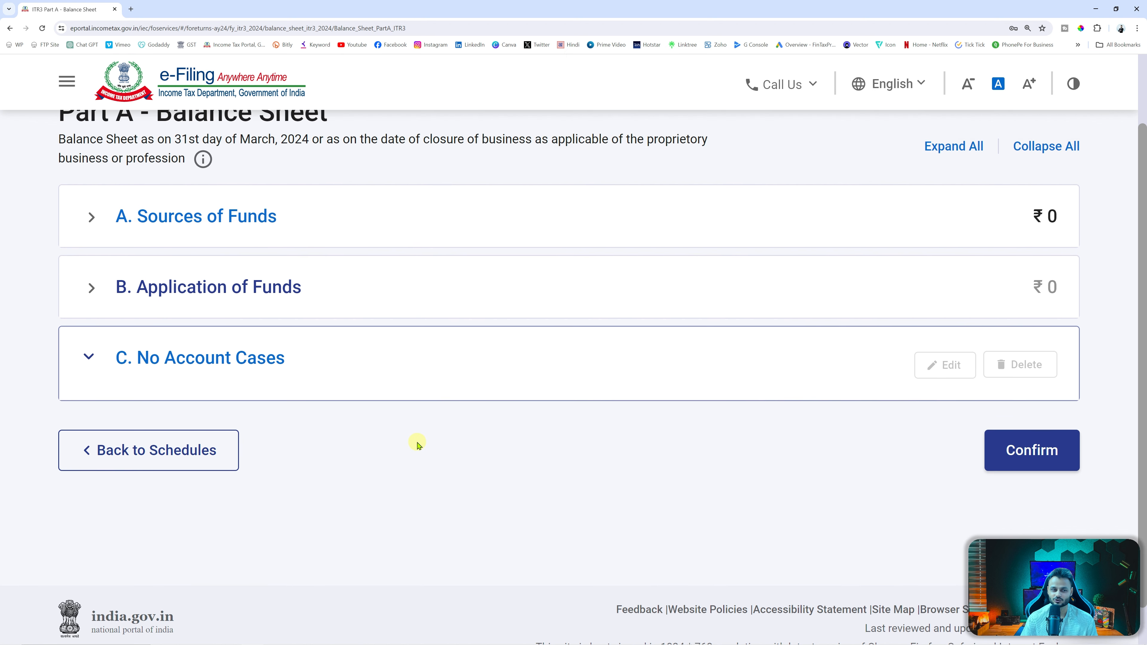
{"action": "scroll", "coordinate": [416, 446], "scroll_direction": "up", "scroll_amount": 2}
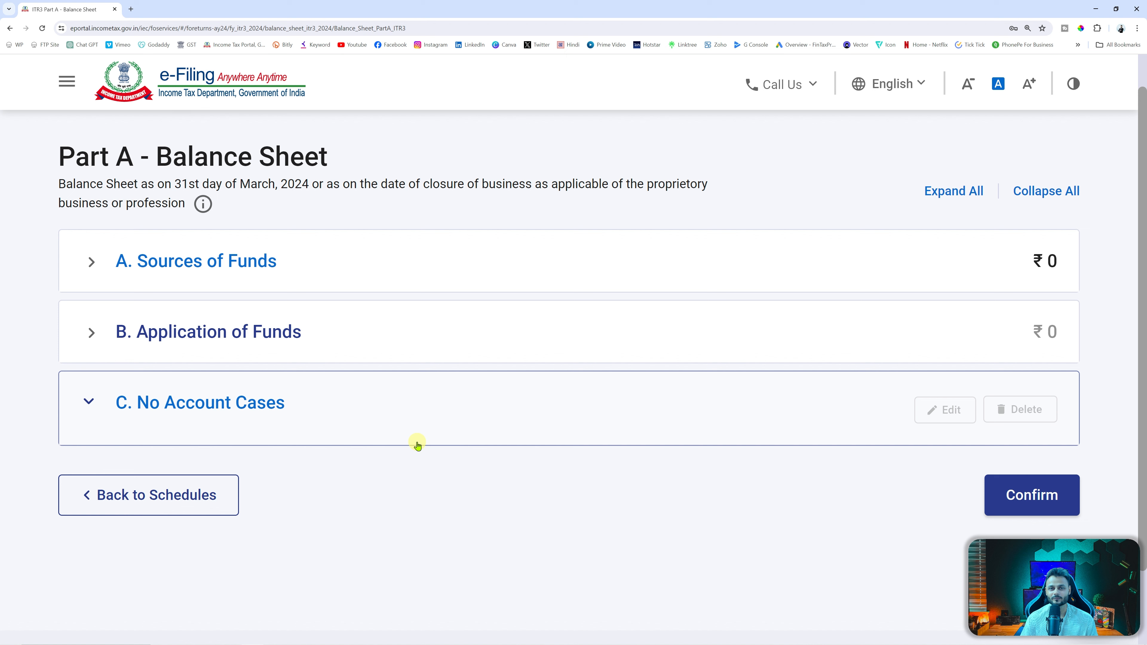
Switch to the Excel computation workbook, view its Balance Sheet sheet, and return to the e-Filing portal's balance sheet schedule.
{"action": "key", "text": "alt+Tab"}
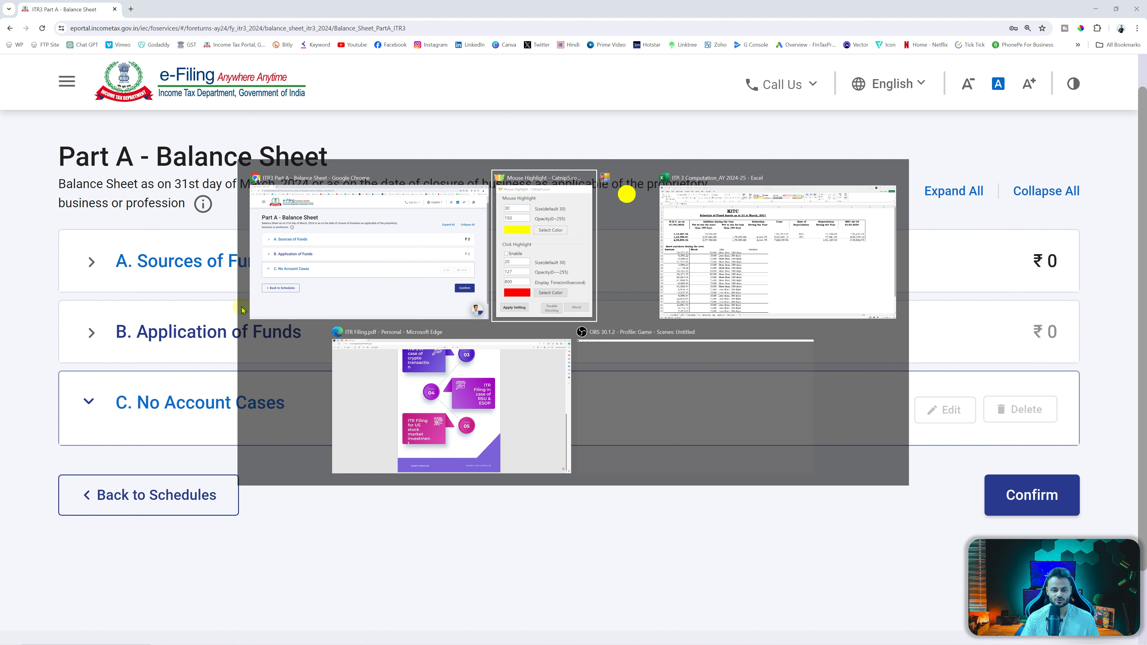
{"action": "key", "text": "alt+Tab"}
{"action": "key", "text": "alt+Tab"}
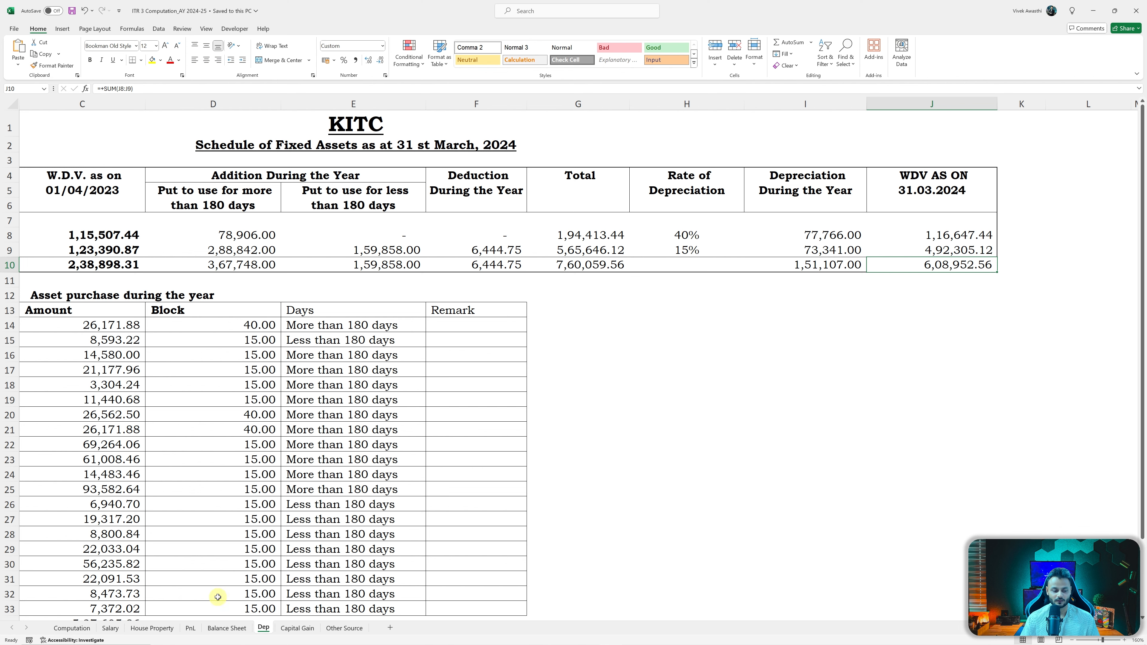
{"action": "left_click", "coordinate": [224, 629]}
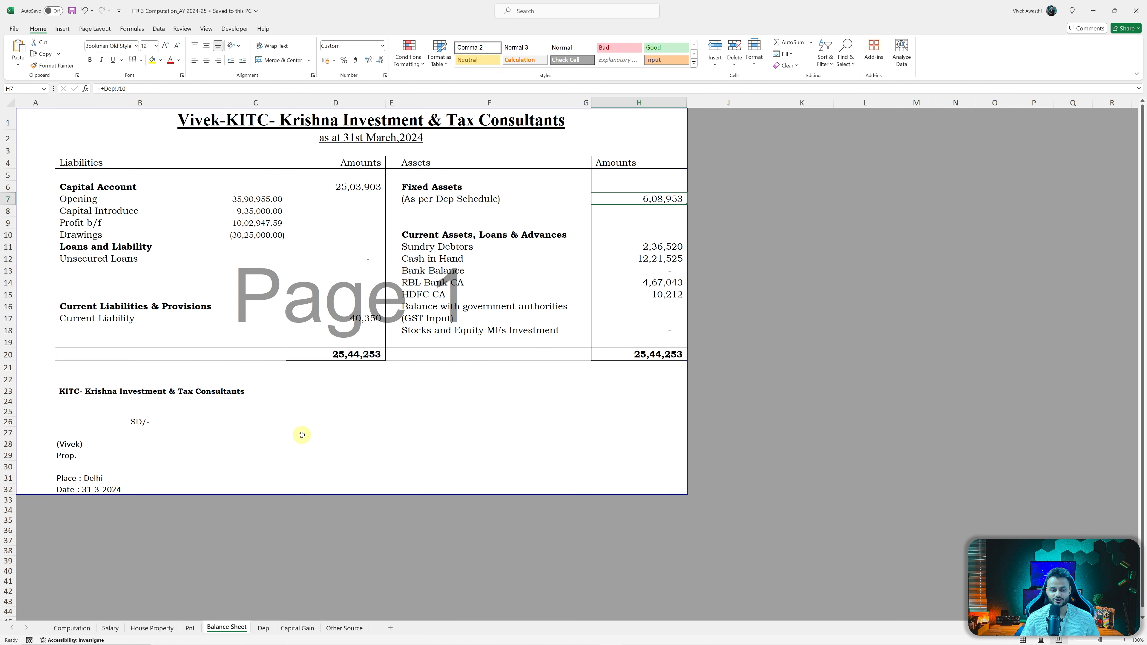
{"action": "key", "text": "alt+Tab"}
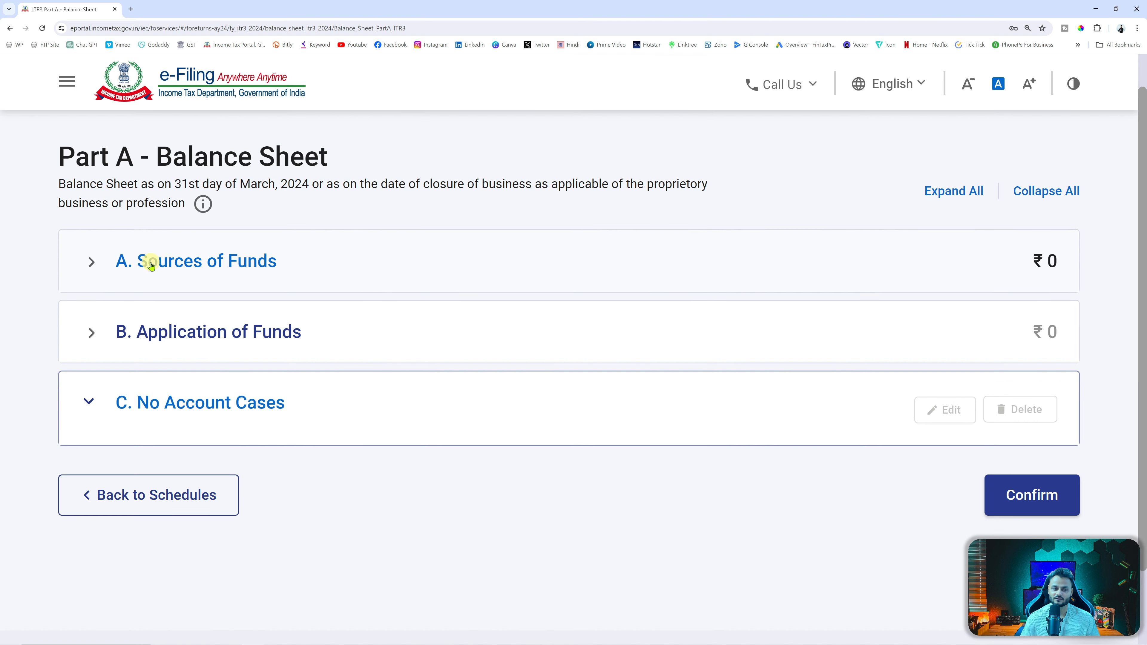
Open the Sources of Funds form and set the proprietor's capital to 2503903, using the Capital Account amount in the Excel workbook's Balance Sheet.
{"action": "left_click", "coordinate": [91, 267]}
{"action": "left_click", "coordinate": [187, 338]}
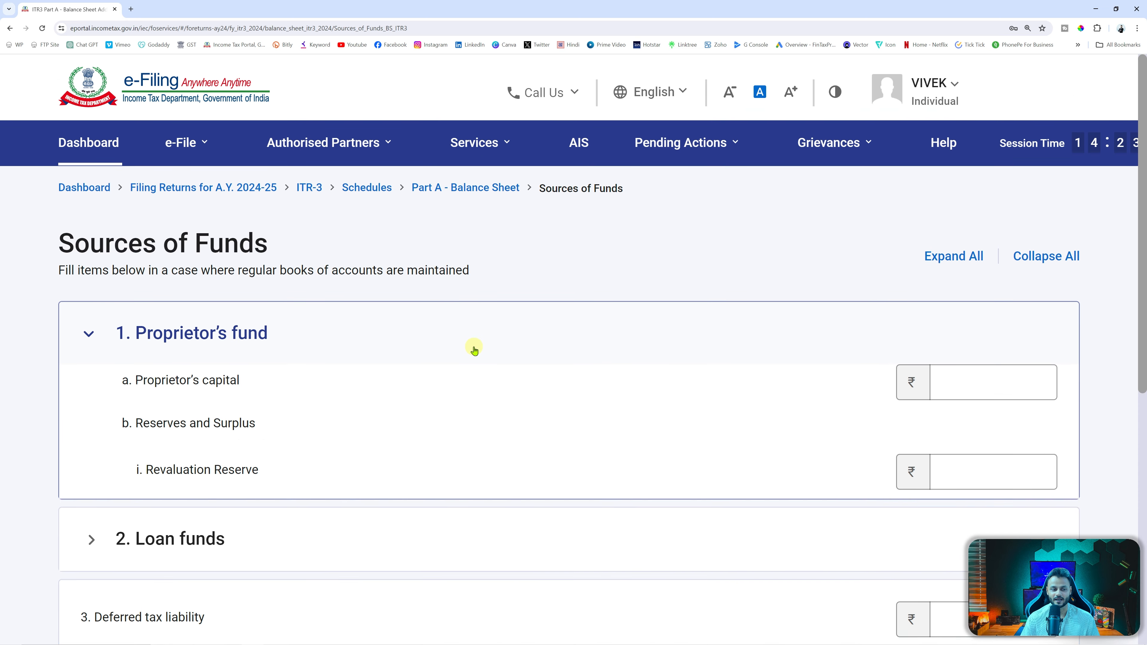
{"action": "scroll", "coordinate": [474, 351], "scroll_direction": "down", "scroll_amount": 2}
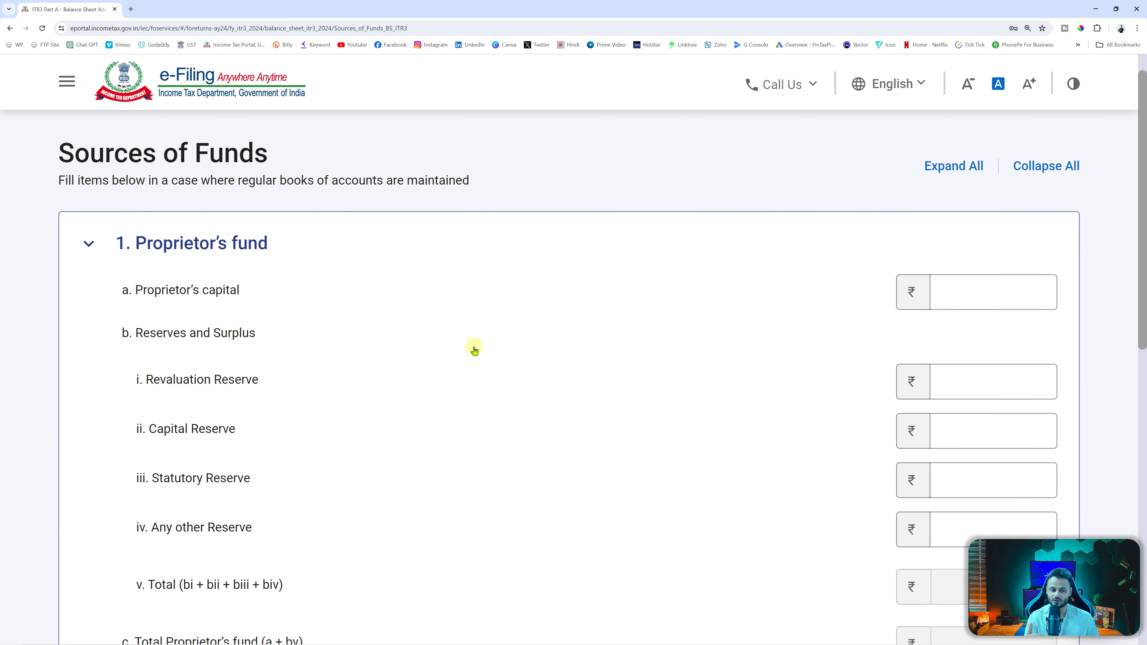
{"action": "key", "text": "alt+Tab"}
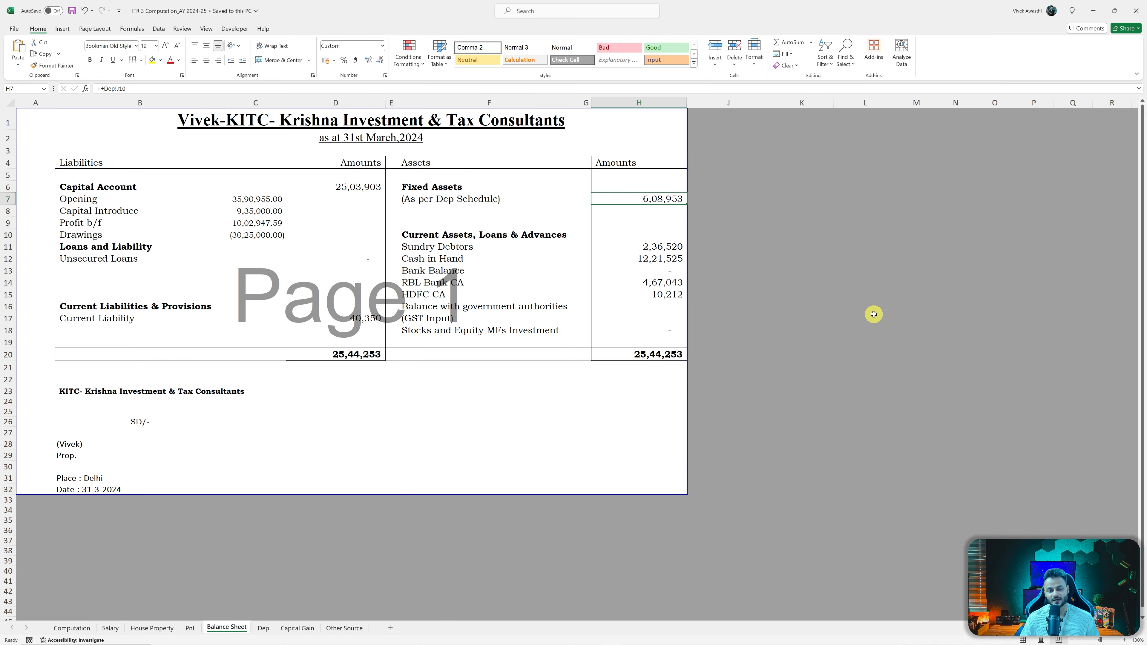
{"action": "left_click", "coordinate": [333, 187]}
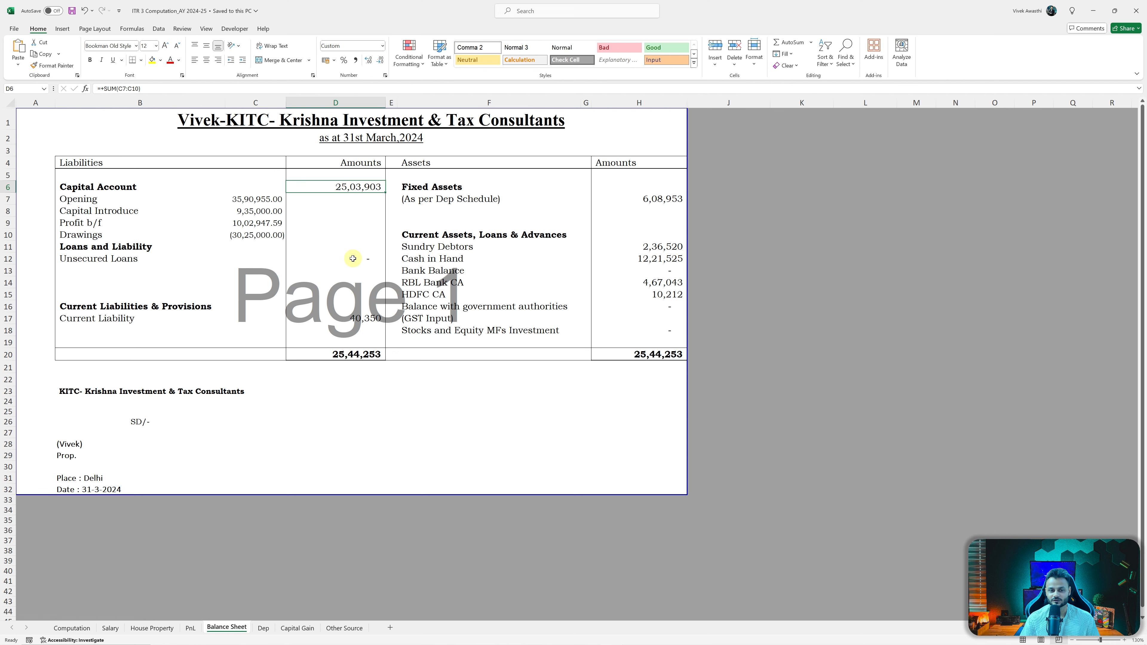
{"action": "key", "text": "alt+Tab"}
{"action": "left_click", "coordinate": [963, 294]}
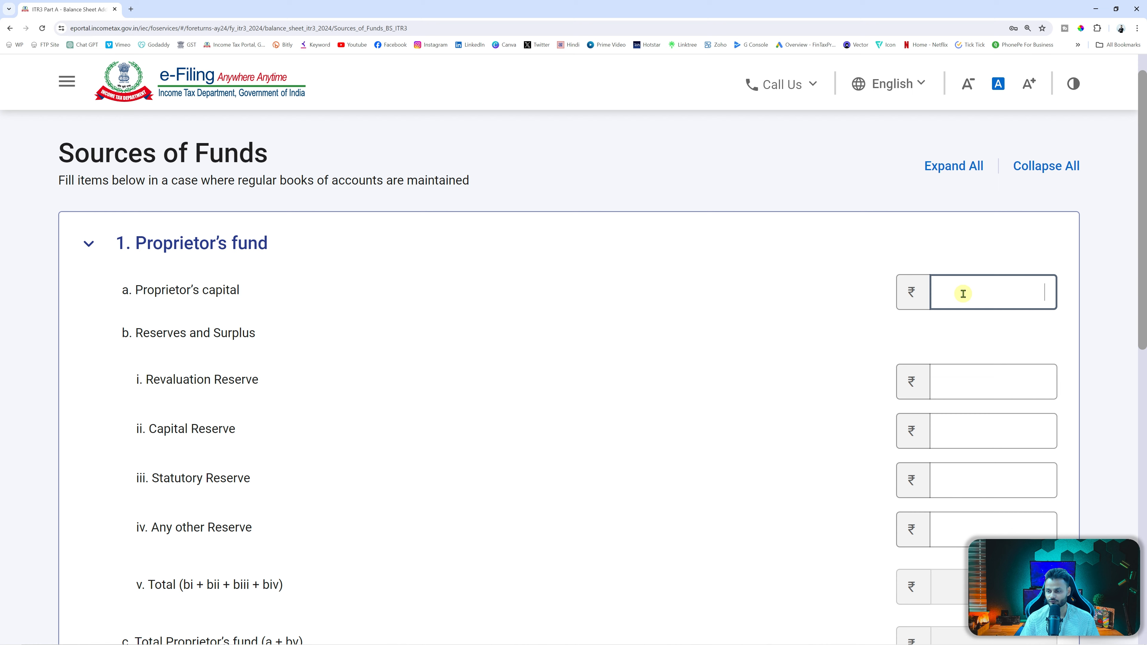
{"action": "type", "text": "2503903"}
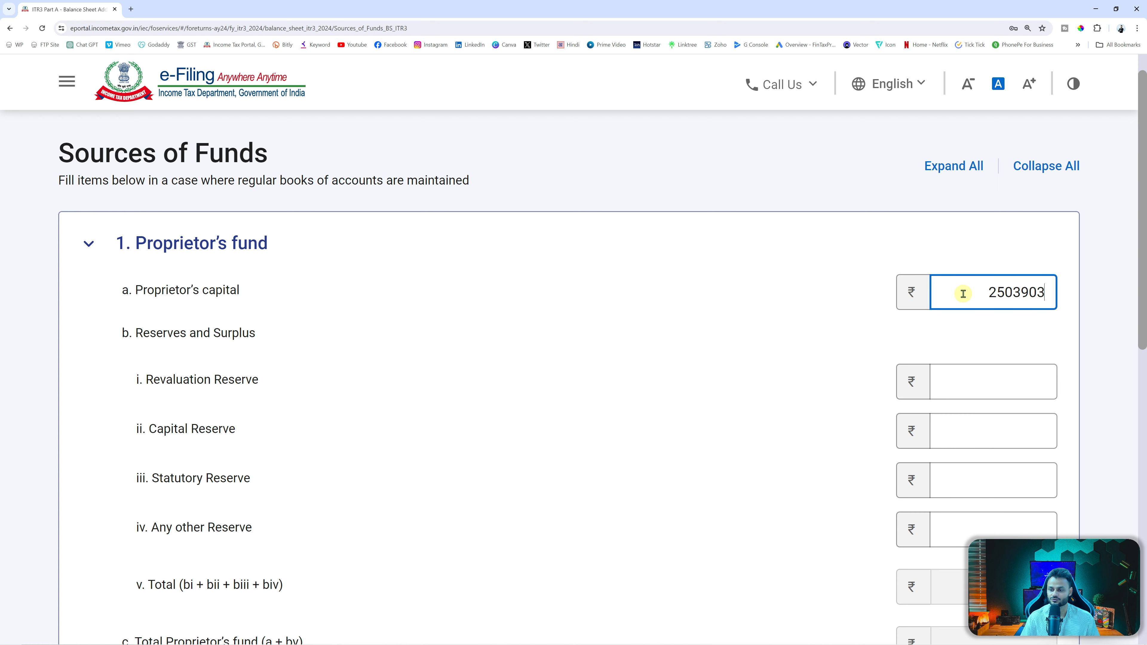
{"action": "left_click", "coordinate": [691, 333]}
Check the Current Liability amount in the Excel Balance Sheet and return to the portal's Sources of Funds form.
{"action": "key", "text": "alt+Tab"}
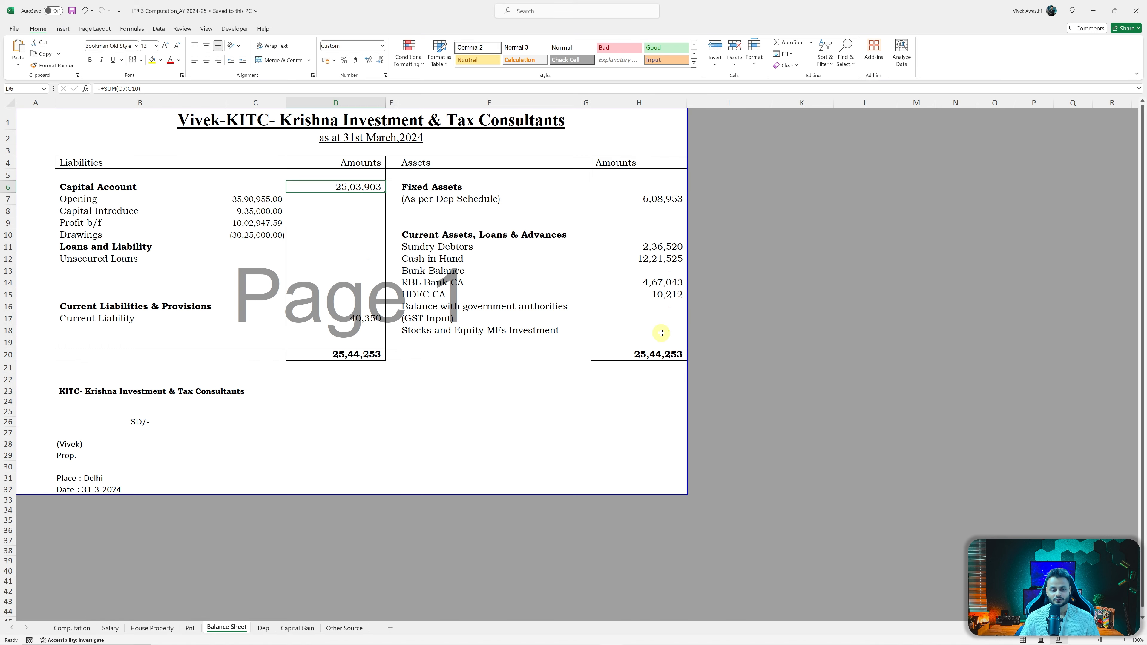
{"action": "left_click", "coordinate": [312, 319]}
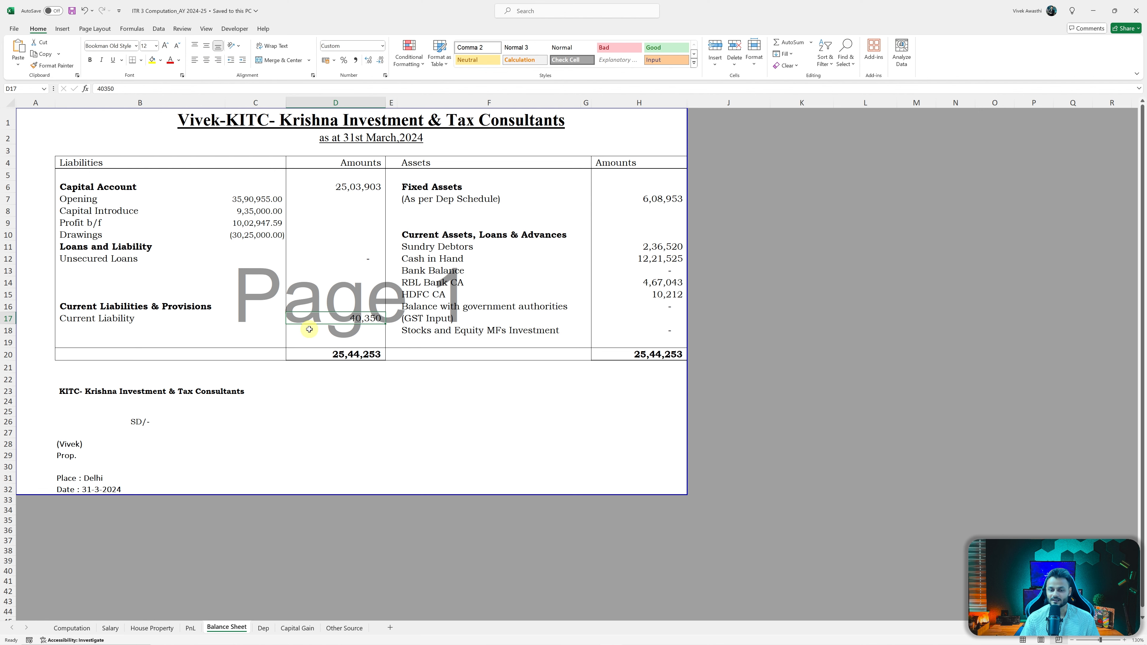
{"action": "key", "text": "alt+Tab"}
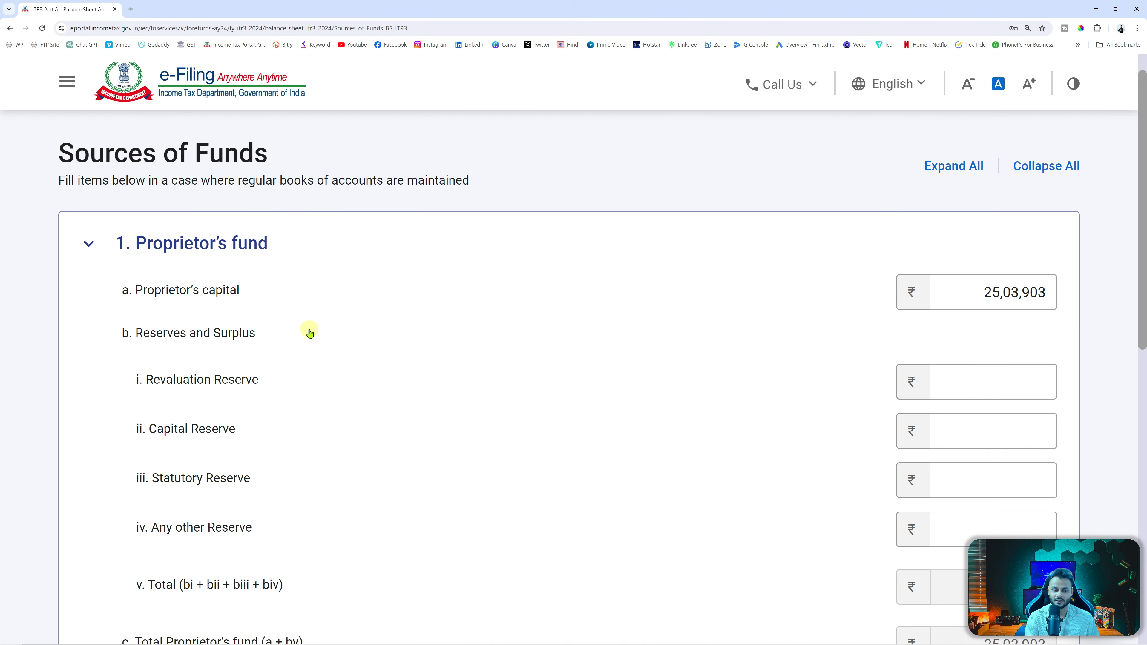
Expand Loan funds and examine the secured and unsecured loan fields for banks and others without entering anything.
{"action": "scroll", "coordinate": [487, 405], "scroll_direction": "down", "scroll_amount": 5}
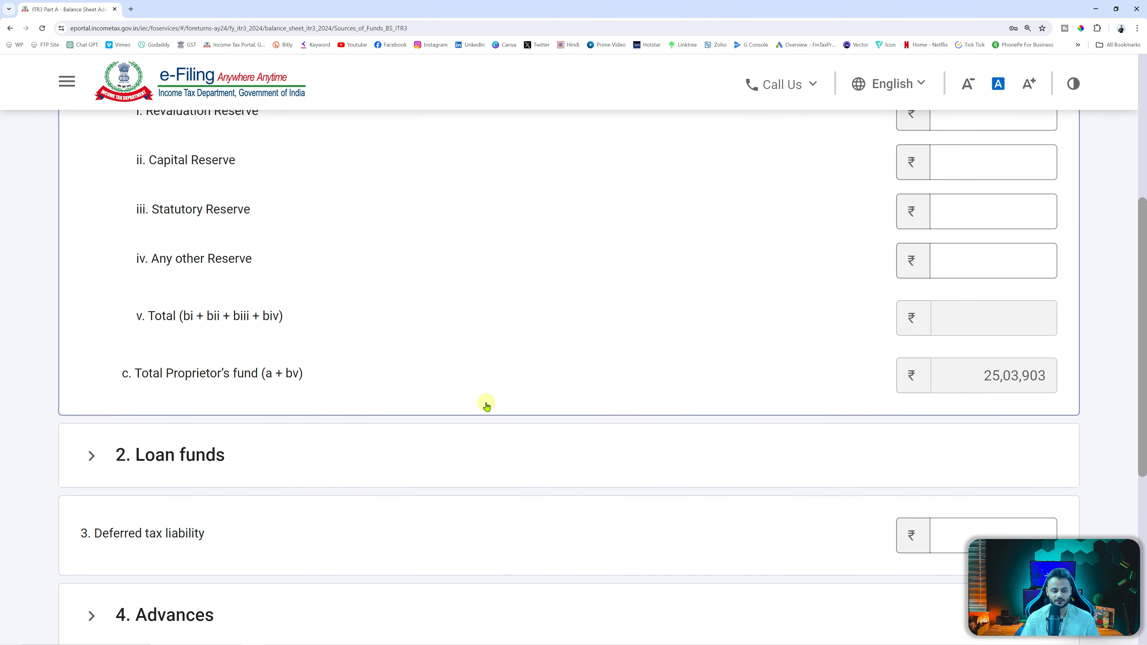
{"action": "left_click", "coordinate": [92, 367]}
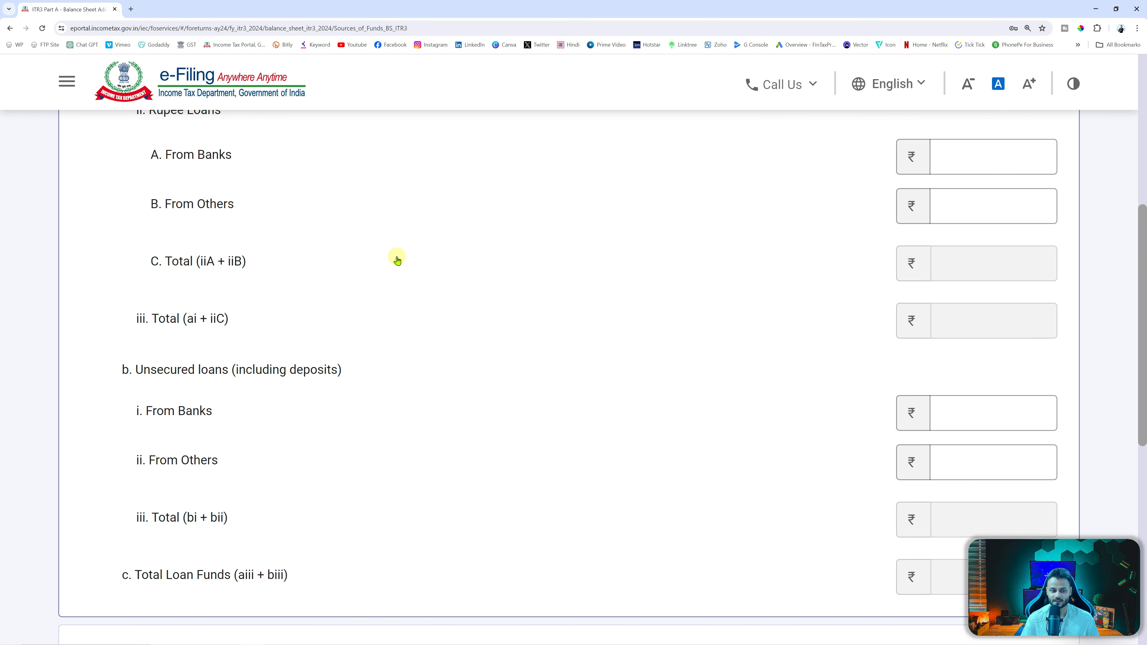
{"action": "scroll", "coordinate": [397, 262], "scroll_direction": "up", "scroll_amount": 1}
{"action": "scroll", "coordinate": [397, 264], "scroll_direction": "down", "scroll_amount": 4}
{"action": "scroll", "coordinate": [398, 267], "scroll_direction": "up", "scroll_amount": 4}
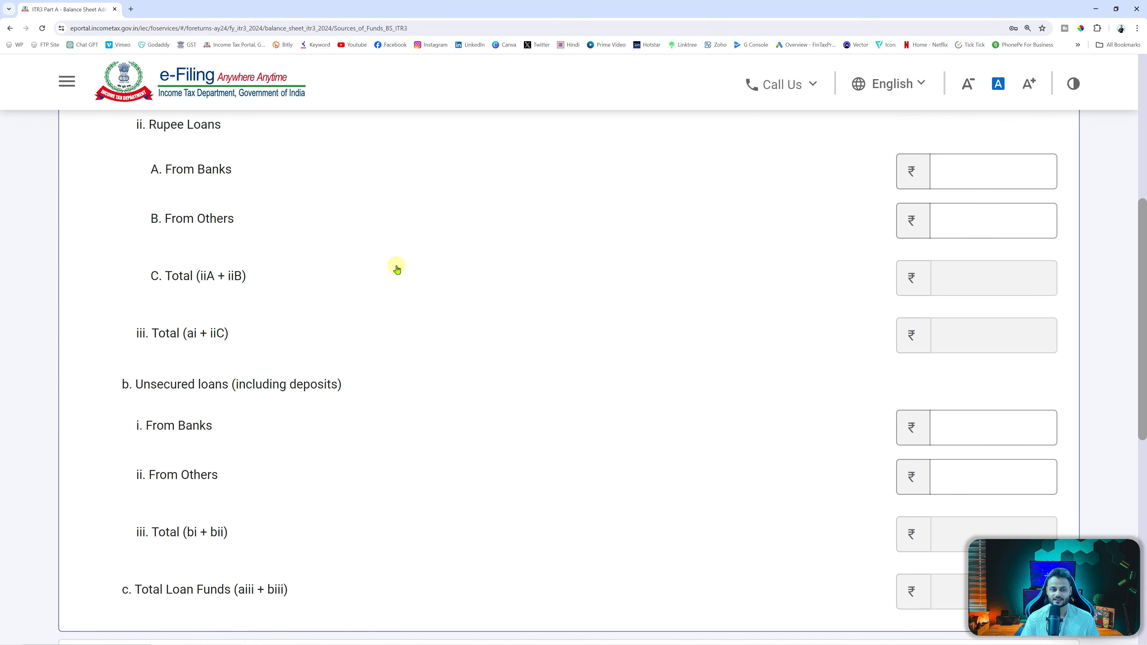
{"action": "scroll", "coordinate": [398, 269], "scroll_direction": "up", "scroll_amount": 3}
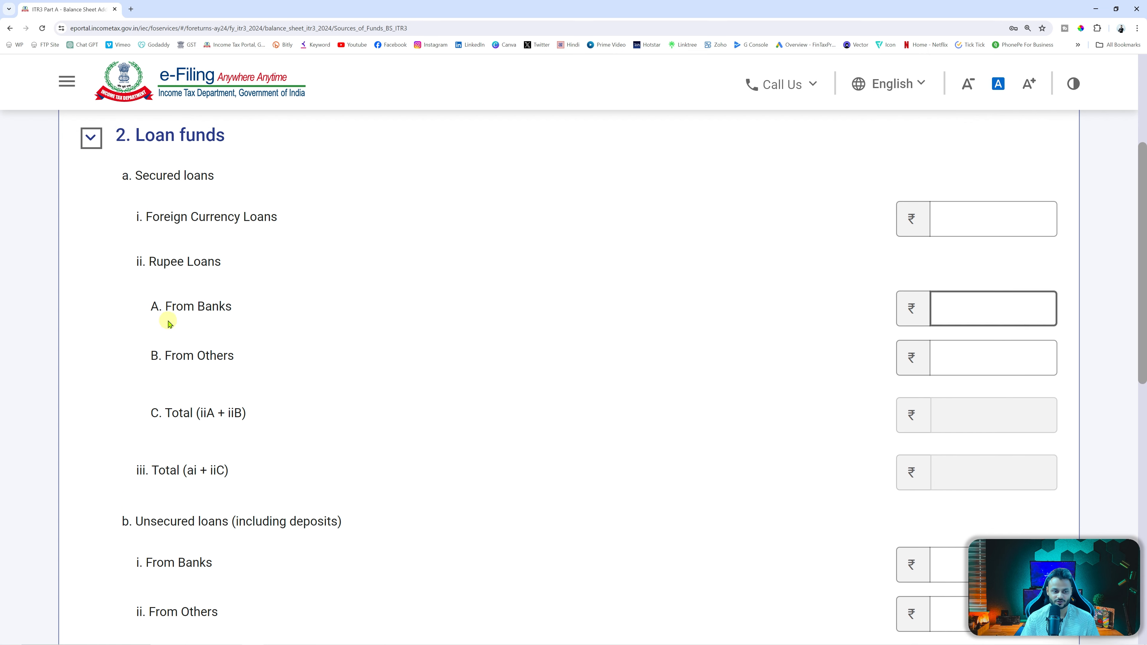
{"action": "scroll", "coordinate": [217, 312], "scroll_direction": "down", "scroll_amount": 1}
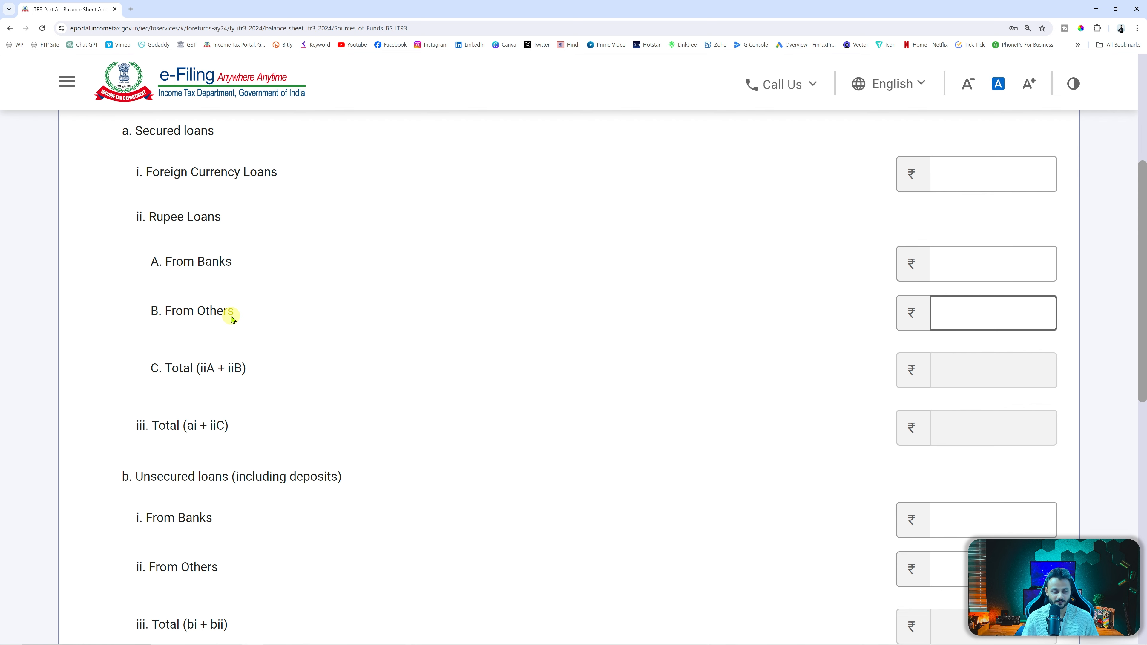
{"action": "scroll", "coordinate": [232, 318], "scroll_direction": "down", "scroll_amount": 2}
{"action": "left_click", "coordinate": [206, 405]}
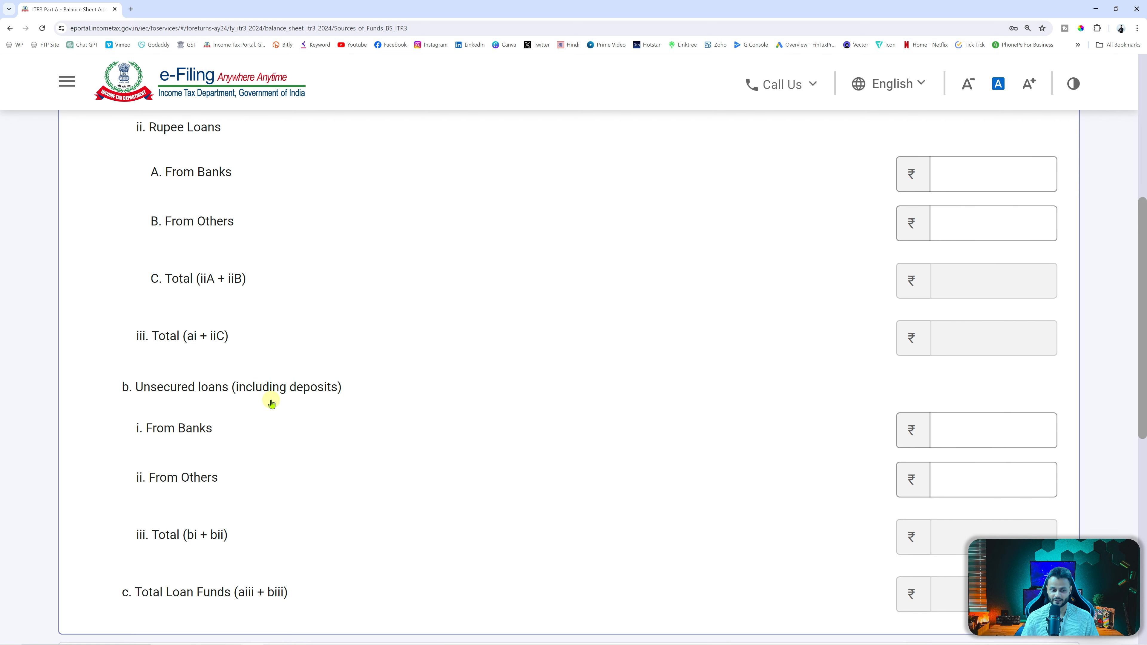
{"action": "scroll", "coordinate": [271, 404], "scroll_direction": "down", "scroll_amount": 1}
{"action": "left_click", "coordinate": [153, 389]}
{"action": "left_click", "coordinate": [215, 415]}
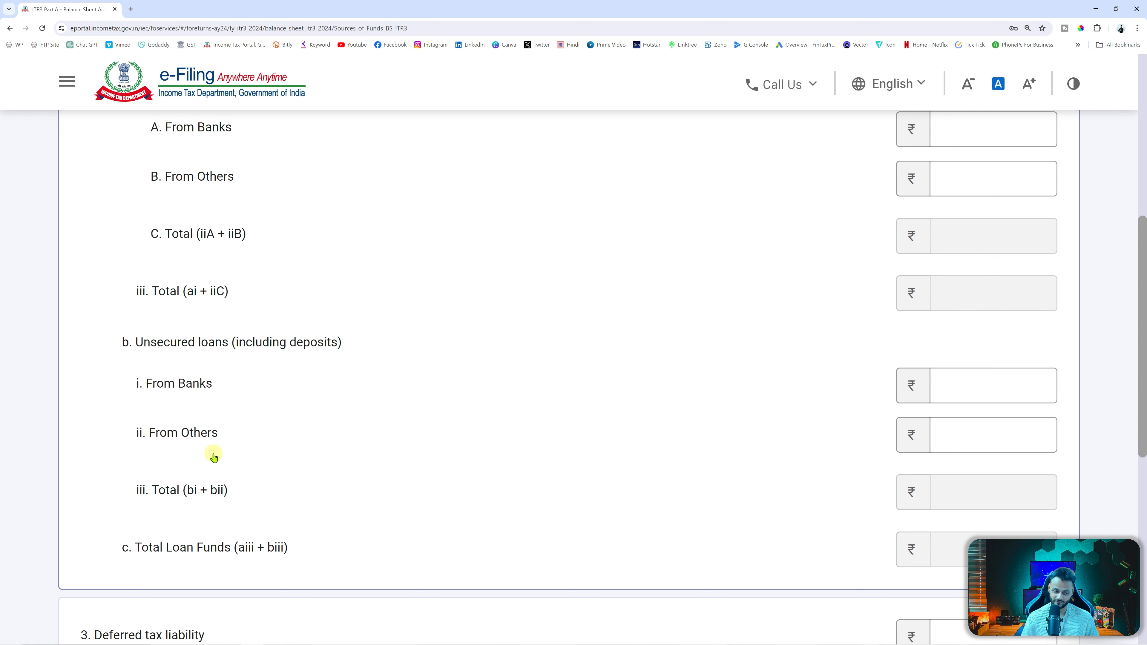
{"action": "left_click", "coordinate": [194, 435]}
{"action": "left_click", "coordinate": [199, 439]}
{"action": "left_click", "coordinate": [968, 426]}
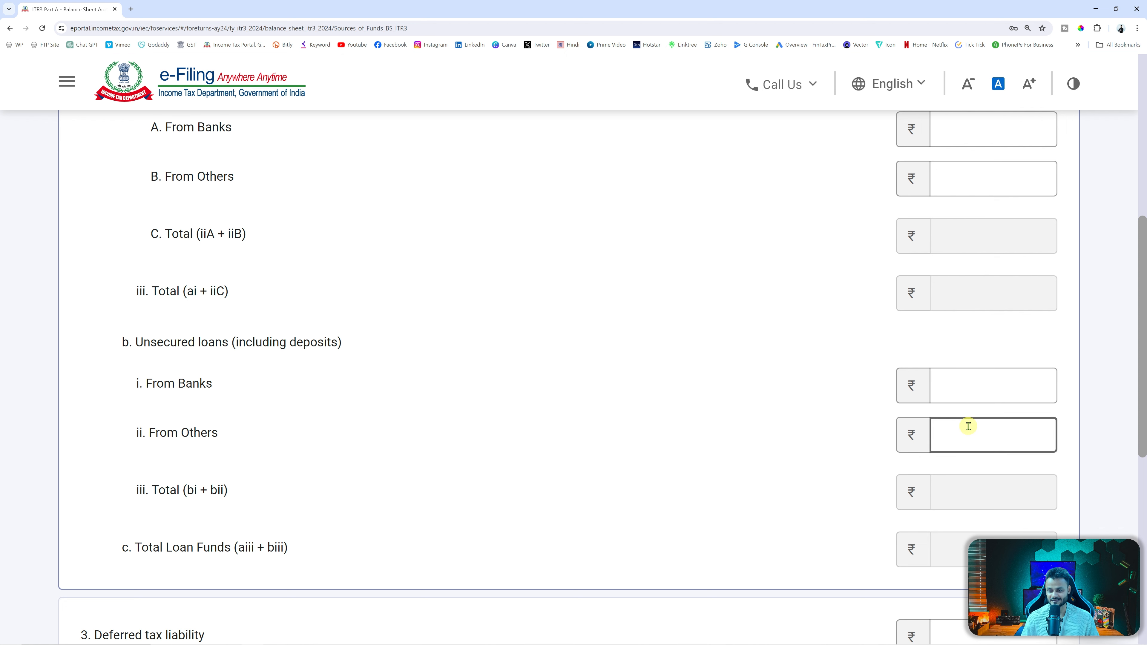
{"action": "left_click", "coordinate": [973, 400]}
{"action": "left_click", "coordinate": [615, 392]}
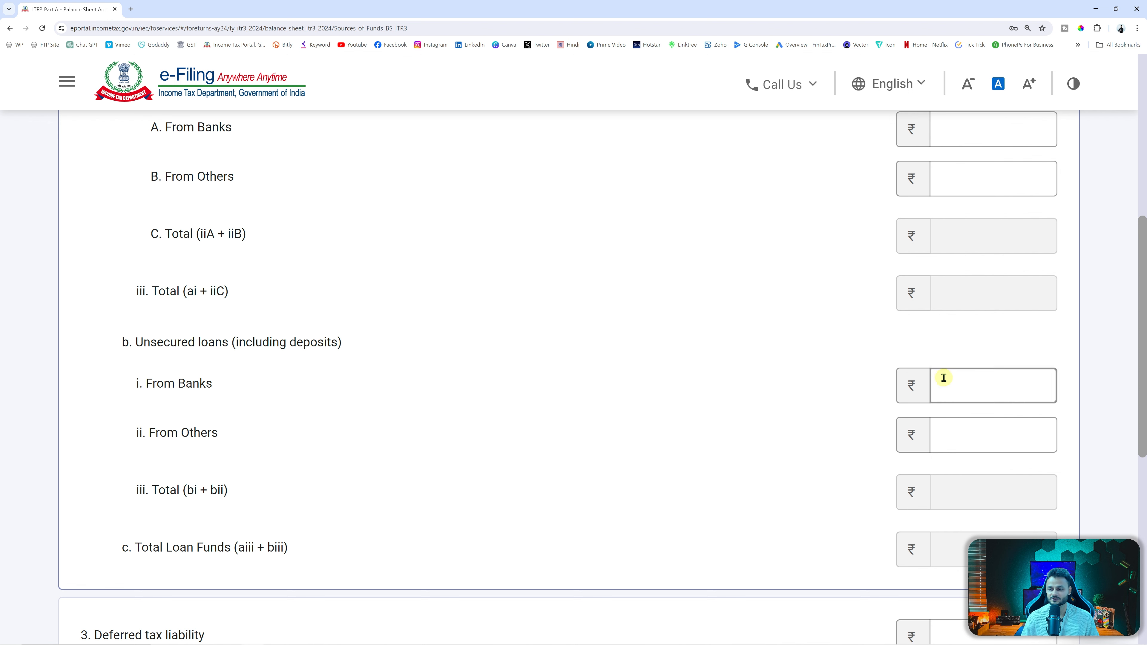
Review the deferred tax liability and Advances fields, leave them blank, and add the Sources of Funds details to the balance sheet.
{"action": "scroll", "coordinate": [623, 430], "scroll_direction": "down", "scroll_amount": 3}
{"action": "scroll", "coordinate": [626, 427], "scroll_direction": "down", "scroll_amount": 2}
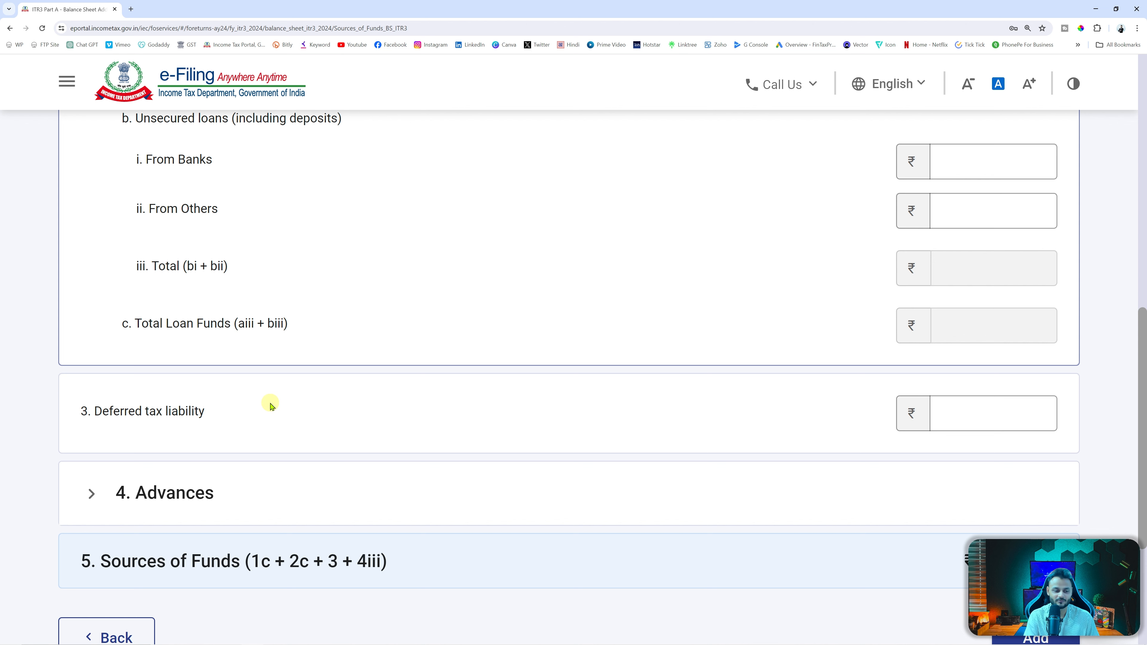
{"action": "scroll", "coordinate": [270, 406], "scroll_direction": "down", "scroll_amount": 2}
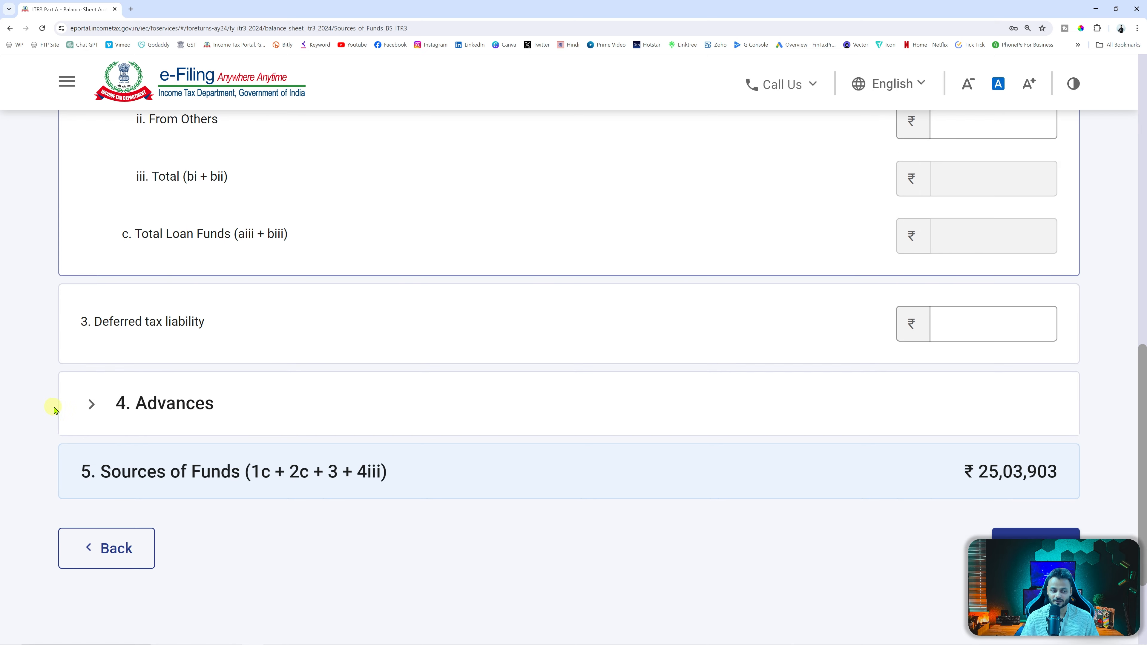
{"action": "left_click", "coordinate": [91, 406]}
{"action": "scroll", "coordinate": [386, 364], "scroll_direction": "down", "scroll_amount": 4}
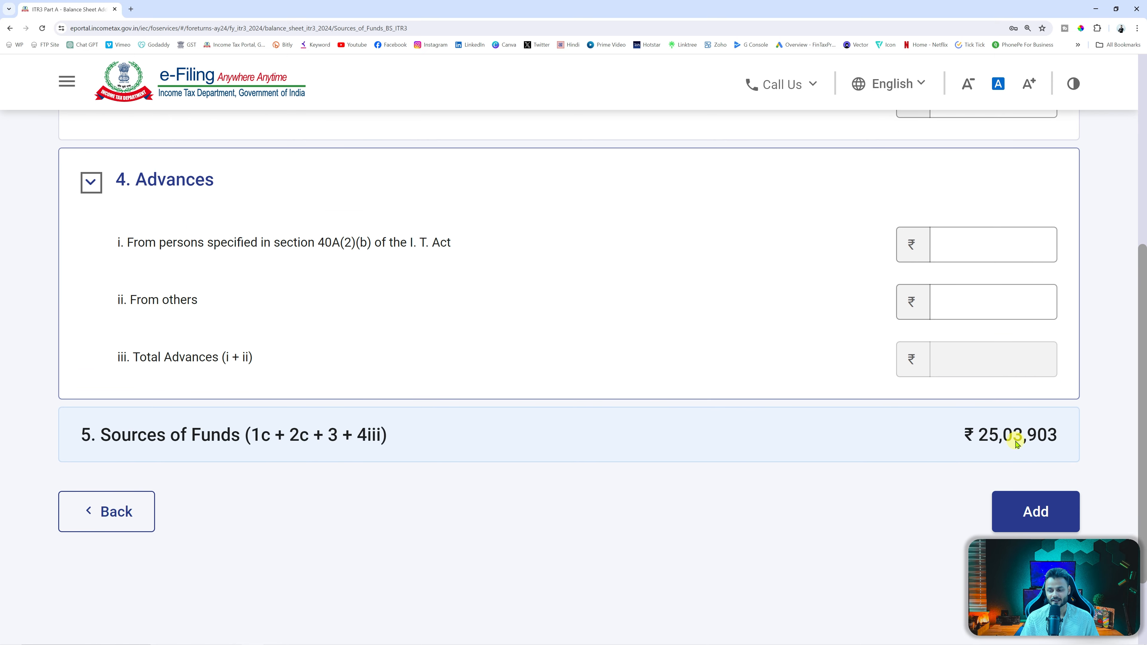
{"action": "left_click", "coordinate": [1036, 511]}
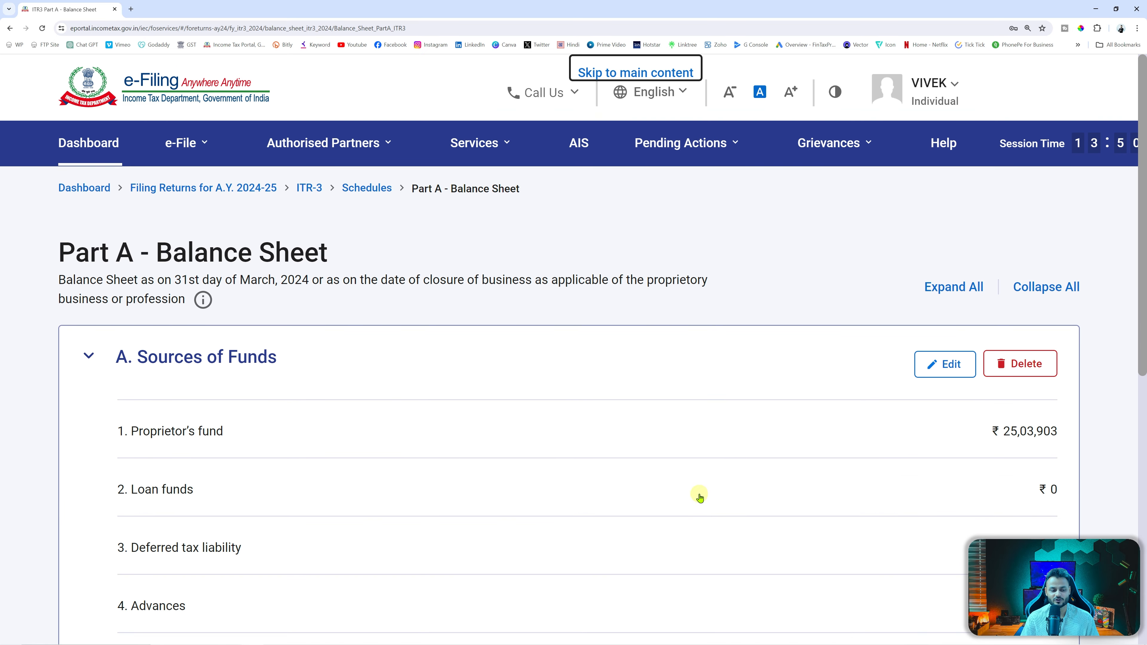
Open the Application of Funds form from the Part A - Balance Sheet schedule at its Fixed assets section.
{"action": "scroll", "coordinate": [714, 497], "scroll_direction": "down", "scroll_amount": 5}
{"action": "scroll", "coordinate": [714, 497], "scroll_direction": "down", "scroll_amount": 1}
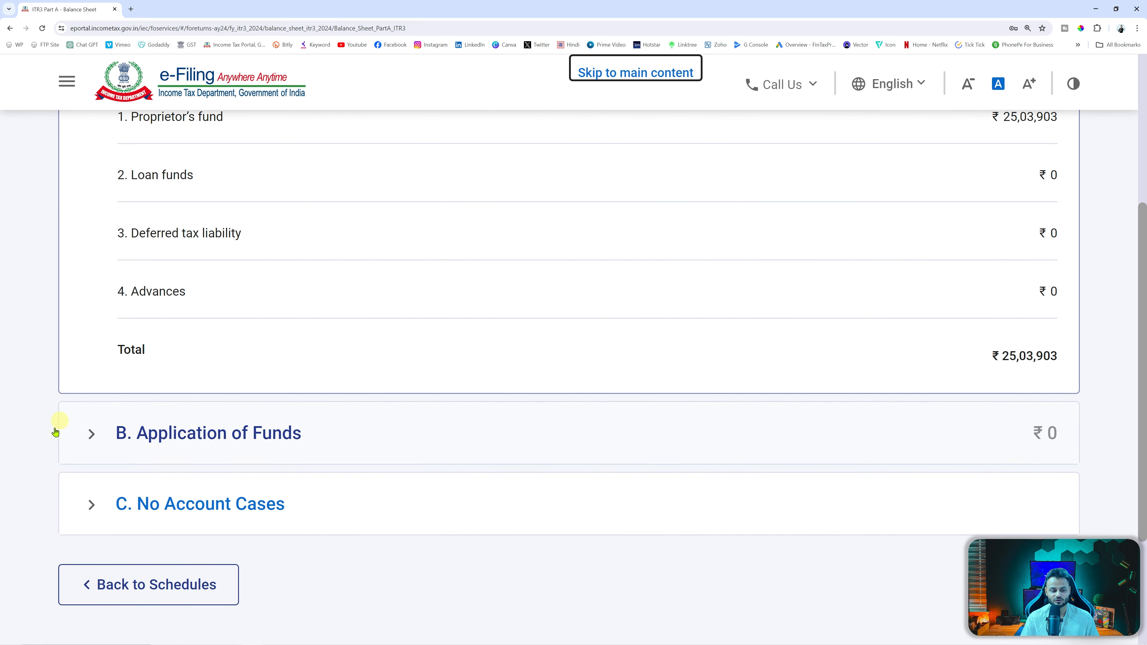
{"action": "left_click", "coordinate": [90, 435]}
{"action": "left_click", "coordinate": [161, 250]}
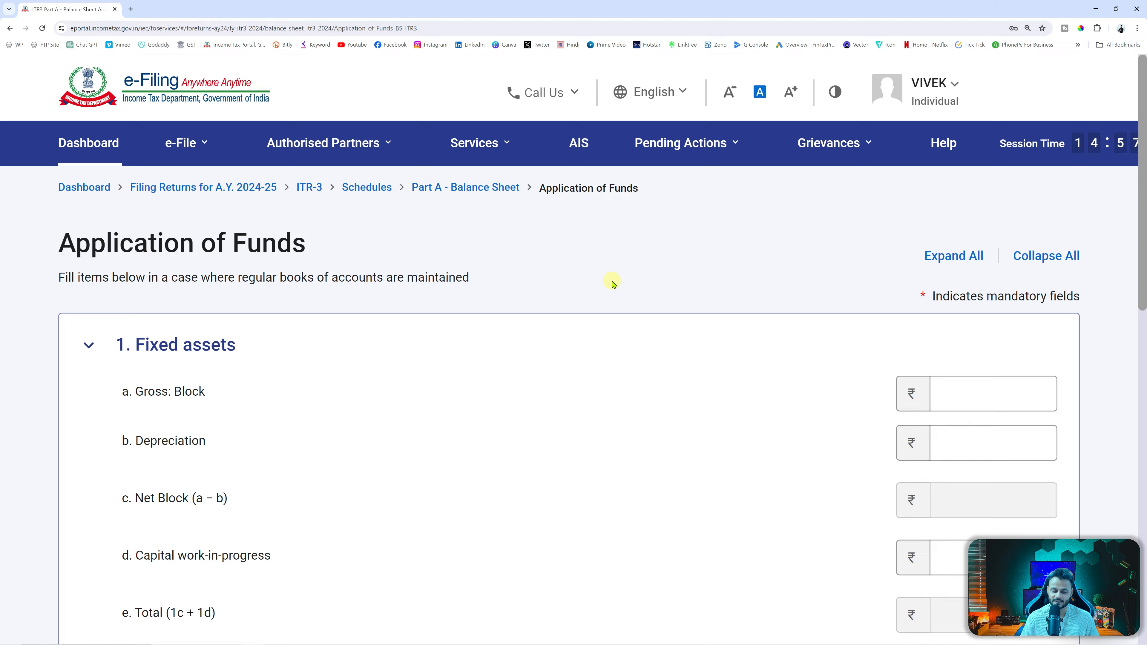
{"action": "scroll", "coordinate": [614, 283], "scroll_direction": "down", "scroll_amount": 4}
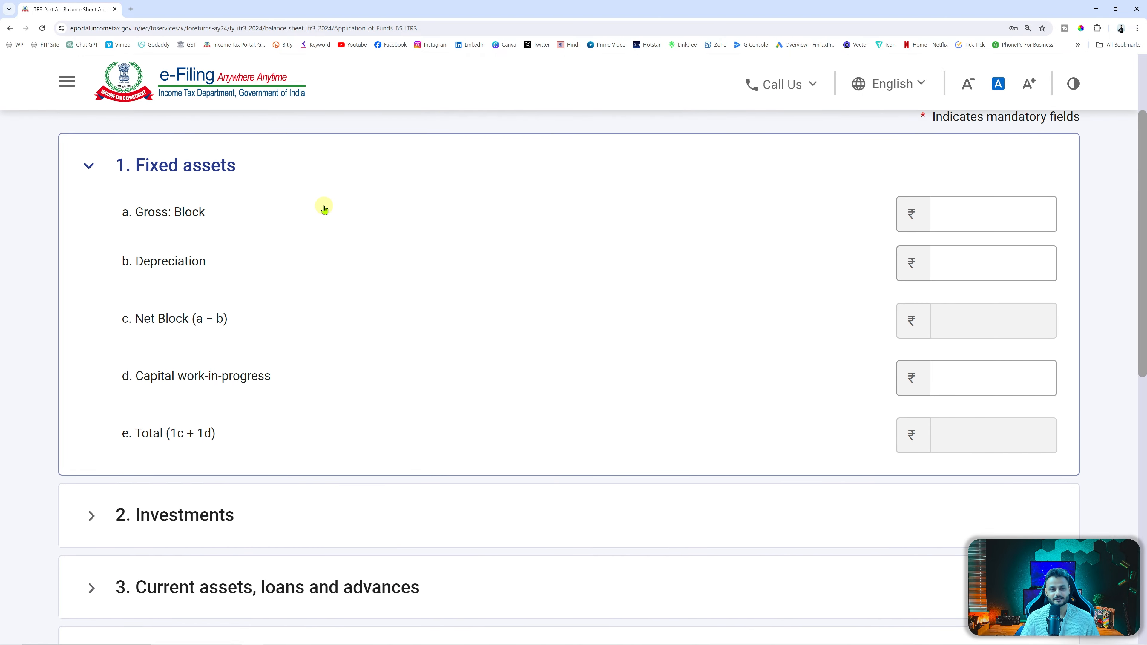
Set the fixed assets Gross Block to 760060, using the rounded Total column sum from the Excel workbook's Dep sheet.
{"action": "key", "text": "alt+Tab"}
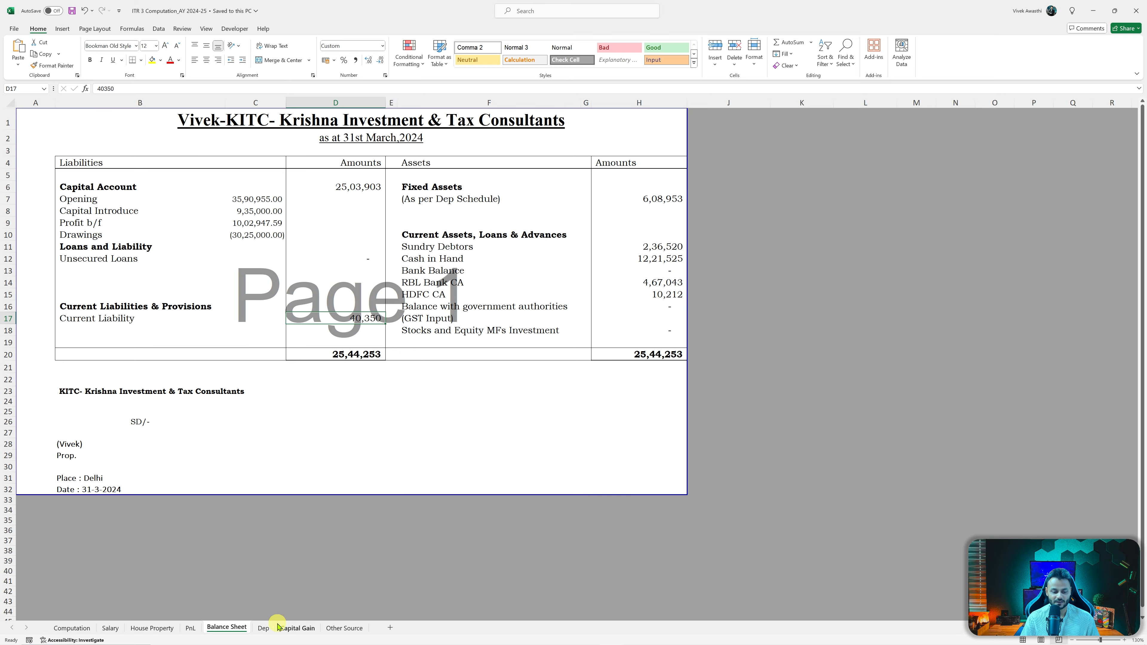
{"action": "left_click", "coordinate": [265, 629]}
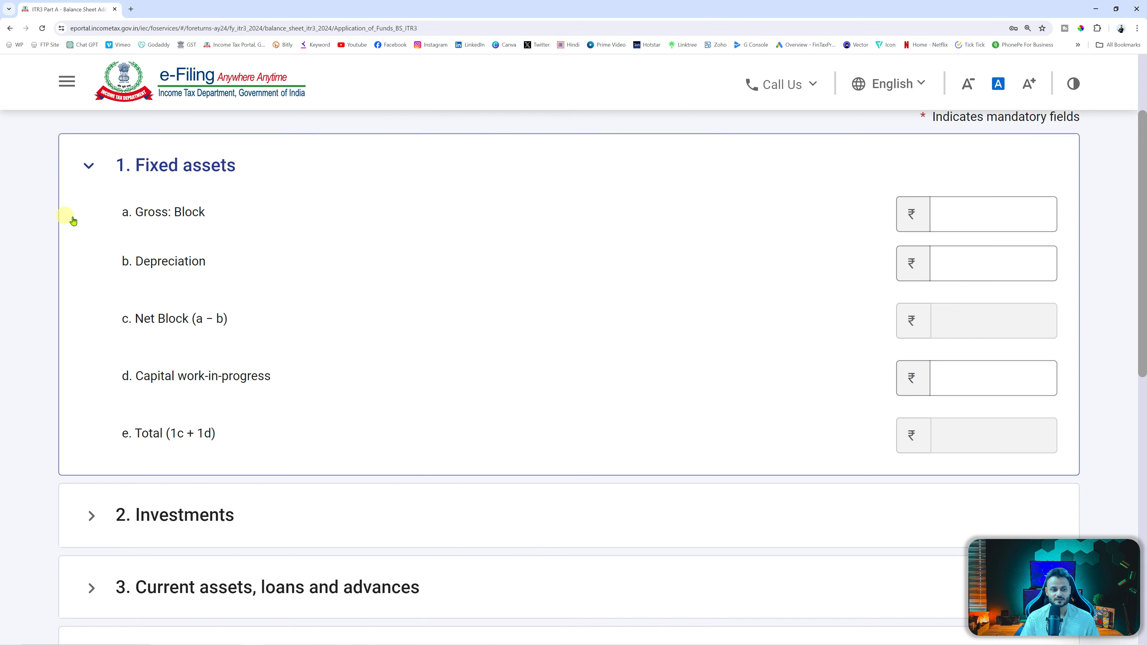
{"action": "key", "text": "alt+Tab"}
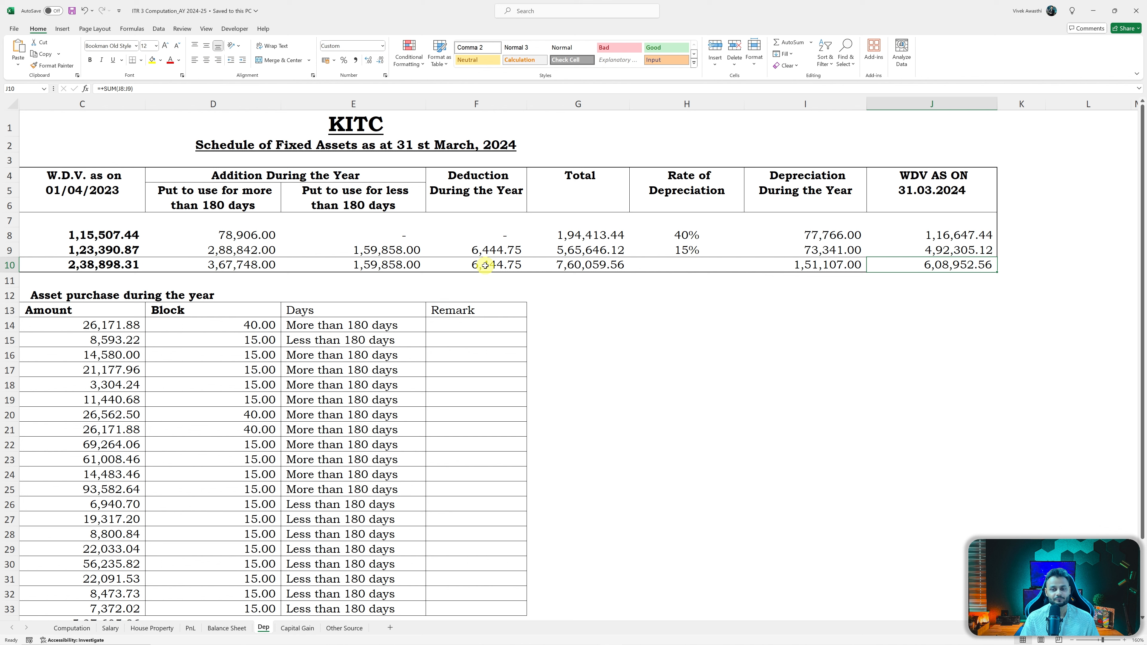
{"action": "left_click", "coordinate": [604, 267]}
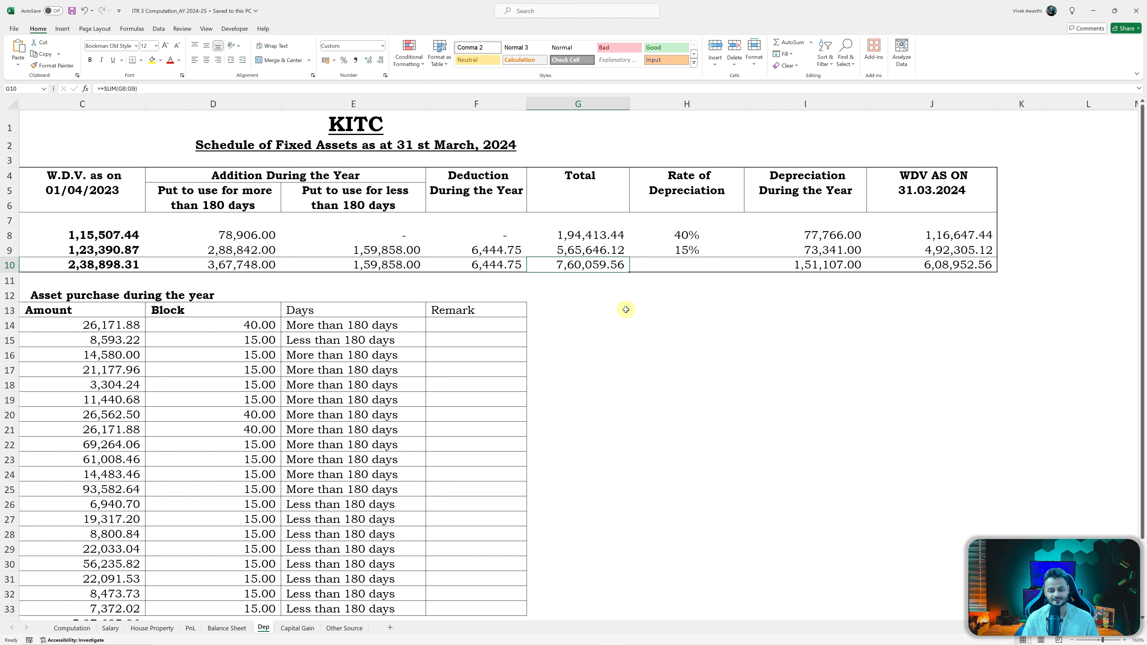
{"action": "key", "text": "alt+Tab"}
{"action": "left_click", "coordinate": [985, 211]}
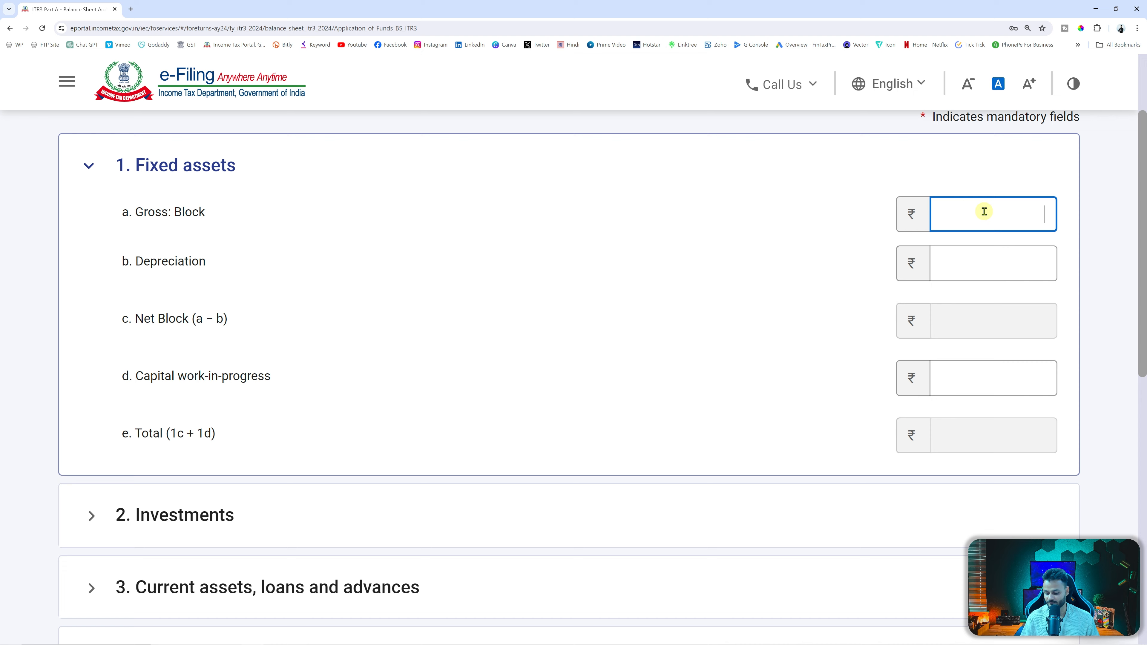
{"action": "type", "text": "760060"}
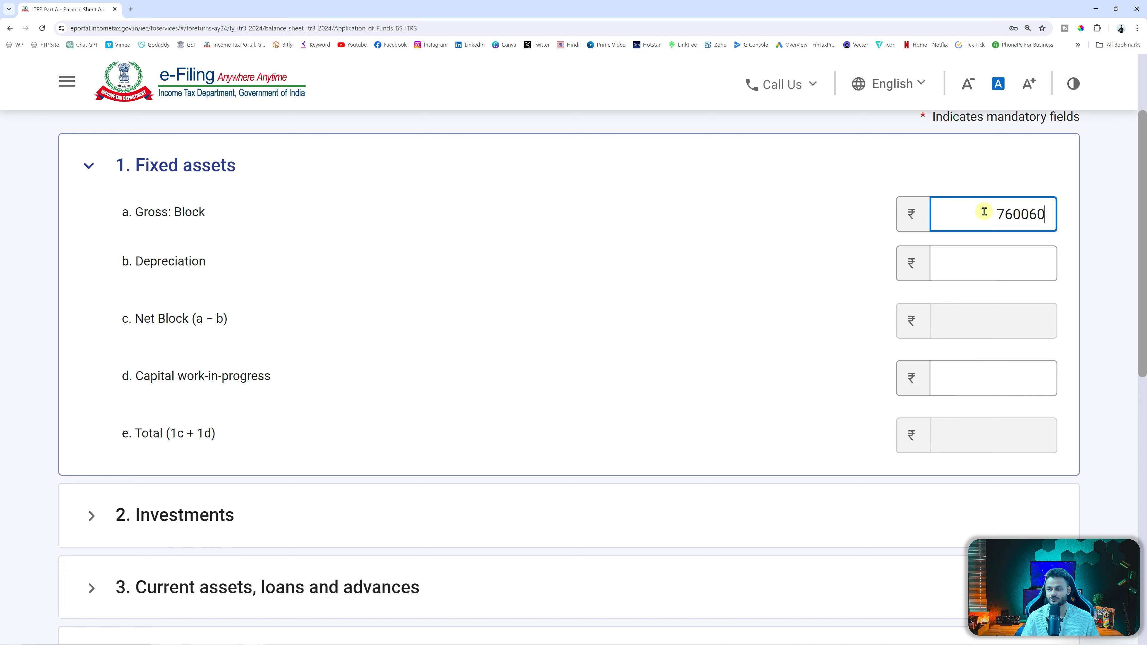
{"action": "left_click", "coordinate": [771, 356]}
Set the fixed assets Depreciation to 151107, using the total Depreciation During the Year from the Excel Dep sheet.
{"action": "key", "text": "alt+Tab"}
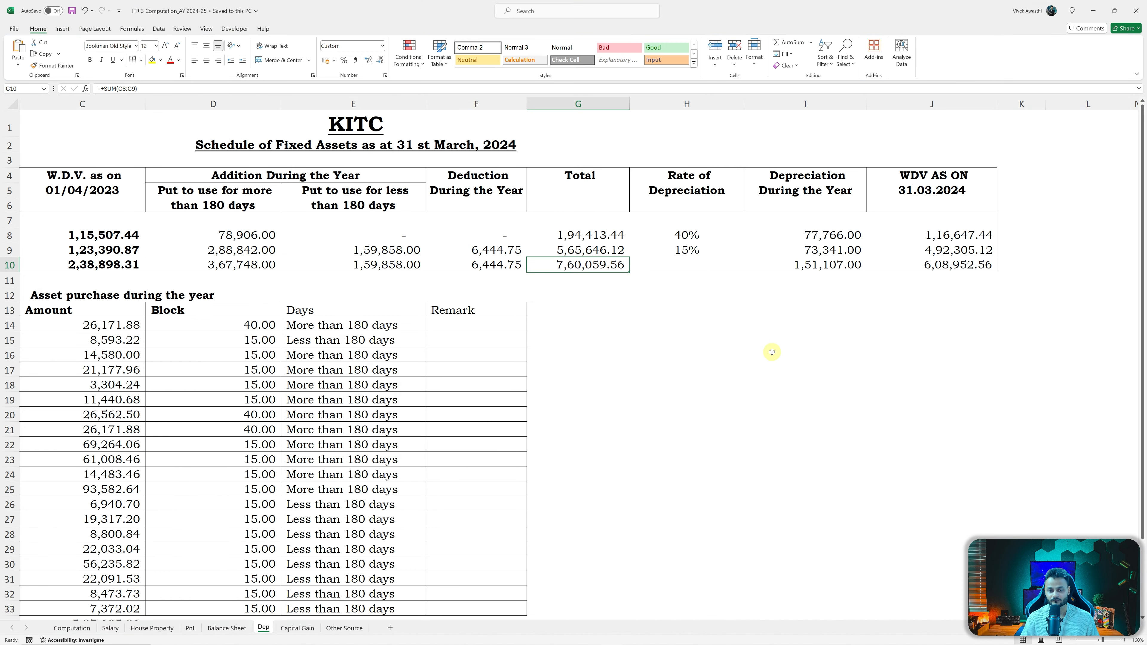
{"action": "left_click", "coordinate": [819, 265]}
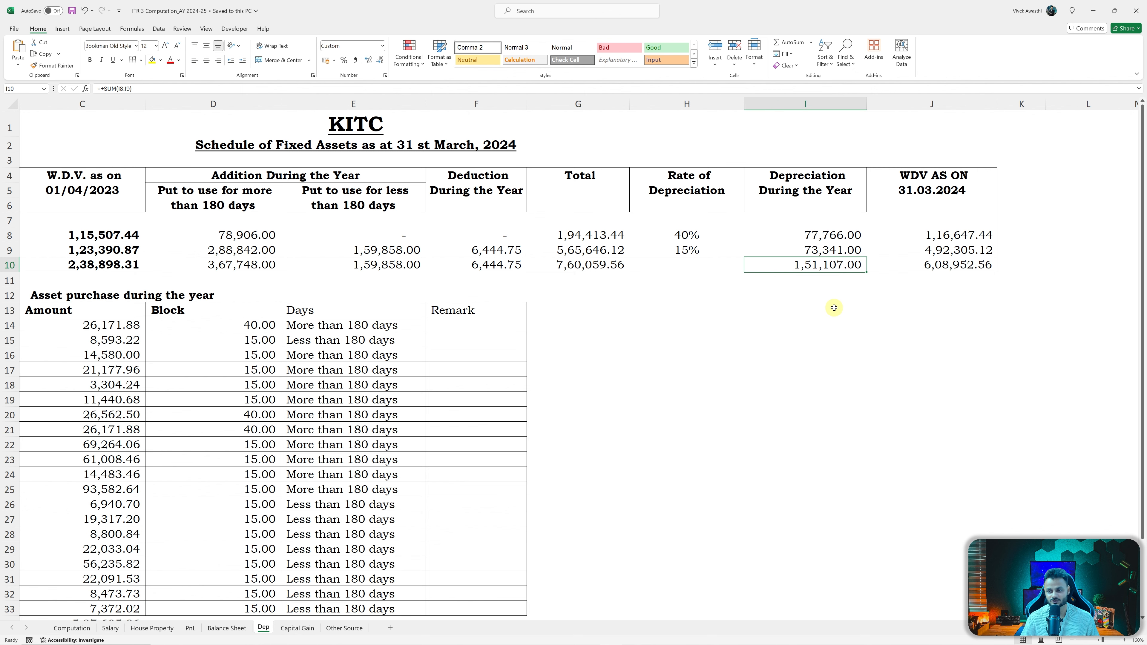
{"action": "key", "text": "alt+Tab"}
{"action": "left_click", "coordinate": [961, 260]}
{"action": "key", "text": "alt+Tab"}
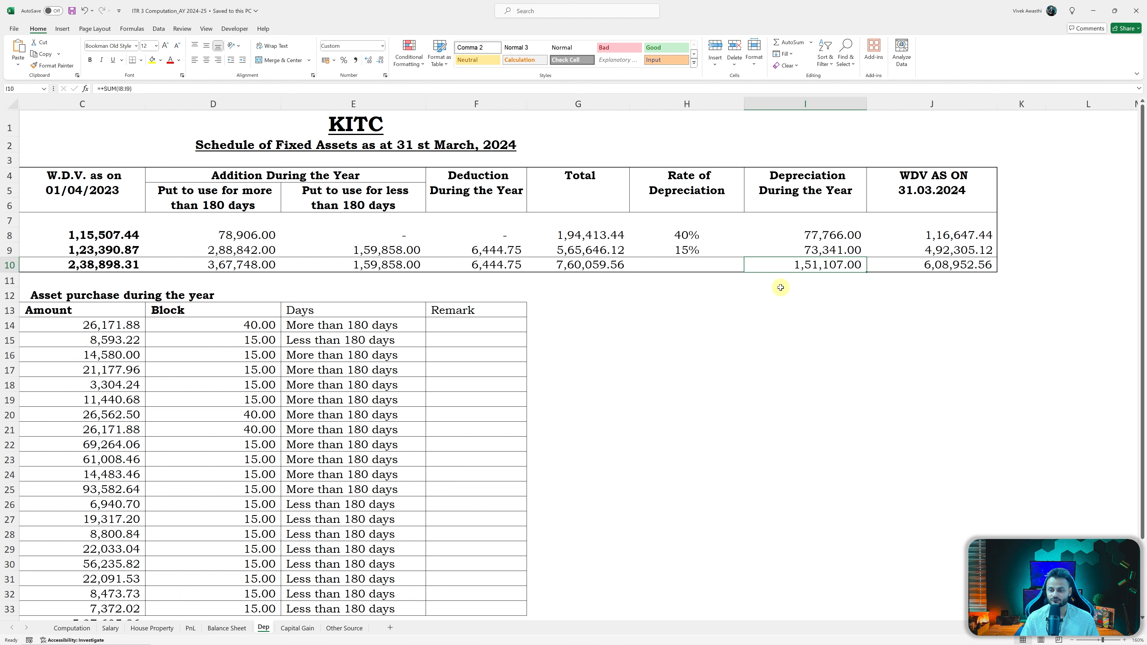
{"action": "key", "text": "alt+Tab"}
{"action": "type", "text": "151107"}
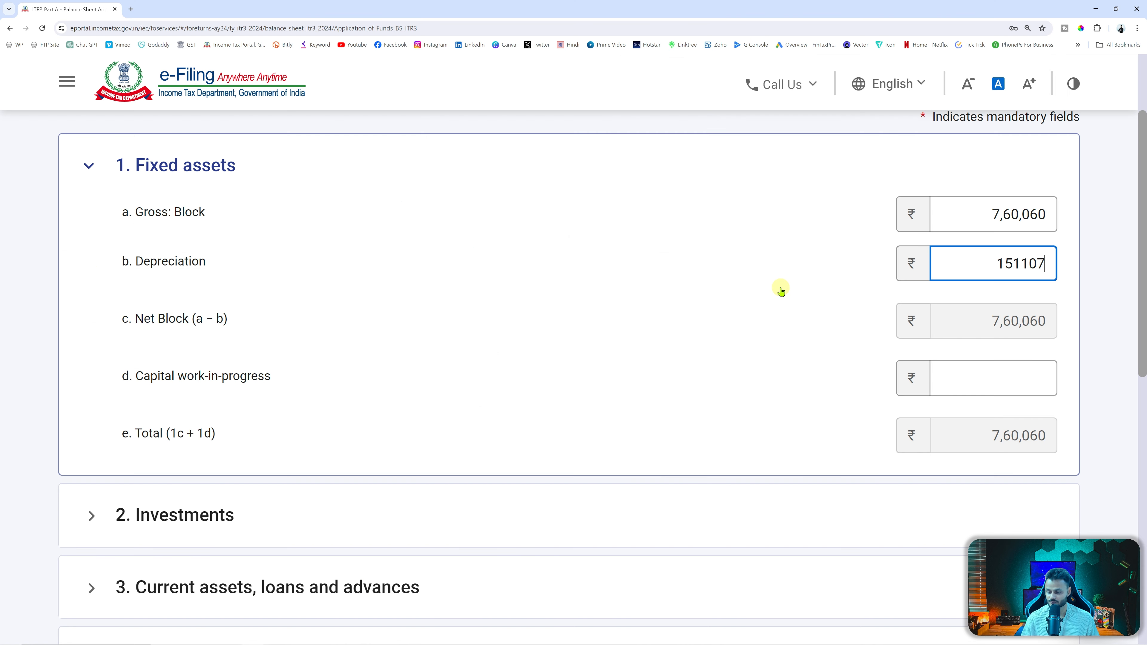
Commit the fixed assets Depreciation entry and check the Net Block against the total WDV in the Excel Dep sheet.
{"action": "left_click", "coordinate": [560, 384]}
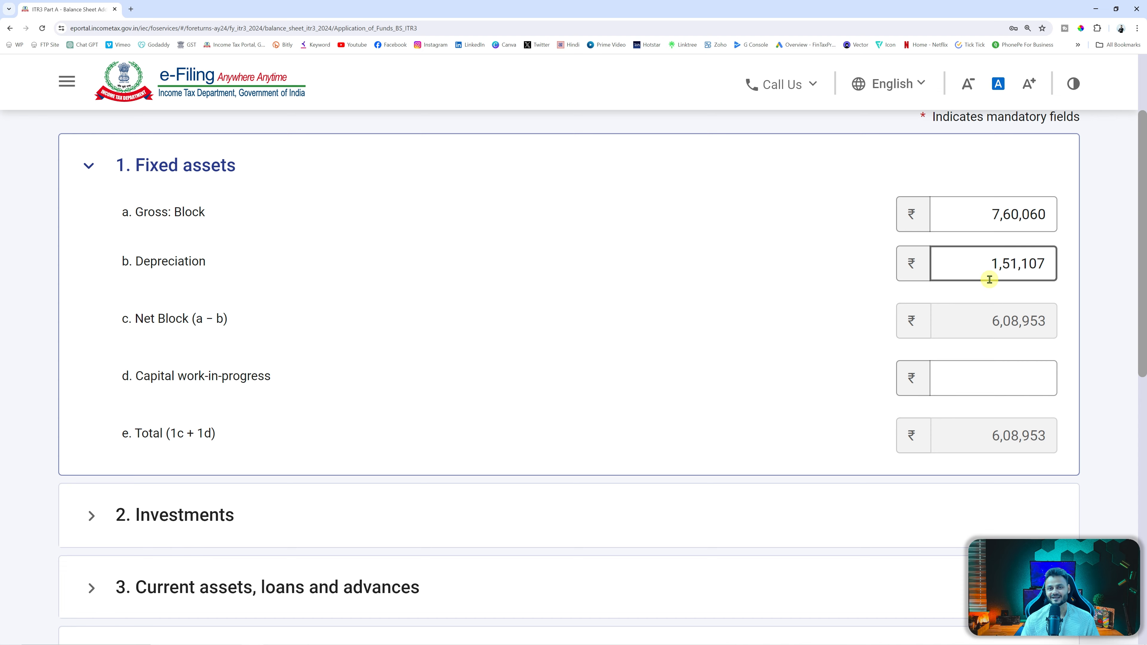
{"action": "key", "text": "alt+Tab"}
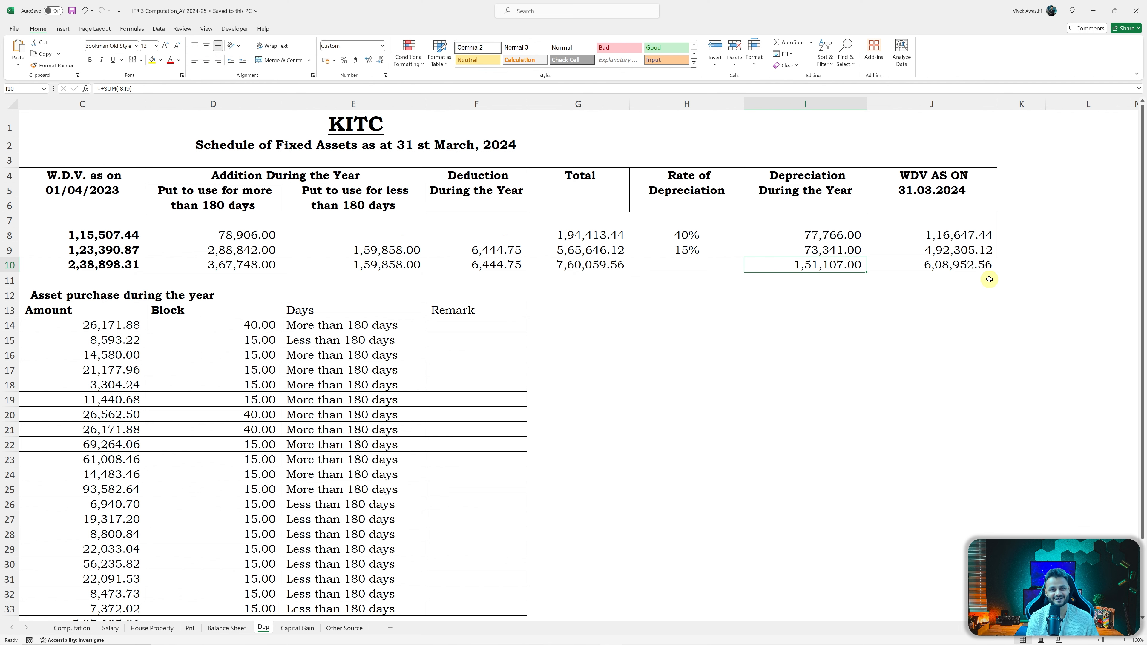
{"action": "key", "text": "alt+Tab"}
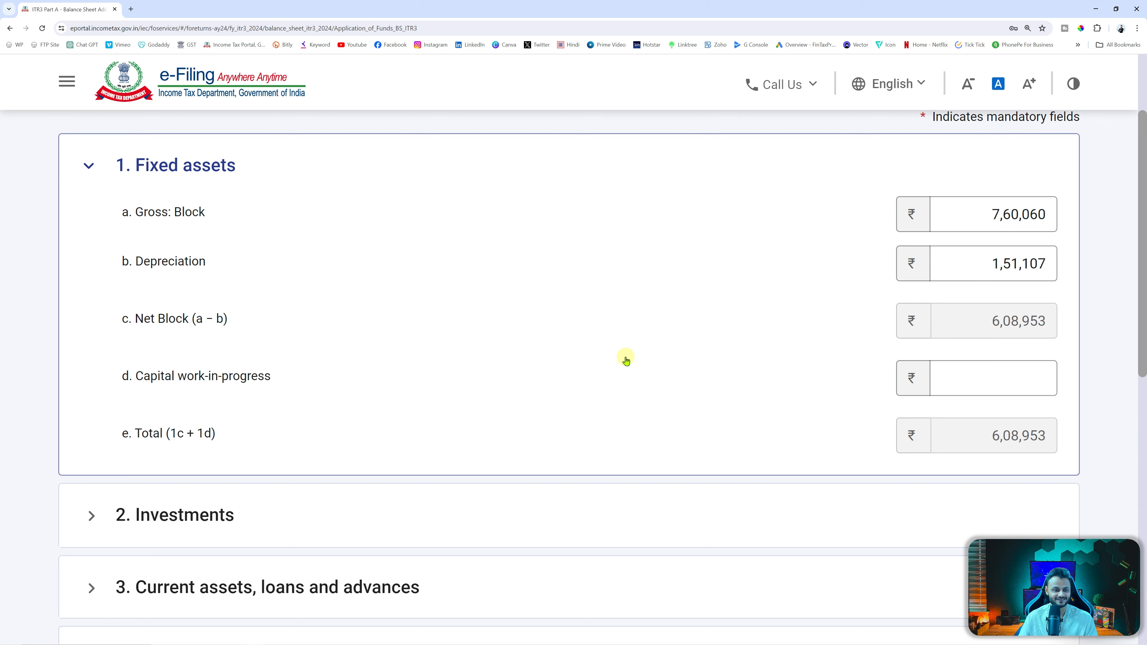
Open the Investments section and compare its fields with the assets listed in the Excel Balance Sheet sheet, leaving them blank.
{"action": "scroll", "coordinate": [626, 361], "scroll_direction": "down", "scroll_amount": 5}
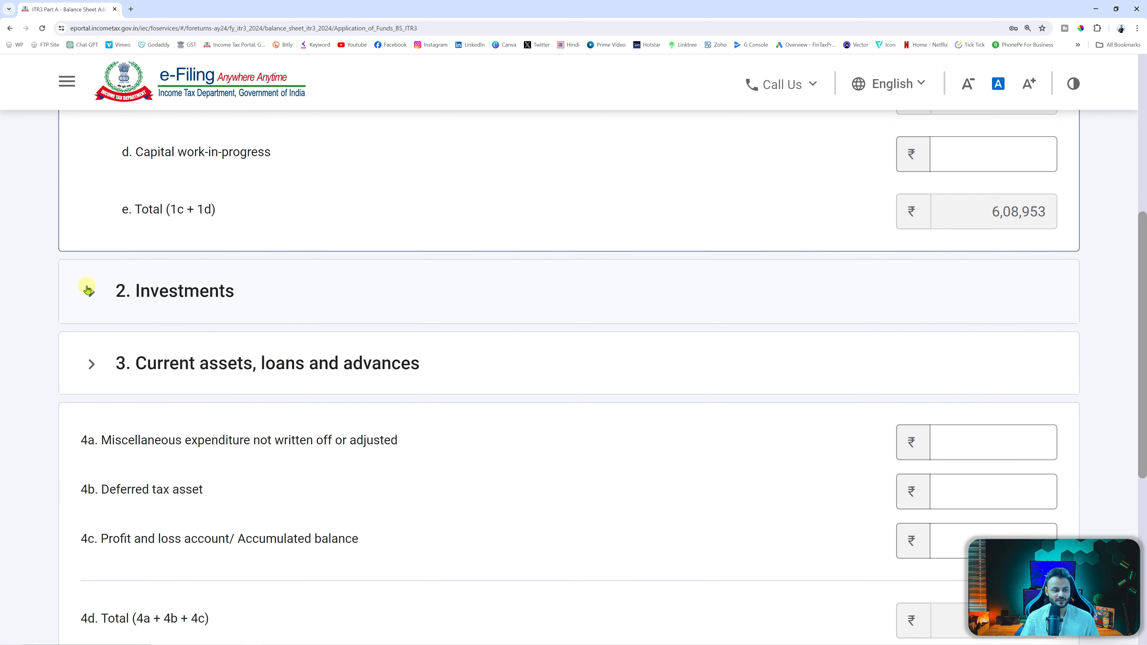
{"action": "left_click", "coordinate": [86, 290]}
{"action": "scroll", "coordinate": [268, 321], "scroll_direction": "down", "scroll_amount": 7}
{"action": "scroll", "coordinate": [437, 328], "scroll_direction": "up", "scroll_amount": 2}
{"action": "key", "text": "alt+Tab"}
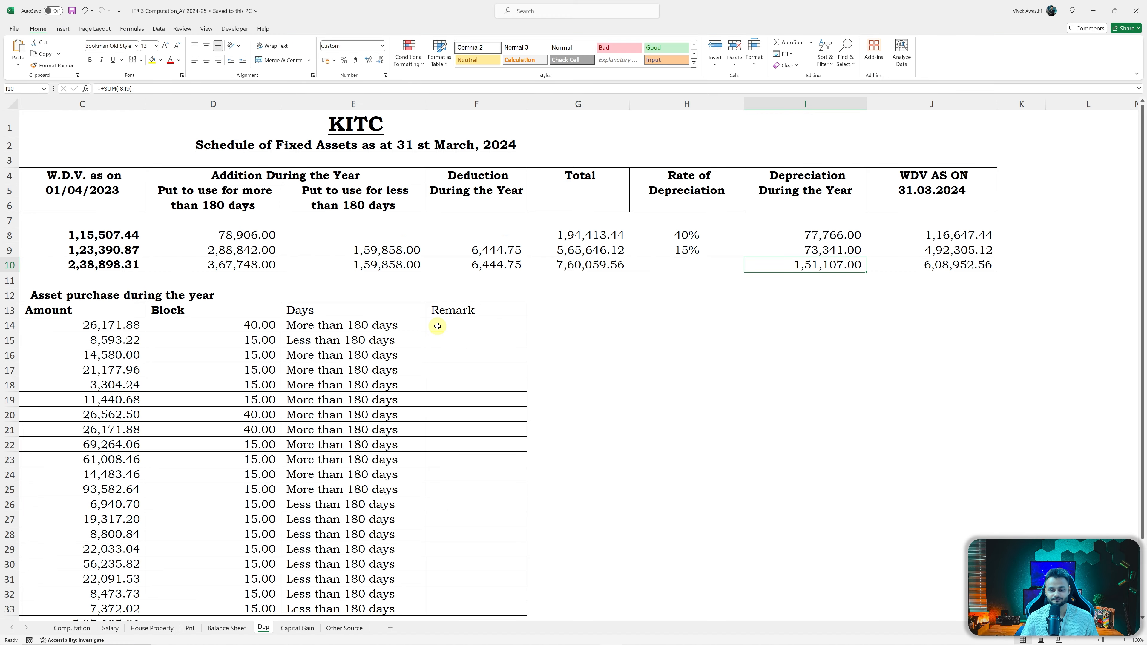
{"action": "left_click", "coordinate": [235, 628]}
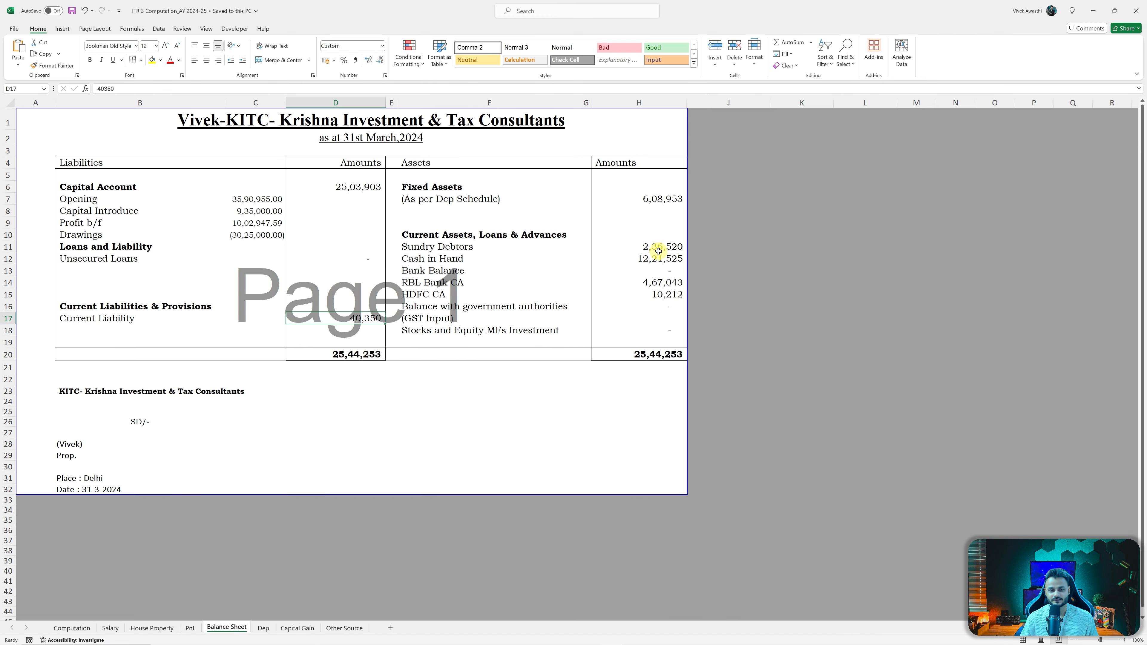
{"action": "scroll", "coordinate": [659, 251], "scroll_direction": "up", "scroll_amount": 1, "text": "ctrl"}
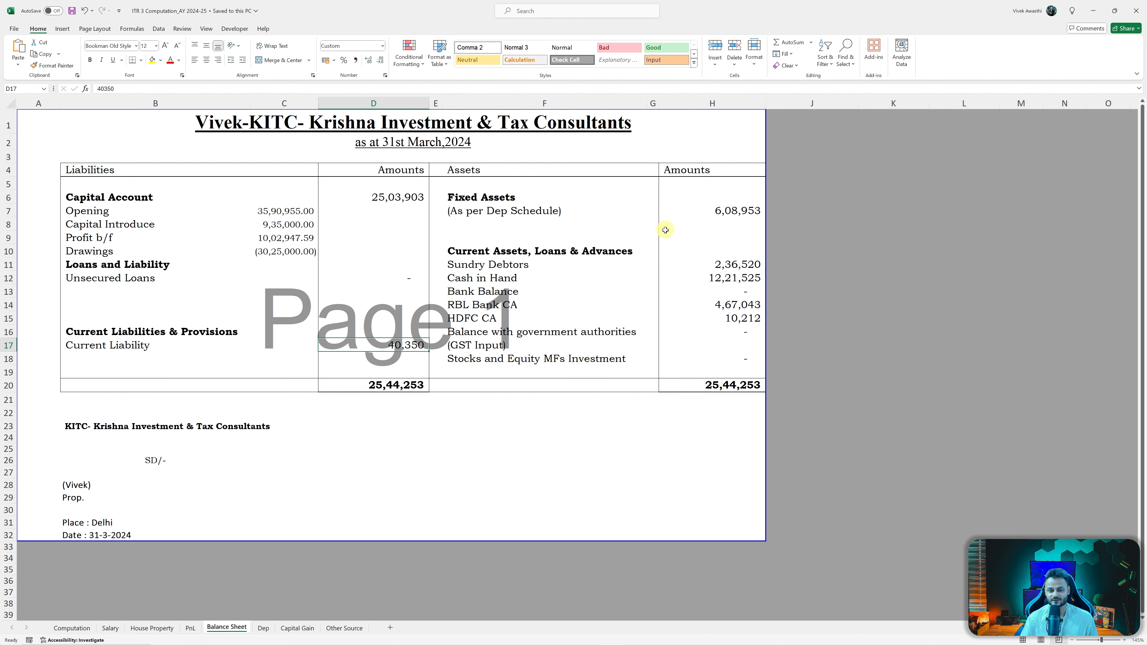
{"action": "key", "text": "alt+Tab"}
{"action": "scroll", "coordinate": [653, 236], "scroll_direction": "up", "scroll_amount": 4}
{"action": "scroll", "coordinate": [654, 238], "scroll_direction": "down", "scroll_amount": 1}
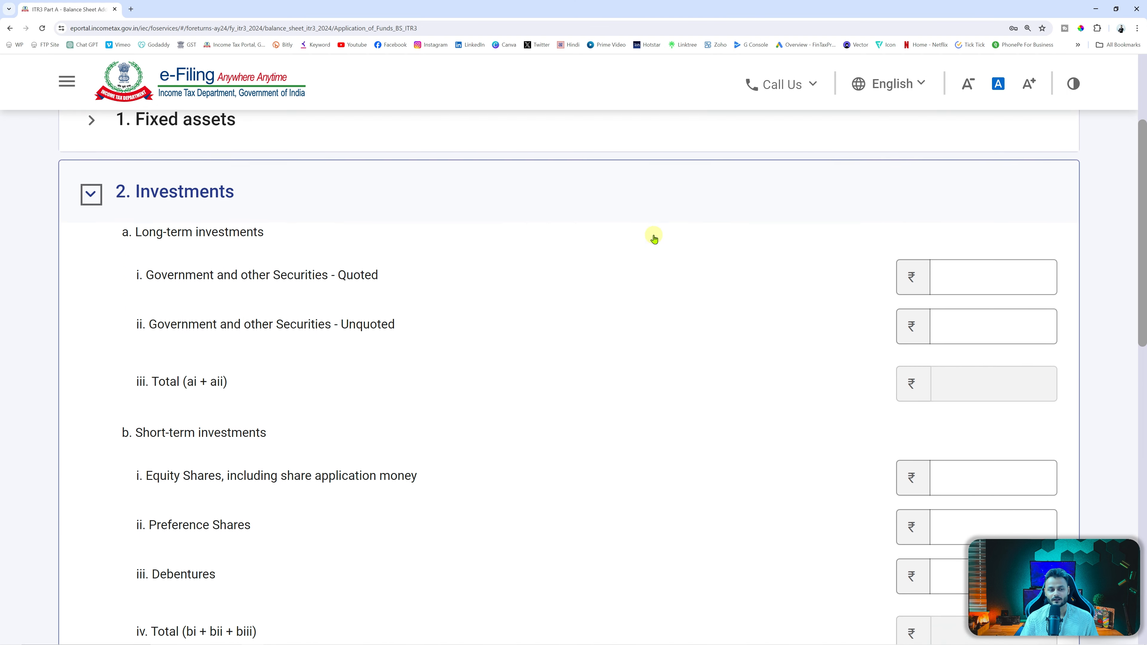
{"action": "key", "text": "alt+Tab"}
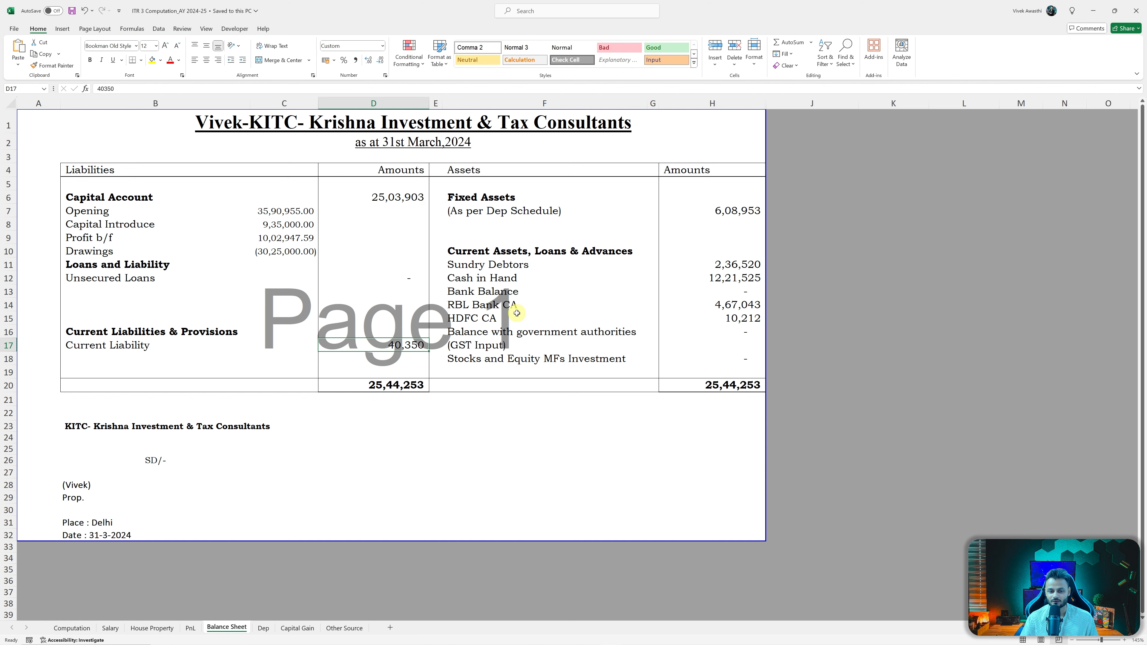
{"action": "key", "text": "alt+Tab"}
Open the Current assets, loans and advances section and review the Inventories fields, leaving them blank.
{"action": "scroll", "coordinate": [517, 317], "scroll_direction": "down", "scroll_amount": 10}
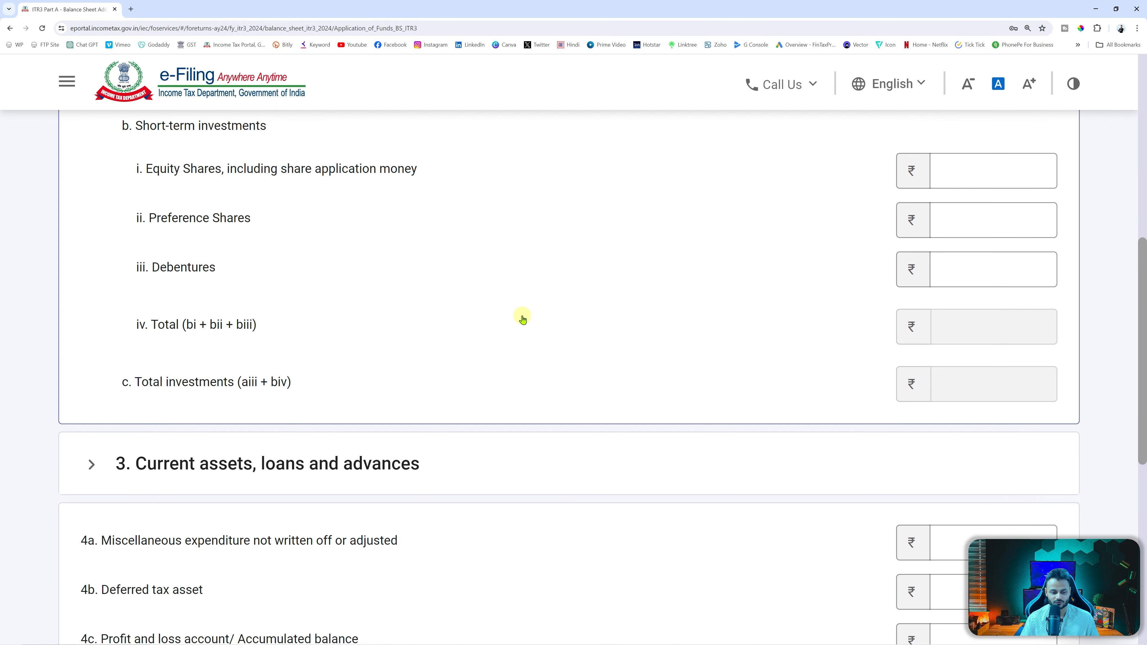
{"action": "left_click", "coordinate": [89, 323]}
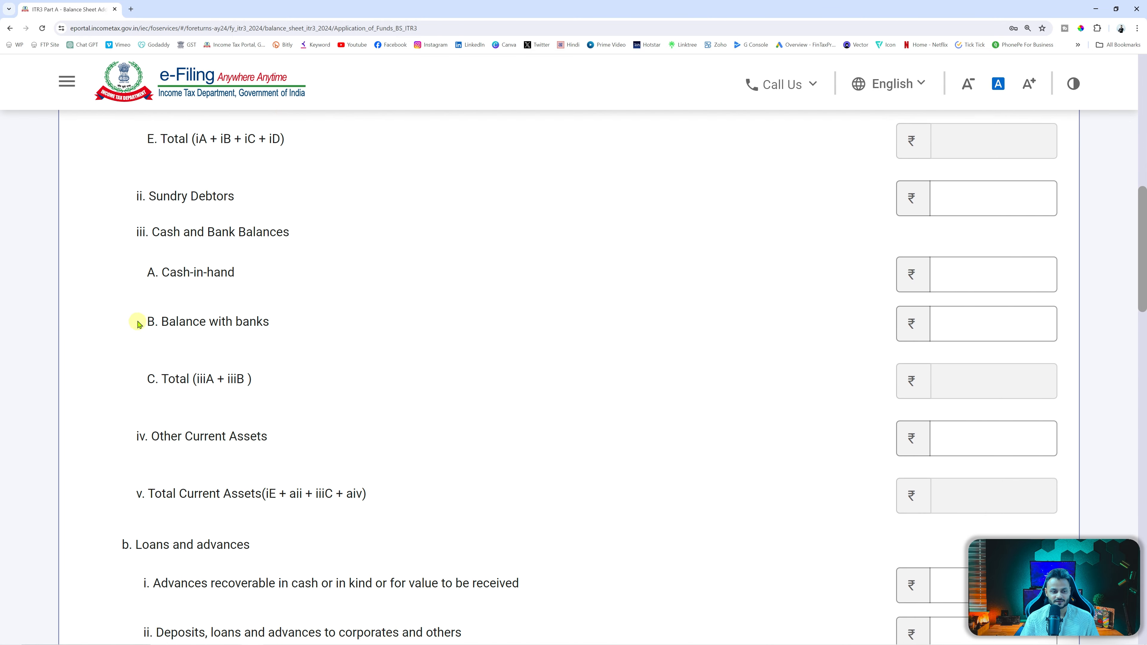
{"action": "scroll", "coordinate": [535, 341], "scroll_direction": "up", "scroll_amount": 4}
{"action": "scroll", "coordinate": [534, 343], "scroll_direction": "down", "scroll_amount": 3}
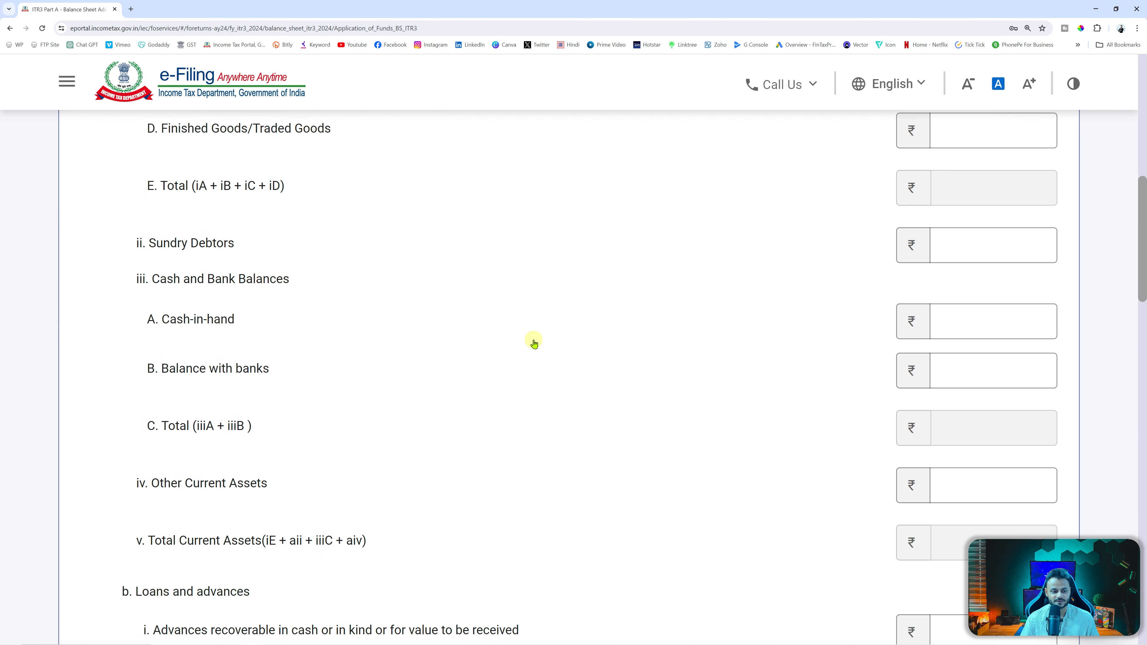
{"action": "scroll", "coordinate": [534, 344], "scroll_direction": "up", "scroll_amount": 6}
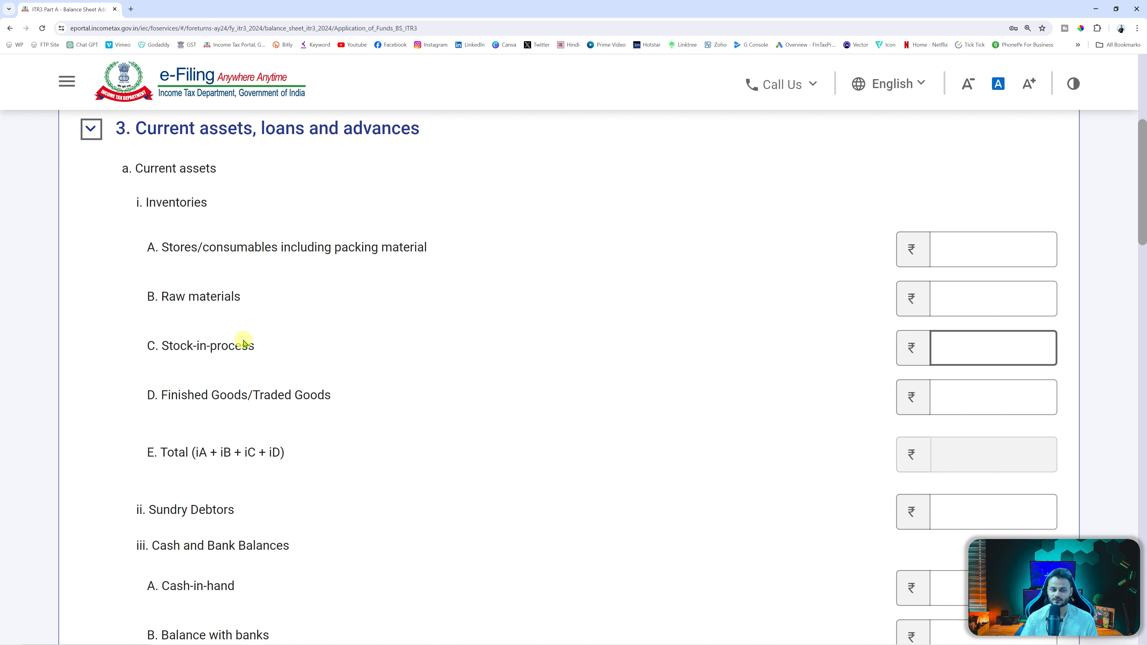
{"action": "scroll", "coordinate": [339, 243], "scroll_direction": "down", "scroll_amount": 1}
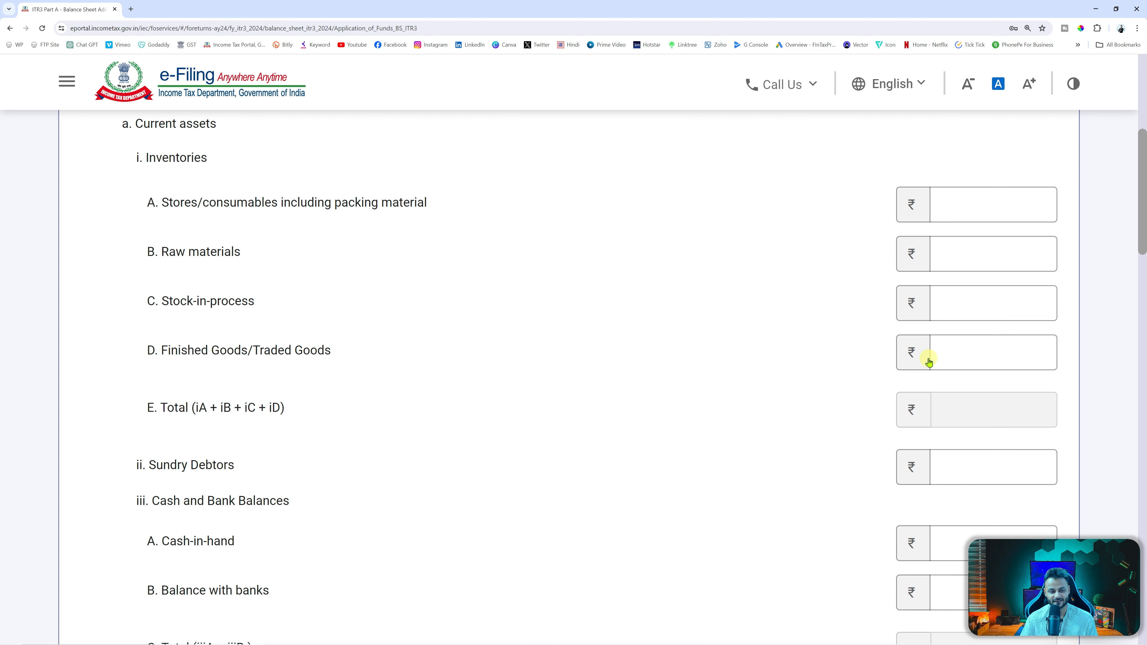
{"action": "scroll", "coordinate": [545, 331], "scroll_direction": "down", "scroll_amount": 5}
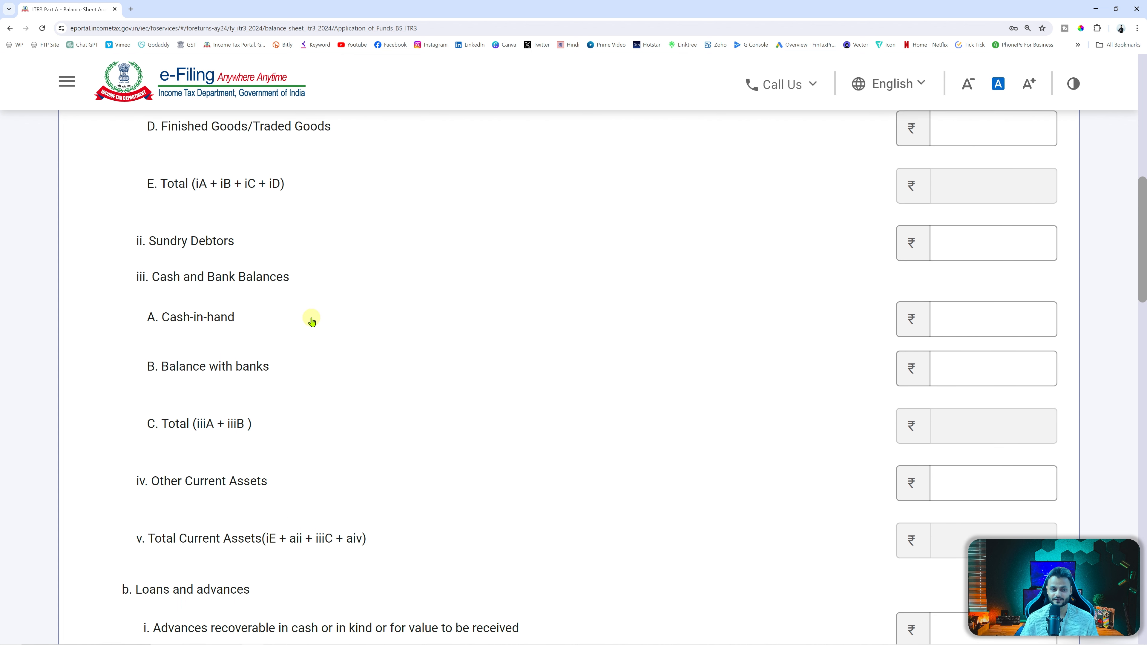
{"action": "scroll", "coordinate": [311, 321], "scroll_direction": "down", "scroll_amount": 1}
Set Cash-in-hand under Cash and Bank Balances to 1221525, using the Cash in Hand amount from the Excel Balance Sheet sheet.
{"action": "left_click", "coordinate": [1005, 279]}
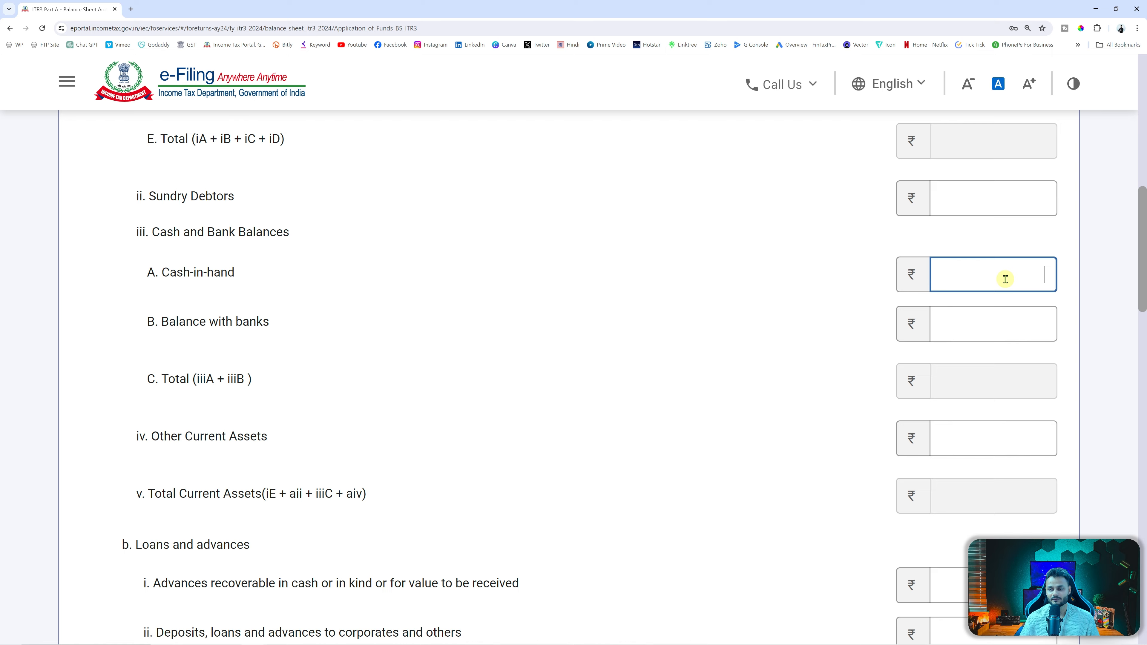
{"action": "key", "text": "alt+Tab"}
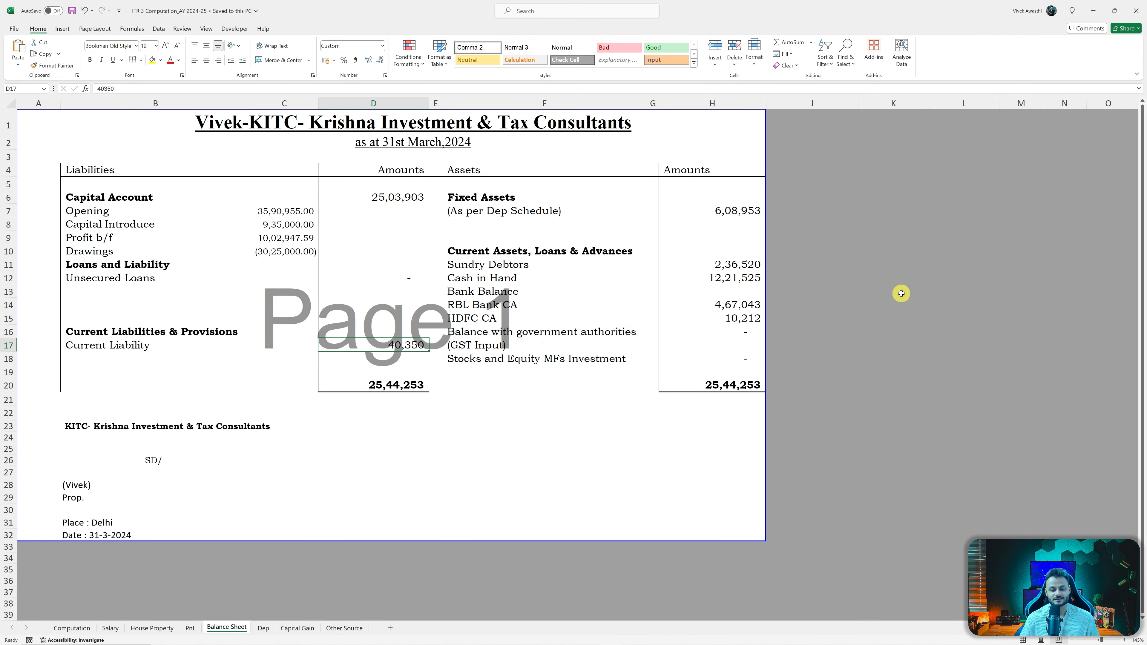
{"action": "left_click", "coordinate": [698, 280]}
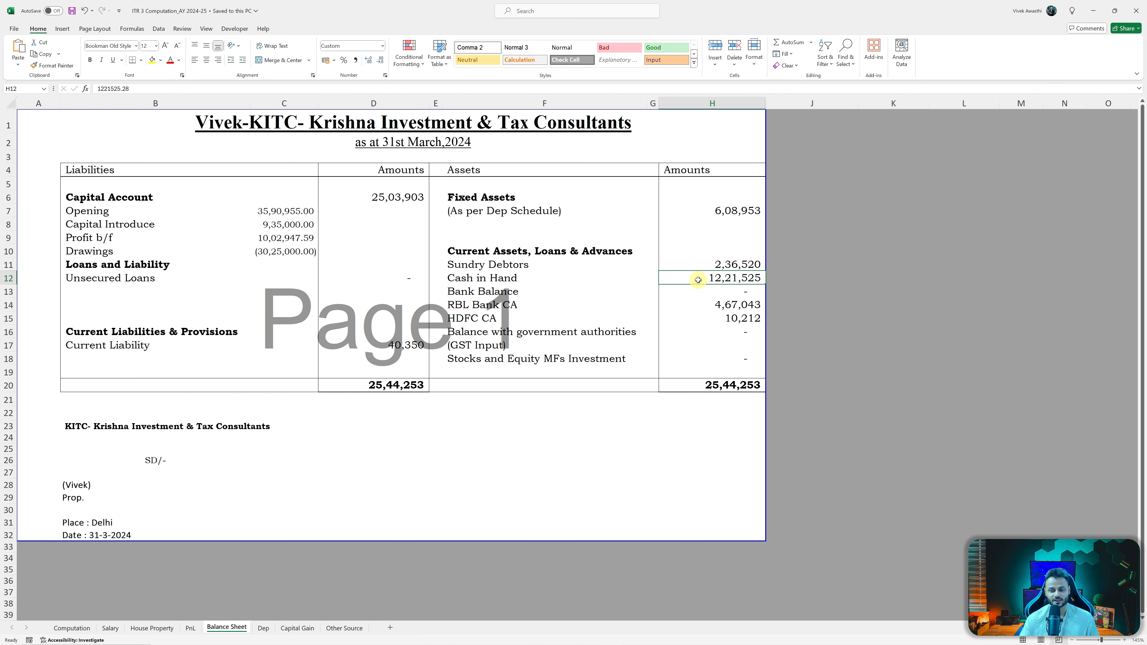
{"action": "key", "text": "alt+Tab"}
{"action": "type", "text": "1"}
{"action": "key", "text": "alt+Tab"}
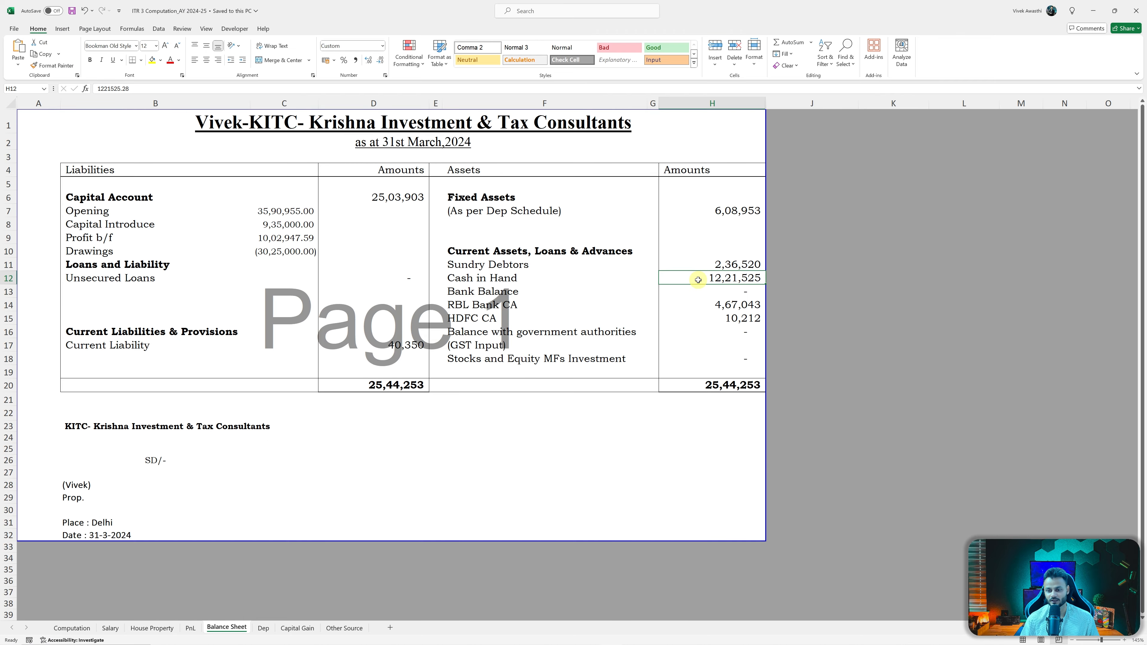
{"action": "key", "text": "alt+Tab"}
{"action": "type", "text": "2"}
{"action": "key", "text": "alt+Tab"}
{"action": "key", "text": "alt+Tab"}
{"action": "type", "text": "21"}
{"action": "key", "text": "alt+Tab"}
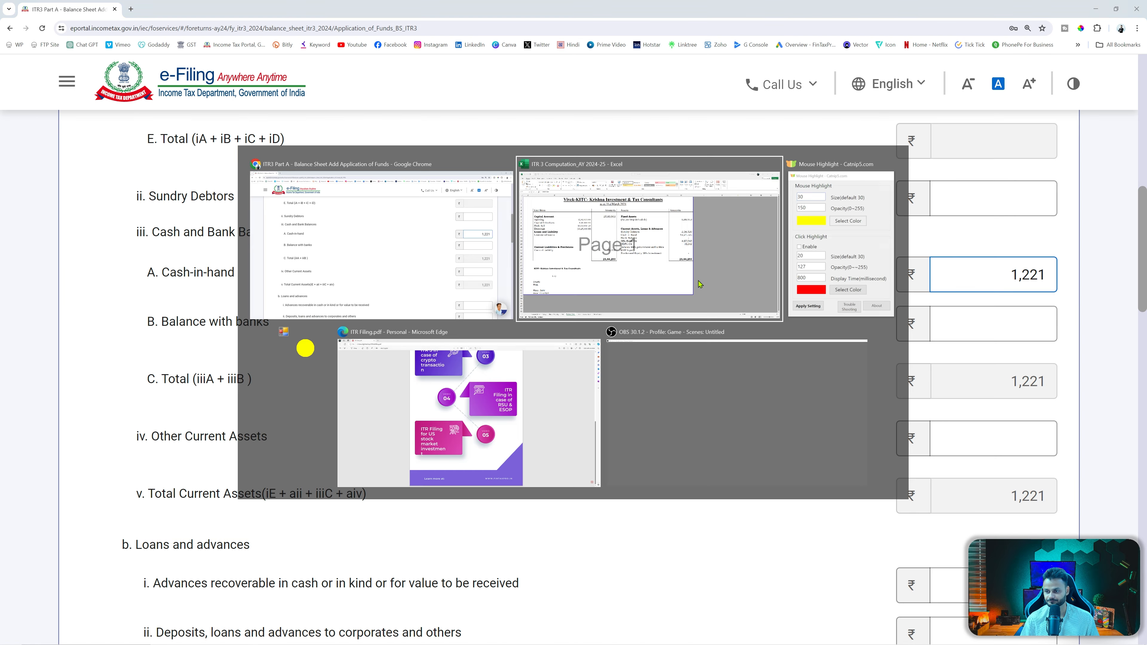
{"action": "key", "text": "alt+Tab"}
{"action": "type", "text": "525"}
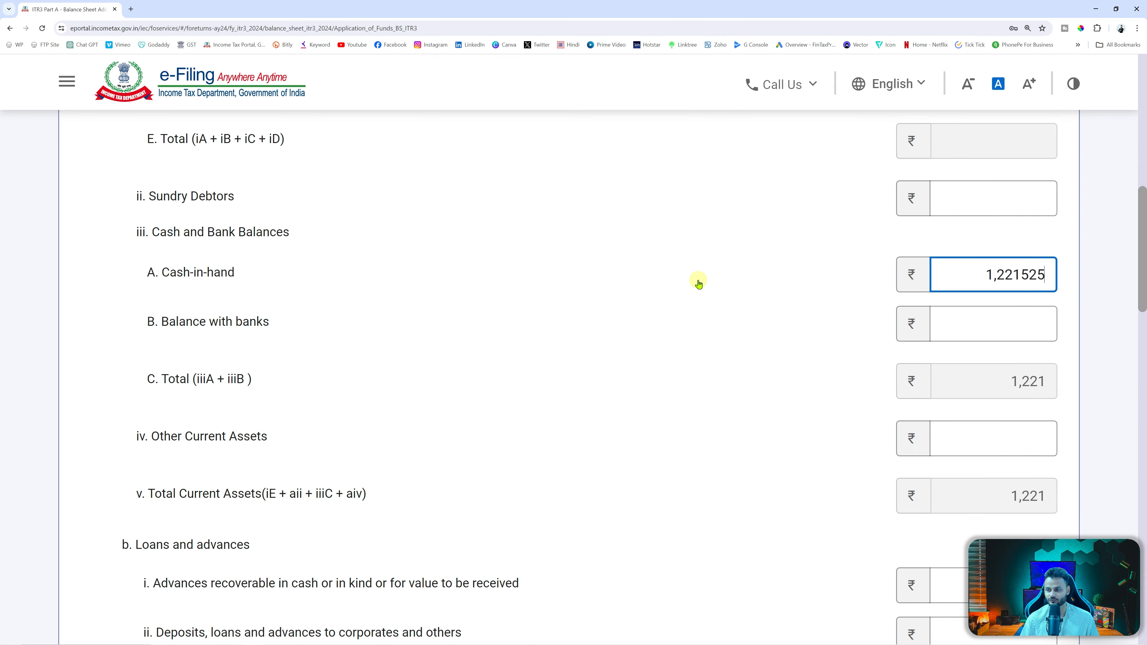
{"action": "left_click", "coordinate": [686, 297]}
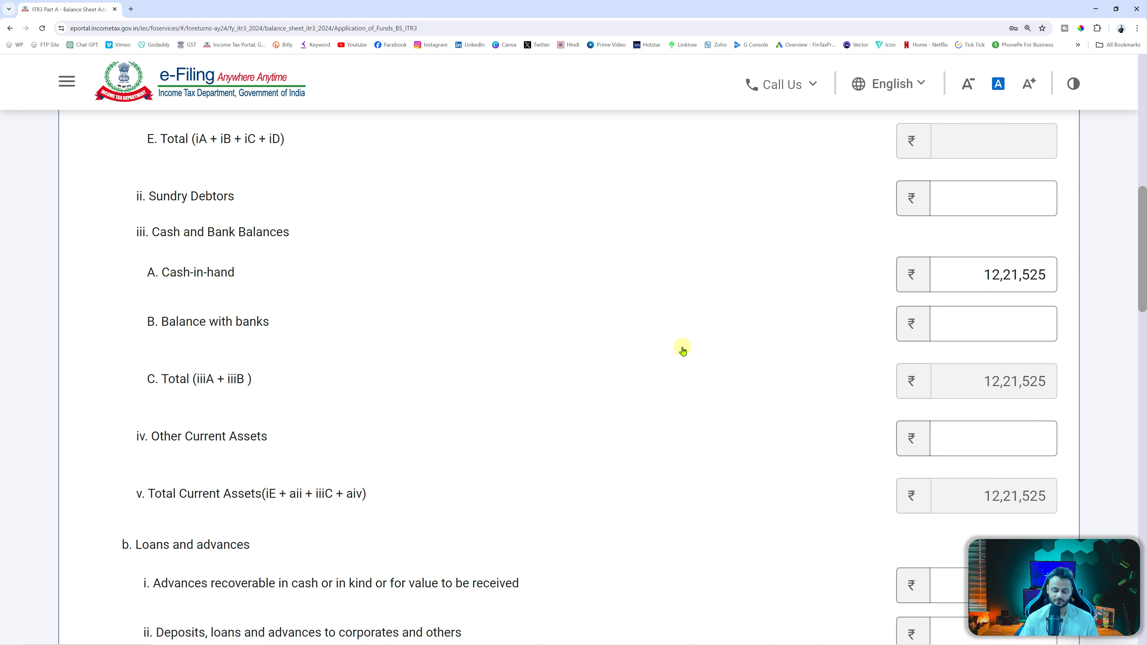
Examine the Drawings, Net Profit and Cash in Hand amounts across the workbook's Balance Sheet and PnL sheets against the Cash-in-hand entry.
{"action": "key", "text": "alt+Tab"}
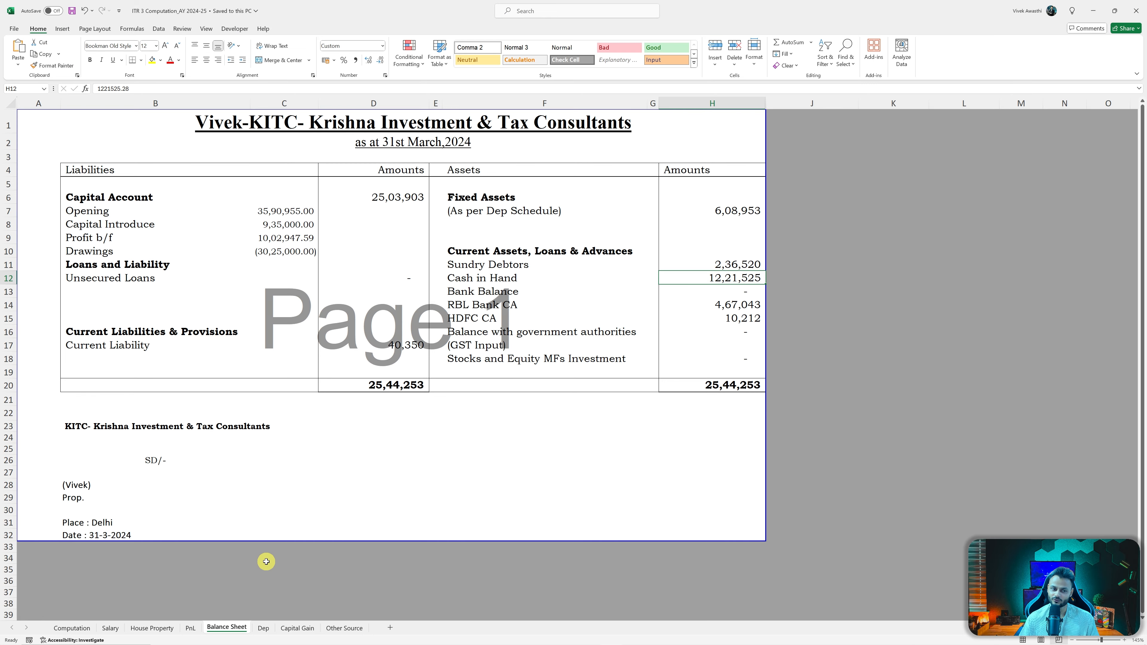
{"action": "left_click", "coordinate": [265, 240]}
{"action": "left_click", "coordinate": [273, 252]}
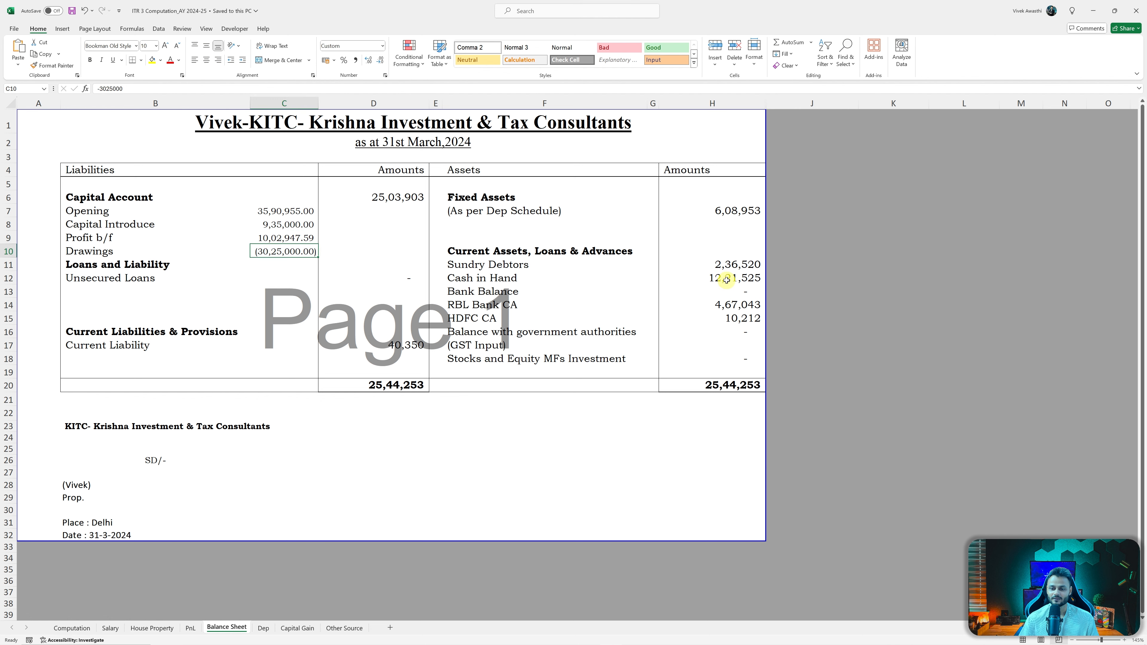
{"action": "left_click", "coordinate": [190, 628]}
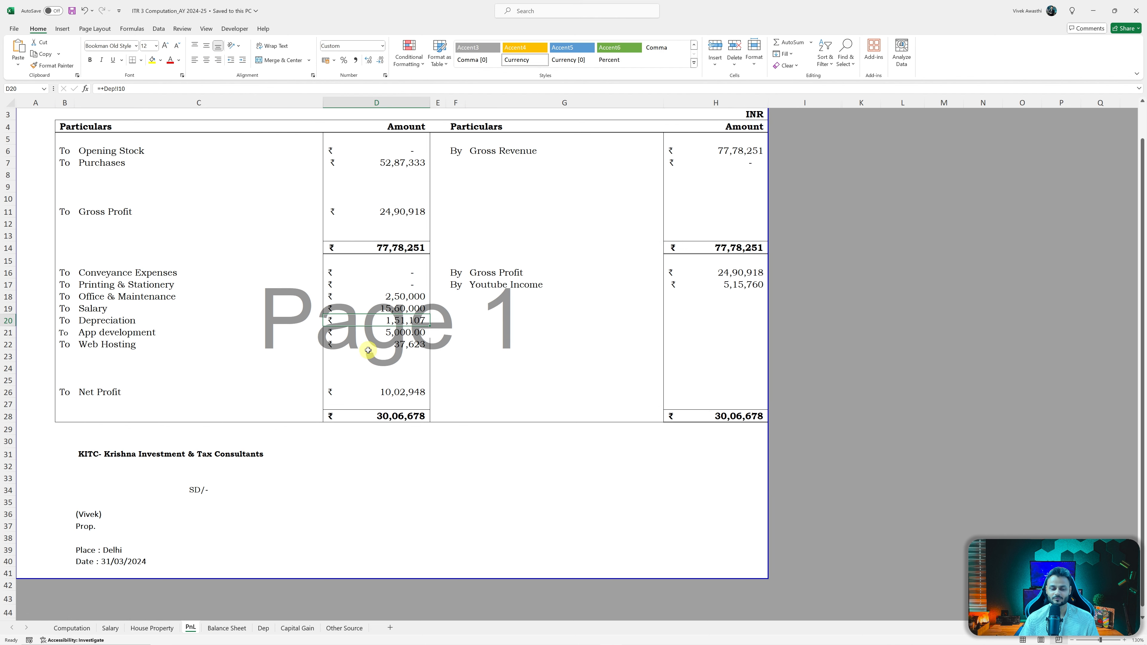
{"action": "left_click", "coordinate": [367, 395]}
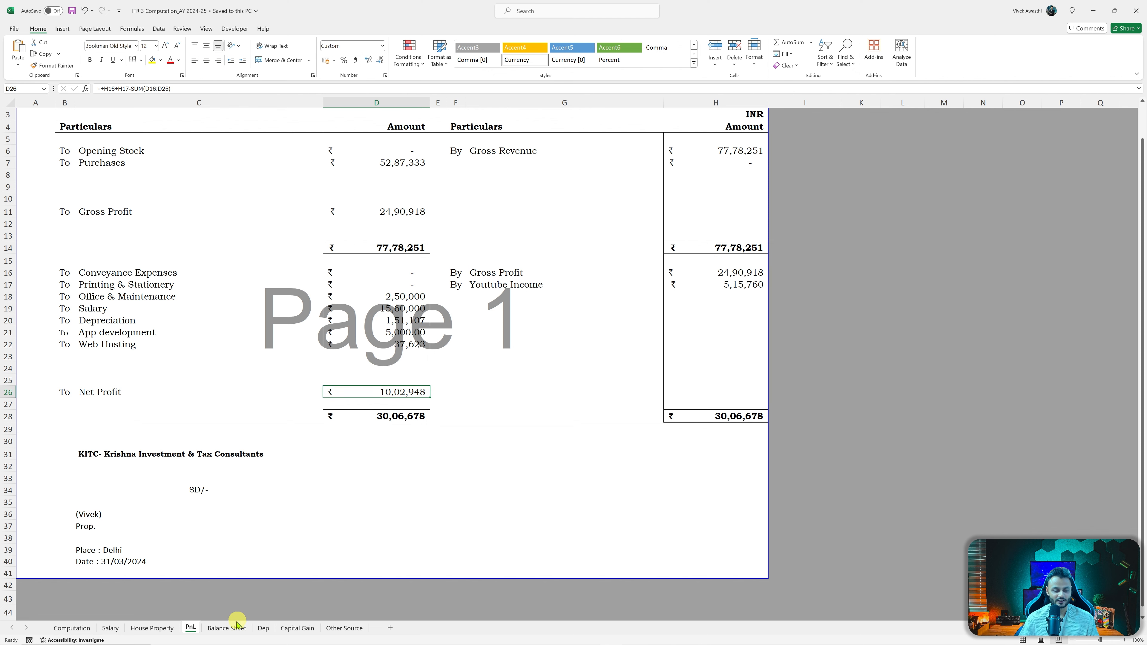
{"action": "left_click", "coordinate": [228, 628]}
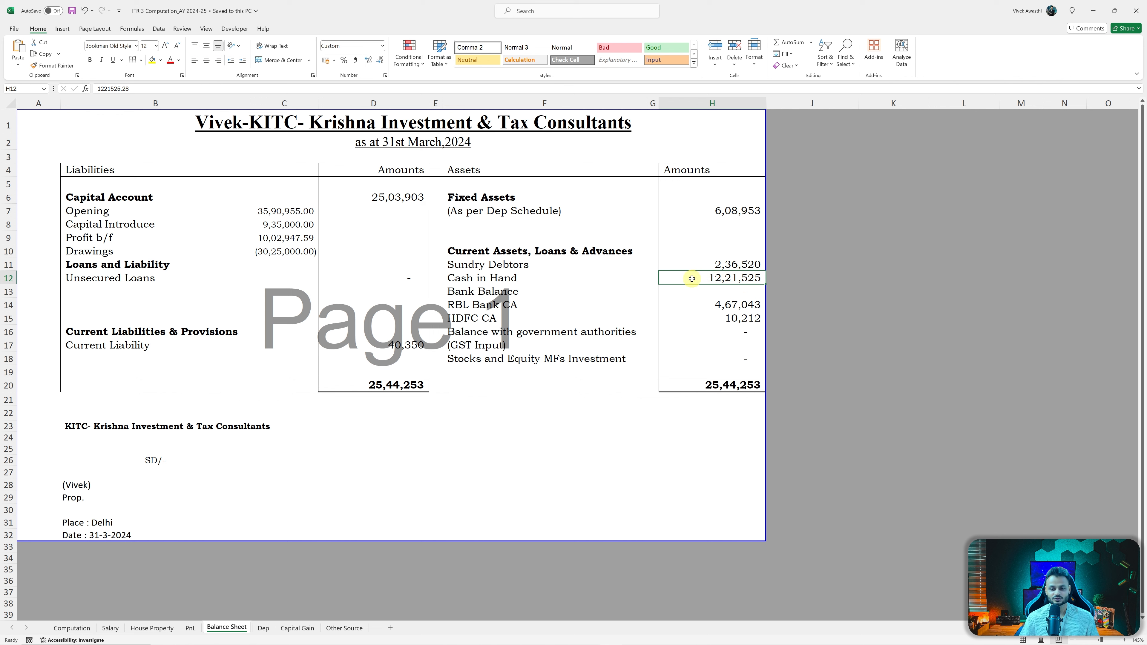
{"action": "key", "text": "alt+Tab"}
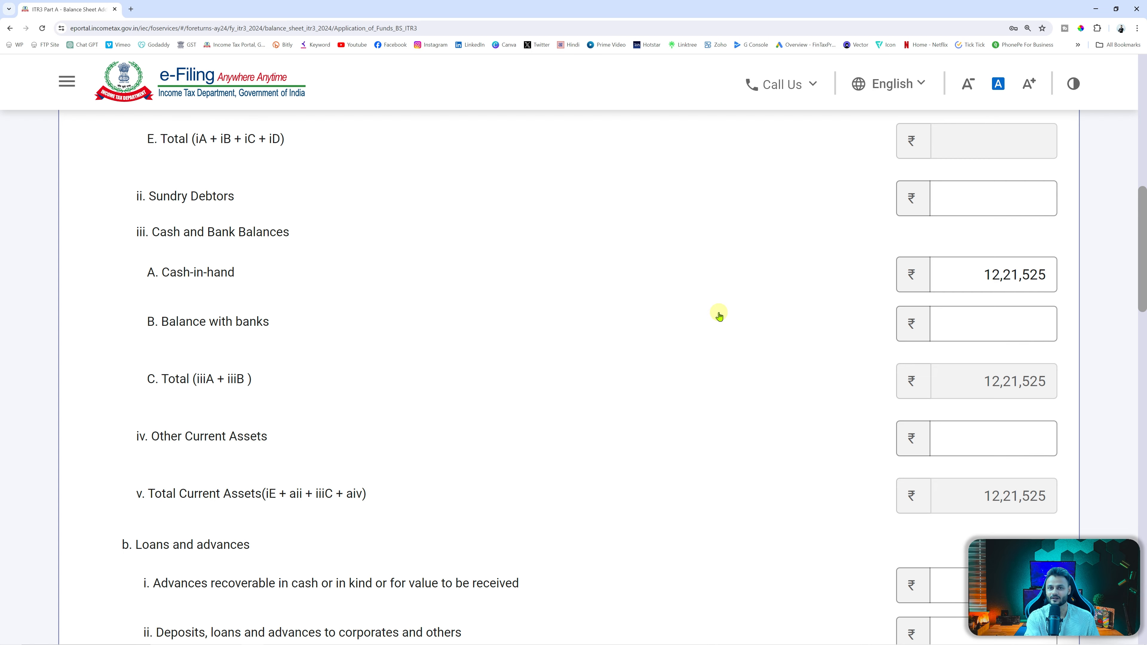
{"action": "key", "text": "alt+Tab"}
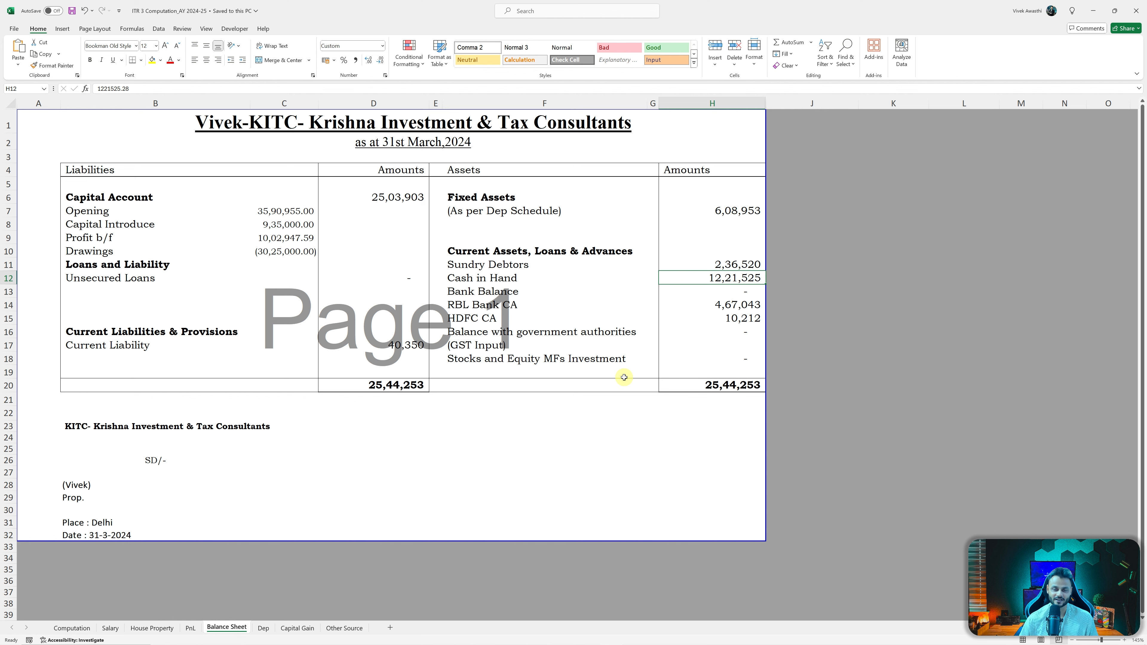
{"action": "key", "text": "alt+Tab"}
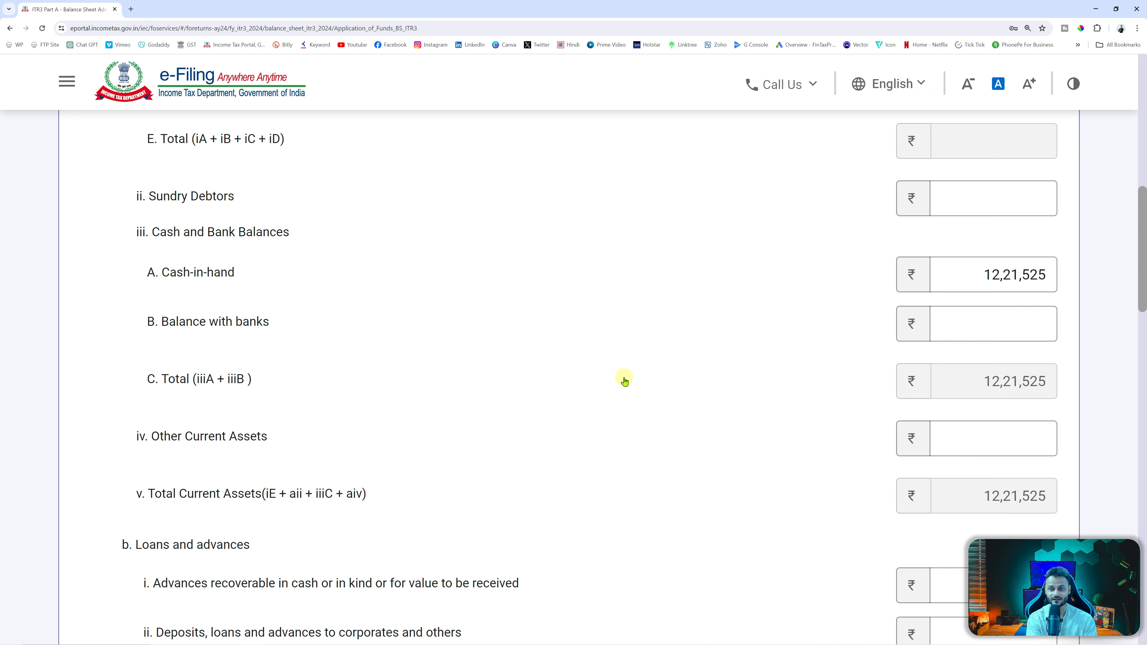
{"action": "key", "text": "alt+Tab"}
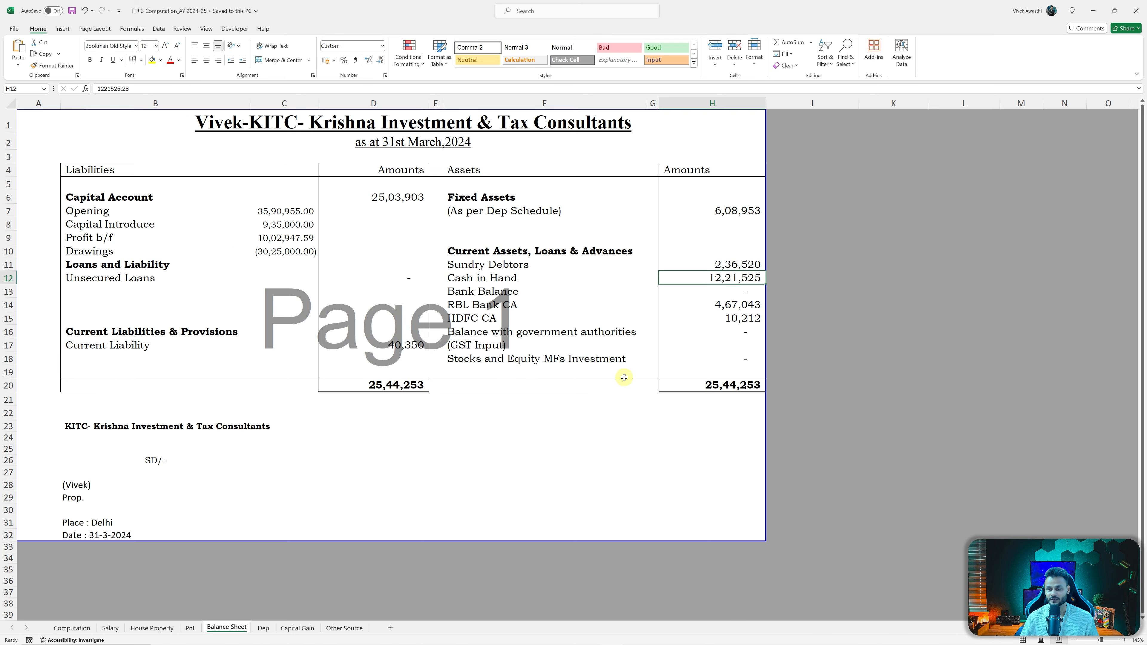
{"action": "key", "text": "alt+Tab"}
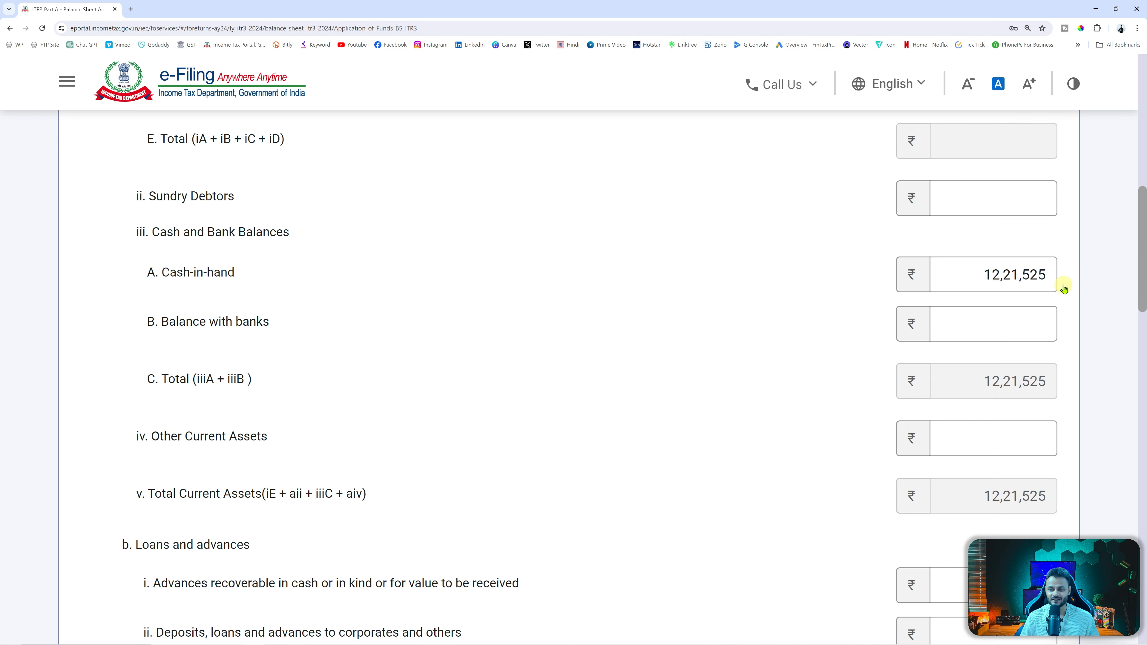
Set Balance with banks to 477255, using the combined RBL Bank CA and HDFC CA amounts from the Excel Balance Sheet sheet.
{"action": "key", "text": "alt+Tab"}
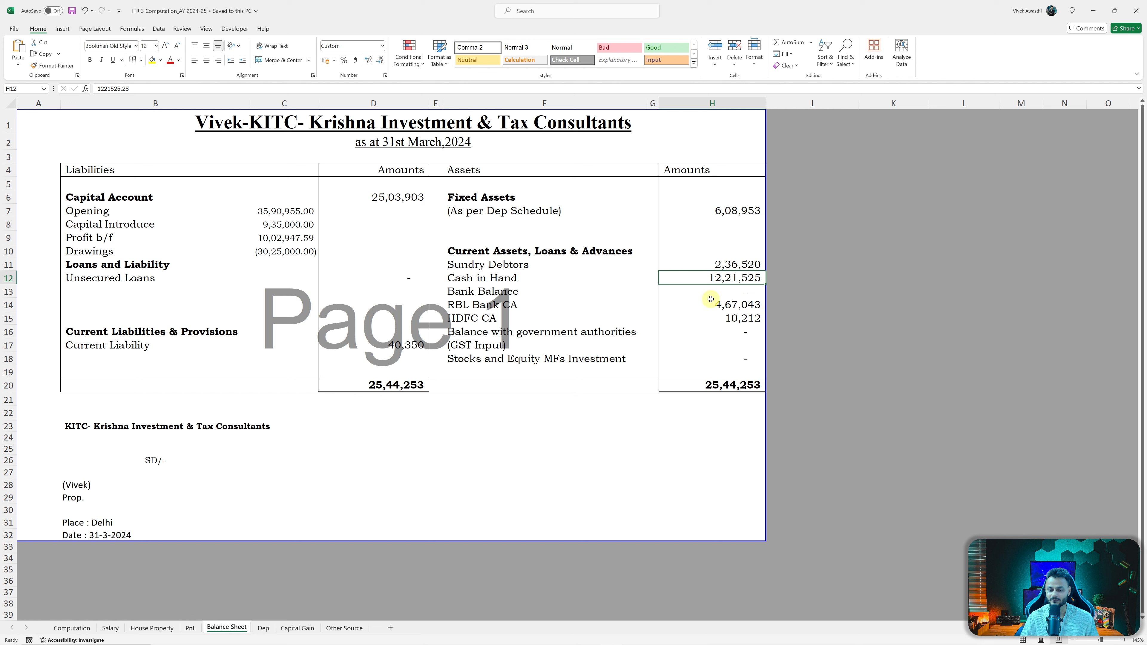
{"action": "left_click_drag", "start_coordinate": [723, 305], "coordinate": [735, 326]}
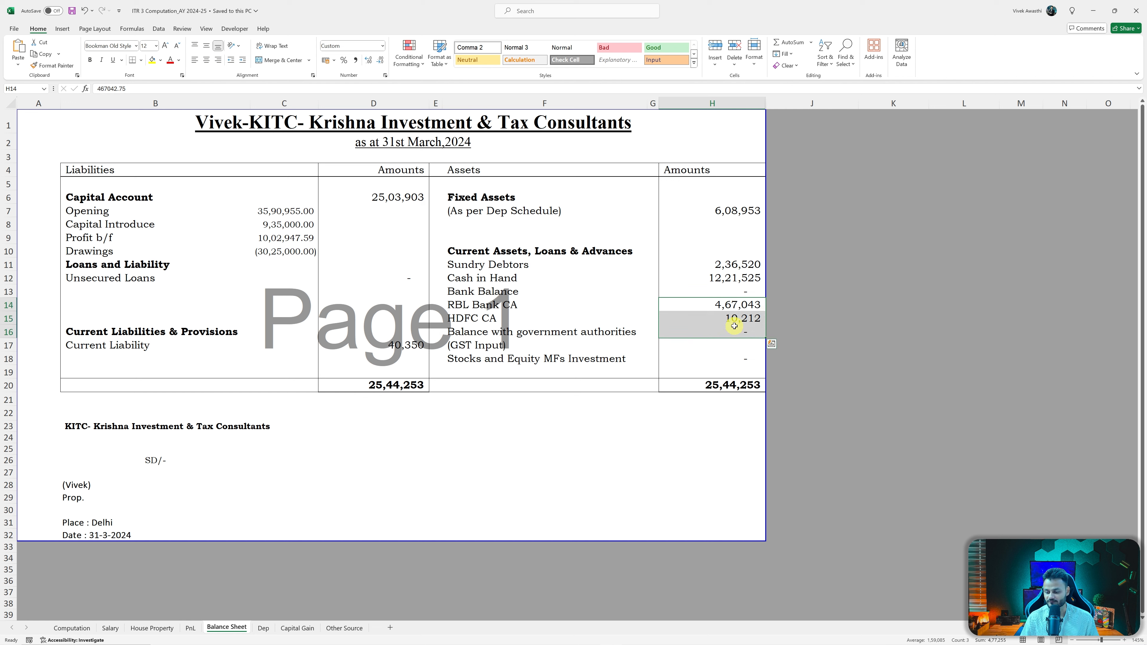
{"action": "key", "text": "alt+Tab"}
{"action": "type", "text": "4,77,2"}
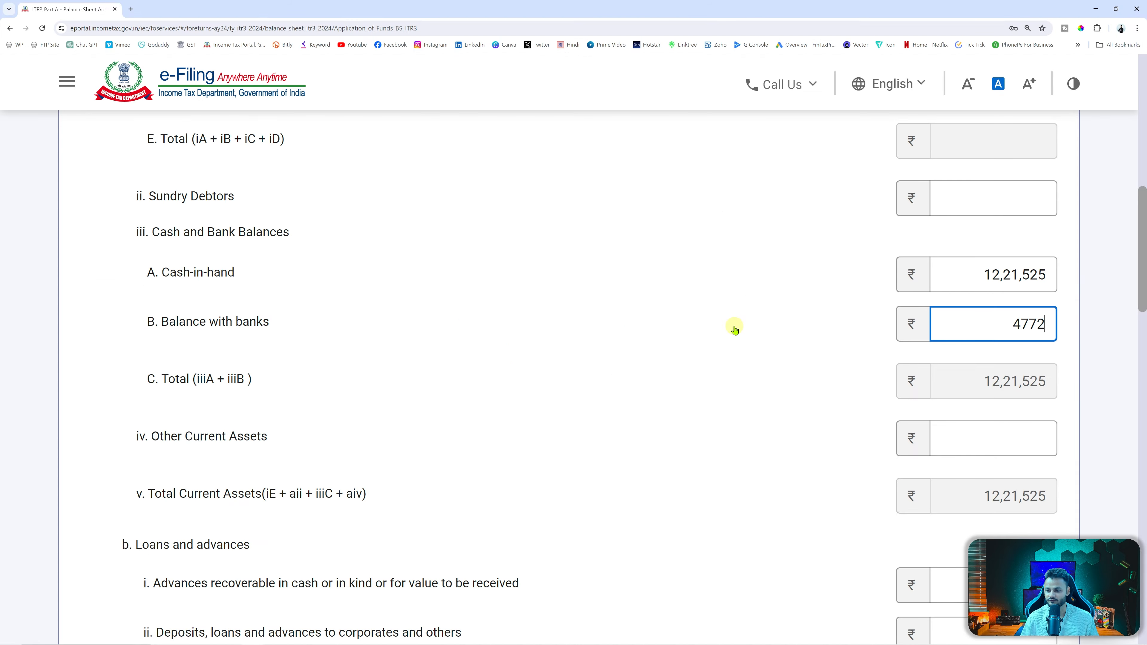
{"action": "type", "text": "55"}
{"action": "key", "text": "Tab"}
Set Sundry Creditors under Current liabilities to 40350, using the Current Liability amount from the Excel Balance Sheet sheet.
{"action": "key", "text": "alt+Tab"}
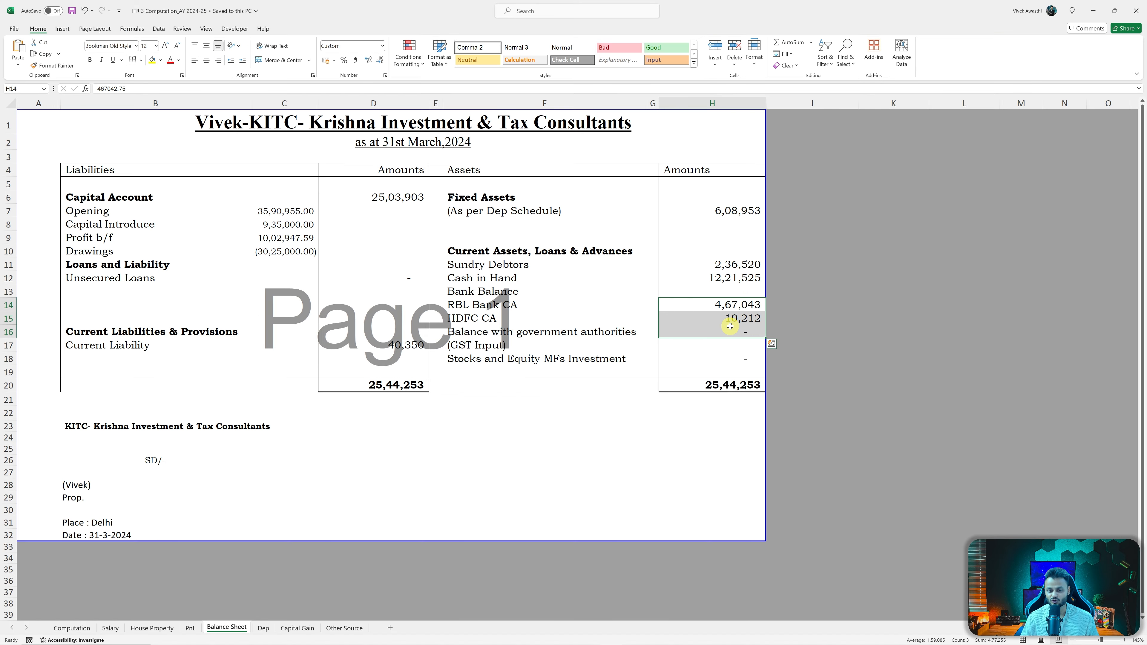
{"action": "left_click", "coordinate": [379, 347]}
{"action": "key", "text": "ctrl+c"}
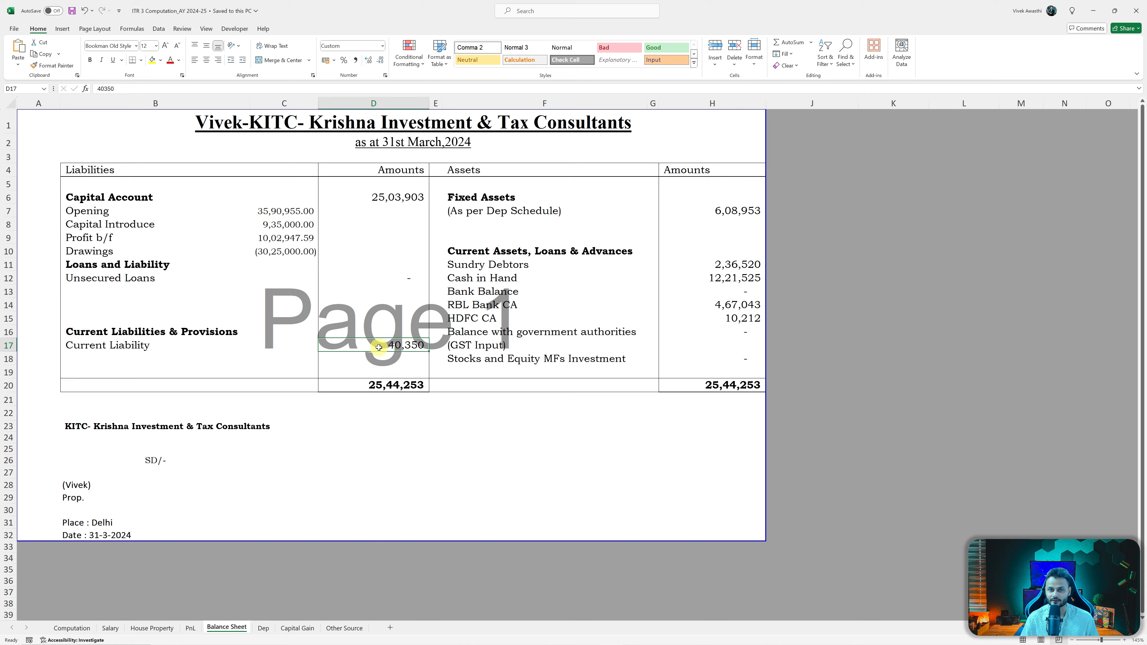
{"action": "key", "text": "alt+Tab"}
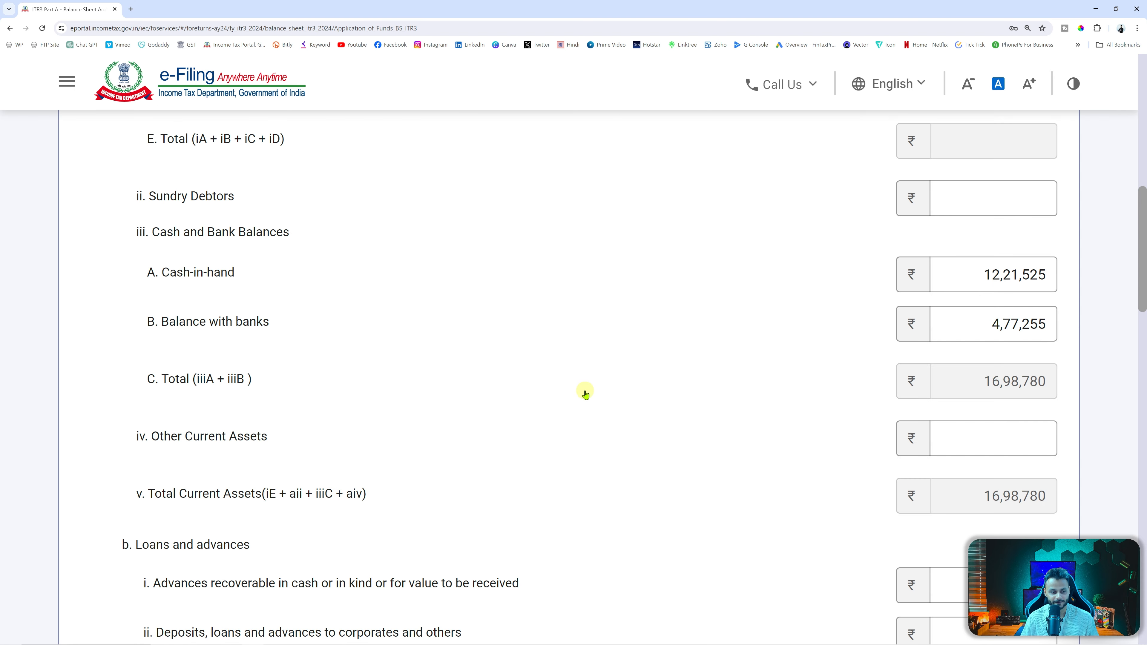
{"action": "scroll", "coordinate": [586, 394], "scroll_direction": "down", "scroll_amount": 8}
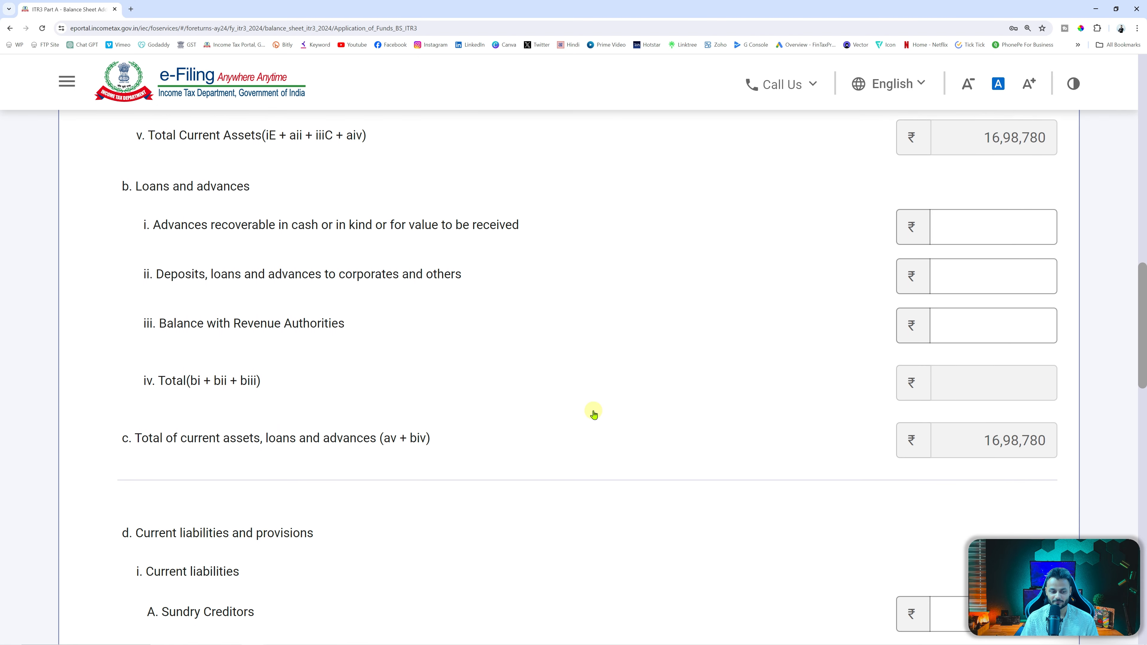
{"action": "scroll", "coordinate": [353, 439], "scroll_direction": "down", "scroll_amount": 4}
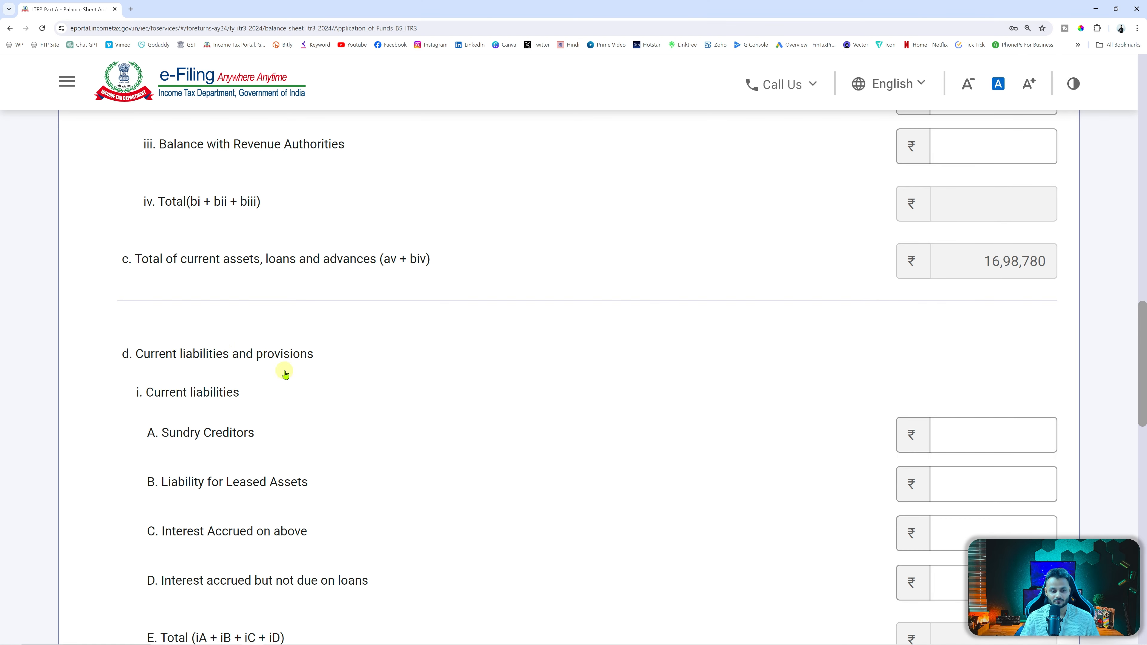
{"action": "scroll", "coordinate": [315, 380], "scroll_direction": "down", "scroll_amount": 8}
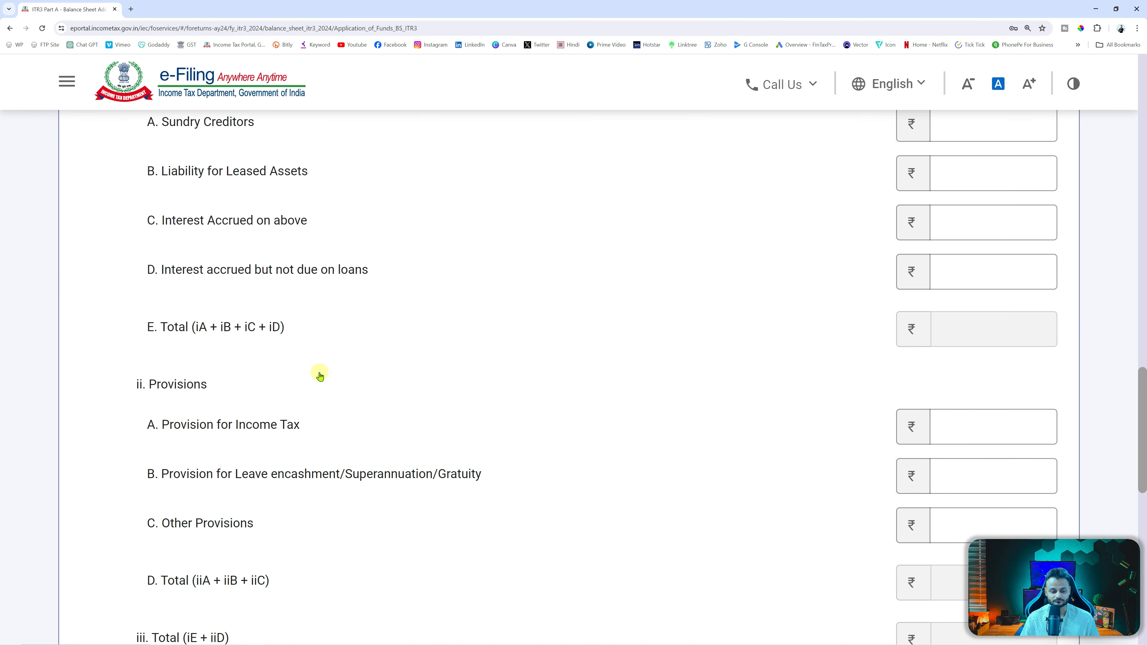
{"action": "scroll", "coordinate": [320, 377], "scroll_direction": "up", "scroll_amount": 6}
{"action": "left_click", "coordinate": [1031, 336]}
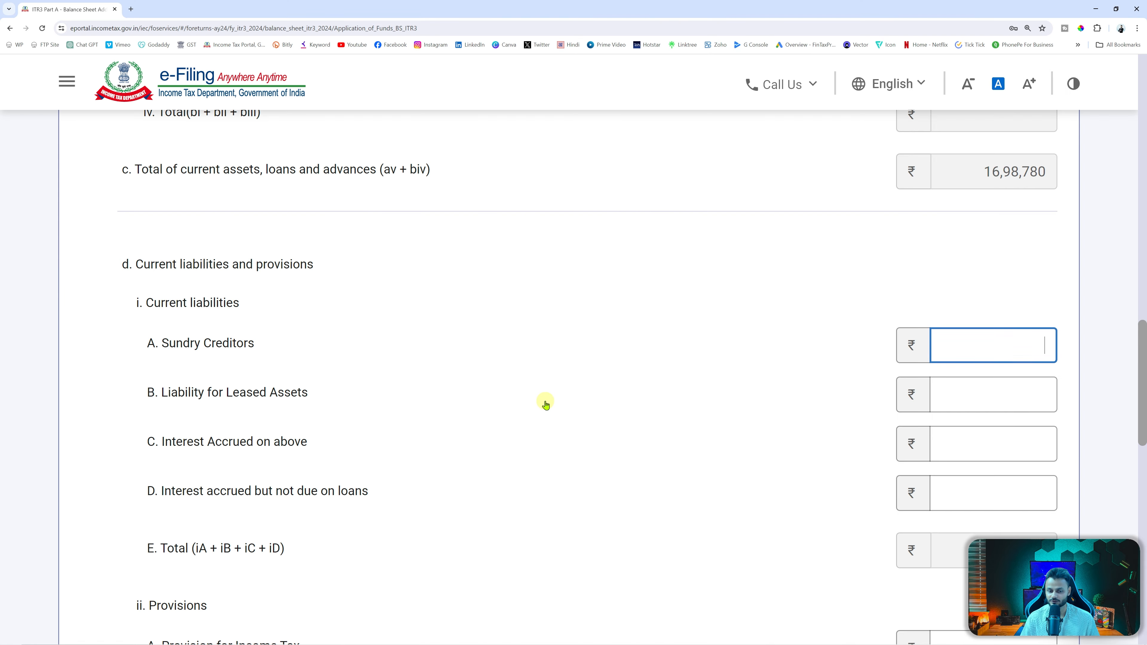
{"action": "type", "text": "40,350"}
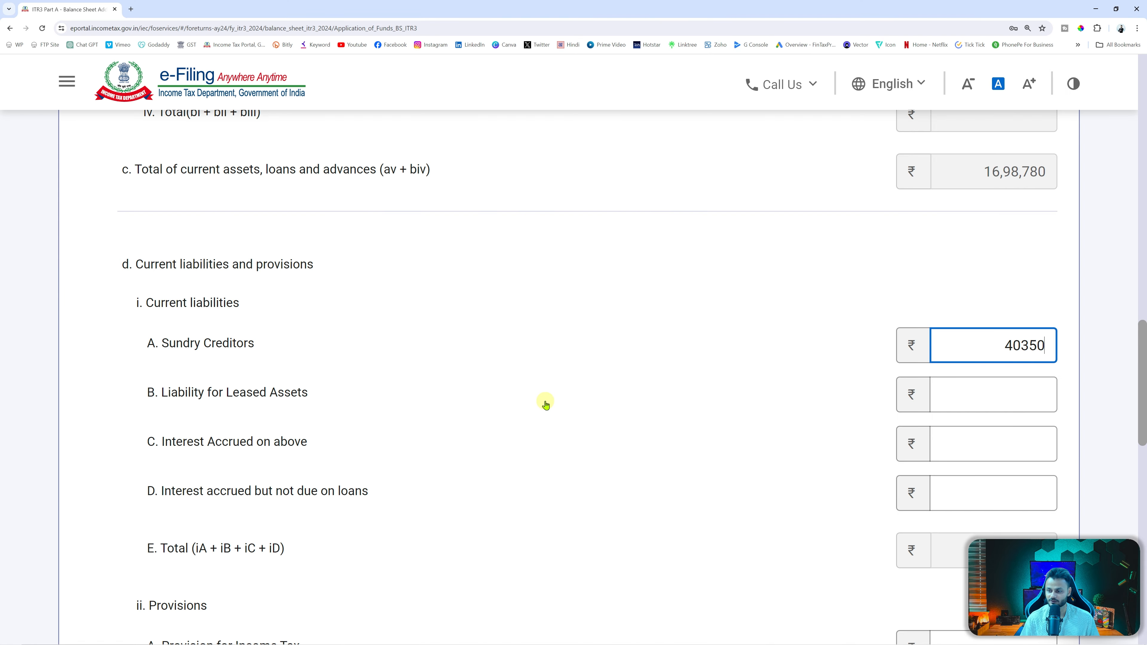
{"action": "left_click", "coordinate": [545, 404]}
Leave the remaining provisions and 4a to 4c fields blank and add the Application of Funds details to the balance sheet.
{"action": "scroll", "coordinate": [549, 411], "scroll_direction": "down", "scroll_amount": 3}
{"action": "scroll", "coordinate": [553, 419], "scroll_direction": "down", "scroll_amount": 6}
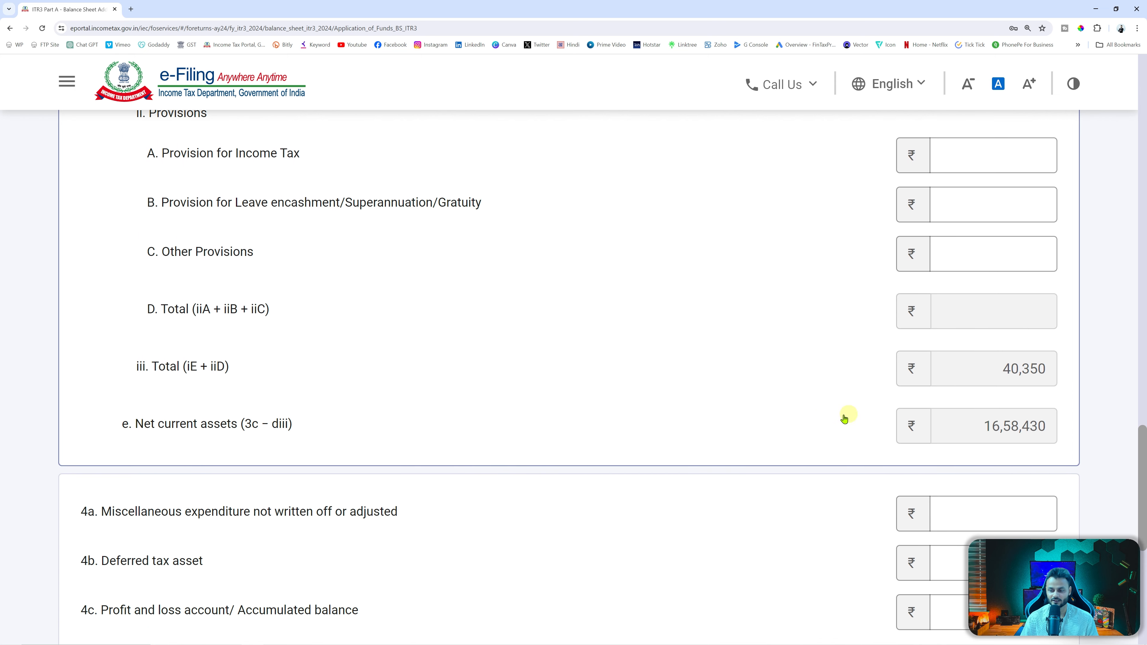
{"action": "scroll", "coordinate": [744, 418], "scroll_direction": "down", "scroll_amount": 6}
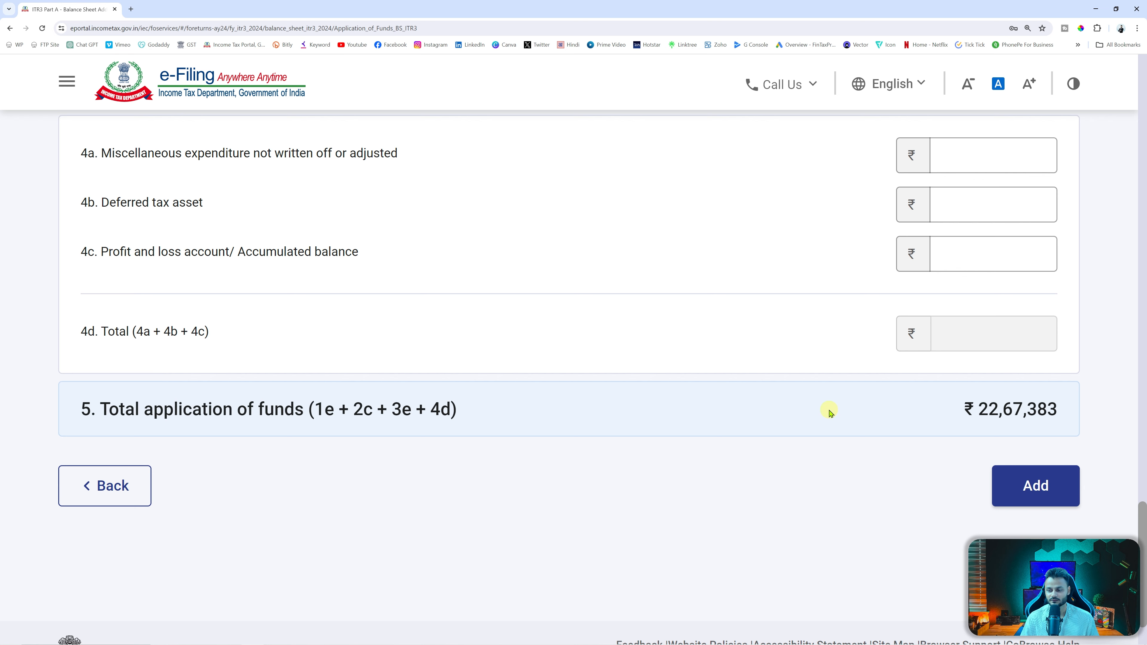
{"action": "left_click", "coordinate": [1057, 486]}
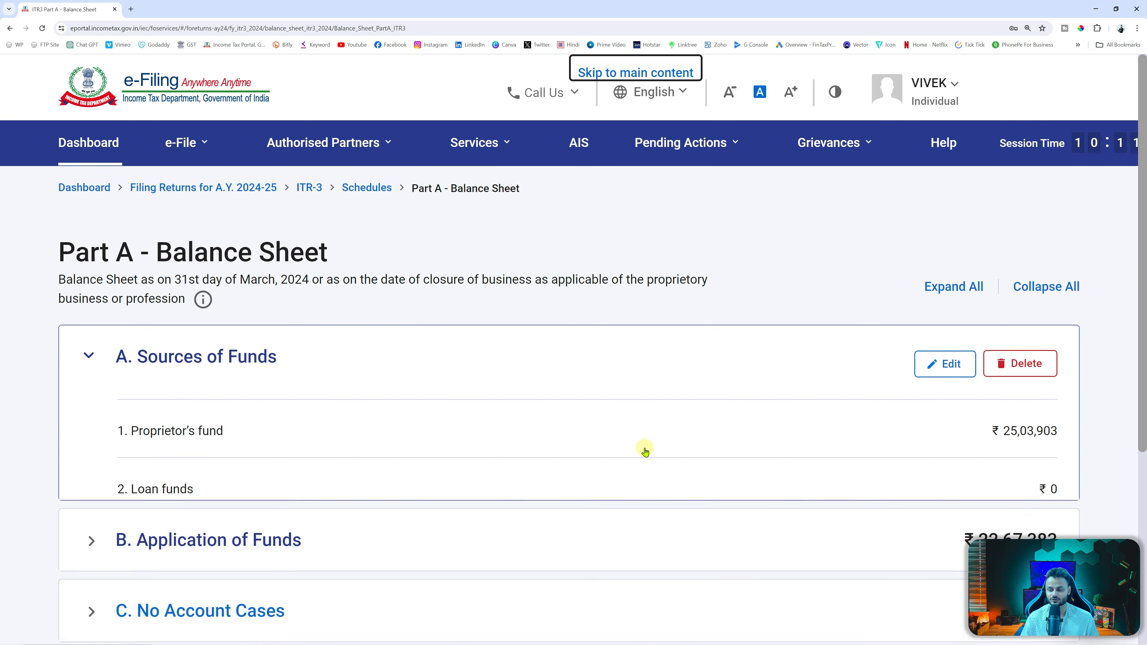
Compare the portal's Sources and Application of Funds totals with the asset and liability amounts in the Excel Balance Sheet sheet.
{"action": "scroll", "coordinate": [646, 445], "scroll_direction": "down", "scroll_amount": 4}
{"action": "scroll", "coordinate": [647, 442], "scroll_direction": "down", "scroll_amount": 2}
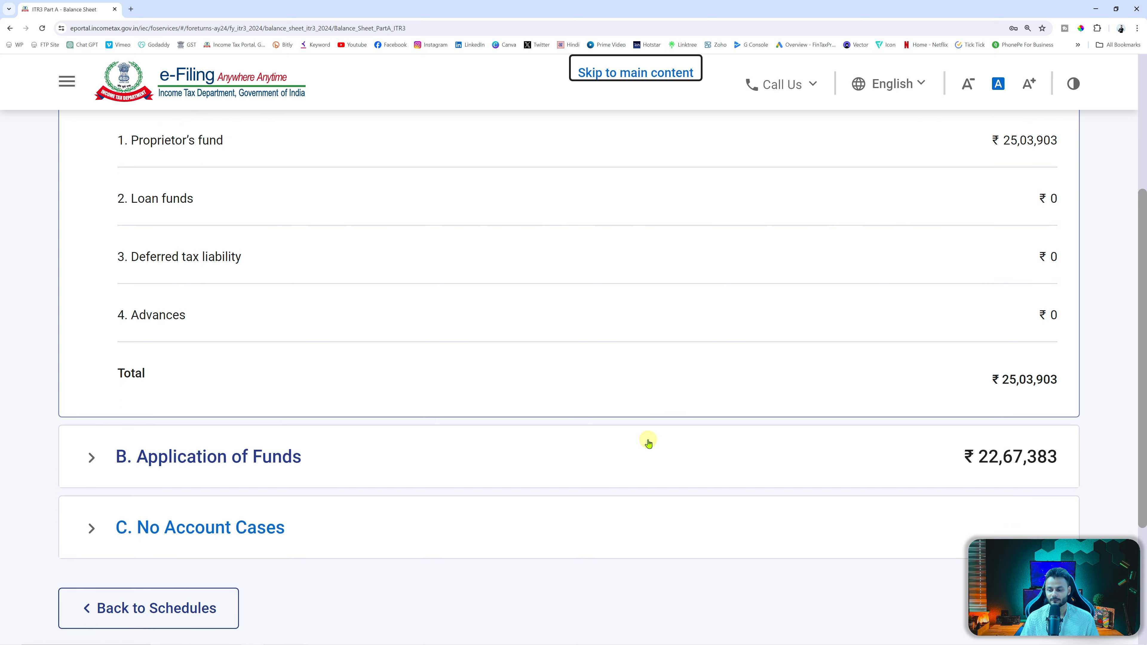
{"action": "scroll", "coordinate": [648, 441], "scroll_direction": "up", "scroll_amount": 2}
{"action": "key", "text": "alt+Tab"}
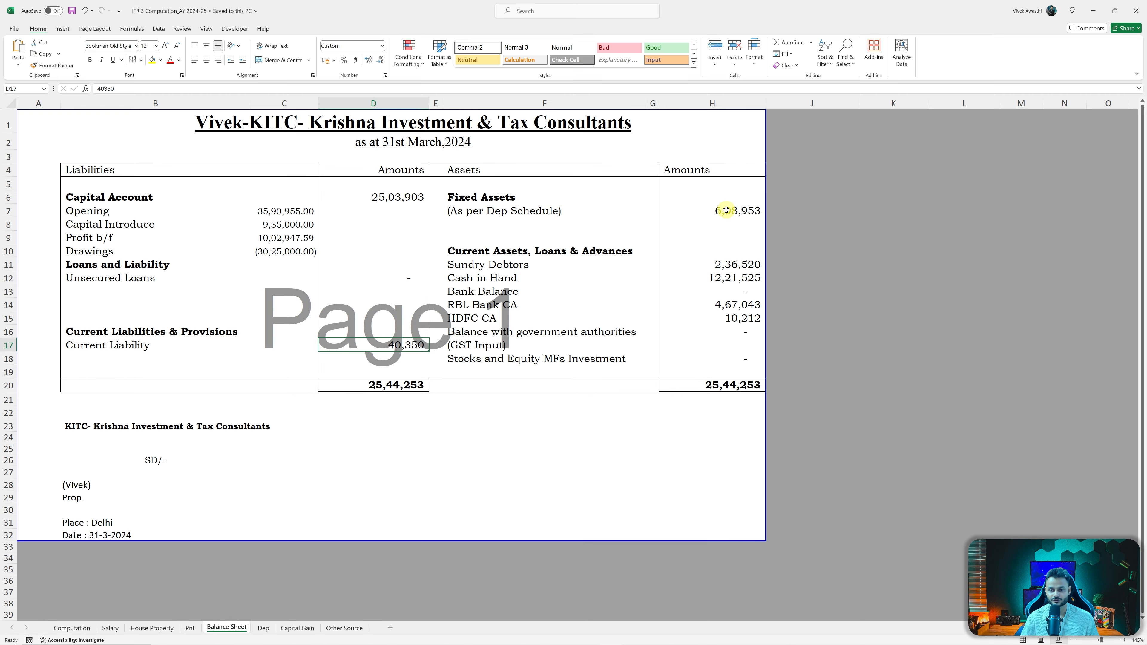
{"action": "left_click_drag", "start_coordinate": [724, 211], "coordinate": [729, 358]}
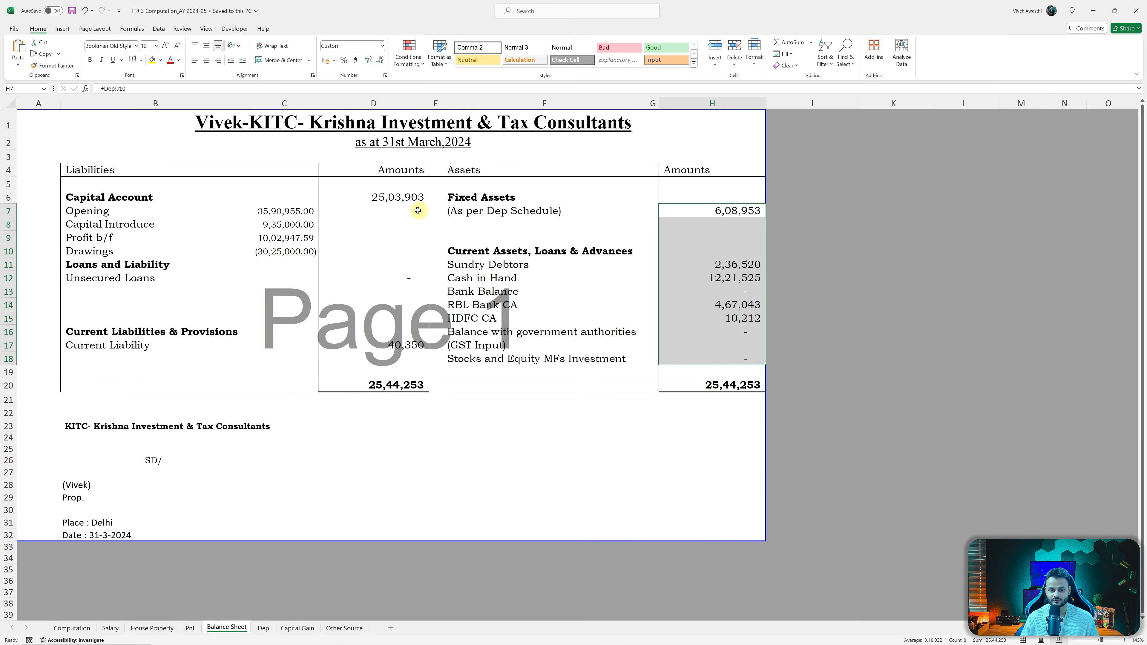
{"action": "left_click_drag", "start_coordinate": [417, 199], "coordinate": [371, 363]}
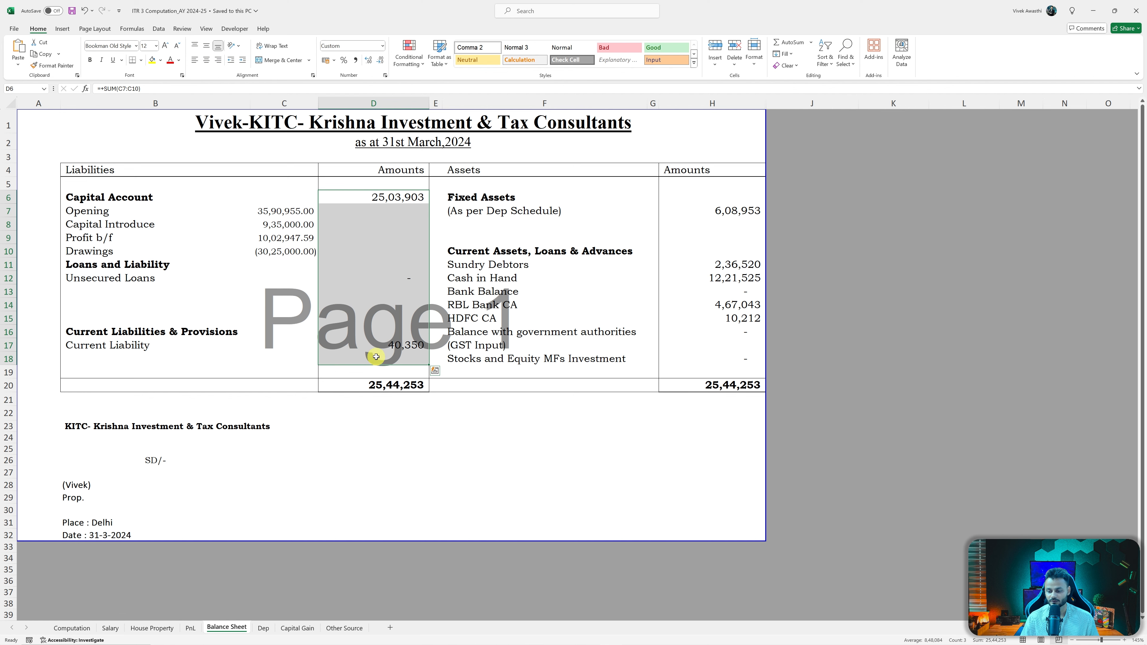
{"action": "left_click", "coordinate": [727, 318]}
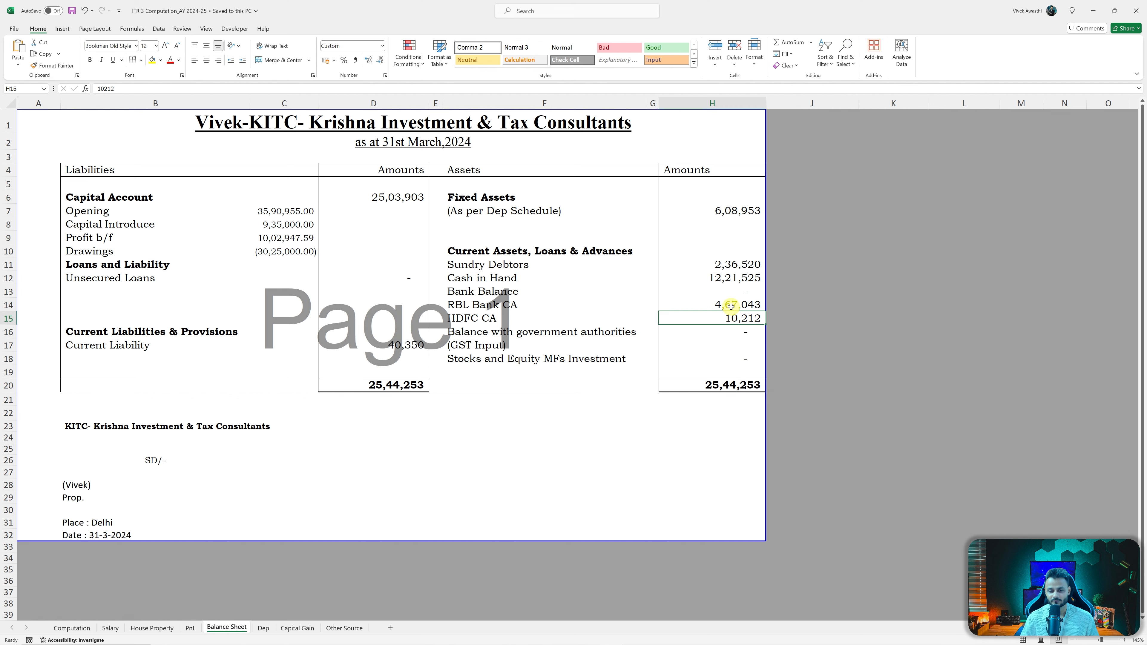
{"action": "left_click", "coordinate": [731, 306]}
{"action": "left_click", "coordinate": [735, 279]}
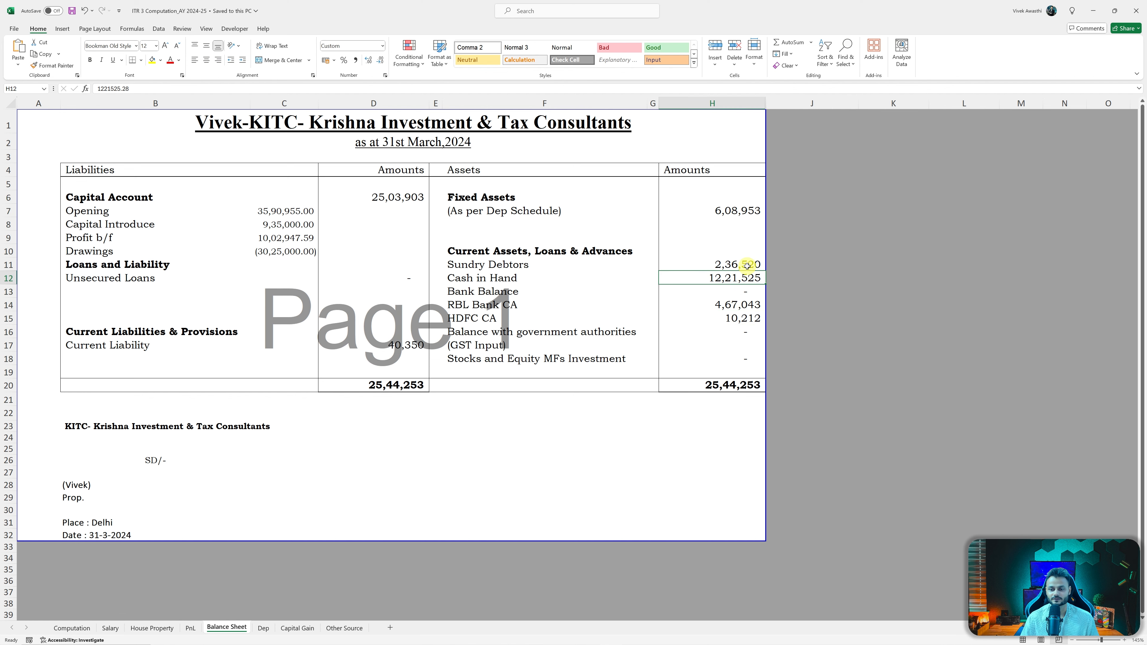
{"action": "left_click", "coordinate": [747, 267]}
Reopen Application of Funds for editing on the e-Filing portal and expand its Current assets, loans and advances section.
{"action": "key", "text": "alt+Tab"}
{"action": "scroll", "coordinate": [583, 362], "scroll_direction": "up", "scroll_amount": 1}
{"action": "scroll", "coordinate": [582, 364], "scroll_direction": "down", "scroll_amount": 1}
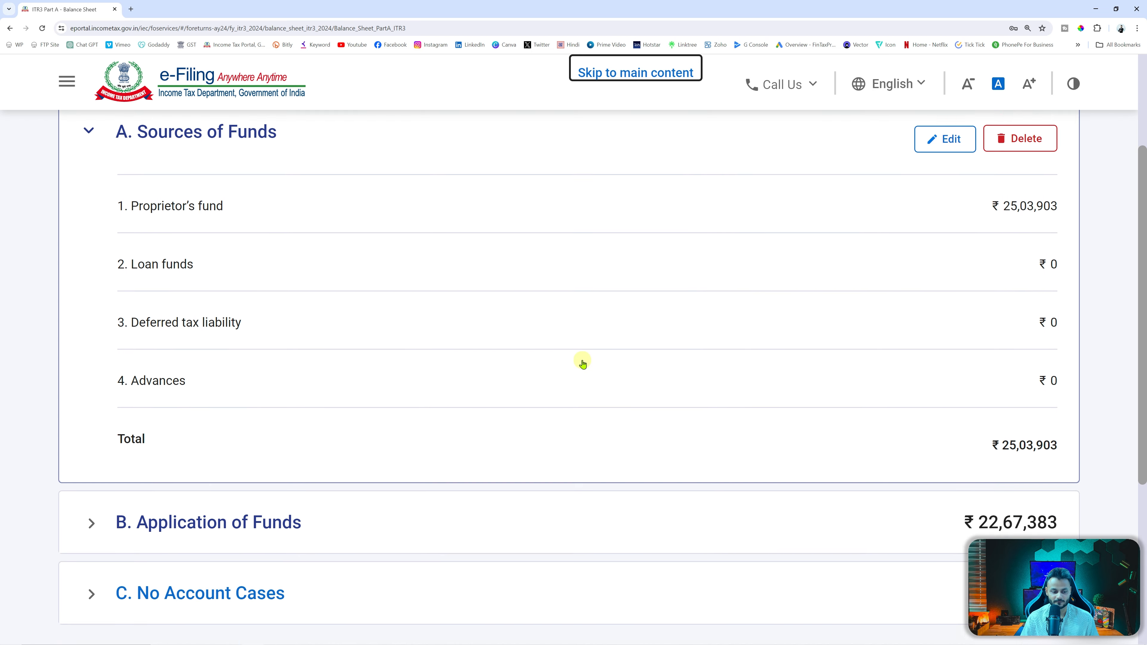
{"action": "scroll", "coordinate": [583, 362], "scroll_direction": "down", "scroll_amount": 2}
{"action": "left_click", "coordinate": [96, 389]}
{"action": "scroll", "coordinate": [994, 213], "scroll_direction": "up", "scroll_amount": 1}
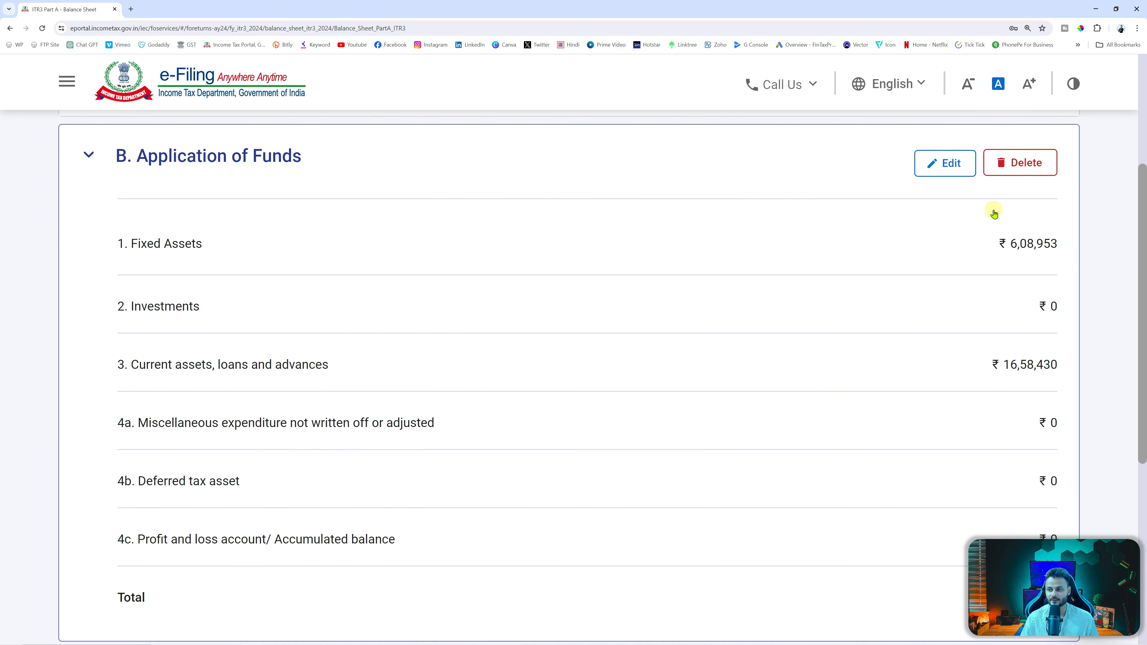
{"action": "left_click", "coordinate": [948, 175]}
{"action": "scroll", "coordinate": [752, 301], "scroll_direction": "down", "scroll_amount": 10}
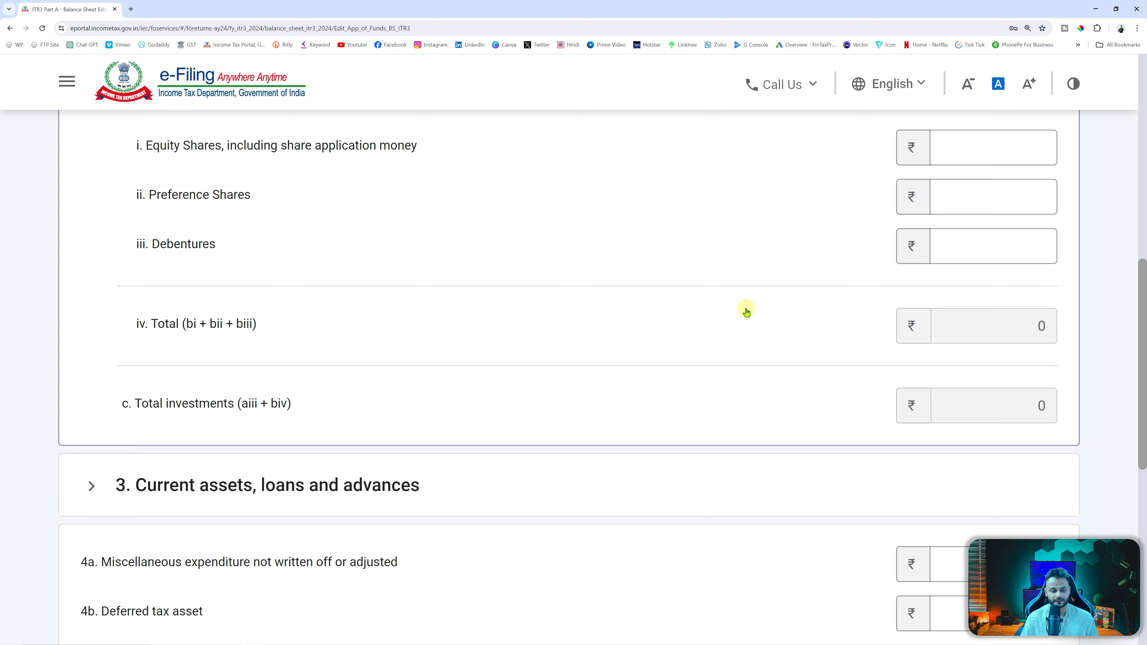
{"action": "scroll", "coordinate": [746, 311], "scroll_direction": "down", "scroll_amount": 5}
{"action": "left_click", "coordinate": [92, 128]}
Set Sundry Debtors to 236520, using the Sundry Debtors amount from the Excel Balance Sheet sheet.
{"action": "scroll", "coordinate": [190, 189], "scroll_direction": "down", "scroll_amount": 10}
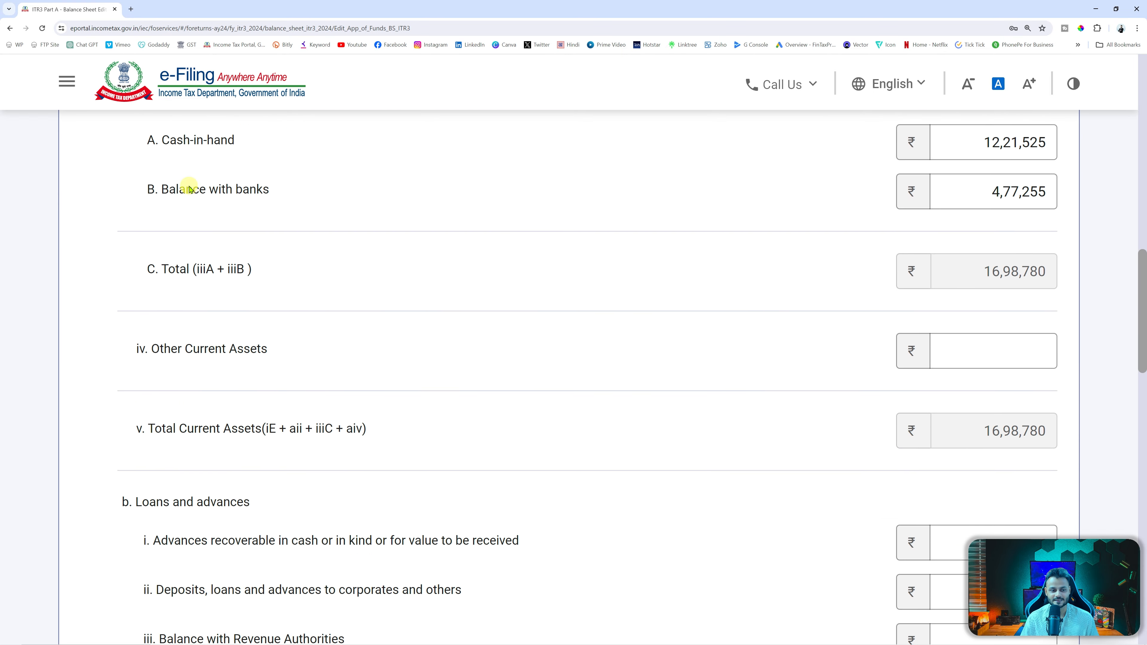
{"action": "scroll", "coordinate": [190, 188], "scroll_direction": "down", "scroll_amount": 2}
{"action": "scroll", "coordinate": [598, 305], "scroll_direction": "up", "scroll_amount": 6}
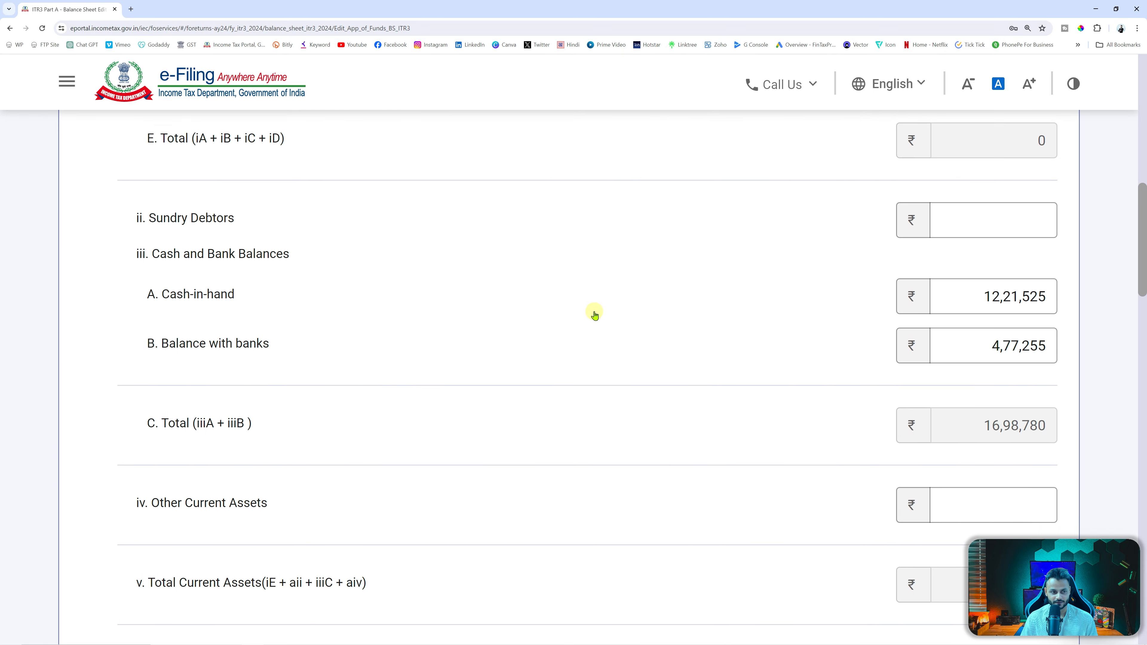
{"action": "left_click", "coordinate": [939, 225]}
{"action": "key", "text": "alt+Tab"}
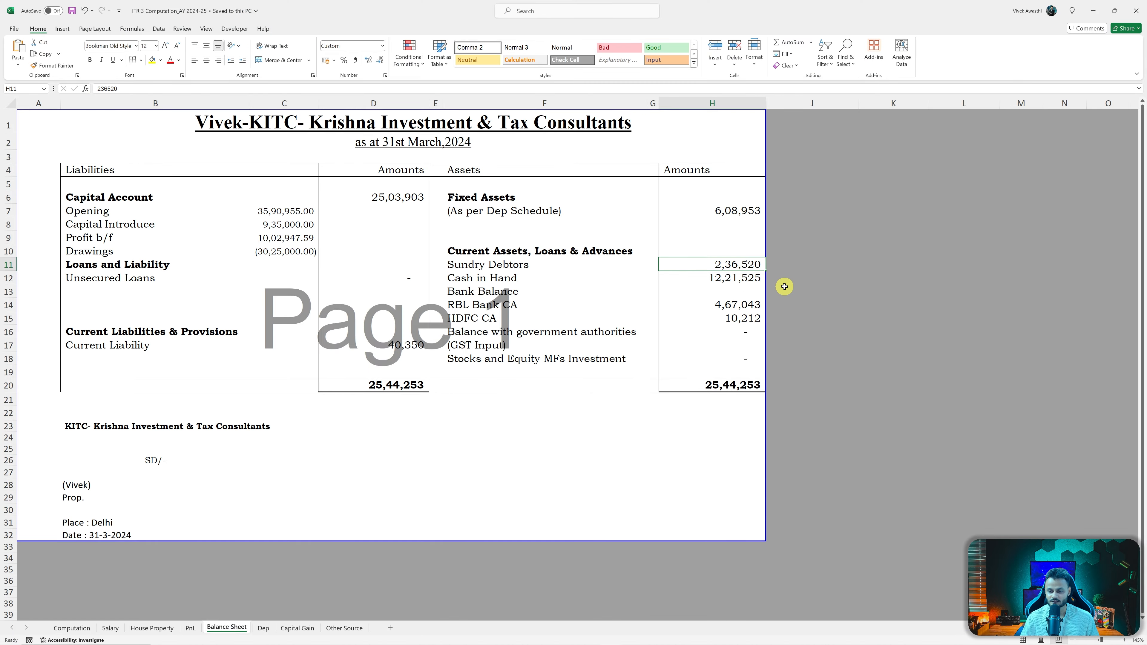
{"action": "key", "text": "alt+Tab"}
{"action": "type", "text": "236520"}
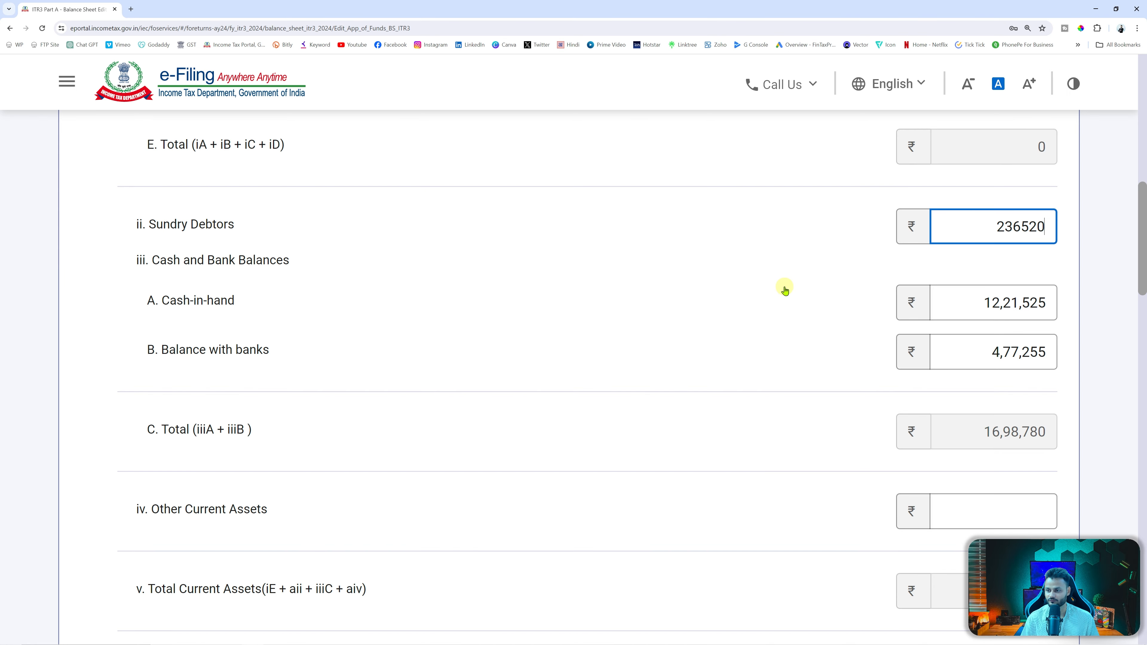
{"action": "left_click", "coordinate": [788, 288]}
Check the total application of funds and save the edited Application of Funds details.
{"action": "scroll", "coordinate": [764, 285], "scroll_direction": "down", "scroll_amount": 15}
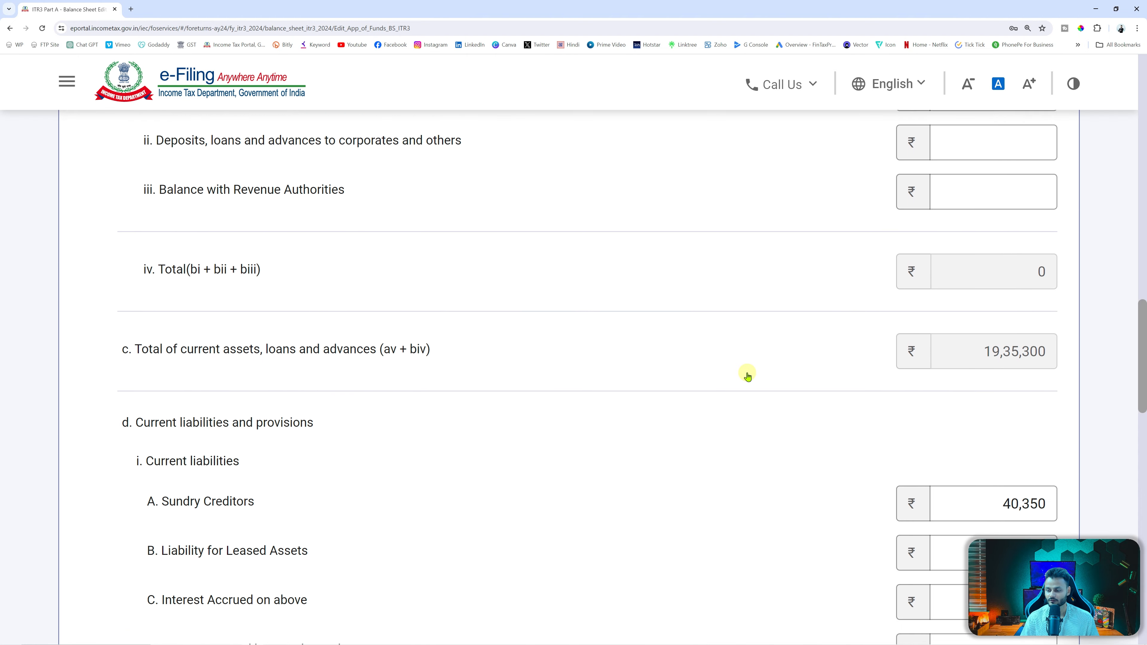
{"action": "scroll", "coordinate": [750, 379], "scroll_direction": "down", "scroll_amount": 12}
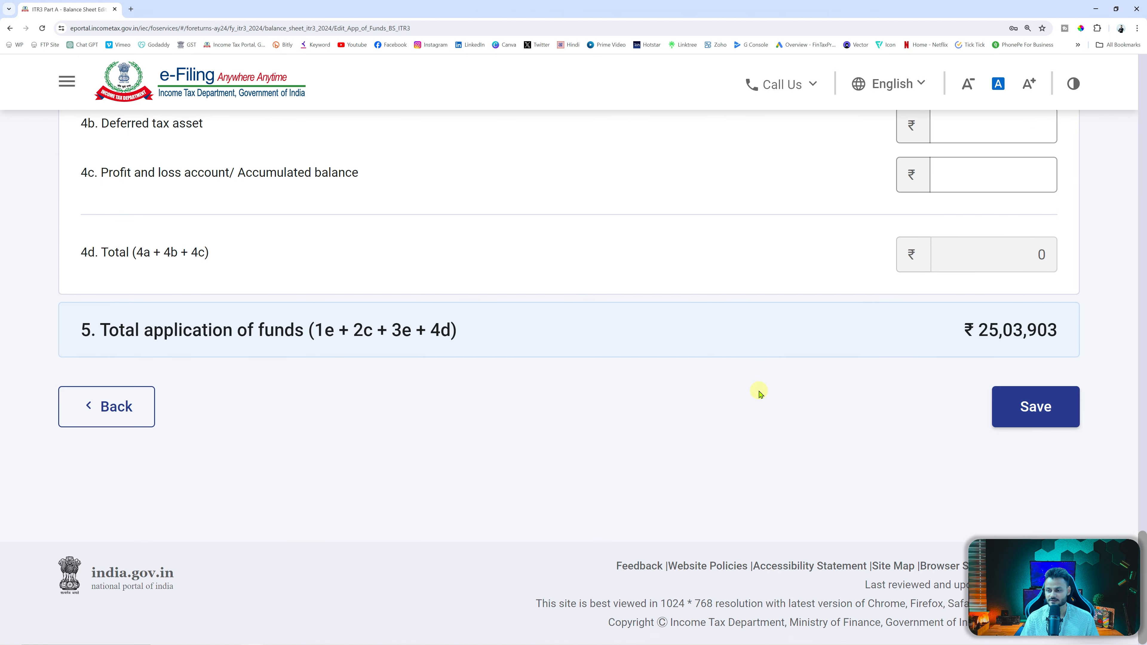
{"action": "left_click", "coordinate": [1050, 407]}
Collapse the Sources of Funds details and compare its total with Application of Funds and the Excel Balance Sheet sheet.
{"action": "scroll", "coordinate": [797, 423], "scroll_direction": "down", "scroll_amount": 6}
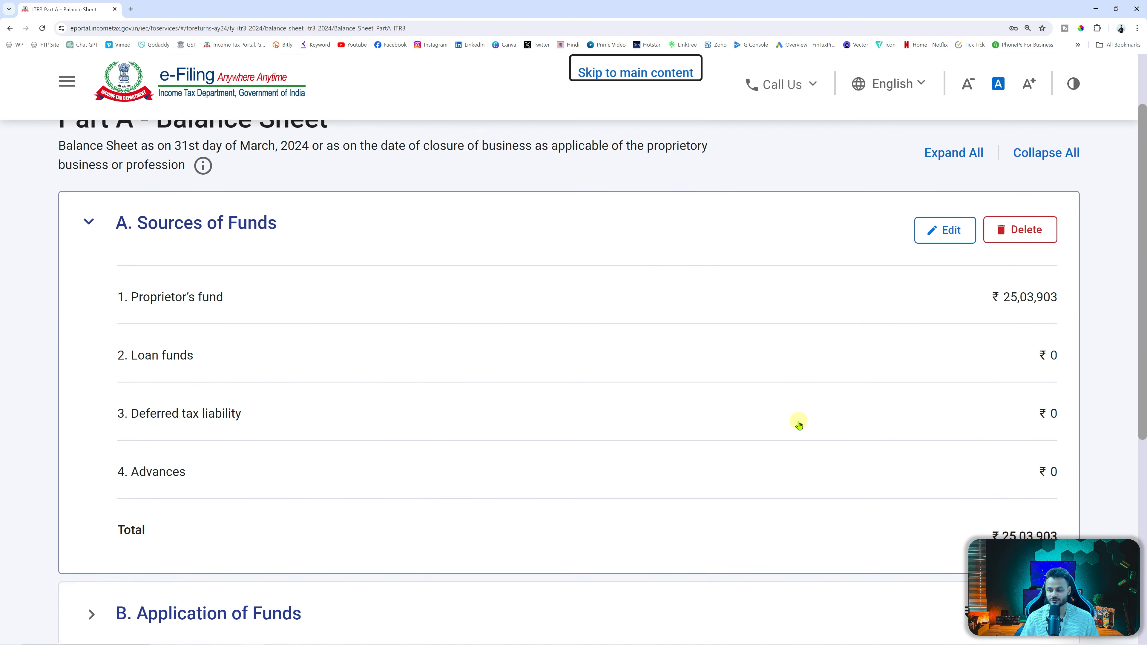
{"action": "scroll", "coordinate": [799, 425], "scroll_direction": "up", "scroll_amount": 3}
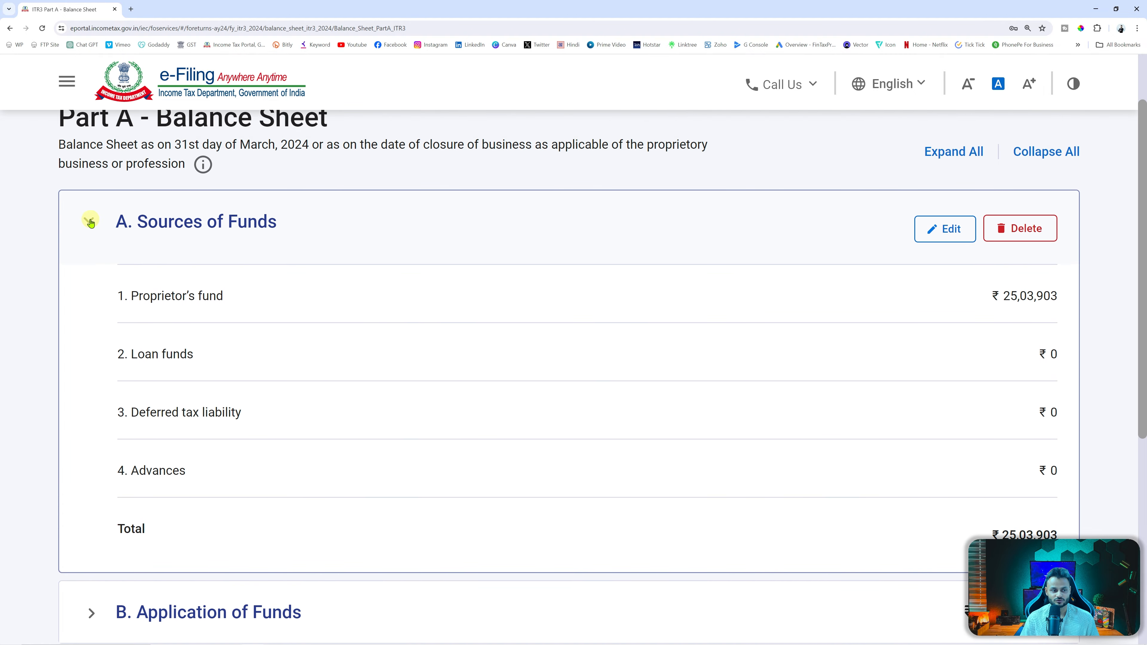
{"action": "left_click", "coordinate": [90, 221]}
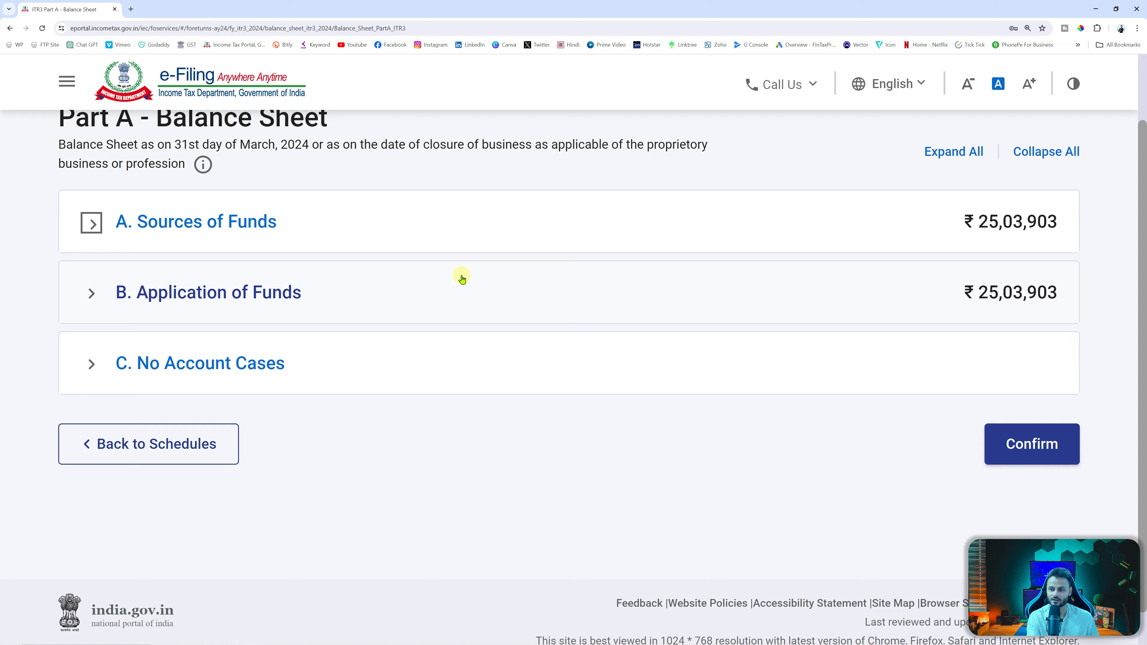
{"action": "key", "text": "alt+Tab"}
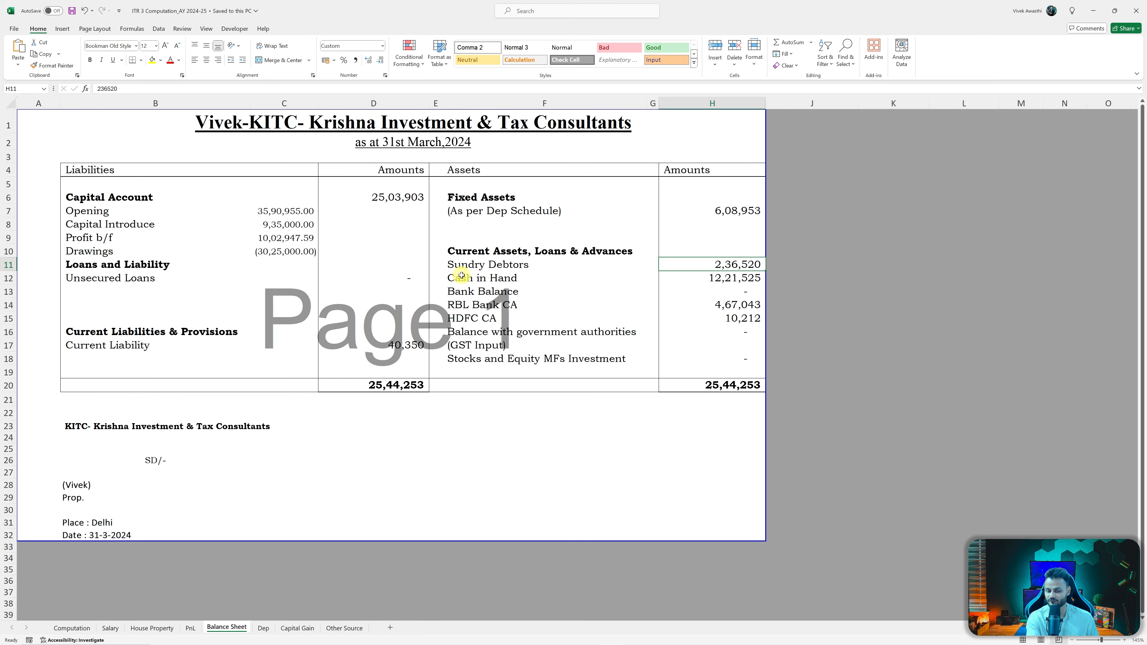
{"action": "key", "text": "alt+Tab"}
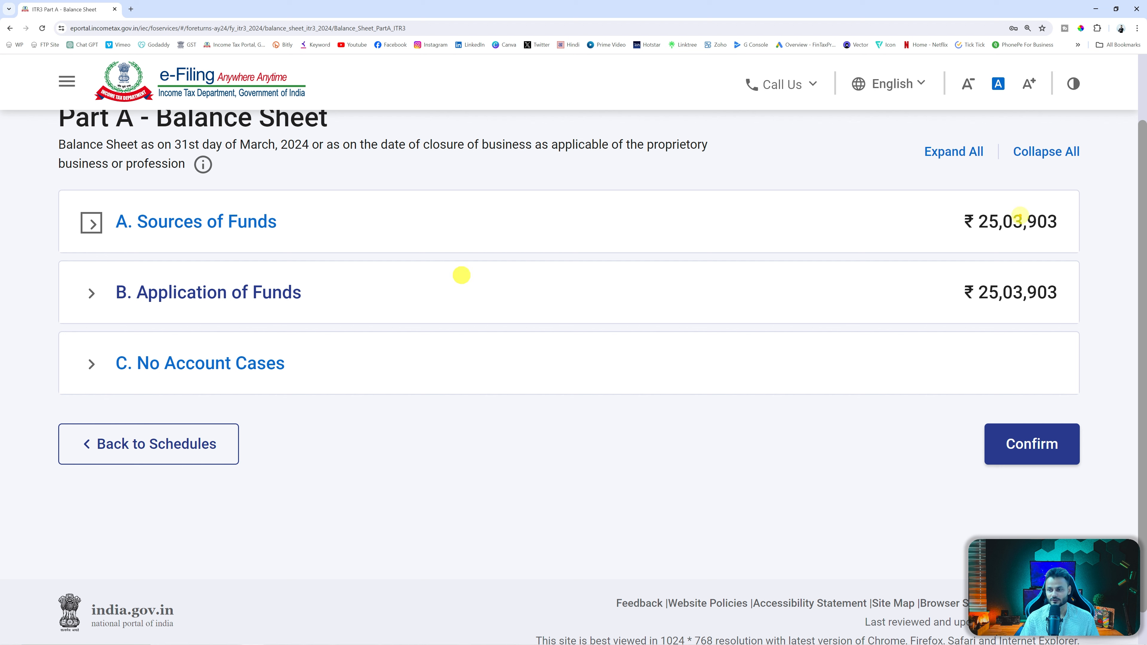
{"action": "mouse_move", "coordinate": [951, 193]}
{"action": "left_mouse_down"}
{"action": "mouse_move", "coordinate": [996, 224]}
{"action": "mouse_move", "coordinate": [1085, 246]}
{"action": "left_mouse_up"}
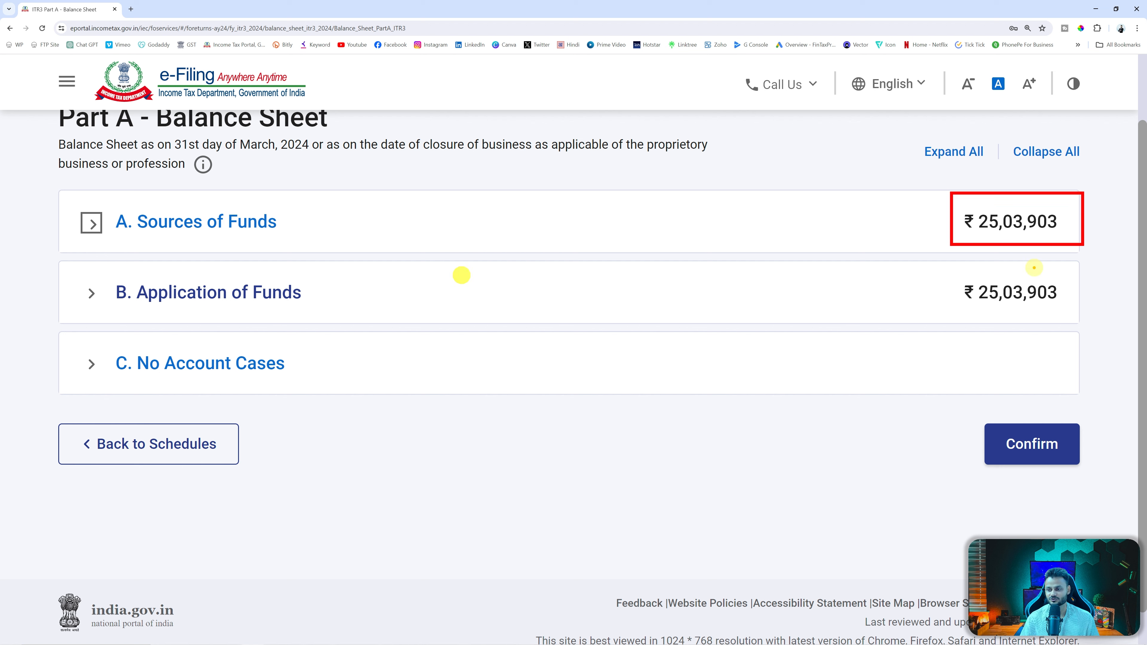
Confirm the Part A - Balance Sheet schedule with its matching fund totals and accept the notice about Items 1-5.
{"action": "left_click_drag", "start_coordinate": [942, 267], "coordinate": [1078, 315]}
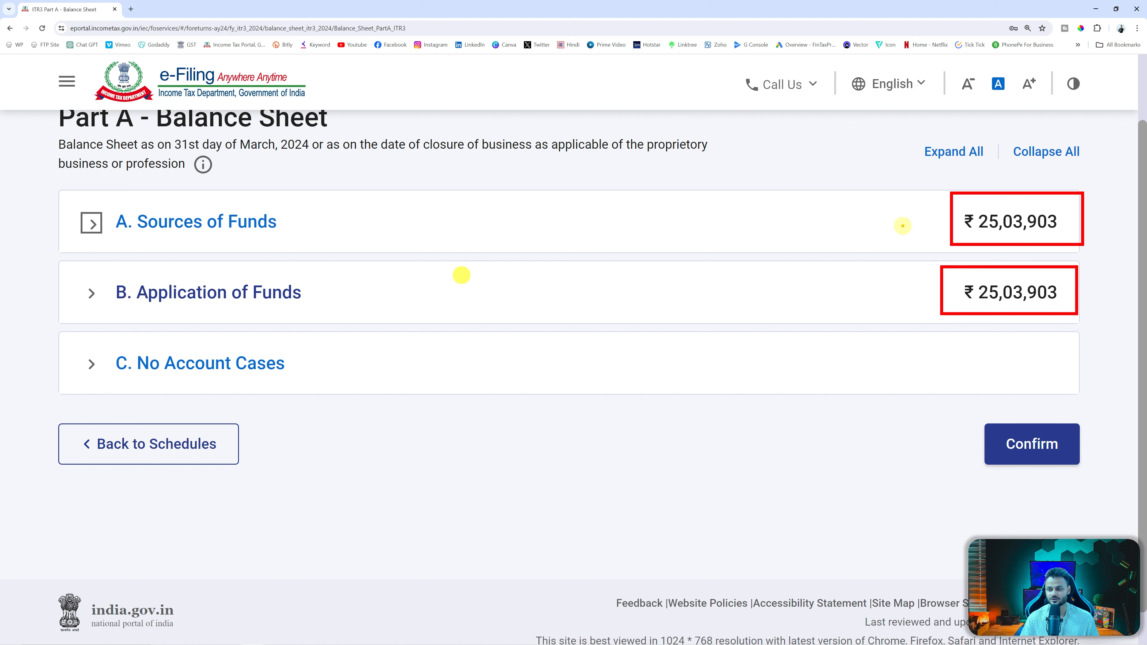
{"action": "left_click_drag", "start_coordinate": [920, 229], "coordinate": [948, 176]}
{"action": "mouse_move", "coordinate": [922, 299]}
{"action": "left_mouse_down"}
{"action": "mouse_move", "coordinate": [899, 285]}
{"action": "mouse_move", "coordinate": [985, 225]}
{"action": "left_mouse_up"}
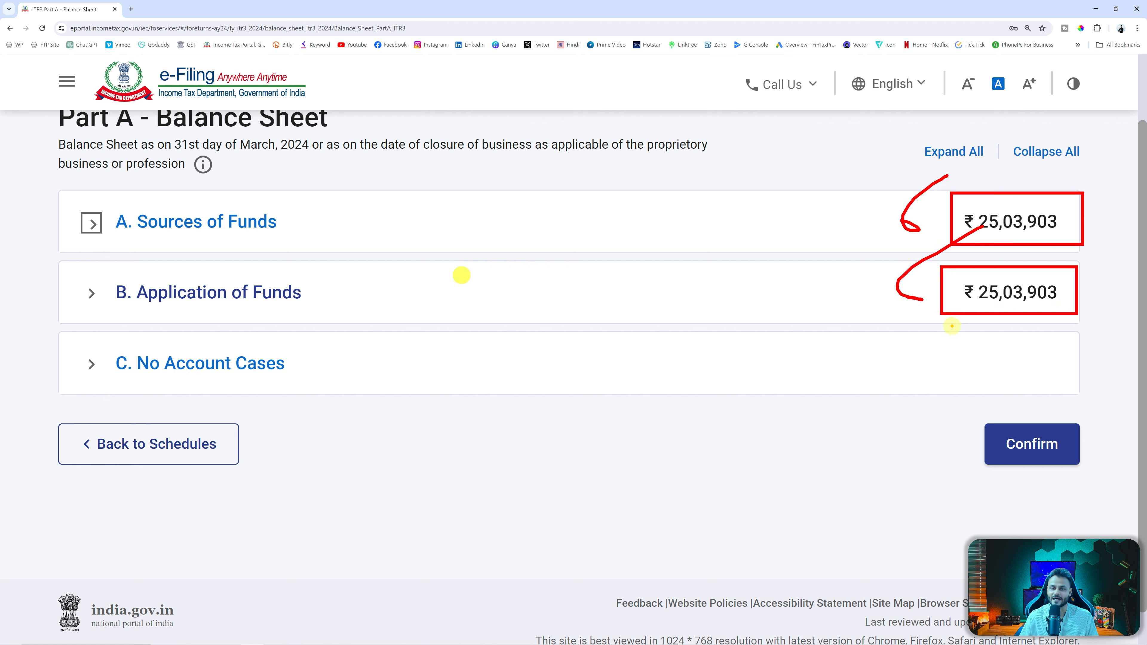
{"action": "left_click", "coordinate": [1045, 461]}
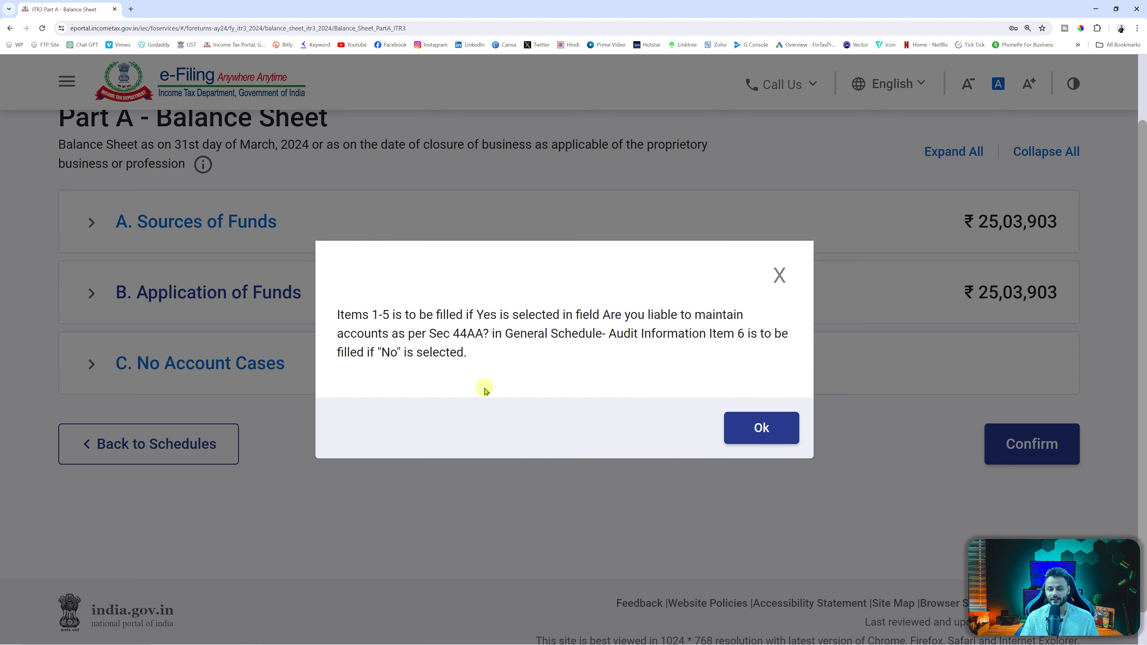
{"action": "left_click", "coordinate": [789, 427]}
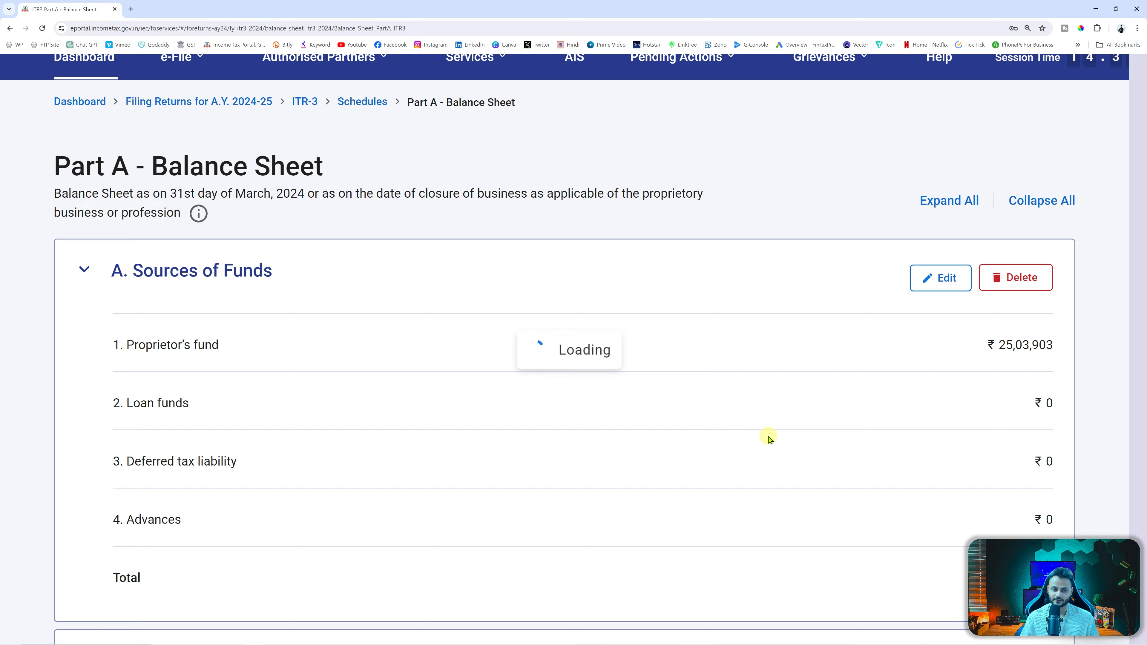
Open the Part A - Manufacturing Account schedule and confirm it without entering any amounts.
{"action": "scroll", "coordinate": [678, 443], "scroll_direction": "down", "scroll_amount": 3}
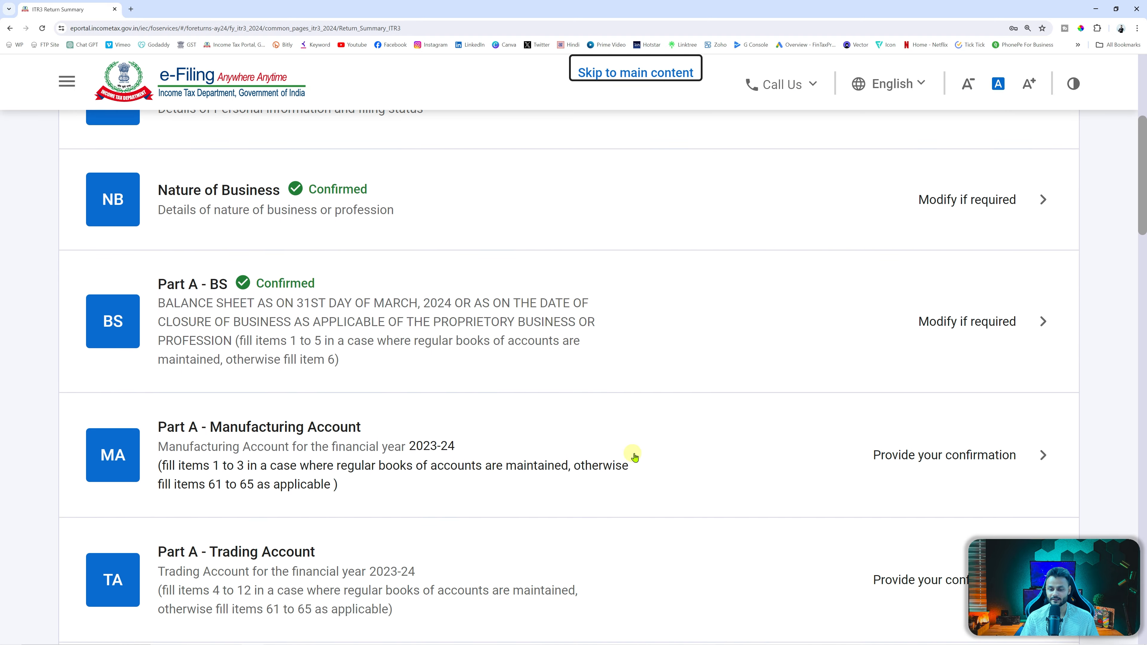
{"action": "left_click", "coordinate": [677, 455]}
{"action": "scroll", "coordinate": [684, 453], "scroll_direction": "down", "scroll_amount": 10}
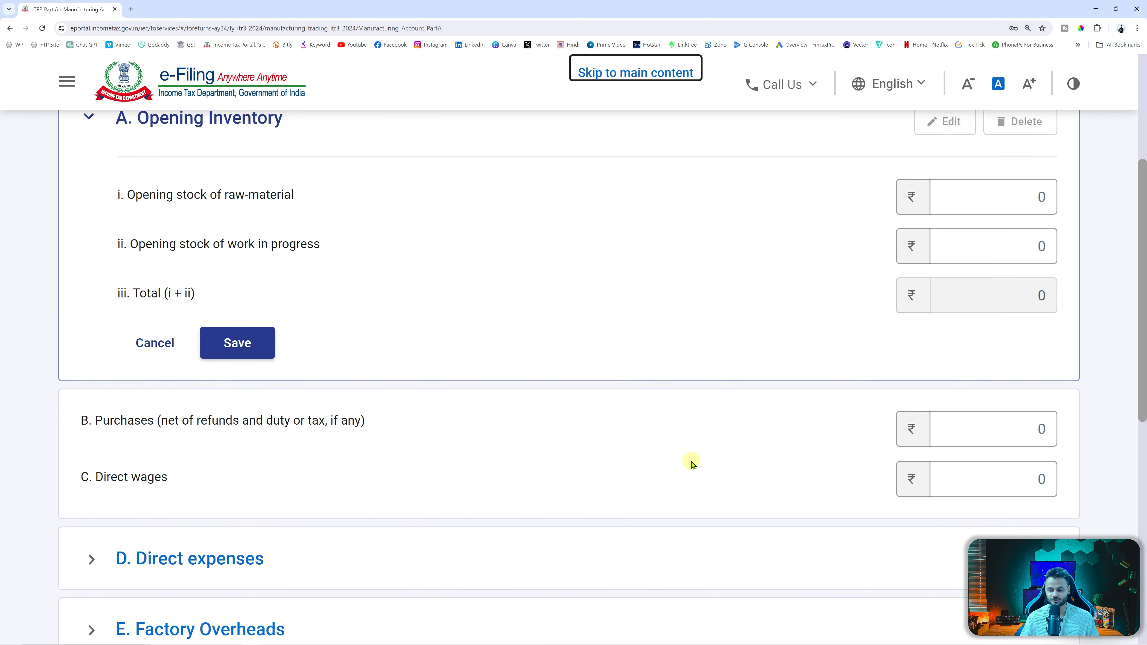
{"action": "scroll", "coordinate": [710, 449], "scroll_direction": "down", "scroll_amount": 2}
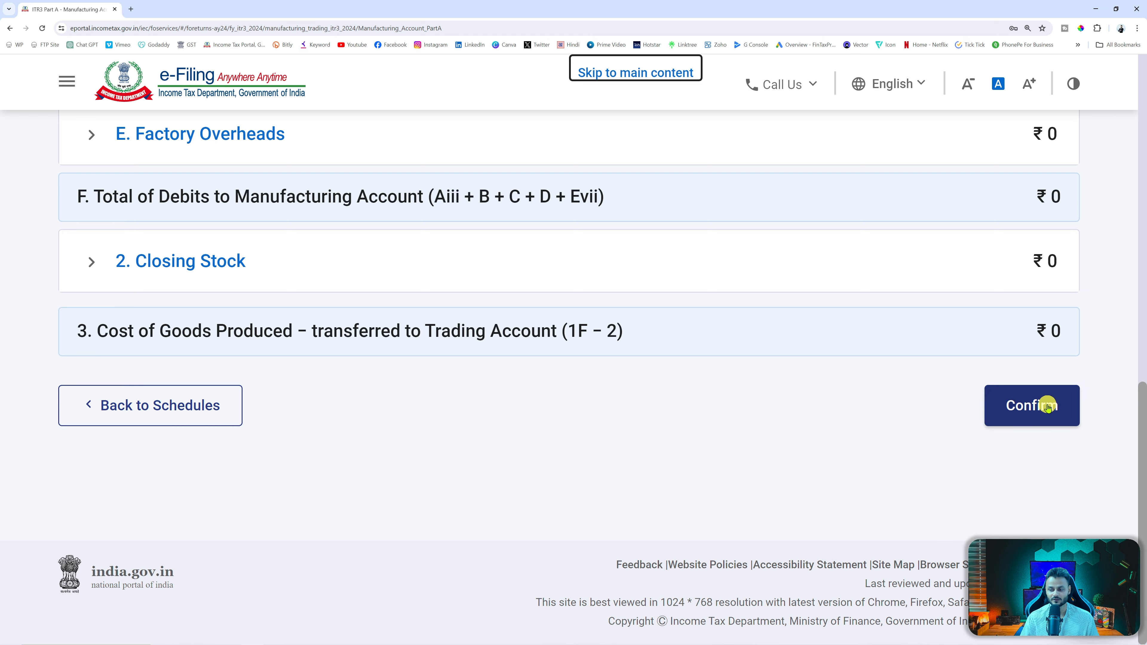
{"action": "left_click", "coordinate": [1033, 404]}
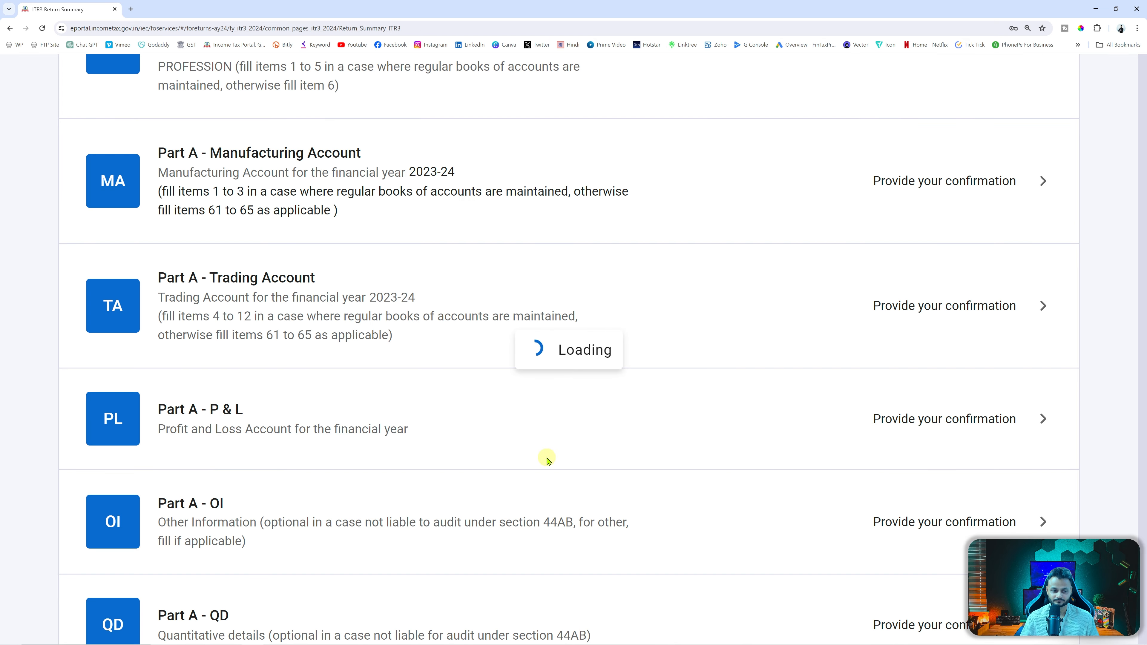
Open the Part A - Trading Account schedule and start adding details under Revenue from operations.
{"action": "scroll", "coordinate": [554, 488], "scroll_direction": "down", "scroll_amount": 3}
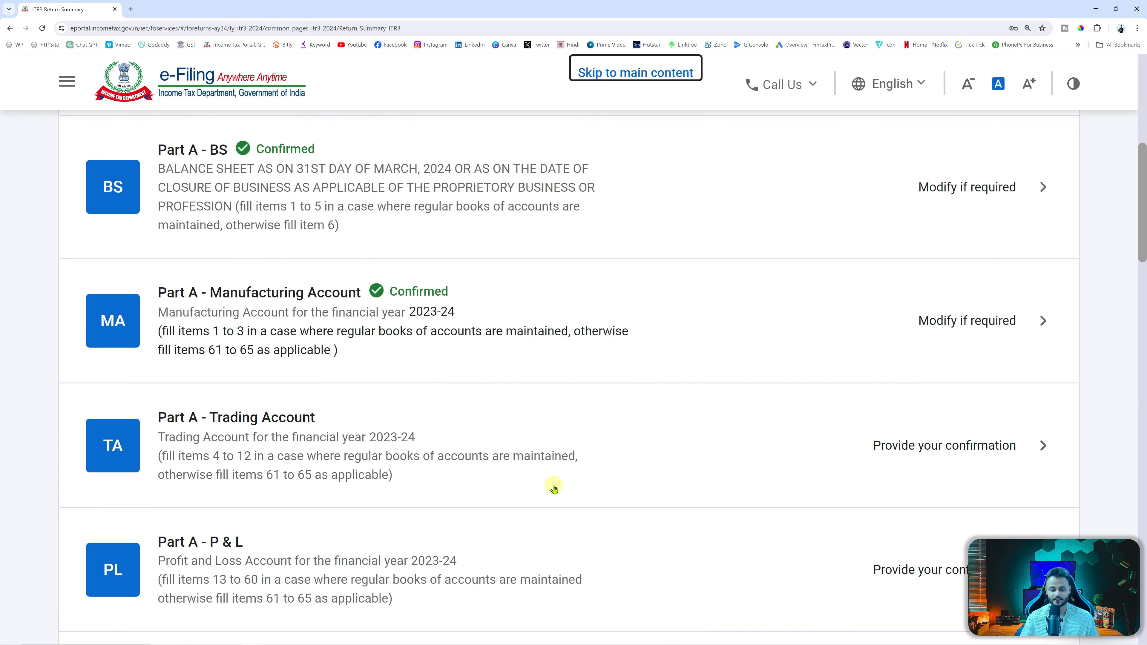
{"action": "left_click", "coordinate": [701, 459]}
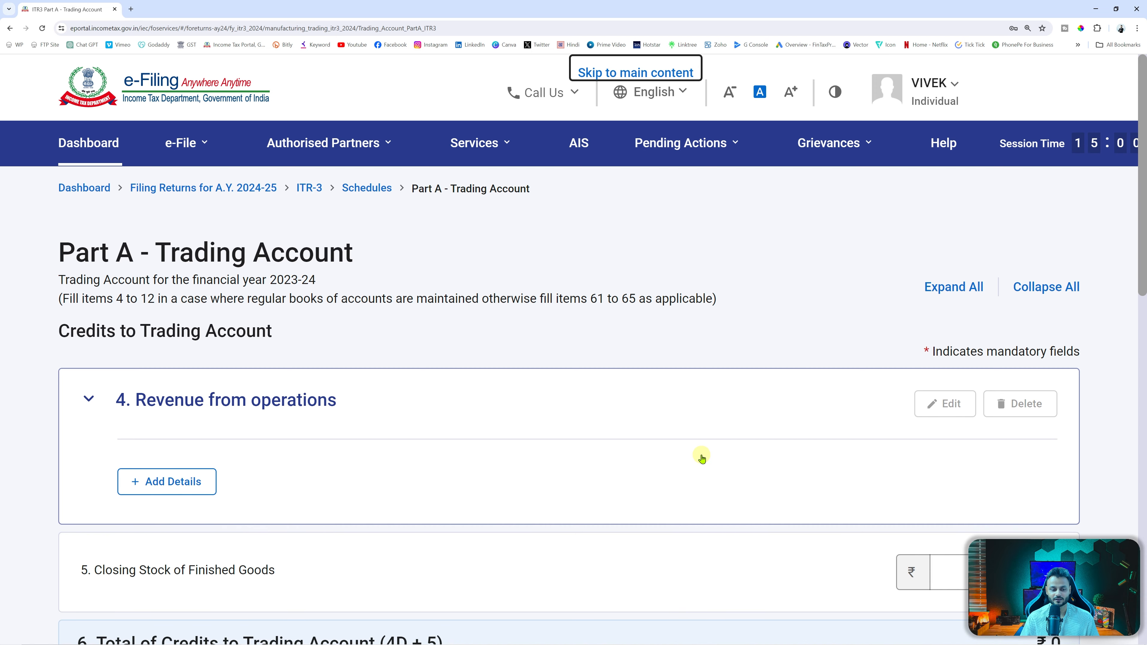
{"action": "scroll", "coordinate": [701, 458], "scroll_direction": "down", "scroll_amount": 3}
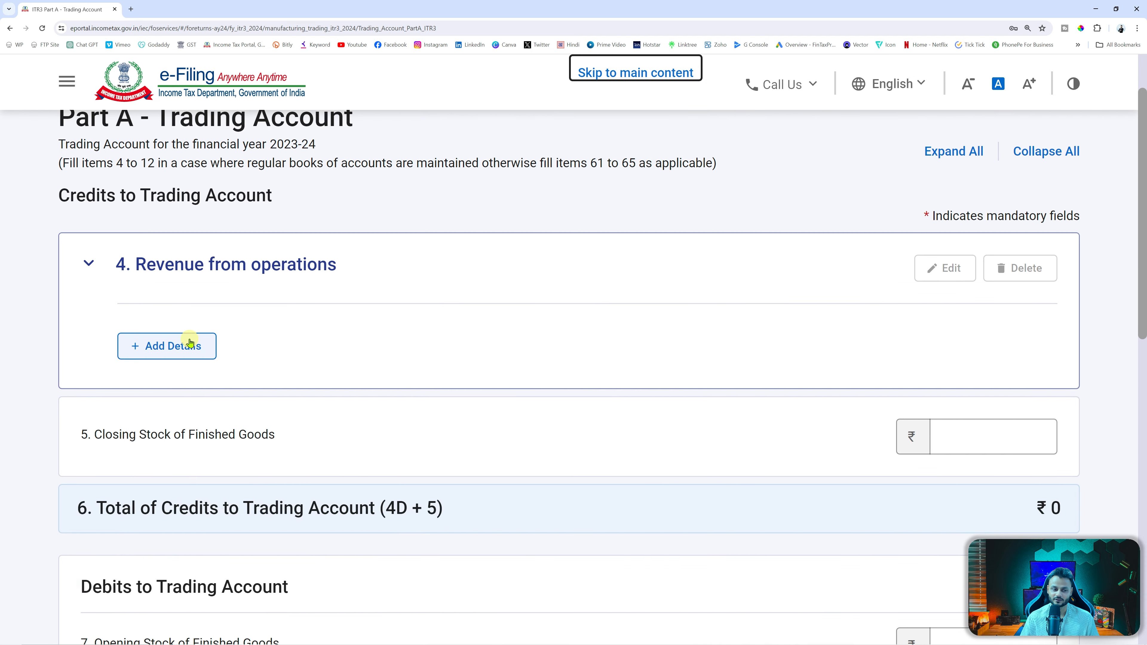
{"action": "left_click", "coordinate": [190, 343]}
{"action": "left_click", "coordinate": [448, 391]}
Switch to Excel, look up Gross Revenue on the PnL sheet, and return to the e-Filing portal.
{"action": "key", "text": "alt+Tab"}
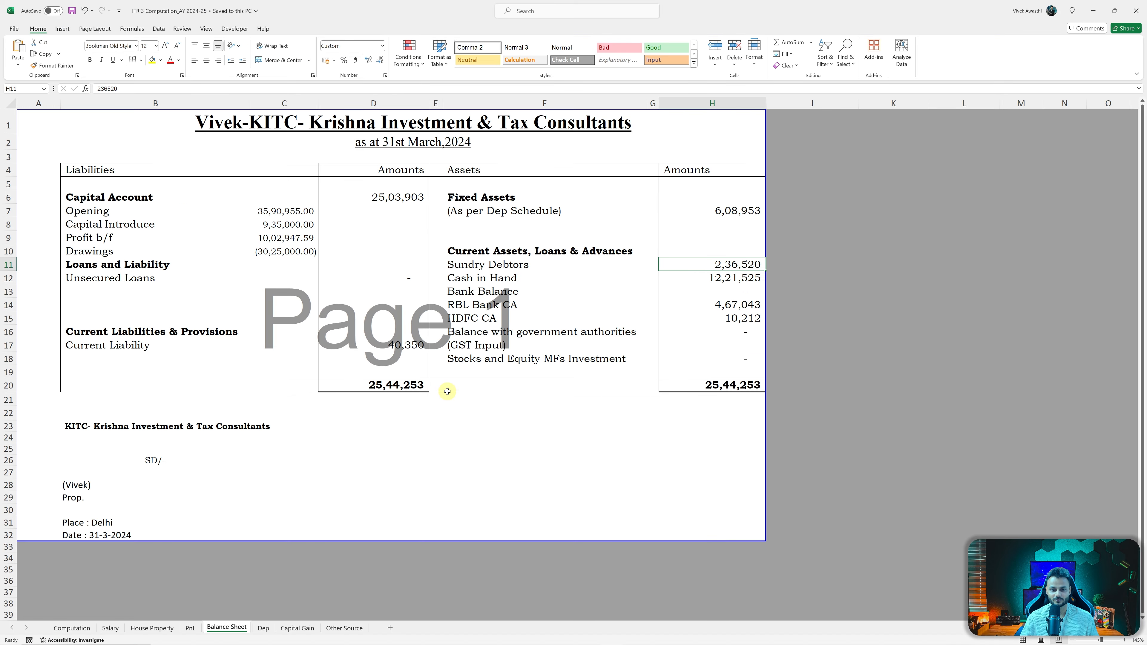
{"action": "left_click", "coordinate": [198, 627]}
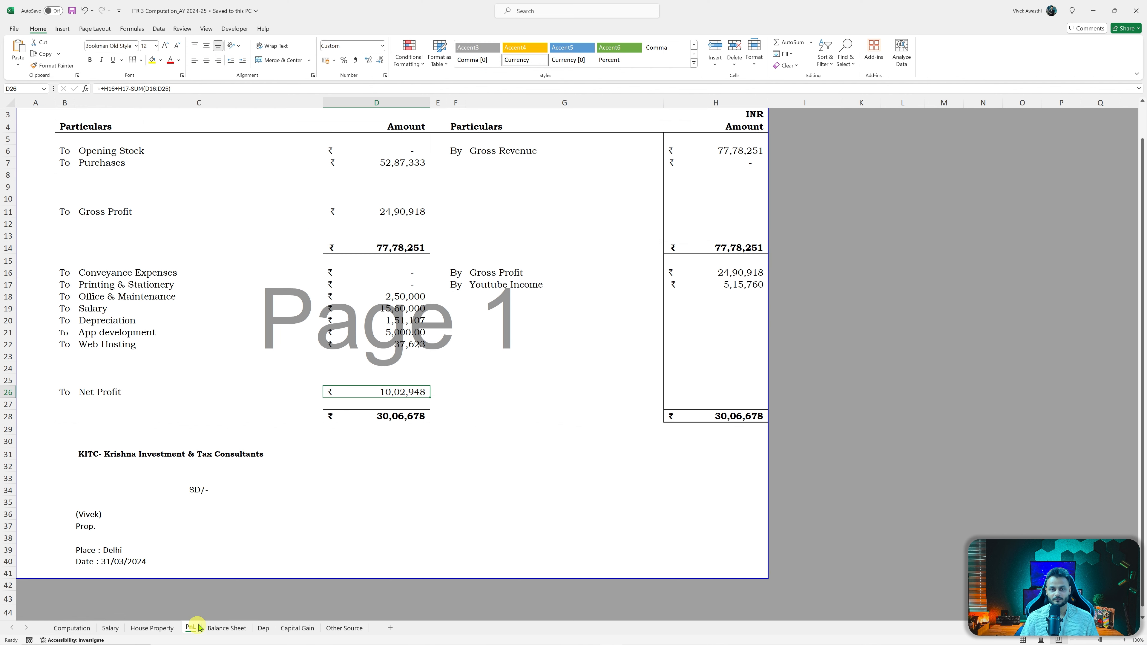
{"action": "scroll", "coordinate": [562, 256], "scroll_direction": "up", "scroll_amount": 1}
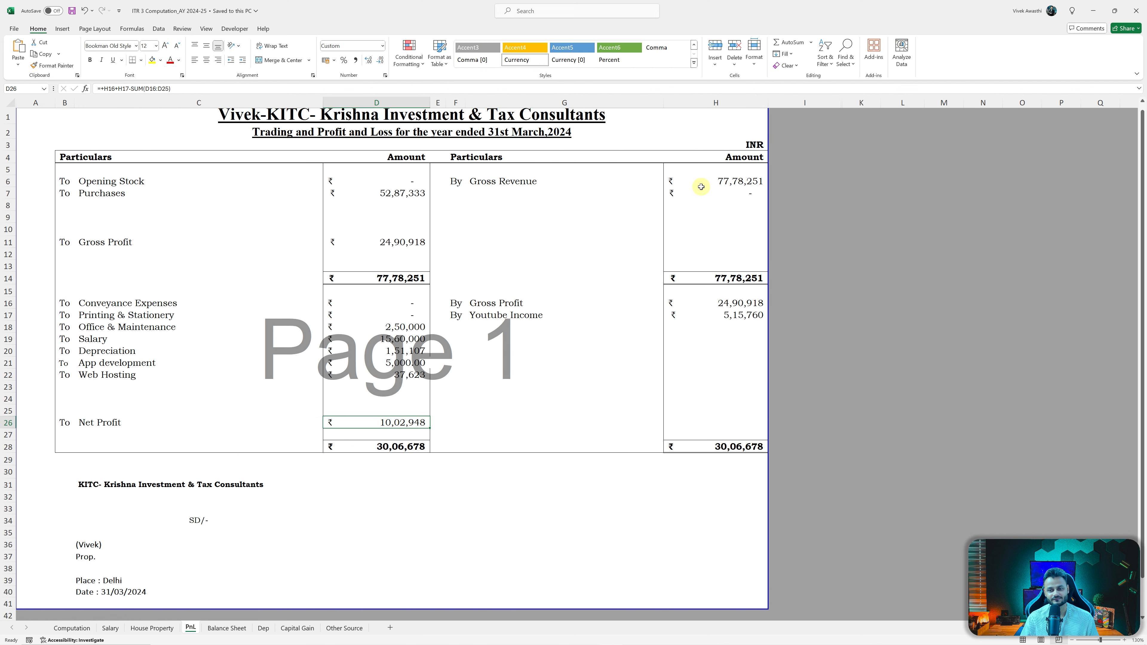
{"action": "key", "text": "alt+Tab"}
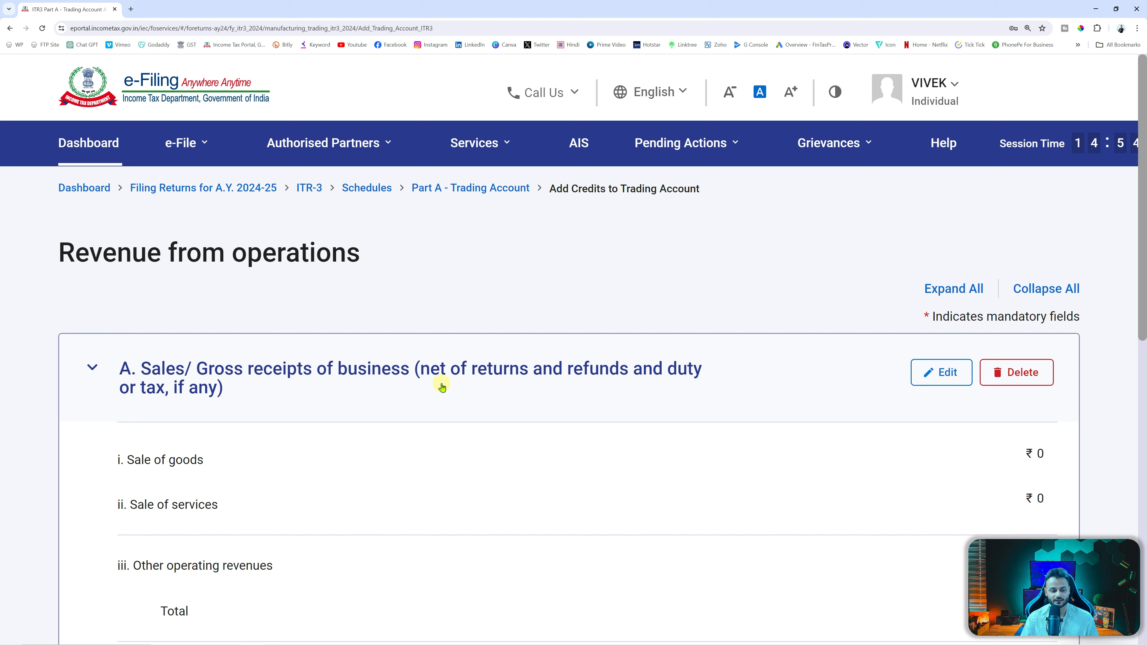
Open Sales/Gross receipts of business for editing and enter 777251 as Sale of services, consulting Gross Revenue on the Excel PnL sheet.
{"action": "left_click", "coordinate": [930, 392]}
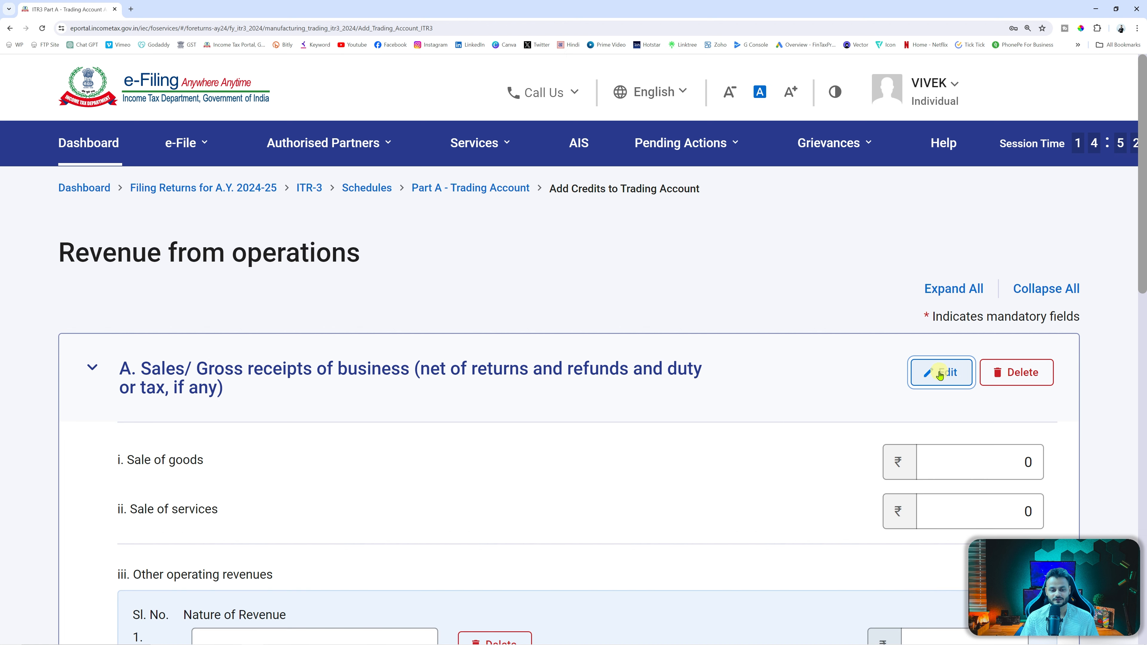
{"action": "scroll", "coordinate": [216, 354], "scroll_direction": "down", "scroll_amount": 3}
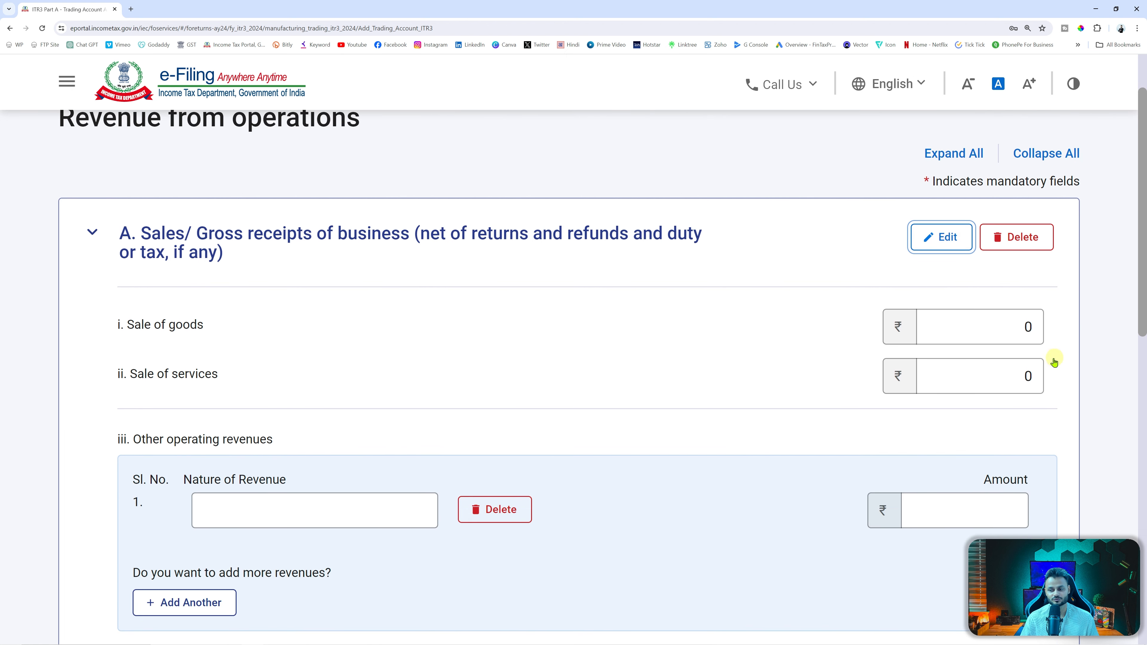
{"action": "key", "text": "alt+Tab"}
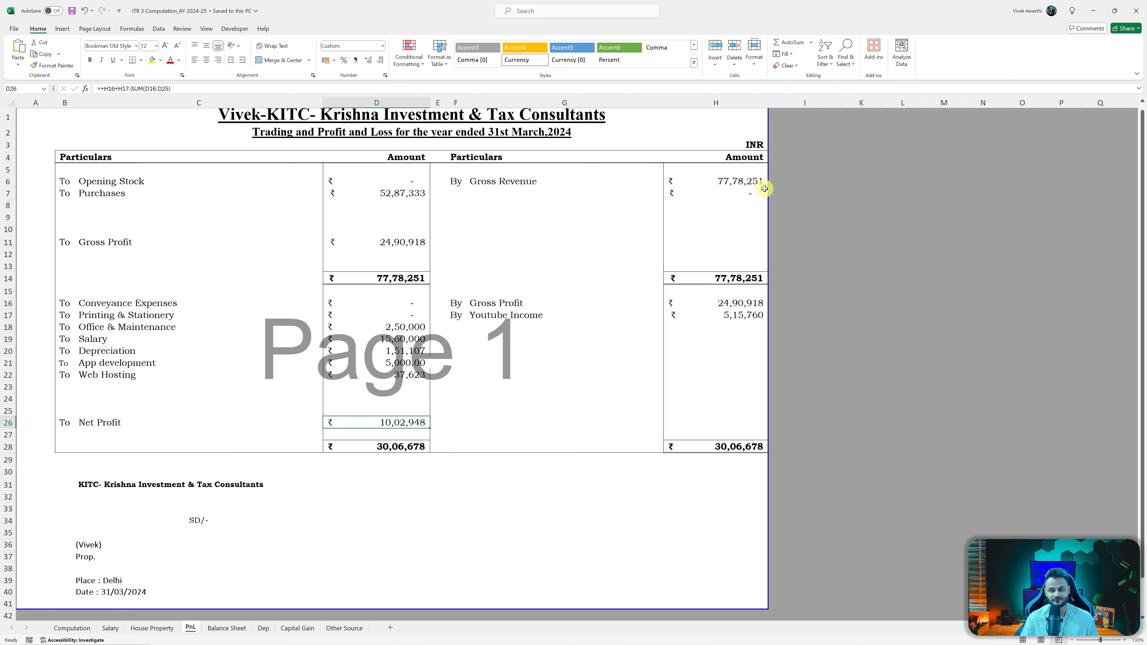
{"action": "key", "text": "alt+Tab"}
{"action": "left_click", "coordinate": [1022, 380]}
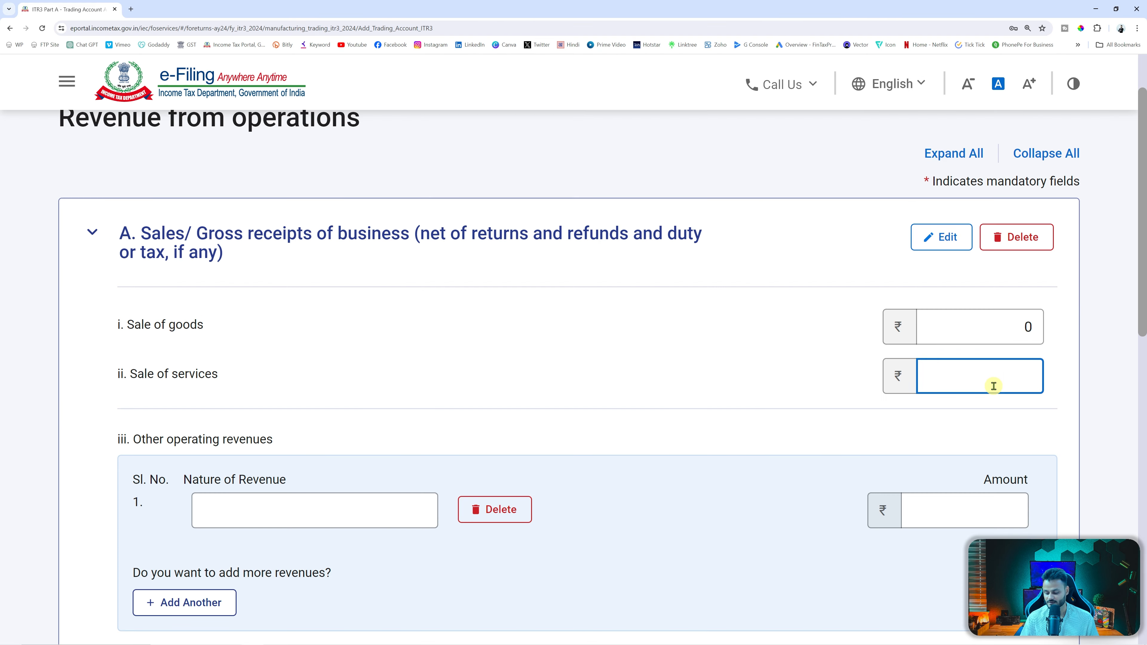
{"action": "type", "text": "77"}
{"action": "key", "text": "alt+Tab"}
{"action": "key", "text": "alt+Tab"}
{"action": "type", "text": "7"}
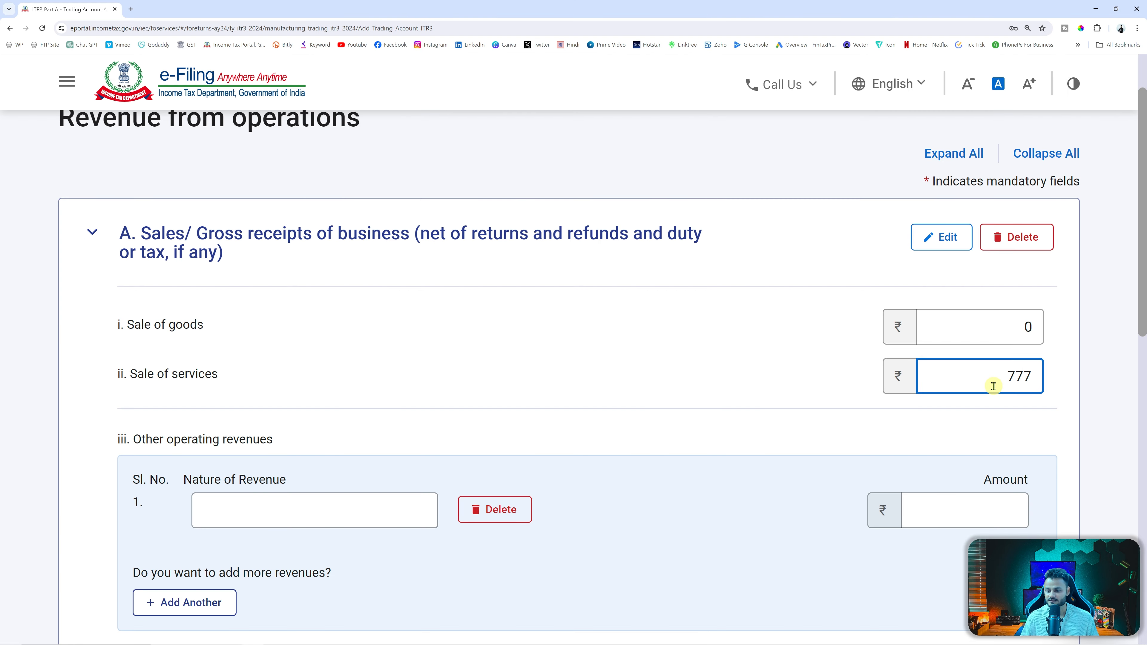
{"action": "type", "text": ",251"}
{"action": "left_click", "coordinate": [723, 449]}
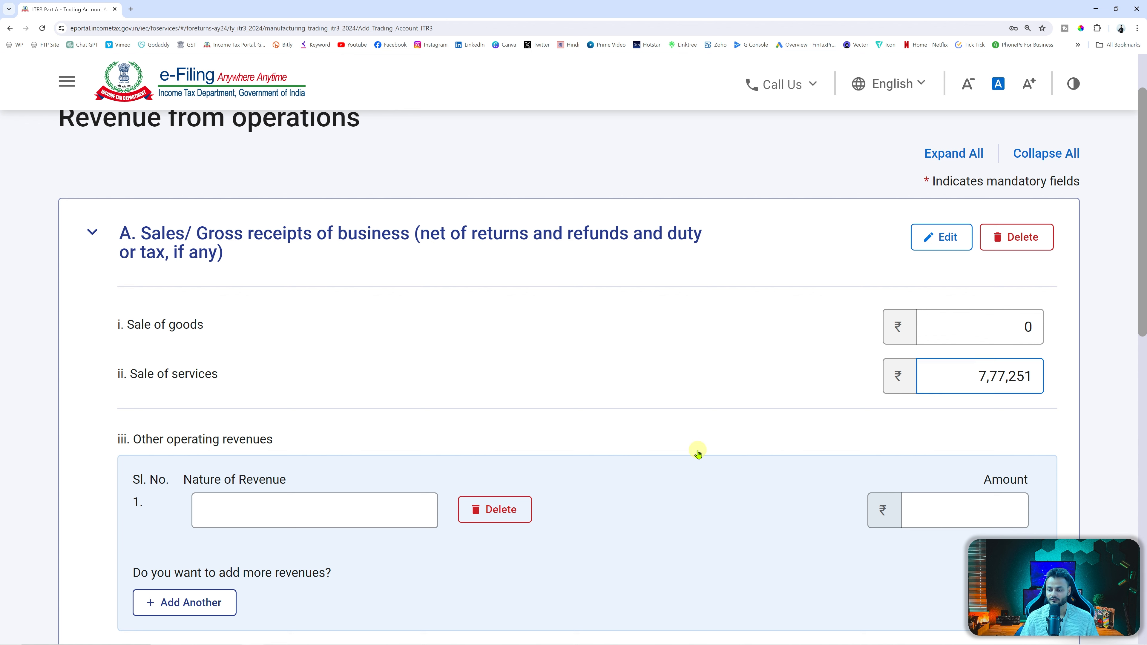
Check the sales total against the Excel PnL sheet and correct Sale of services to 7778251.
{"action": "scroll", "coordinate": [711, 402], "scroll_direction": "down", "scroll_amount": 3}
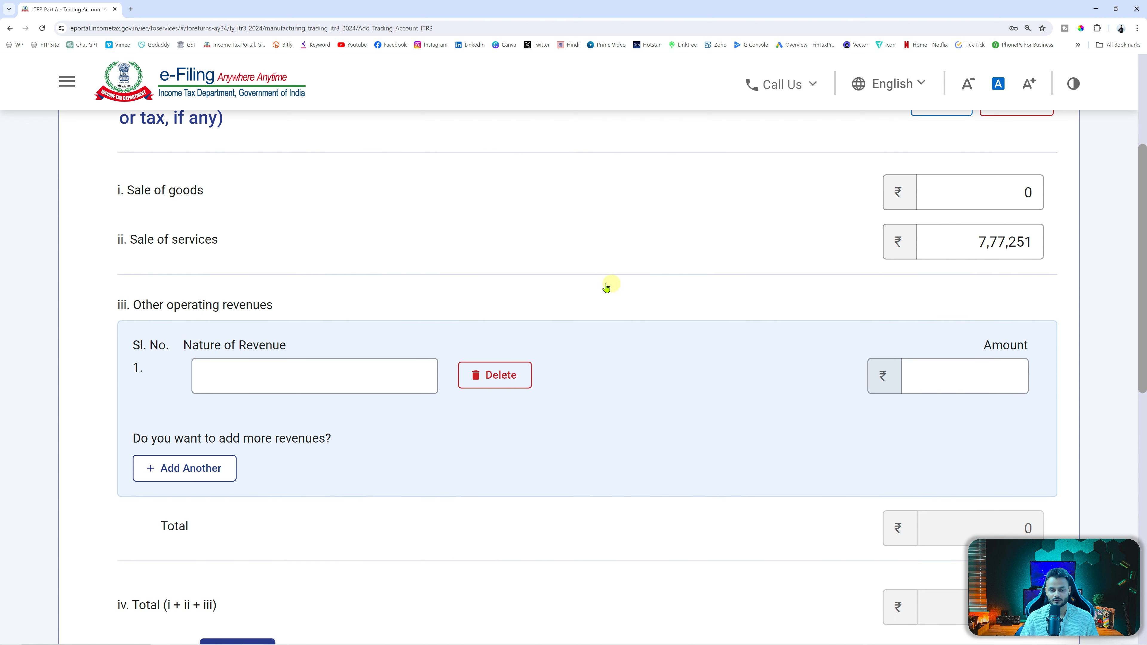
{"action": "scroll", "coordinate": [648, 357], "scroll_direction": "down", "scroll_amount": 5}
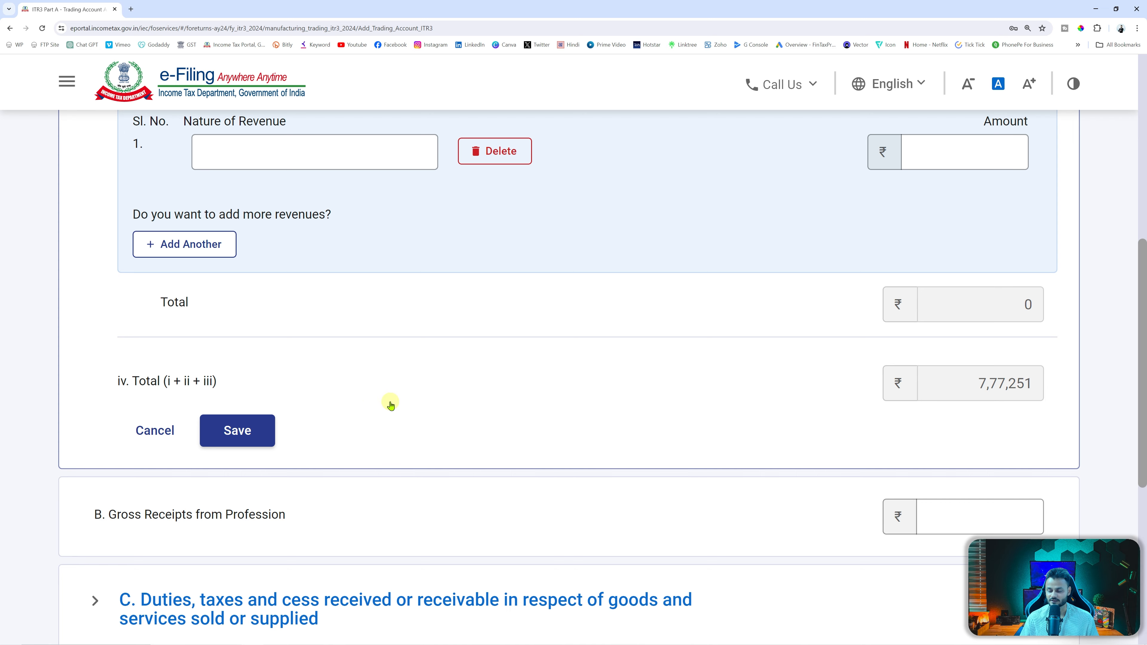
{"action": "key", "text": "alt+Tab"}
{"action": "key", "text": "alt+Tab"}
{"action": "scroll", "coordinate": [475, 380], "scroll_direction": "up", "scroll_amount": 5}
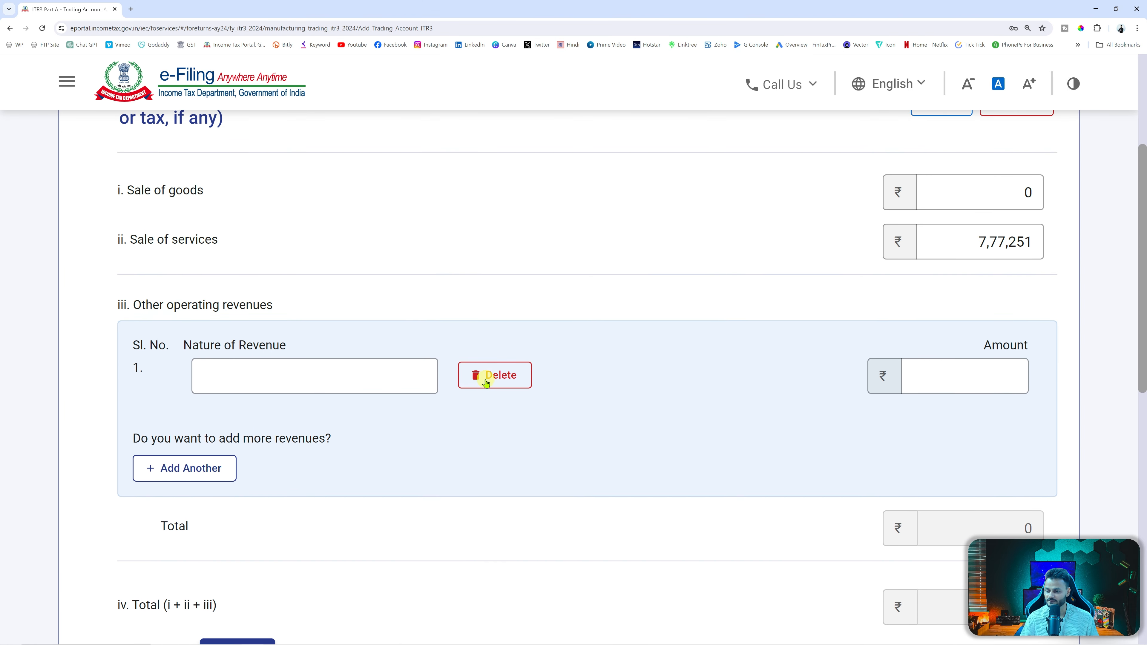
{"action": "left_click", "coordinate": [1004, 244]}
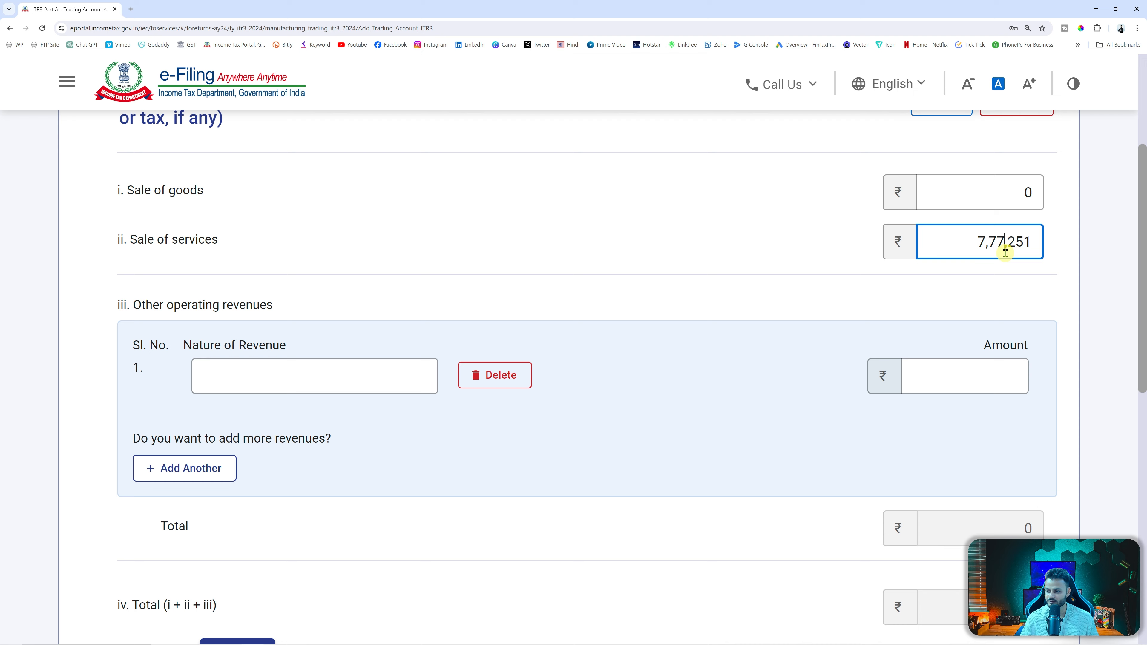
{"action": "type", "text": "8"}
{"action": "left_click", "coordinate": [731, 293]}
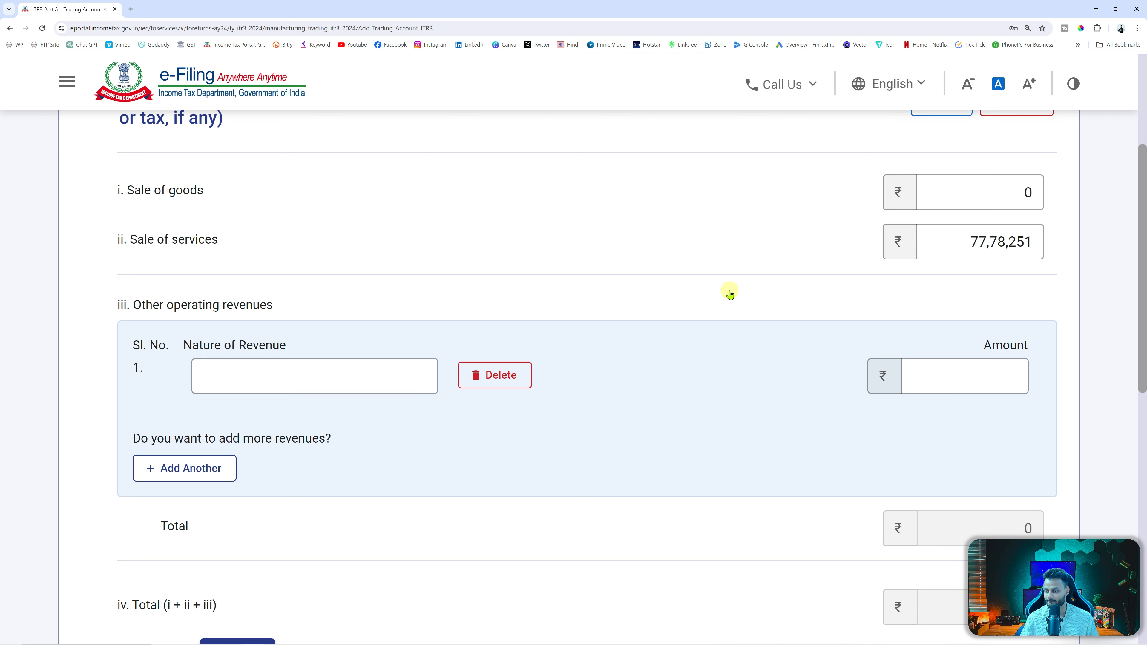
Recheck Gross Revenue on the Excel PnL sheet and save the Sales/Gross receipts of business details in the portal.
{"action": "key", "text": "alt+Tab"}
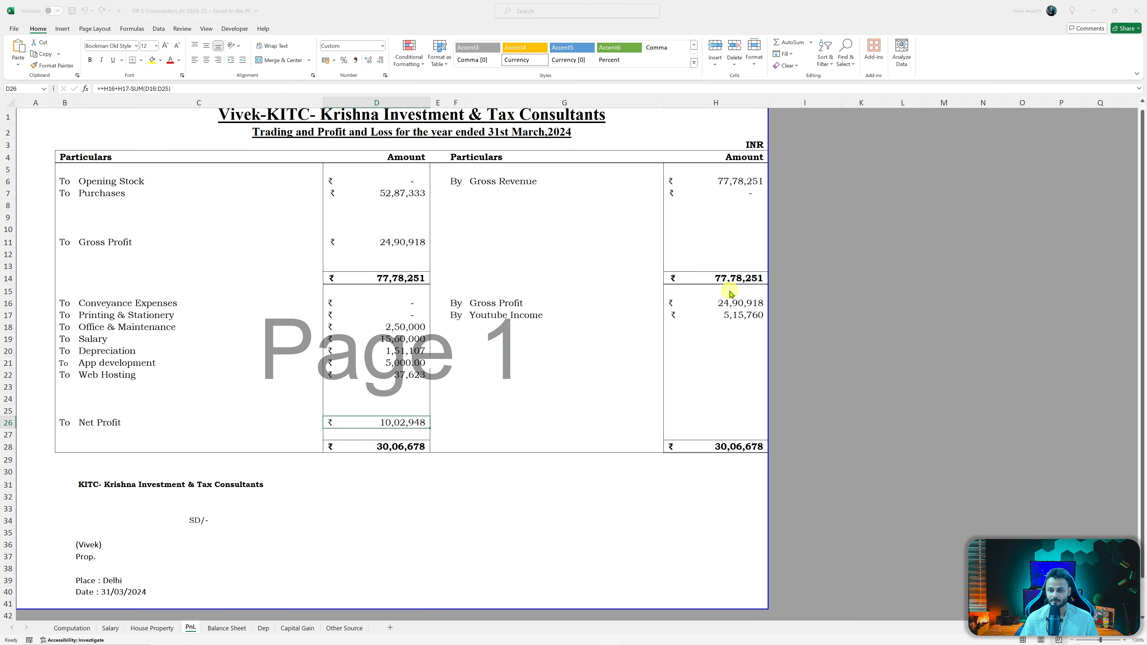
{"action": "key", "text": "alt+Tab"}
{"action": "scroll", "coordinate": [479, 366], "scroll_direction": "down", "scroll_amount": 5}
{"action": "left_click", "coordinate": [236, 387]}
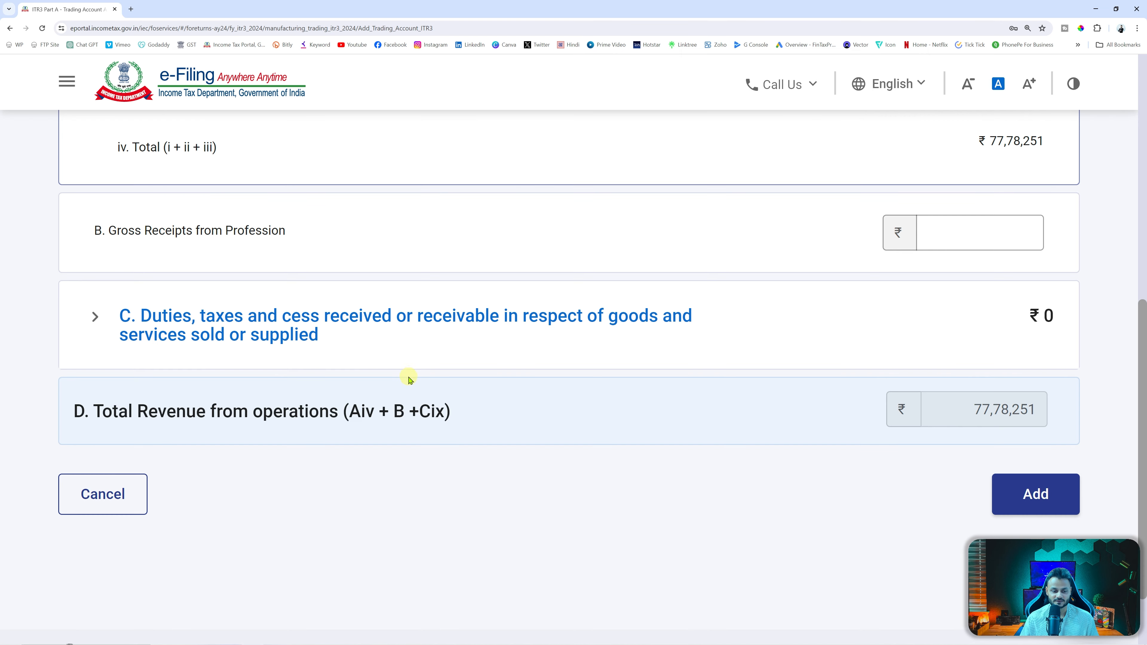
Review the saved sales receipts, Gross Receipts from Profession, the duties and taxes section, and Total Revenue from operations.
{"action": "scroll", "coordinate": [452, 369], "scroll_direction": "up", "scroll_amount": 5}
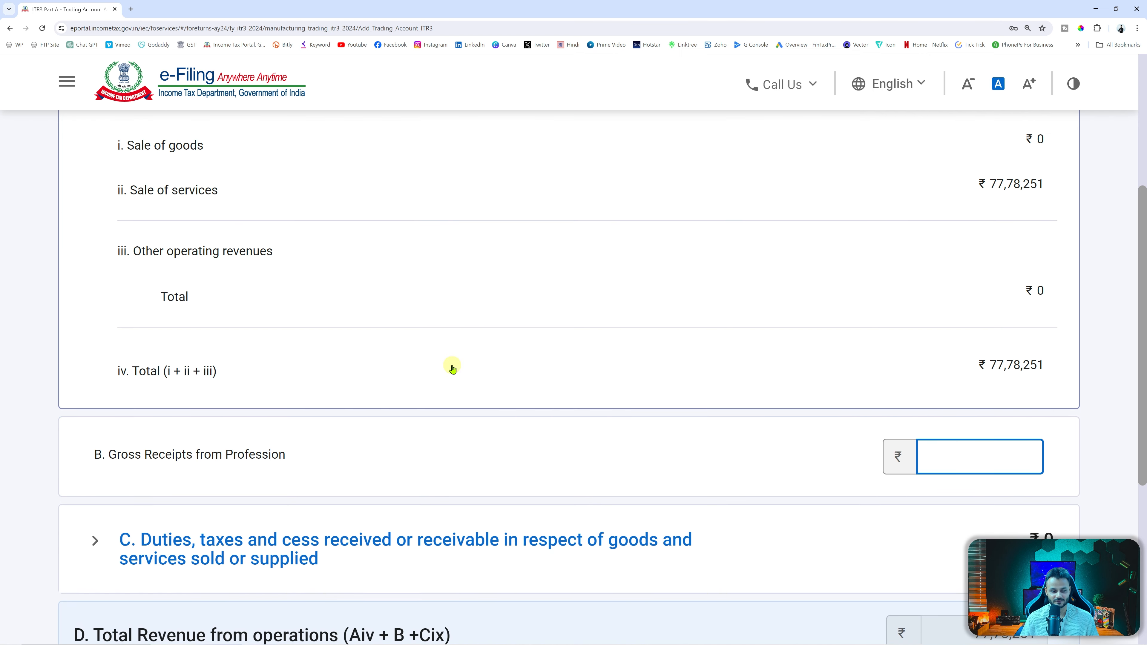
{"action": "scroll", "coordinate": [452, 367], "scroll_direction": "up", "scroll_amount": 3}
{"action": "scroll", "coordinate": [443, 375], "scroll_direction": "down", "scroll_amount": 4}
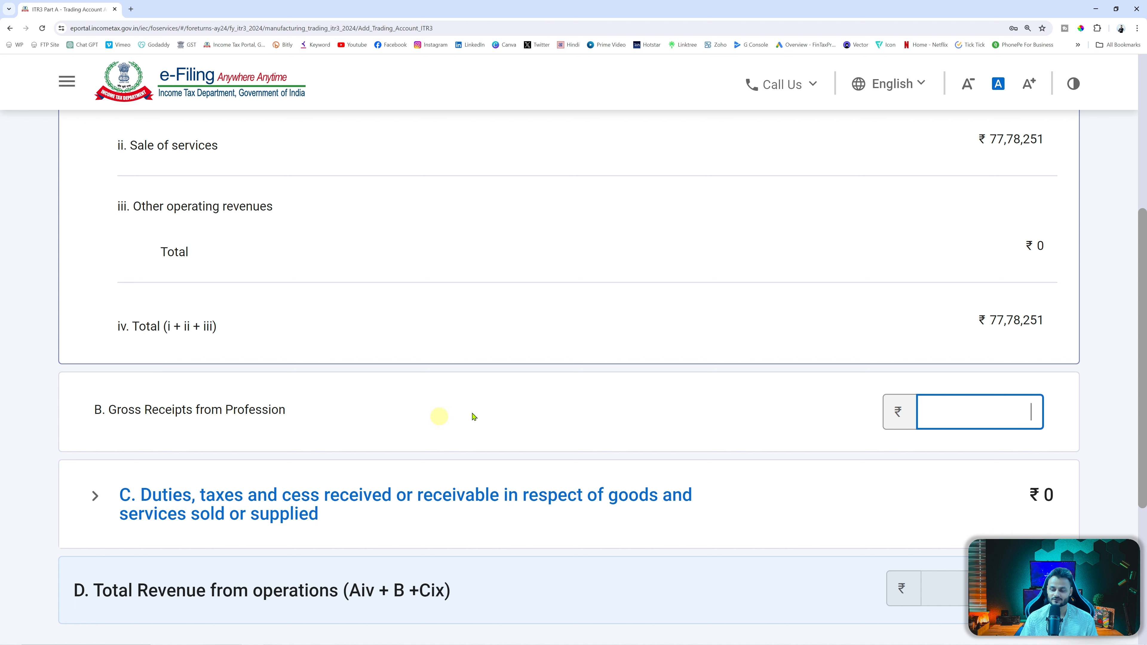
{"action": "left_click", "coordinate": [601, 413]}
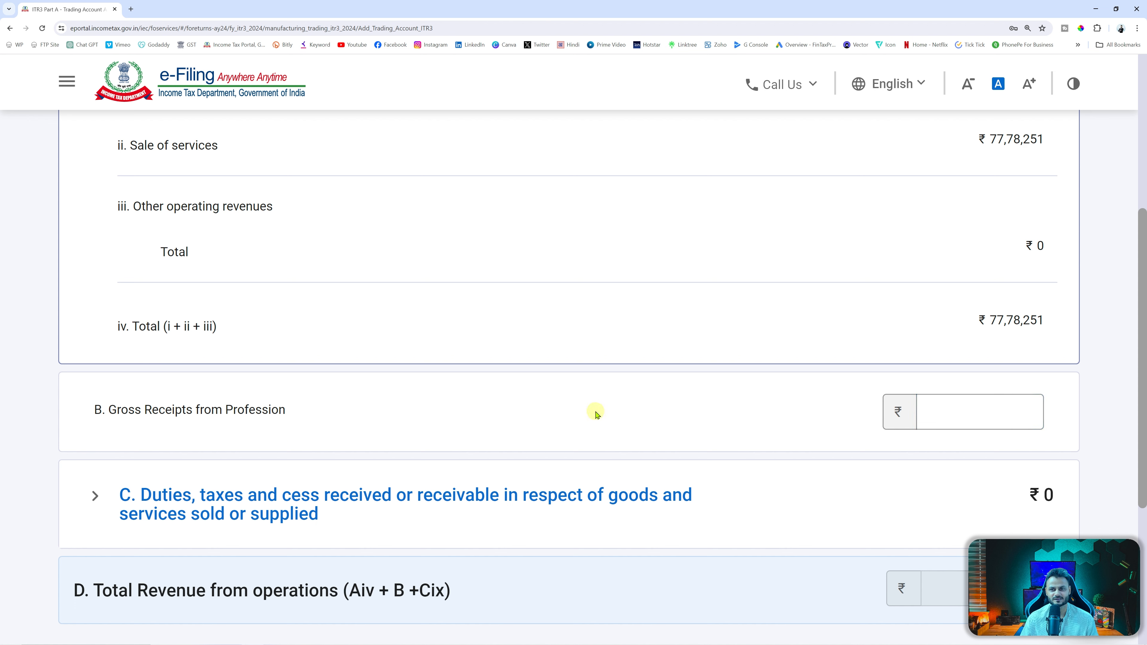
{"action": "scroll", "coordinate": [597, 414], "scroll_direction": "up", "scroll_amount": 5}
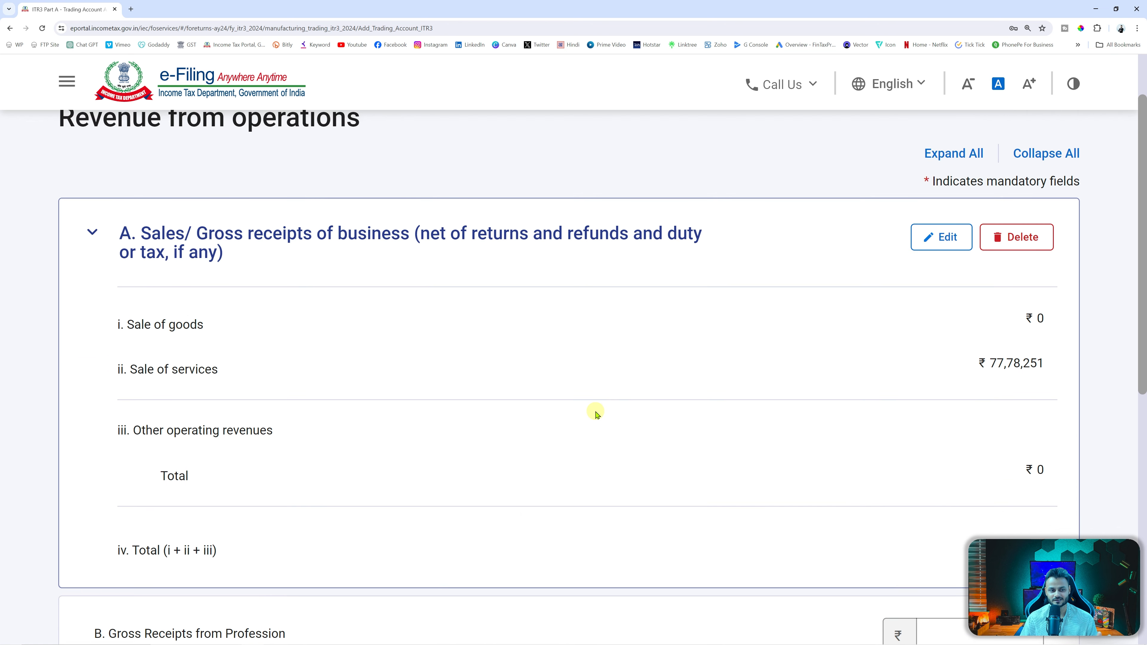
{"action": "scroll", "coordinate": [671, 395], "scroll_direction": "down", "scroll_amount": 4}
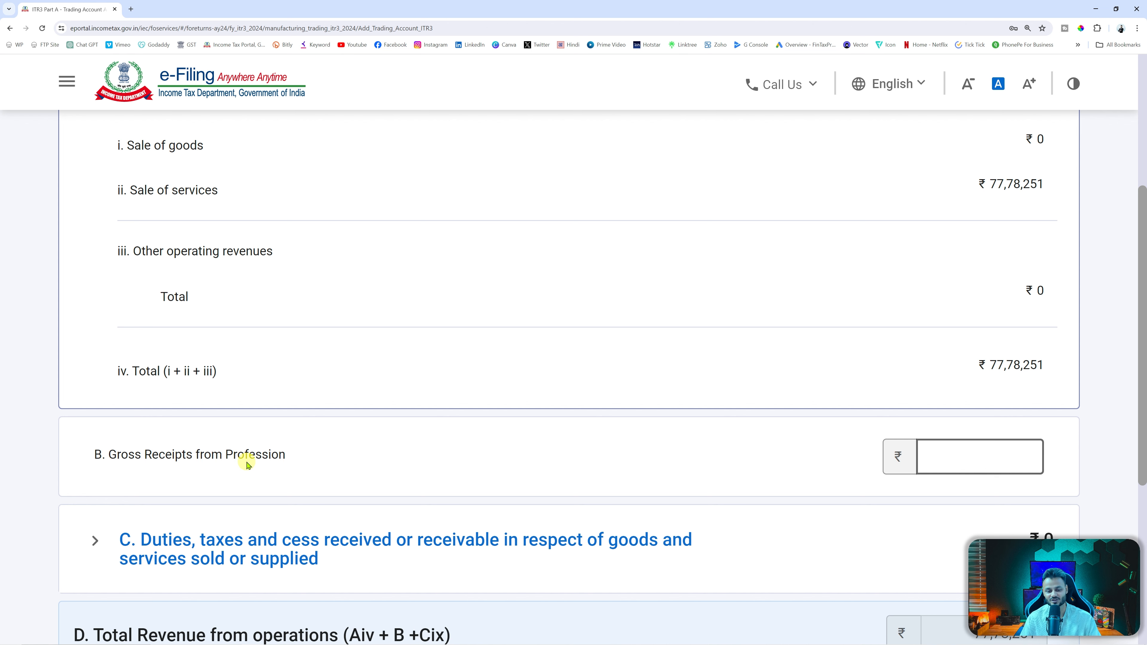
{"action": "scroll", "coordinate": [344, 432], "scroll_direction": "down", "scroll_amount": 3}
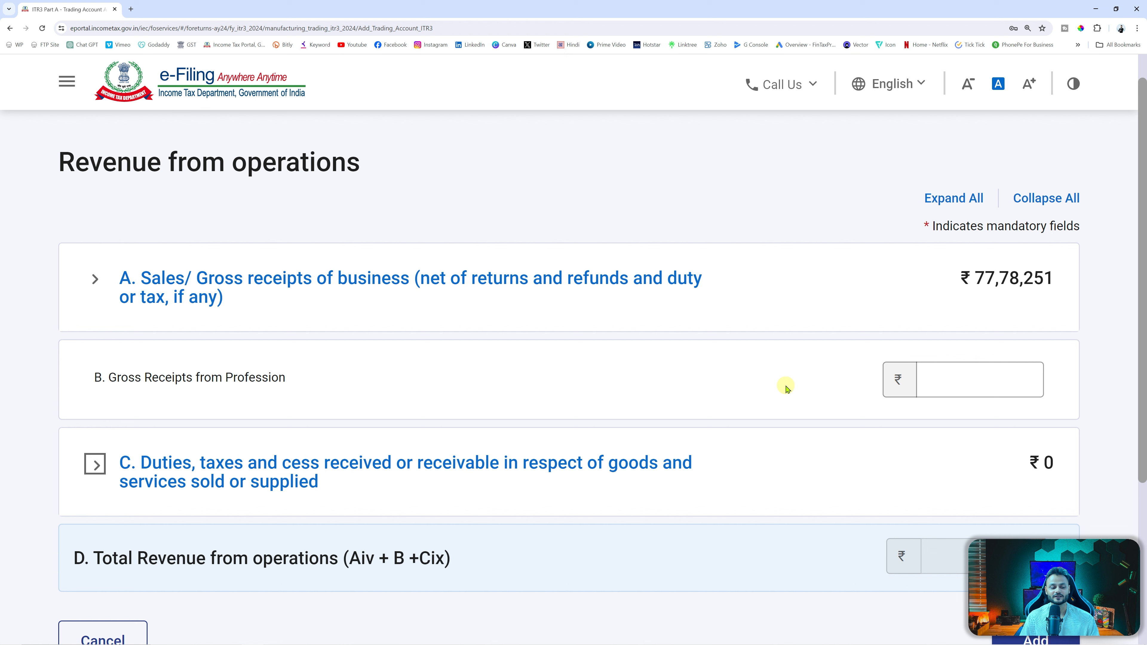
{"action": "scroll", "coordinate": [547, 539], "scroll_direction": "down", "scroll_amount": 2}
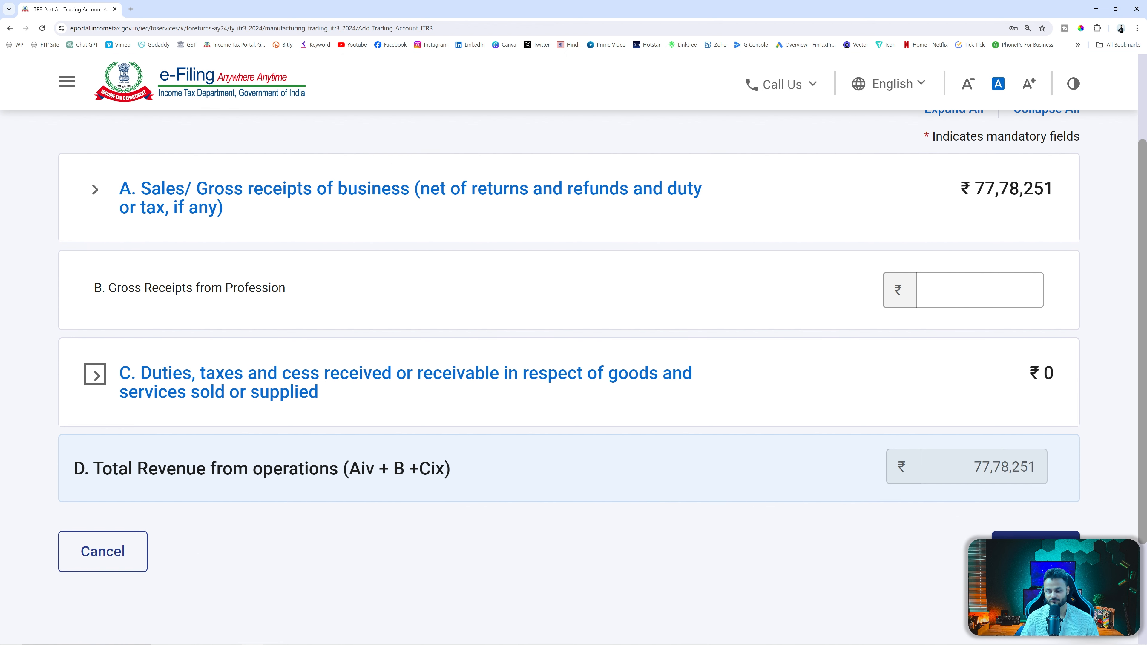
Save the Revenue from operations details and enter 5287333 as Purchases under Debits to Trading Account, consulting the Excel PnL sheet.
{"action": "left_click", "coordinate": [1036, 552]}
{"action": "scroll", "coordinate": [647, 544], "scroll_direction": "down", "scroll_amount": 3}
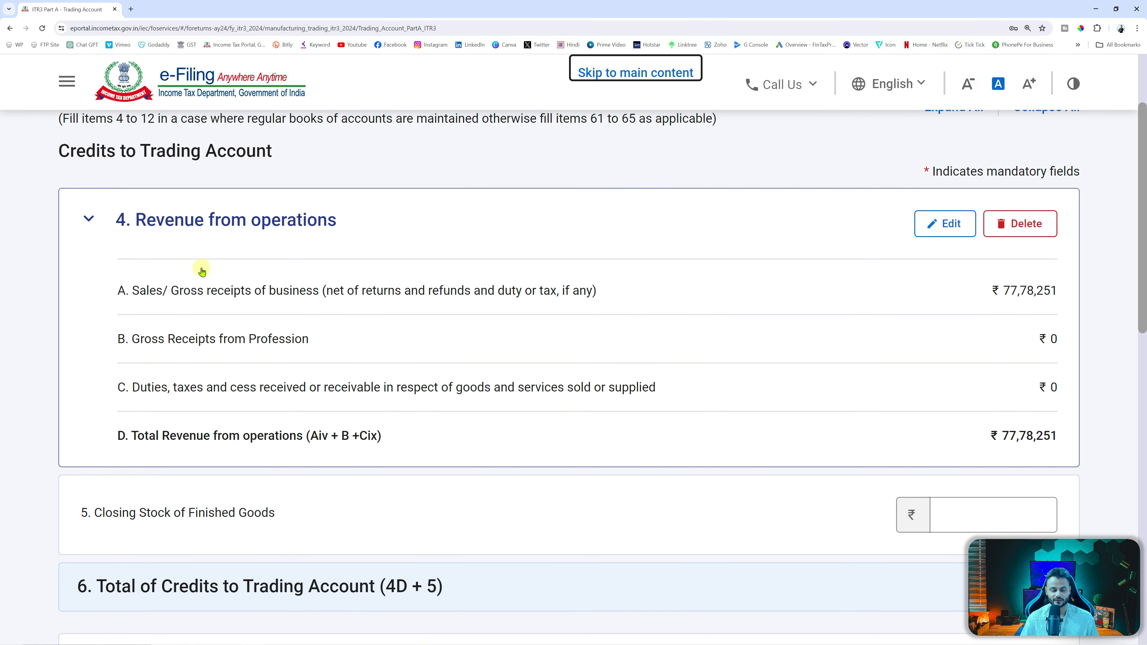
{"action": "scroll", "coordinate": [467, 270], "scroll_direction": "down", "scroll_amount": 8}
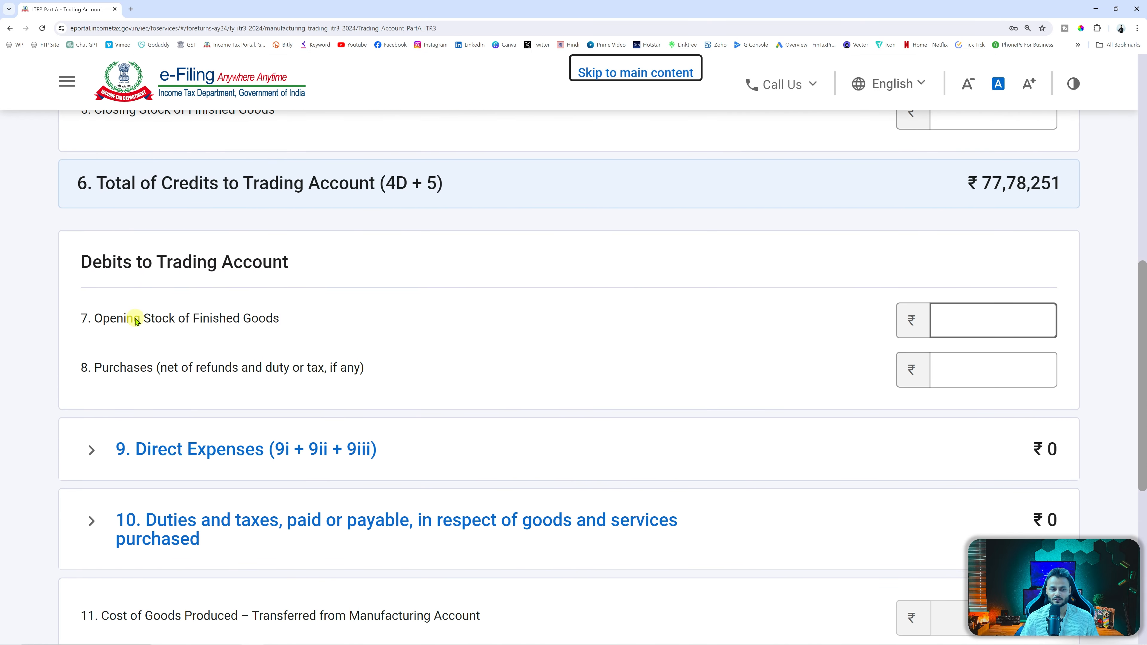
{"action": "left_click", "coordinate": [1039, 320]}
{"action": "key", "text": "Tab"}
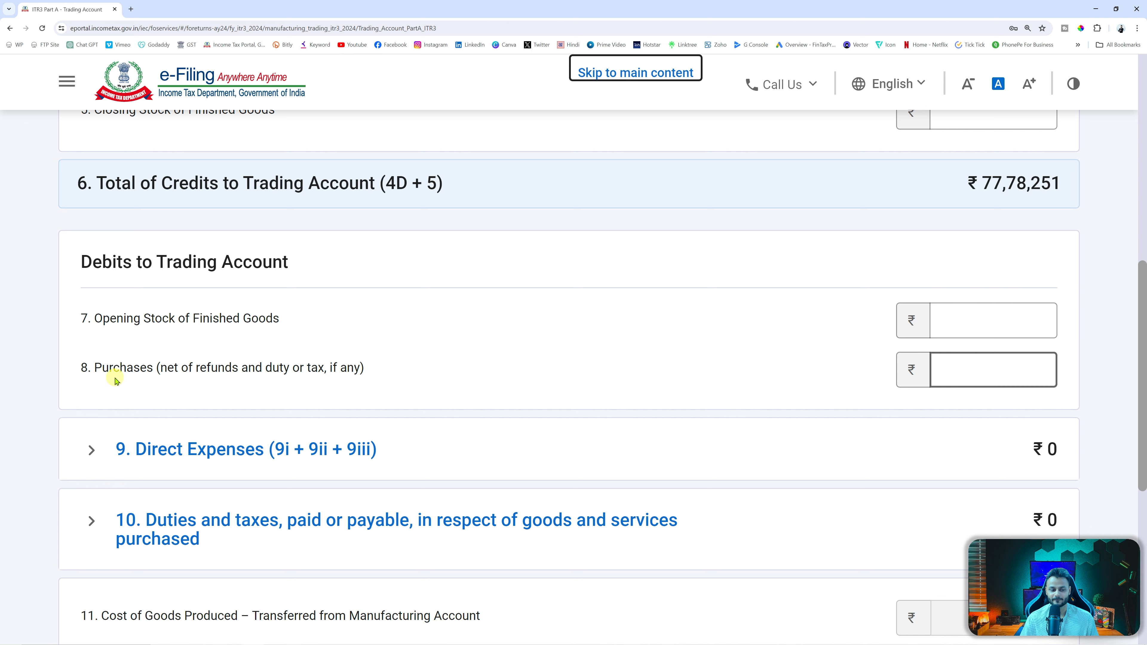
{"action": "key", "text": "alt+Tab"}
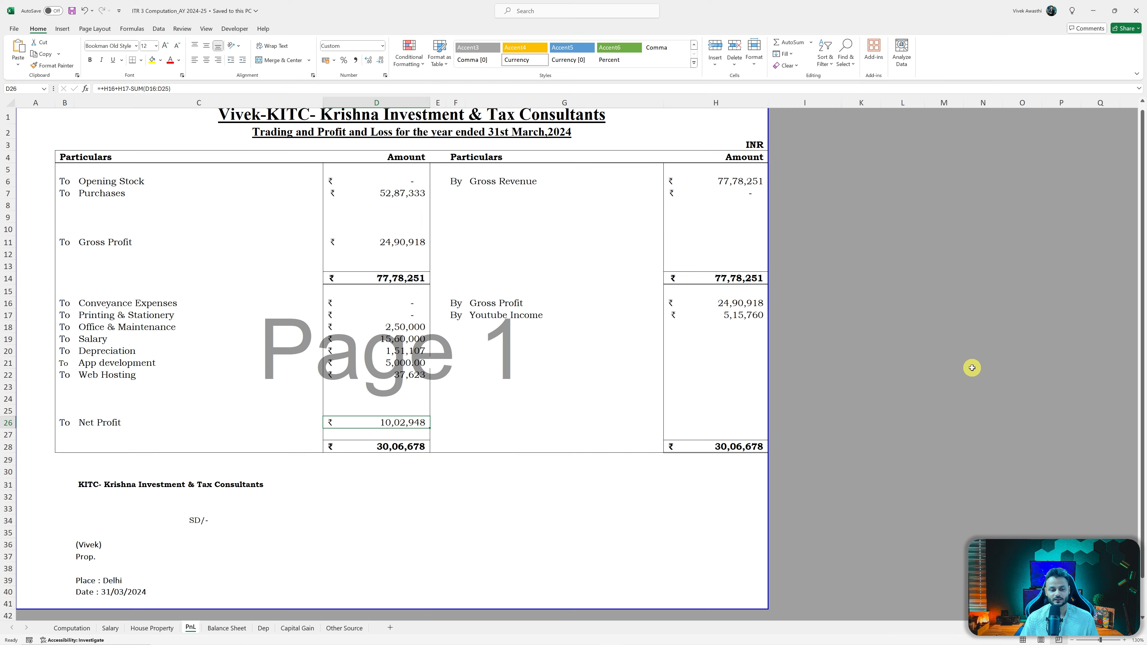
{"action": "left_click", "coordinate": [375, 194]}
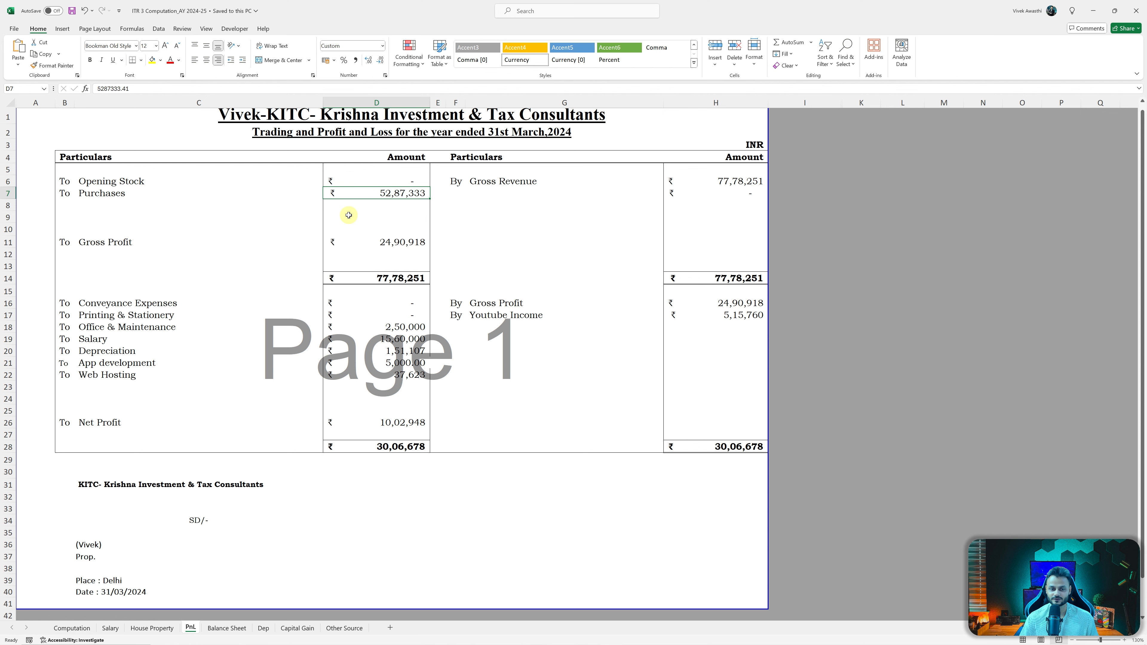
{"action": "key", "text": "alt+Tab"}
{"action": "type", "text": "5287"}
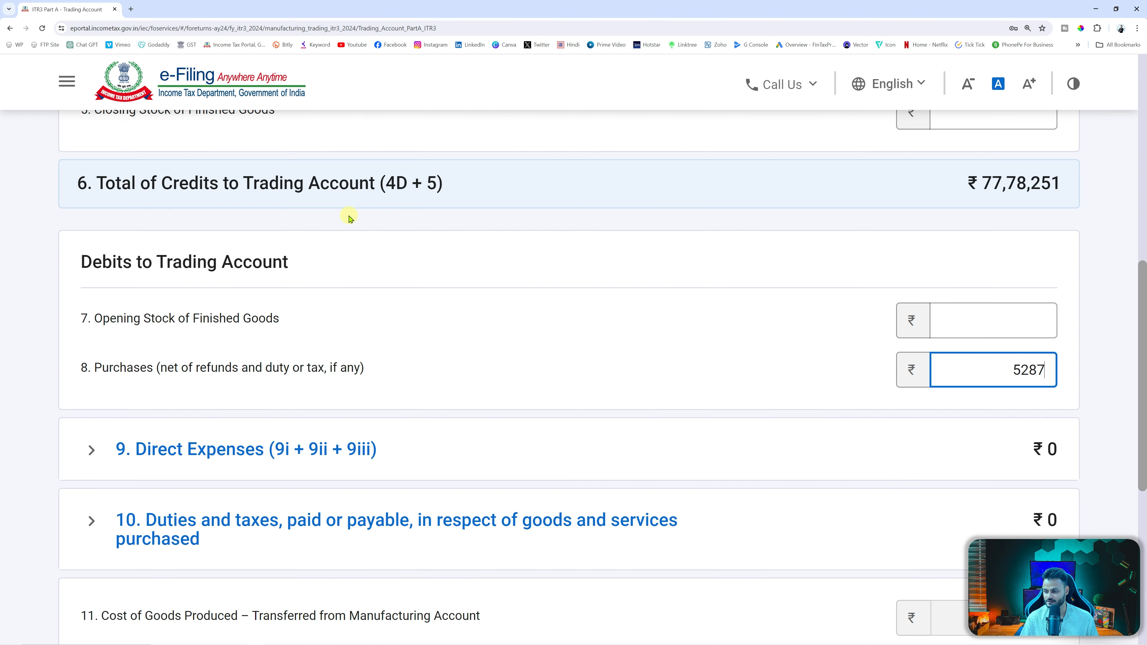
{"action": "type", "text": "333"}
{"action": "left_click", "coordinate": [819, 389]}
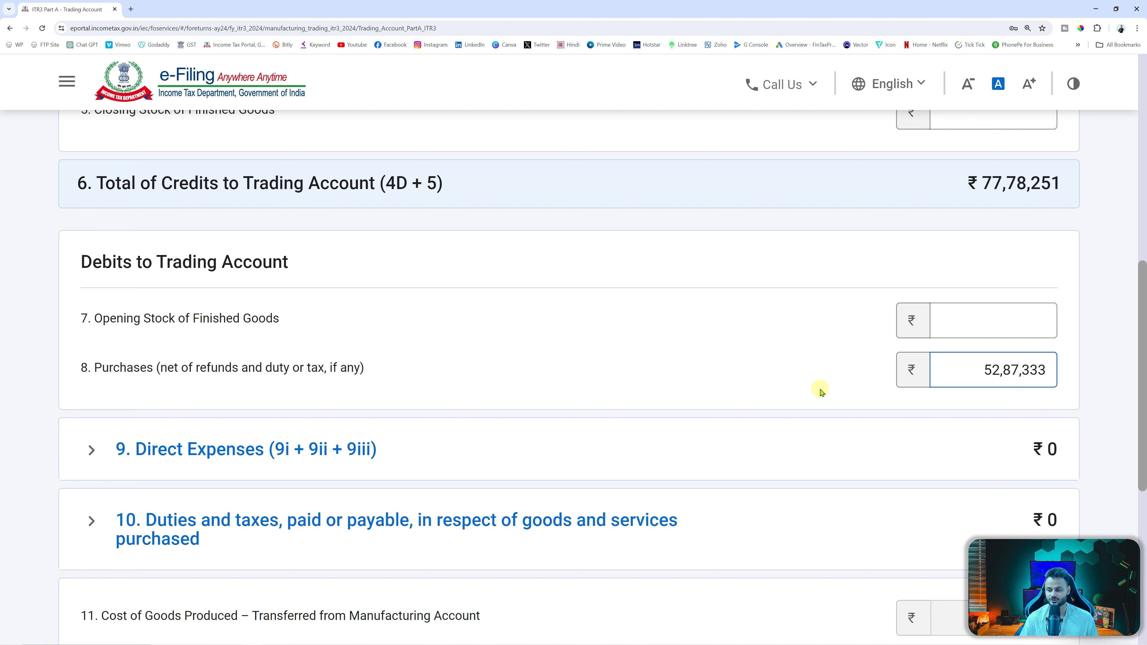
Check the Trading Account's gross profit against the Excel PnL sheet and confirm the schedule in the portal.
{"action": "scroll", "coordinate": [820, 391], "scroll_direction": "down", "scroll_amount": 2}
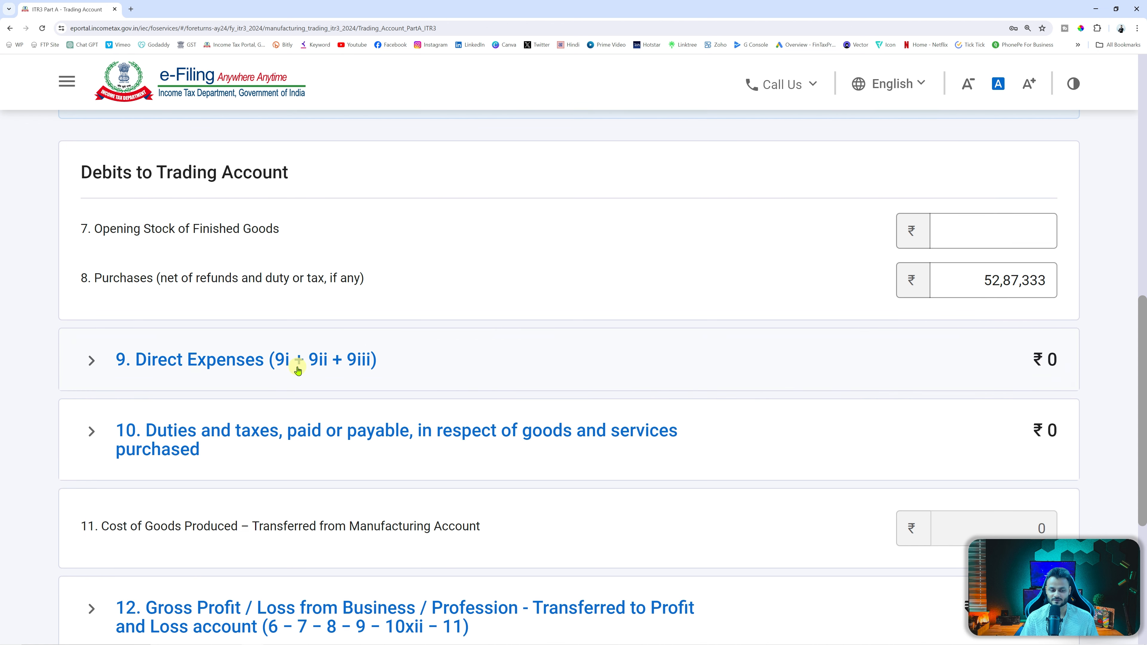
{"action": "scroll", "coordinate": [299, 365], "scroll_direction": "down", "scroll_amount": 2}
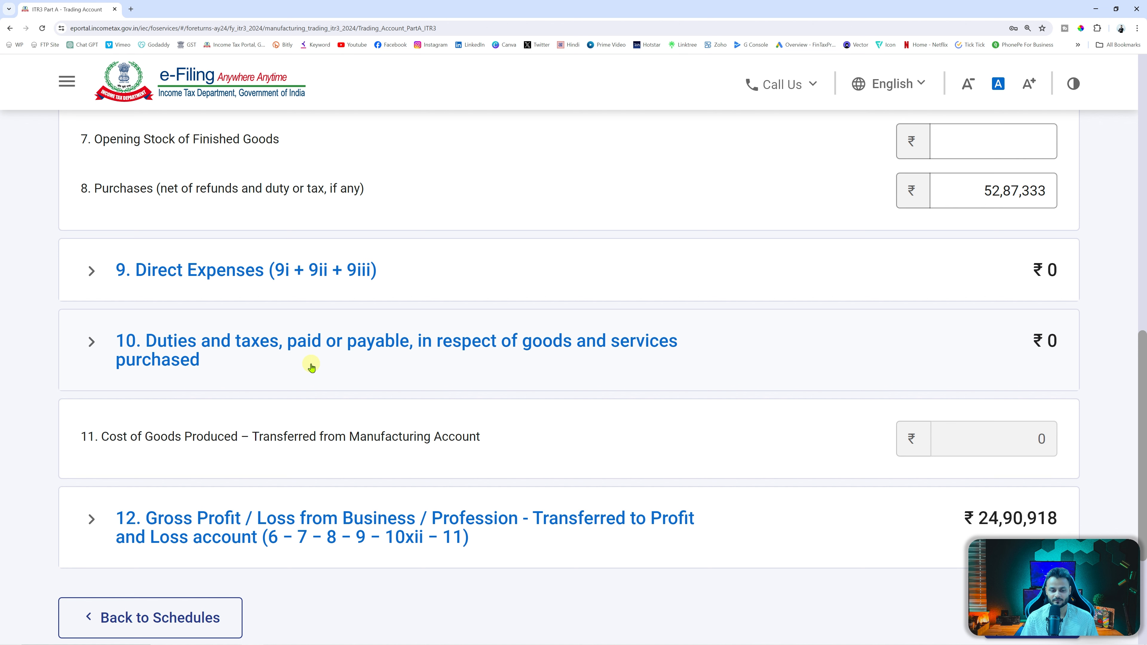
{"action": "scroll", "coordinate": [312, 367], "scroll_direction": "down", "scroll_amount": 2}
{"action": "key", "text": "alt+Tab"}
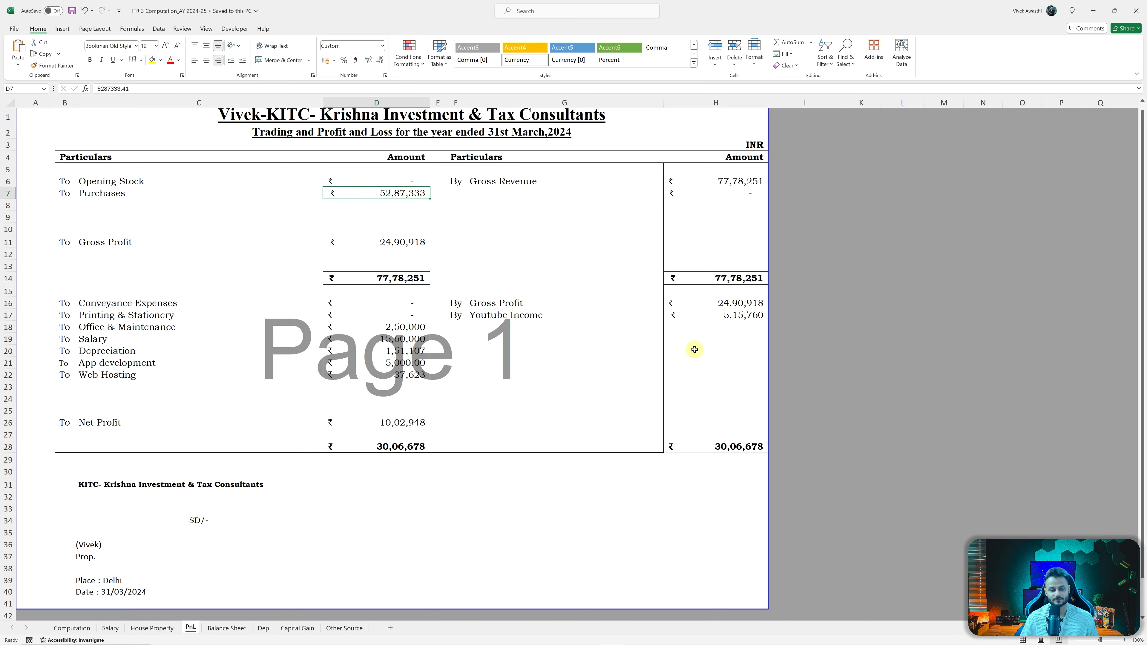
{"action": "key", "text": "alt+Tab"}
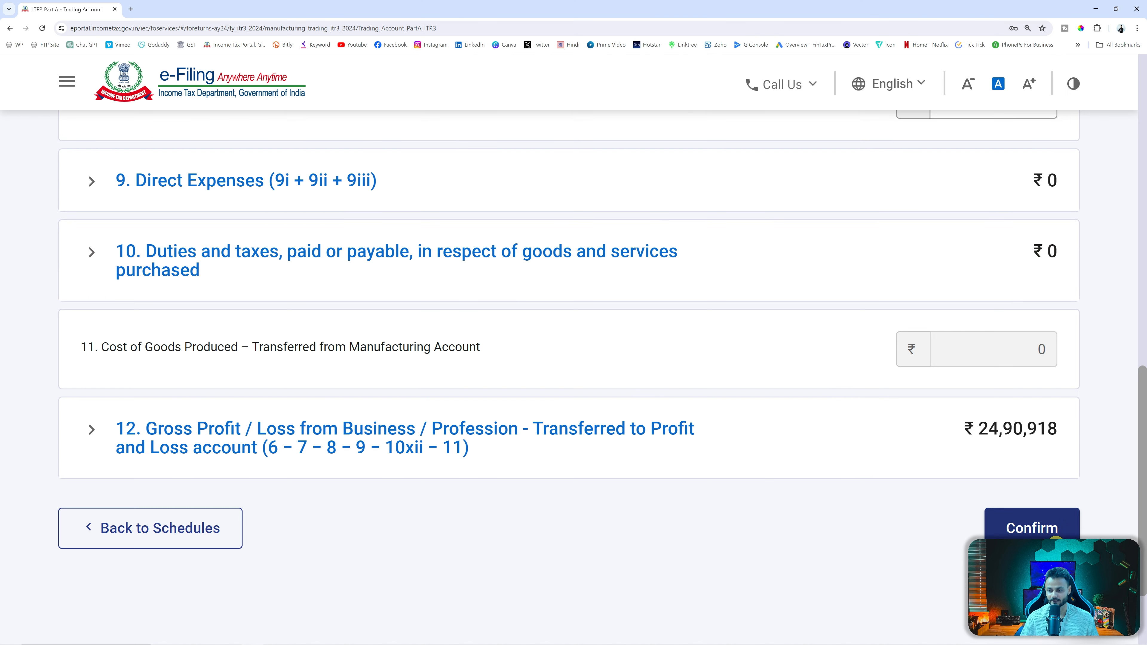
{"action": "left_click", "coordinate": [1035, 528]}
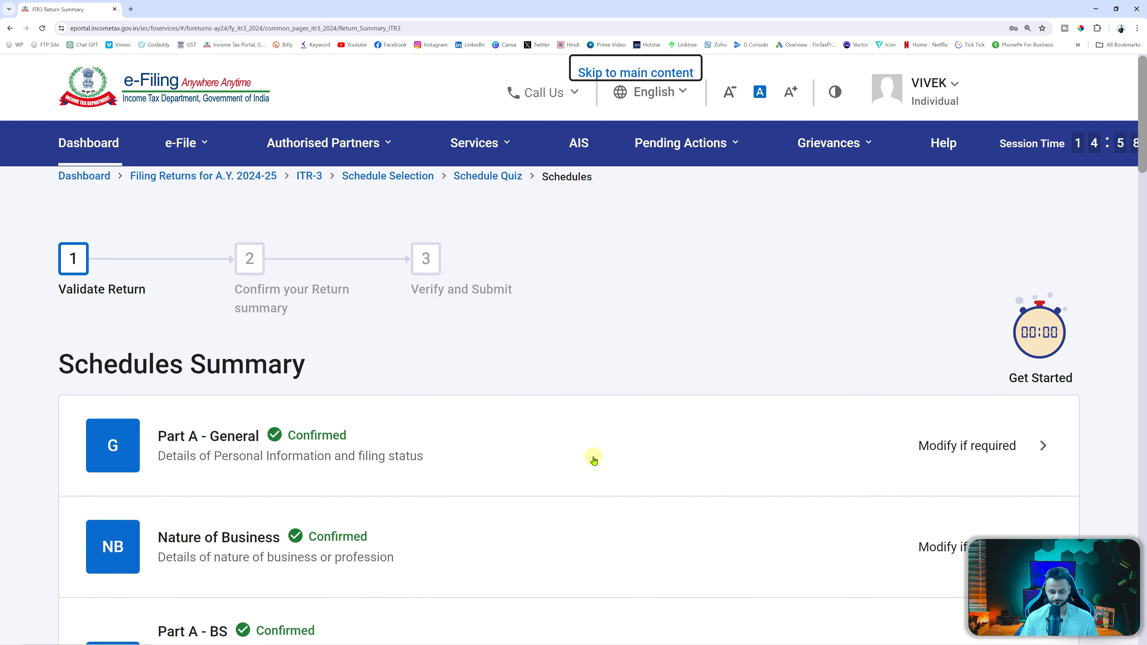
Open the Part A - P & L schedule and compare the transferred gross profit with the Excel PnL sheet.
{"action": "scroll", "coordinate": [594, 460], "scroll_direction": "down", "scroll_amount": 5}
{"action": "scroll", "coordinate": [594, 460], "scroll_direction": "down", "scroll_amount": 3}
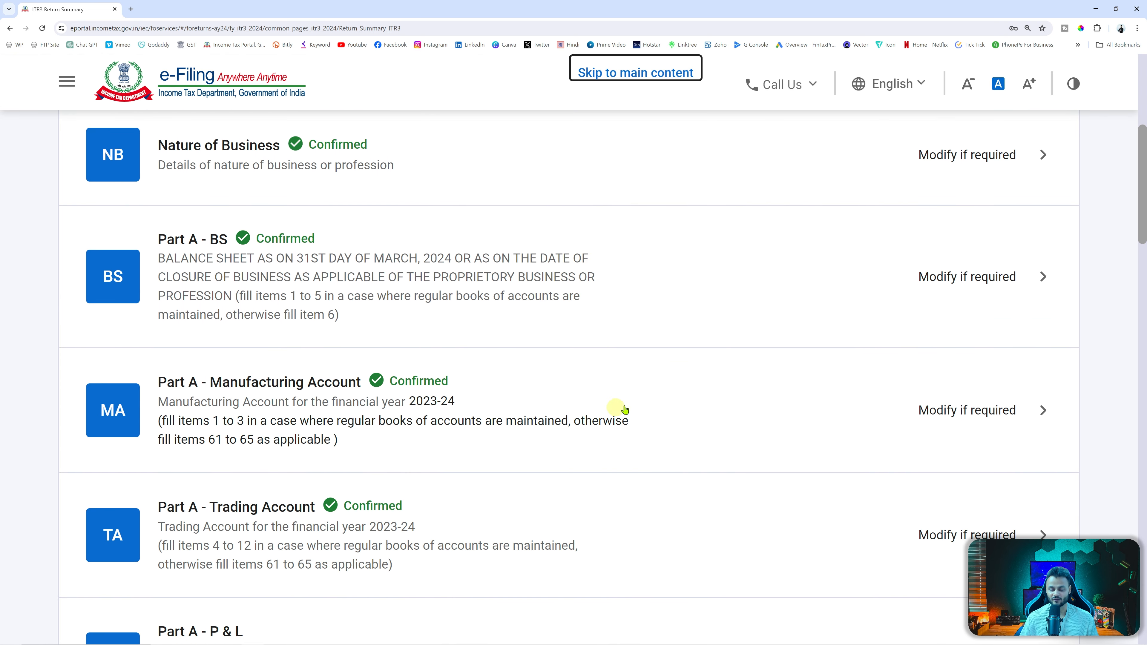
{"action": "scroll", "coordinate": [632, 403], "scroll_direction": "down", "scroll_amount": 3}
{"action": "left_click", "coordinate": [722, 528]}
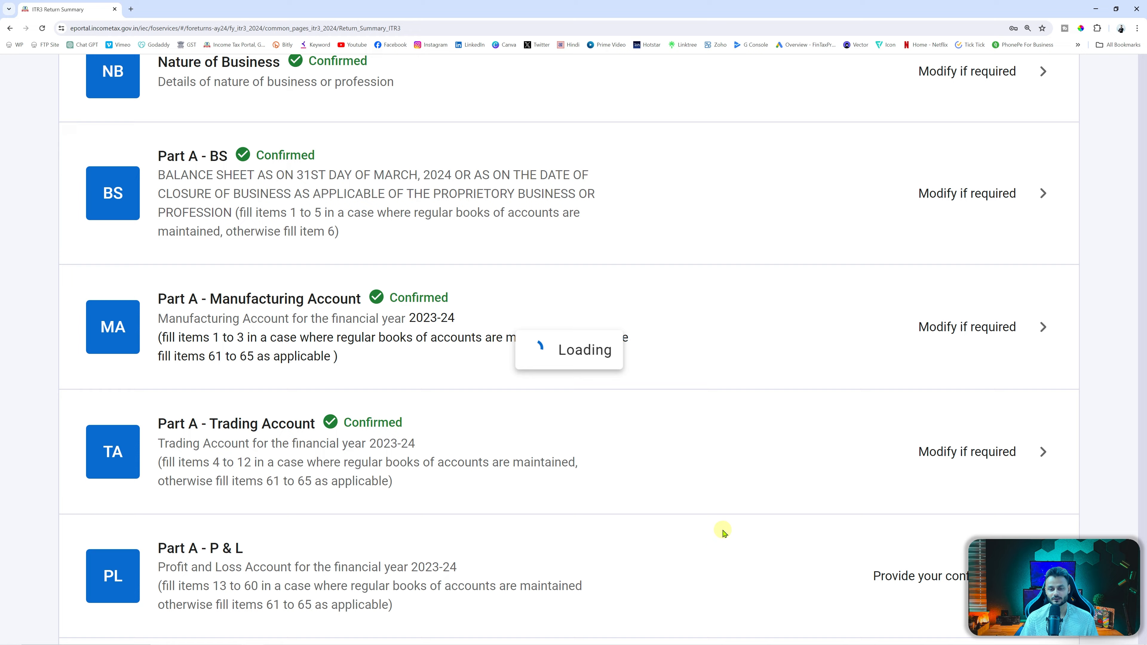
{"action": "scroll", "coordinate": [722, 529], "scroll_direction": "down", "scroll_amount": 4}
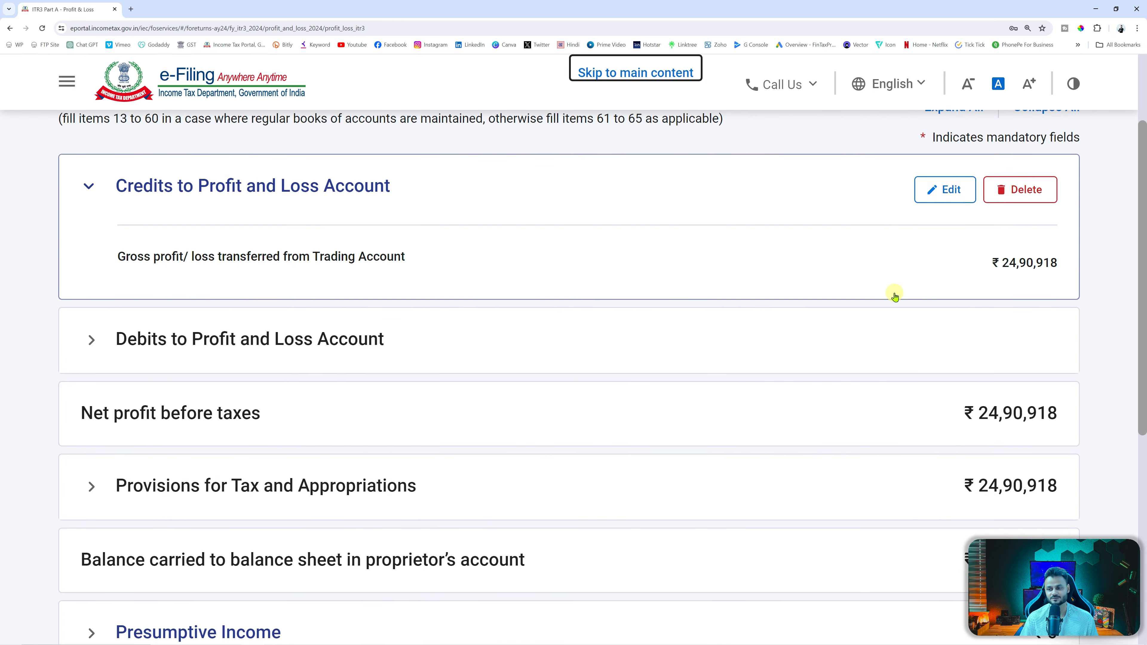
{"action": "key", "text": "alt+Tab"}
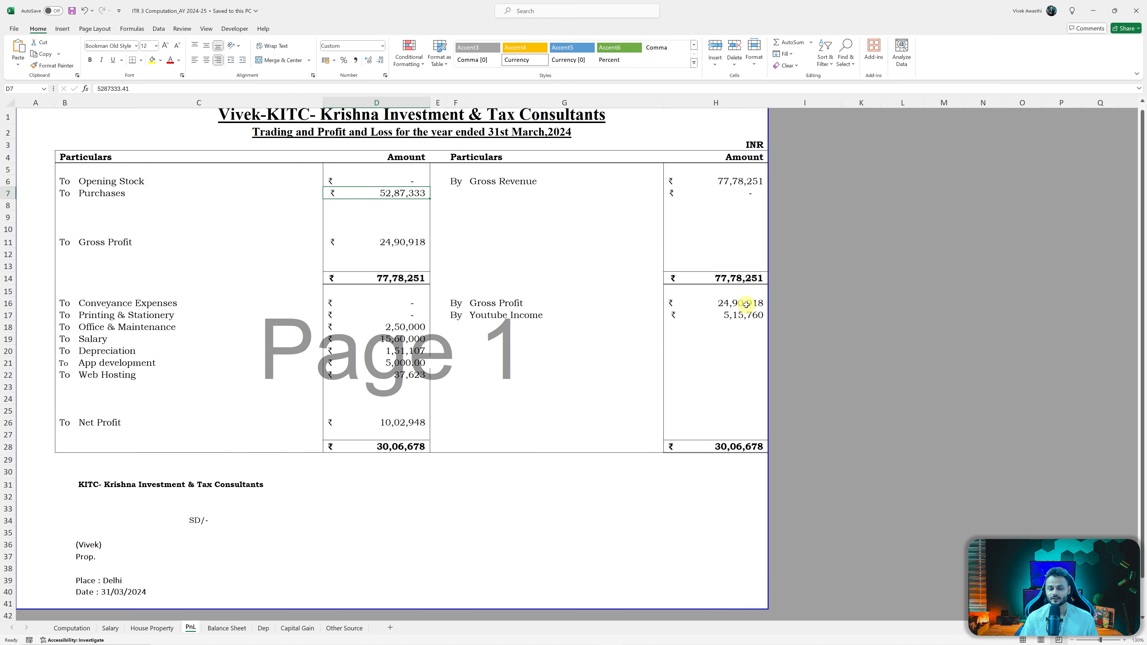
{"action": "key", "text": "alt+Tab"}
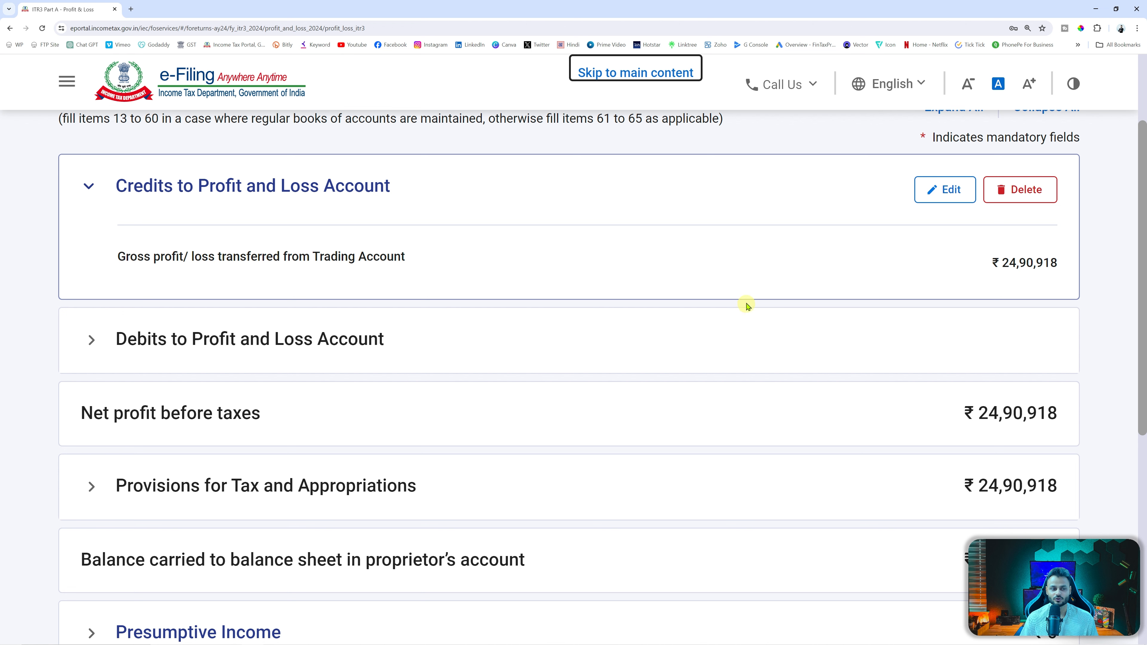
Open Credits to Profit and Loss Account for editing and review the Other Income items through Liabilities written back.
{"action": "left_click", "coordinate": [930, 199]}
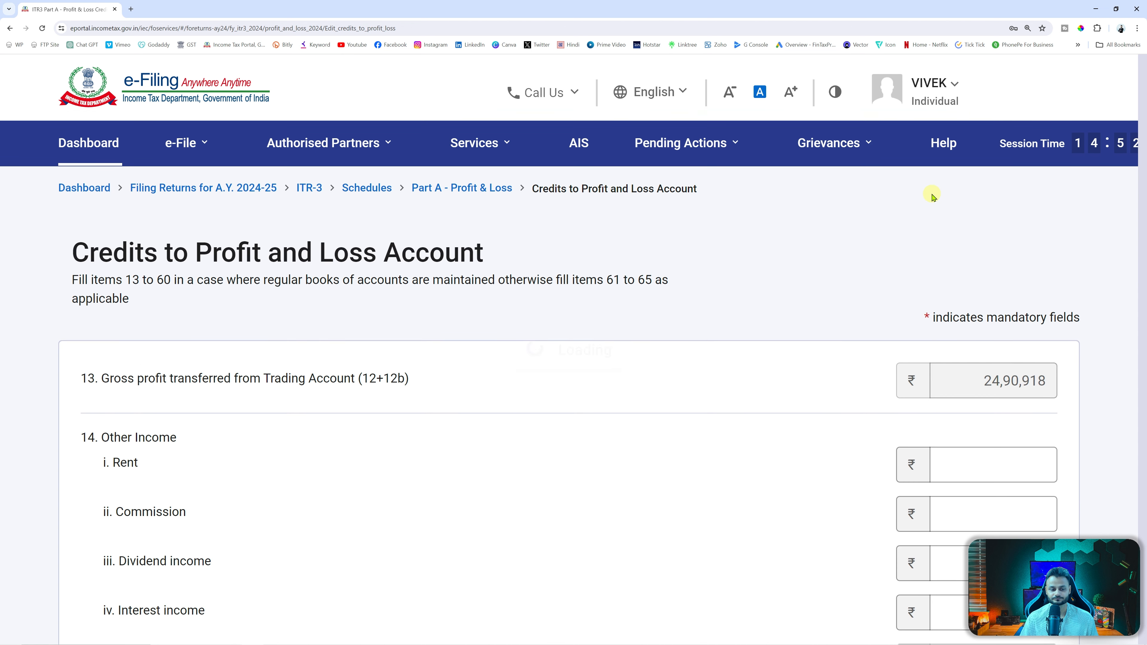
{"action": "scroll", "coordinate": [592, 361], "scroll_direction": "down", "scroll_amount": 3}
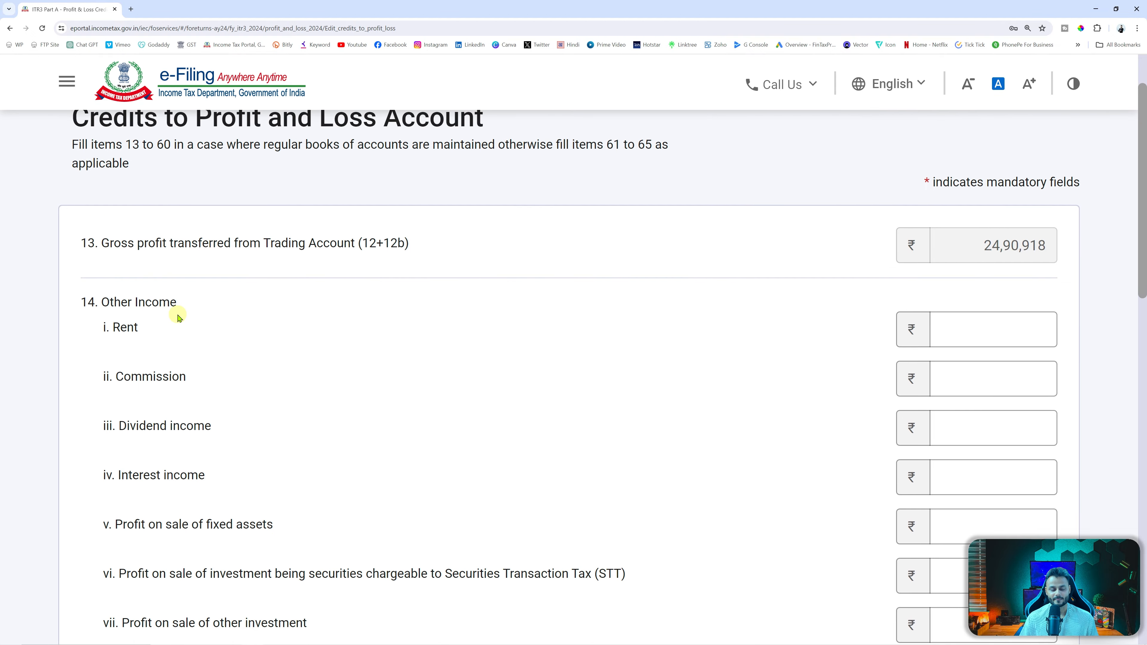
{"action": "scroll", "coordinate": [278, 398], "scroll_direction": "down", "scroll_amount": 1}
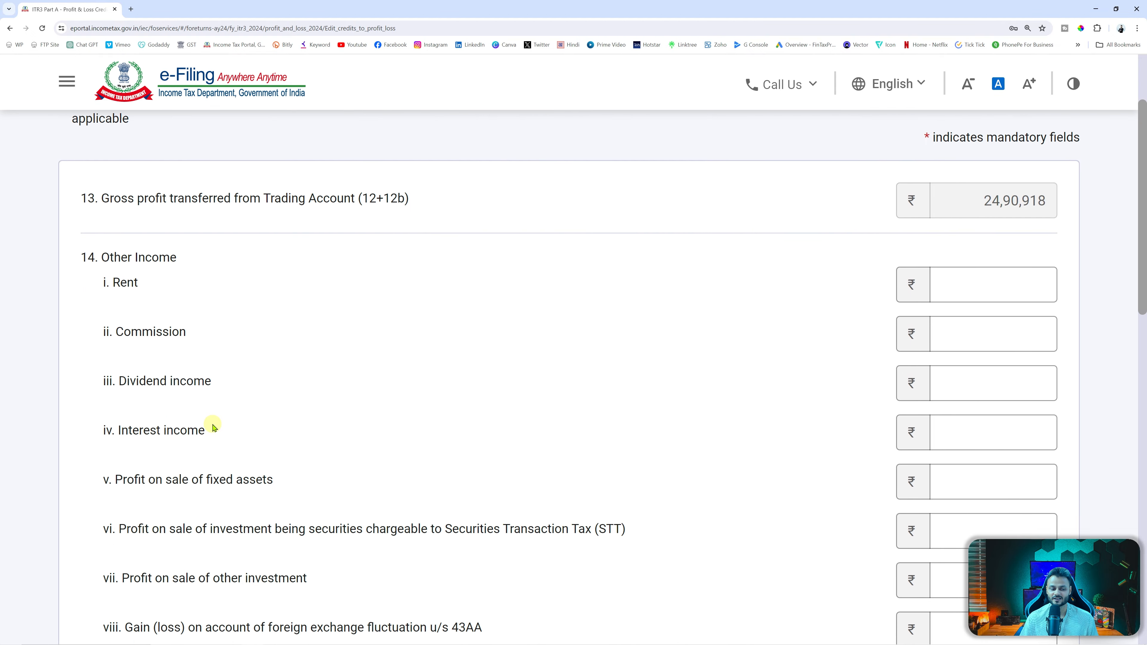
{"action": "scroll", "coordinate": [484, 429], "scroll_direction": "down", "scroll_amount": 2}
{"action": "scroll", "coordinate": [391, 415], "scroll_direction": "down", "scroll_amount": 9}
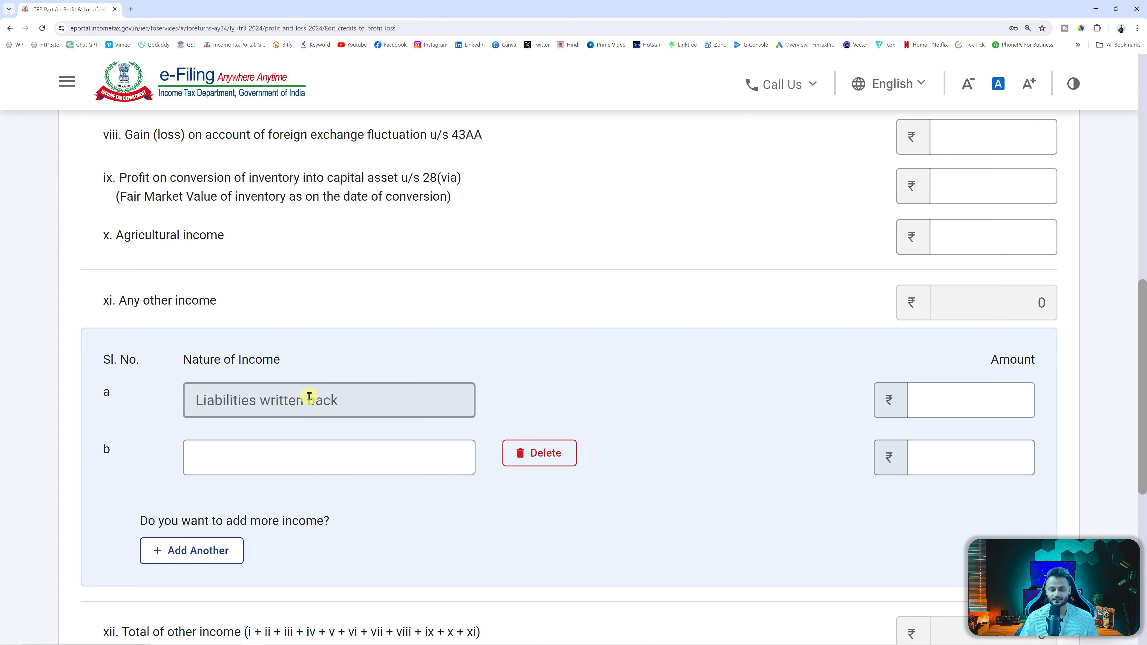
{"action": "left_click_drag", "start_coordinate": [438, 405], "coordinate": [198, 406]}
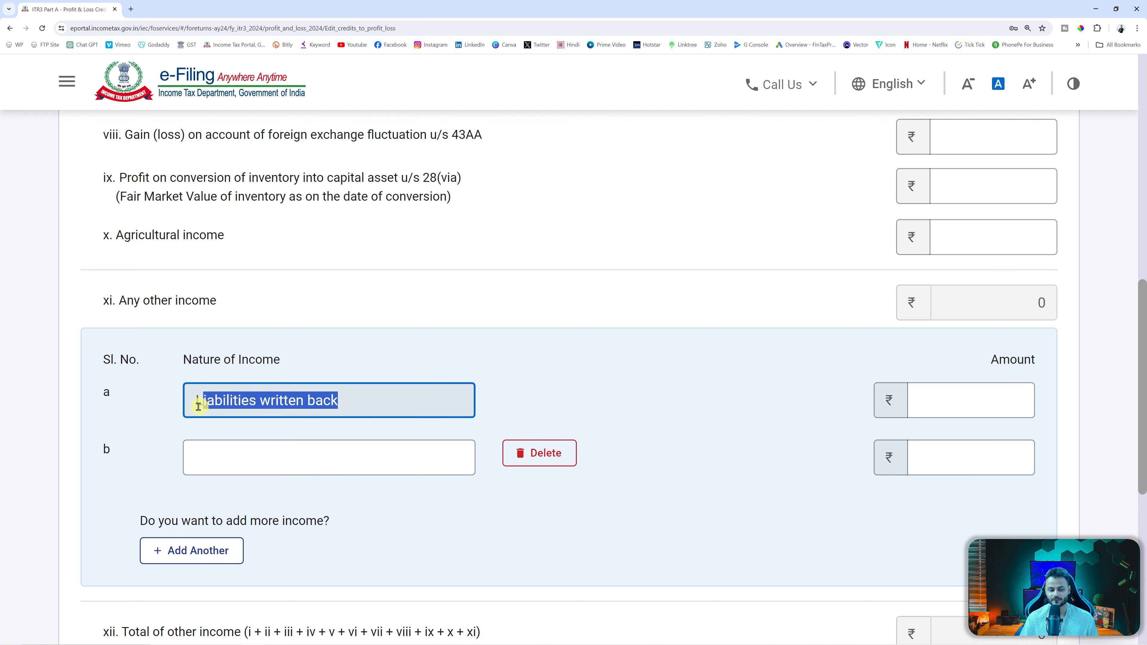
Enter Youtube Income as the nature of income in row b of Any other income, consulting the Excel PnL sheet.
{"action": "left_click", "coordinate": [275, 449]}
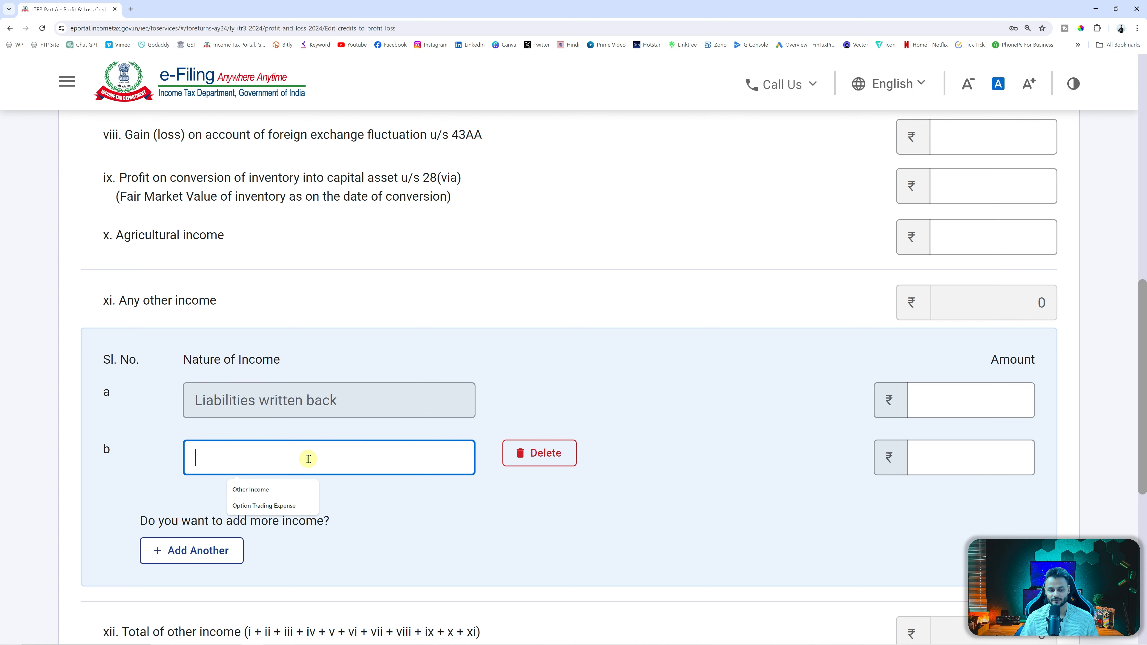
{"action": "key", "text": "alt+Tab"}
{"action": "key", "text": "alt+Tab"}
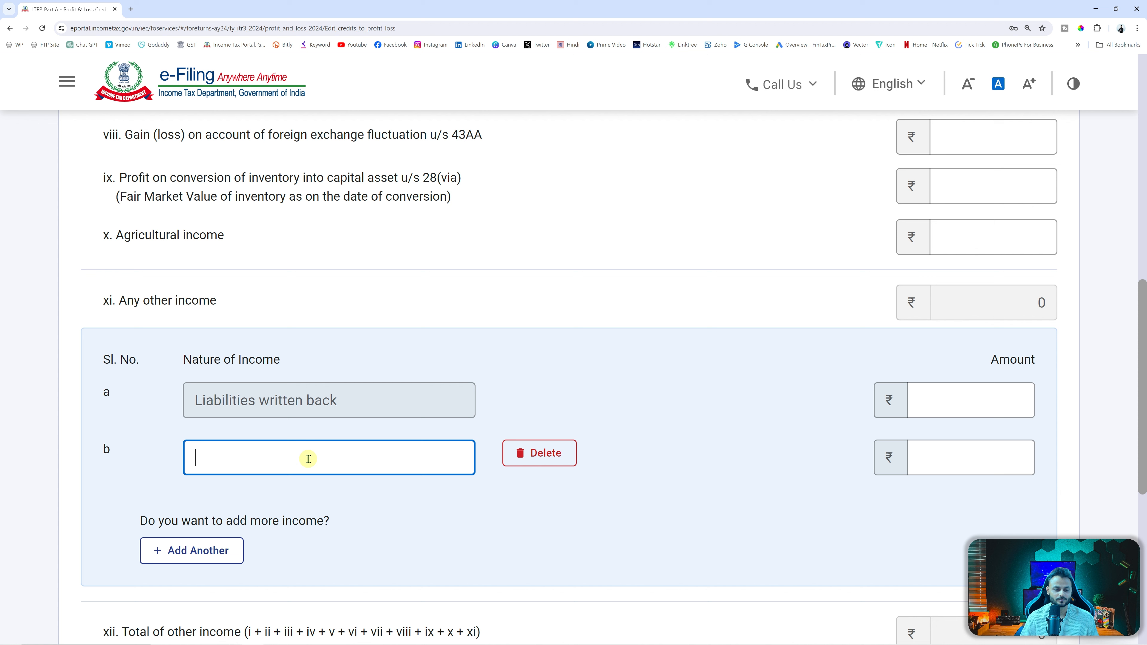
{"action": "type", "text": "Youtube "}
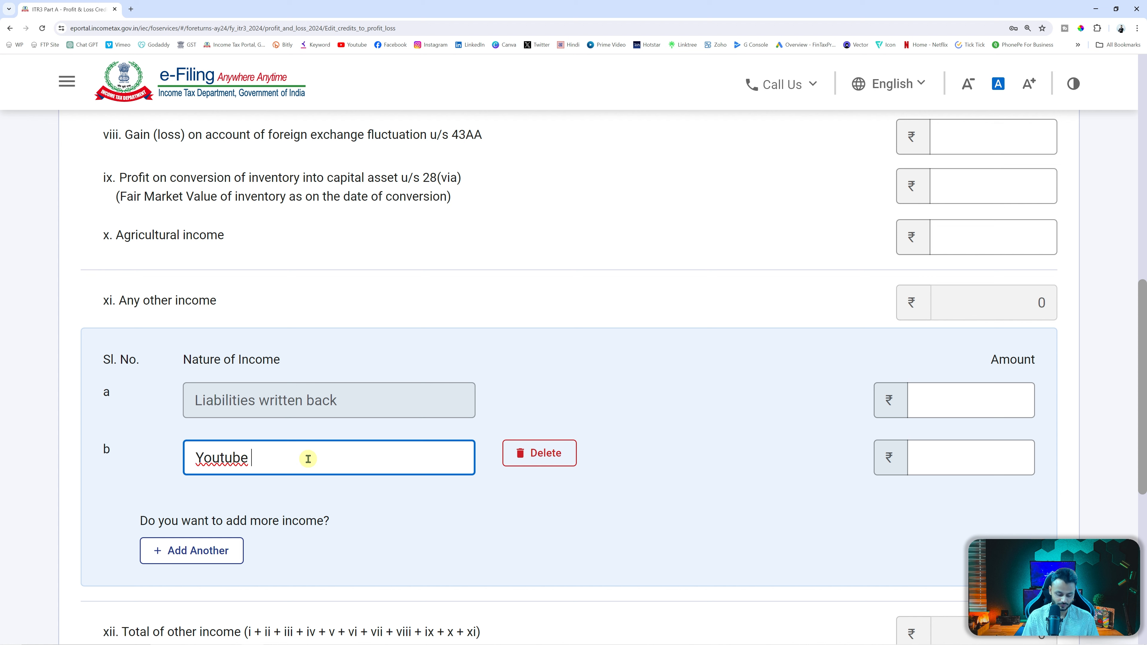
{"action": "type", "text": "icome"}
{"action": "double_click", "coordinate": [308, 459]}
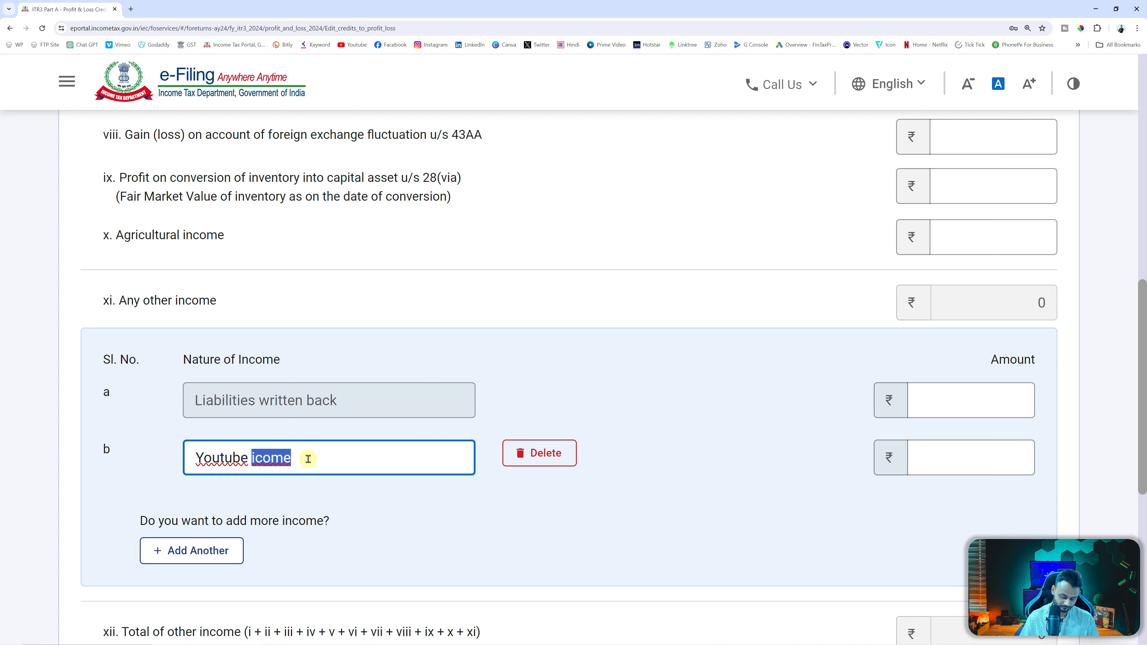
{"action": "type", "text": "Income"}
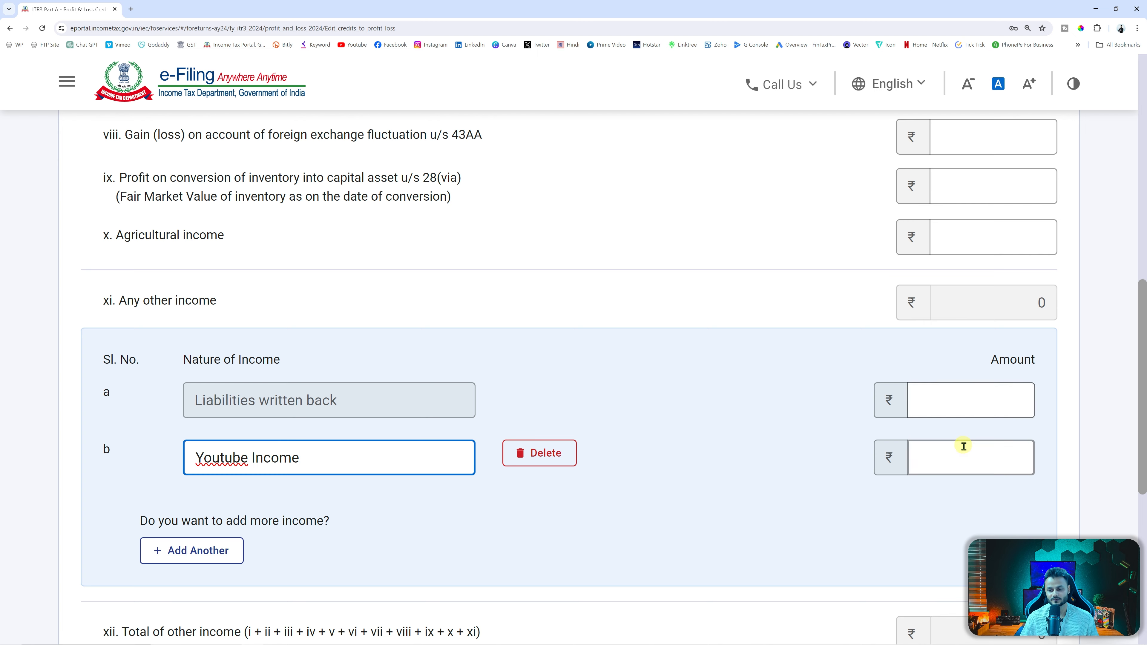
Look up Youtube Income on the Excel PnL sheet and enter 515760 as its amount in the portal.
{"action": "left_click", "coordinate": [965, 461]}
{"action": "key", "text": "alt+Tab"}
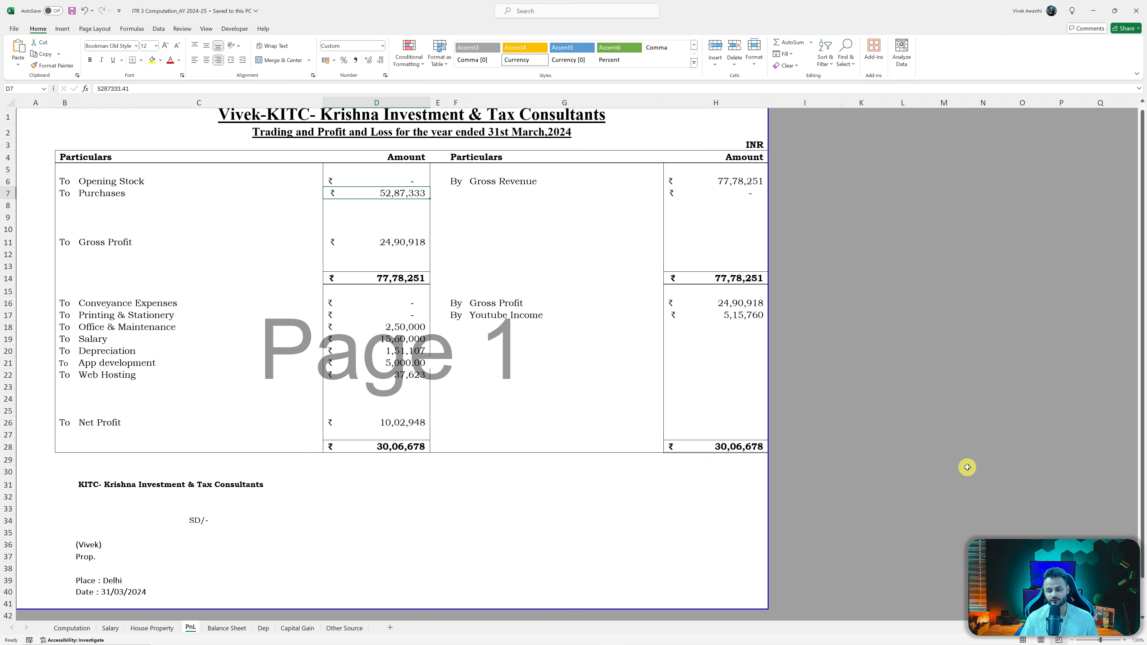
{"action": "key", "text": "alt+Tab"}
{"action": "type", "text": "515760"}
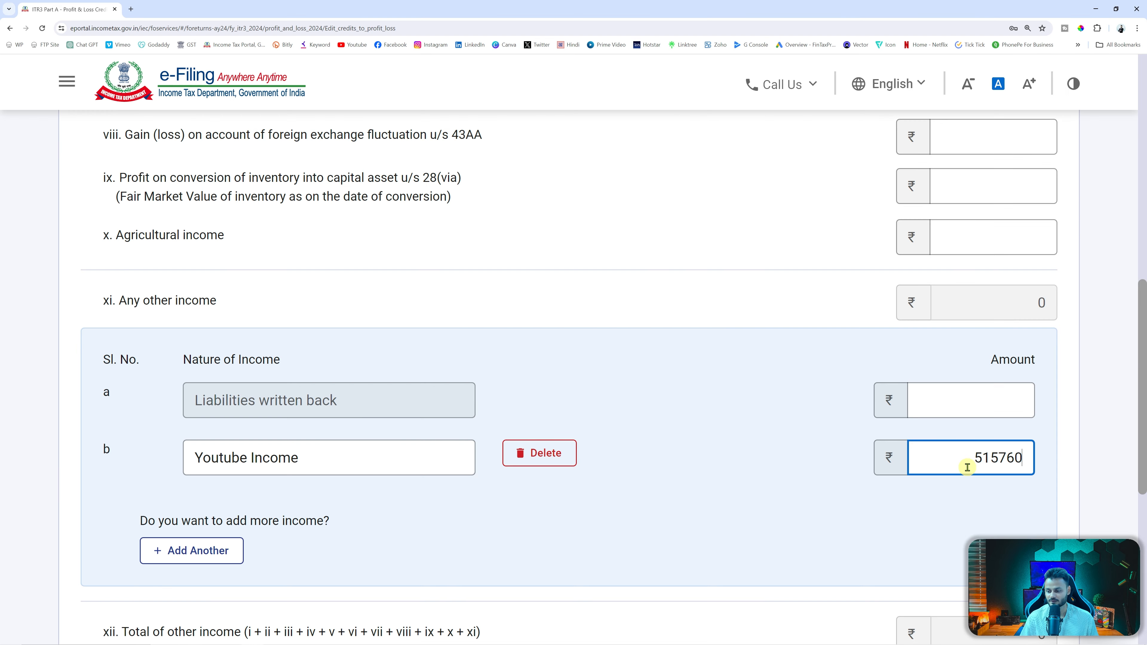
{"action": "left_click", "coordinate": [613, 495]}
Check the total of credits against the Excel PnL sheet and save the Credits to Profit and Loss Account details.
{"action": "scroll", "coordinate": [612, 502], "scroll_direction": "down", "scroll_amount": 4}
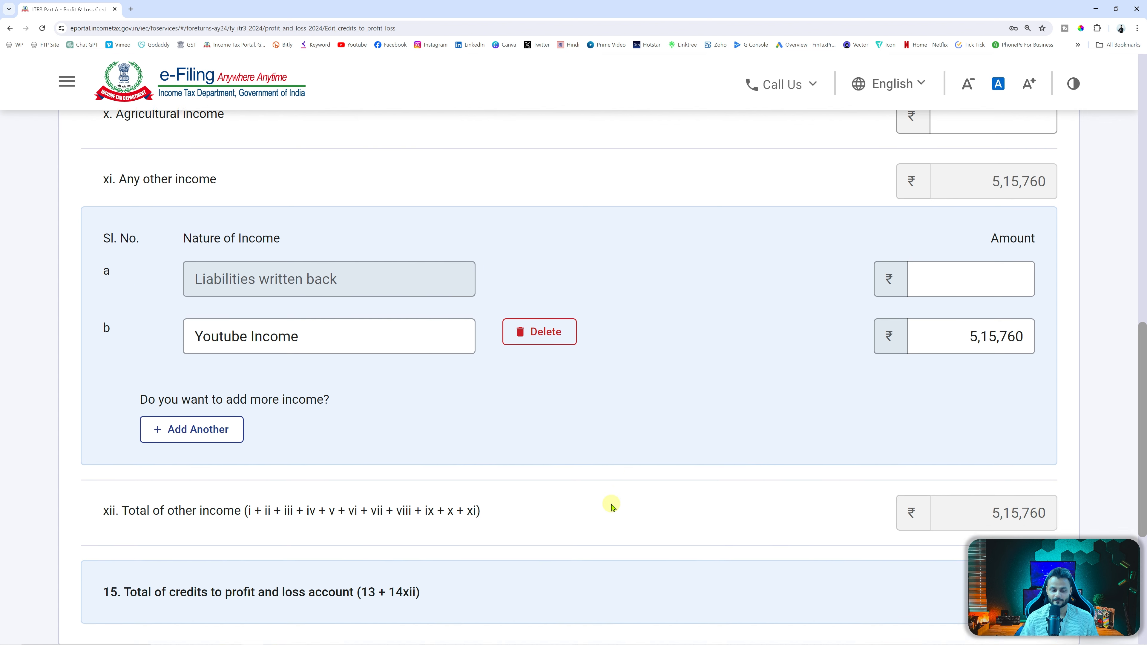
{"action": "scroll", "coordinate": [612, 507], "scroll_direction": "down", "scroll_amount": 2}
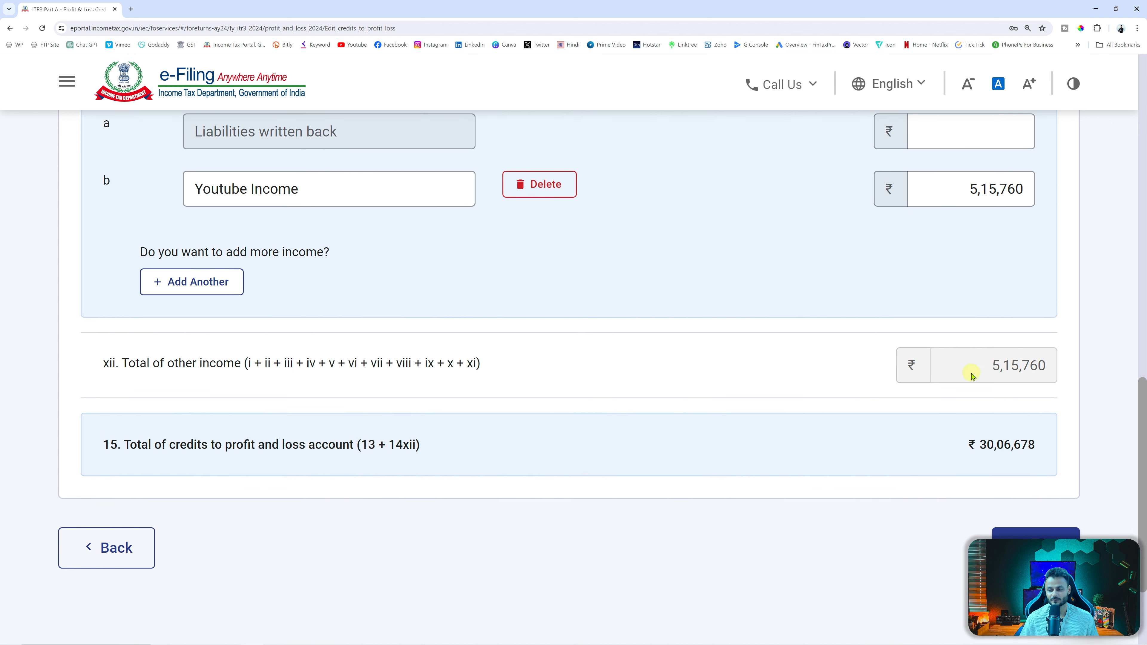
{"action": "key", "text": "alt+Tab"}
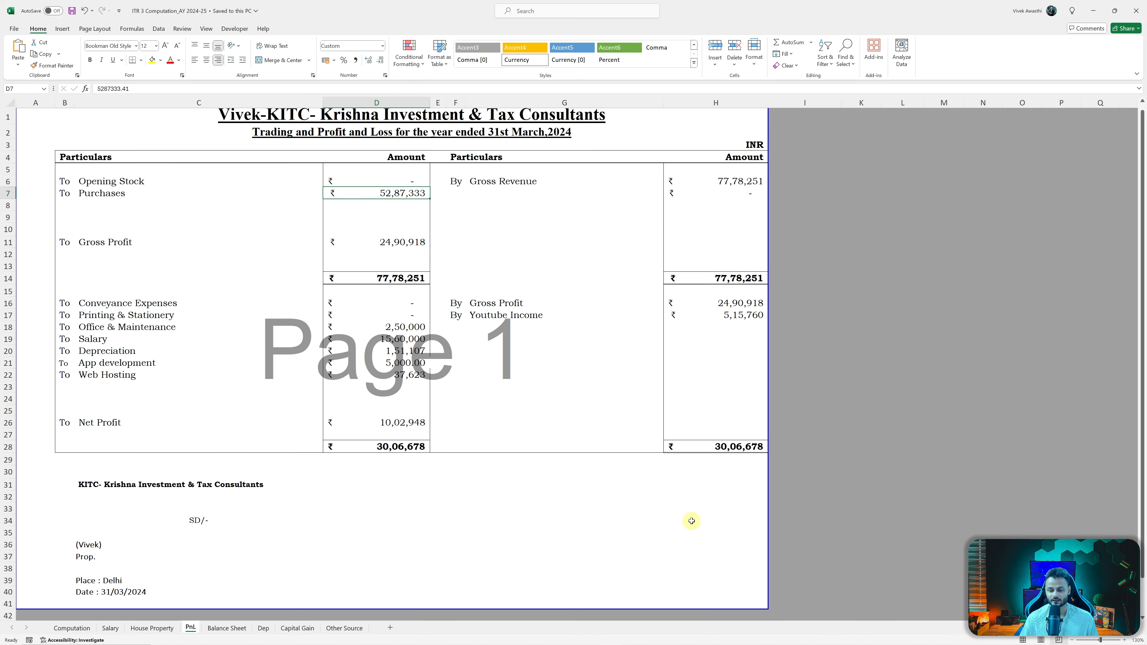
{"action": "key", "text": "alt+Tab"}
{"action": "left_click", "coordinate": [1036, 534]}
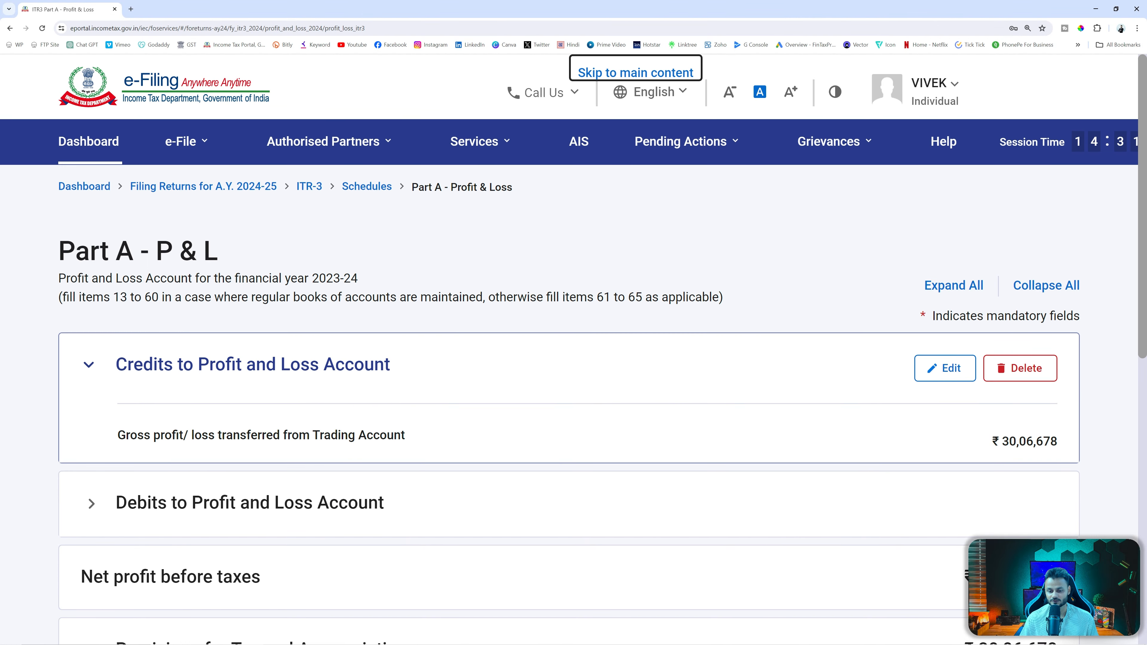
Open Debits to Profit and Loss Account for adding details and consult the expenses on the Excel PnL sheet.
{"action": "scroll", "coordinate": [715, 441], "scroll_direction": "down", "scroll_amount": 4}
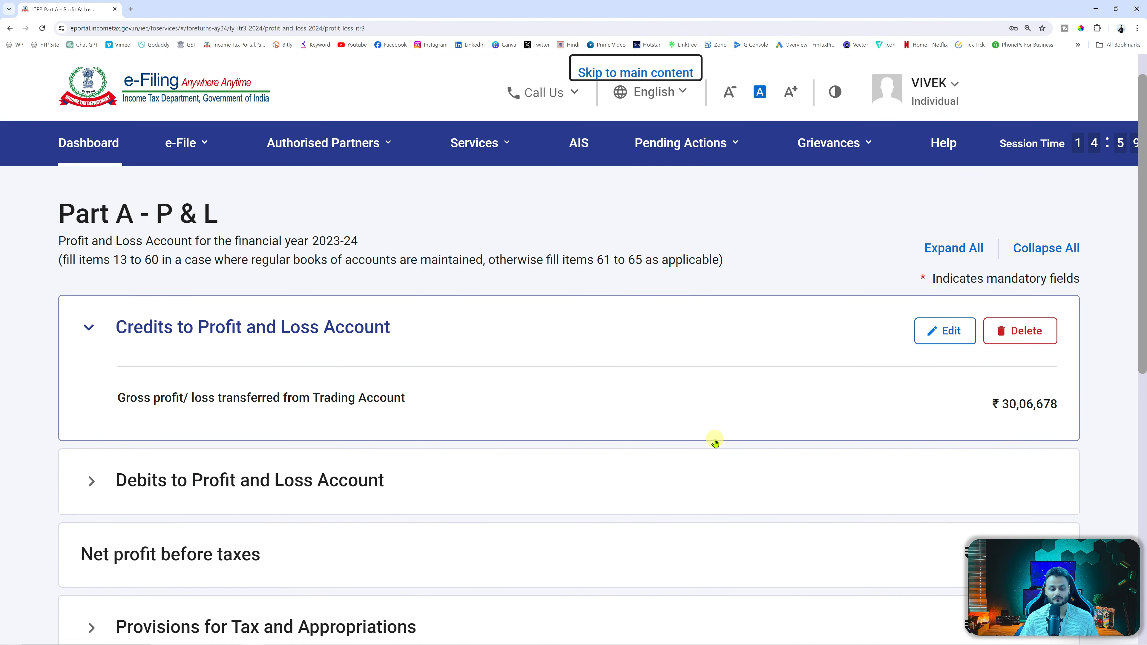
{"action": "left_click", "coordinate": [85, 340]}
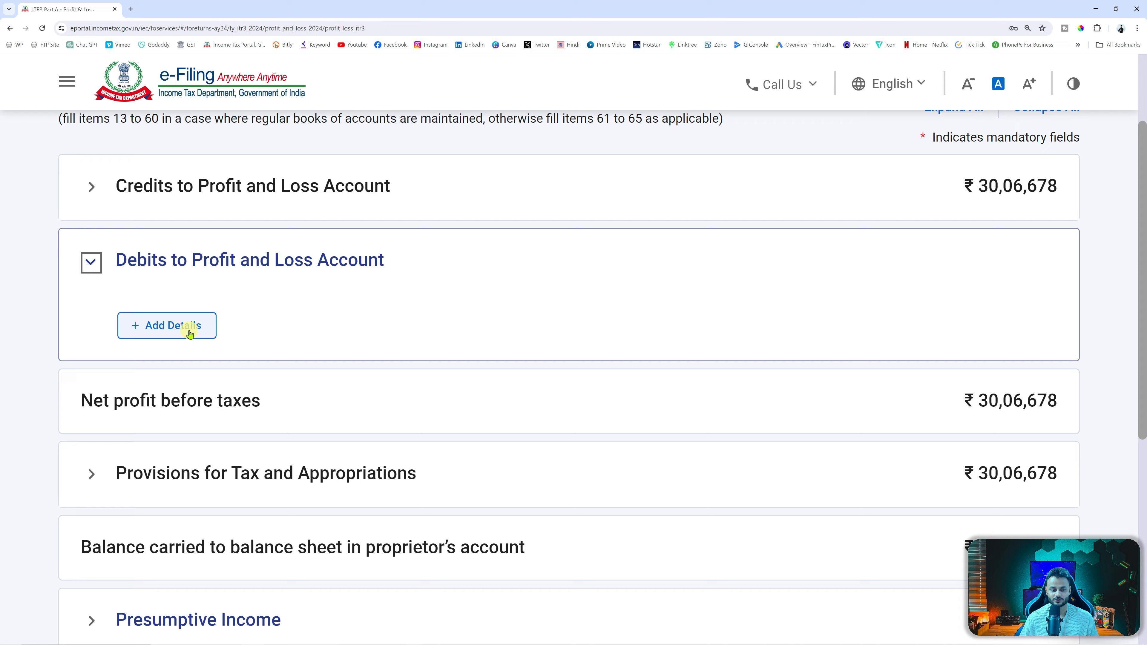
{"action": "left_click", "coordinate": [187, 326]}
{"action": "key", "text": "alt+Tab"}
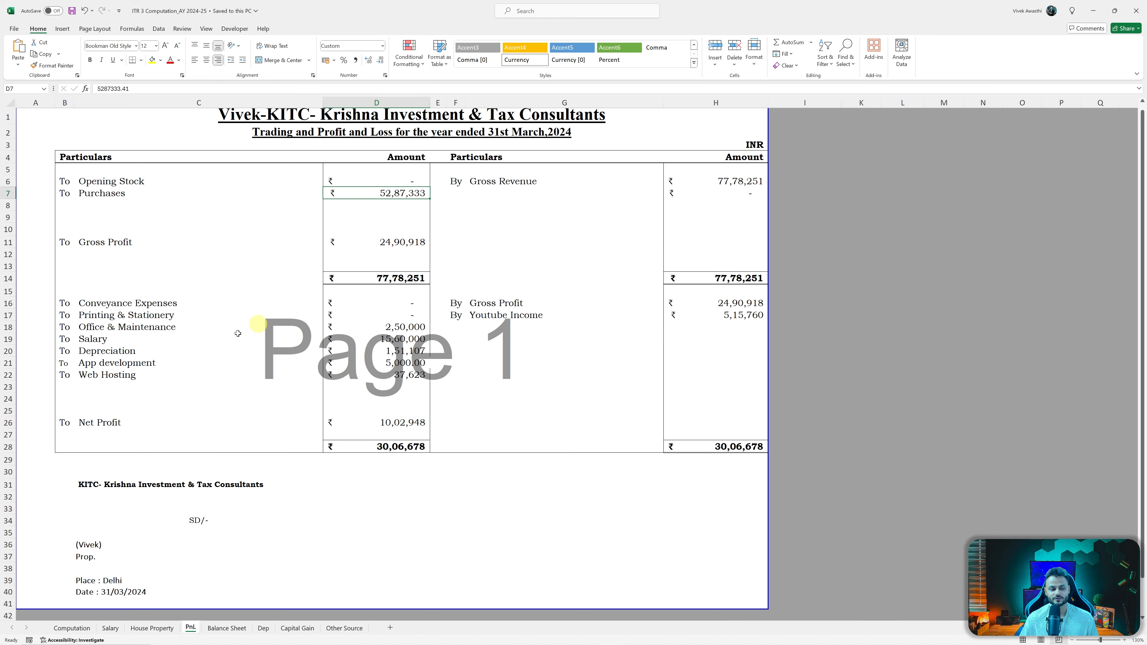
{"action": "key", "text": "alt+Tab"}
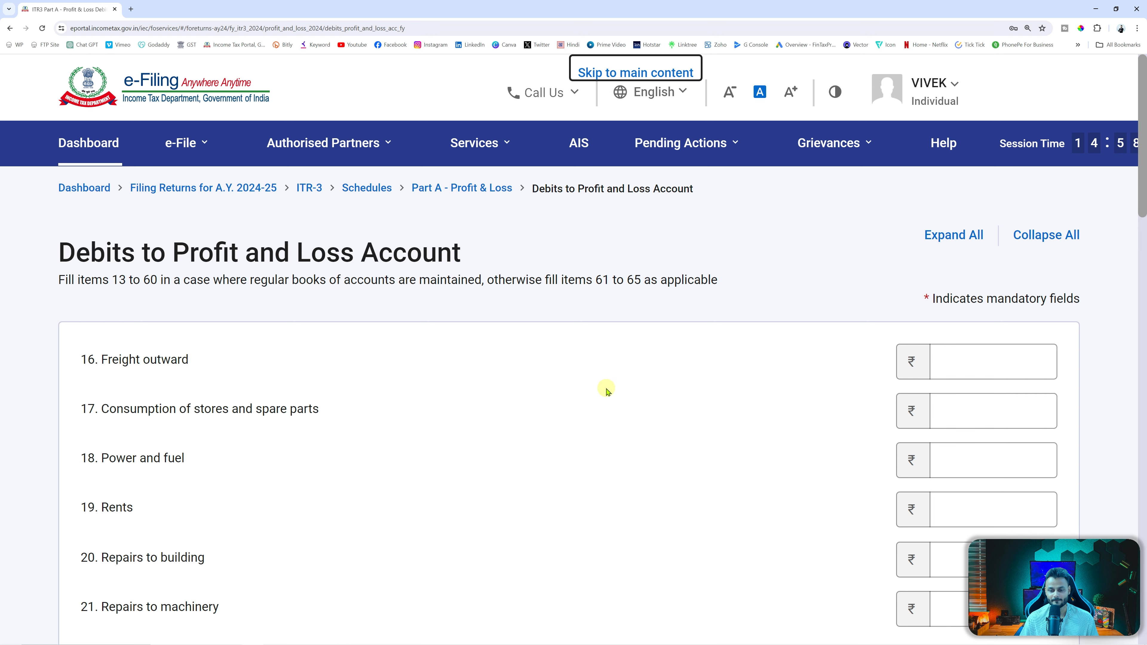
Look up Salary on the Excel PnL sheet and enter 1560000 as Salaries and wages under Compensation to employees.
{"action": "scroll", "coordinate": [607, 390], "scroll_direction": "down", "scroll_amount": 6}
{"action": "scroll", "coordinate": [607, 392], "scroll_direction": "down", "scroll_amount": 1}
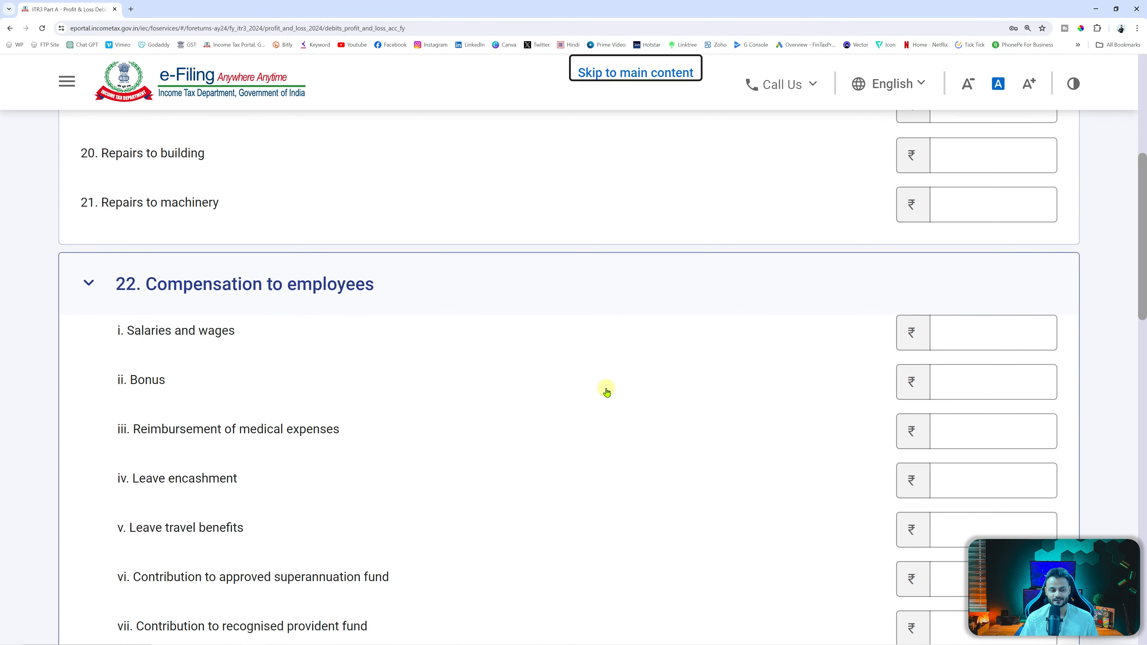
{"action": "key", "text": "alt+Tab"}
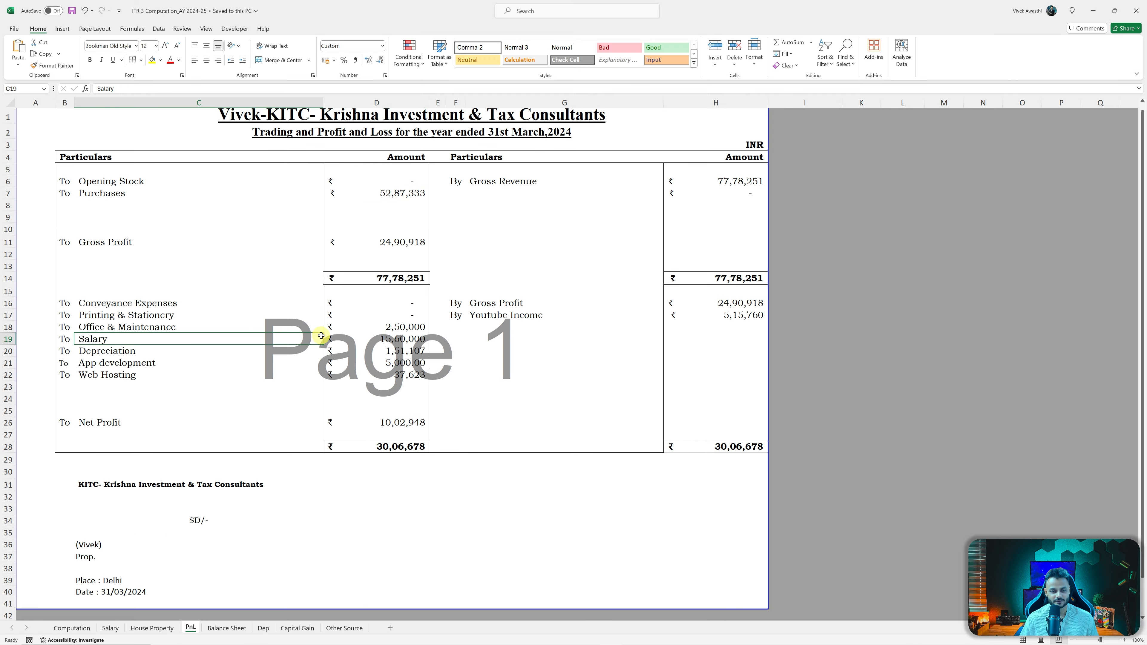
{"action": "key", "text": "alt+Tab"}
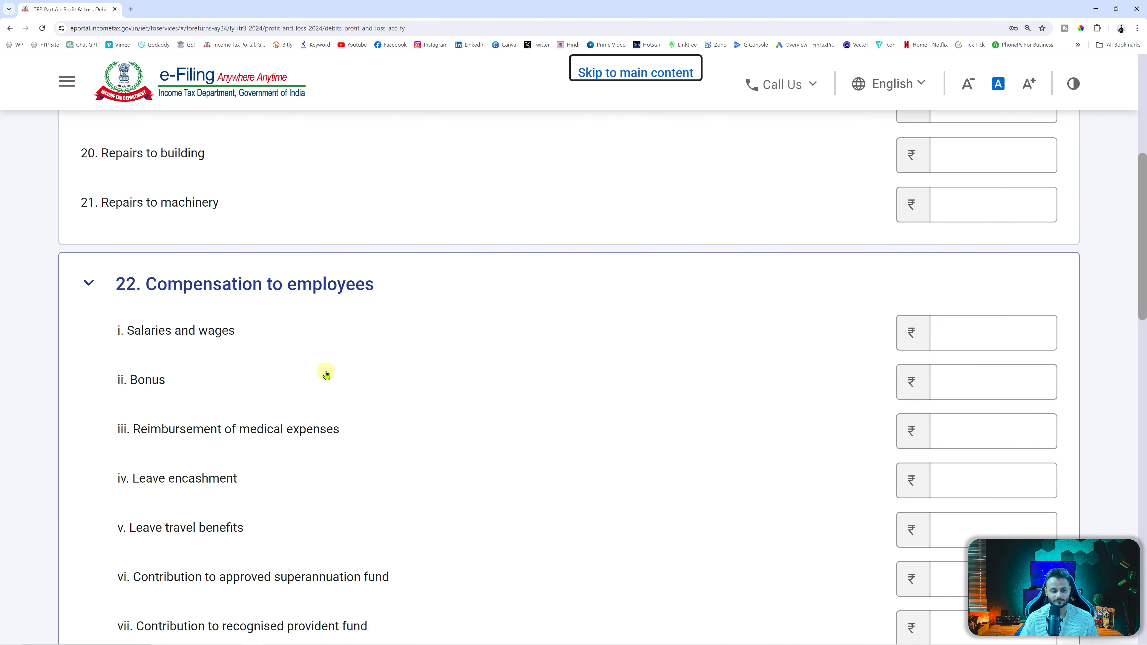
{"action": "left_click", "coordinate": [964, 334]}
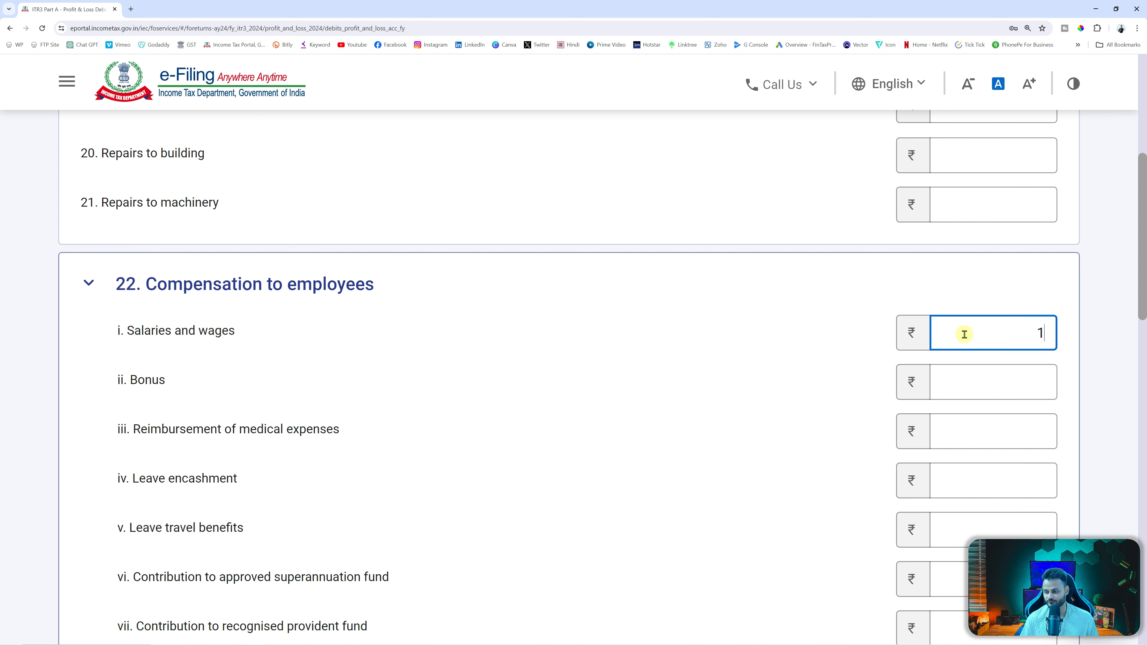
{"action": "type", "text": "1560000"}
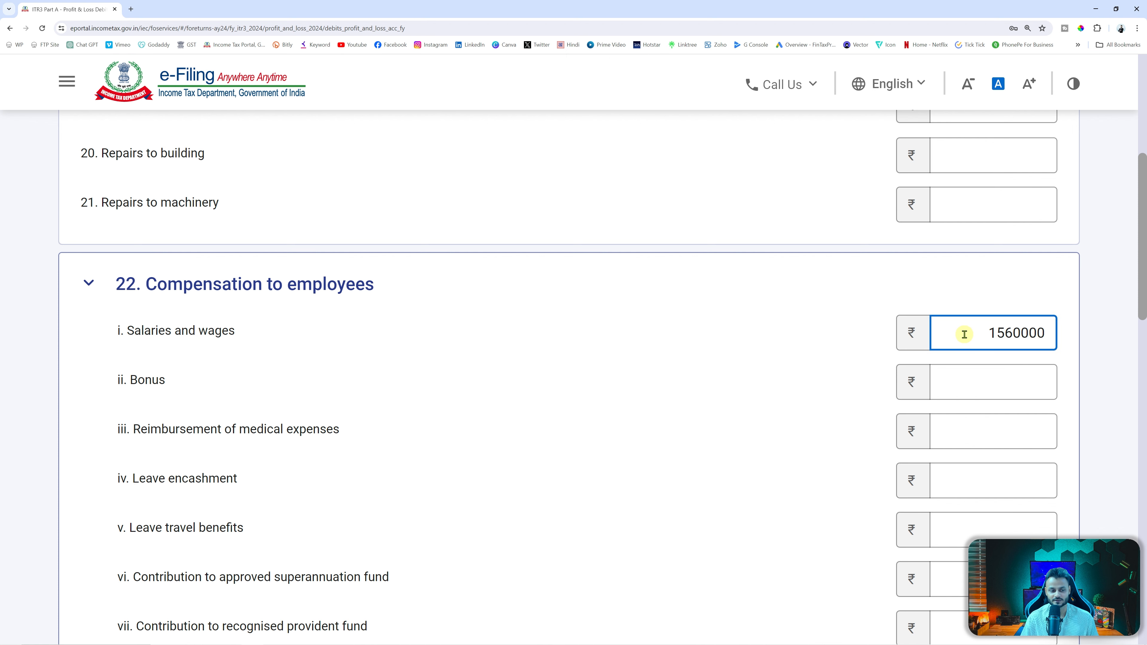
{"action": "left_click", "coordinate": [665, 395]}
Save Compensation to employees with No for compensation paid to non-residents, and continue to page 2 of the debits.
{"action": "scroll", "coordinate": [666, 395], "scroll_direction": "down", "scroll_amount": 10}
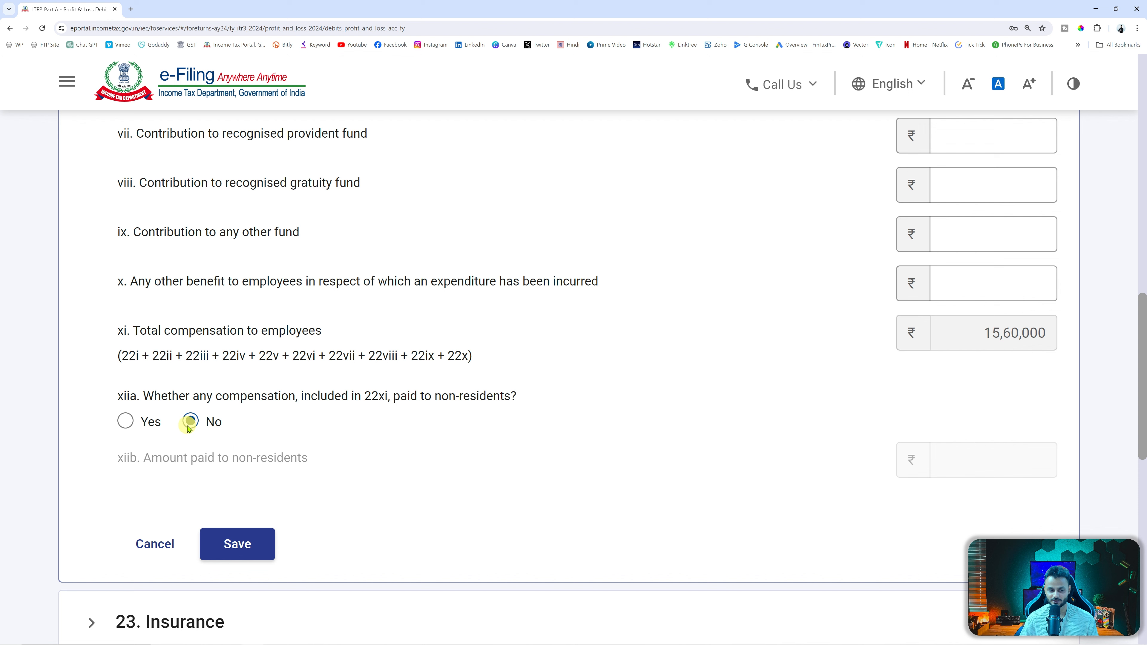
{"action": "left_click", "coordinate": [244, 545]}
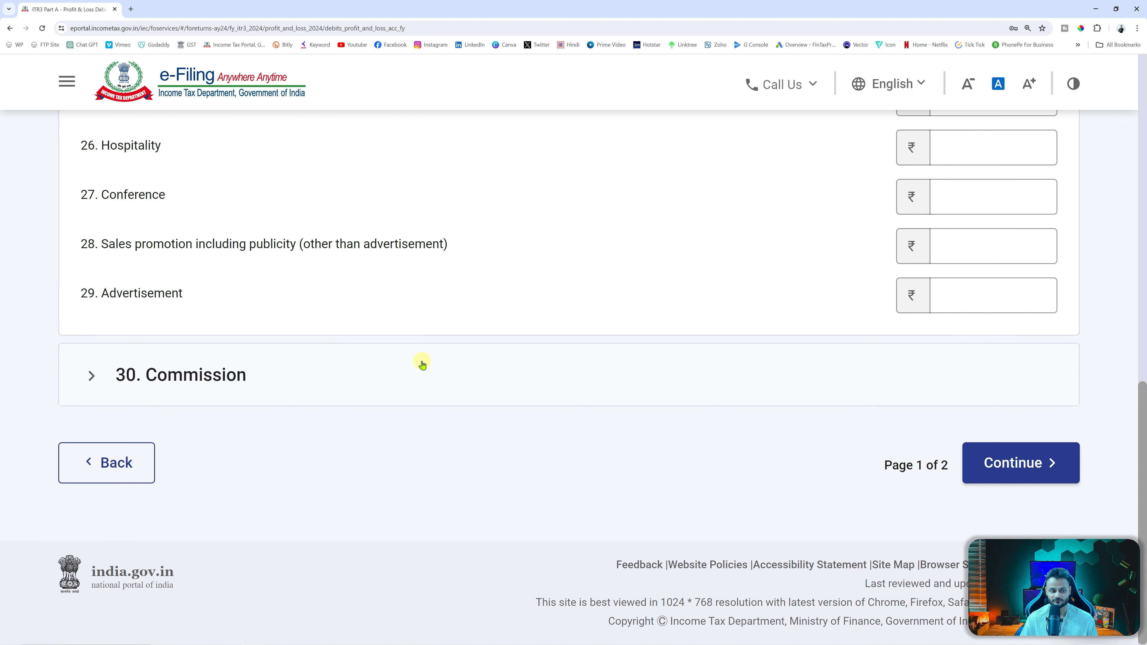
{"action": "scroll", "coordinate": [422, 365], "scroll_direction": "up", "scroll_amount": 4}
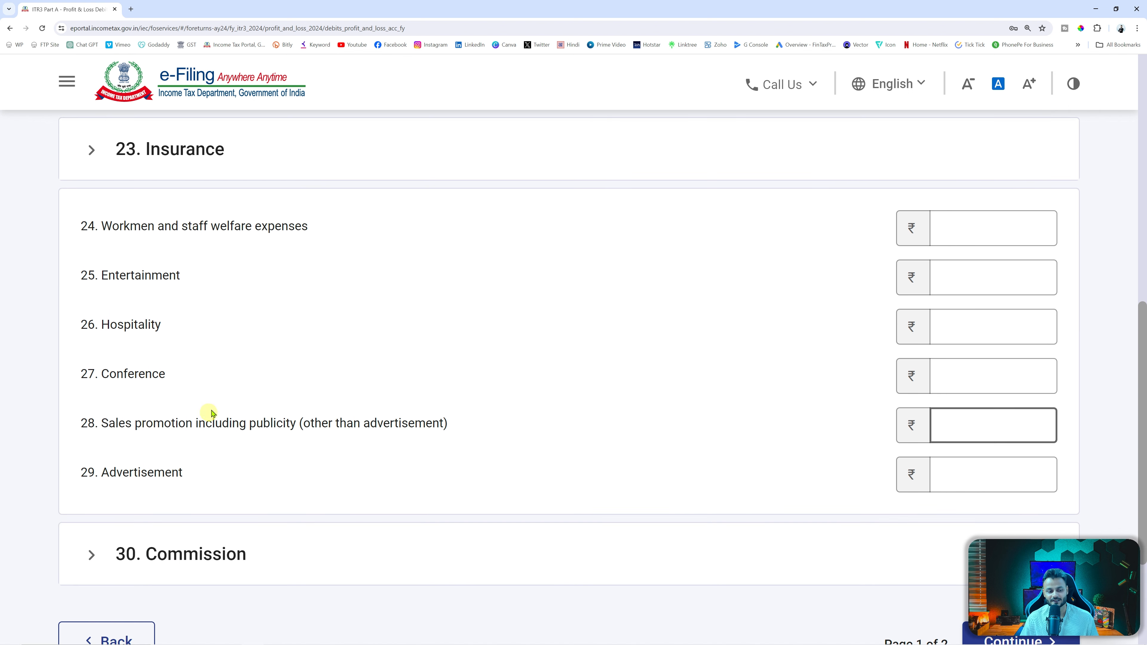
{"action": "scroll", "coordinate": [723, 442], "scroll_direction": "down", "scroll_amount": 2}
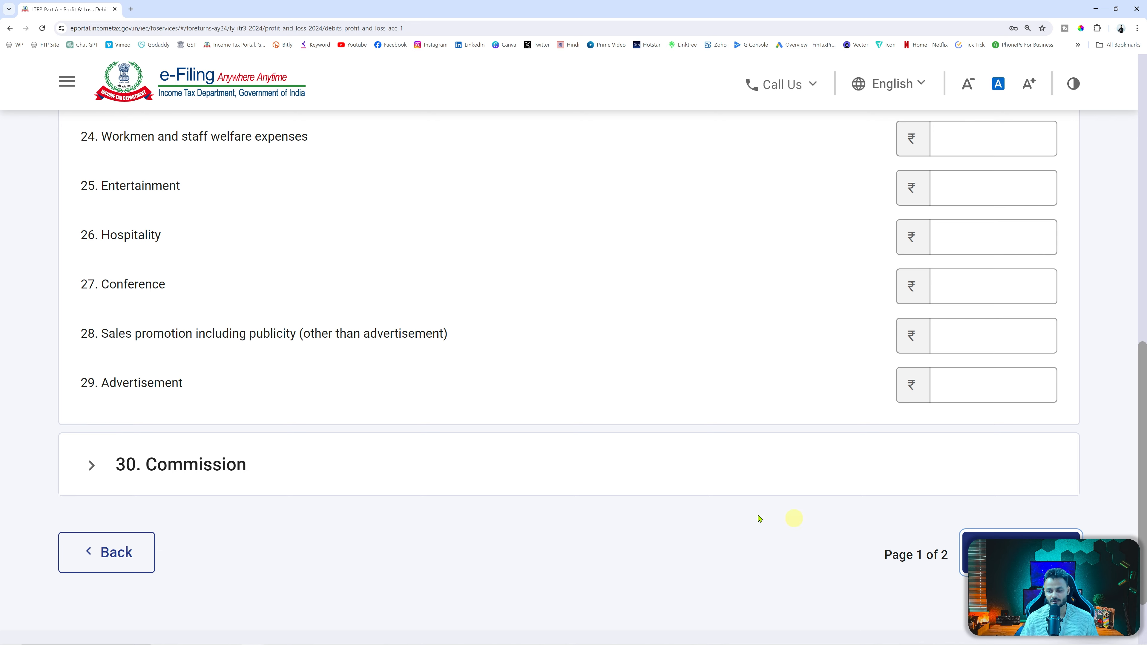
Expand item 46, Other expenses, on page 2 of the debits.
{"action": "scroll", "coordinate": [470, 411], "scroll_direction": "down", "scroll_amount": 6}
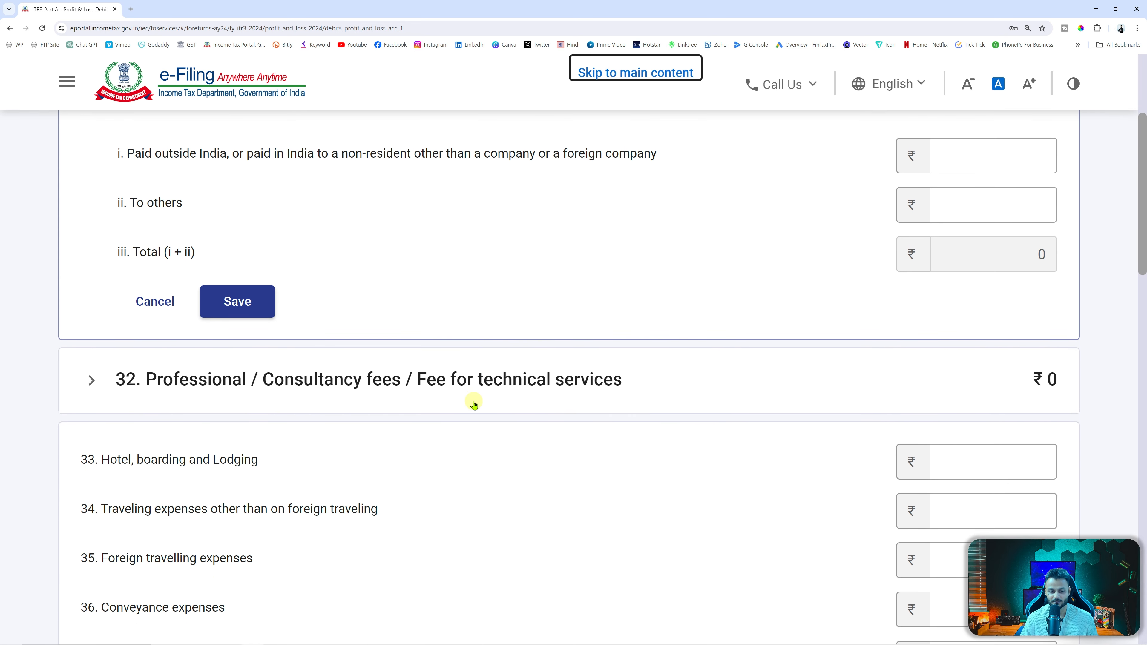
{"action": "scroll", "coordinate": [527, 403], "scroll_direction": "down", "scroll_amount": 4}
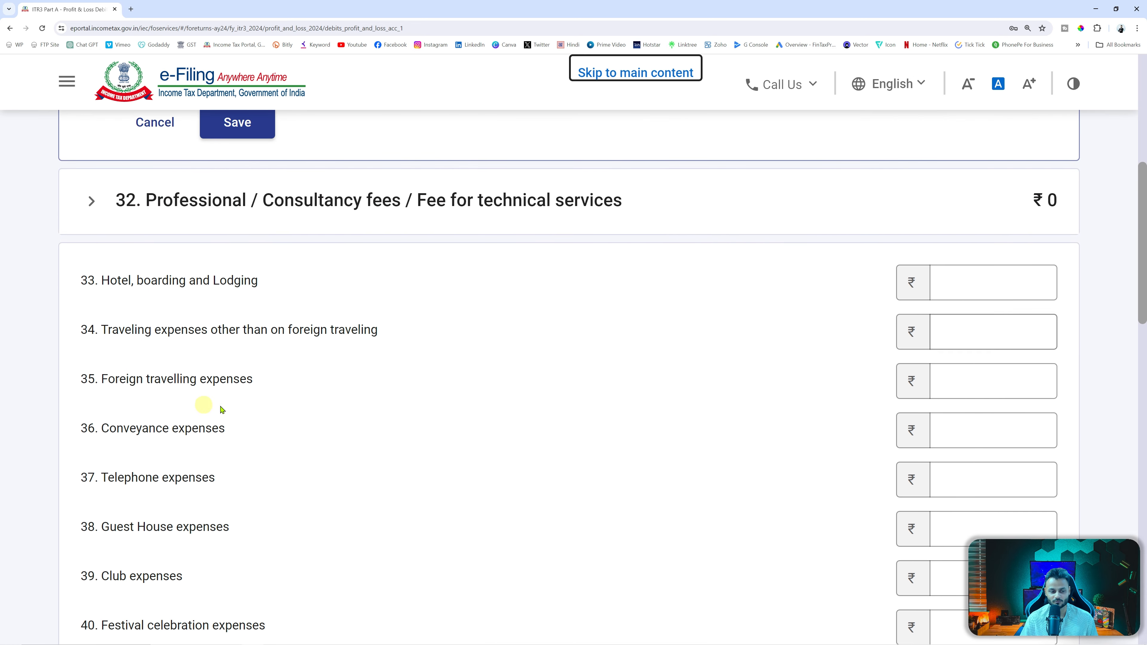
{"action": "scroll", "coordinate": [348, 485], "scroll_direction": "down", "scroll_amount": 13}
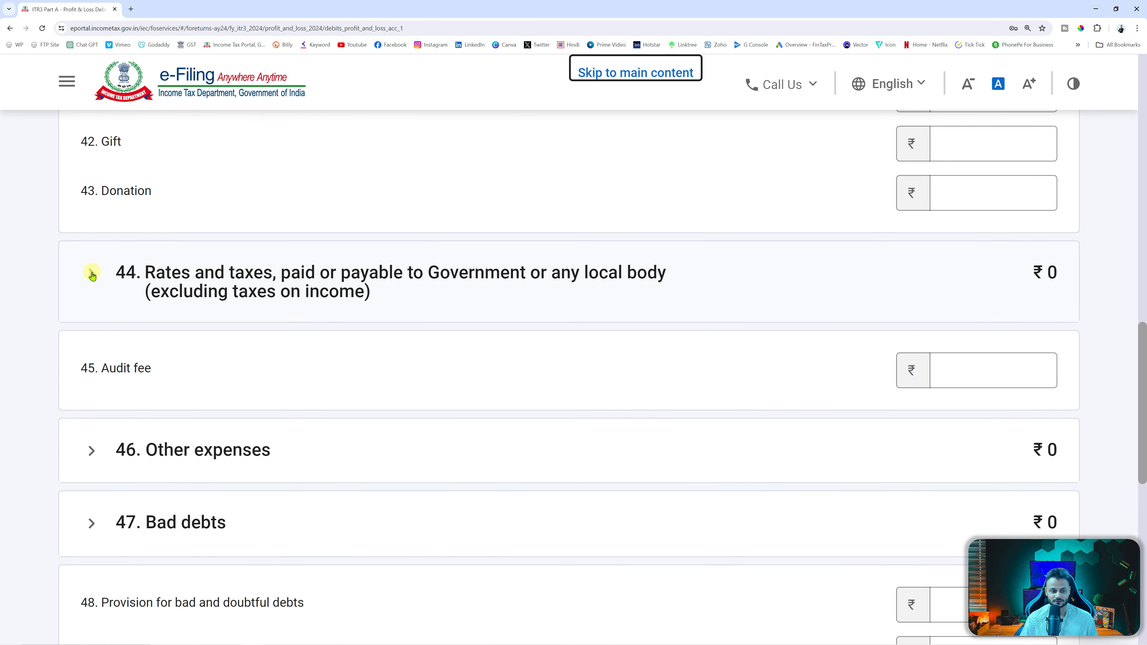
{"action": "scroll", "coordinate": [199, 351], "scroll_direction": "down", "scroll_amount": 2}
{"action": "left_click", "coordinate": [86, 361]}
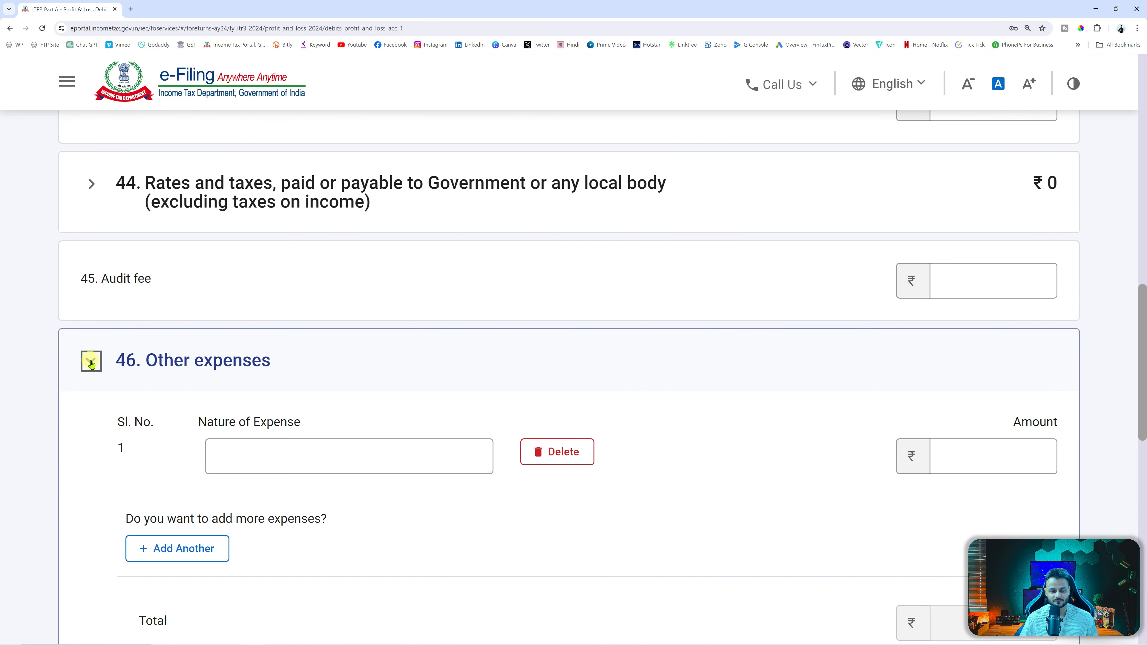
Enter Office Maintenance as the first nature of expense under Other expenses, with an amount of 2,50,000 from the Excel PnL sheet.
{"action": "key", "text": "alt+Tab"}
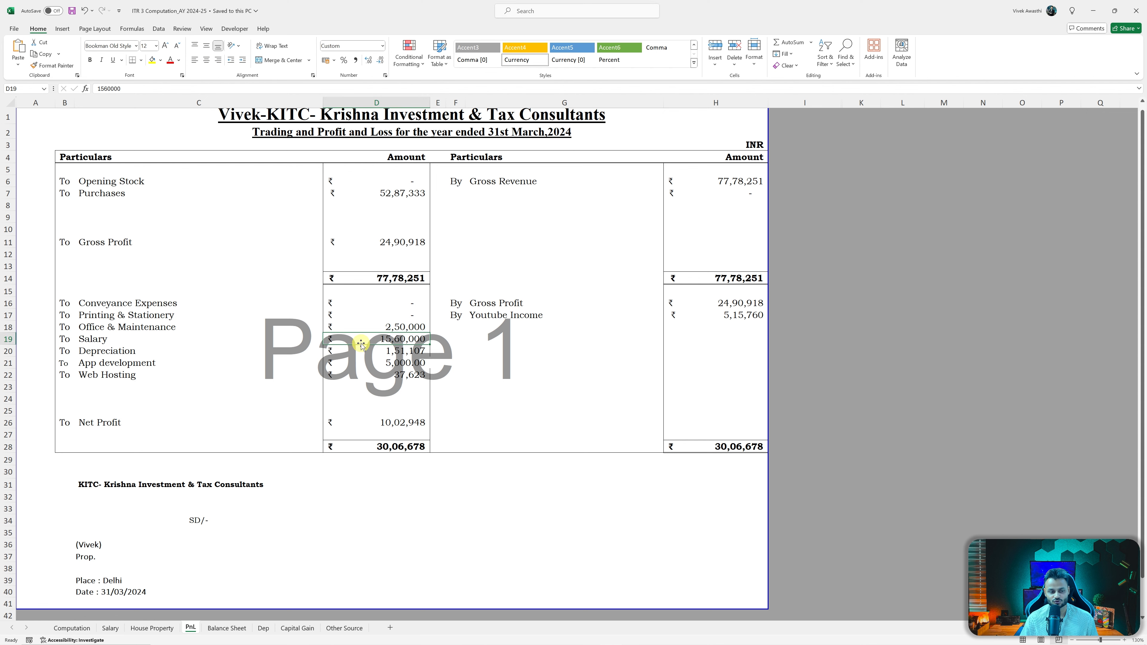
{"action": "key", "text": "alt+Tab"}
{"action": "left_click", "coordinate": [306, 461]}
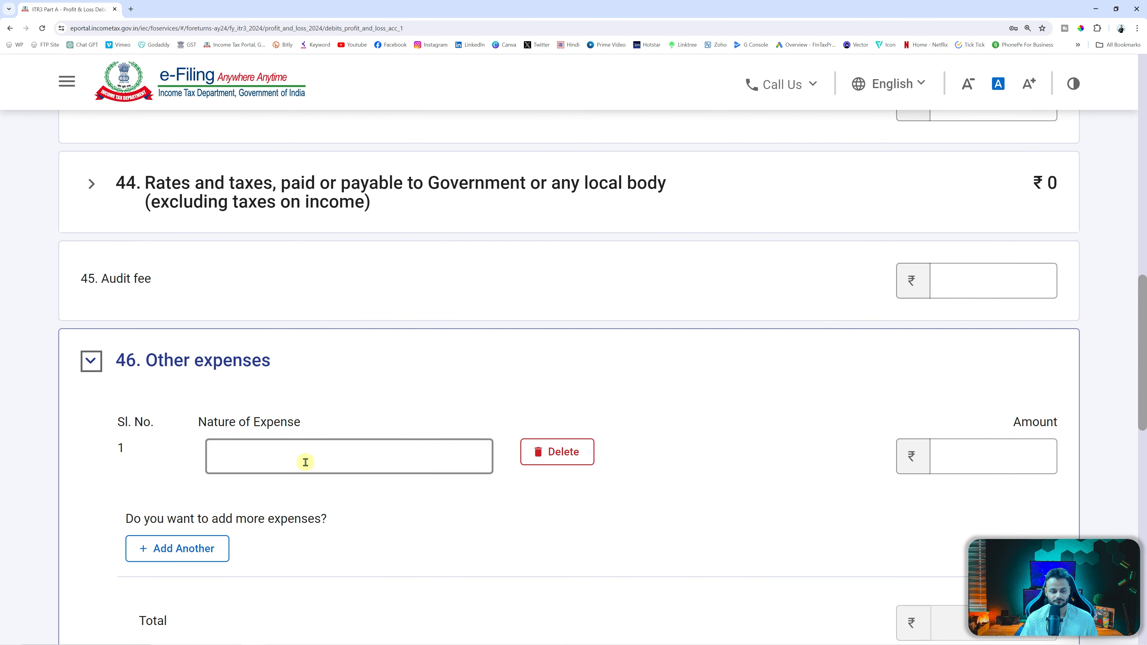
{"action": "type", "text": "Office"}
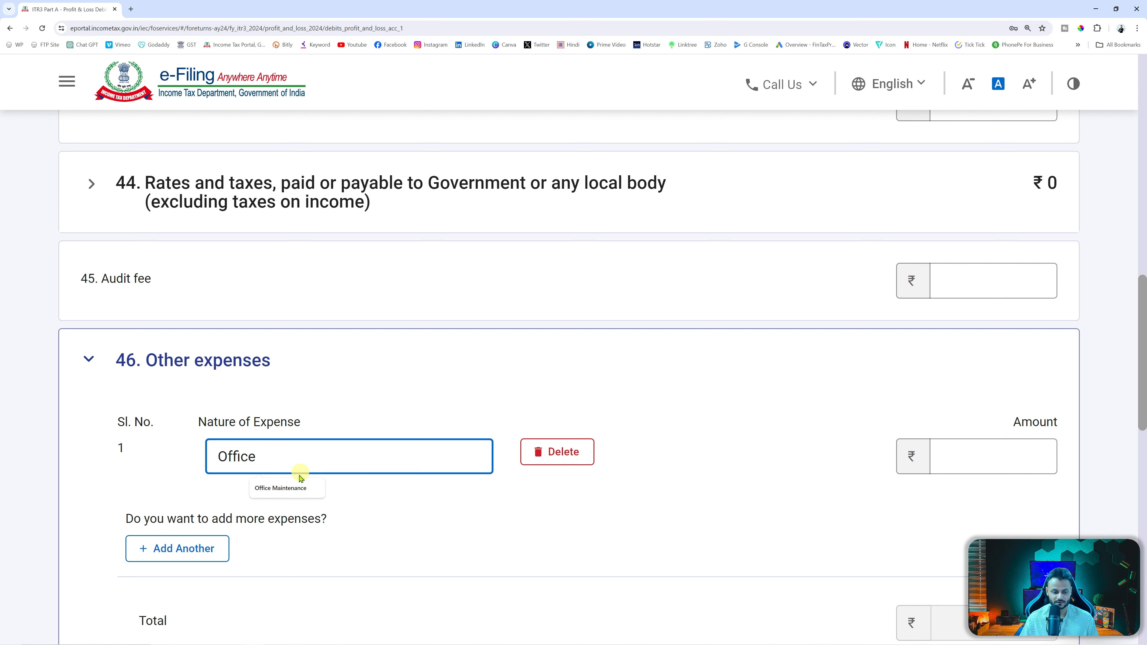
{"action": "left_click", "coordinate": [294, 488]}
{"action": "left_click", "coordinate": [966, 454]}
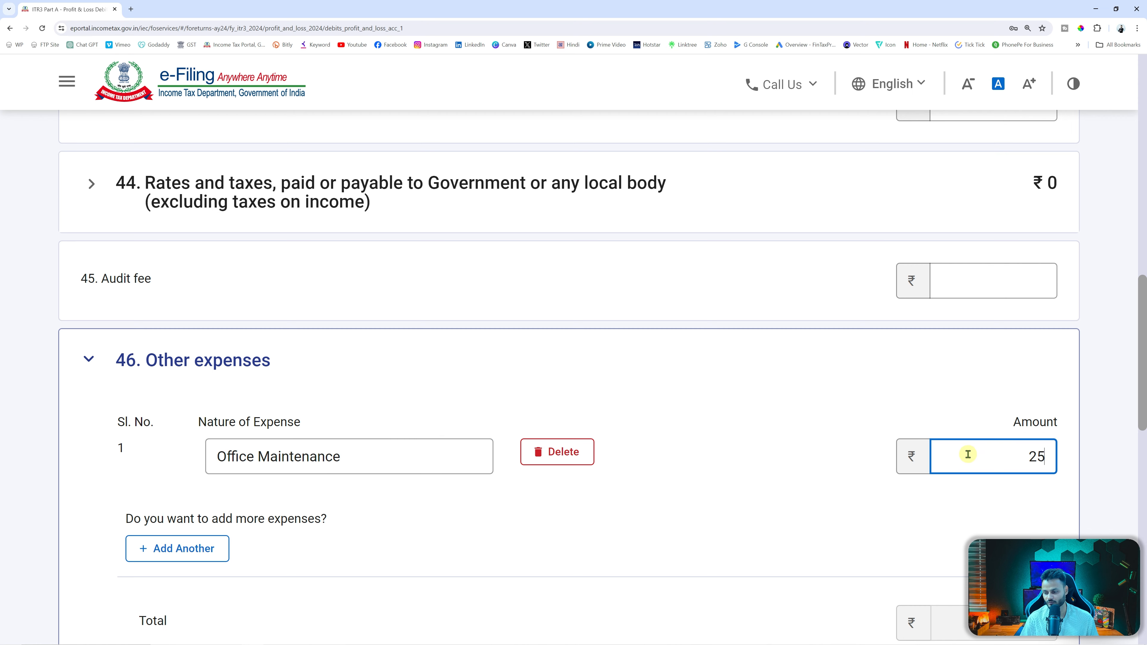
{"action": "type", "text": "2,50,000"}
Look up Depreciation on the Excel PnL sheet and enter 1,51,107 in item 52, Depreciation and Amortization.
{"action": "key", "text": "alt+Tab"}
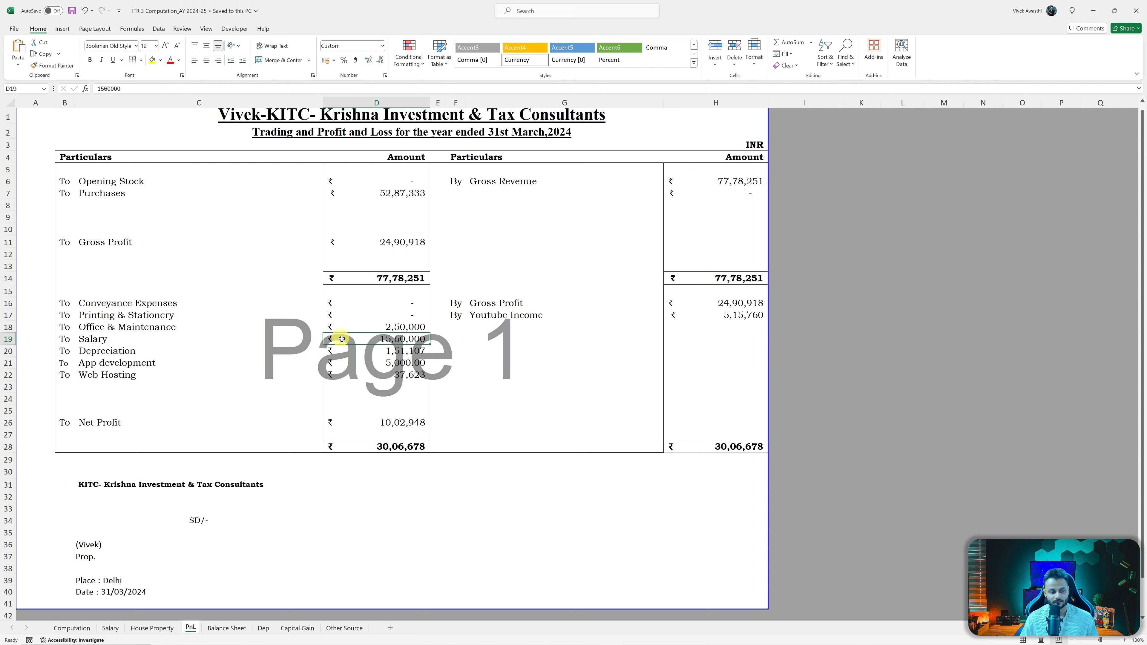
{"action": "left_click", "coordinate": [375, 351]}
{"action": "key", "text": "alt+Tab"}
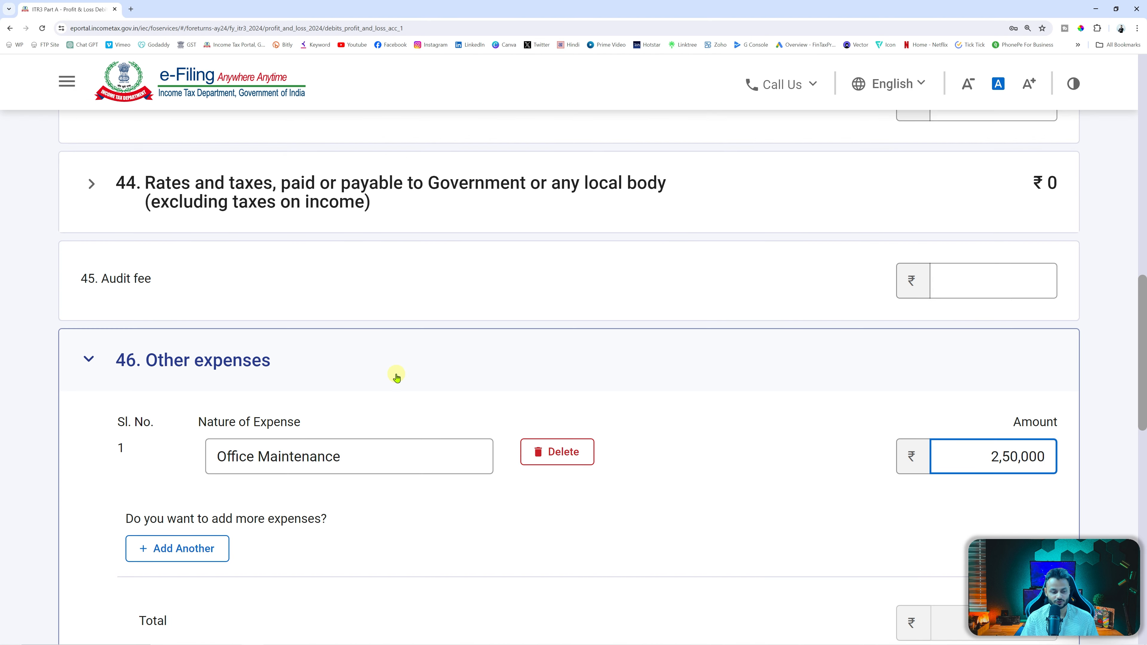
{"action": "scroll", "coordinate": [474, 481], "scroll_direction": "down", "scroll_amount": 8}
{"action": "scroll", "coordinate": [474, 481], "scroll_direction": "down", "scroll_amount": 3}
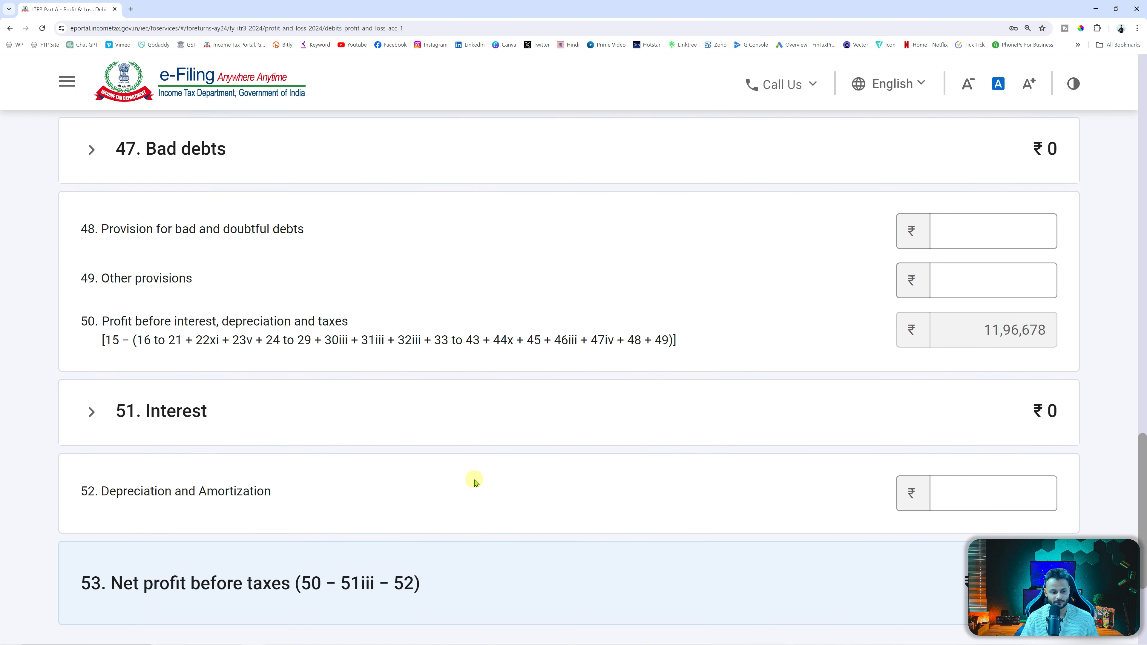
{"action": "left_click", "coordinate": [1043, 480]}
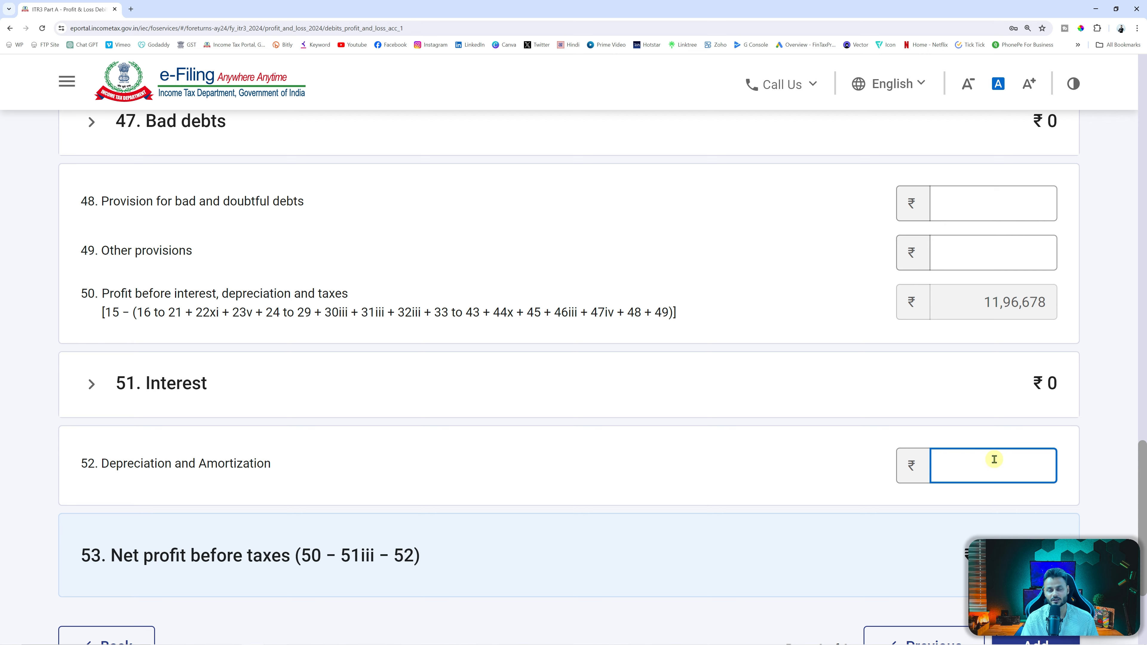
{"action": "key", "text": "alt+Tab"}
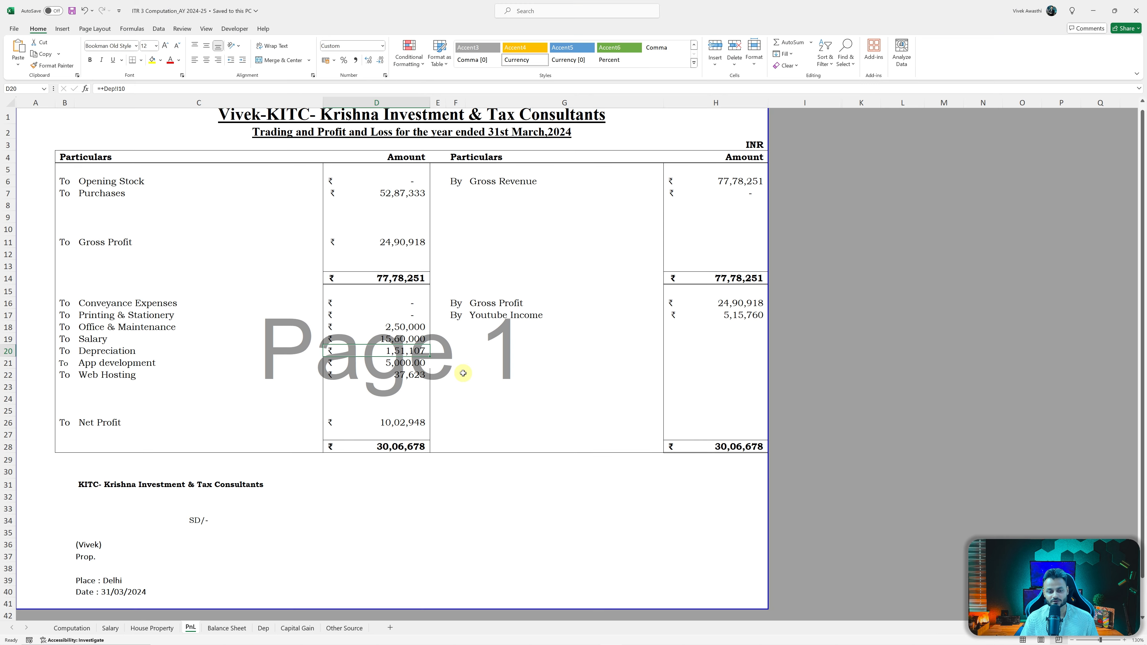
{"action": "key", "text": "alt+Tab"}
{"action": "type", "text": "1"}
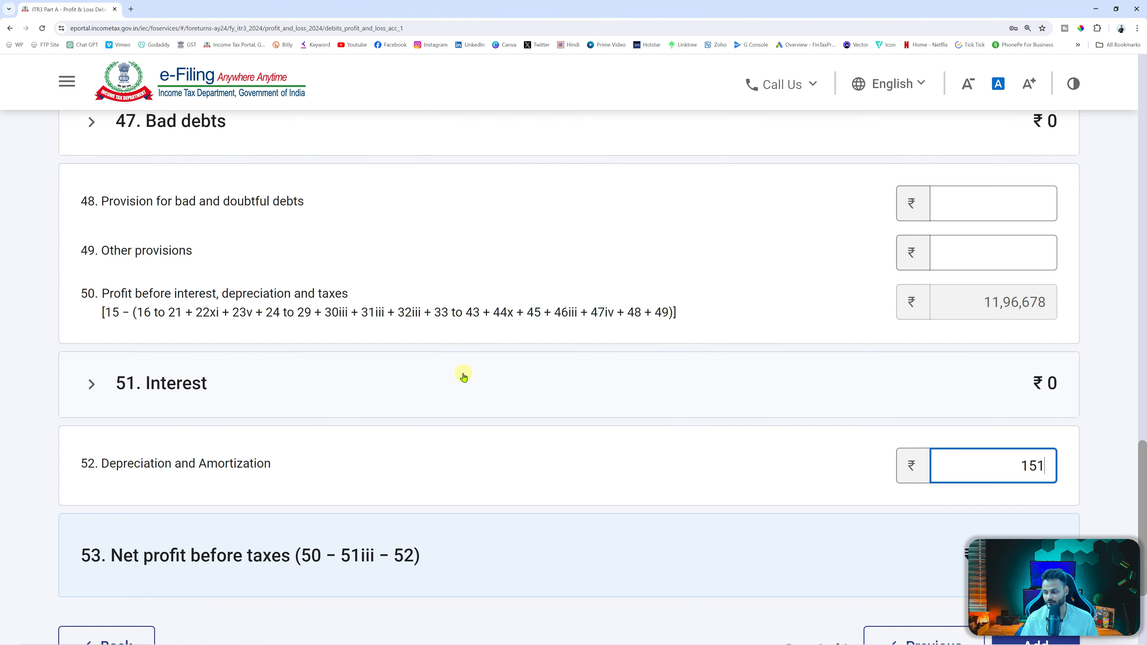
{"action": "type", "text": ",51,107"}
{"action": "left_click", "coordinate": [817, 415]}
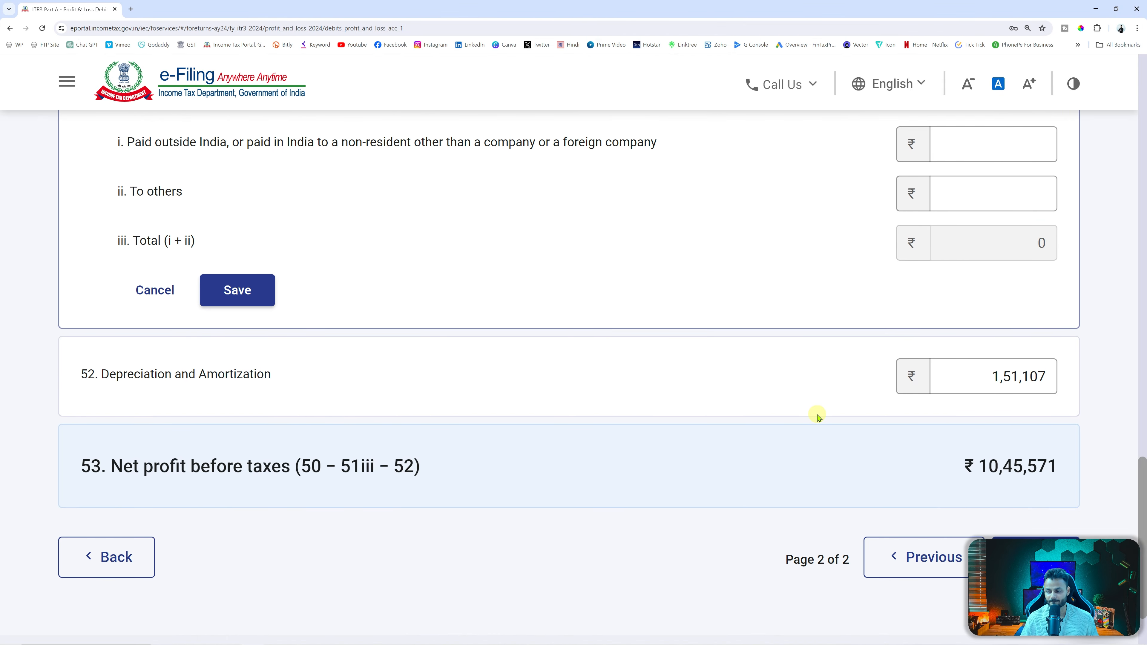
Reopen Other expenses and add a second row with App Development as the nature of expense, consulting the Excel PnL sheet.
{"action": "scroll", "coordinate": [722, 401], "scroll_direction": "up", "scroll_amount": 6}
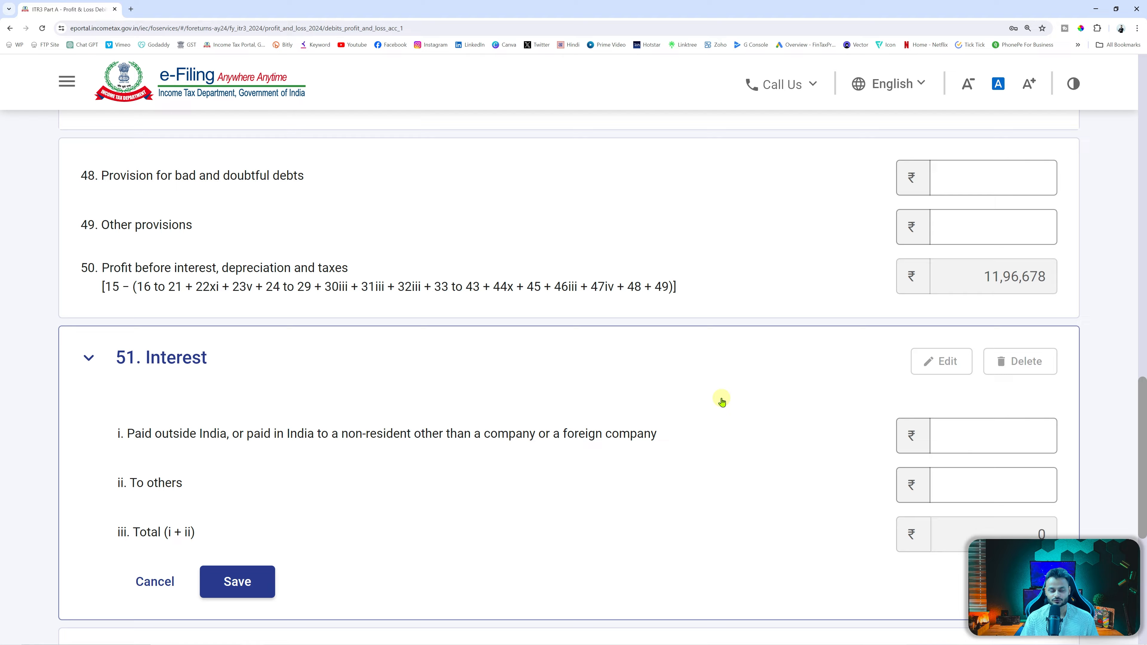
{"action": "scroll", "coordinate": [723, 400], "scroll_direction": "up", "scroll_amount": 5}
{"action": "left_click", "coordinate": [90, 266]}
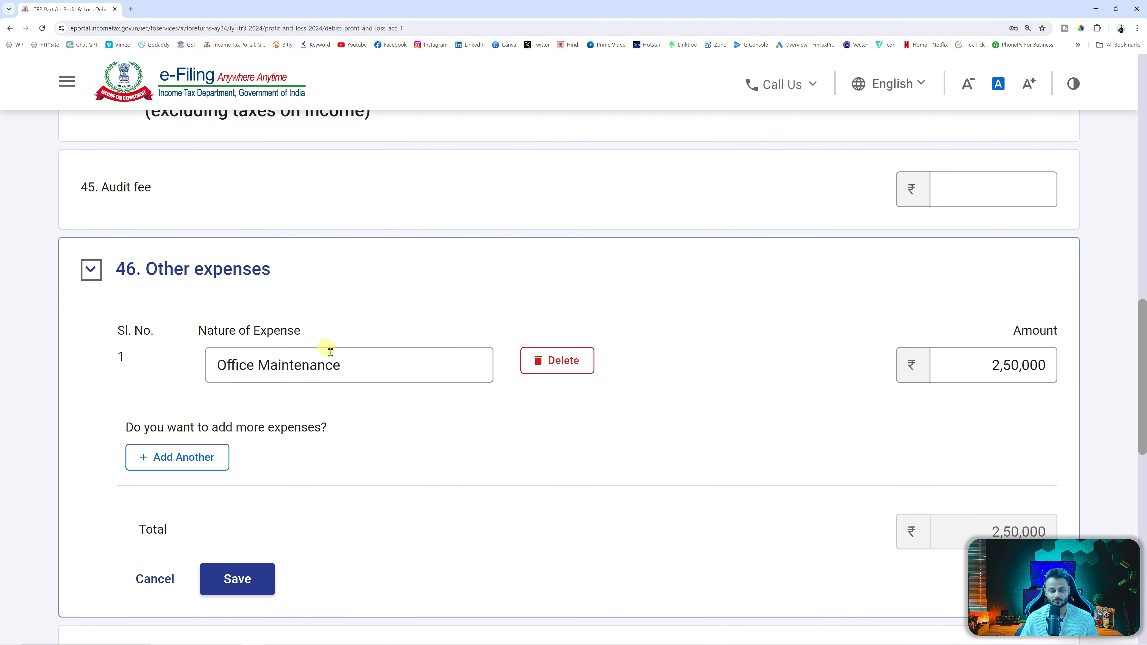
{"action": "key", "text": "alt+Tab"}
{"action": "left_click", "coordinate": [388, 363]}
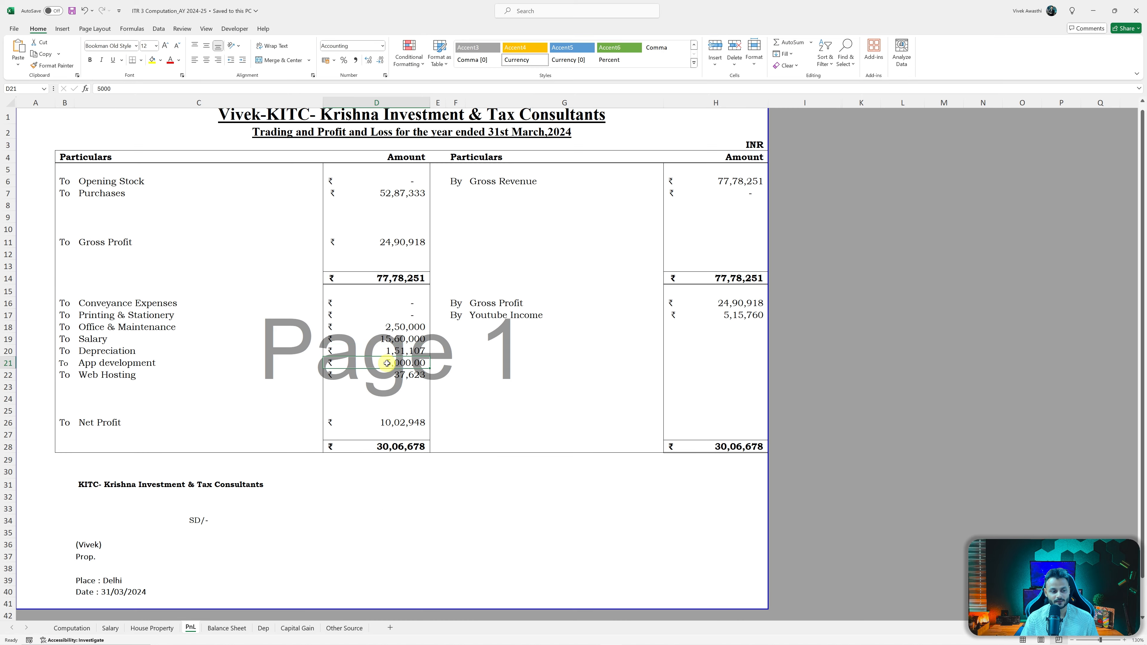
{"action": "key", "text": "alt+Tab"}
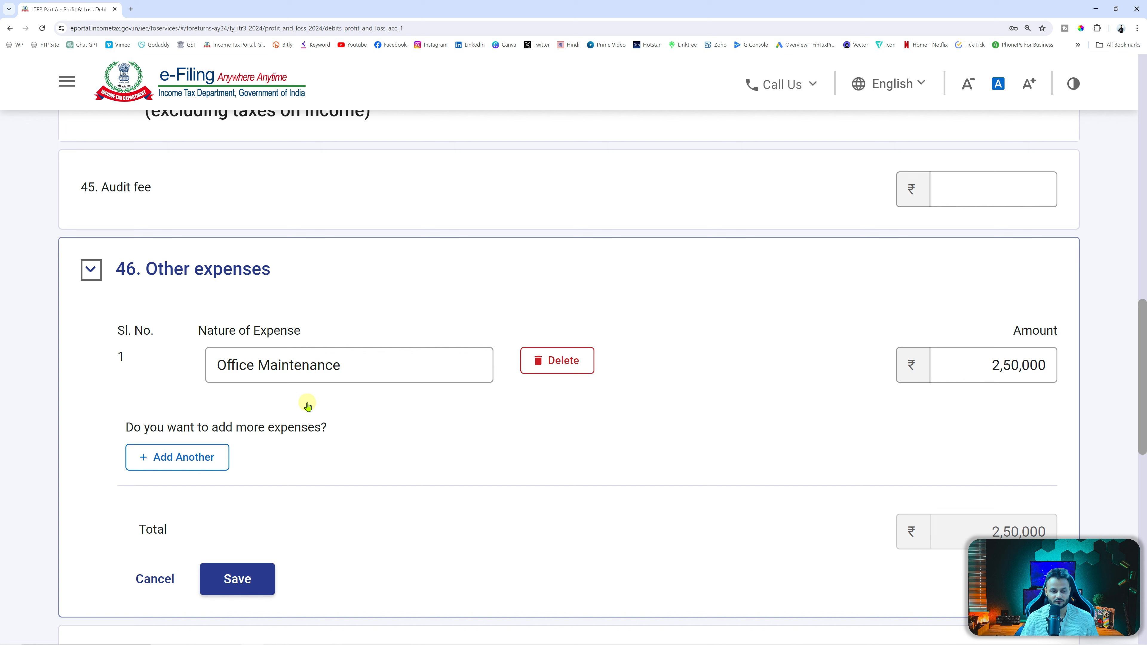
{"action": "left_click", "coordinate": [208, 465]}
{"action": "left_click", "coordinate": [294, 434]}
{"action": "type", "text": "App Development"}
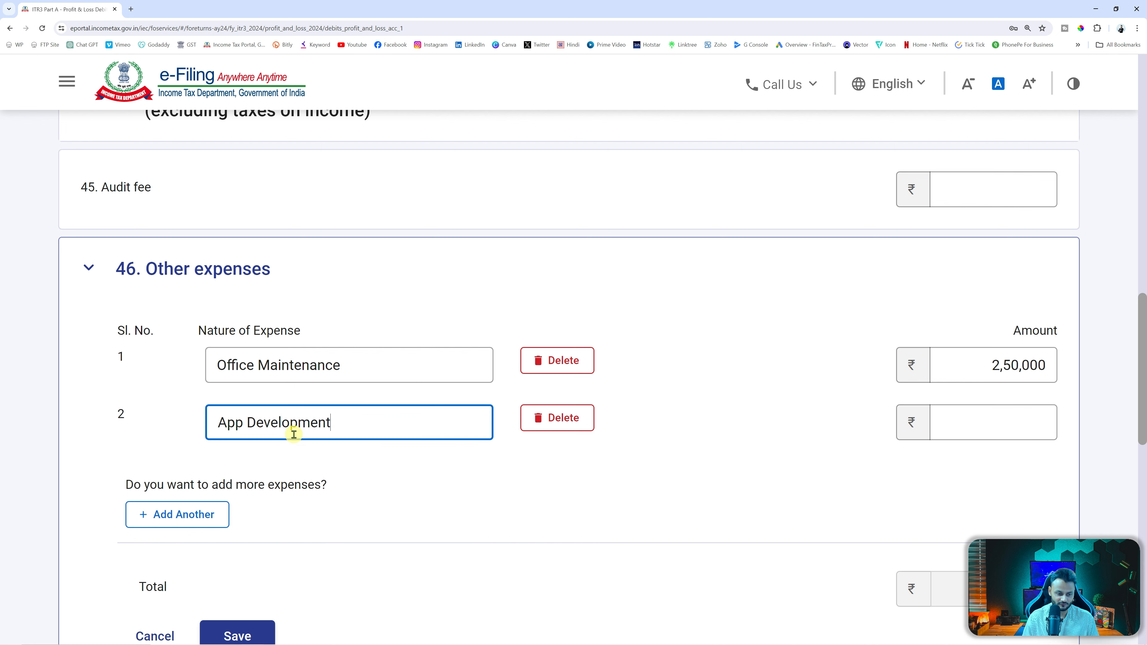
Check the App development amount on the Excel PnL sheet and enter 5000 for it in the second Other expenses row.
{"action": "left_click", "coordinate": [996, 411]}
{"action": "key", "text": "alt+Tab"}
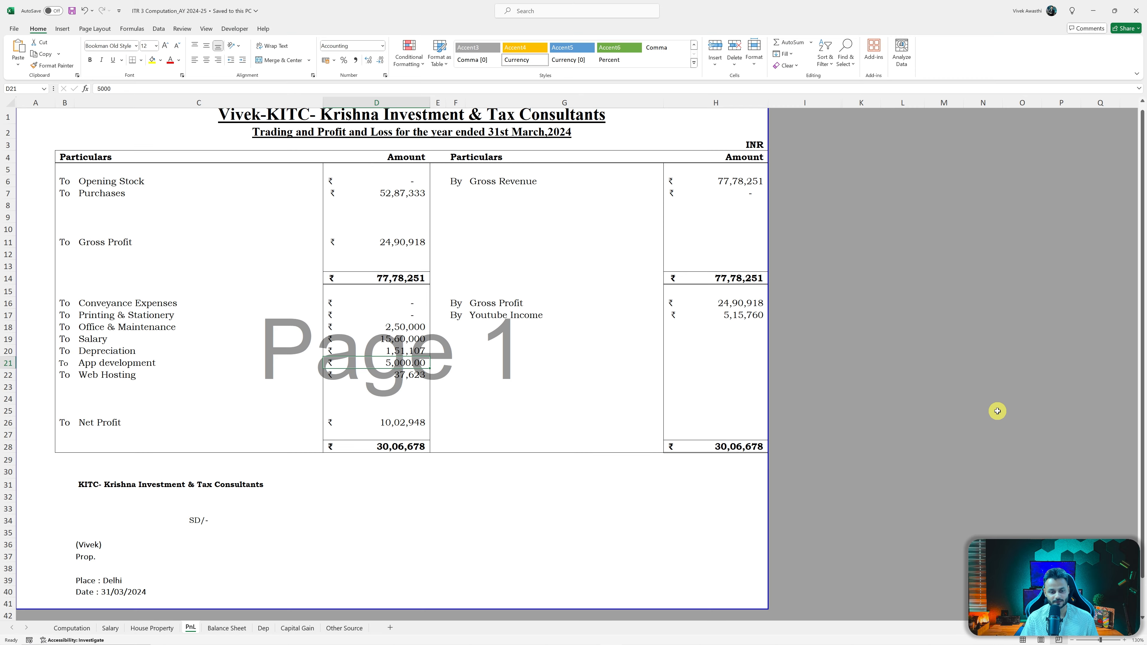
{"action": "key", "text": "alt+Tab"}
{"action": "key", "text": "alt+Tab"}
{"action": "key", "text": "alt+Tab"}
{"action": "type", "text": "5000"}
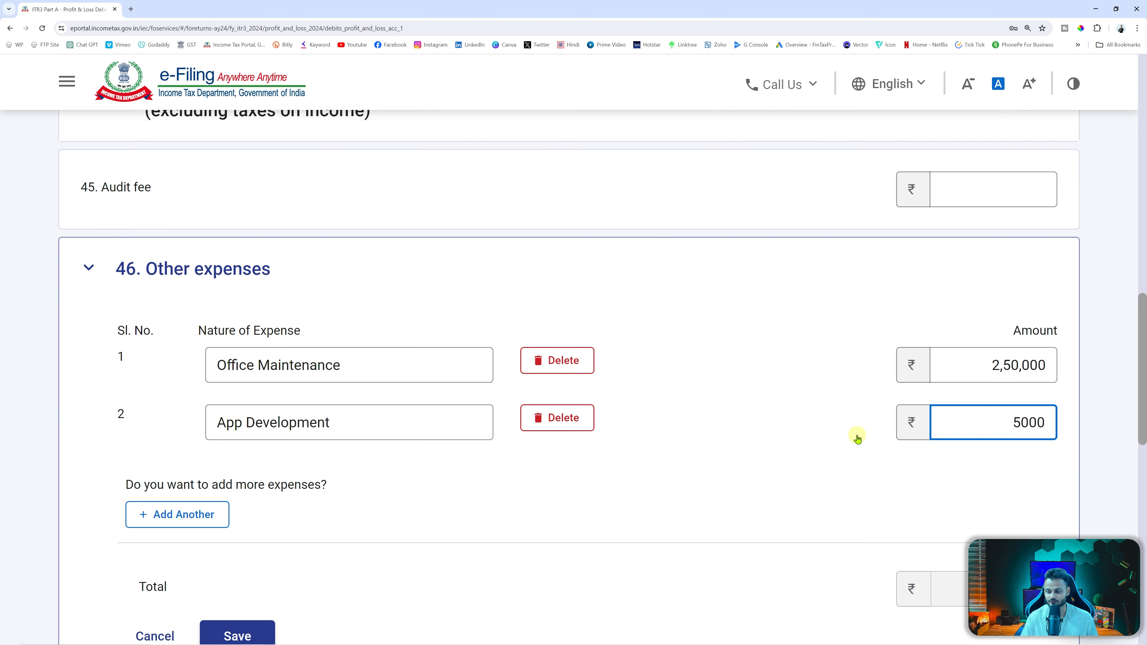
{"action": "left_click", "coordinate": [808, 464]}
Set the App development amount on the Excel PnL sheet to 5000, format it without decimals, and return to the portal.
{"action": "key", "text": "alt+Tab"}
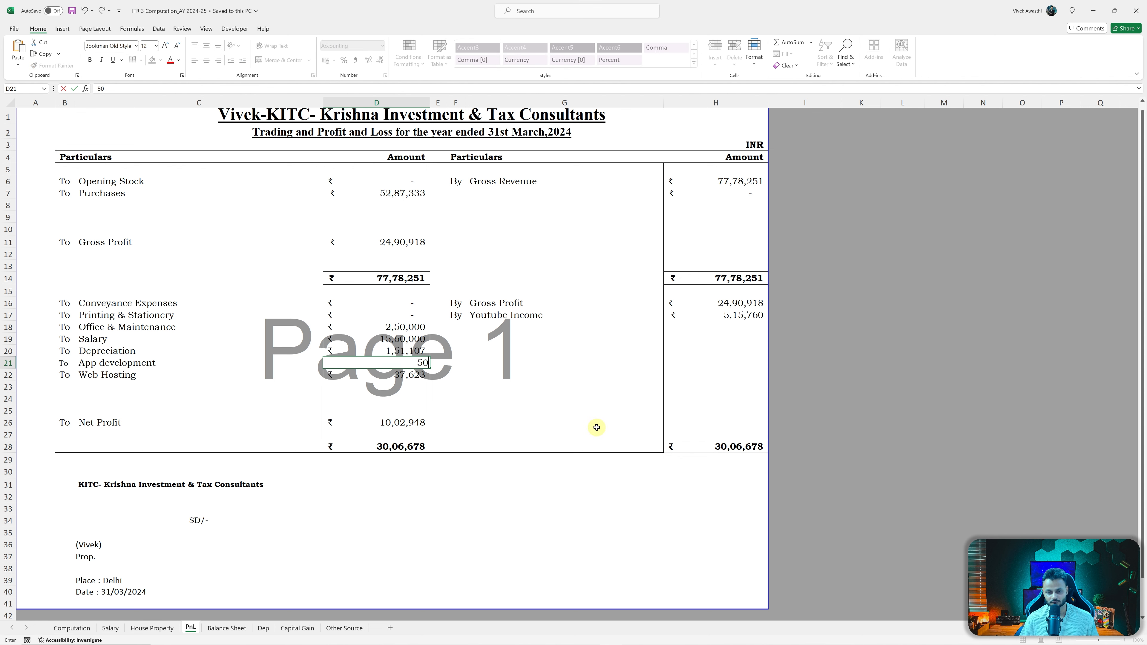
{"action": "key", "text": "Down"}
{"action": "key", "text": "Up"}
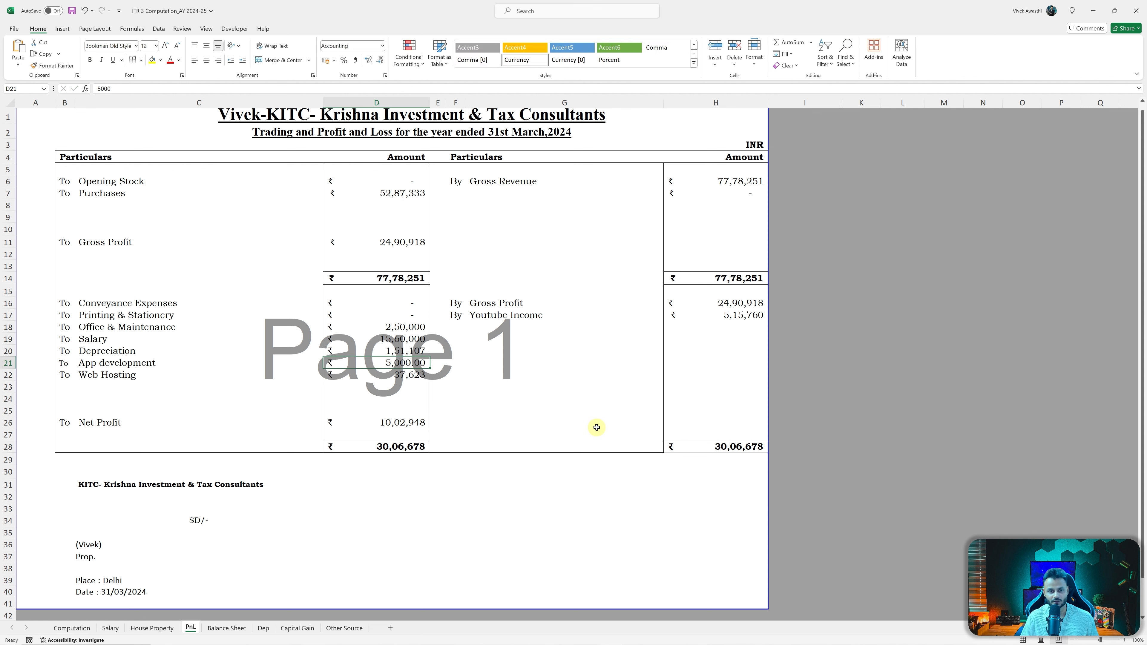
{"action": "left_click", "coordinate": [382, 62]}
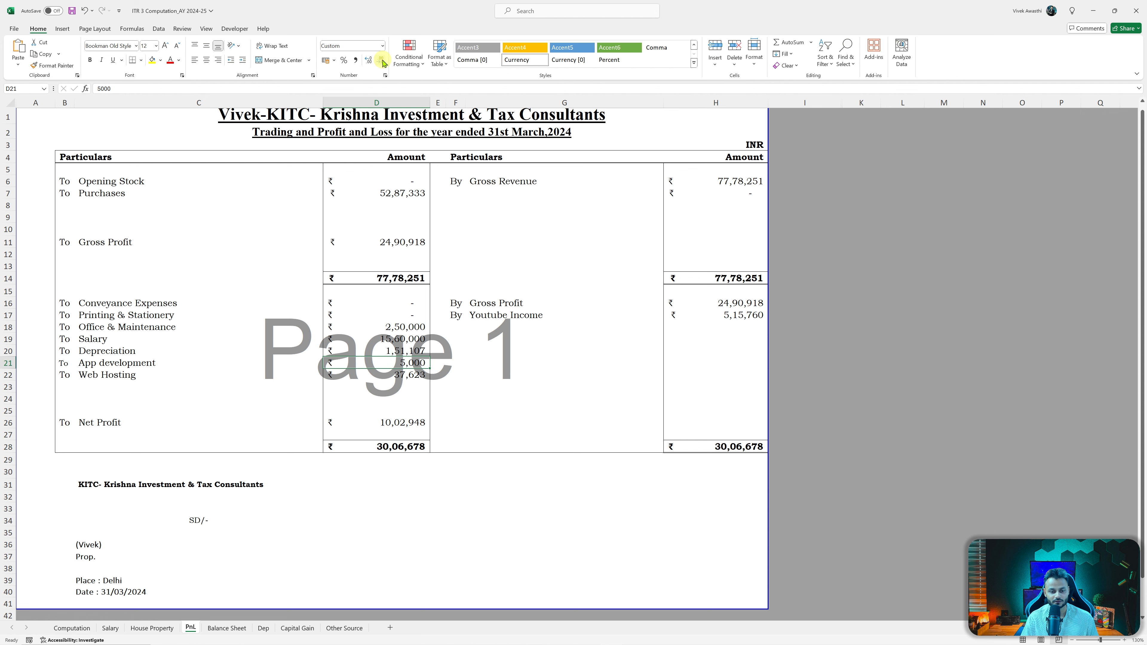
{"action": "key", "text": "Down"}
{"action": "key", "text": "alt+Tab"}
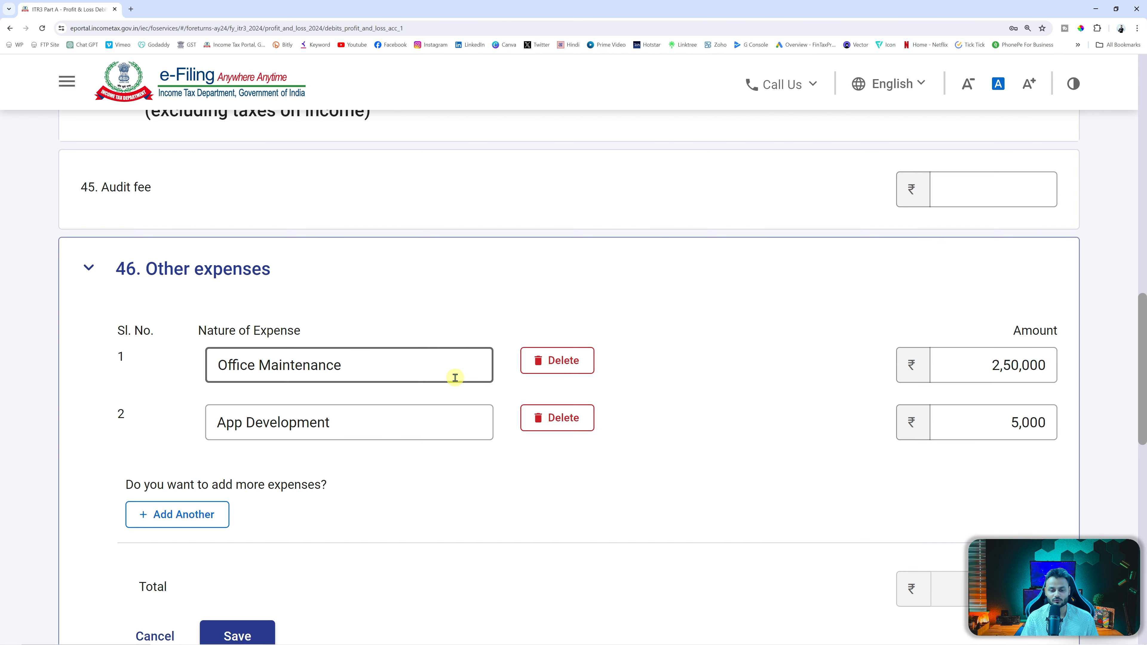
Add a third entry under 46. Other expenses with "Web hosting" as its nature of expense.
{"action": "left_click", "coordinate": [200, 513]}
{"action": "left_click", "coordinate": [259, 486]}
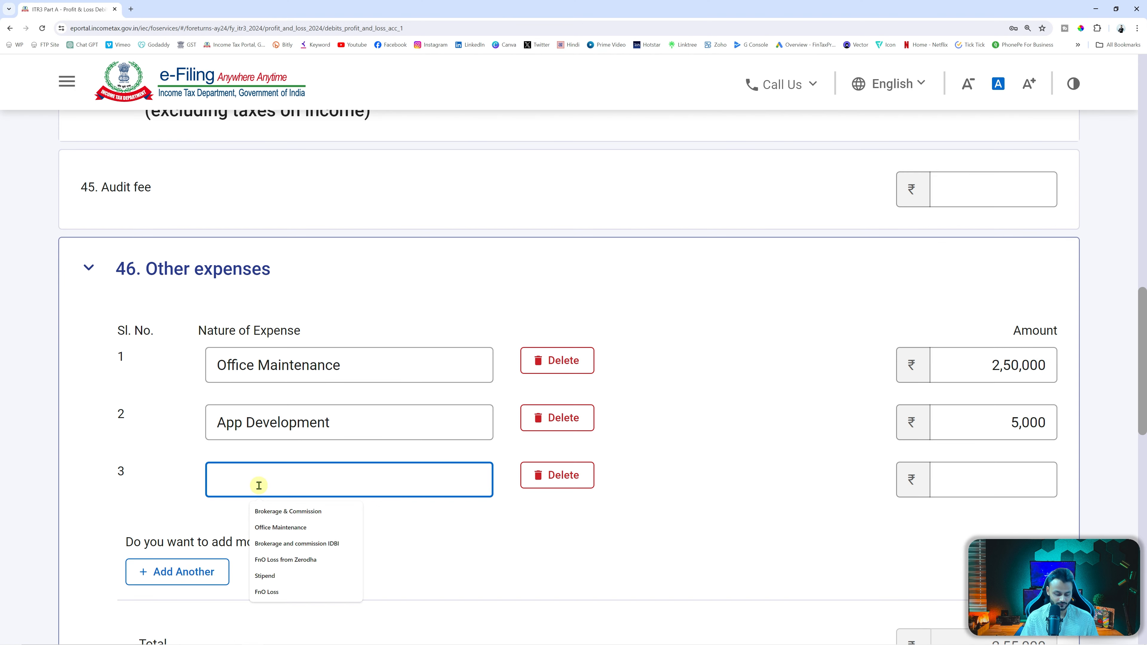
{"action": "type", "text": "Web"}
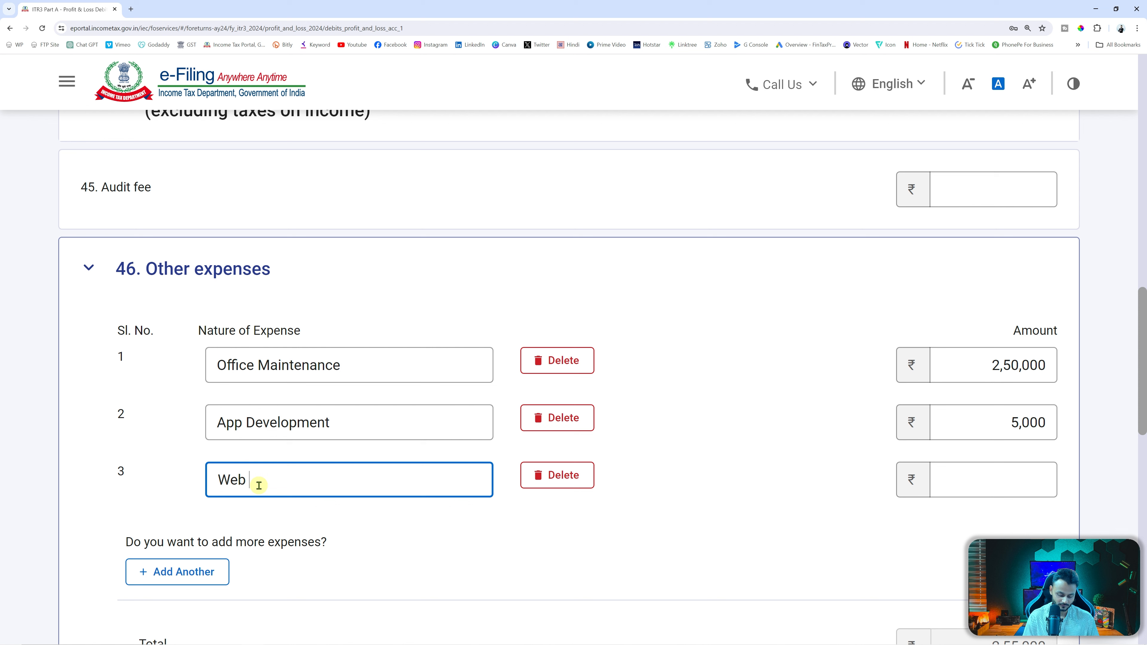
{"action": "type", "text": " hopsting"}
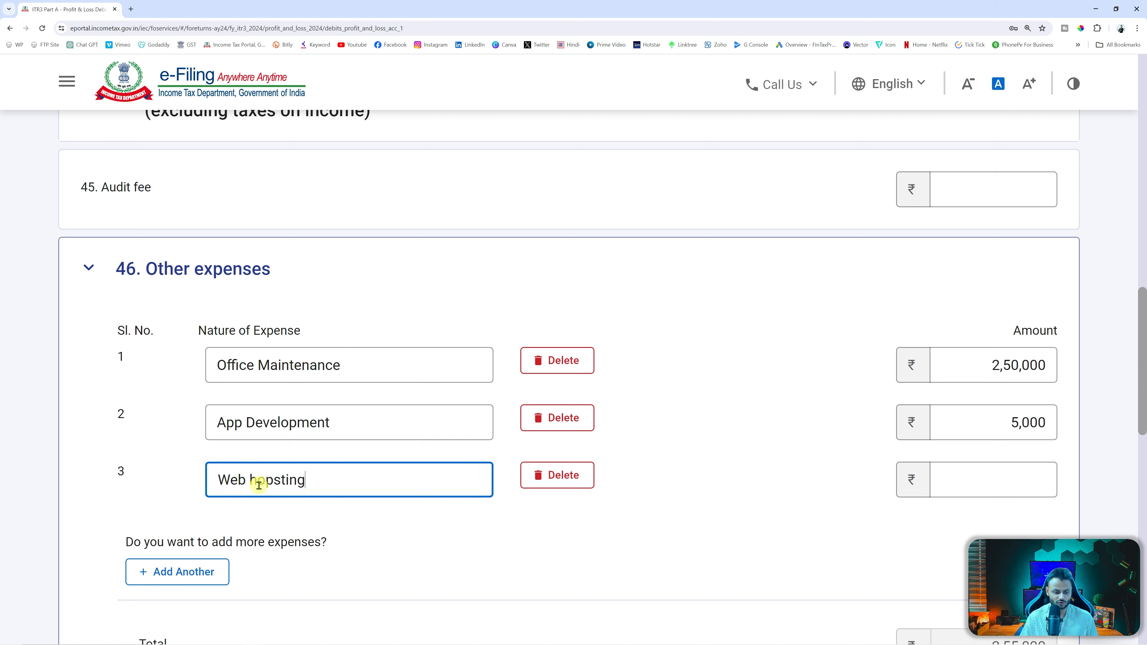
{"action": "double_click", "coordinate": [258, 486]}
{"action": "type", "text": "h"}
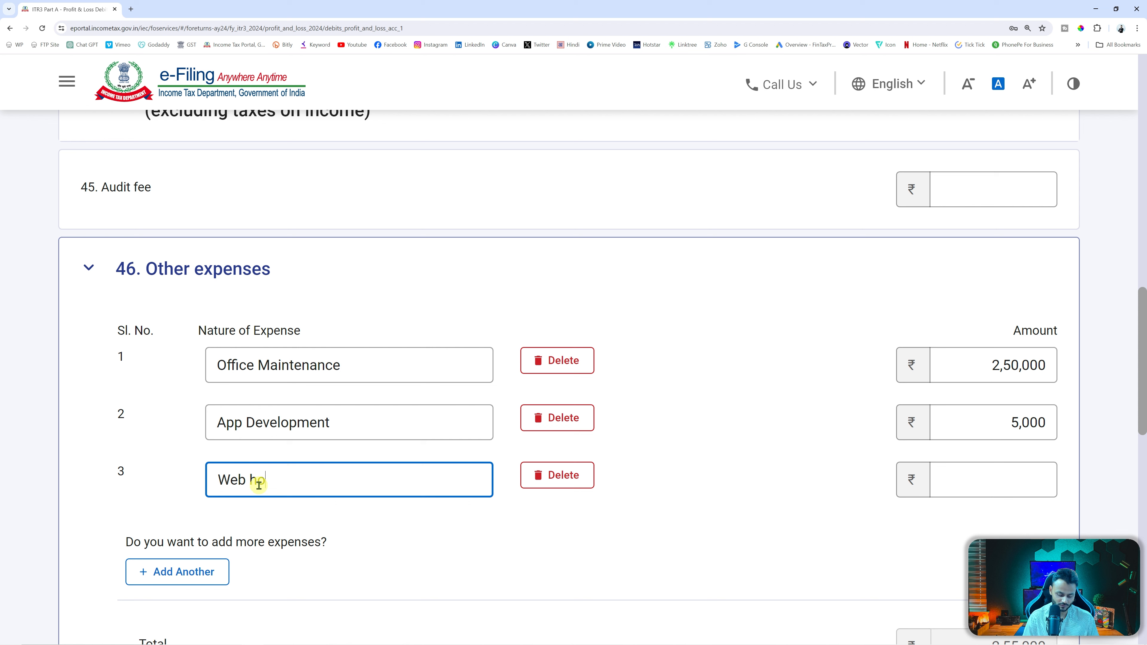
{"action": "type", "text": "osting"}
Check the web hosting amount in the Excel profit and loss sheet, enter 37623 for that expense, and save the Other expenses.
{"action": "key", "text": "alt+Tab"}
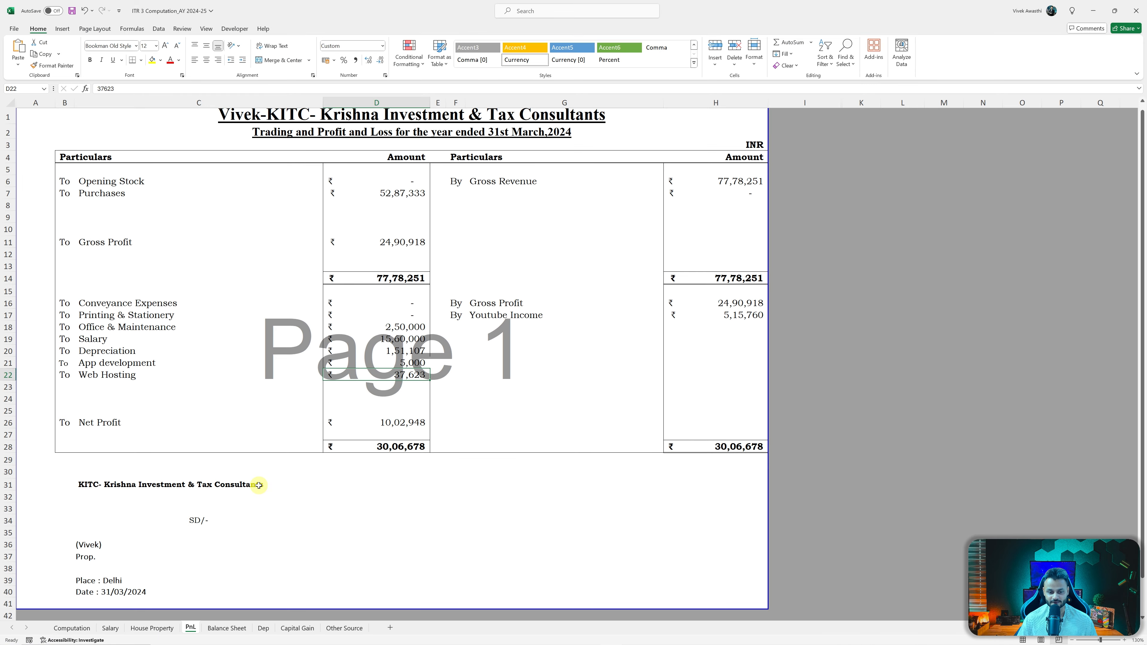
{"action": "key", "text": "alt+Tab"}
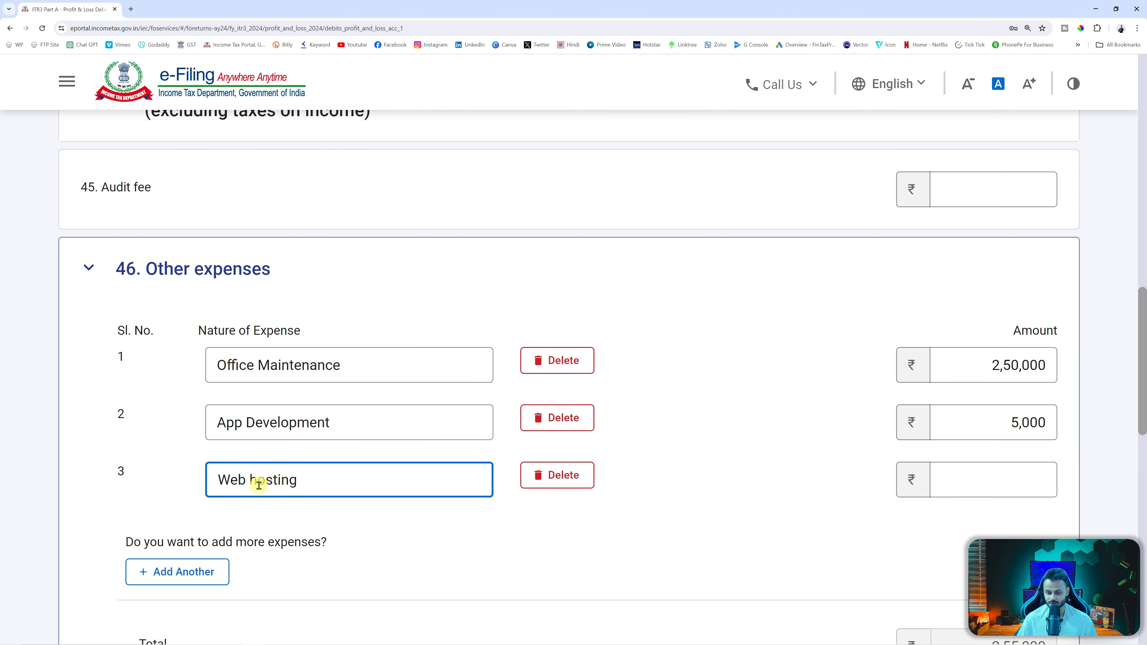
{"action": "left_click", "coordinate": [988, 497]}
{"action": "type", "text": "37623"}
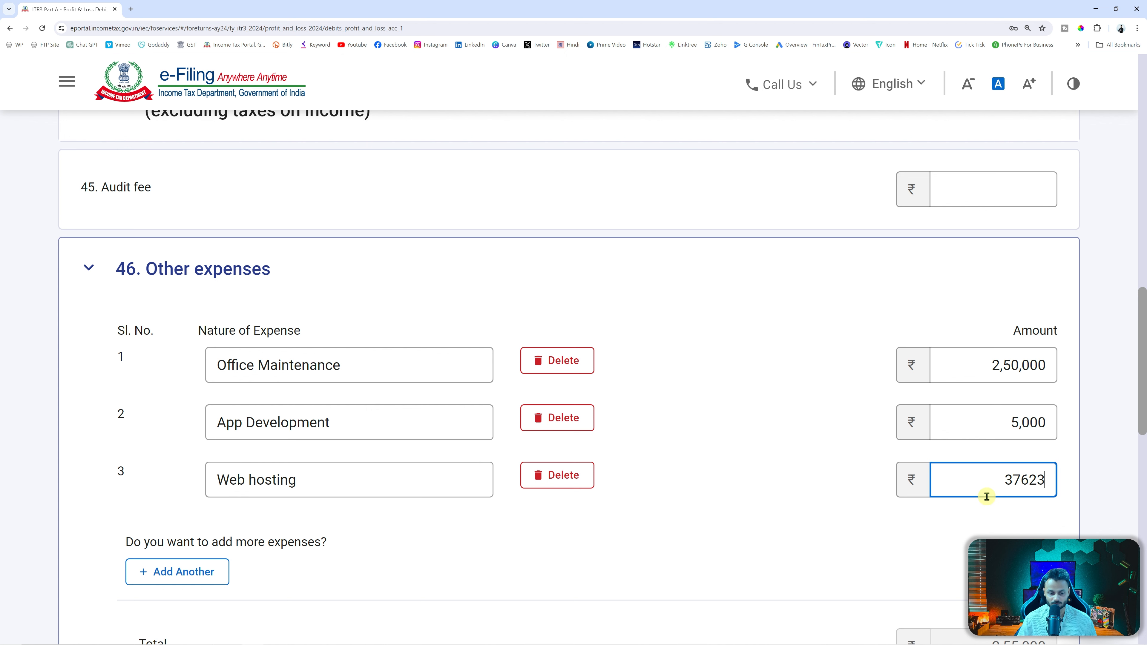
{"action": "scroll", "coordinate": [704, 491], "scroll_direction": "down", "scroll_amount": 4}
{"action": "scroll", "coordinate": [633, 447], "scroll_direction": "down", "scroll_amount": 1}
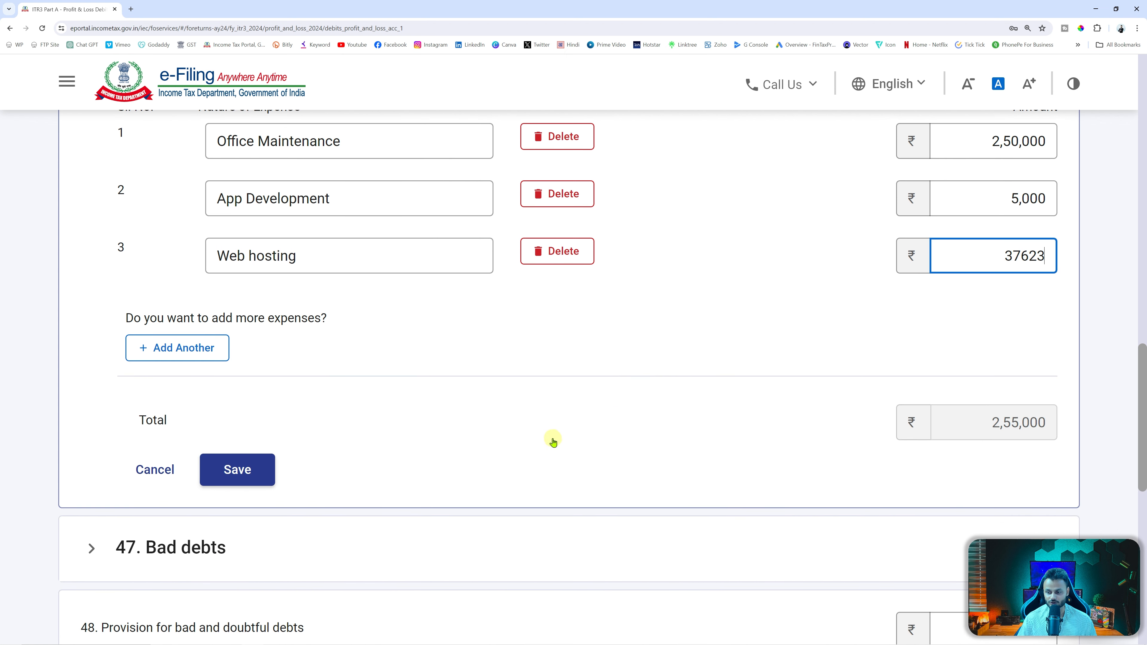
{"action": "left_click", "coordinate": [252, 468]}
Compare the net profit before taxes with the Excel profit and loss sheet, and add the debits to the return.
{"action": "scroll", "coordinate": [851, 410], "scroll_direction": "down", "scroll_amount": 4}
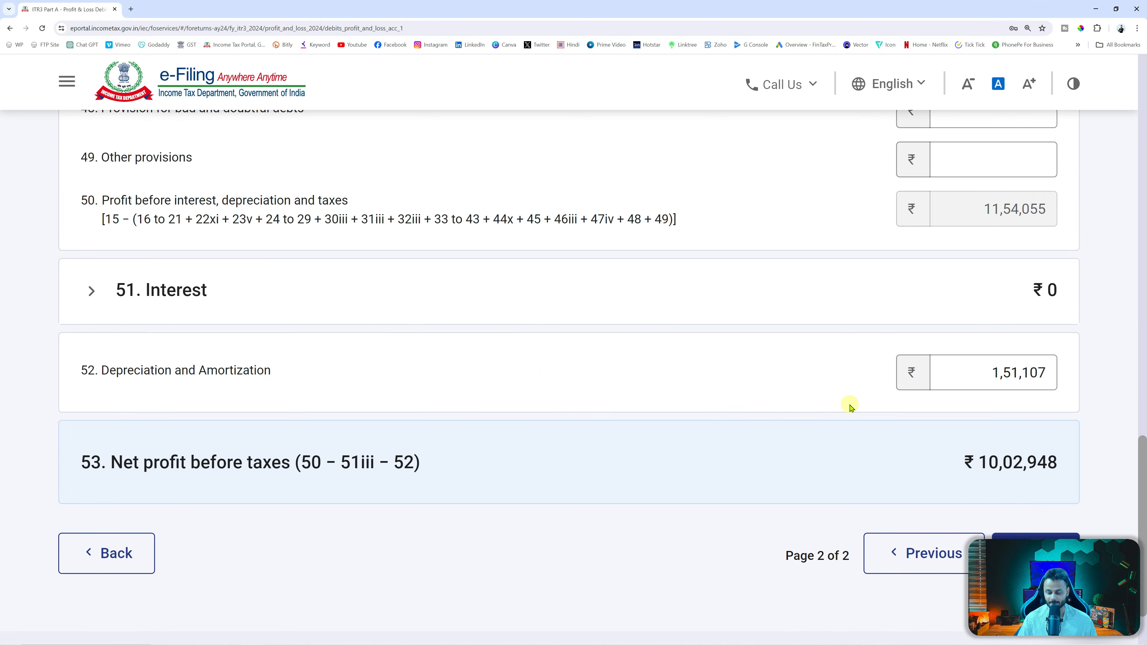
{"action": "key", "text": "alt+Tab"}
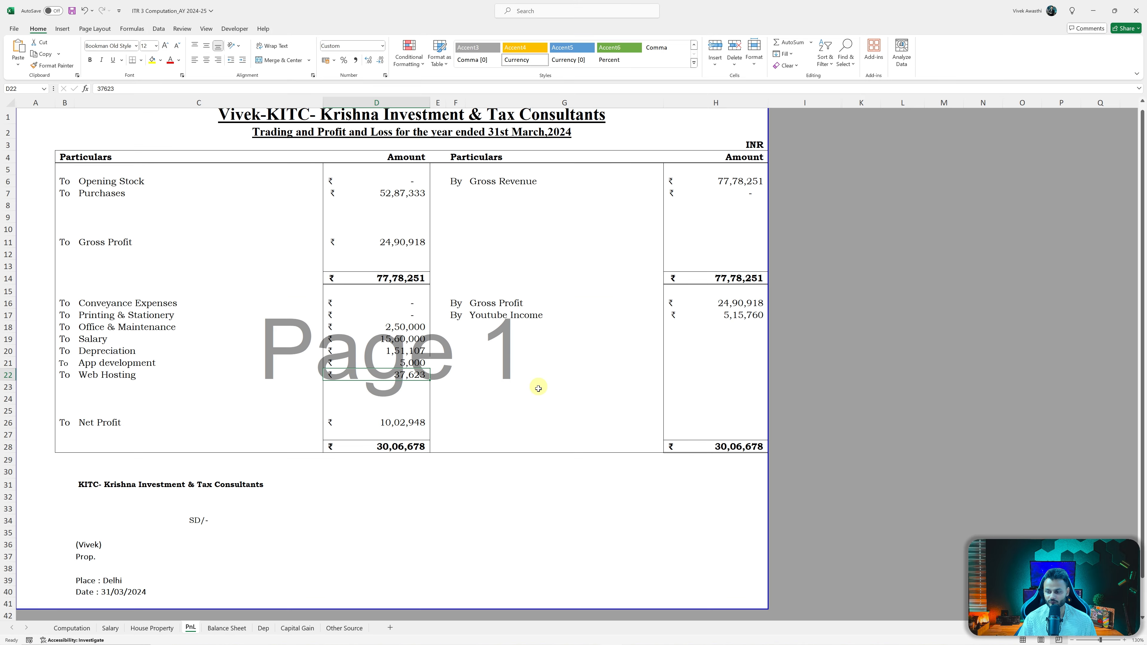
{"action": "key", "text": "alt+Tab"}
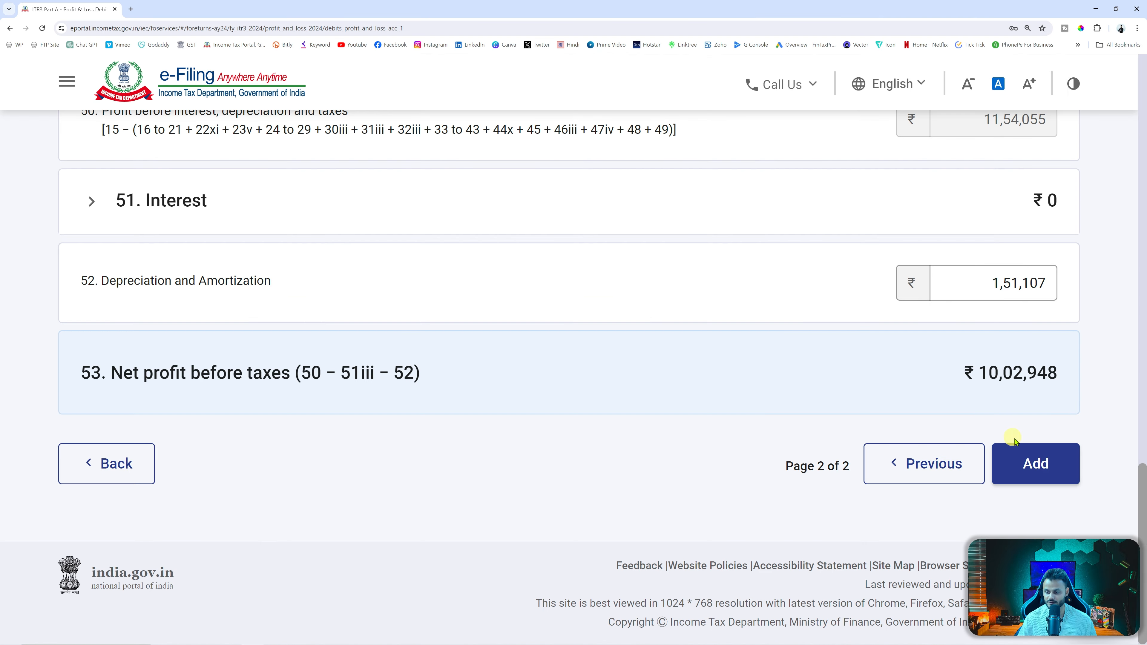
{"action": "left_click", "coordinate": [1048, 463]}
Review the Part A - P & L summary and the Presumptive Income form for section 44ADA, leaving the form without adding details.
{"action": "scroll", "coordinate": [601, 436], "scroll_direction": "down", "scroll_amount": 2}
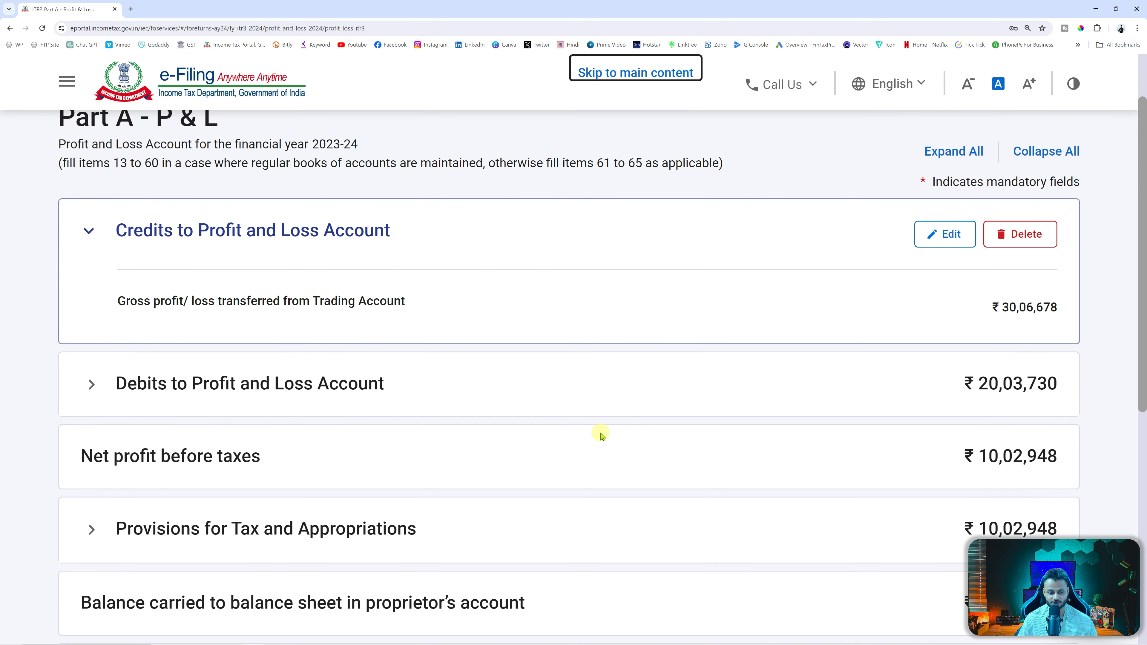
{"action": "scroll", "coordinate": [601, 436], "scroll_direction": "down", "scroll_amount": 1}
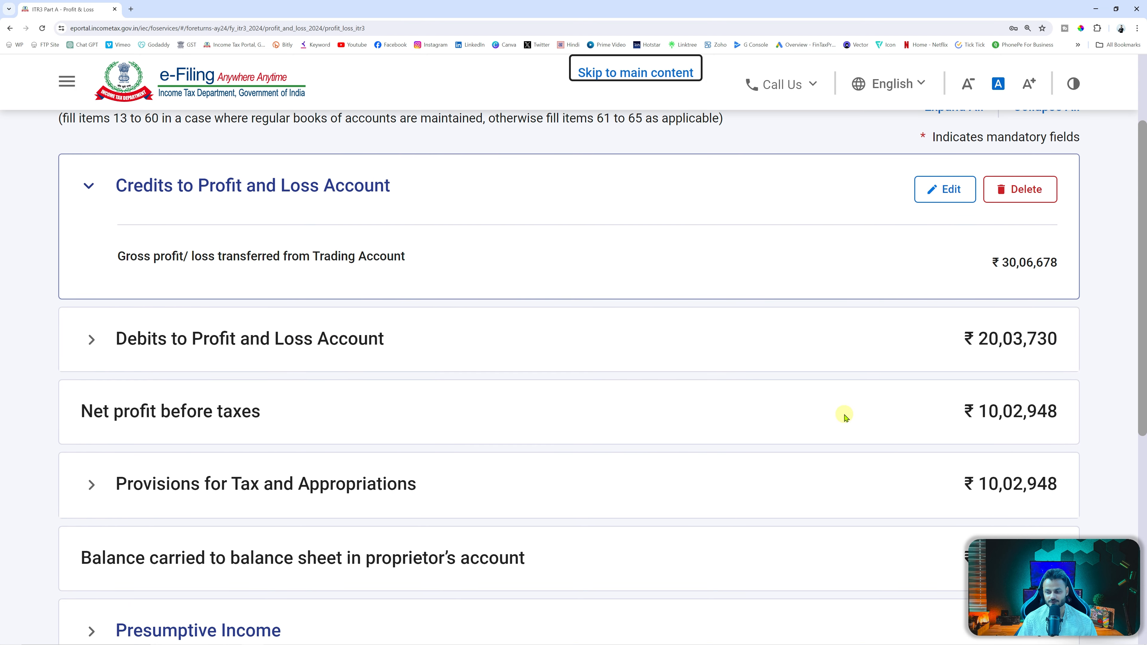
{"action": "scroll", "coordinate": [845, 415], "scroll_direction": "down", "scroll_amount": 6}
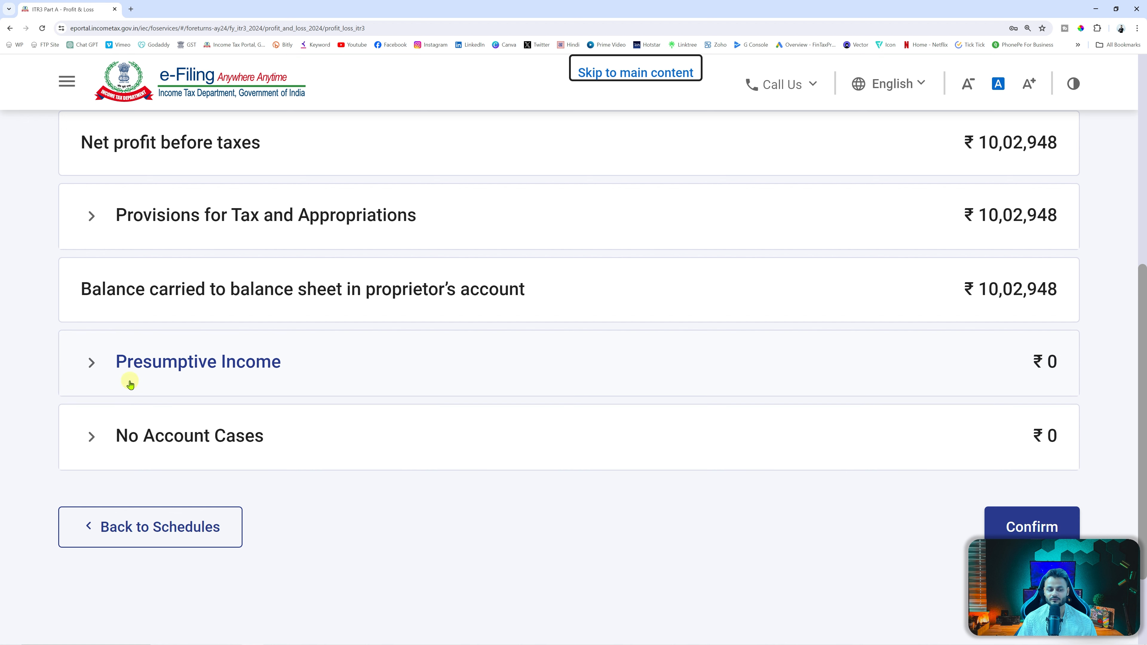
{"action": "left_click", "coordinate": [93, 367]}
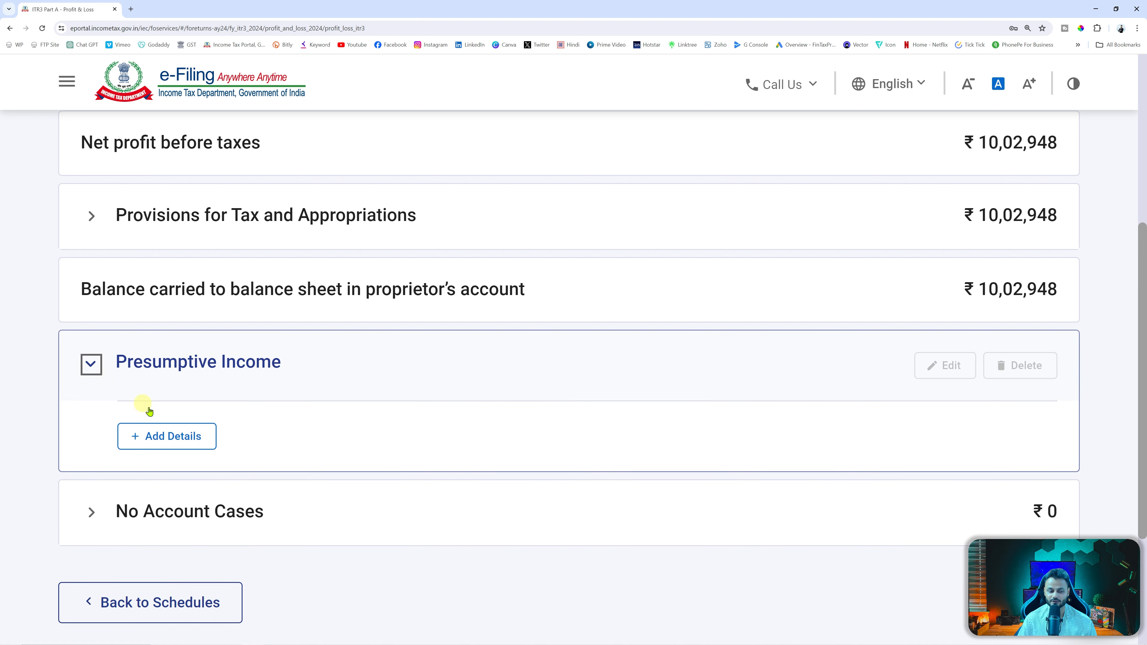
{"action": "left_click", "coordinate": [192, 445]}
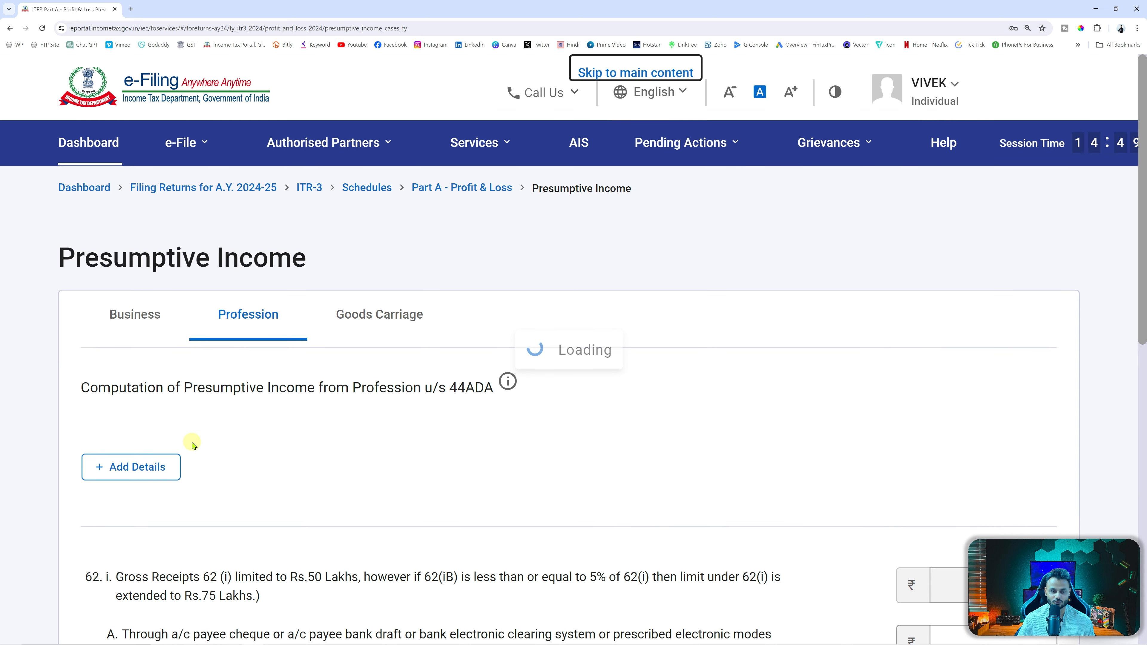
{"action": "scroll", "coordinate": [524, 422], "scroll_direction": "down", "scroll_amount": 10}
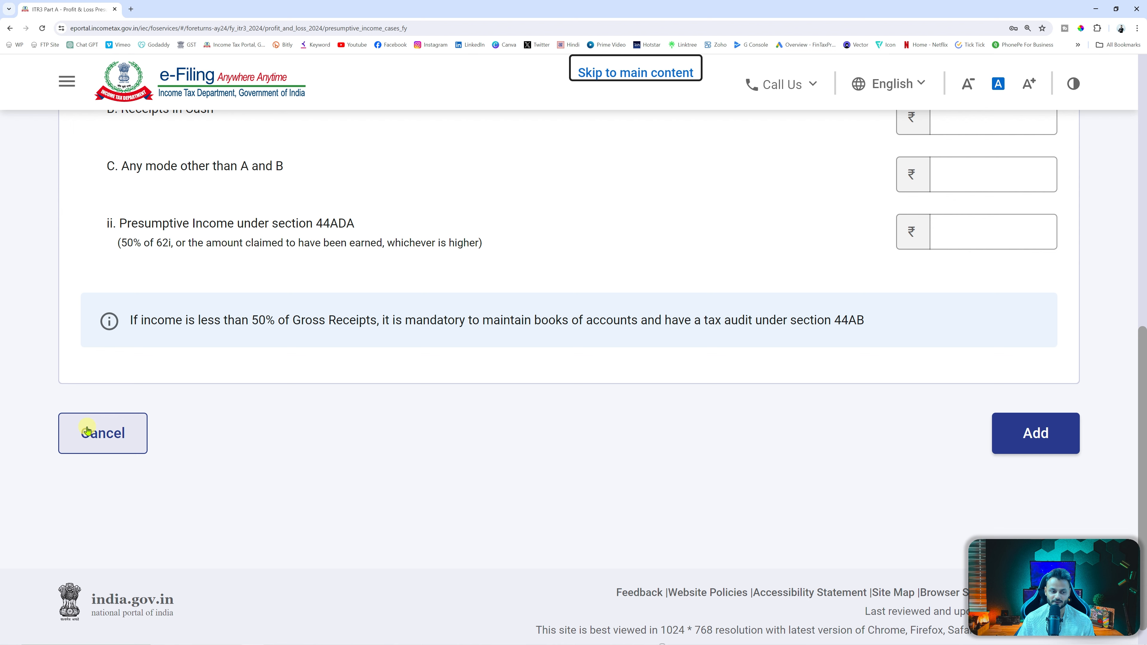
{"action": "left_click", "coordinate": [87, 430]}
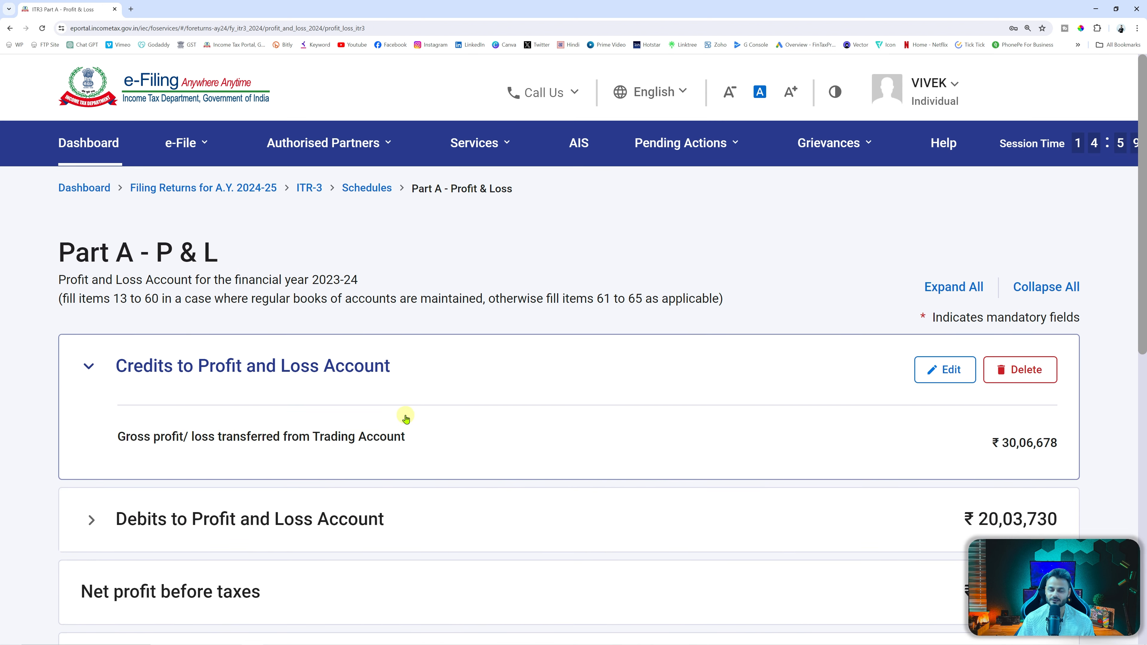
Confirm the Part A - P & L schedule.
{"action": "scroll", "coordinate": [405, 418], "scroll_direction": "down", "scroll_amount": 6}
{"action": "scroll", "coordinate": [414, 401], "scroll_direction": "down", "scroll_amount": 5}
{"action": "left_click", "coordinate": [1032, 404]}
Open the Part A - OI schedule and confirm it without filling in any amounts.
{"action": "left_click", "coordinate": [608, 344]}
{"action": "scroll", "coordinate": [610, 420], "scroll_direction": "down", "scroll_amount": 20}
{"action": "left_click", "coordinate": [1056, 408]}
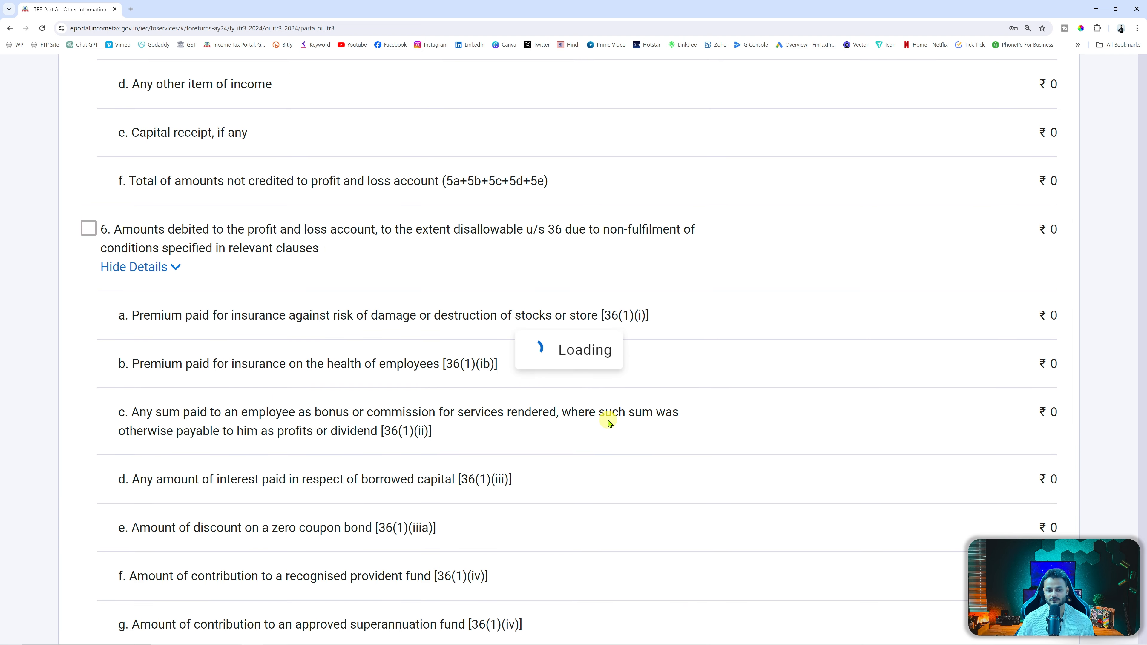
{"action": "scroll", "coordinate": [609, 422], "scroll_direction": "down", "scroll_amount": 8}
{"action": "scroll", "coordinate": [623, 424], "scroll_direction": "down", "scroll_amount": 10}
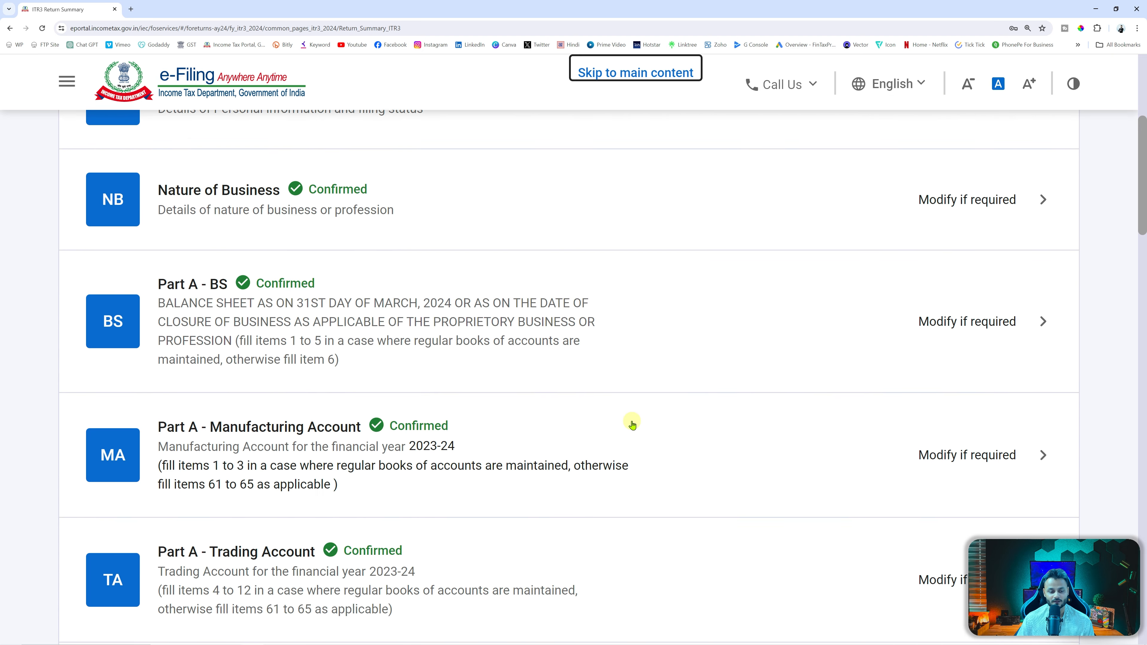
Open Schedule BP and start editing section A, business or profession other than speculative and specified business.
{"action": "scroll", "coordinate": [632, 424], "scroll_direction": "down", "scroll_amount": 8}
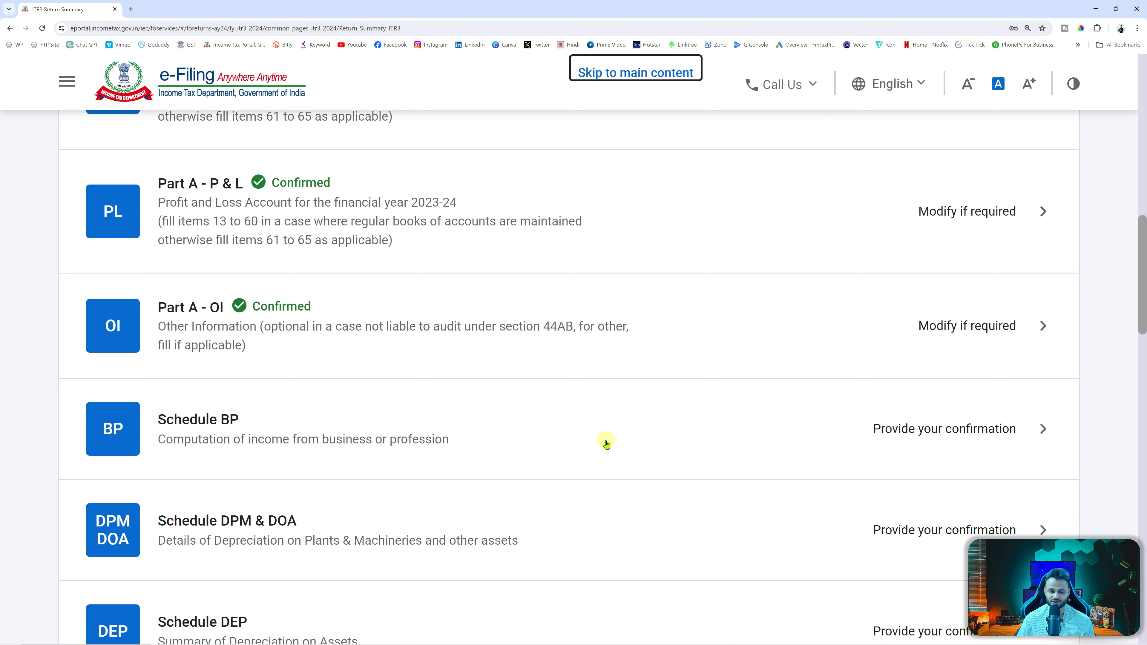
{"action": "left_click", "coordinate": [606, 443]}
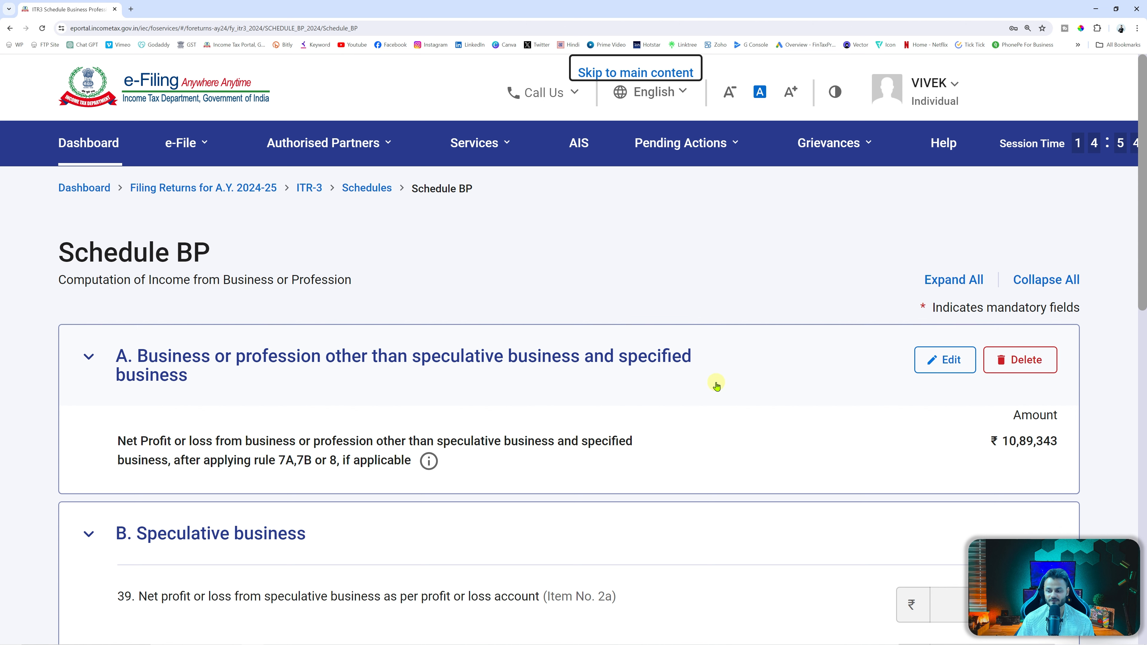
{"action": "scroll", "coordinate": [716, 382], "scroll_direction": "down", "scroll_amount": 6}
{"action": "scroll", "coordinate": [718, 379], "scroll_direction": "up", "scroll_amount": 3}
{"action": "scroll", "coordinate": [718, 379], "scroll_direction": "up", "scroll_amount": 1}
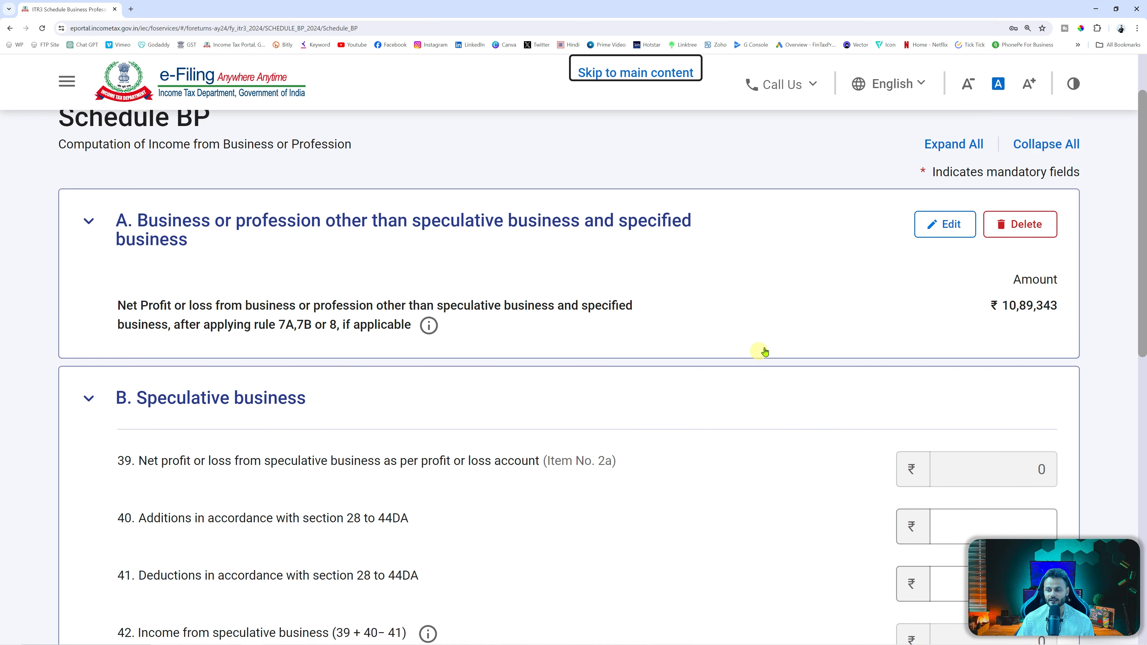
{"action": "left_click", "coordinate": [957, 233]}
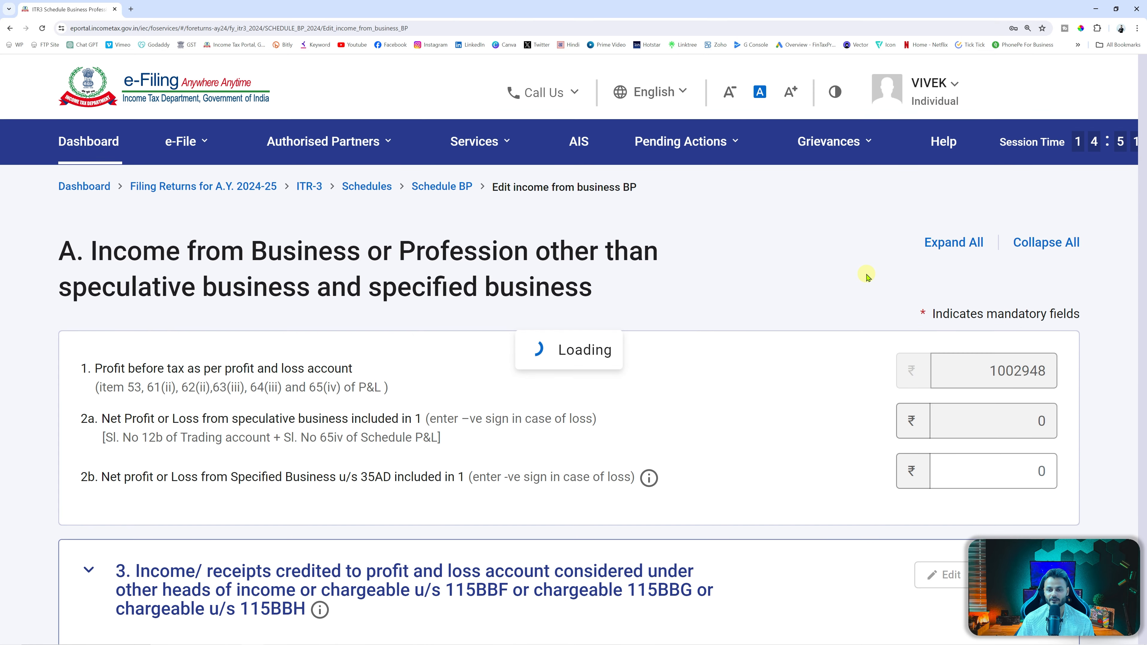
Examine the items from profit before tax down to depreciation, expanding item 12, Depreciation allowable under Income-tax Act.
{"action": "scroll", "coordinate": [803, 359], "scroll_direction": "down", "scroll_amount": 5}
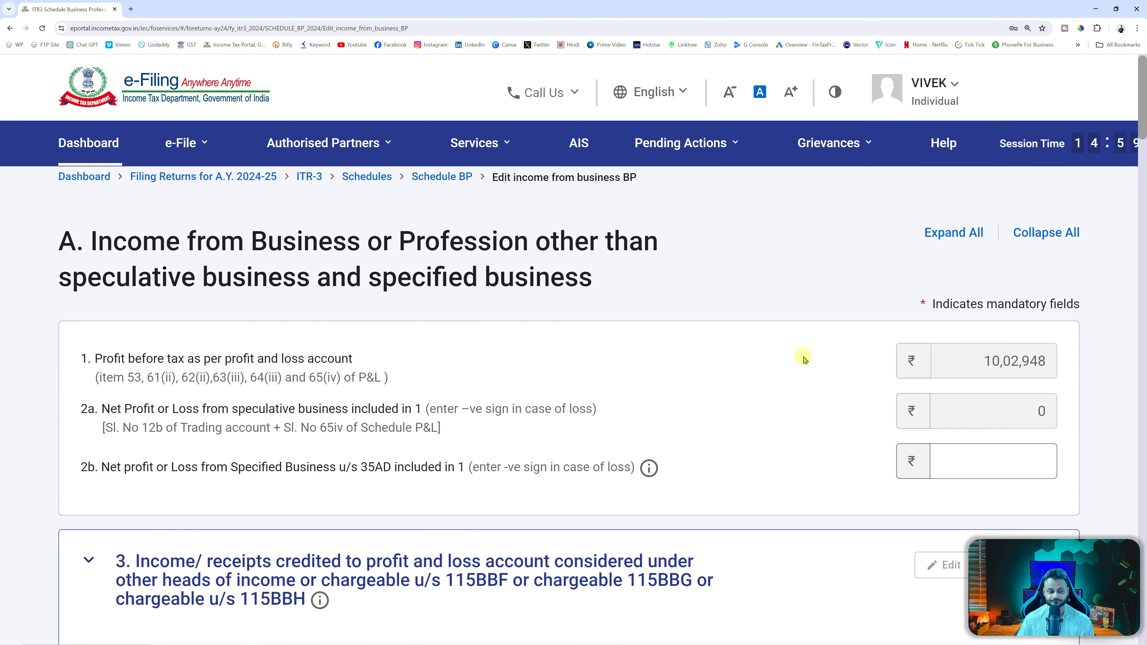
{"action": "scroll", "coordinate": [804, 360], "scroll_direction": "down", "scroll_amount": 12}
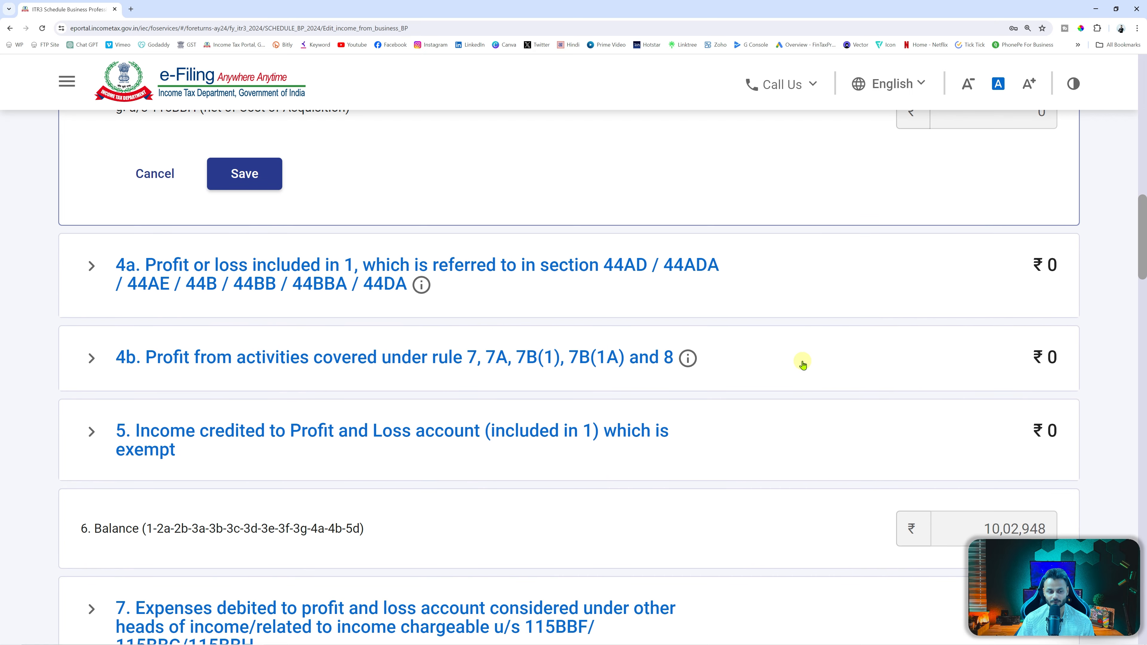
{"action": "scroll", "coordinate": [803, 364], "scroll_direction": "down", "scroll_amount": 8}
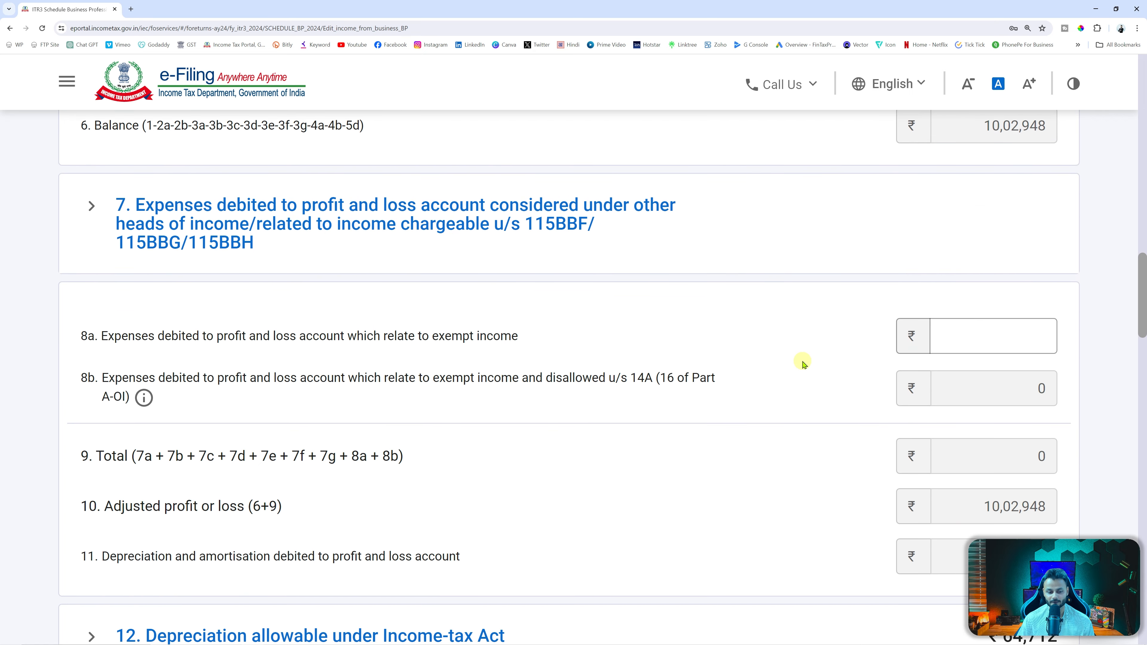
{"action": "scroll", "coordinate": [803, 364], "scroll_direction": "down", "scroll_amount": 4}
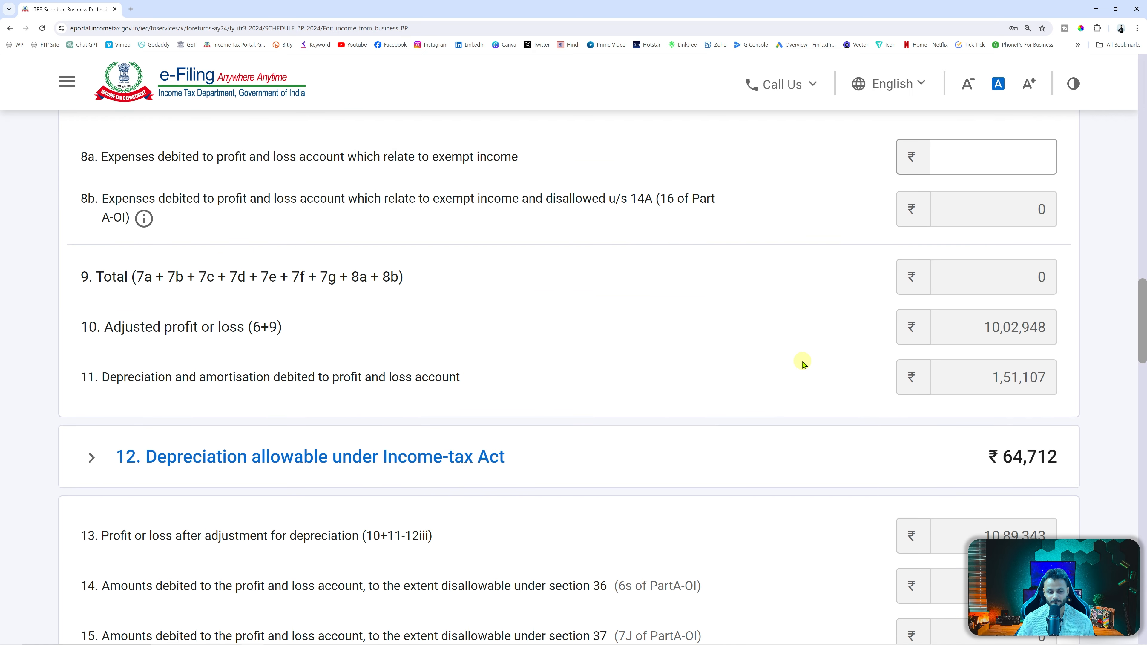
{"action": "left_click", "coordinate": [94, 461]}
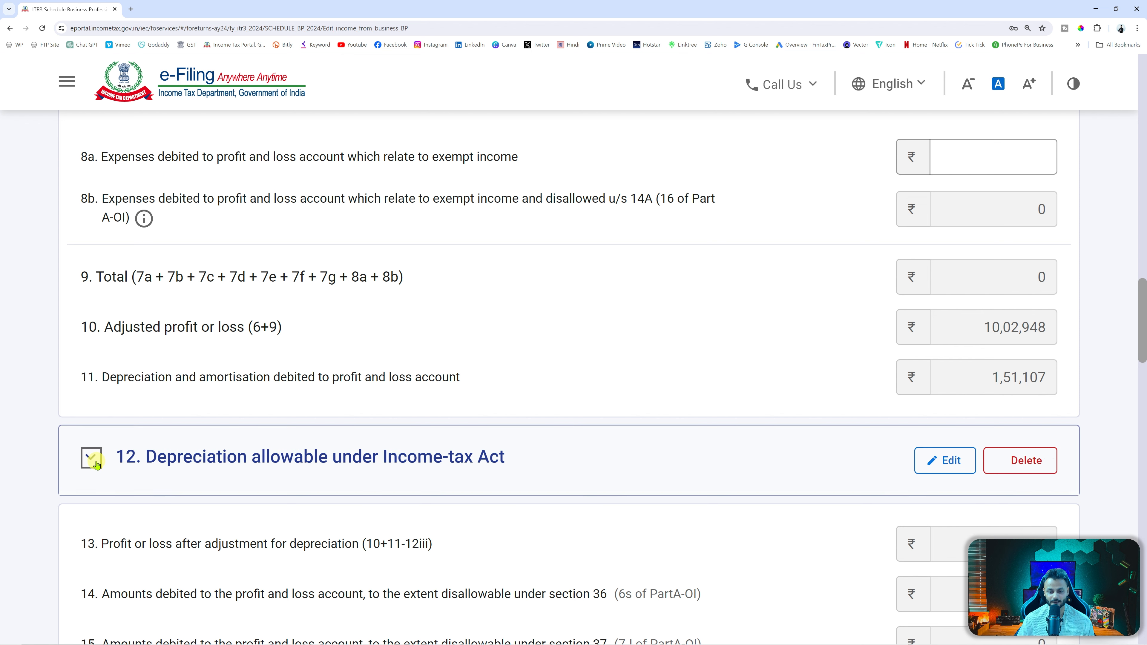
{"action": "scroll", "coordinate": [615, 403], "scroll_direction": "down", "scroll_amount": 5}
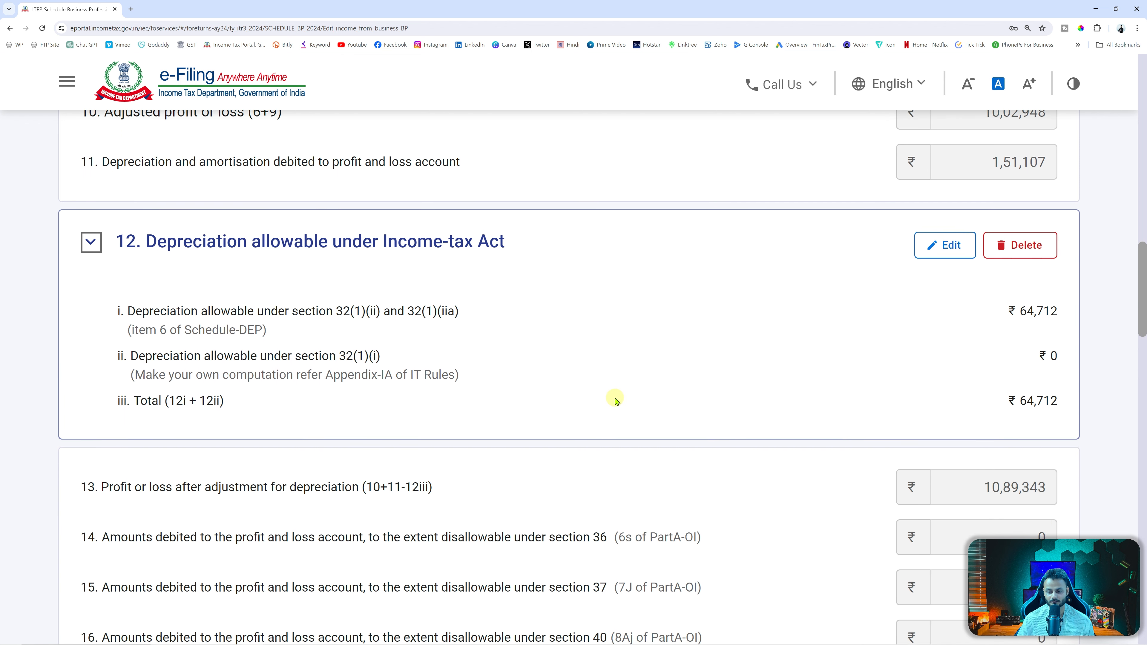
Check the adjusted profit, the depreciation debited and the depreciation allowable per Schedule DEP, and review the remaining items through item 38.
{"action": "scroll", "coordinate": [620, 395], "scroll_direction": "up", "scroll_amount": 3}
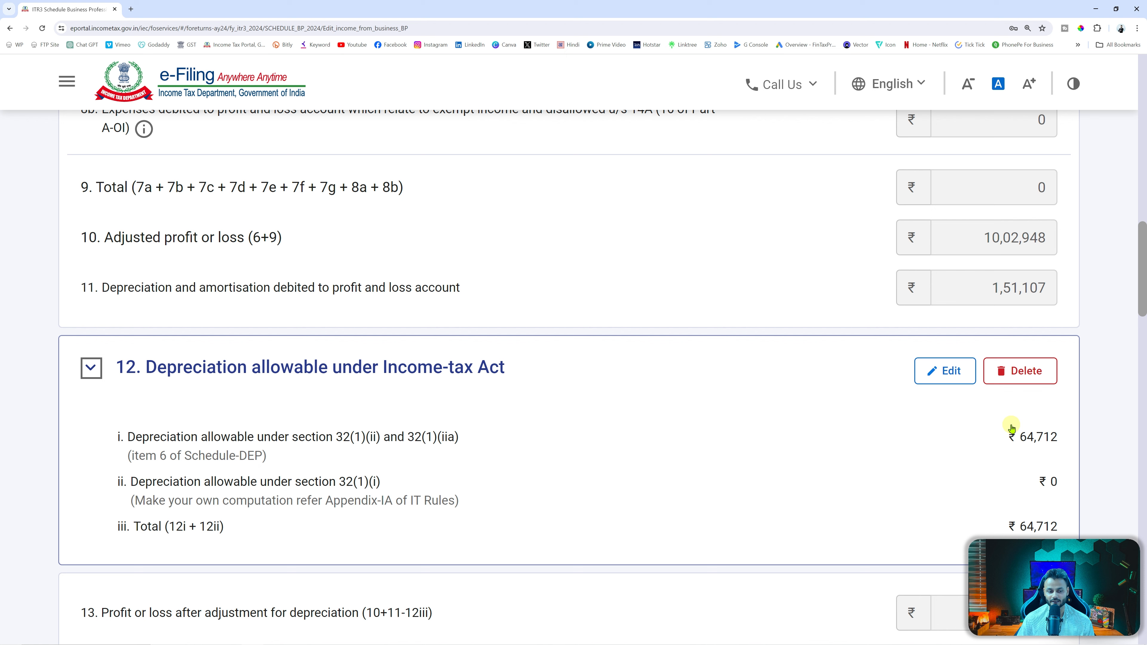
{"action": "scroll", "coordinate": [781, 389], "scroll_direction": "up", "scroll_amount": 4}
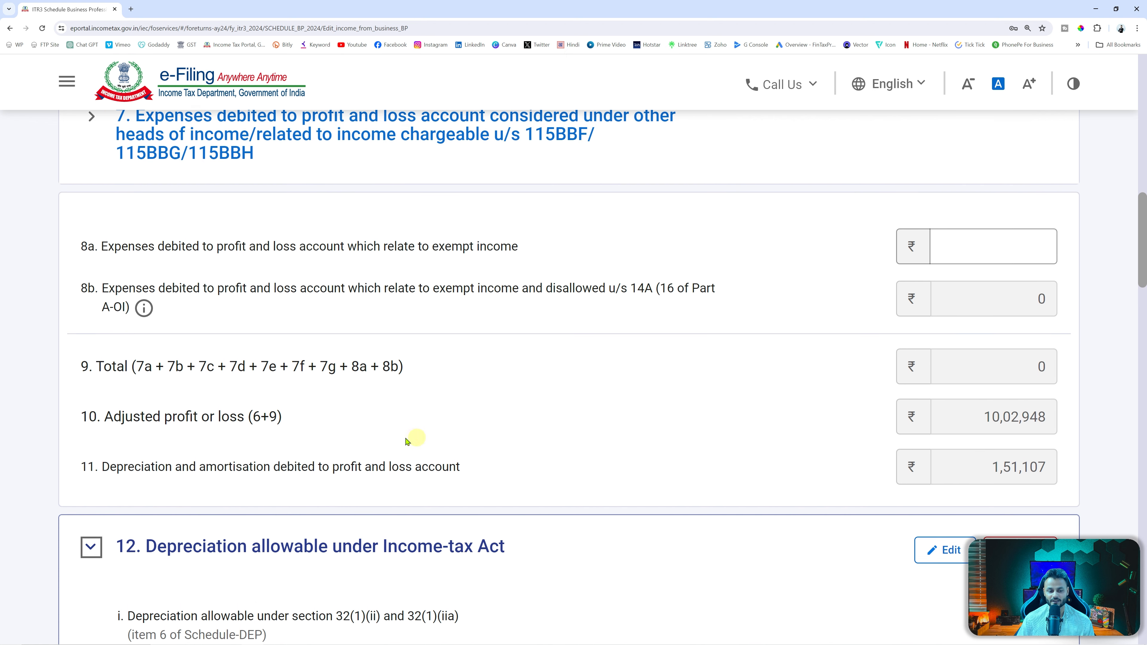
{"action": "left_click_drag", "start_coordinate": [103, 416], "coordinate": [706, 409]}
{"action": "left_click_drag", "start_coordinate": [982, 415], "coordinate": [1030, 415]}
{"action": "scroll", "coordinate": [761, 427], "scroll_direction": "down", "scroll_amount": 4}
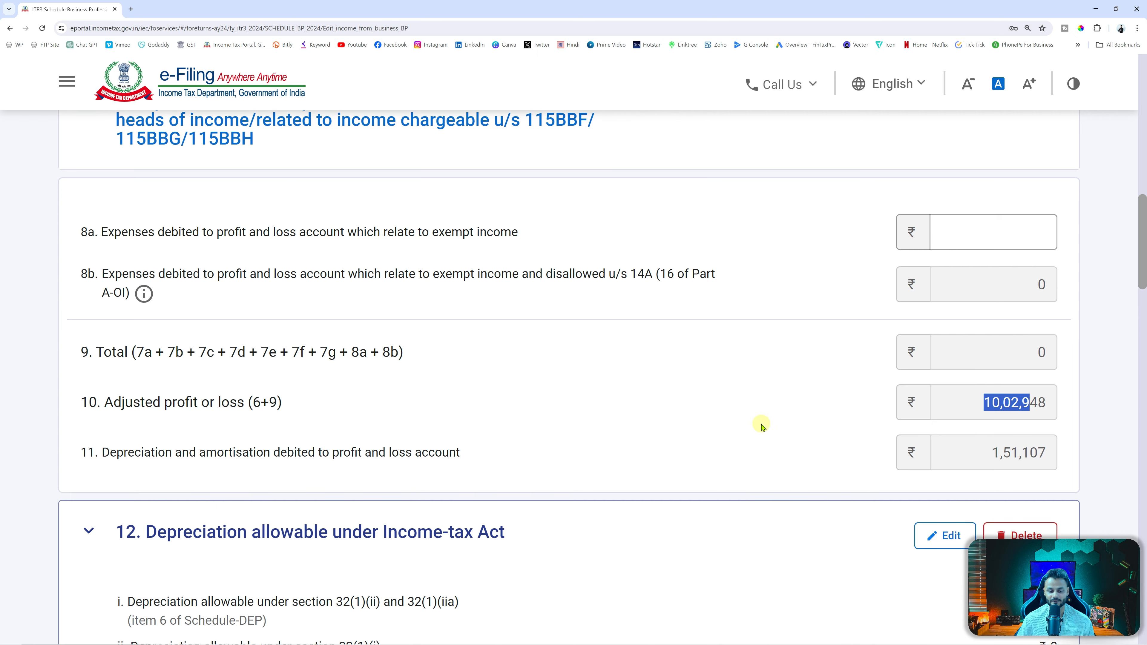
{"action": "left_click_drag", "start_coordinate": [134, 457], "coordinate": [530, 448]}
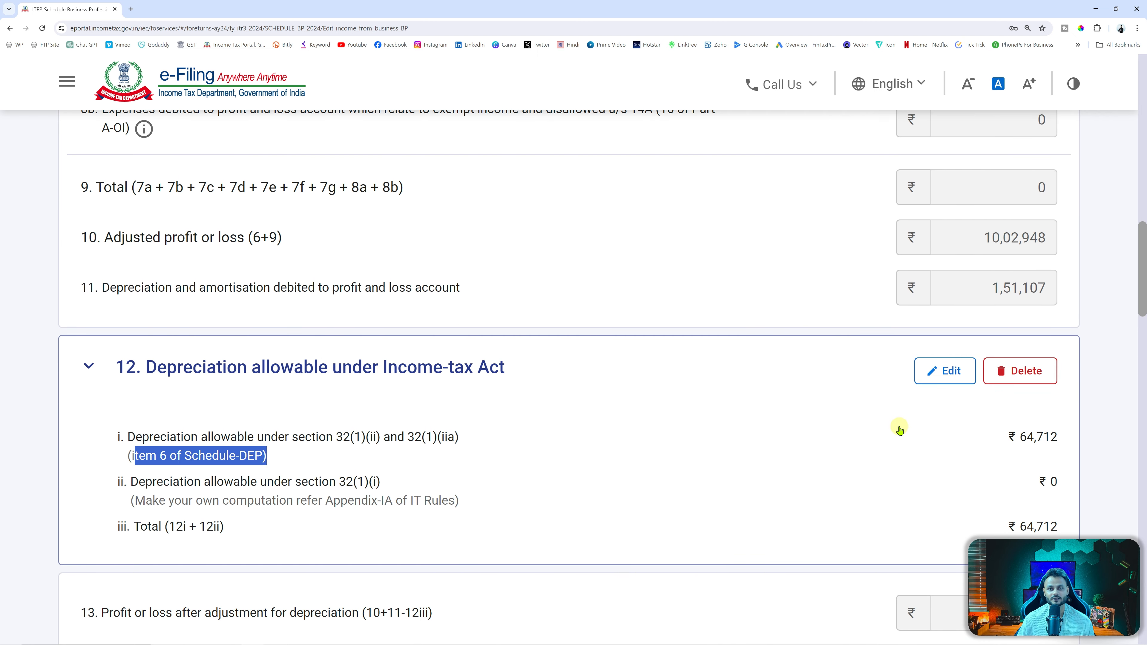
{"action": "scroll", "coordinate": [899, 428], "scroll_direction": "down", "scroll_amount": 7}
{"action": "scroll", "coordinate": [900, 429], "scroll_direction": "down", "scroll_amount": 20}
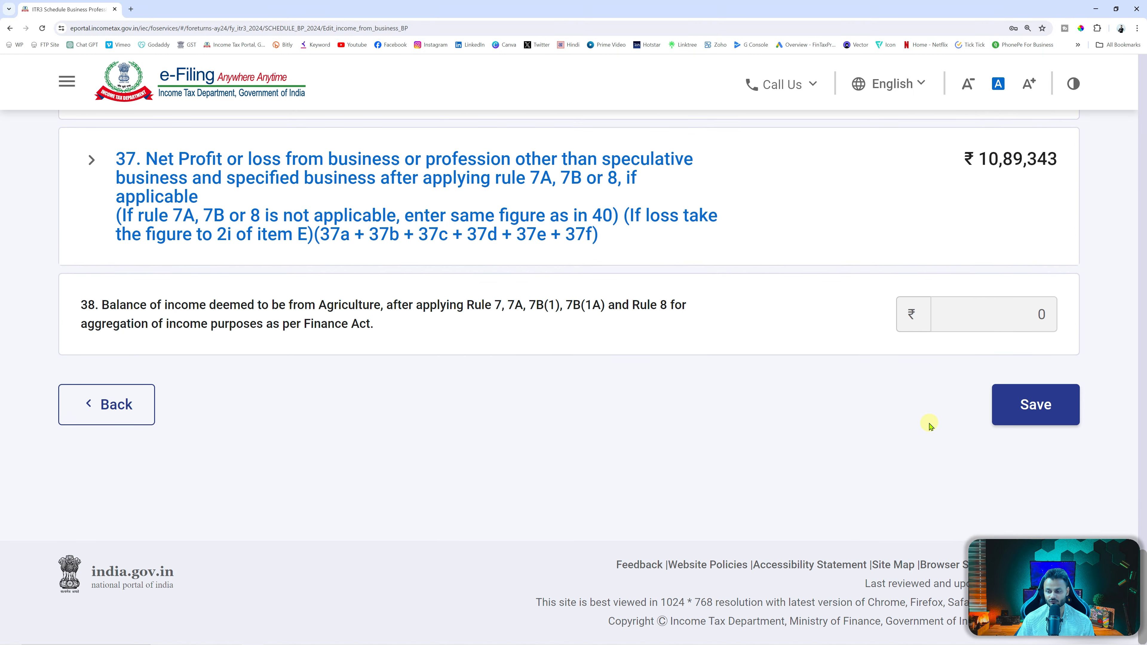
Save section A of Schedule BP and check its amount against the net profit on the Excel workbook's PnL sheet.
{"action": "left_click", "coordinate": [1044, 405]}
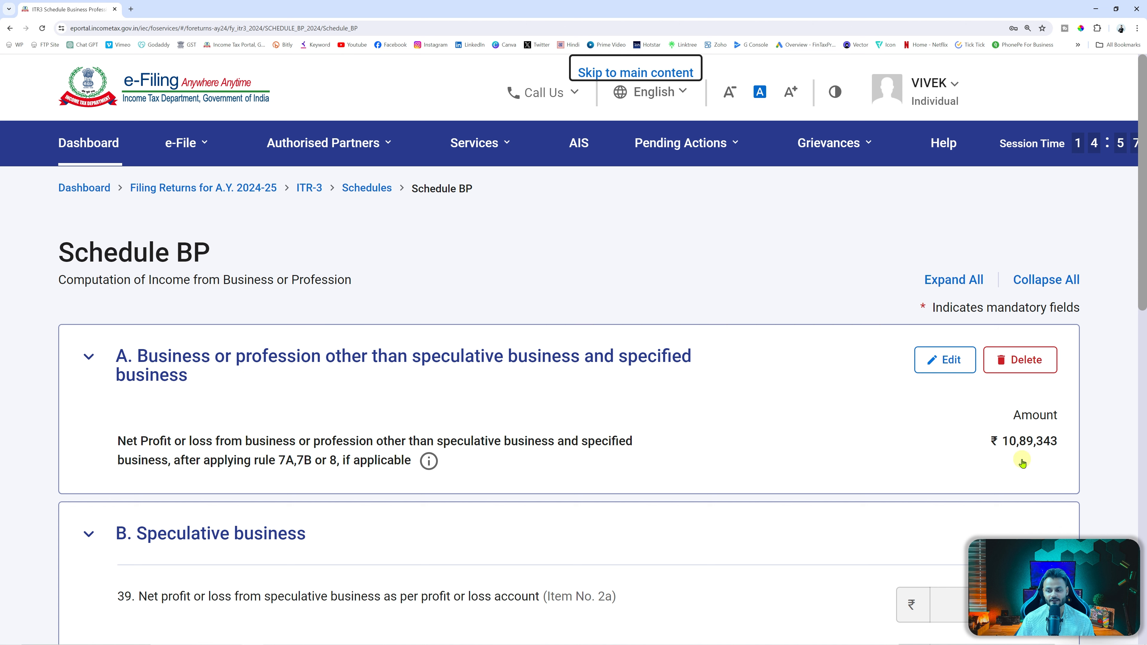
{"action": "key", "text": "alt+Tab"}
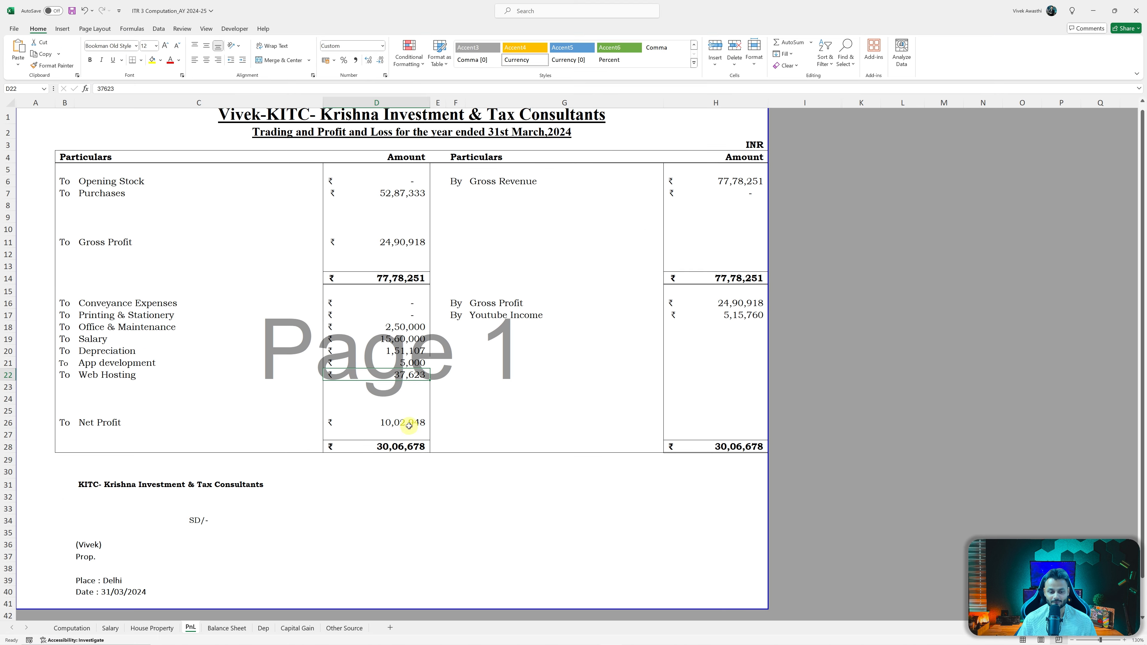
{"action": "left_click", "coordinate": [393, 432]}
{"action": "left_click", "coordinate": [382, 423]}
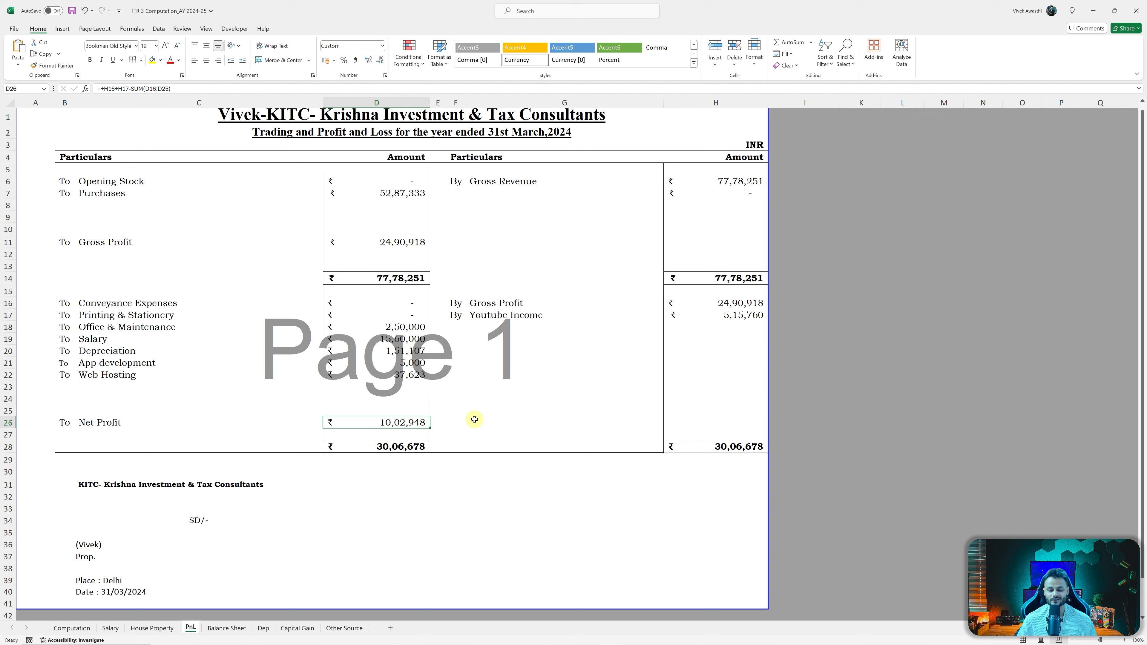
{"action": "key", "text": "alt+Tab"}
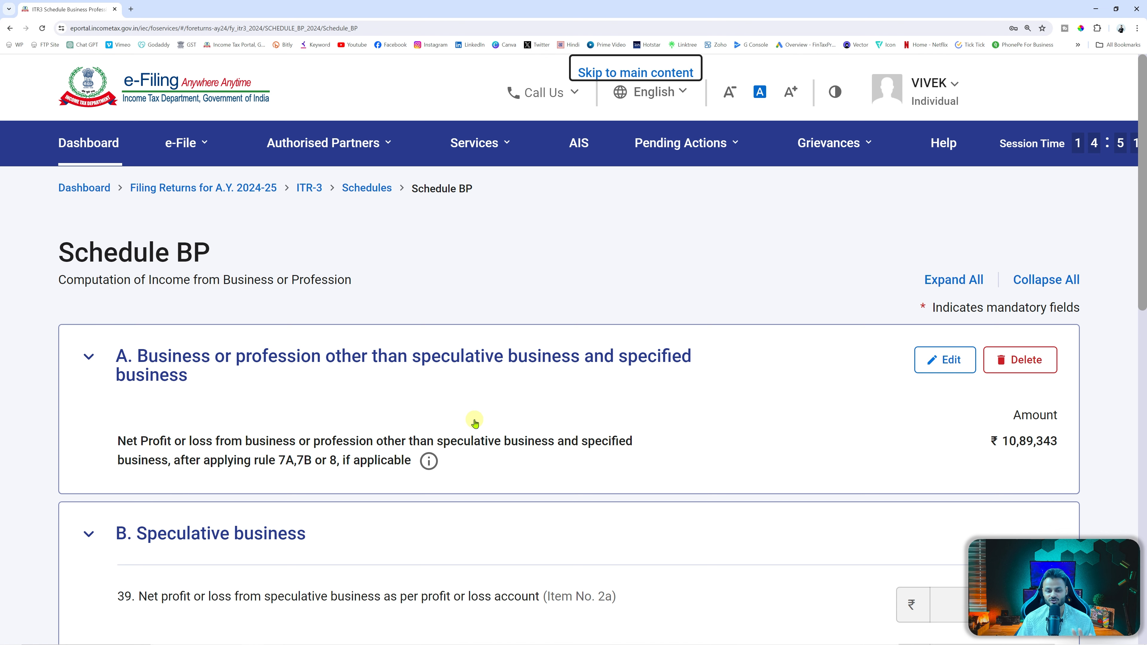
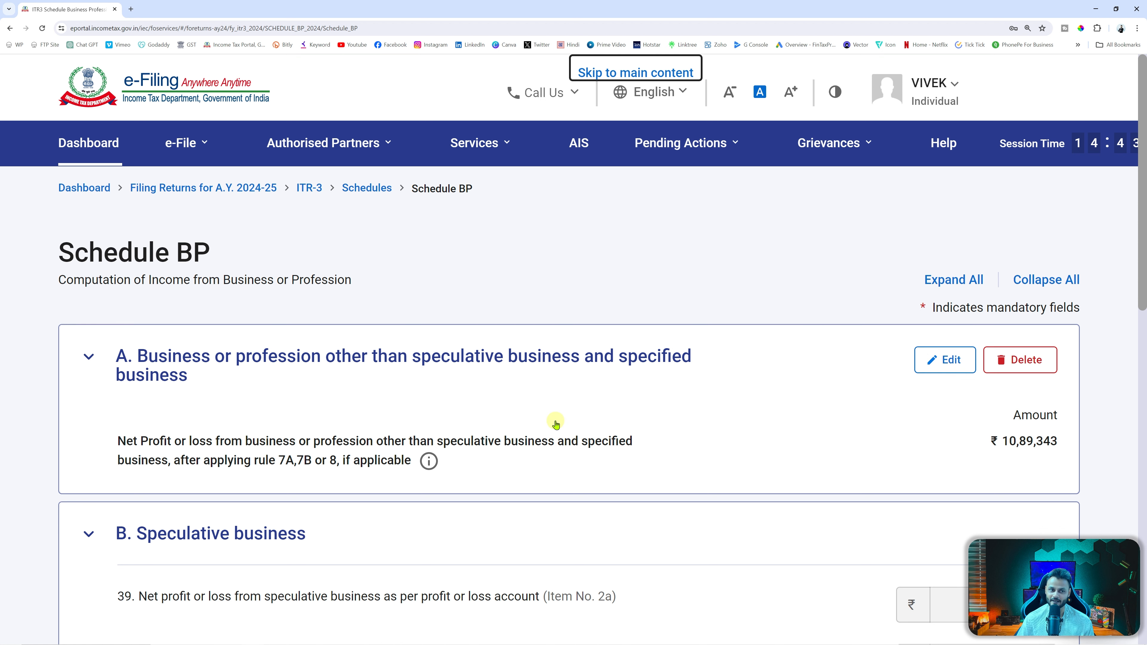
Return from Schedule BP to the schedule list without confirming it, and open Schedule DPM & DOA.
{"action": "scroll", "coordinate": [556, 424], "scroll_direction": "down", "scroll_amount": 15}
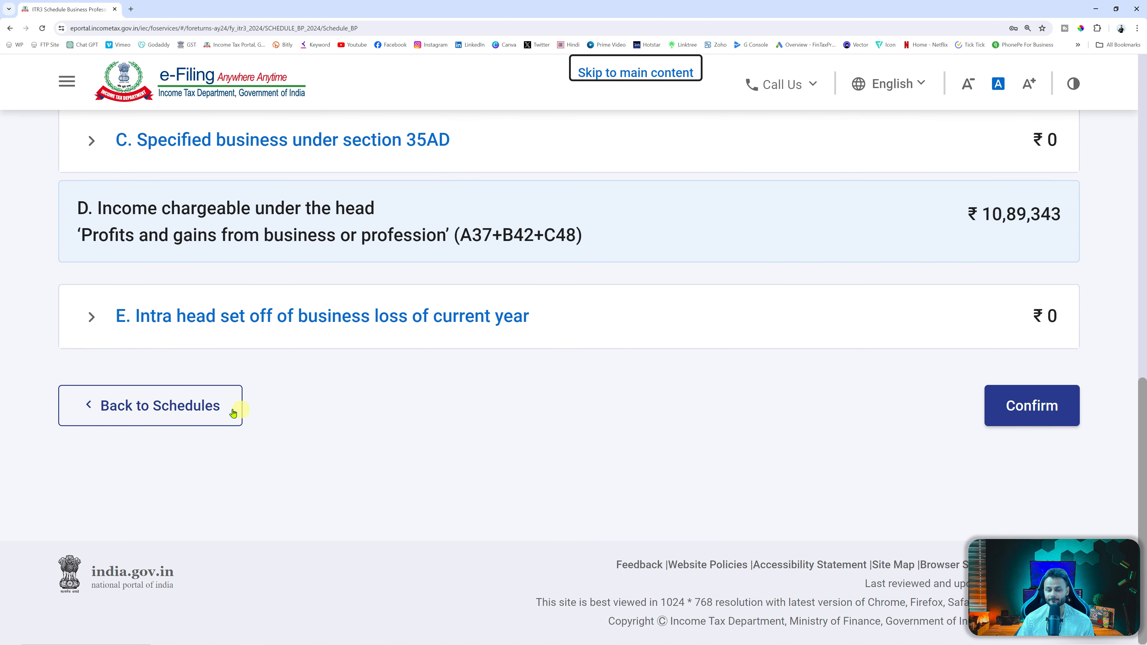
{"action": "left_click", "coordinate": [198, 410]}
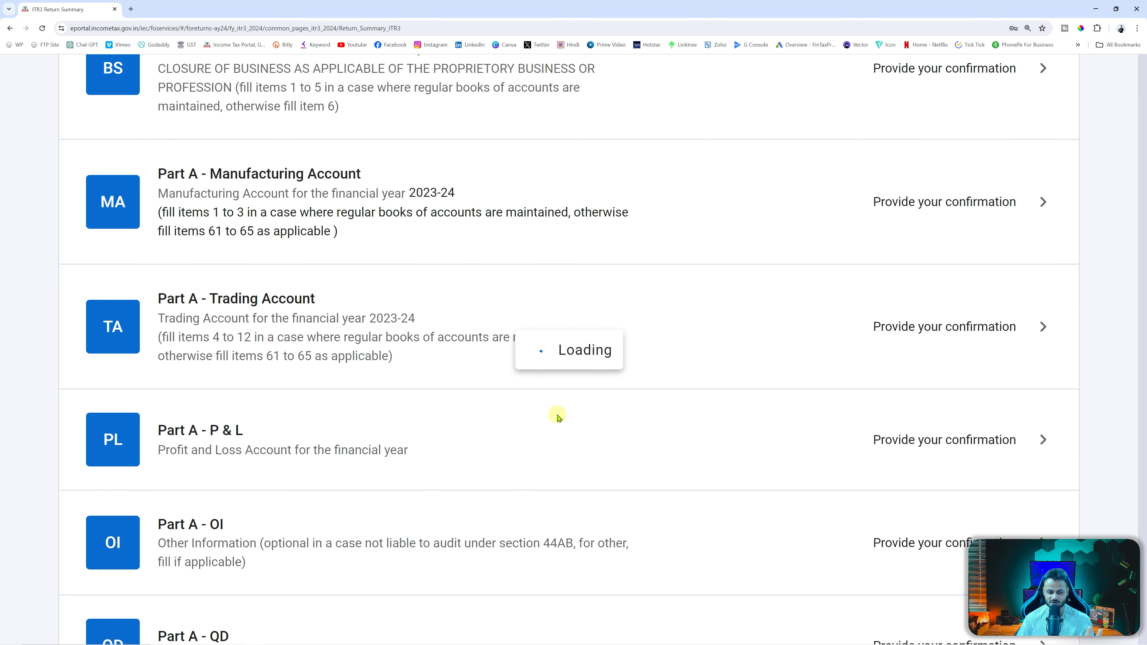
{"action": "scroll", "coordinate": [559, 418], "scroll_direction": "down", "scroll_amount": 6}
{"action": "scroll", "coordinate": [582, 411], "scroll_direction": "down", "scroll_amount": 10}
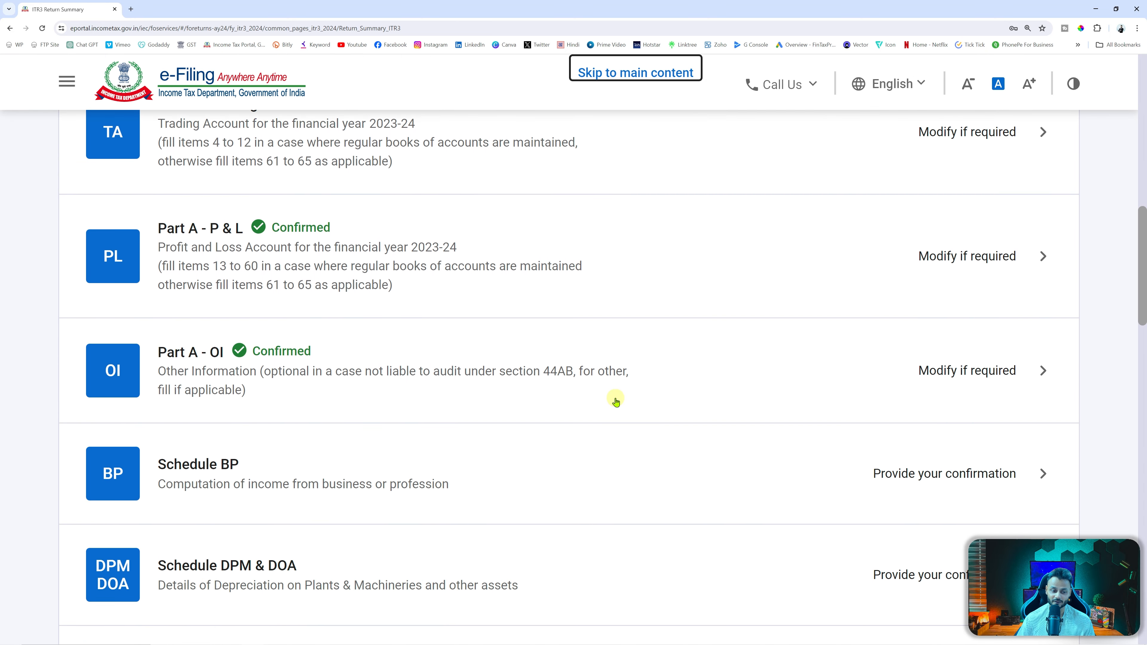
{"action": "scroll", "coordinate": [547, 427], "scroll_direction": "down", "scroll_amount": 4}
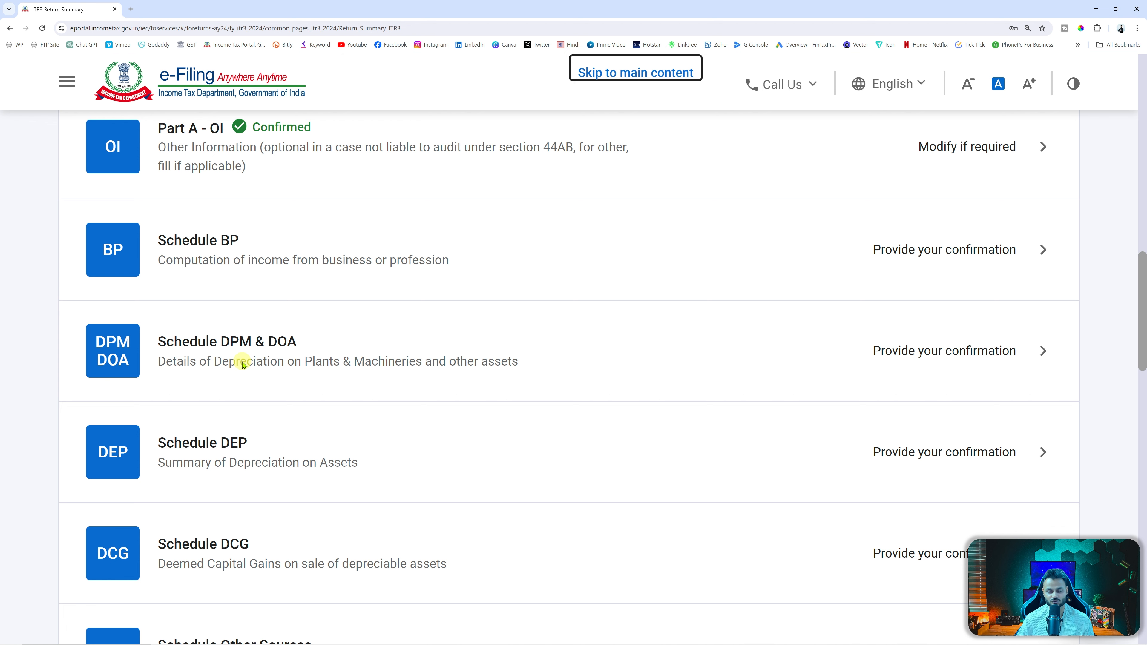
{"action": "left_click", "coordinate": [692, 362]}
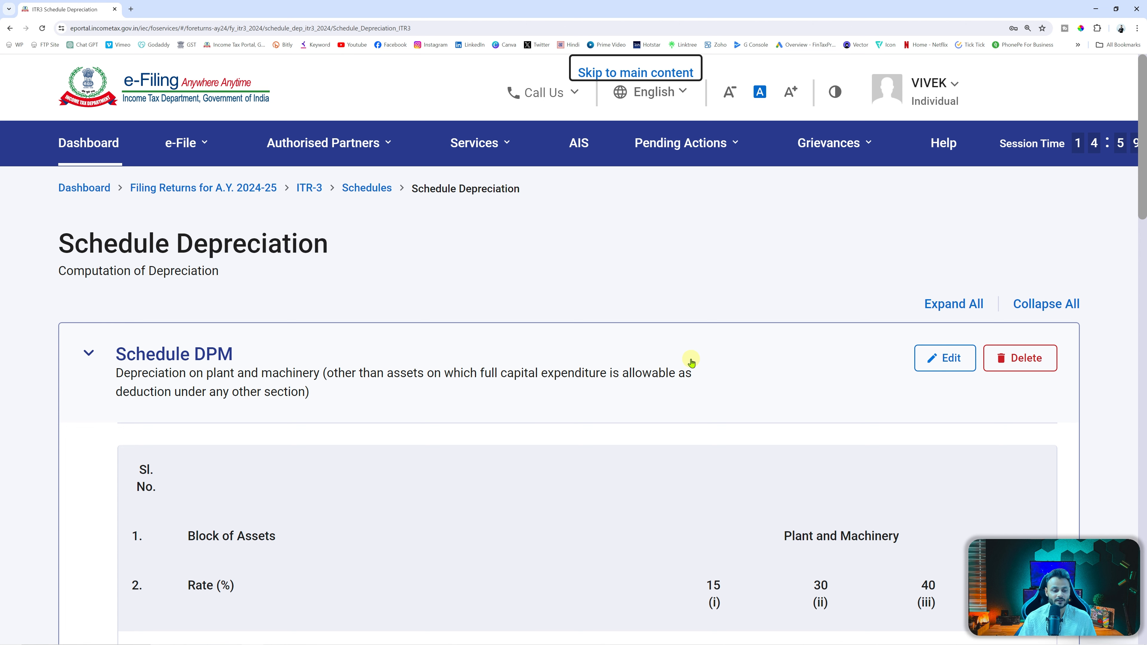
Bring up the Dep sheet in the Excel workbook and start editing Schedule DPM on the e-Filing portal.
{"action": "scroll", "coordinate": [690, 370], "scroll_direction": "down", "scroll_amount": 3}
{"action": "scroll", "coordinate": [688, 382], "scroll_direction": "down", "scroll_amount": 1}
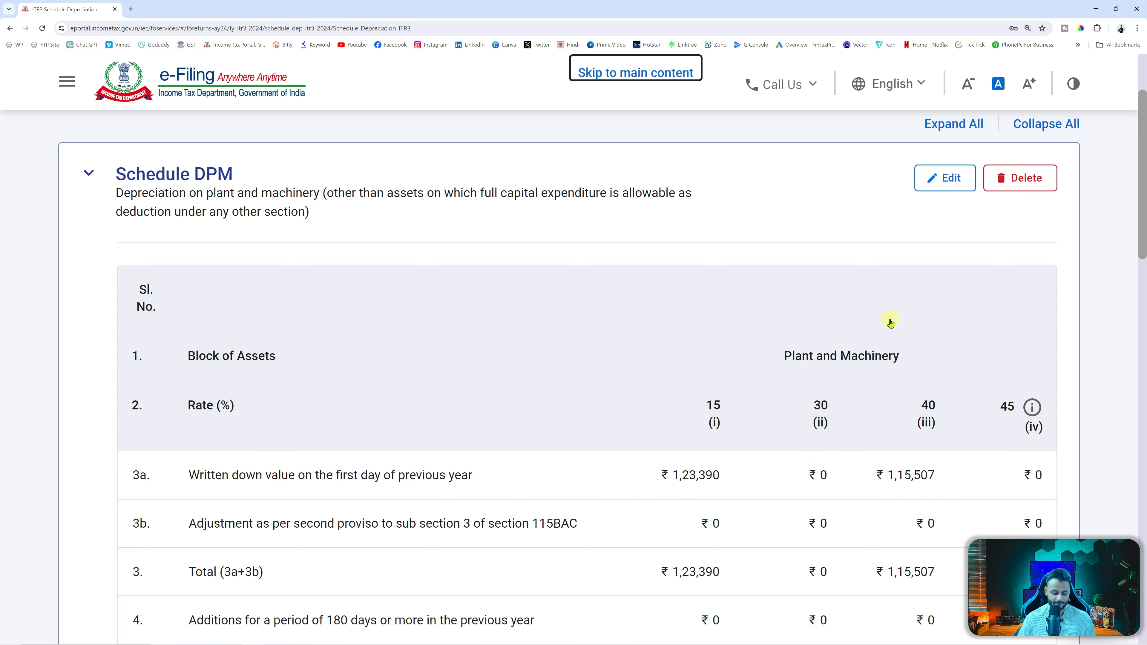
{"action": "key", "text": "alt+Tab"}
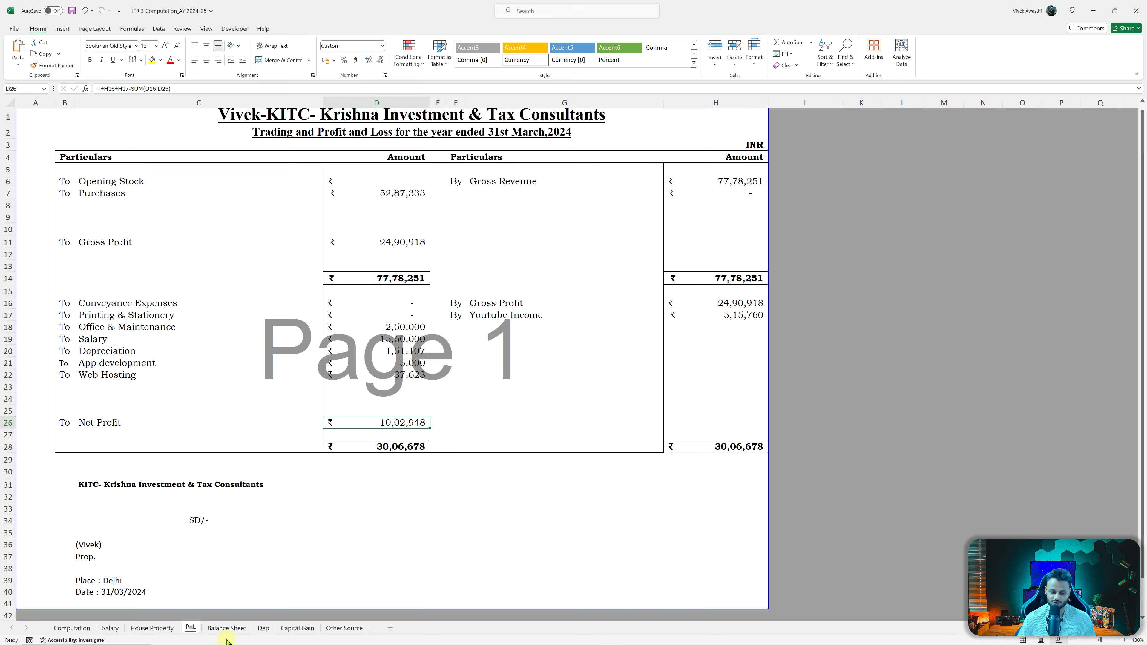
{"action": "left_click", "coordinate": [227, 629]}
{"action": "left_click", "coordinate": [263, 629]}
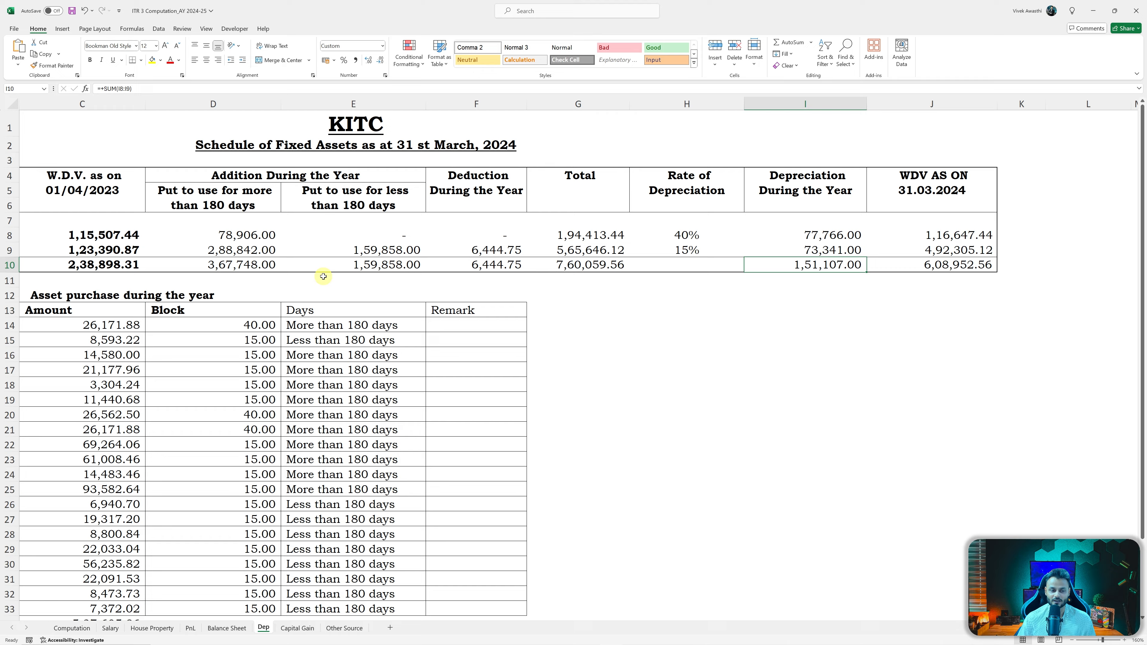
{"action": "key", "text": "alt+Tab"}
{"action": "left_click", "coordinate": [957, 180]}
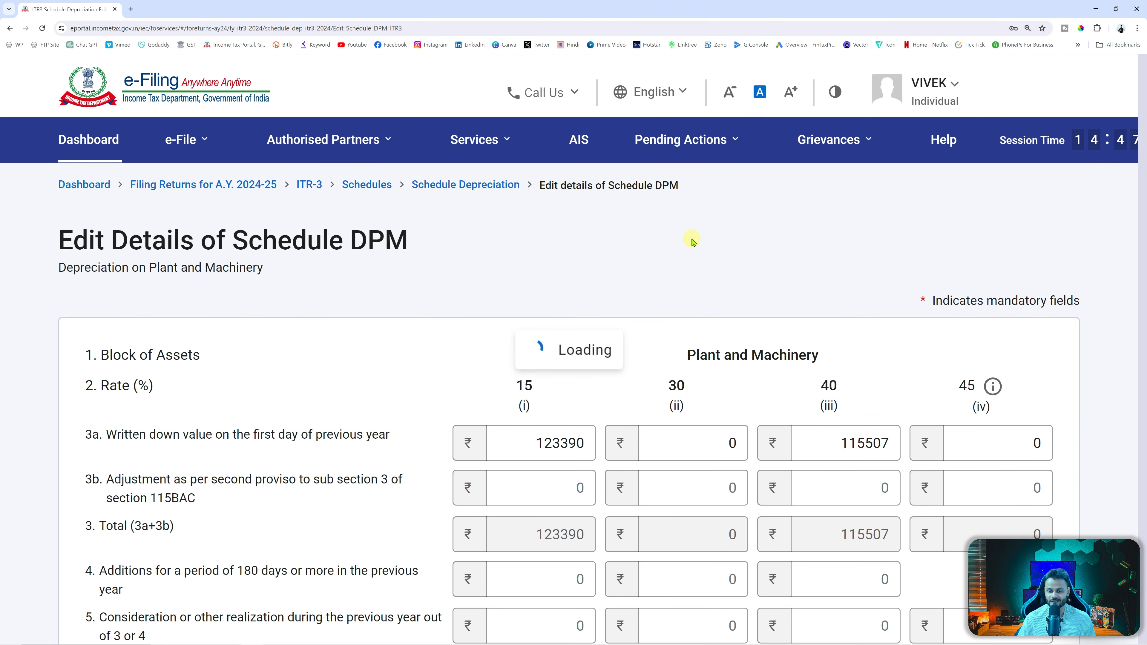
{"action": "scroll", "coordinate": [696, 253], "scroll_direction": "down", "scroll_amount": 4}
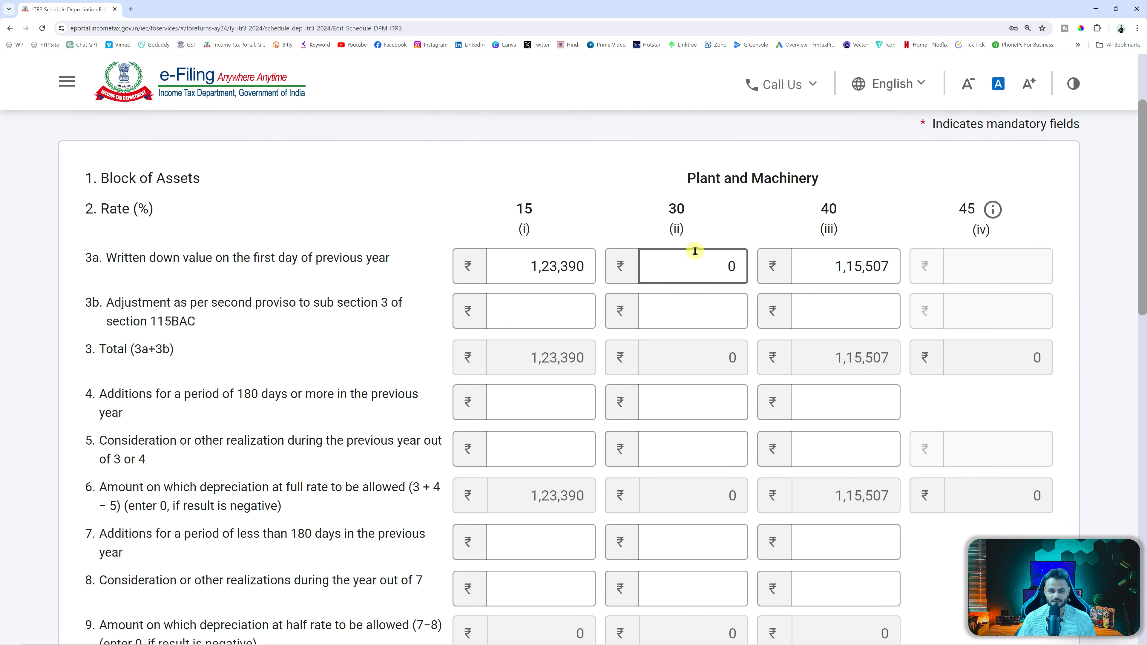
Compare the 15% and 40% block rows of the Excel Dep sheet with the plant and machinery rate columns in Schedule DPM.
{"action": "key", "text": "alt+Tab"}
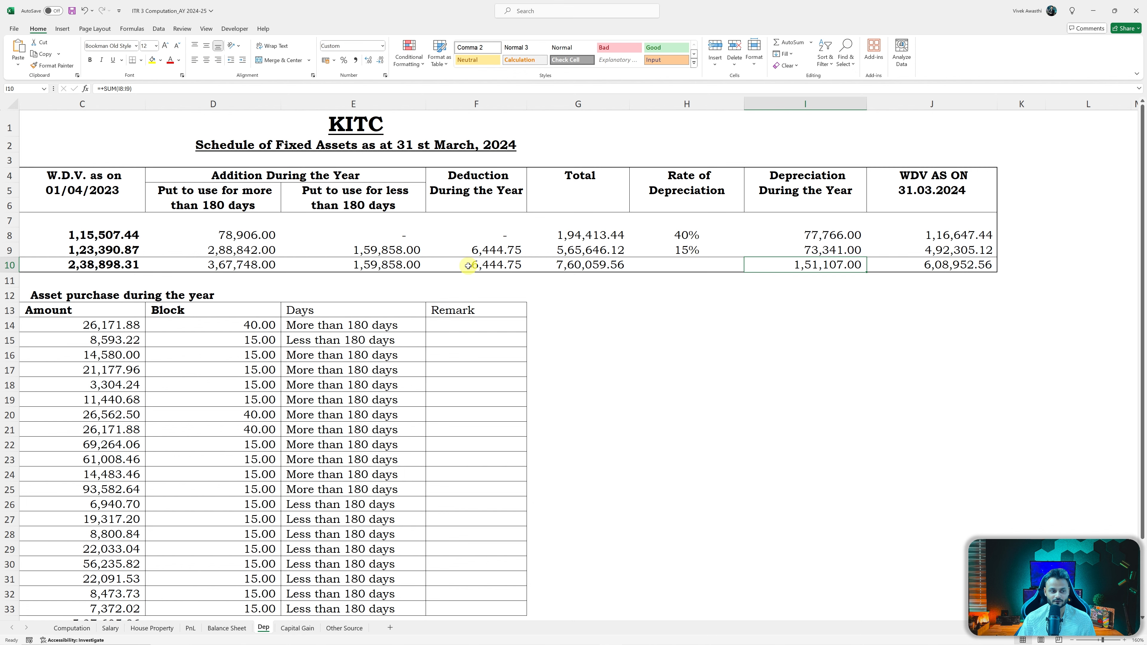
{"action": "key", "text": "alt+Tab"}
{"action": "key", "text": "alt+Tab"}
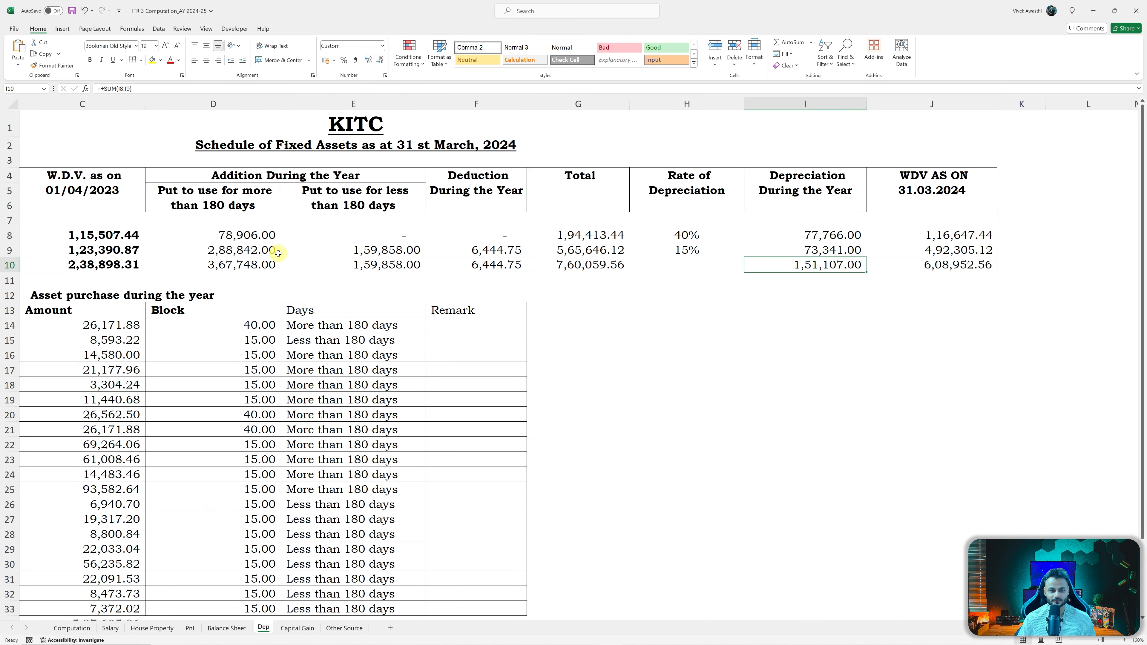
{"action": "left_click", "coordinate": [206, 253]}
{"action": "key", "text": "Left"}
{"action": "key", "text": "Left"}
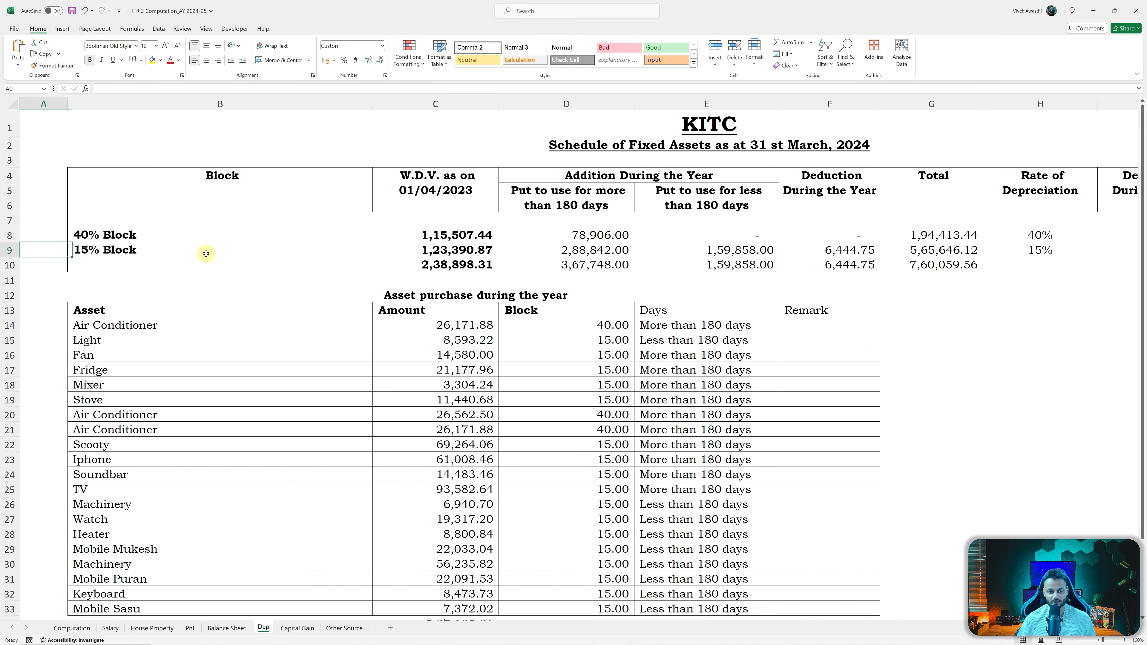
{"action": "key", "text": "Right"}
{"action": "key", "text": "Right"}
{"action": "key", "text": "Right"}
{"action": "key", "text": "Left"}
{"action": "key", "text": "Left"}
{"action": "key", "text": "alt+Tab"}
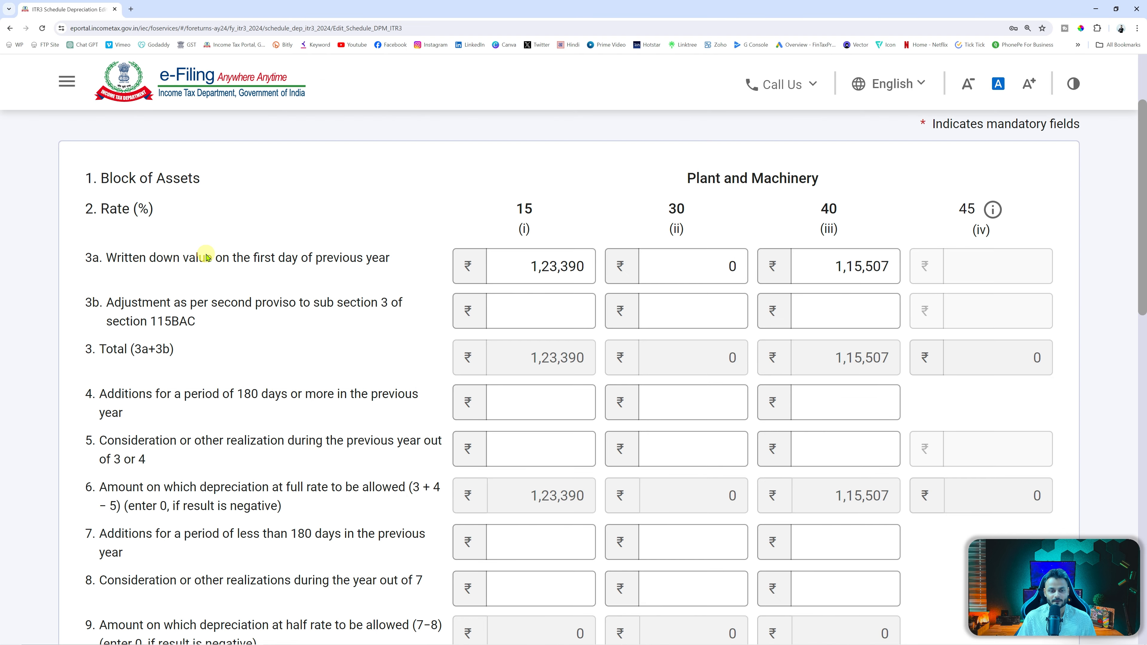
{"action": "key", "text": "alt+Tab"}
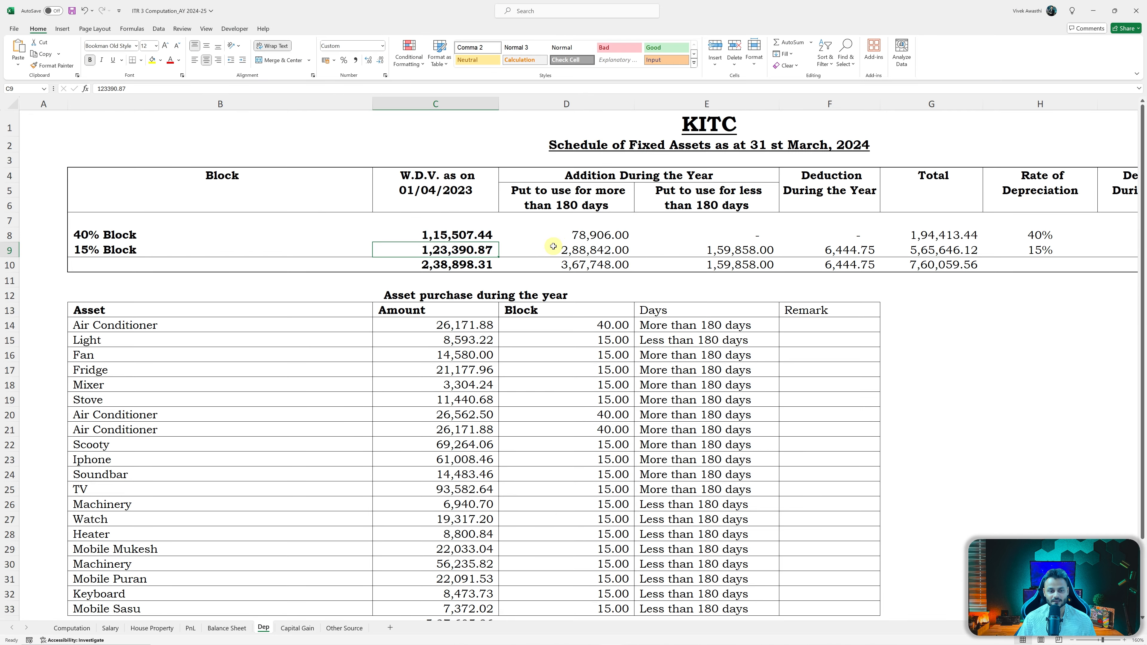
{"action": "key", "text": "shift+space"}
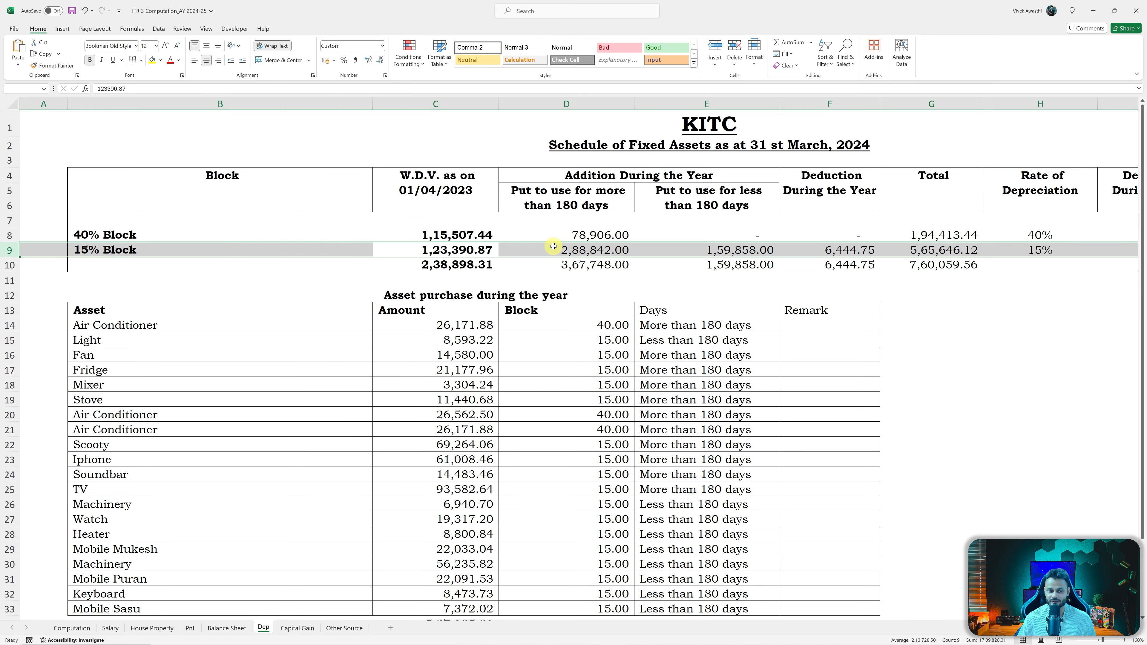
{"action": "key", "text": "Up"}
{"action": "key", "text": "alt+Tab"}
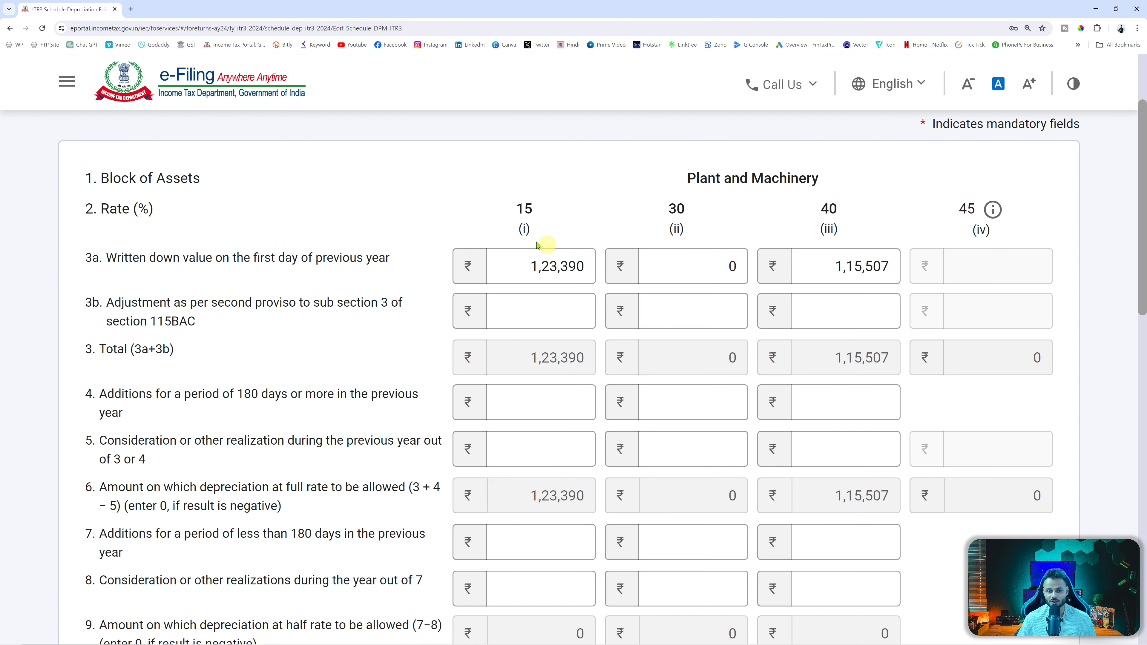
{"action": "left_click_drag", "start_coordinate": [508, 192], "coordinate": [565, 242]}
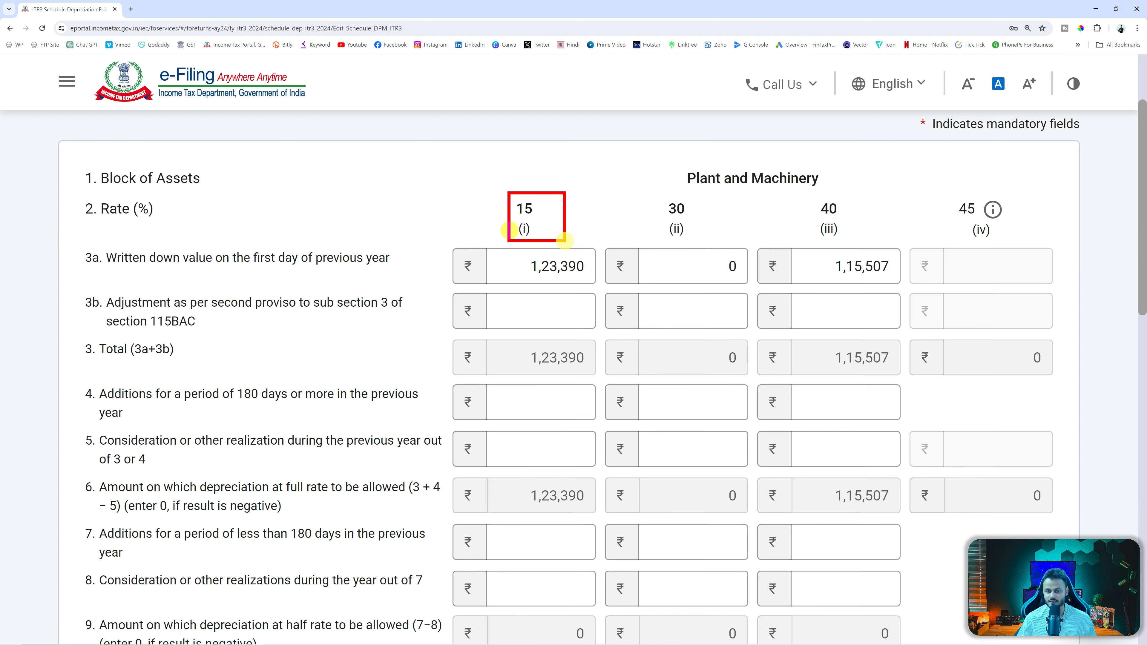
{"action": "left_click_drag", "start_coordinate": [813, 195], "coordinate": [848, 253]}
{"action": "key", "text": "Escape"}
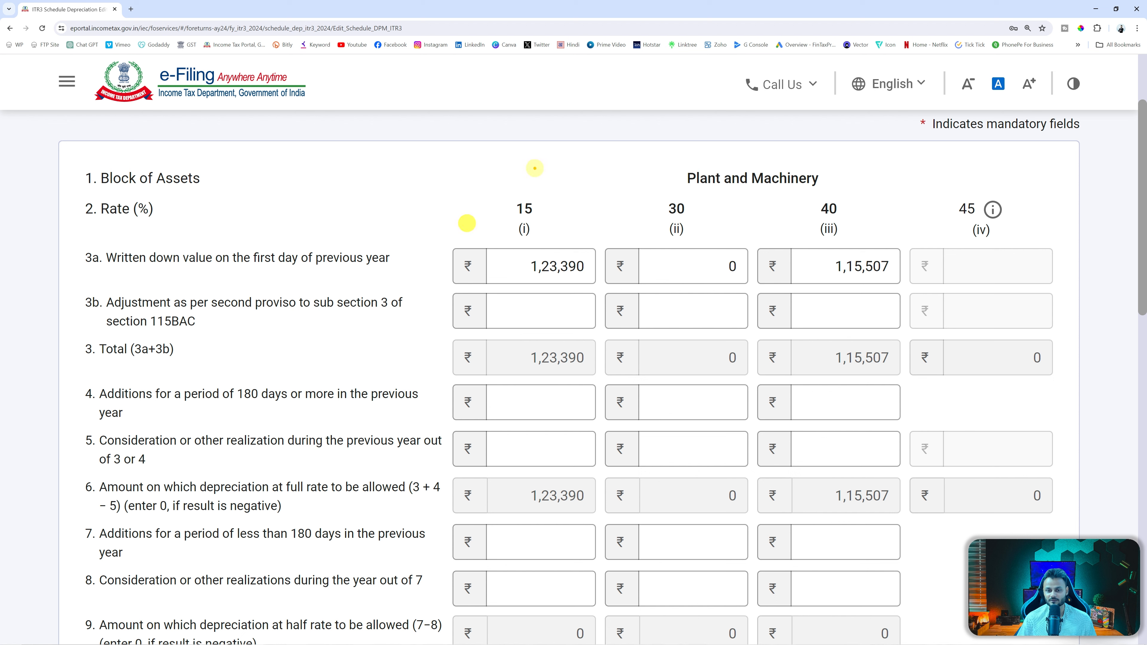
{"action": "left_click_drag", "start_coordinate": [491, 183], "coordinate": [577, 241]}
{"action": "mouse_move", "coordinate": [68, 235]}
{"action": "left_mouse_down"}
{"action": "mouse_move", "coordinate": [333, 291]}
{"action": "mouse_move", "coordinate": [429, 293]}
{"action": "mouse_move", "coordinate": [409, 260]}
{"action": "left_mouse_up"}
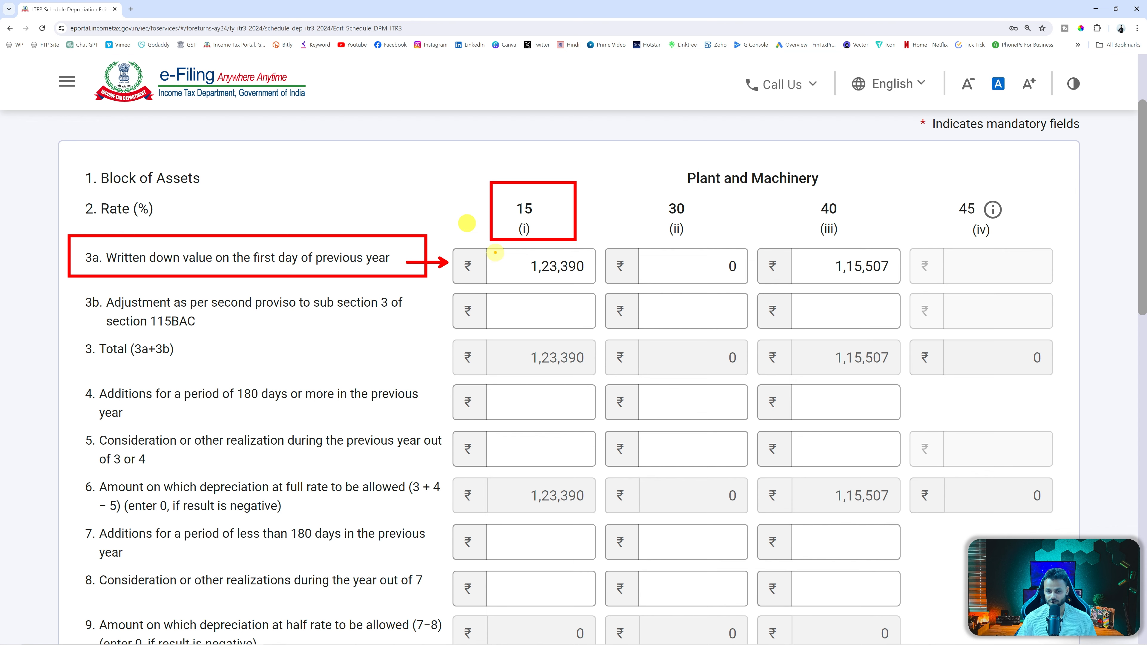
Check the 15% block's opening written down value on the Excel Dep sheet against item 3a of Schedule DPM.
{"action": "key", "text": "alt+Tab"}
{"action": "key", "text": "alt+Tab"}
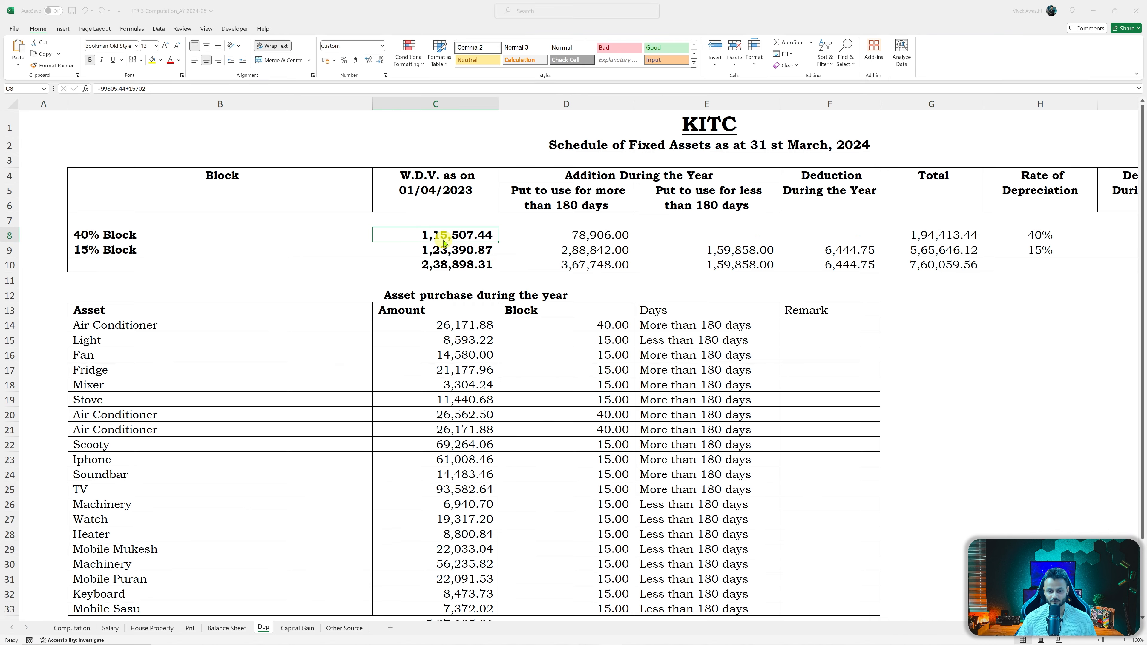
{"action": "left_click", "coordinate": [513, 272]}
{"action": "key", "text": "alt+Tab"}
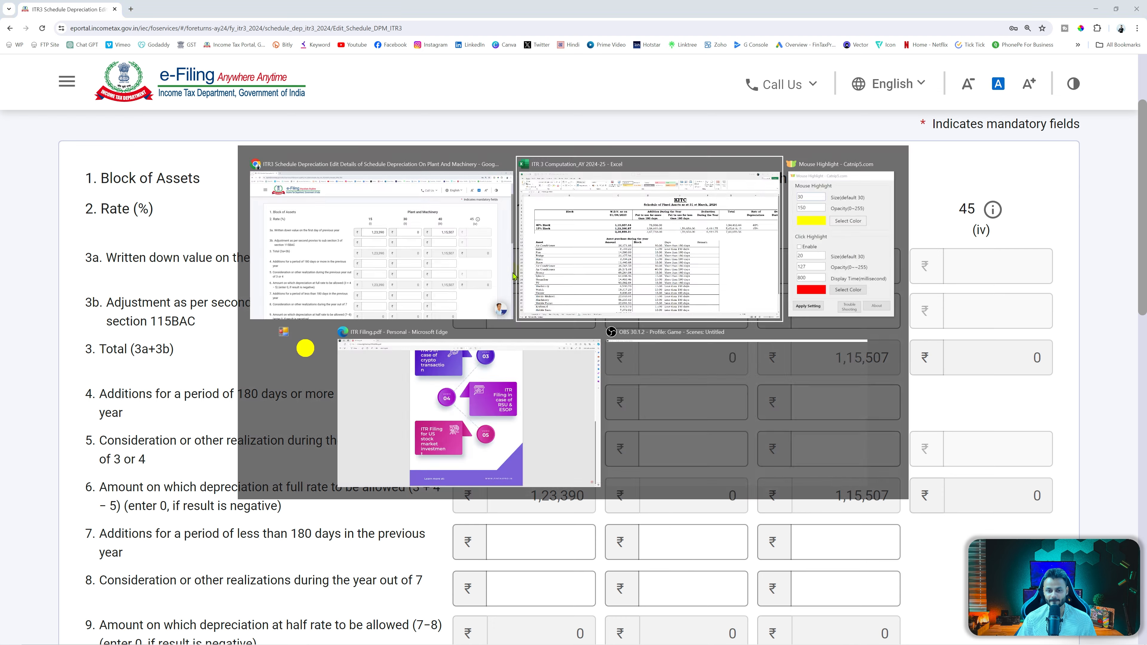
{"action": "key", "text": "alt+Tab"}
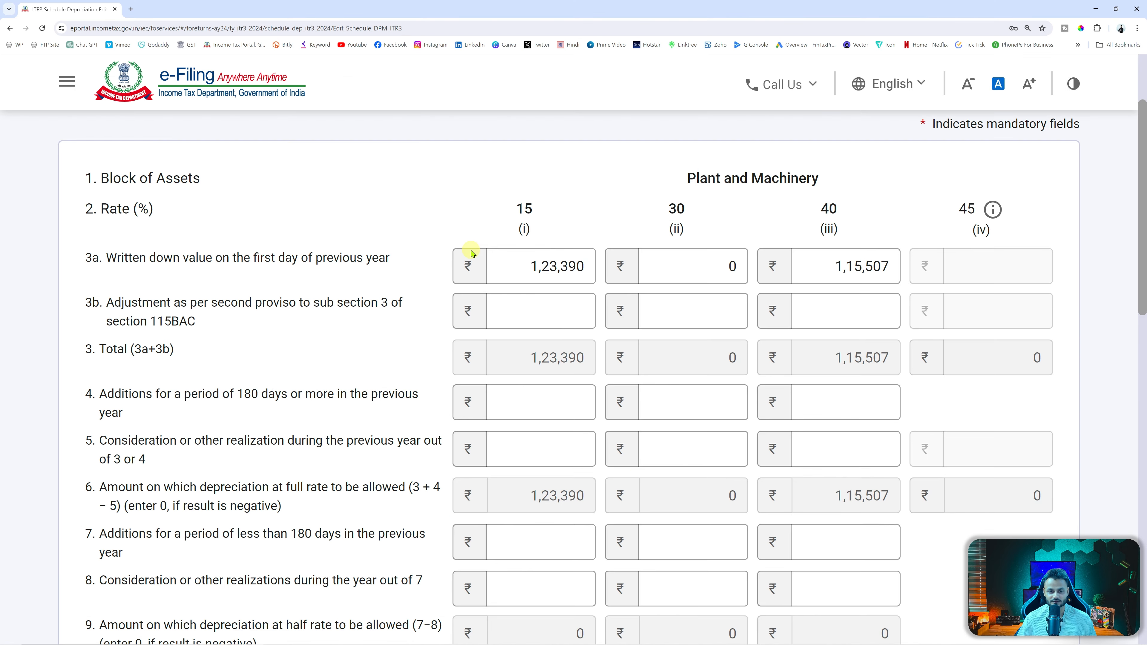
{"action": "key", "text": "alt+Tab"}
{"action": "left_click", "coordinate": [334, 256]}
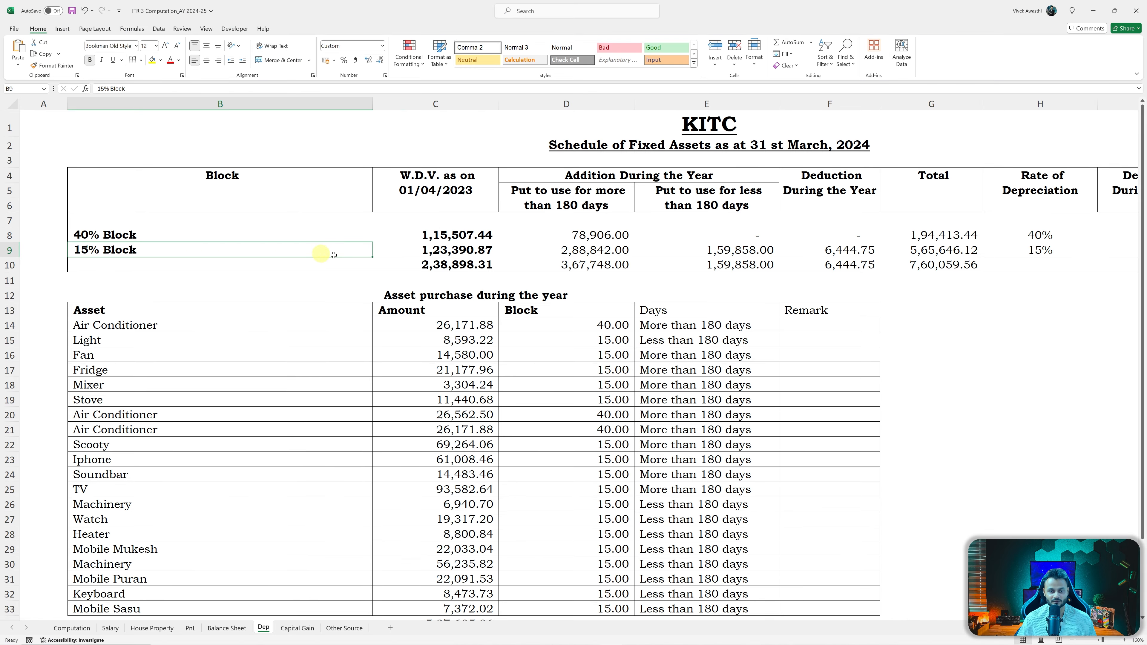
{"action": "left_click", "coordinate": [424, 250]}
{"action": "key", "text": "alt+Tab"}
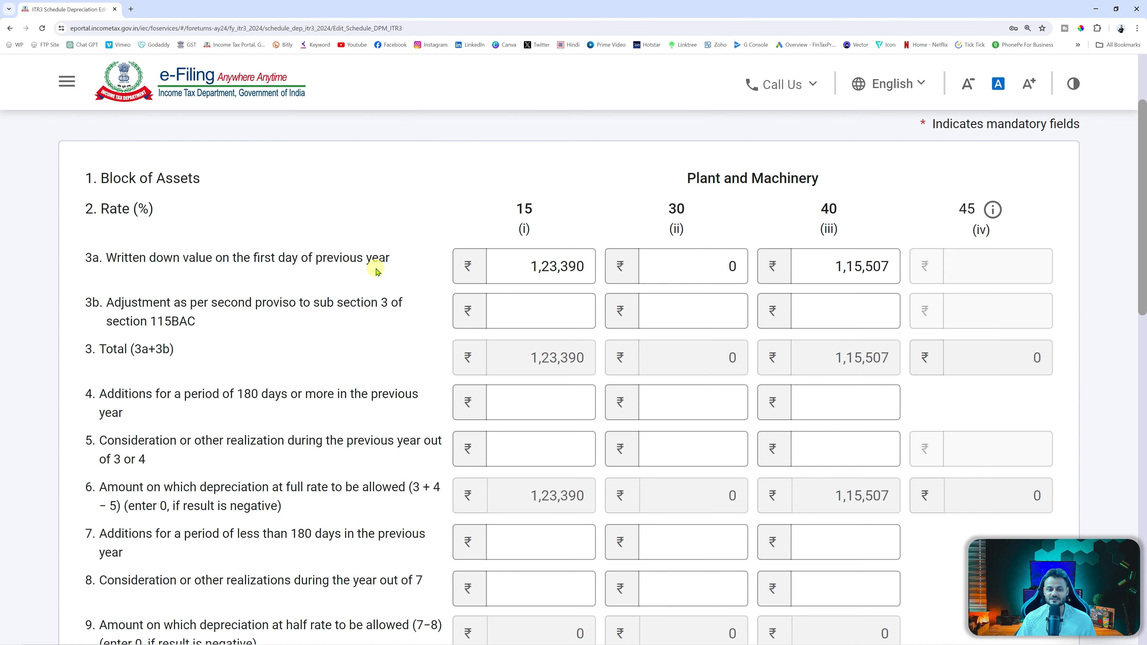
{"action": "key", "text": "alt+Tab"}
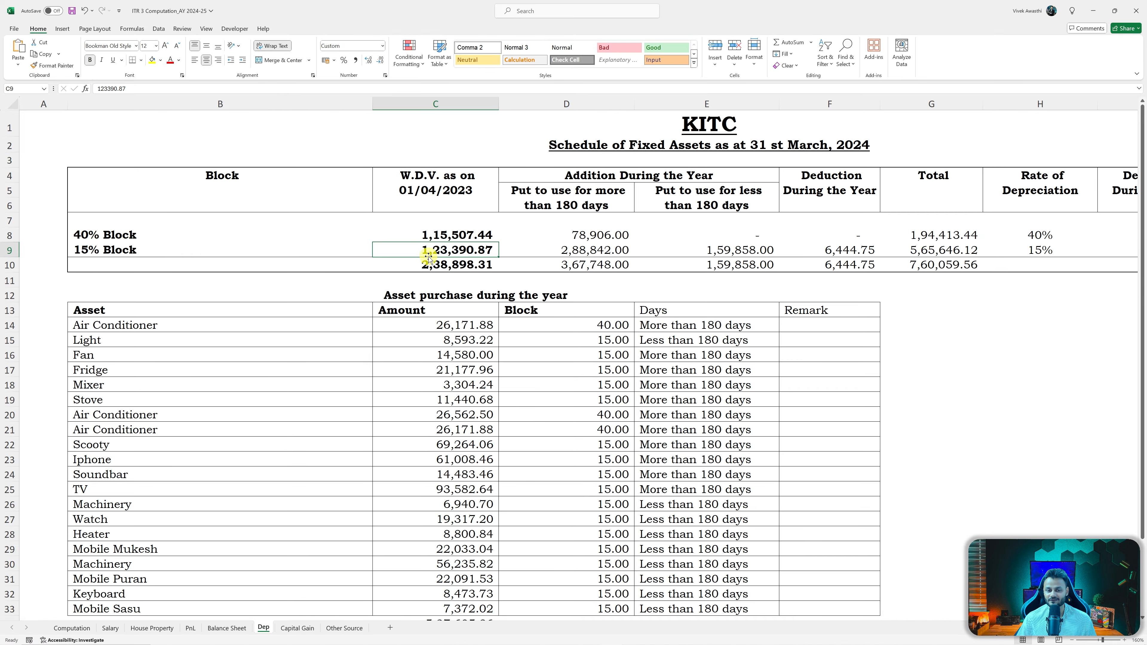
{"action": "key", "text": "alt+Tab"}
Review item 3b, the section 115BAC adjustment, and item 4, additions for 180 days or more, in Schedule DPM.
{"action": "left_click", "coordinate": [520, 271]}
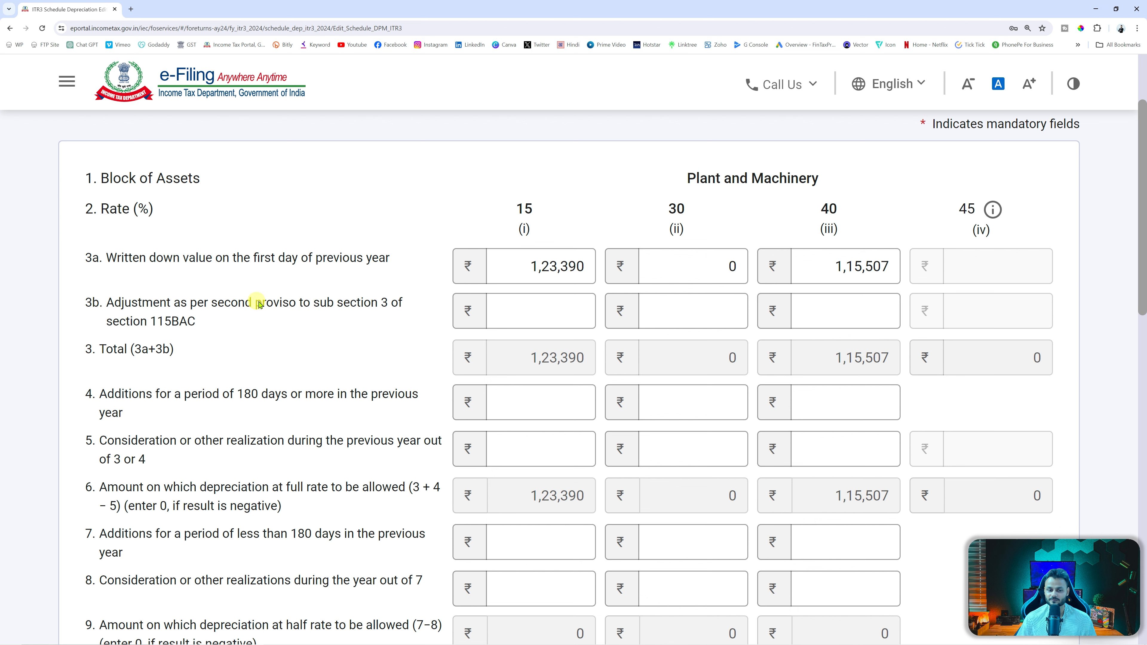
{"action": "left_click", "coordinate": [535, 306]}
{"action": "left_click", "coordinate": [278, 319]}
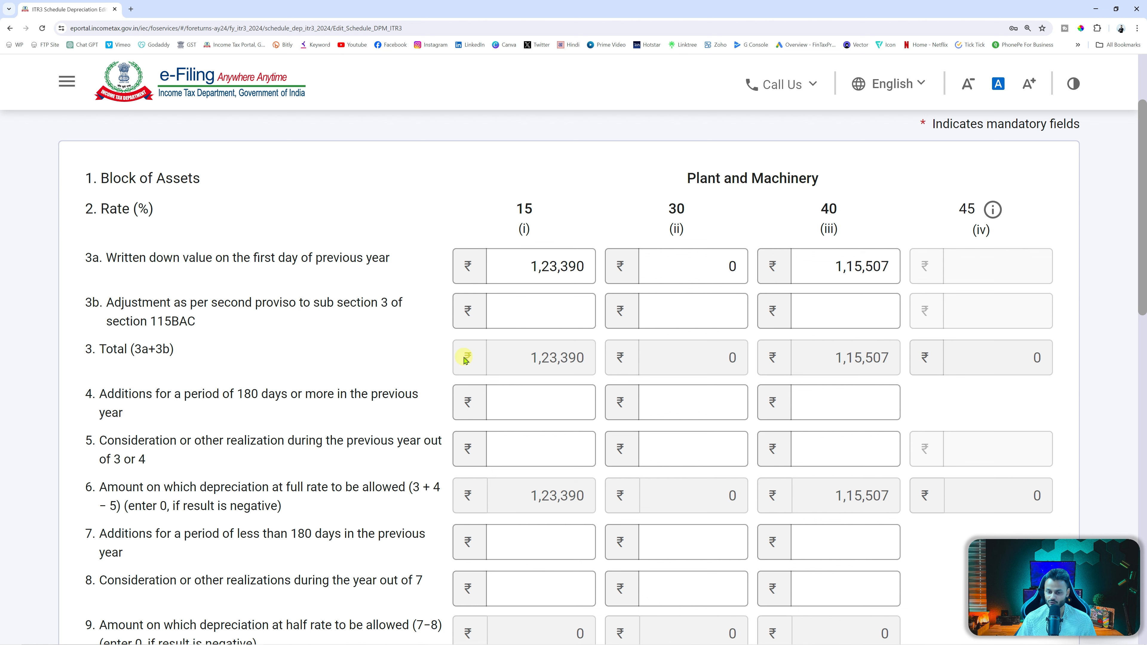
{"action": "scroll", "coordinate": [275, 334], "scroll_direction": "down", "scroll_amount": 2}
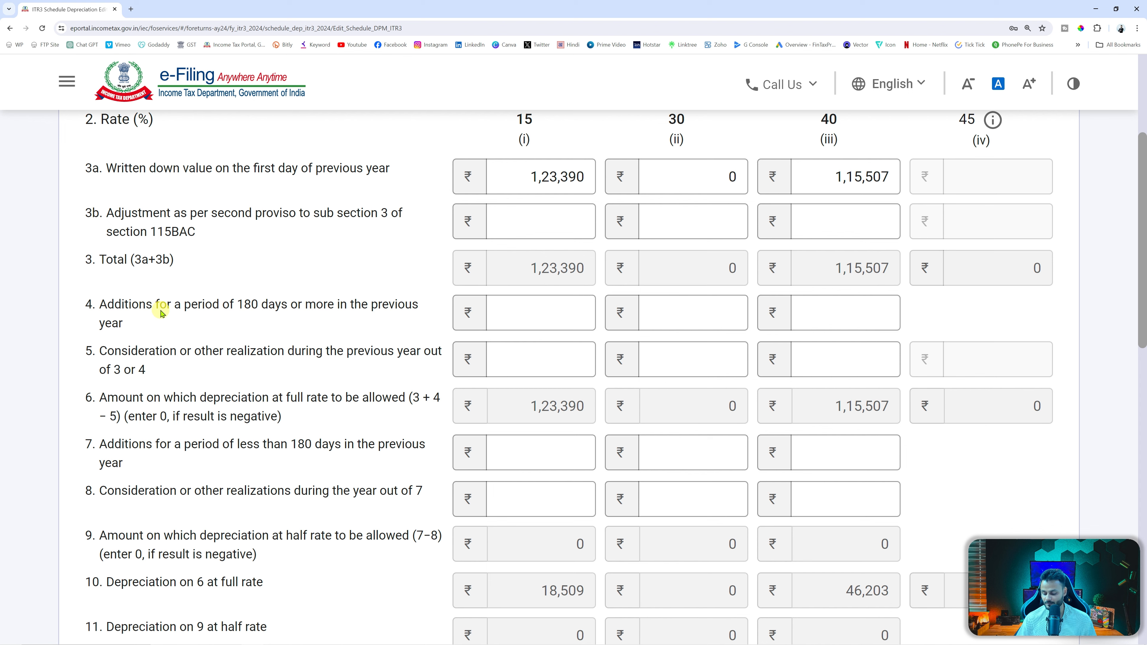
{"action": "left_click_drag", "start_coordinate": [76, 286], "coordinate": [489, 335]}
{"action": "key", "text": "Escape"}
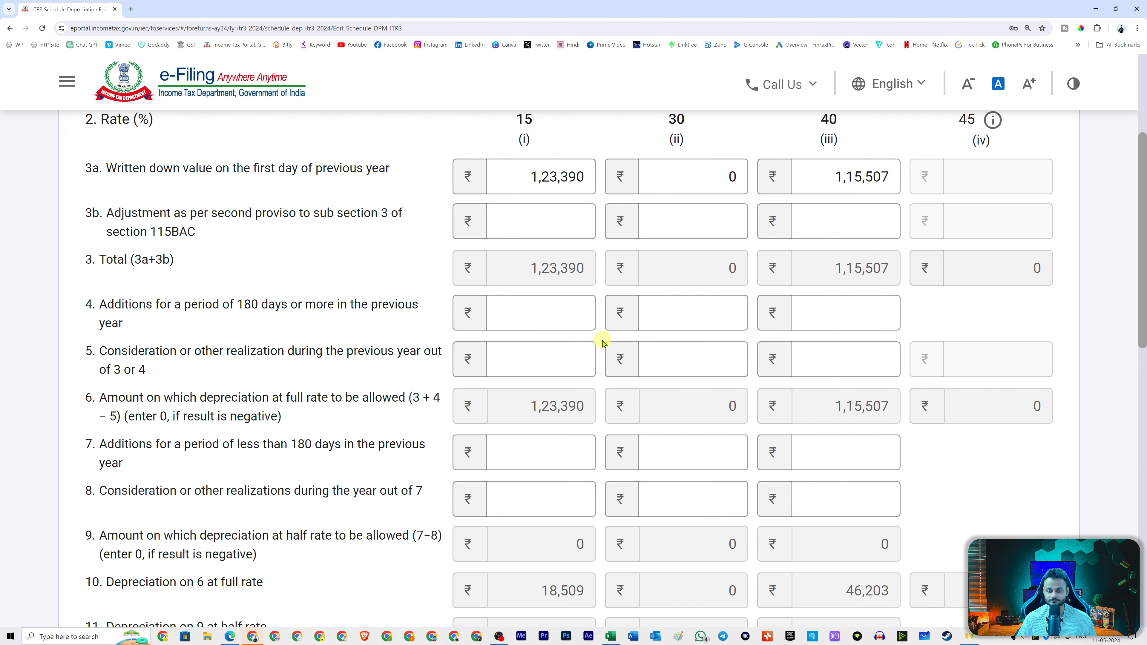
Compare the 15% block's additions by usage period on the Excel Dep sheet with item 4 of Schedule DPM.
{"action": "key", "text": "alt+Tab"}
{"action": "key", "text": "alt+Tab"}
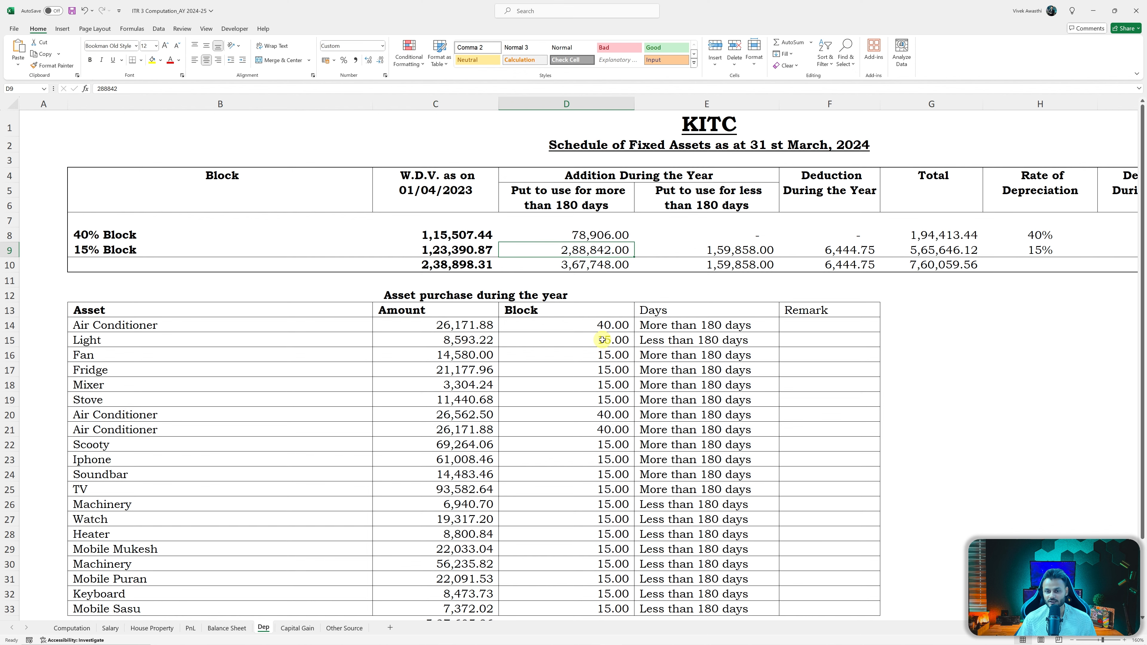
{"action": "key", "text": "alt+Tab"}
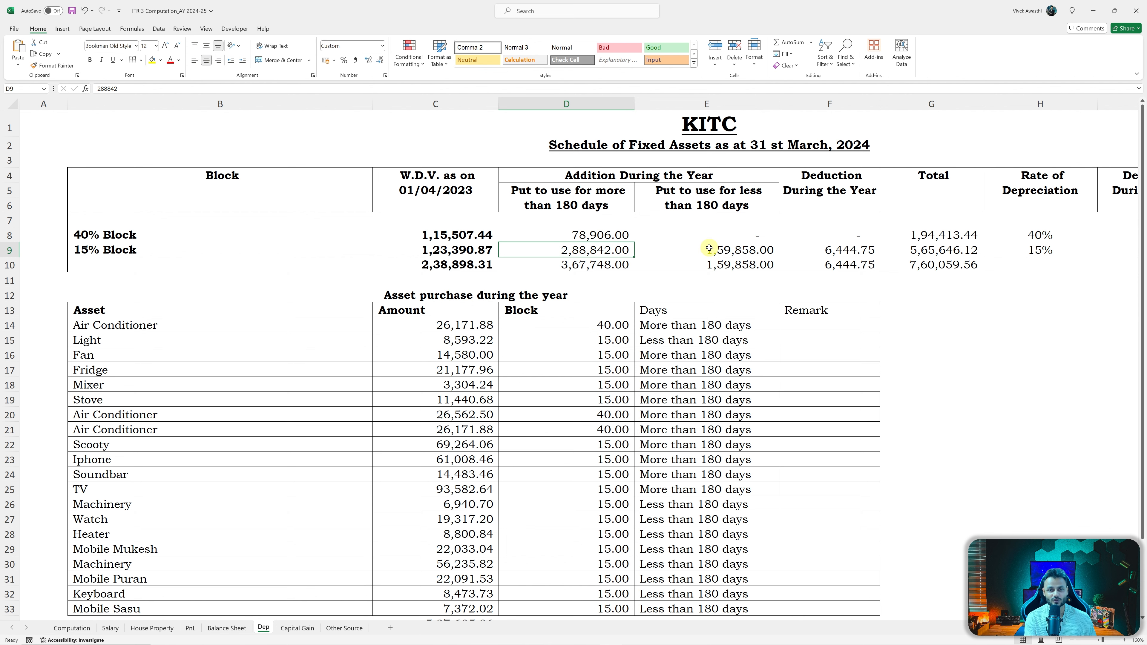
{"action": "key", "text": "alt+Tab"}
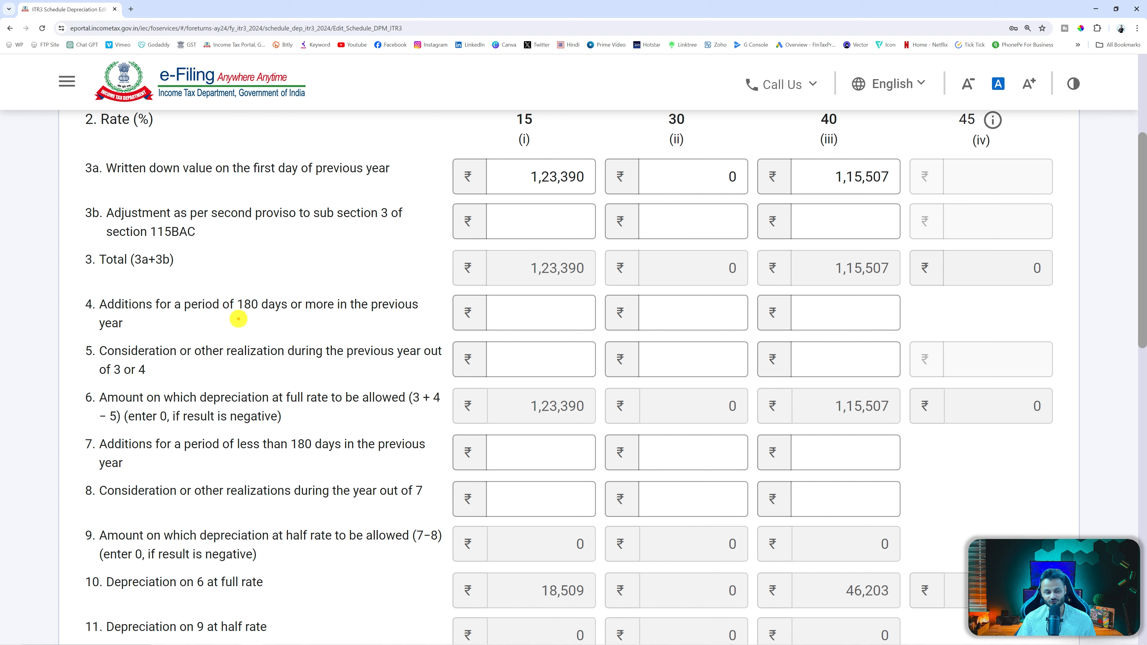
{"action": "mouse_move", "coordinate": [68, 291]}
{"action": "left_mouse_down"}
{"action": "mouse_move", "coordinate": [90, 308]}
{"action": "mouse_move", "coordinate": [429, 336]}
{"action": "left_mouse_up"}
{"action": "left_click_drag", "start_coordinate": [233, 318], "coordinate": [399, 317]}
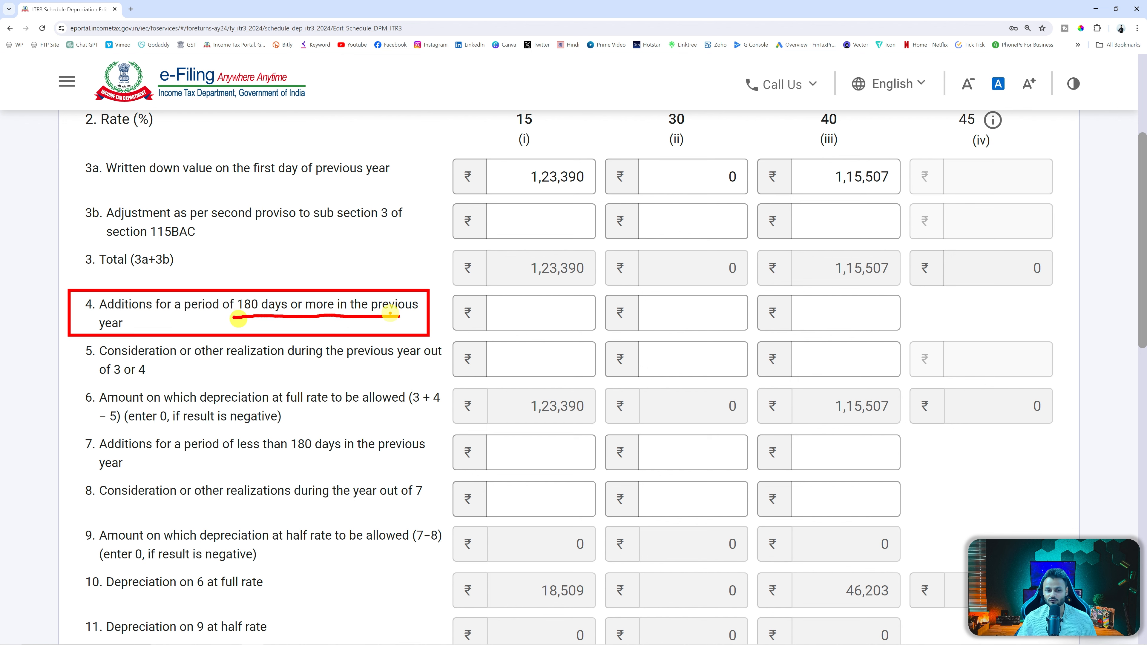
{"action": "key", "text": "Escape"}
Enter 288842 as the 15% block's additions for 180 days or more in item 4 of Schedule DPM.
{"action": "key", "text": "alt+Tab"}
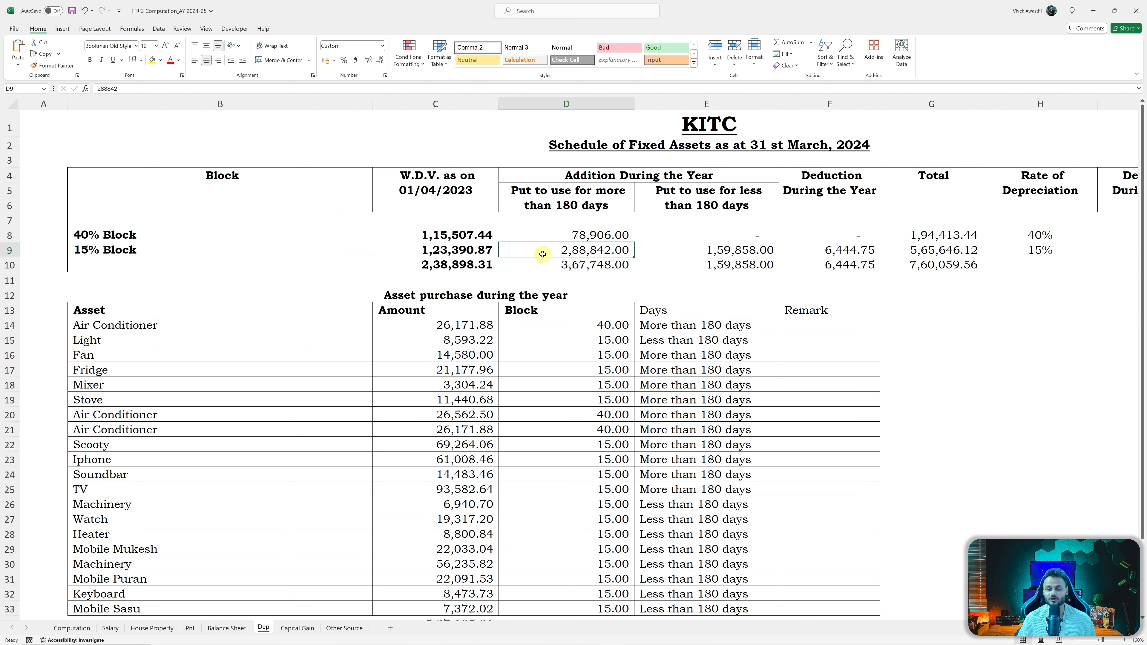
{"action": "key", "text": "alt+Tab"}
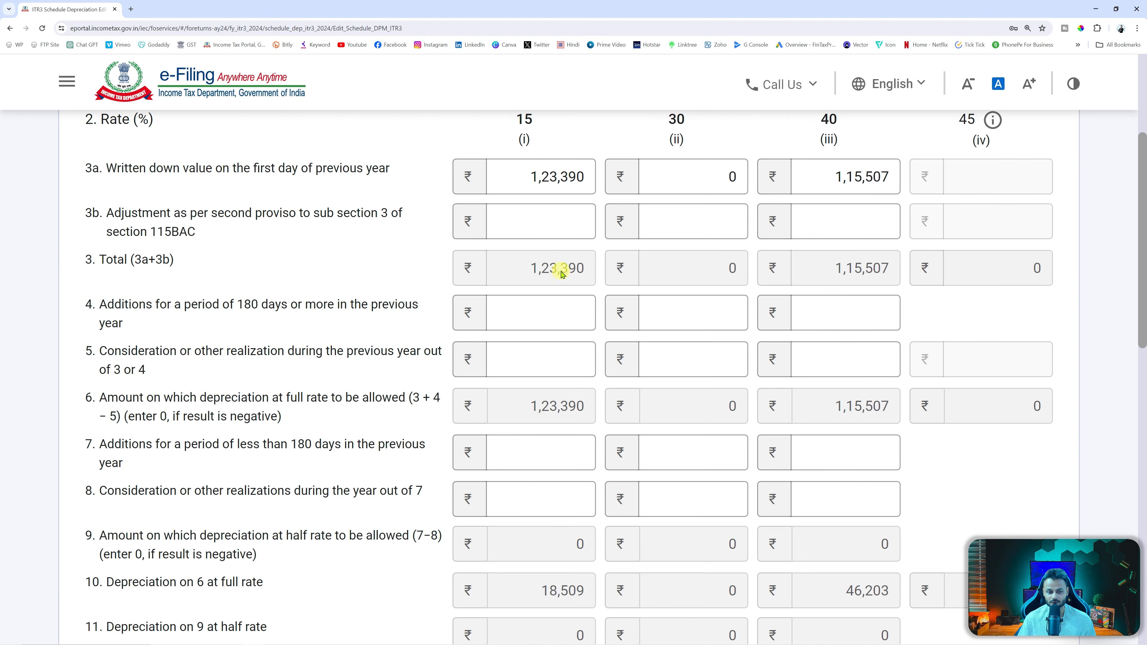
{"action": "left_click", "coordinate": [535, 322]}
{"action": "type", "text": "28884"}
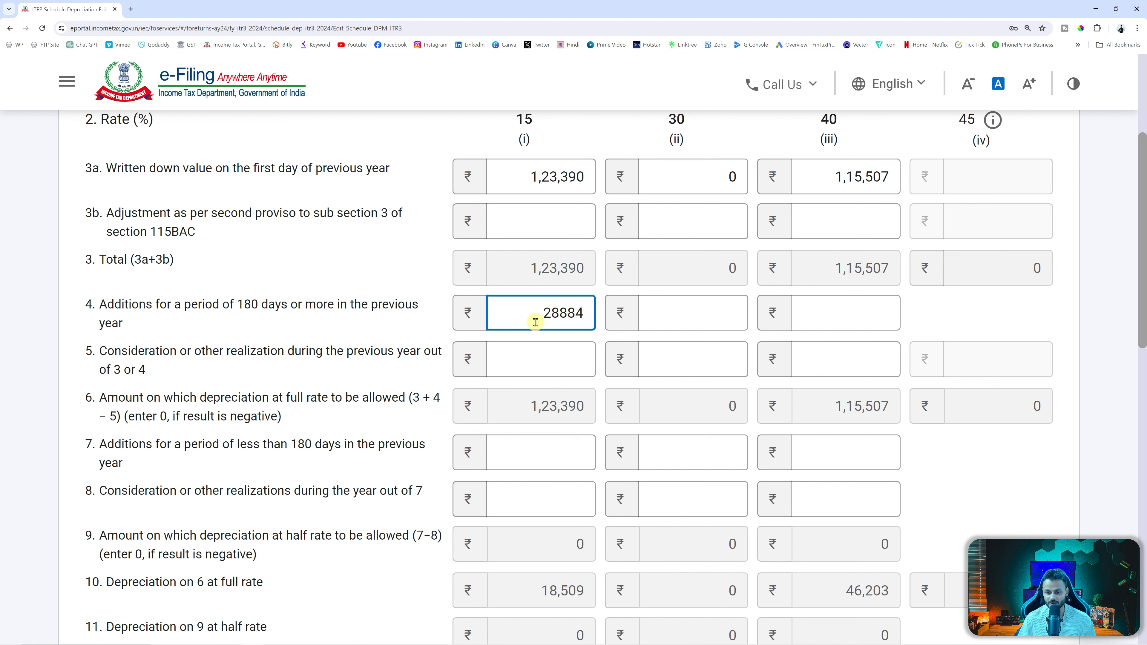
{"action": "type", "text": "2"}
{"action": "left_click", "coordinate": [400, 316]}
Enter the Dep sheet's under-180-days additions of 159858 for the 15% block in item 7 of Schedule DPM.
{"action": "key", "text": "alt+Tab"}
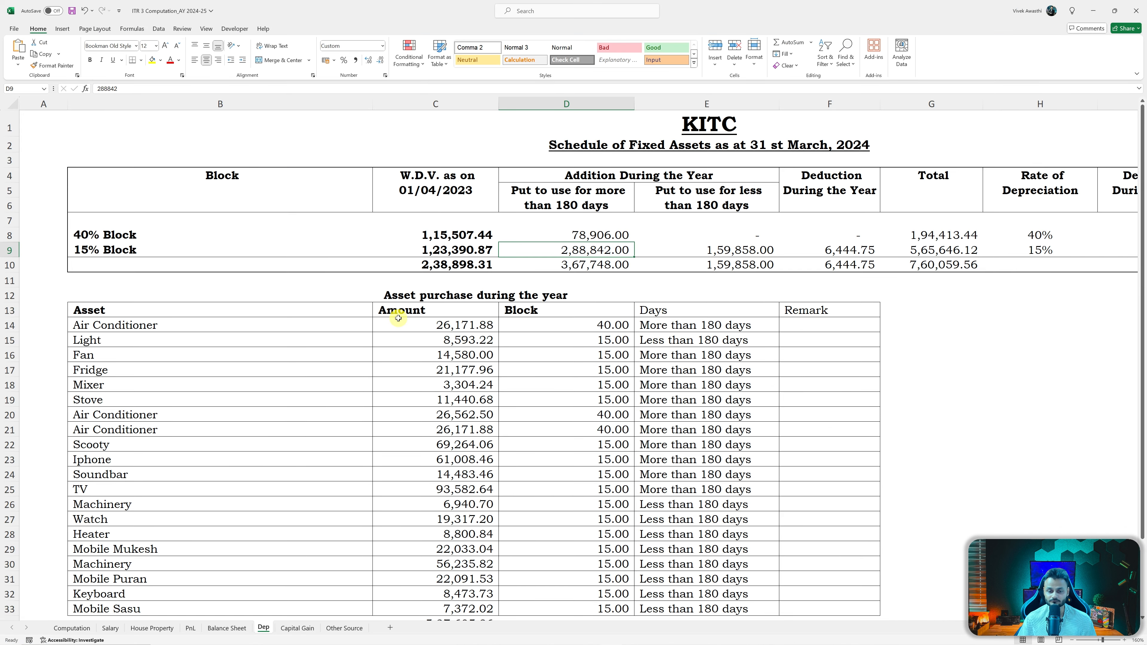
{"action": "left_click", "coordinate": [693, 253]}
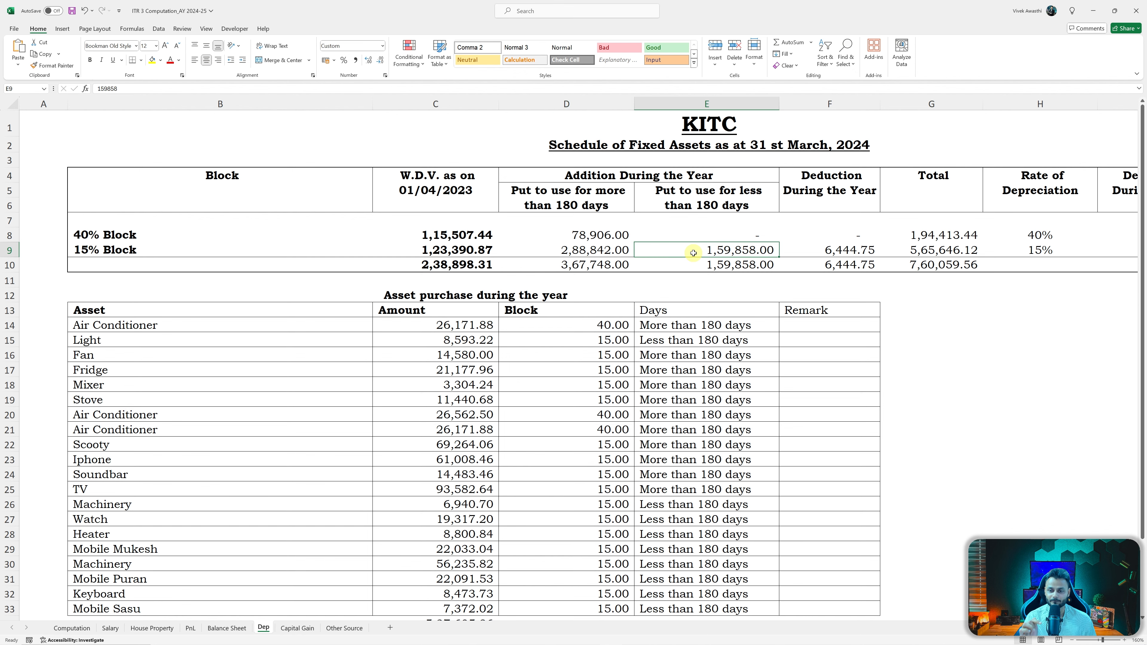
{"action": "key", "text": "alt+Tab"}
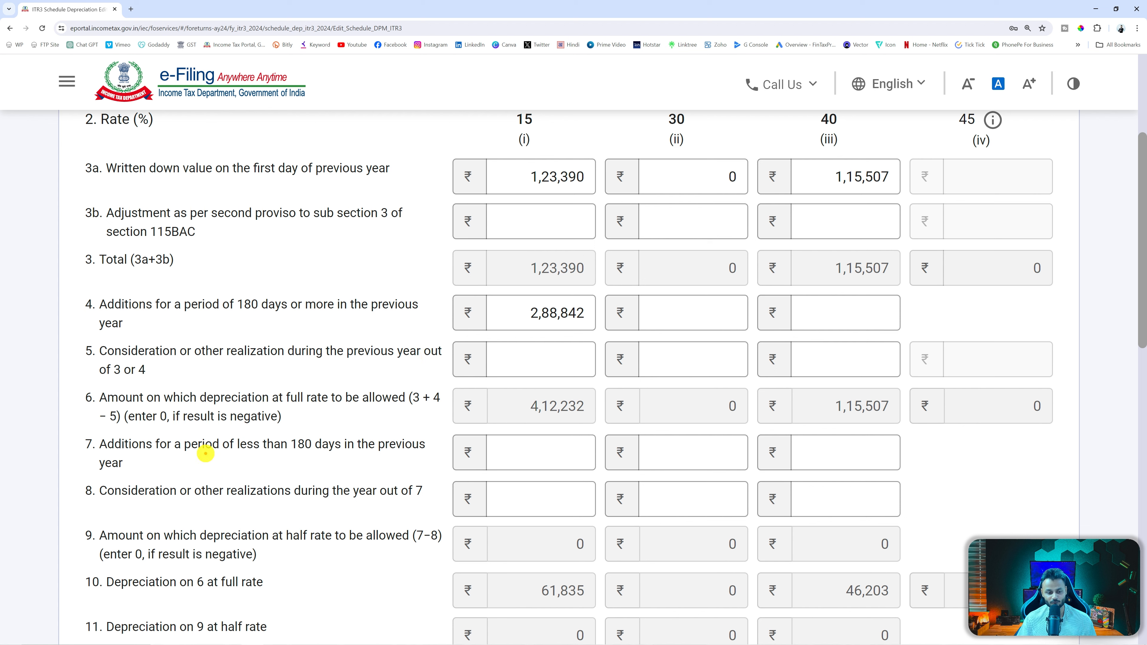
{"action": "left_click_drag", "start_coordinate": [68, 434], "coordinate": [451, 476]}
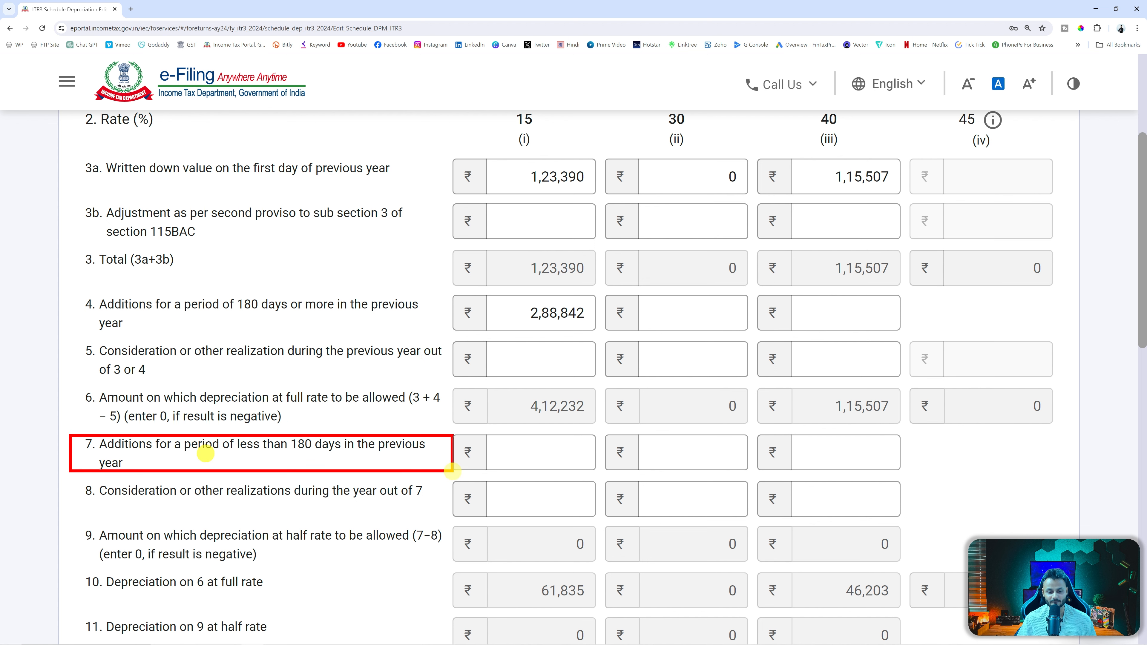
{"action": "left_click_drag", "start_coordinate": [239, 458], "coordinate": [411, 462]}
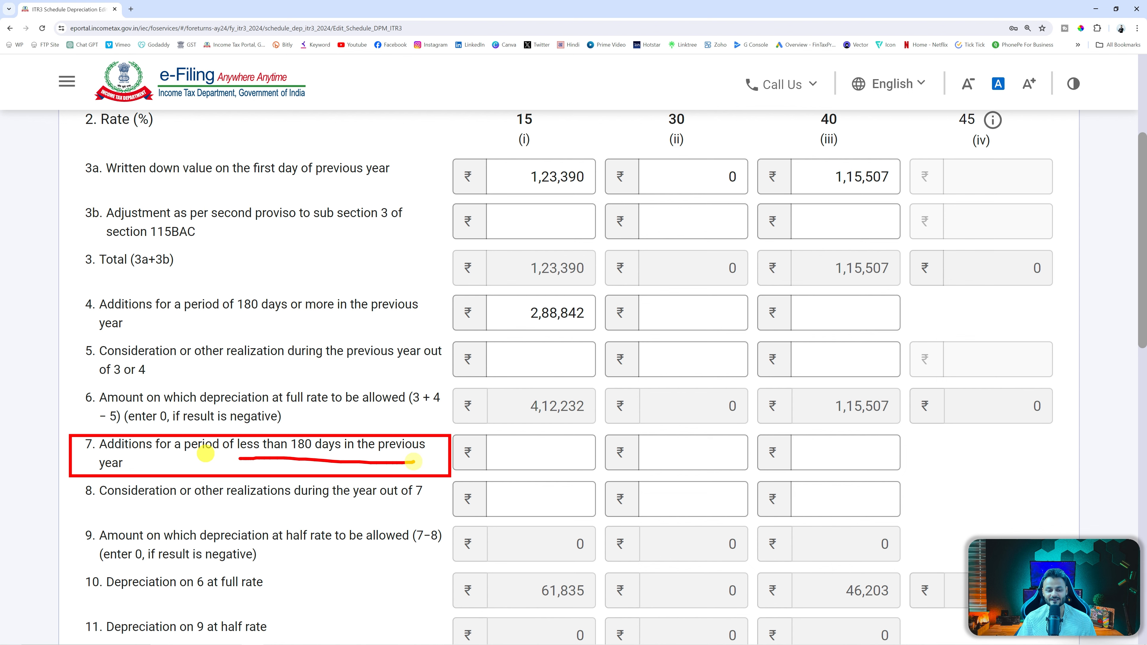
{"action": "left_click", "coordinate": [561, 456]}
{"action": "key", "text": "alt+Tab"}
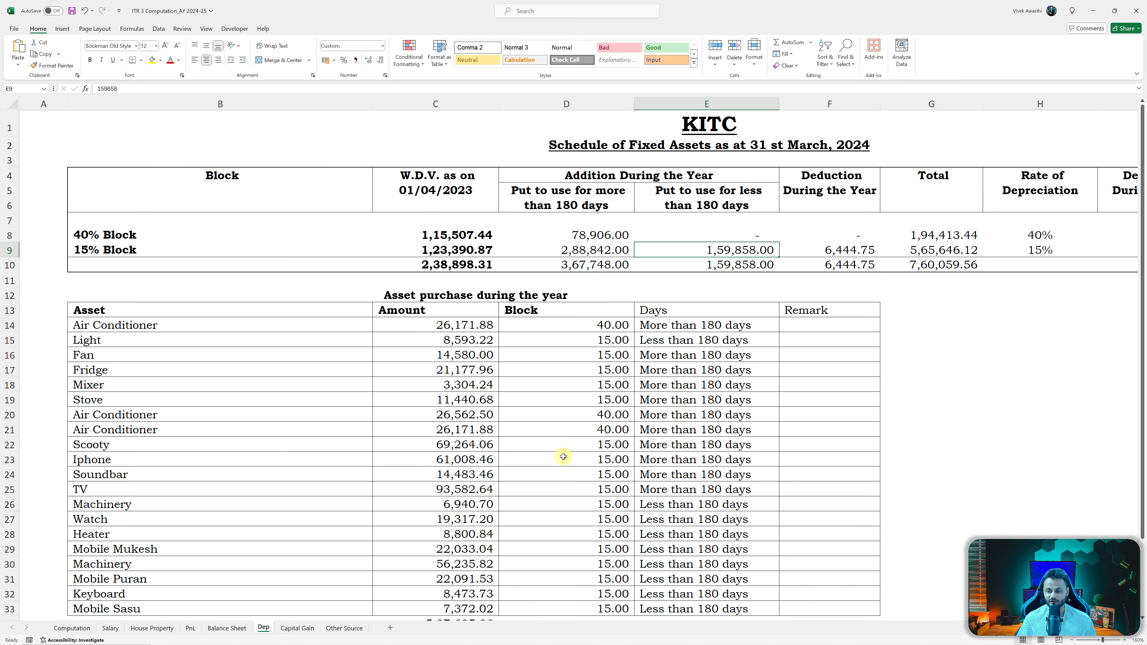
{"action": "key", "text": "alt+Tab"}
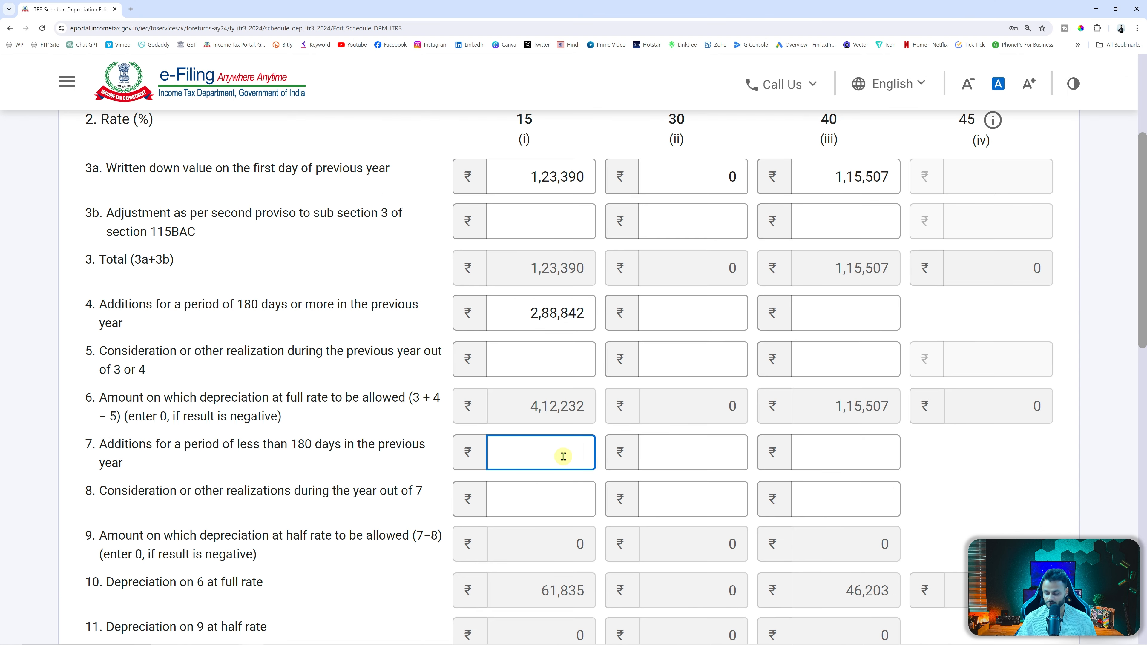
{"action": "type", "text": "159858"}
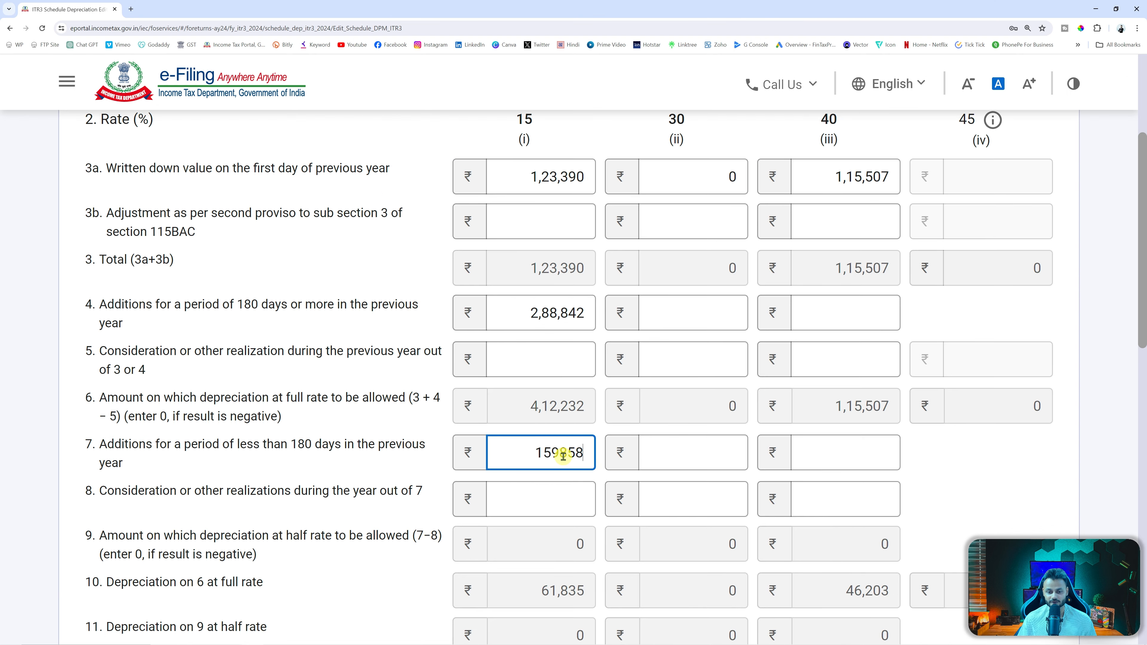
{"action": "left_click", "coordinate": [399, 470]}
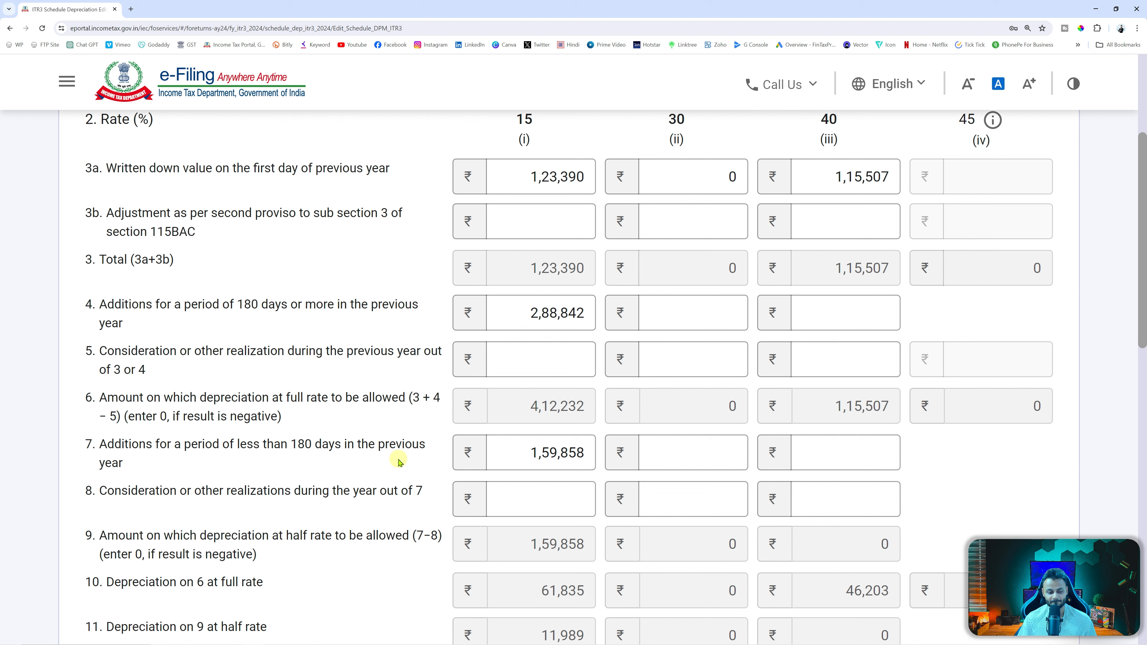
Compare the 15% block's total depreciation and closing written down value in Schedule DPM with the Excel Dep sheet.
{"action": "scroll", "coordinate": [399, 460], "scroll_direction": "down", "scroll_amount": 6}
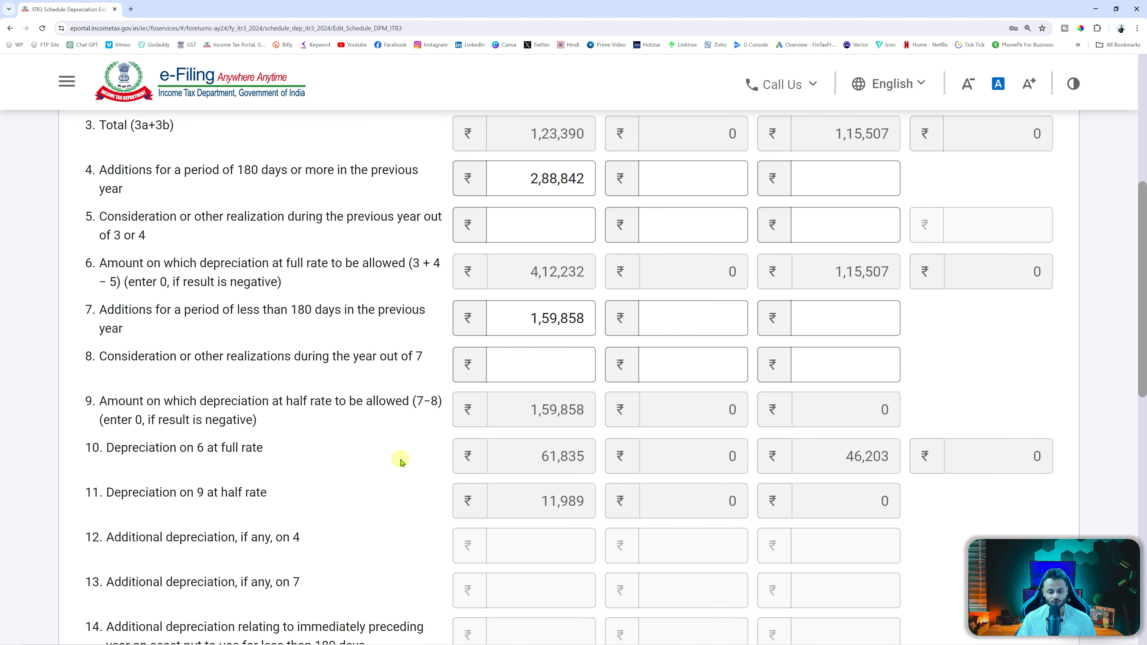
{"action": "scroll", "coordinate": [401, 461], "scroll_direction": "down", "scroll_amount": 7}
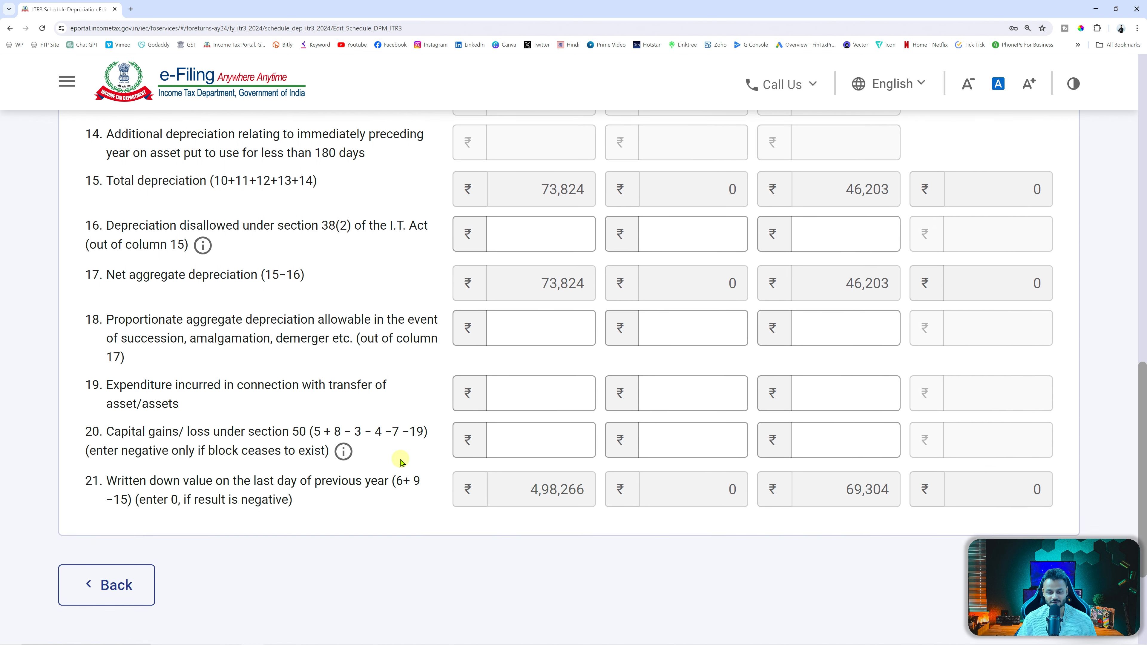
{"action": "scroll", "coordinate": [468, 457], "scroll_direction": "up", "scroll_amount": 4}
{"action": "key", "text": "alt+Tab"}
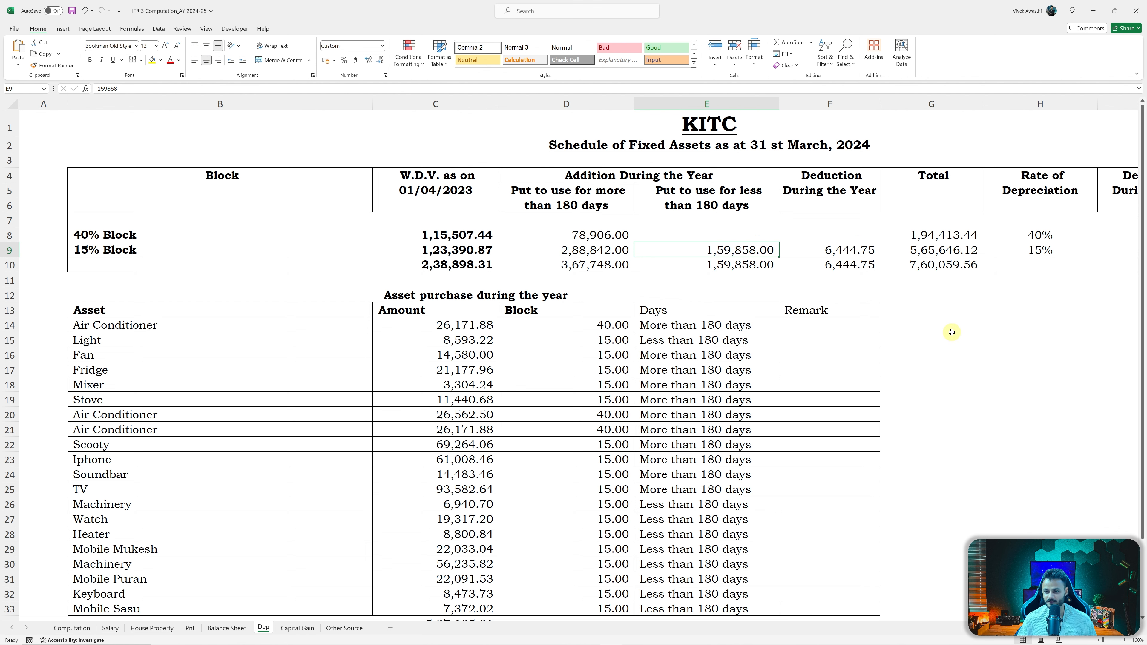
{"action": "key", "text": "Right"}
{"action": "key", "text": "Right"}
{"action": "key", "text": "Right"}
{"action": "key", "text": "Right"}
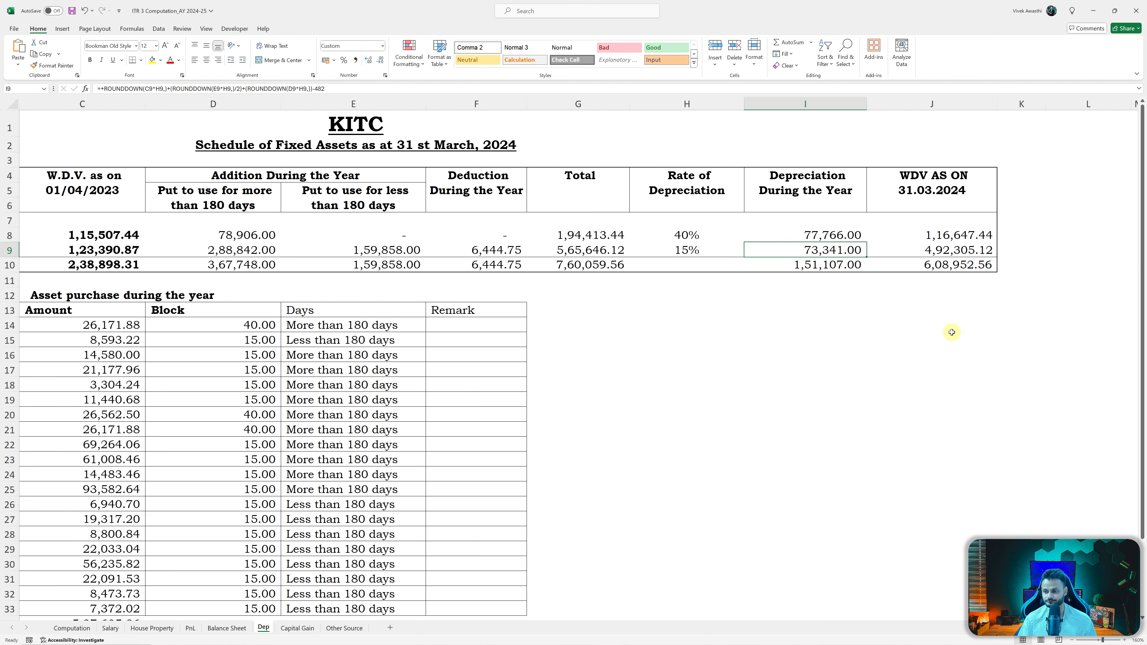
{"action": "key", "text": "Left"}
{"action": "key", "text": "Left"}
{"action": "key", "text": "Left"}
{"action": "key", "text": "Left"}
{"action": "key", "text": "Left"}
{"action": "key", "text": "Left"}
{"action": "key", "text": "alt+Tab"}
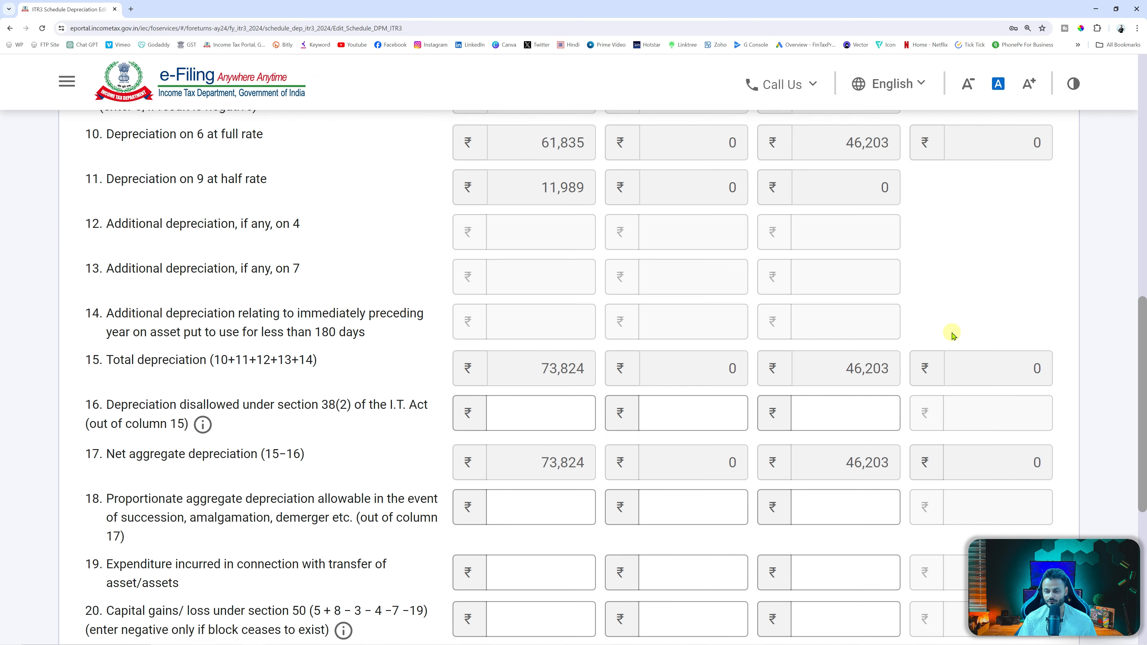
Examine the separate Light entry below the asset purchase list and the 15% block's deduction on the Excel Dep sheet.
{"action": "key", "text": "alt+Tab"}
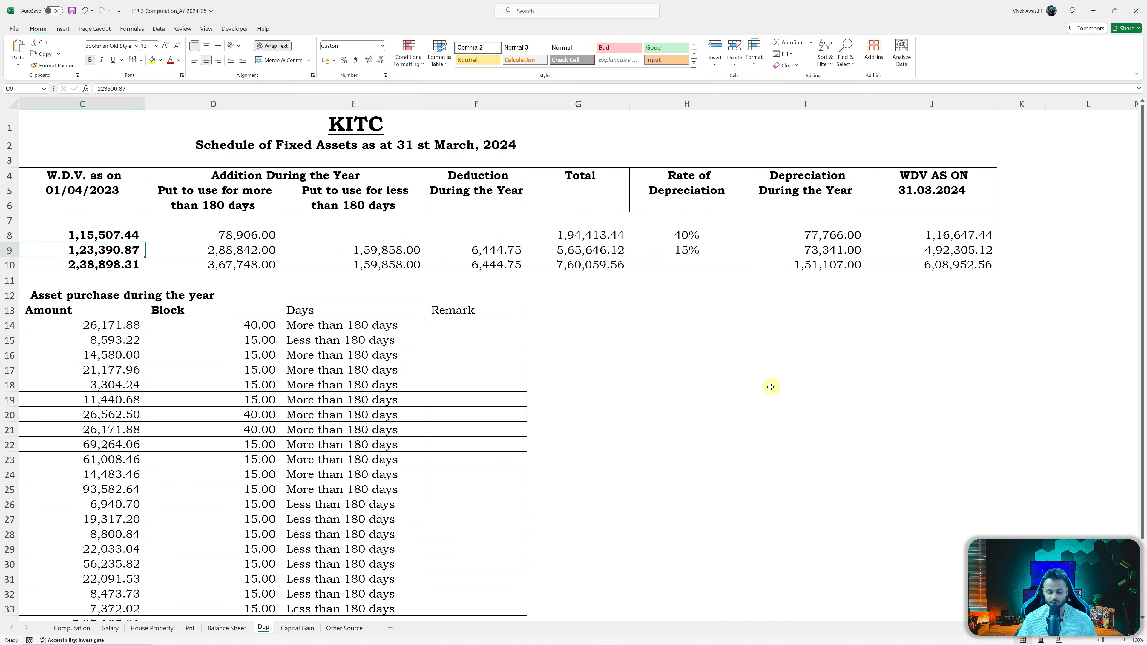
{"action": "scroll", "coordinate": [767, 389], "scroll_direction": "down", "scroll_amount": 4}
{"action": "left_click", "coordinate": [211, 505]}
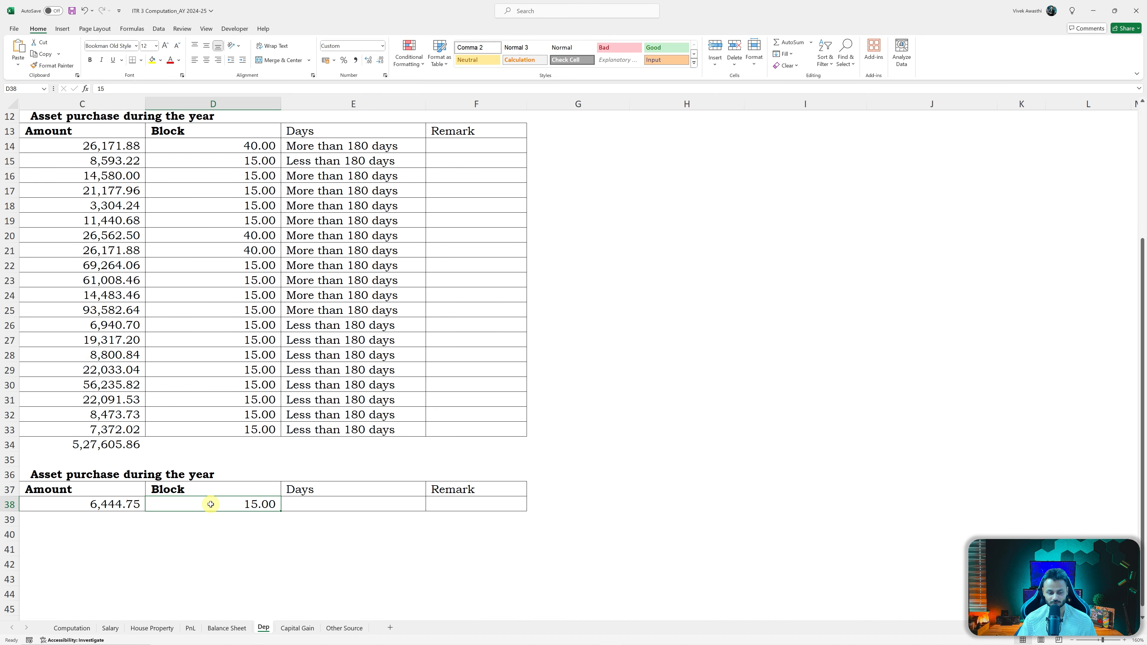
{"action": "key", "text": "Left"}
{"action": "key", "text": "Left"}
{"action": "key", "text": "Left"}
{"action": "key", "text": "Right"}
{"action": "key", "text": "Right"}
{"action": "key", "text": "Right"}
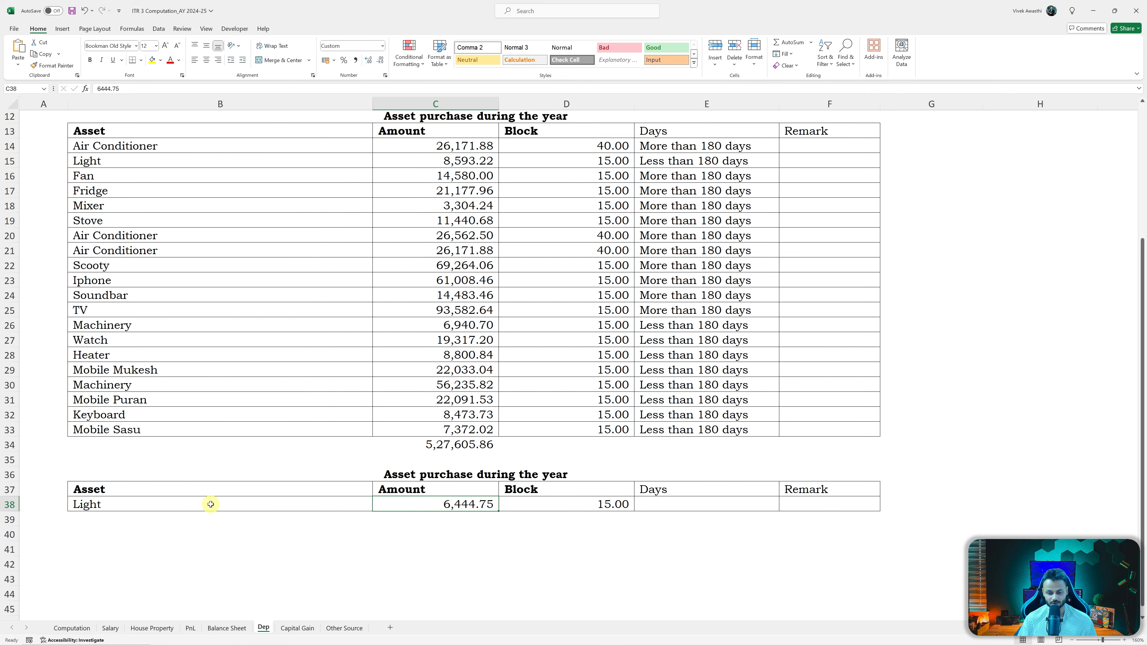
{"action": "scroll", "coordinate": [656, 419], "scroll_direction": "up", "scroll_amount": 4}
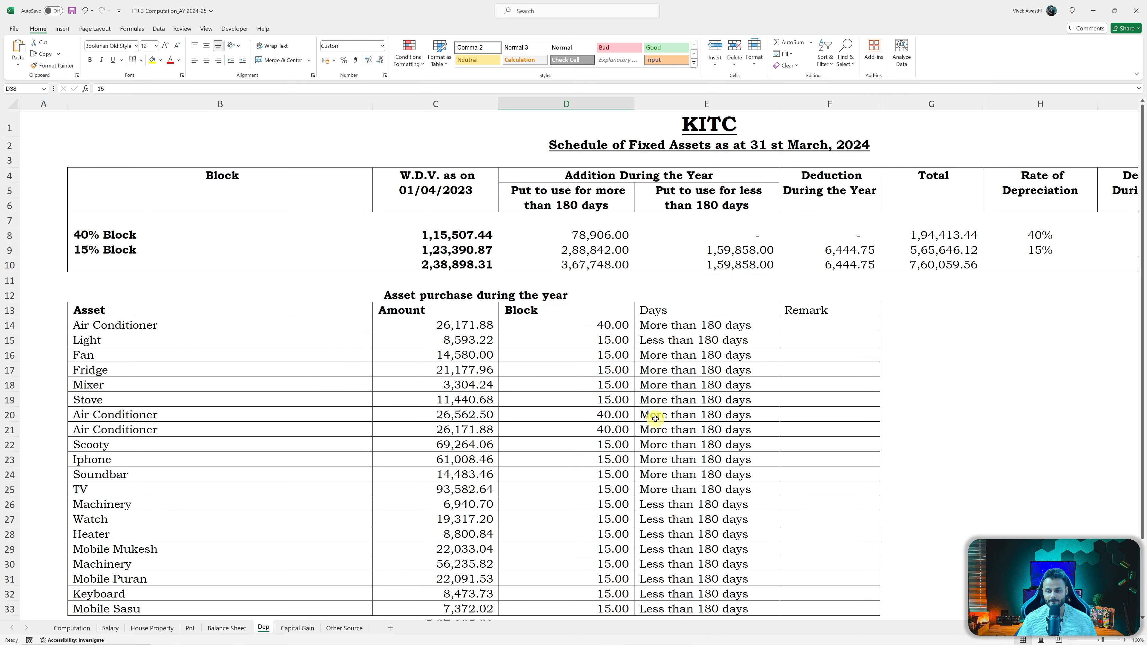
{"action": "scroll", "coordinate": [656, 419], "scroll_direction": "down", "scroll_amount": 3}
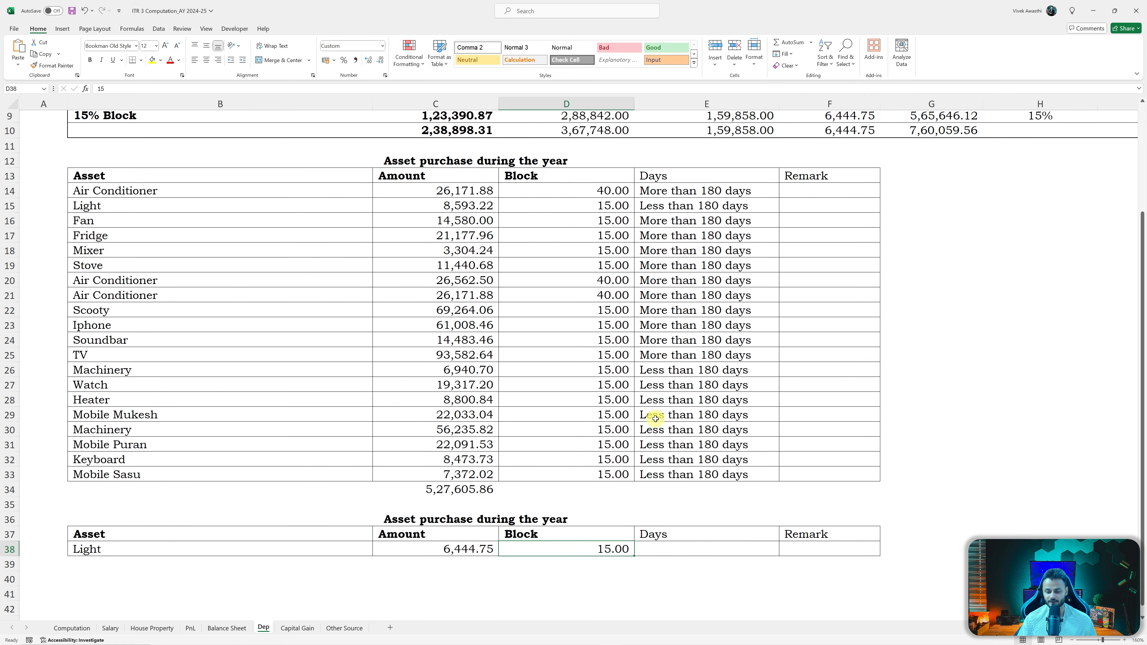
{"action": "left_click", "coordinate": [677, 552]}
{"action": "scroll", "coordinate": [681, 535], "scroll_direction": "up", "scroll_amount": 3}
{"action": "key", "text": "alt+Tab"}
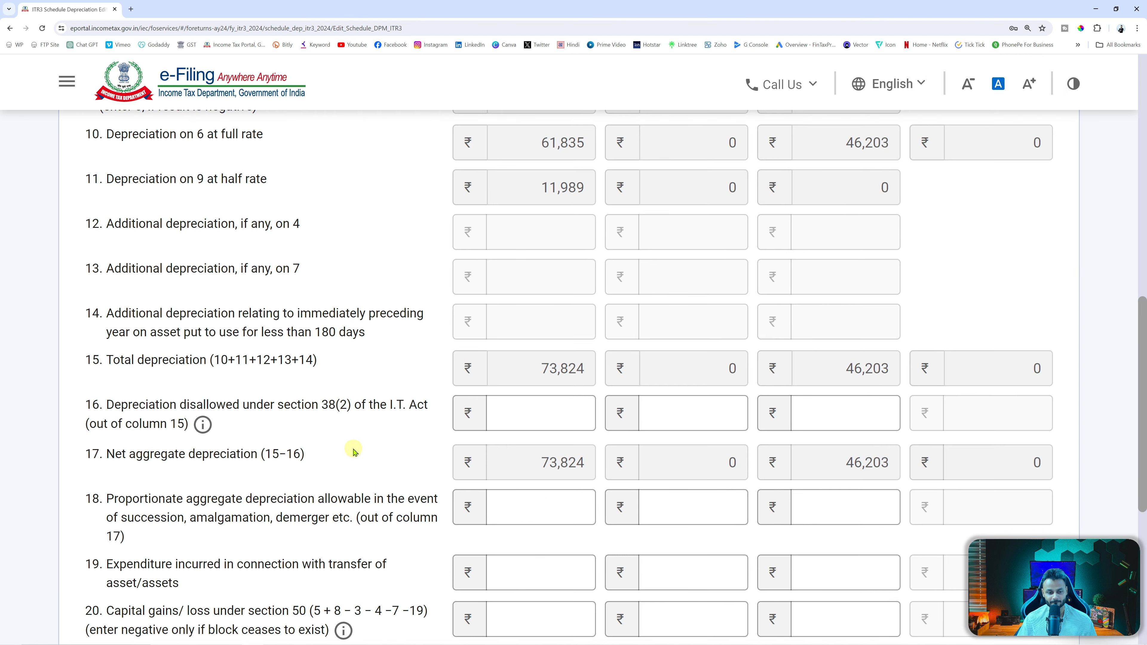
Enter the 15% block's deduction, rounded to 6445, as consideration realized out of 3 or 4 in item 5 of Schedule DPM.
{"action": "scroll", "coordinate": [355, 424], "scroll_direction": "up", "scroll_amount": 5}
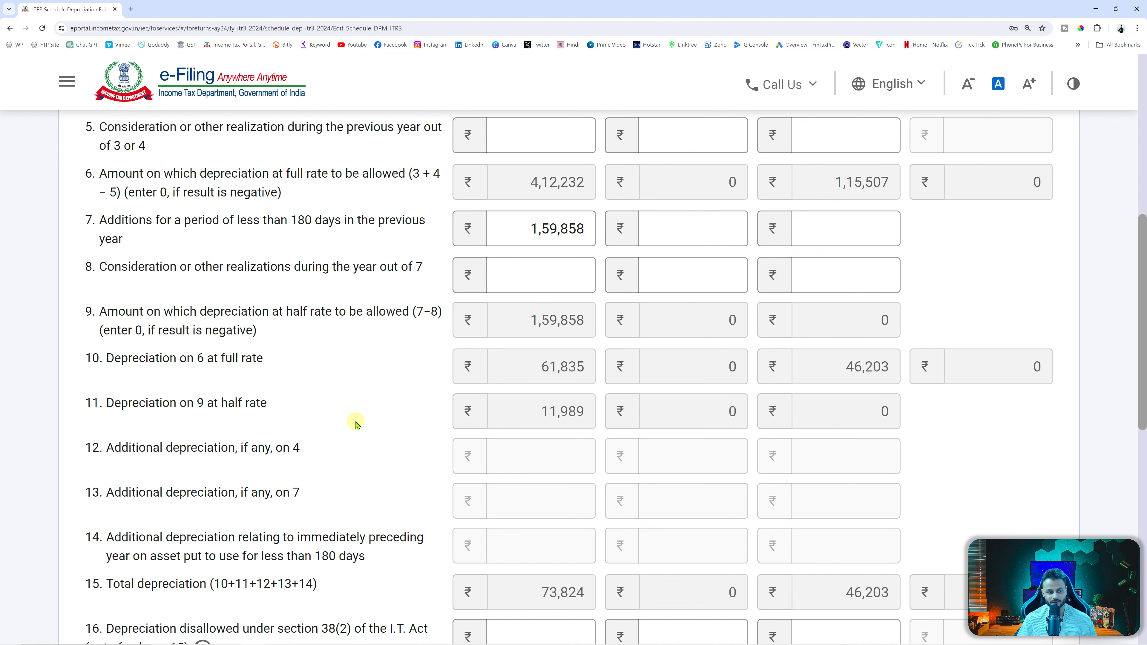
{"action": "scroll", "coordinate": [356, 423], "scroll_direction": "up", "scroll_amount": 4}
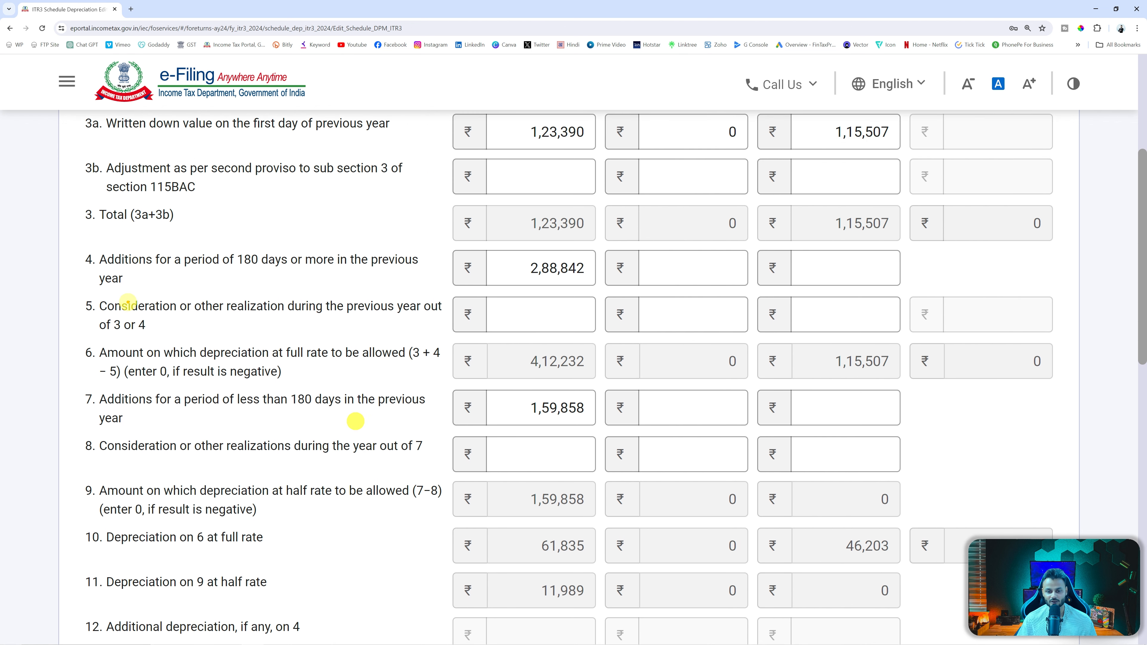
{"action": "mouse_move", "coordinate": [77, 292]}
{"action": "left_mouse_down"}
{"action": "mouse_move", "coordinate": [221, 339]}
{"action": "mouse_move", "coordinate": [610, 335]}
{"action": "mouse_move", "coordinate": [600, 336]}
{"action": "left_mouse_up"}
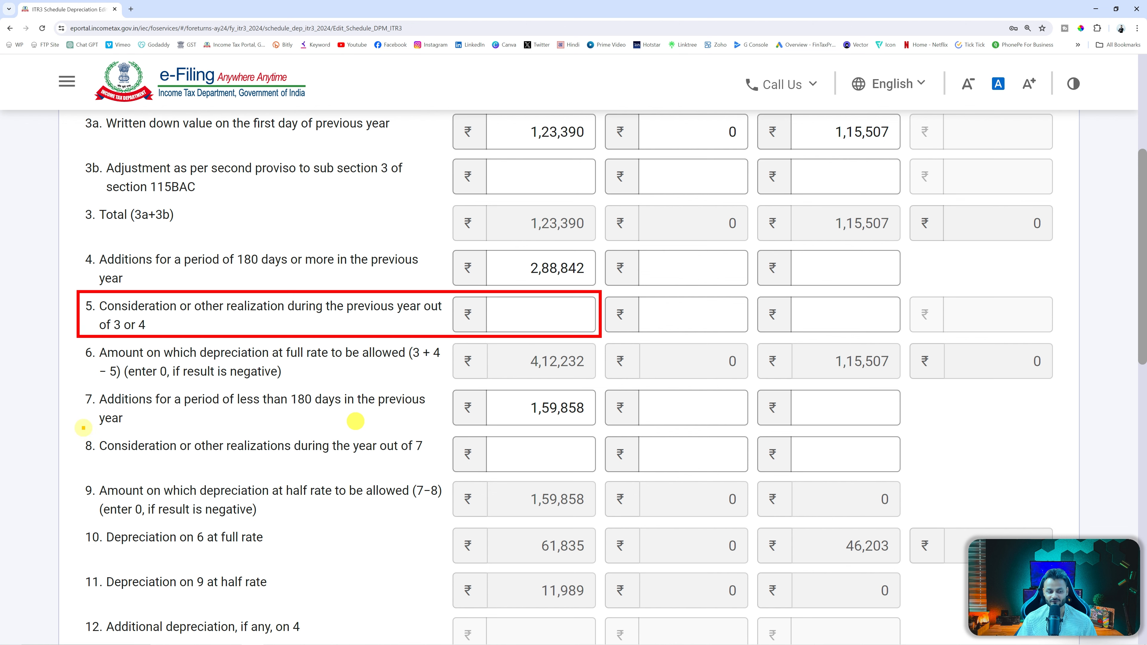
{"action": "left_click_drag", "start_coordinate": [84, 427], "coordinate": [608, 493]}
{"action": "left_click", "coordinate": [539, 303]}
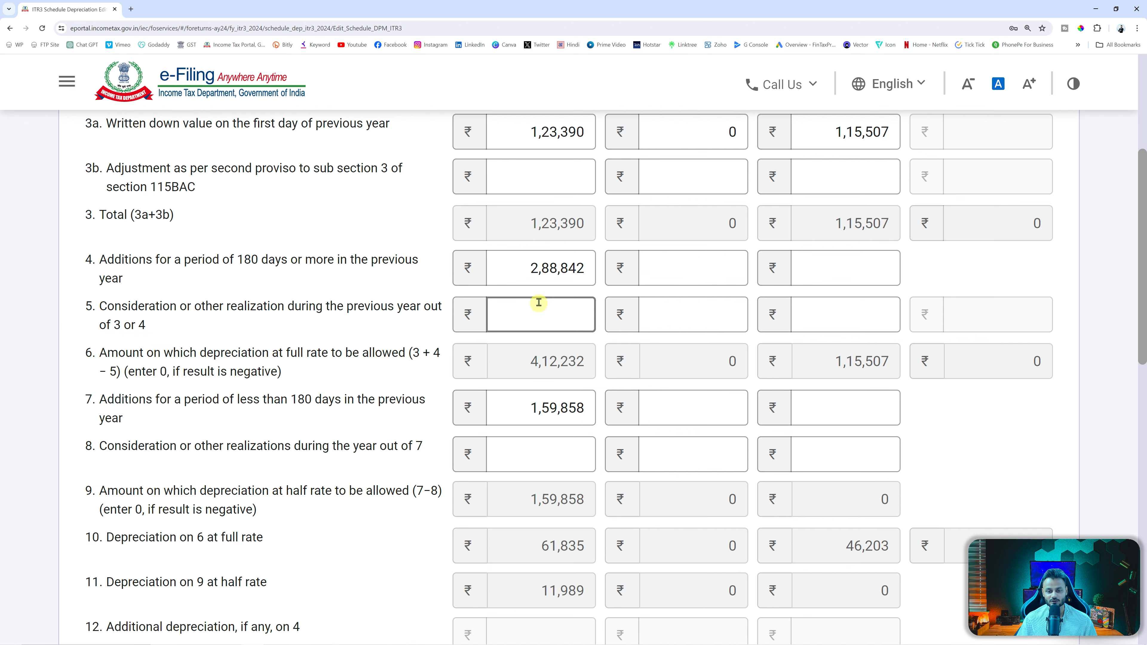
{"action": "key", "text": "alt+Tab"}
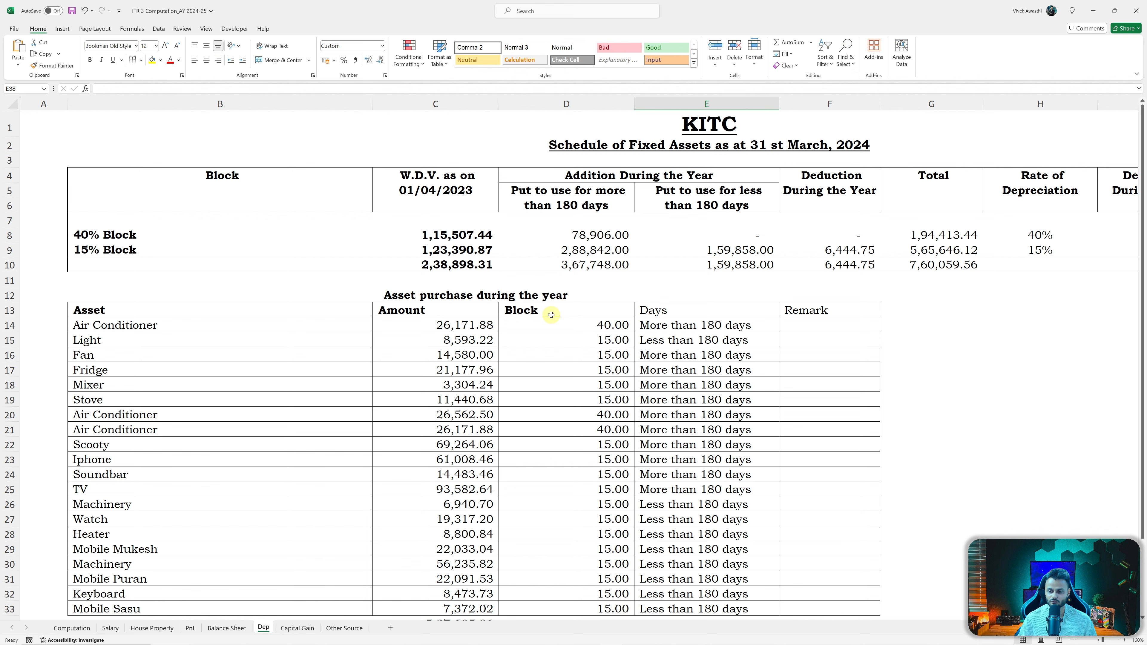
{"action": "key", "text": "alt+Tab"}
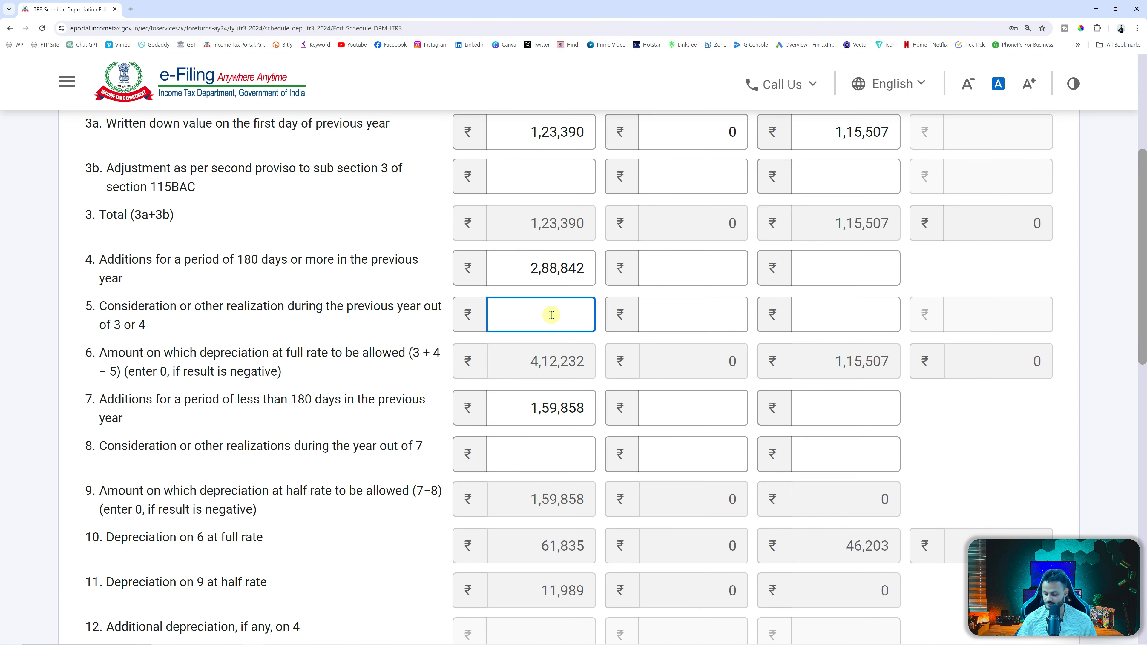
{"action": "type", "text": "6445"}
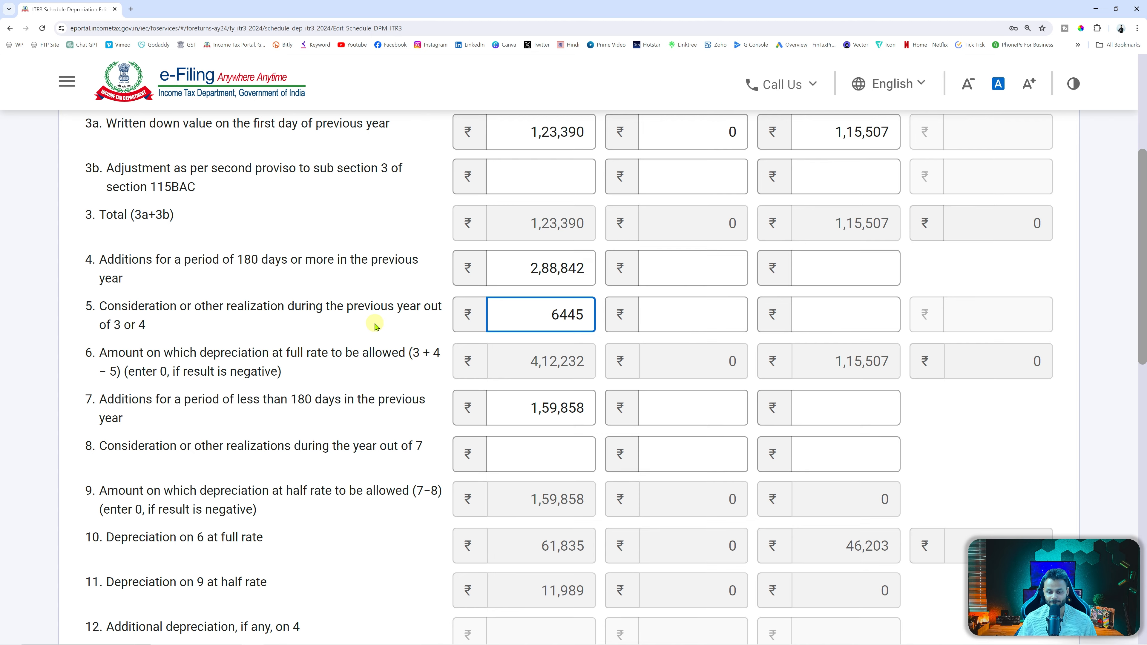
{"action": "left_click", "coordinate": [371, 324]}
{"action": "scroll", "coordinate": [396, 333], "scroll_direction": "down", "scroll_amount": 8}
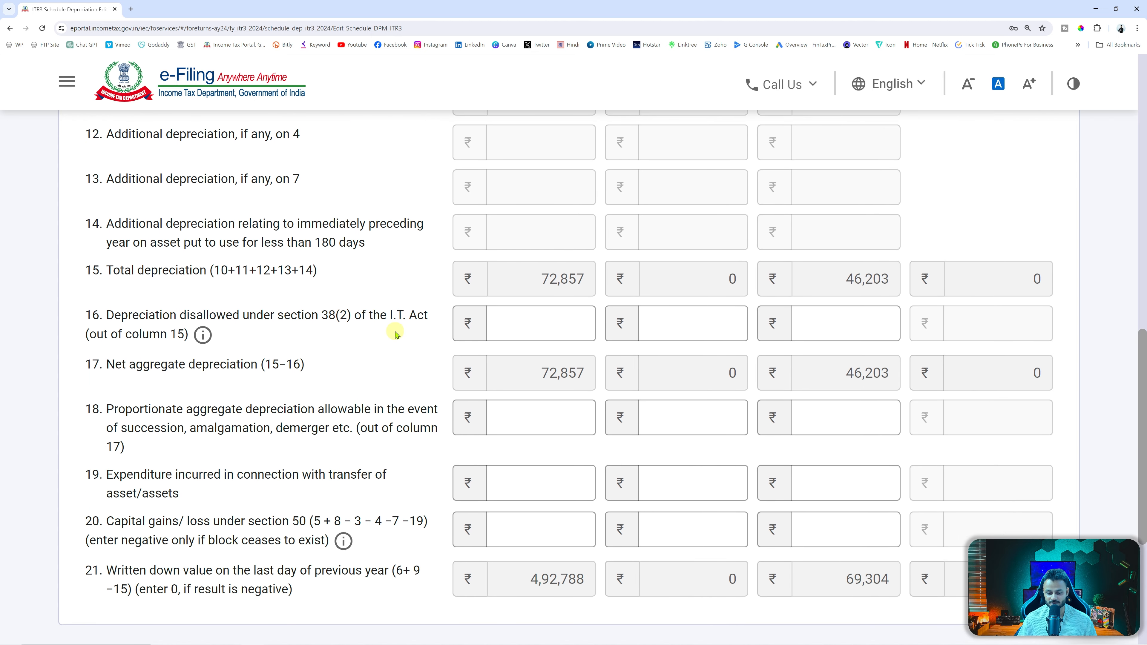
Compare the 15% block's depreciation and closing written down value on the Excel Dep sheet with items 15 and 21 of Schedule DPM.
{"action": "key", "text": "alt+Tab"}
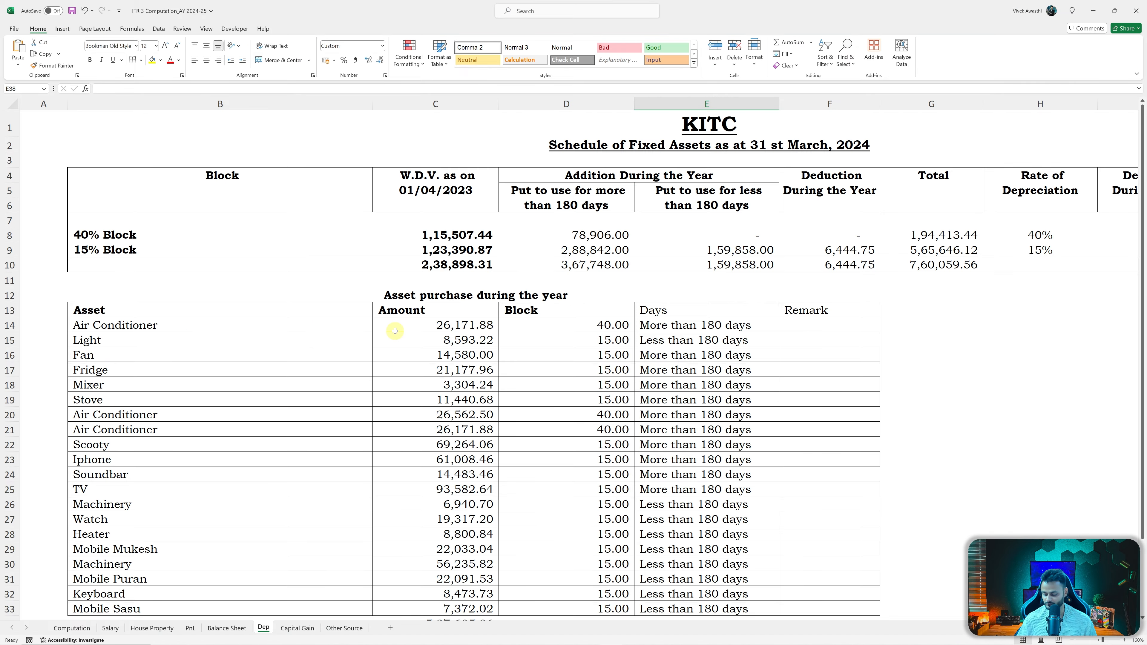
{"action": "key", "text": "Right"}
{"action": "key", "text": "Right"}
{"action": "key", "text": "Right"}
{"action": "key", "text": "Right"}
{"action": "key", "text": "Right"}
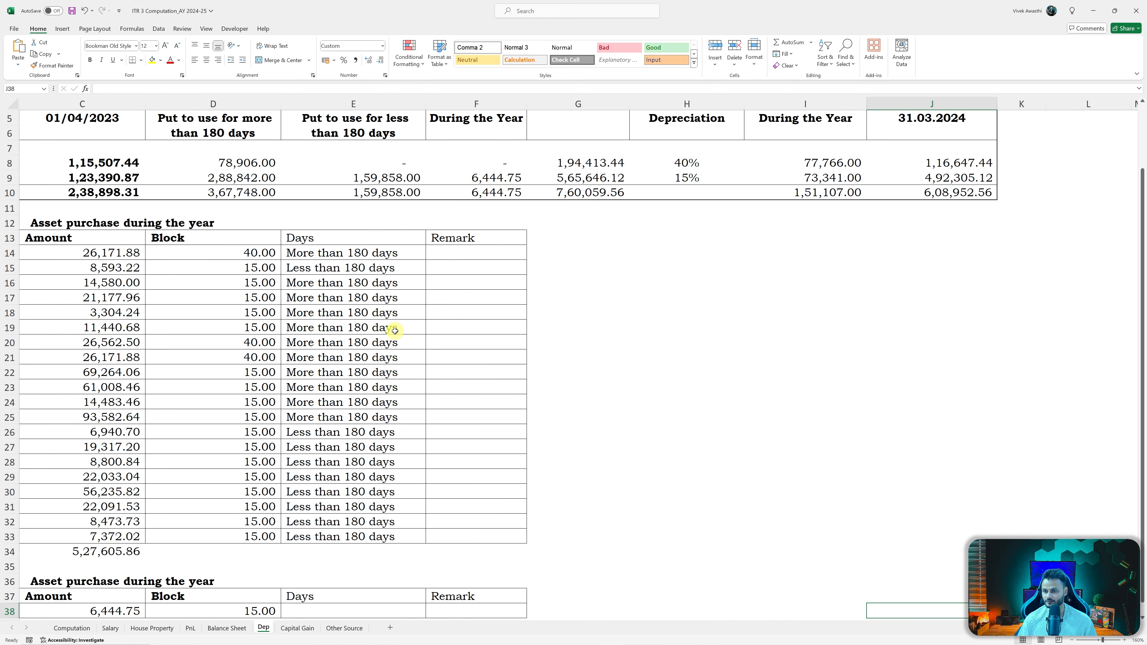
{"action": "key", "text": "Left"}
{"action": "key", "text": "Left"}
{"action": "key", "text": "Left"}
{"action": "key", "text": "Up"}
{"action": "key", "text": "Up"}
{"action": "key", "text": "Up"}
{"action": "key", "text": "Up"}
{"action": "key", "text": "Up"}
{"action": "key", "text": "Up"}
{"action": "key", "text": "Up"}
{"action": "key", "text": "Up"}
{"action": "key", "text": "Up"}
{"action": "key", "text": "Up"}
{"action": "key", "text": "Up"}
{"action": "key", "text": "Up"}
{"action": "key", "text": "Up"}
{"action": "key", "text": "Up"}
{"action": "key", "text": "Up"}
{"action": "key", "text": "Up"}
{"action": "key", "text": "Up"}
{"action": "key", "text": "Up"}
{"action": "key", "text": "Up"}
{"action": "key", "text": "Up"}
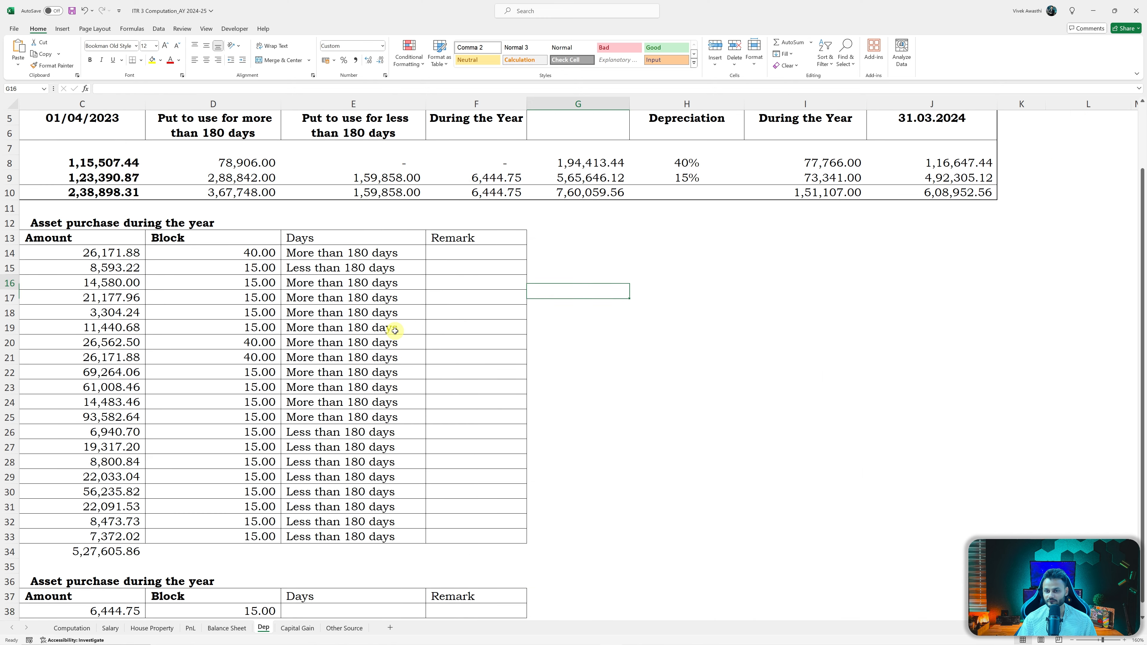
{"action": "key", "text": "Up"}
{"action": "key", "text": "Up"}
{"action": "key", "text": "Up"}
{"action": "key", "text": "Up"}
{"action": "key", "text": "Up"}
{"action": "key", "text": "Up"}
{"action": "key", "text": "Up"}
{"action": "key", "text": "alt+Tab"}
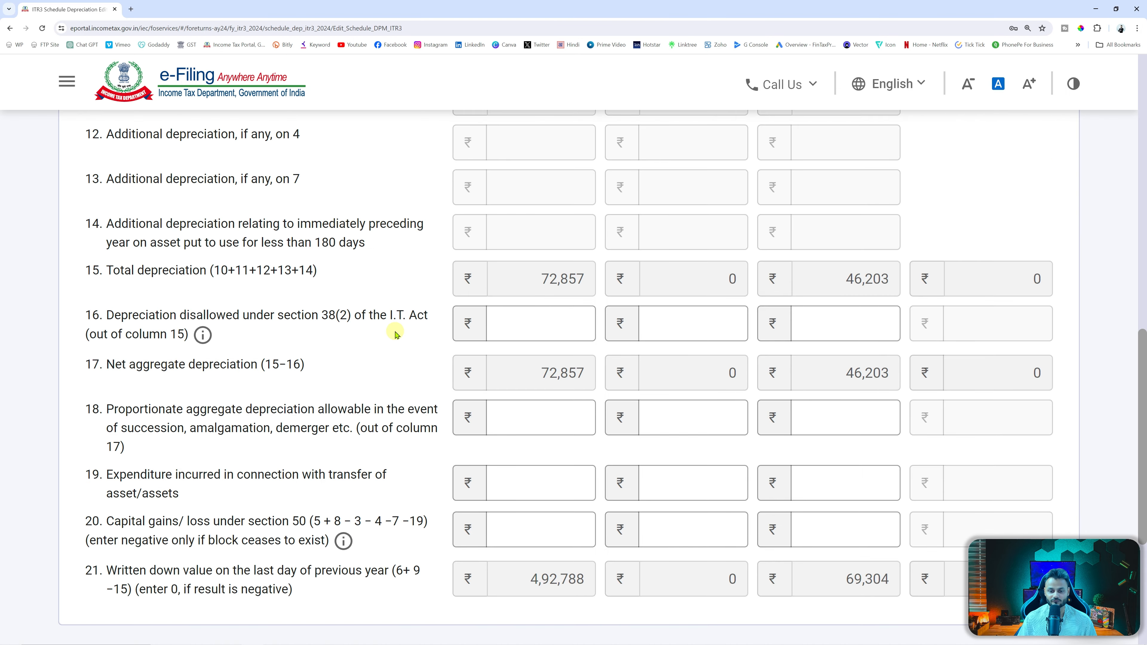
Clear the 15% block's item 5 consideration in Schedule DPM and enter 6445 in item 8 as realizations out of 7.
{"action": "scroll", "coordinate": [395, 333], "scroll_direction": "up", "scroll_amount": 7}
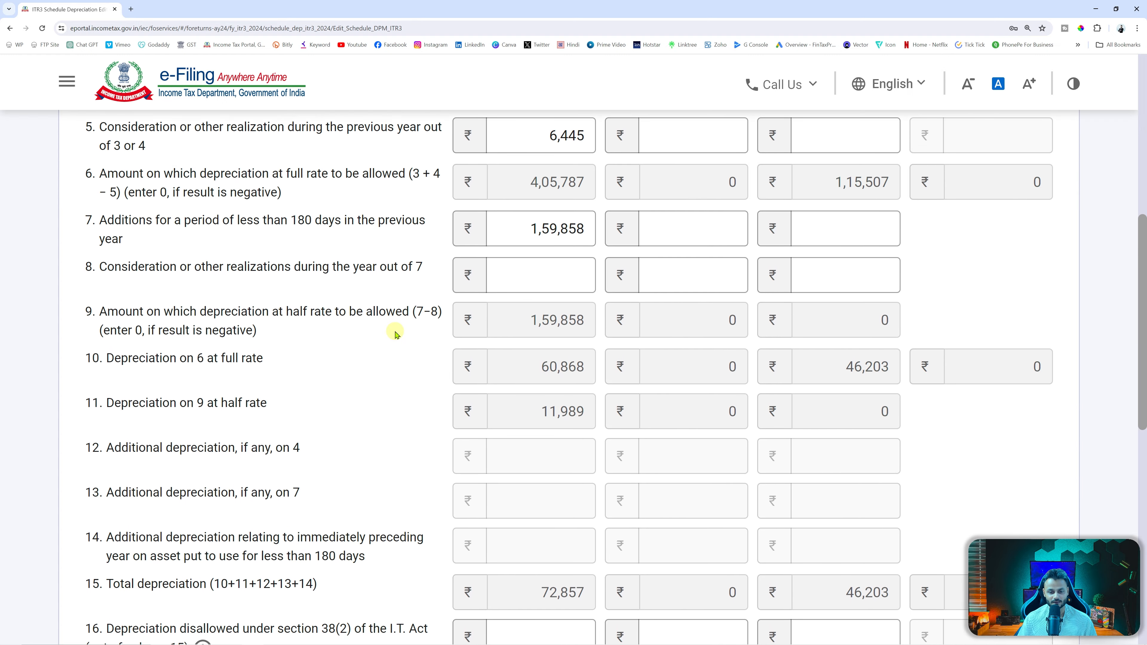
{"action": "scroll", "coordinate": [382, 334], "scroll_direction": "up", "scroll_amount": 4}
{"action": "left_click", "coordinate": [570, 314]}
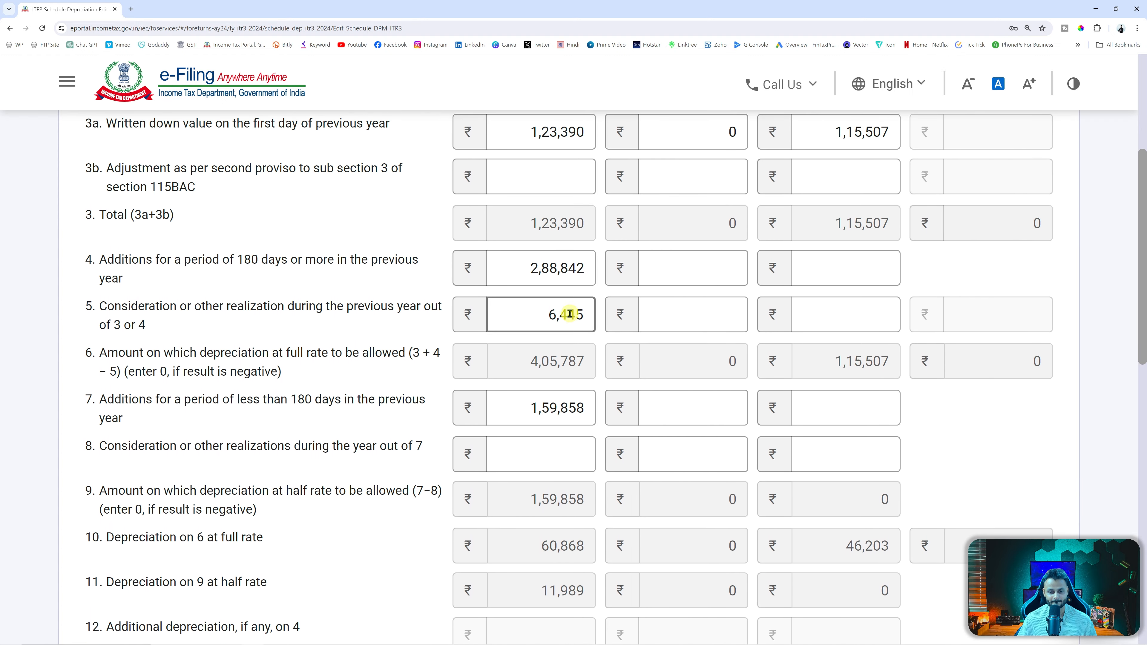
{"action": "left_click_drag", "start_coordinate": [584, 313], "coordinate": [542, 317]}
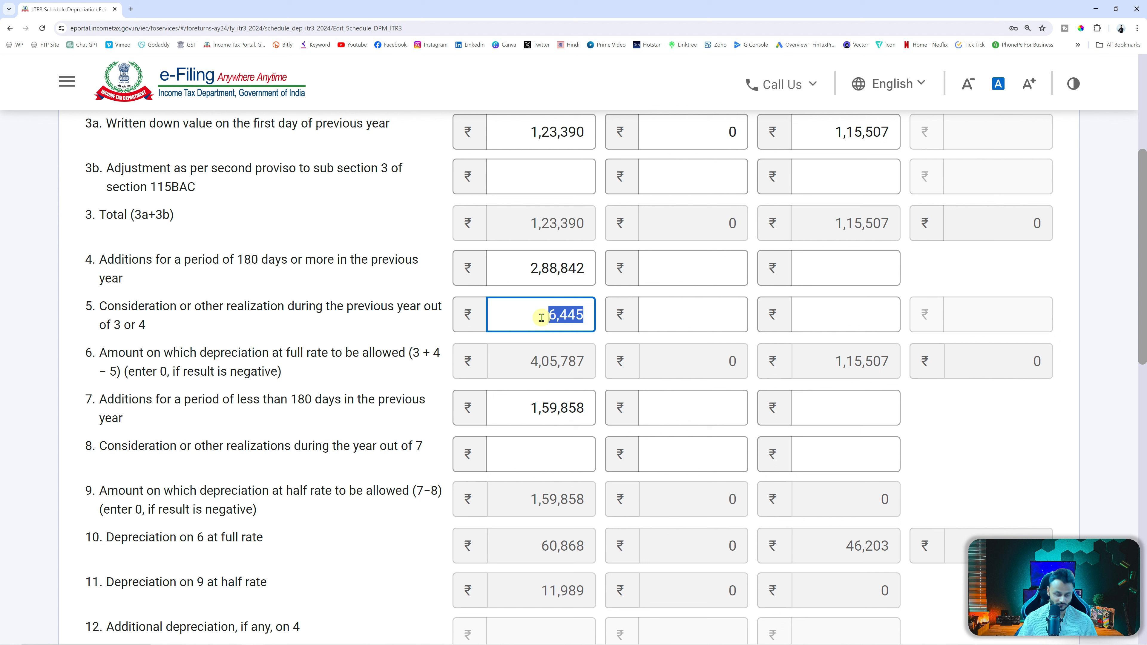
{"action": "key", "text": "BackSpace"}
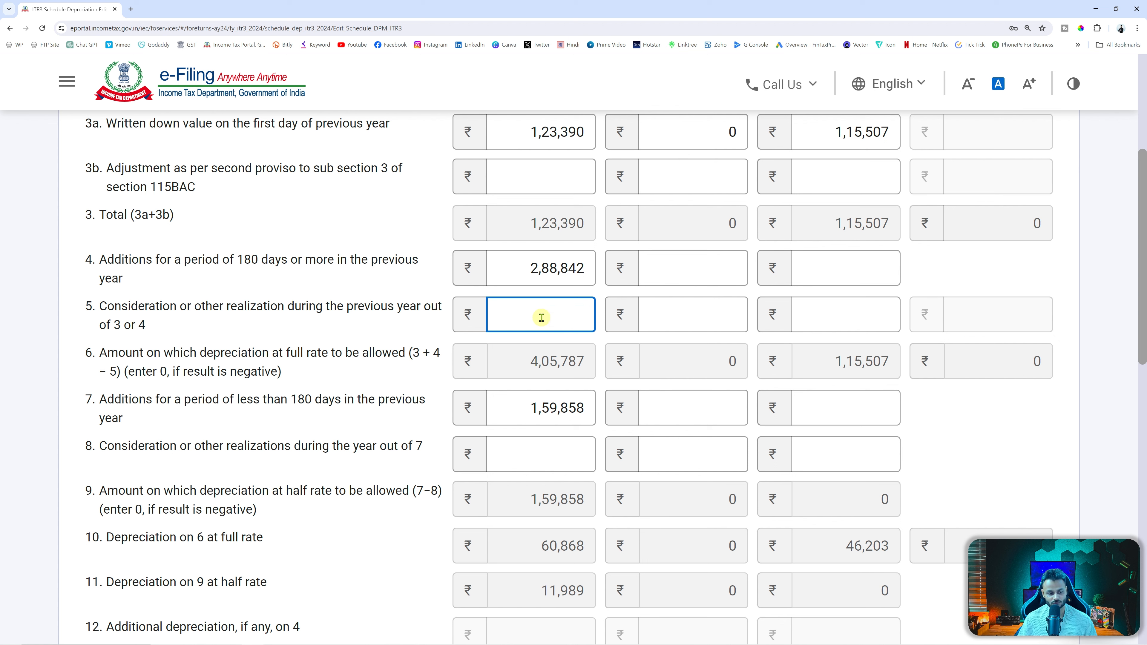
{"action": "left_click", "coordinate": [548, 456]}
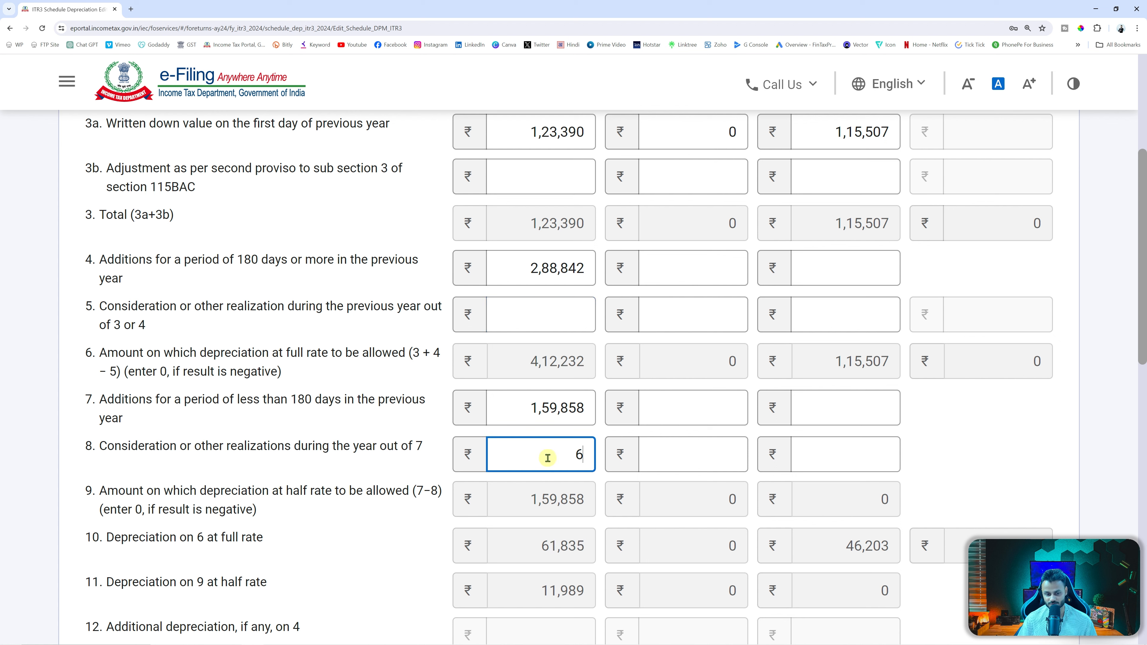
{"action": "left_click", "coordinate": [375, 425]}
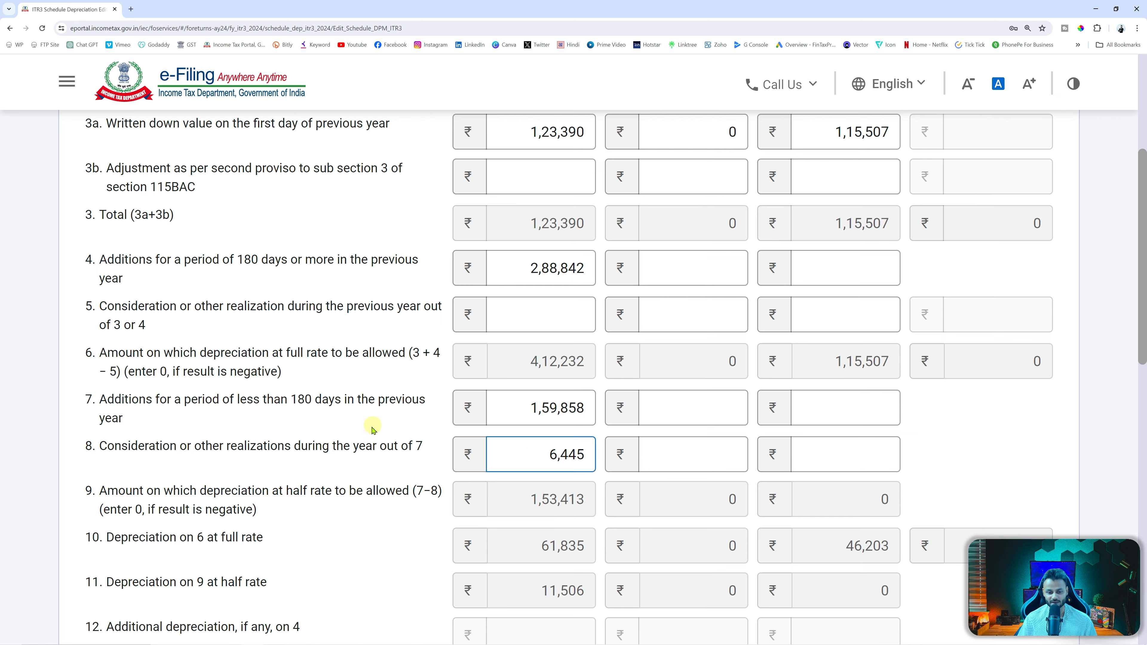
{"action": "scroll", "coordinate": [370, 453], "scroll_direction": "down", "scroll_amount": 2}
{"action": "scroll", "coordinate": [370, 453], "scroll_direction": "down", "scroll_amount": 5}
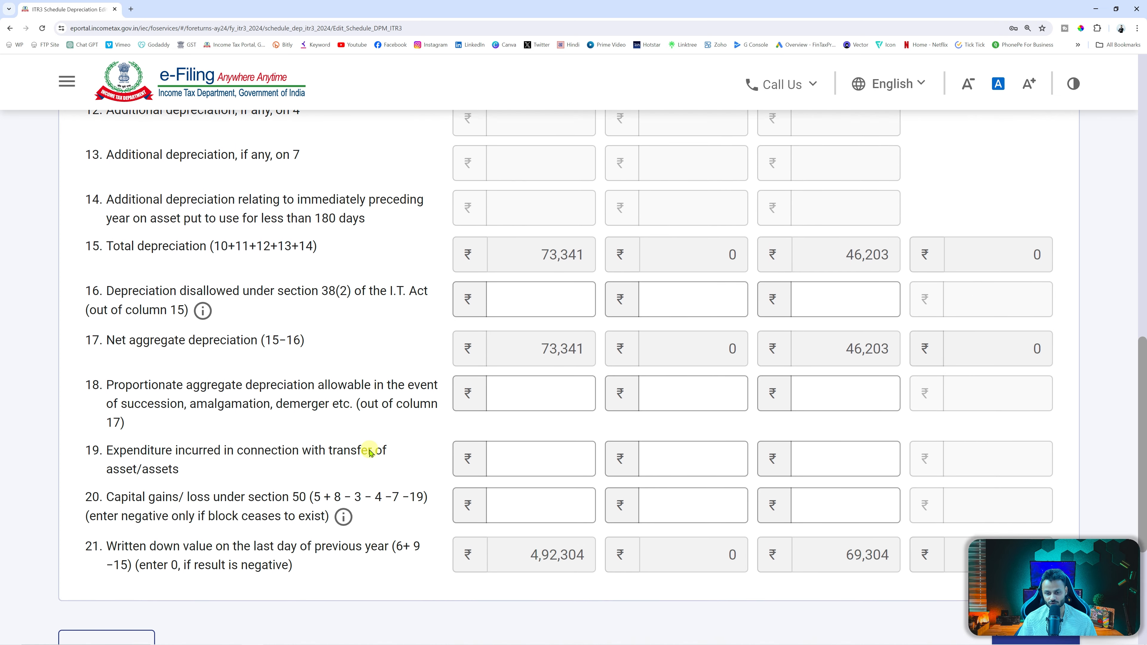
Switch to the Excel Dep sheet and enter "Less than 180 days" in the Days column of the separate Light entry.
{"action": "key", "text": "alt+Tab"}
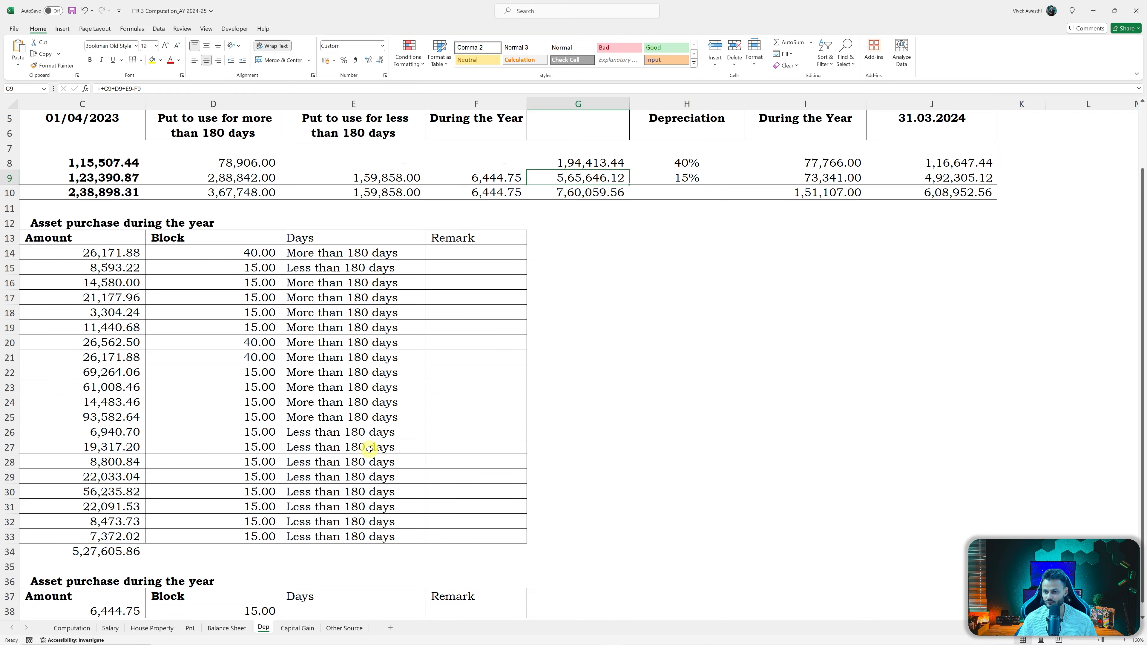
{"action": "left_click", "coordinate": [811, 181]}
{"action": "scroll", "coordinate": [707, 306], "scroll_direction": "down", "scroll_amount": 2}
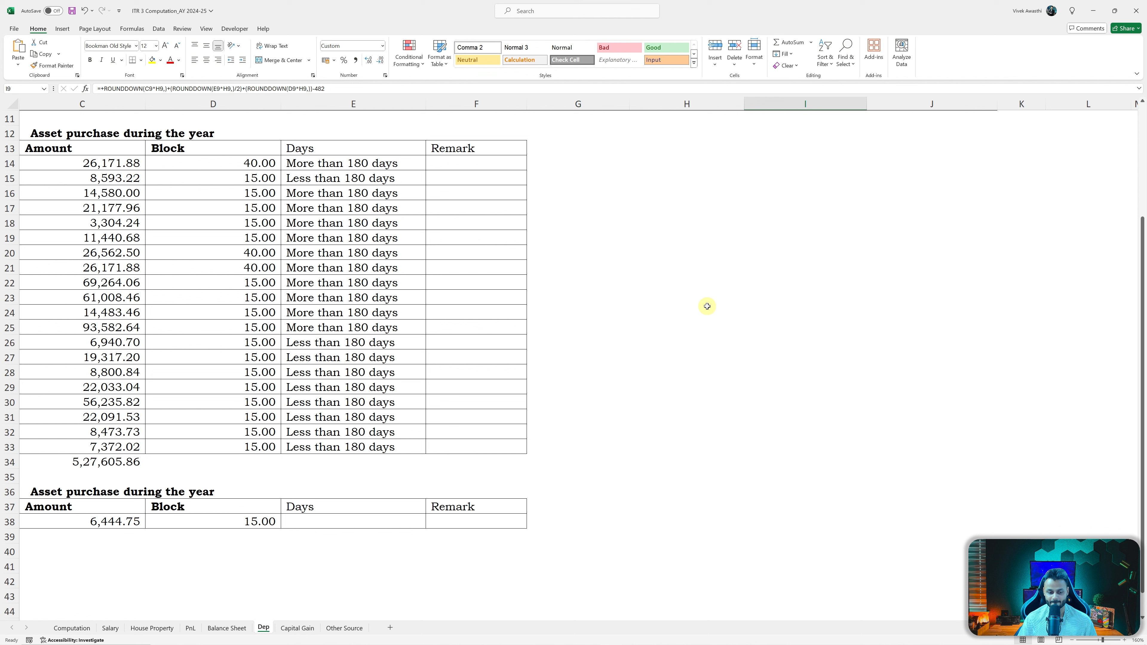
{"action": "left_click", "coordinate": [320, 519]}
{"action": "type", "text": "L:"}
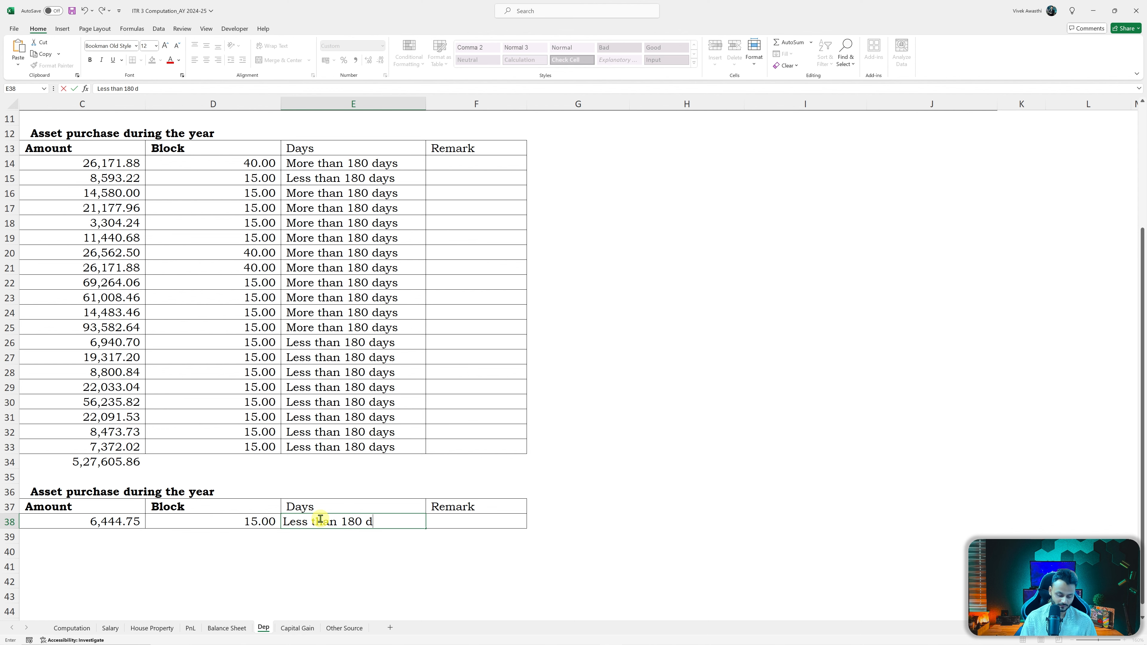
{"action": "key", "text": "Return"}
{"action": "key", "text": "Up"}
{"action": "key", "text": "Left"}
{"action": "key", "text": "Left"}
{"action": "key", "text": "Left"}
{"action": "key", "text": "Left"}
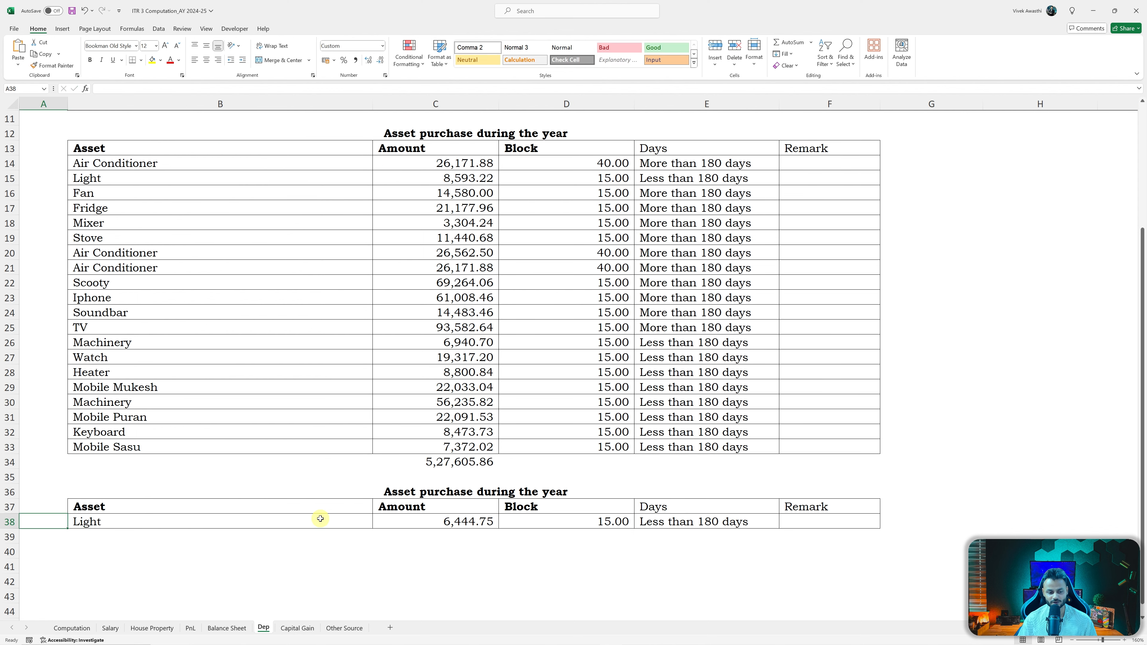
{"action": "key", "text": "Right"}
{"action": "key", "text": "Right"}
Return to Schedule DPM and examine the 15% block's items 3a, 4 and 5 to see which assets item 5 covers.
{"action": "key", "text": "alt+Tab"}
{"action": "scroll", "coordinate": [320, 519], "scroll_direction": "up", "scroll_amount": 10}
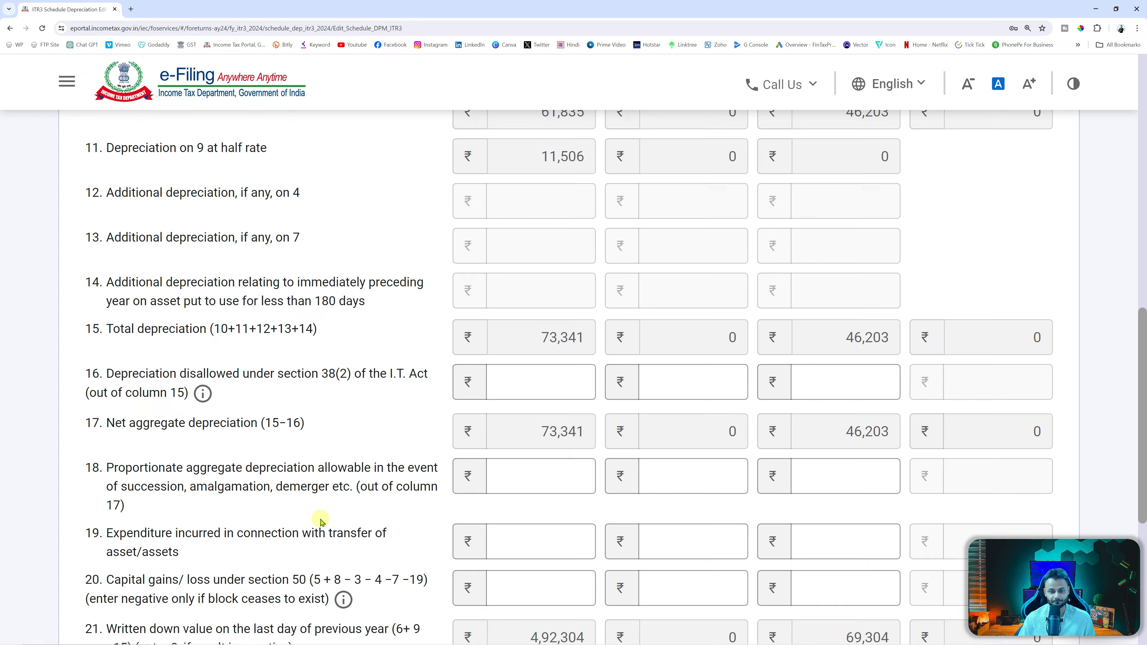
{"action": "scroll", "coordinate": [320, 520], "scroll_direction": "up", "scroll_amount": 2}
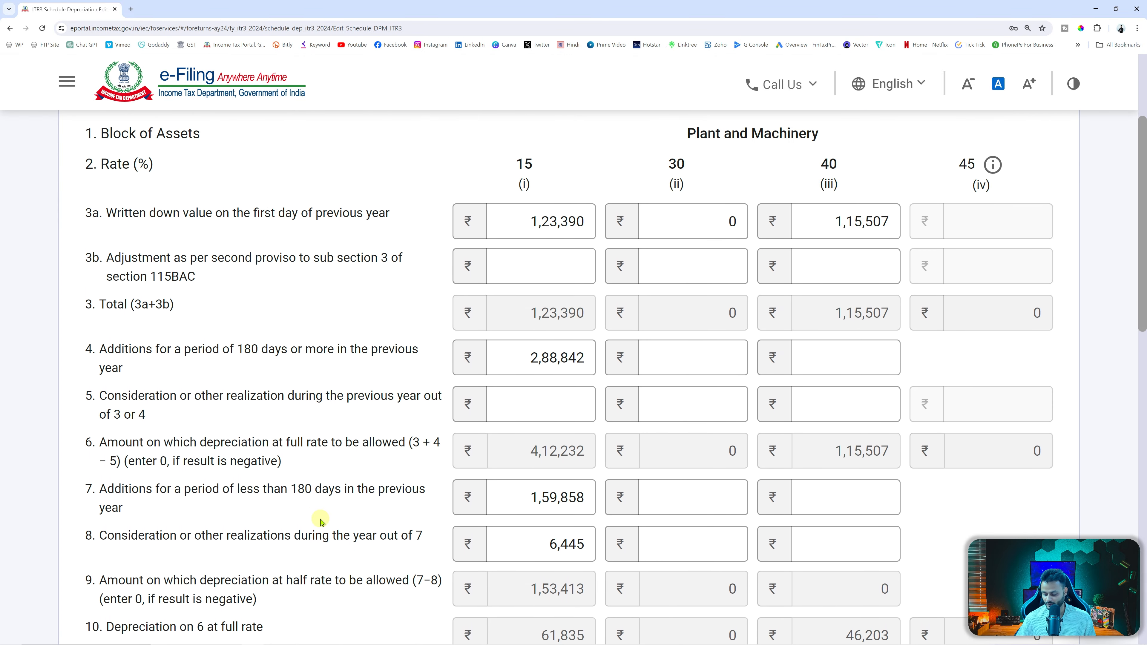
{"action": "mouse_move", "coordinate": [73, 197]}
{"action": "left_mouse_down"}
{"action": "mouse_move", "coordinate": [184, 218]}
{"action": "mouse_move", "coordinate": [571, 221]}
{"action": "mouse_move", "coordinate": [597, 242]}
{"action": "left_mouse_up"}
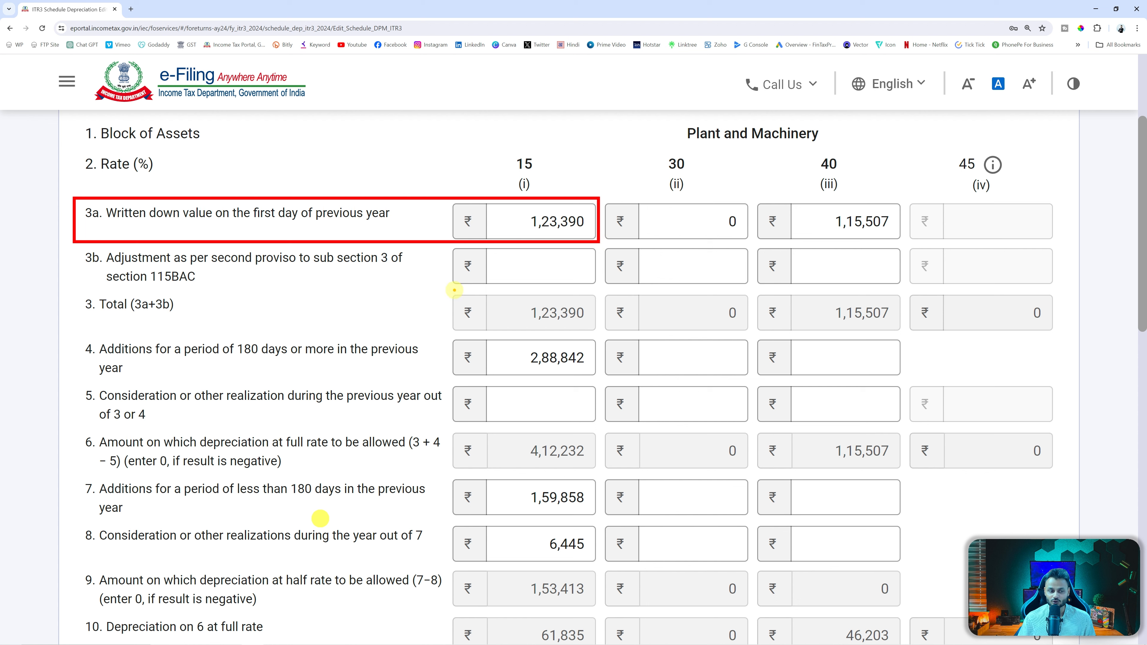
{"action": "left_click_drag", "start_coordinate": [438, 307], "coordinate": [475, 272]}
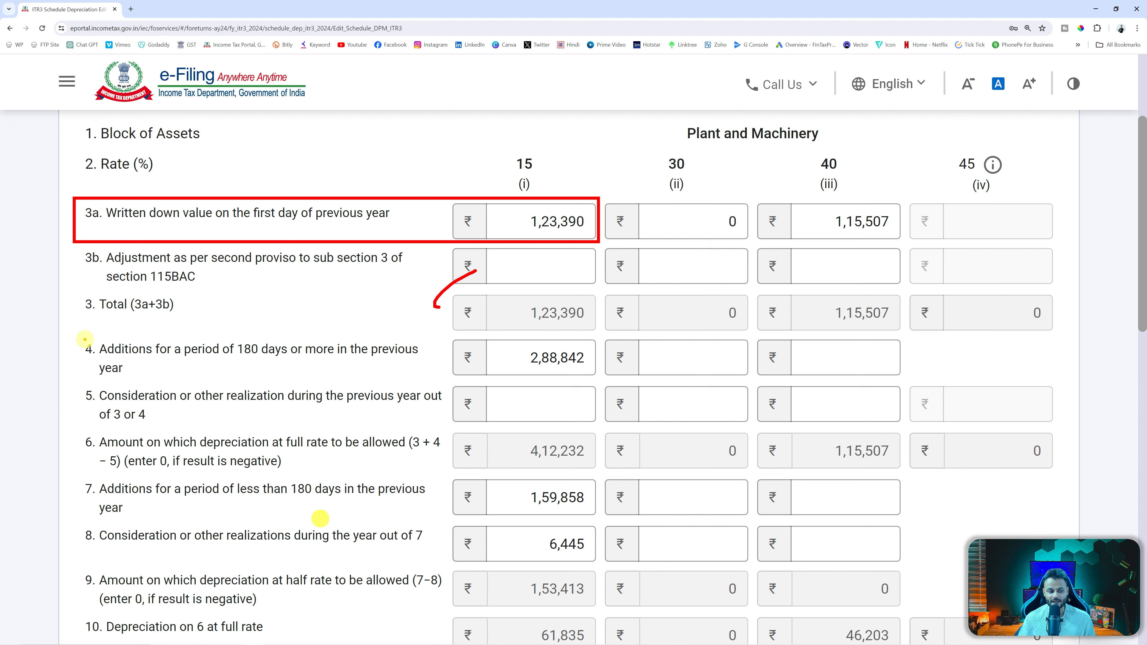
{"action": "left_click_drag", "start_coordinate": [78, 336], "coordinate": [600, 382]}
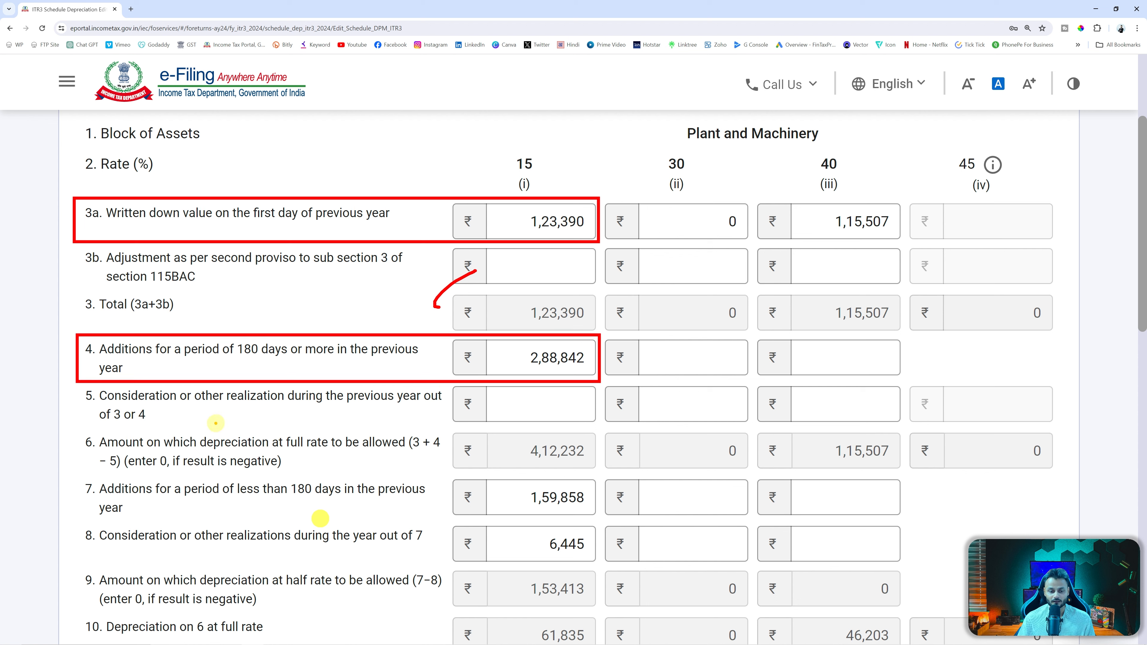
{"action": "mouse_move", "coordinate": [90, 427]}
{"action": "left_mouse_down"}
{"action": "mouse_move", "coordinate": [146, 436]}
{"action": "mouse_move", "coordinate": [163, 398]}
{"action": "mouse_move", "coordinate": [75, 403]}
{"action": "mouse_move", "coordinate": [101, 426]}
{"action": "left_mouse_up"}
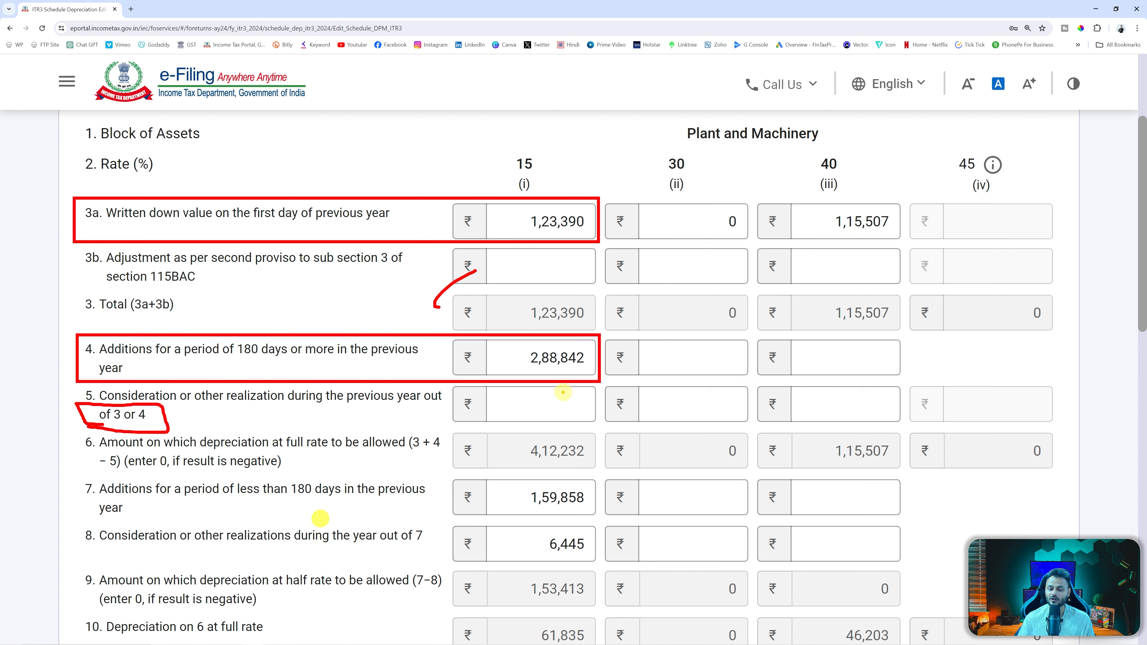
{"action": "mouse_move", "coordinate": [565, 389]}
{"action": "left_mouse_down"}
{"action": "mouse_move", "coordinate": [470, 405]}
{"action": "mouse_move", "coordinate": [619, 407]}
{"action": "mouse_move", "coordinate": [506, 384]}
{"action": "left_mouse_up"}
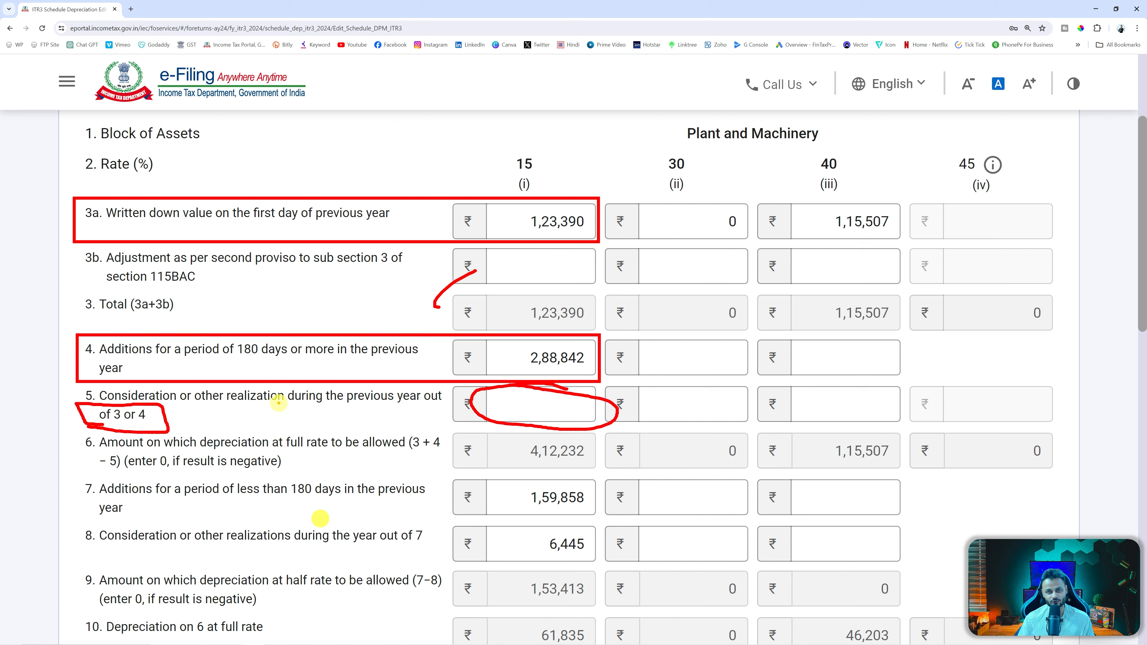
{"action": "key", "text": "Escape"}
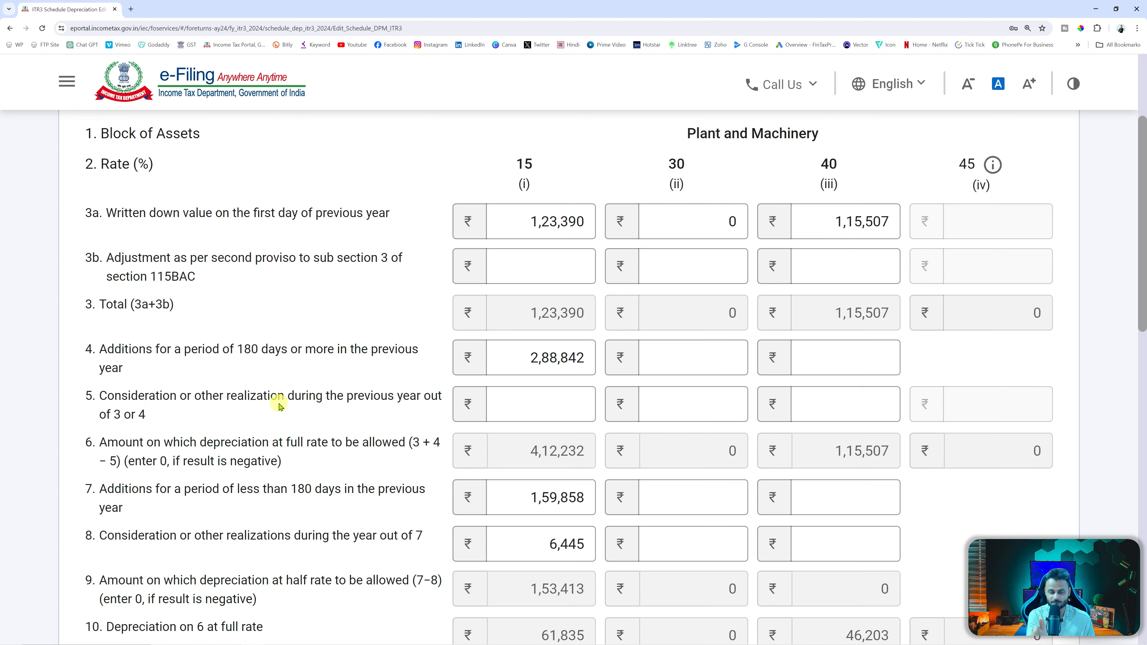
Examine on the Excel Dep sheet which of the 15% block's additions the deduction during the year relates to.
{"action": "key", "text": "alt+Tab"}
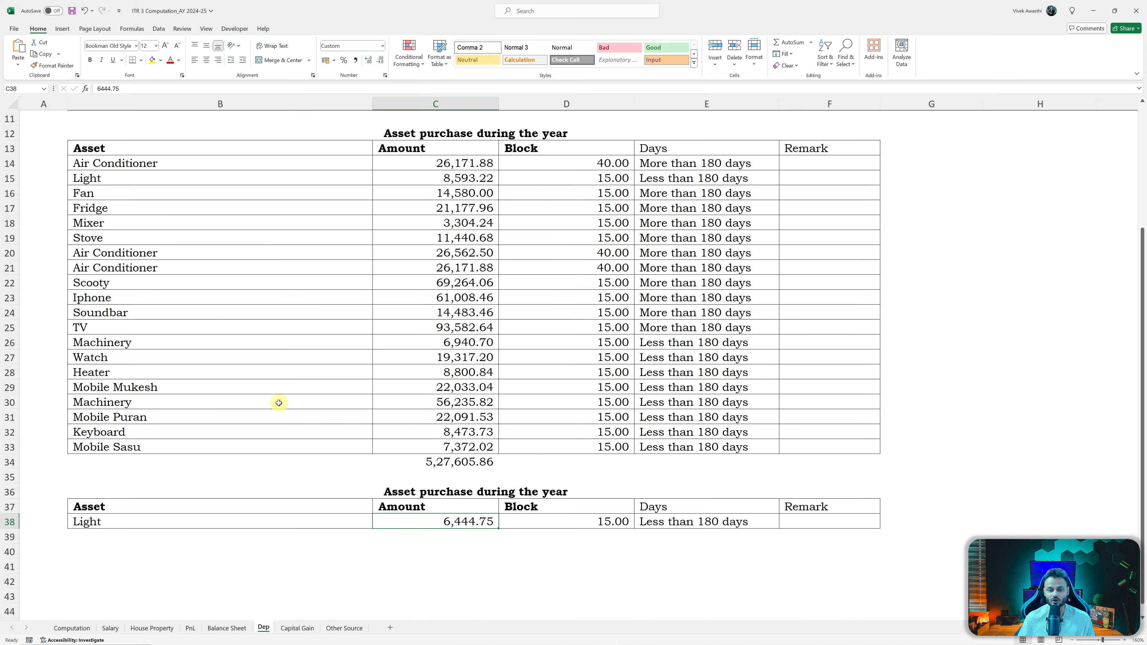
{"action": "scroll", "coordinate": [366, 341], "scroll_direction": "up", "scroll_amount": 4}
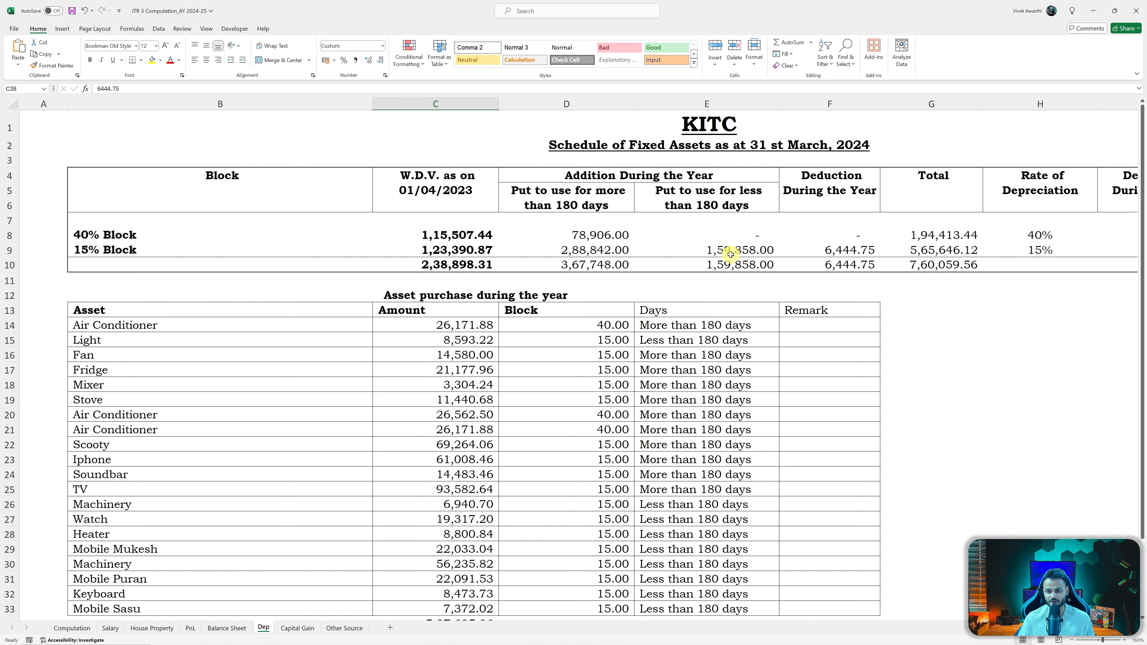
{"action": "left_click", "coordinate": [730, 254]}
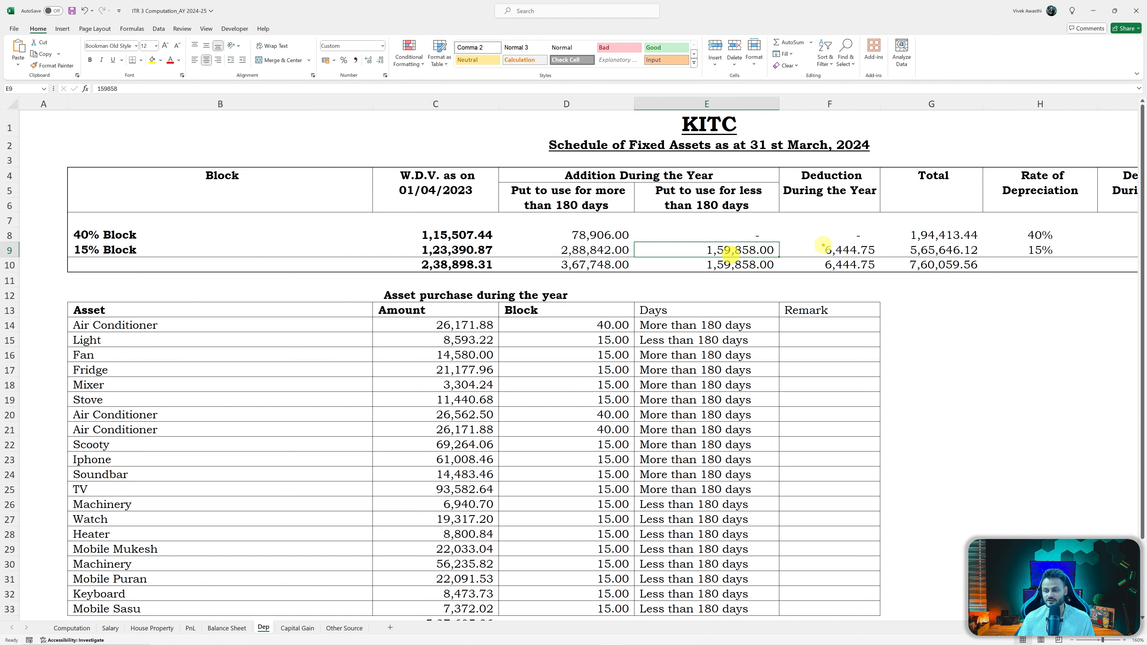
{"action": "left_click_drag", "start_coordinate": [810, 237], "coordinate": [888, 257]}
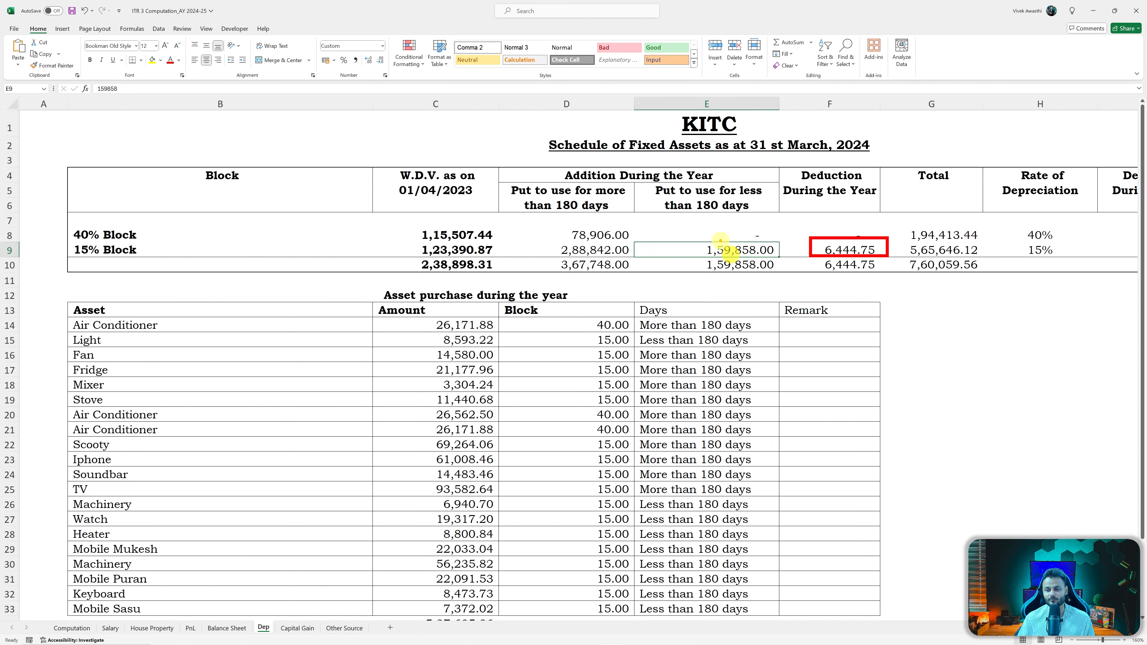
{"action": "left_click_drag", "start_coordinate": [672, 235], "coordinate": [773, 256]}
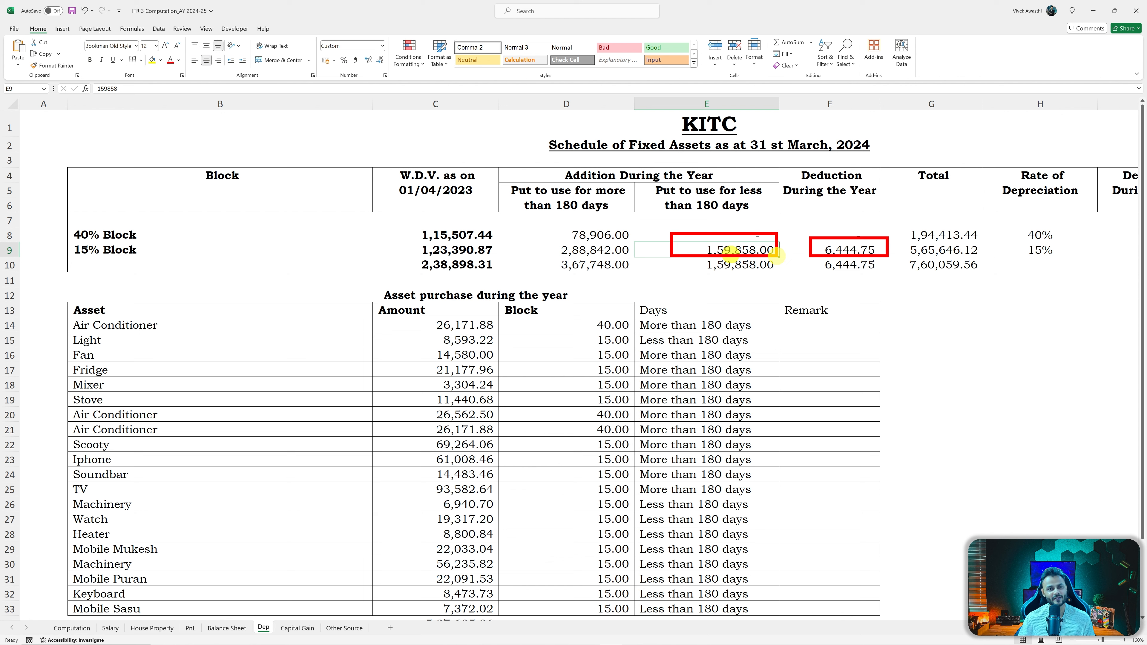
{"action": "mouse_move", "coordinate": [771, 240]}
{"action": "left_mouse_down"}
{"action": "mouse_move", "coordinate": [808, 215]}
{"action": "mouse_move", "coordinate": [830, 226]}
{"action": "mouse_move", "coordinate": [818, 229]}
{"action": "left_mouse_up"}
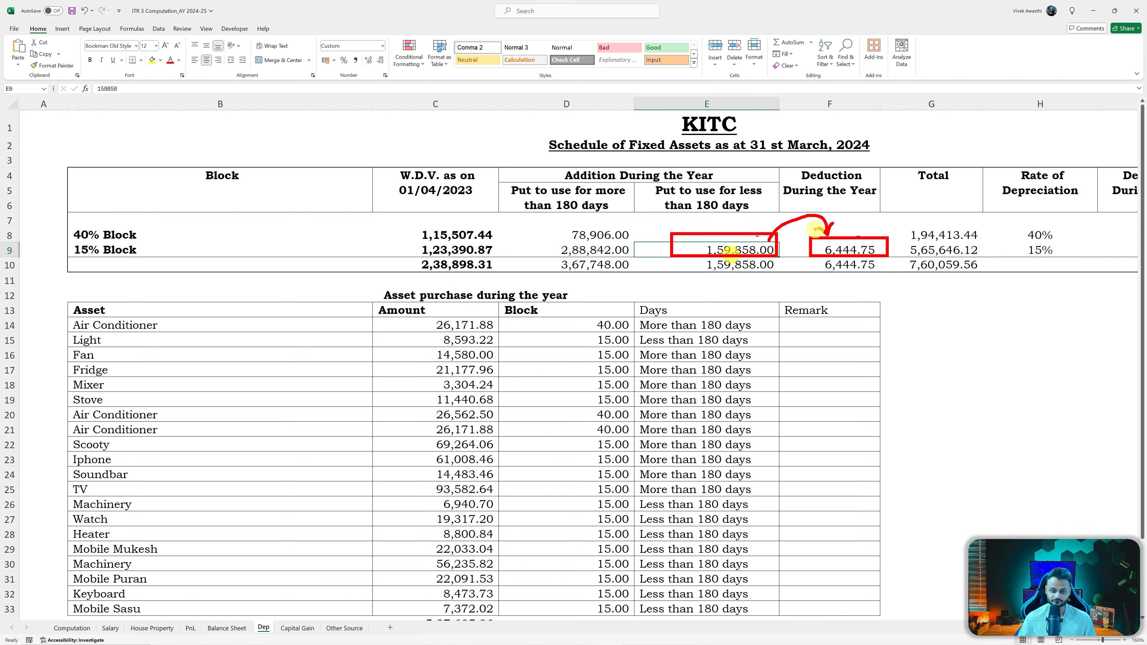
{"action": "mouse_move", "coordinate": [629, 239]}
{"action": "left_mouse_down"}
{"action": "mouse_move", "coordinate": [538, 236]}
{"action": "mouse_move", "coordinate": [601, 262]}
{"action": "mouse_move", "coordinate": [603, 246]}
{"action": "left_mouse_up"}
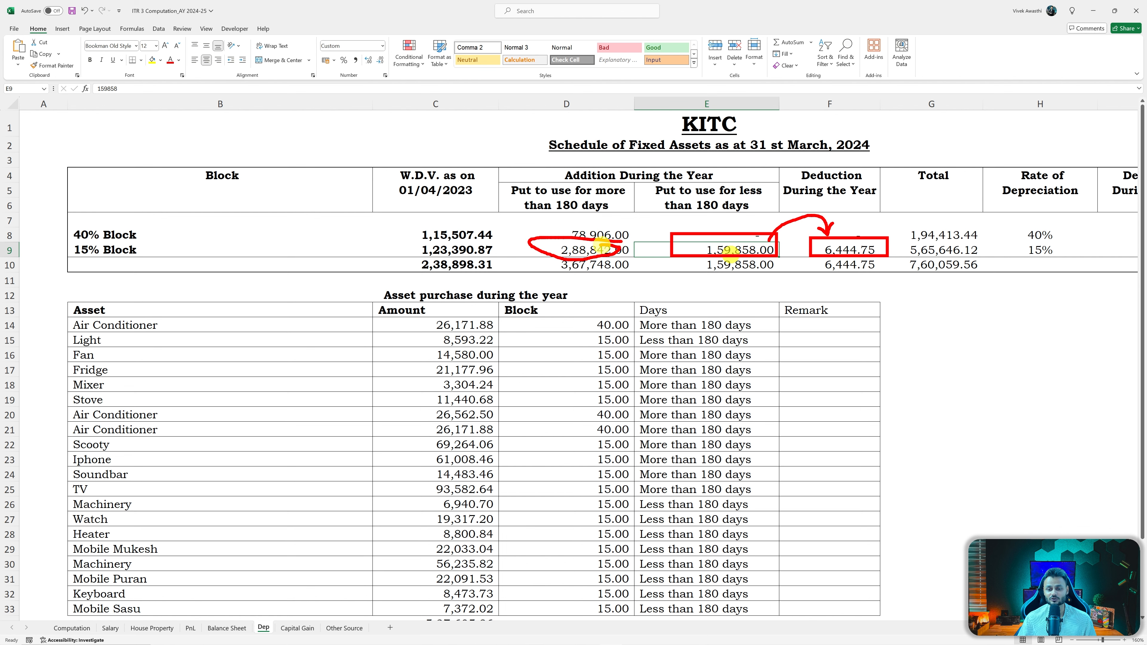
{"action": "key", "text": "Escape"}
Check the 15% block's items 5 and 8 in Schedule DPM against its under-180-days additions on the Excel Dep sheet.
{"action": "key", "text": "alt+Tab"}
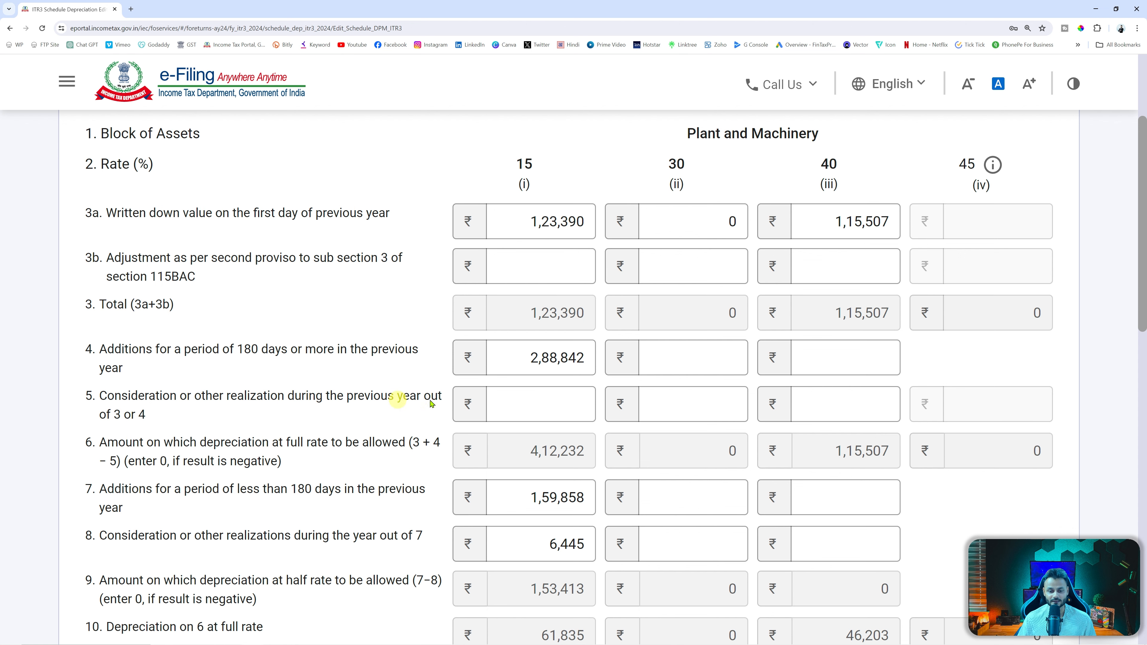
{"action": "left_click", "coordinate": [508, 402]}
{"action": "key", "text": "alt+Tab"}
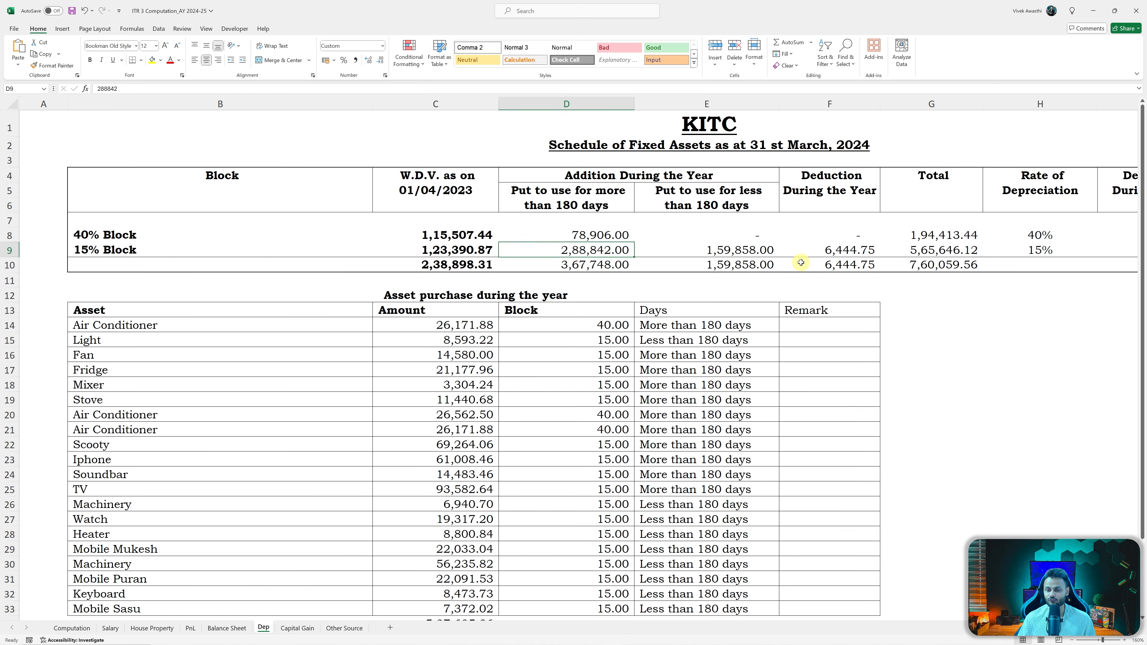
{"action": "left_click", "coordinate": [751, 252]}
{"action": "key", "text": "alt+Tab"}
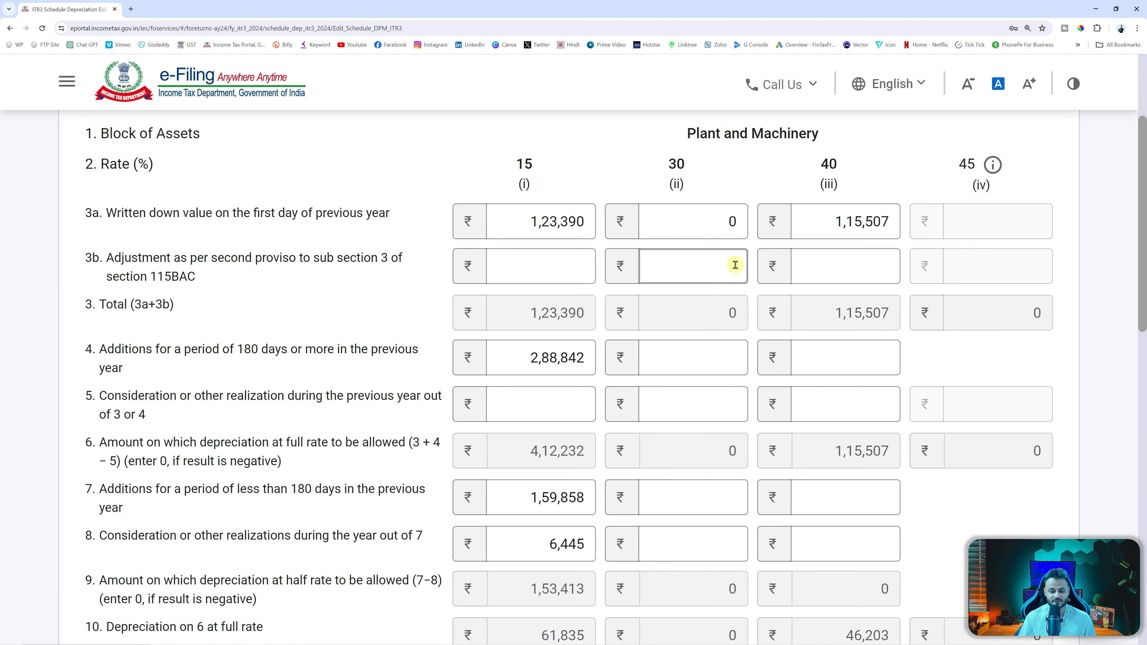
{"action": "left_click", "coordinate": [545, 477]}
{"action": "scroll", "coordinate": [530, 410], "scroll_direction": "down", "scroll_amount": 2}
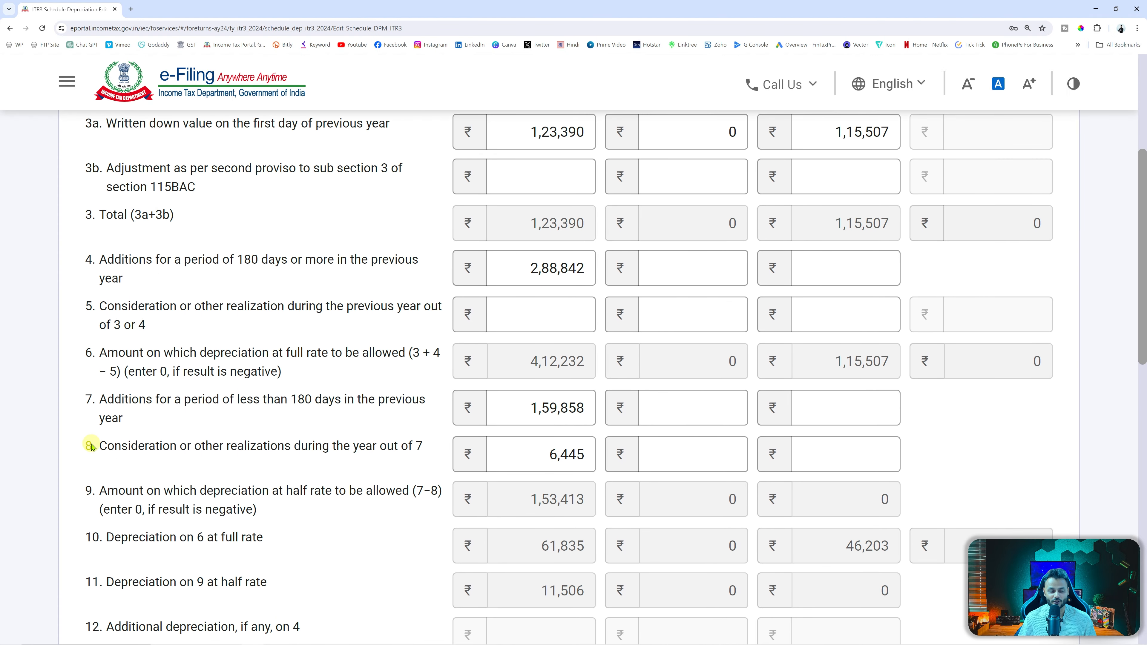
{"action": "left_click_drag", "start_coordinate": [74, 447], "coordinate": [416, 453]}
{"action": "left_click", "coordinate": [561, 458]}
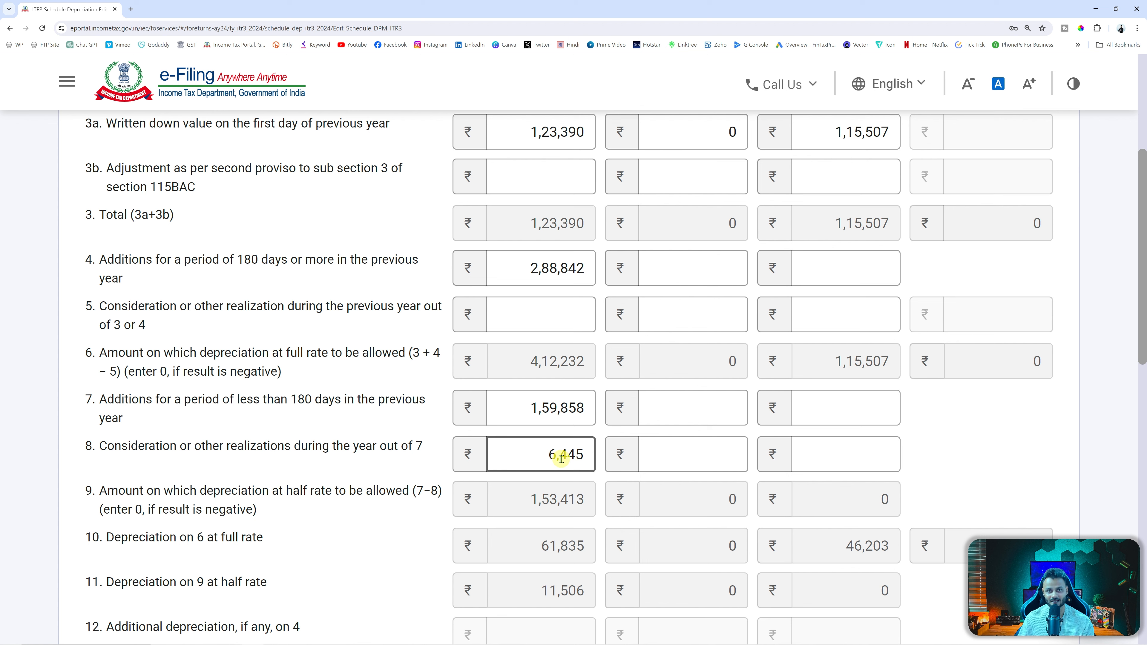
Review the 15% block's depreciation and closing written down value in items 9 to 21 of Schedule DPM.
{"action": "left_click", "coordinate": [505, 480]}
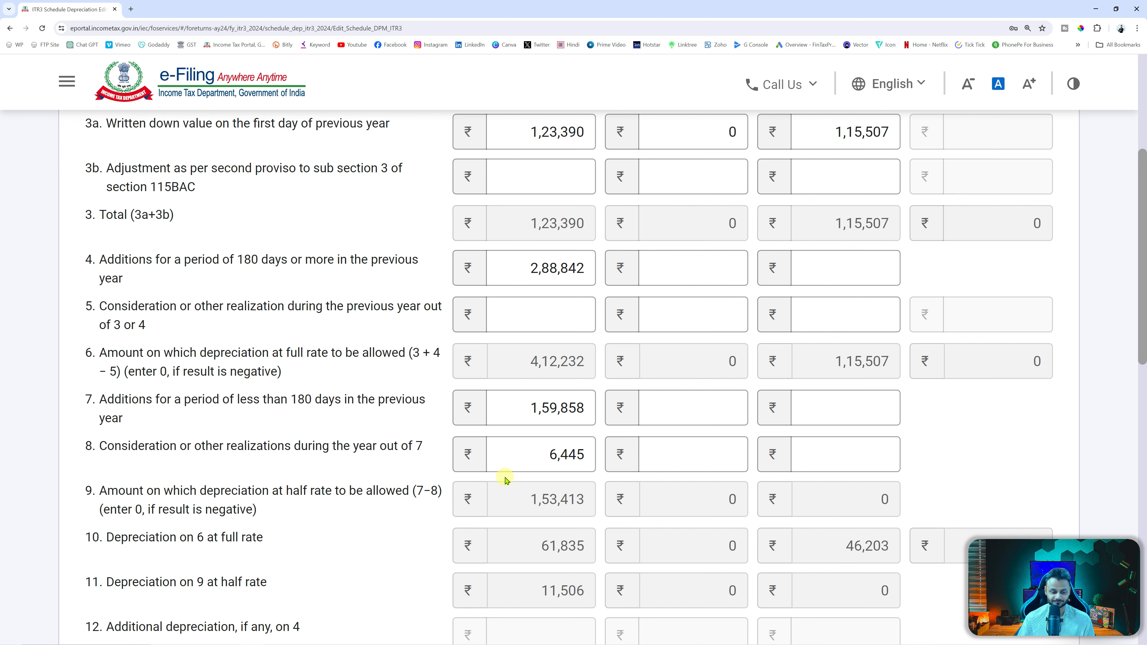
{"action": "scroll", "coordinate": [506, 480], "scroll_direction": "down", "scroll_amount": 4}
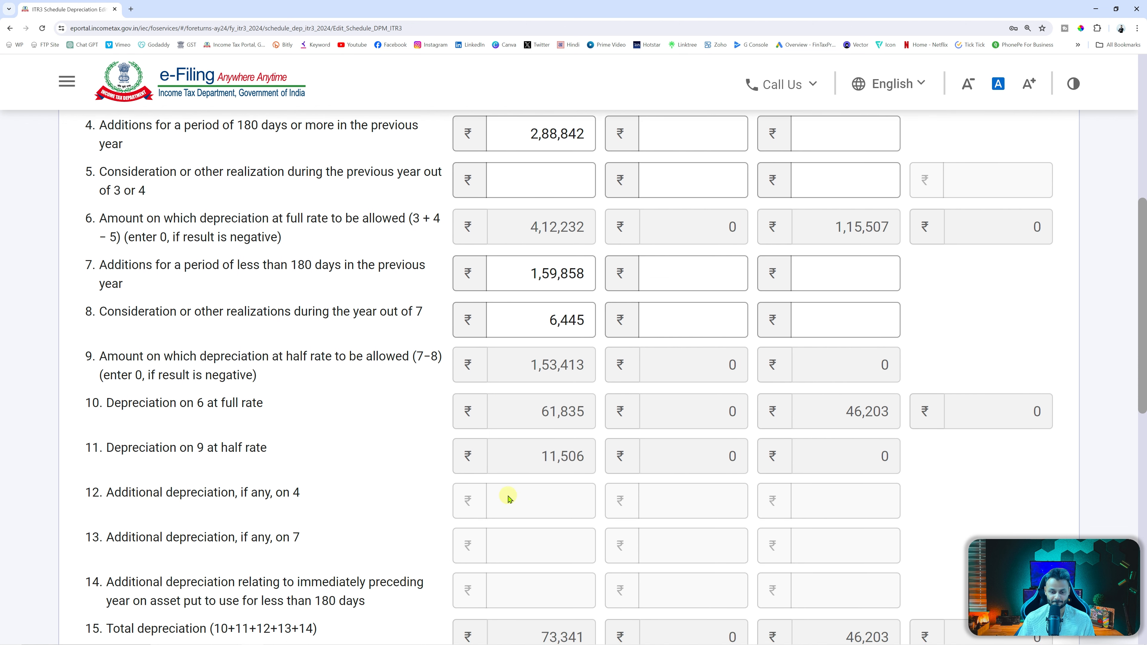
{"action": "scroll", "coordinate": [504, 472], "scroll_direction": "down", "scroll_amount": 3}
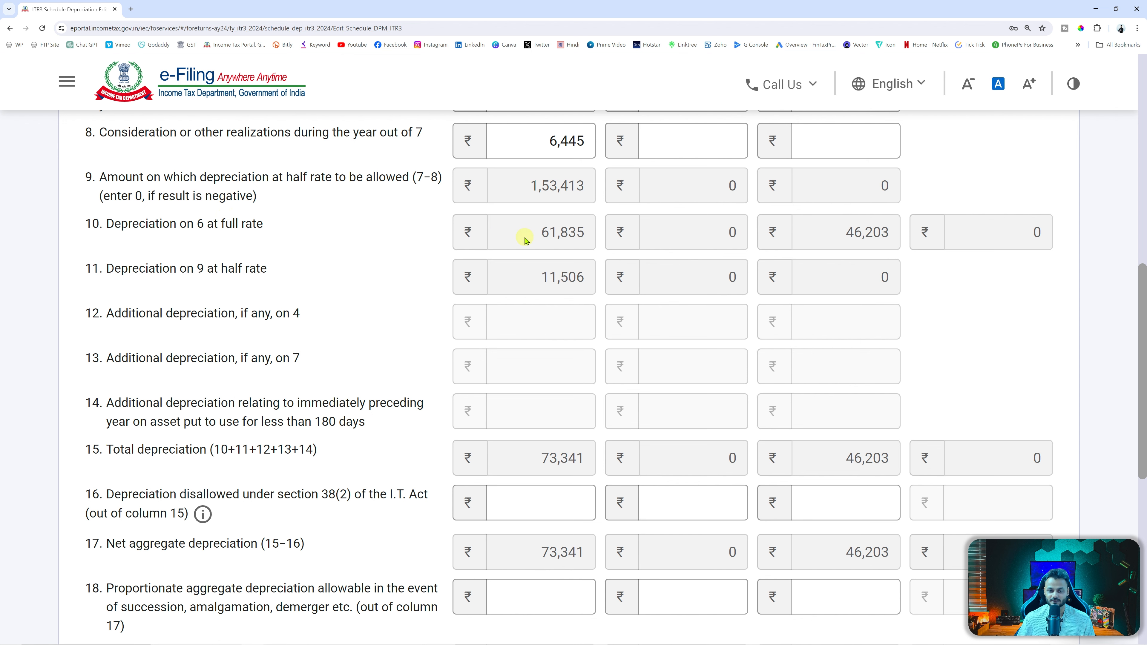
{"action": "scroll", "coordinate": [525, 280], "scroll_direction": "down", "scroll_amount": 4}
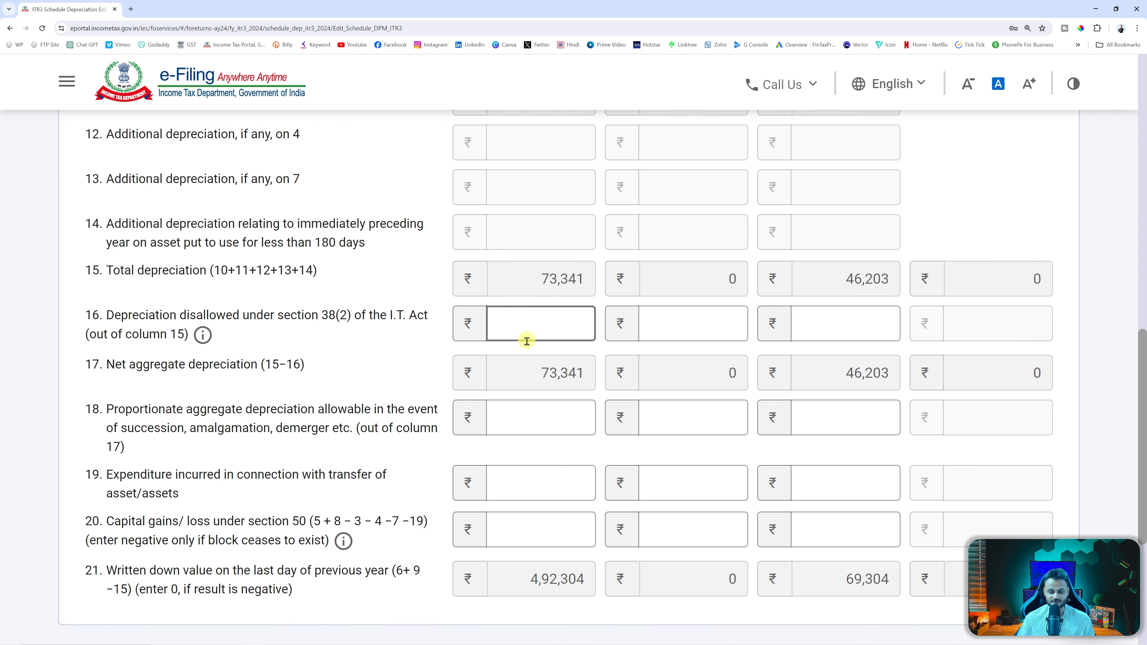
{"action": "scroll", "coordinate": [527, 335], "scroll_direction": "up", "scroll_amount": 2}
{"action": "scroll", "coordinate": [526, 351], "scroll_direction": "down", "scroll_amount": 6}
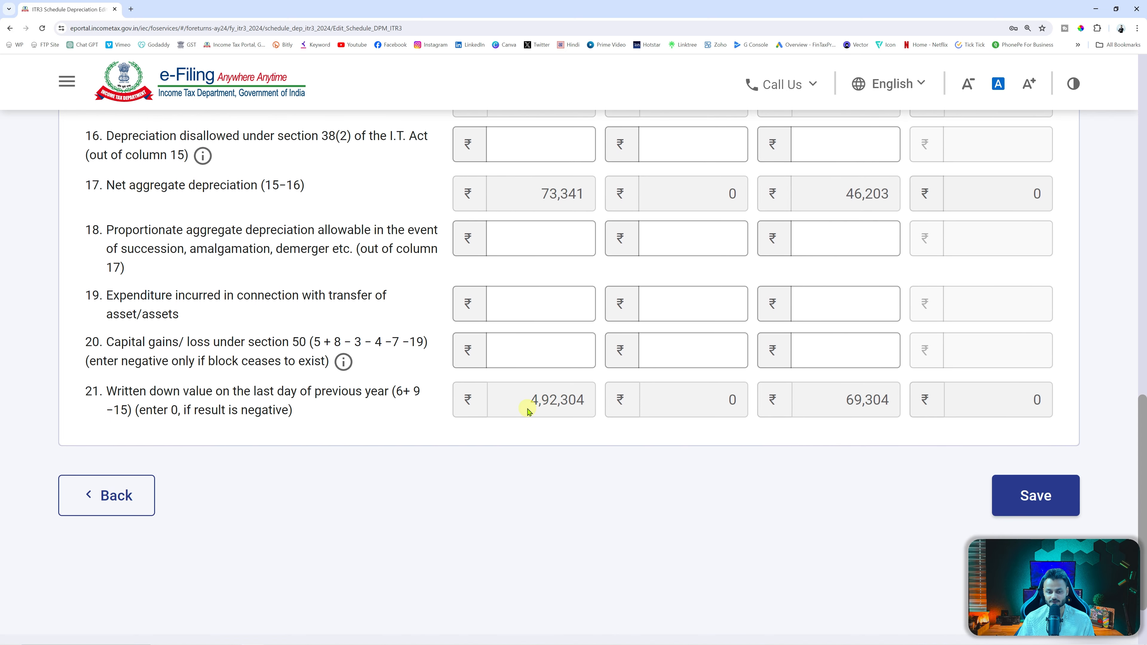
{"action": "scroll", "coordinate": [527, 410], "scroll_direction": "up", "scroll_amount": 20}
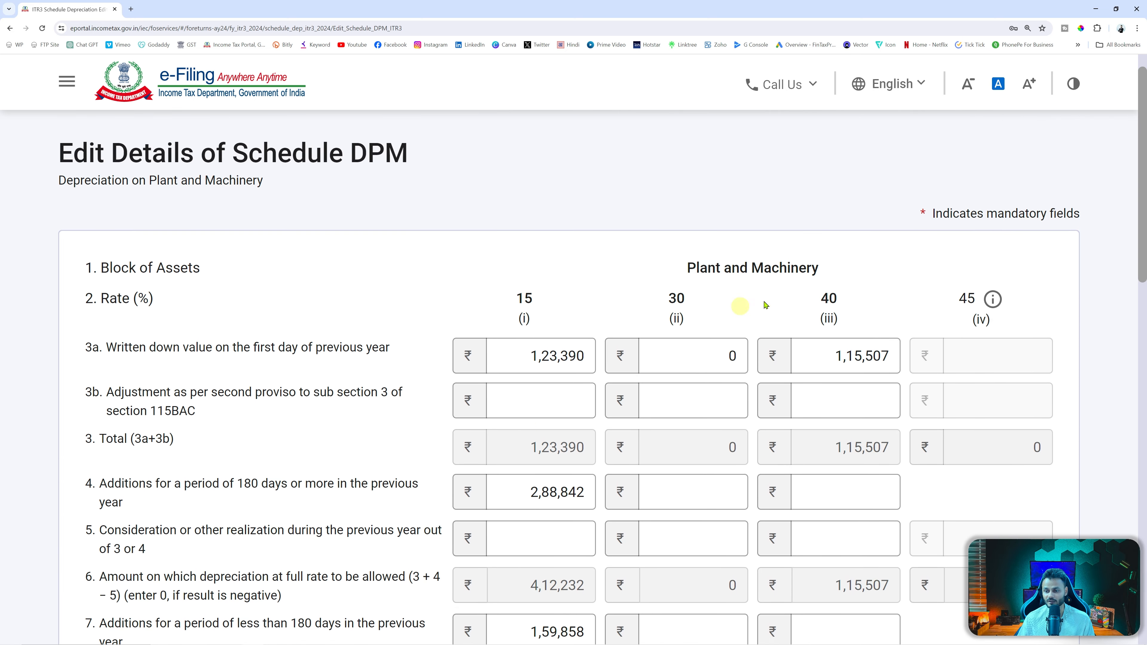
Enter the 40% block's additions for 180 days or more, 78906 from the Excel Dep sheet, in item 4 of Schedule DPM.
{"action": "scroll", "coordinate": [872, 298], "scroll_direction": "down", "scroll_amount": 2}
{"action": "key", "text": "alt+Tab"}
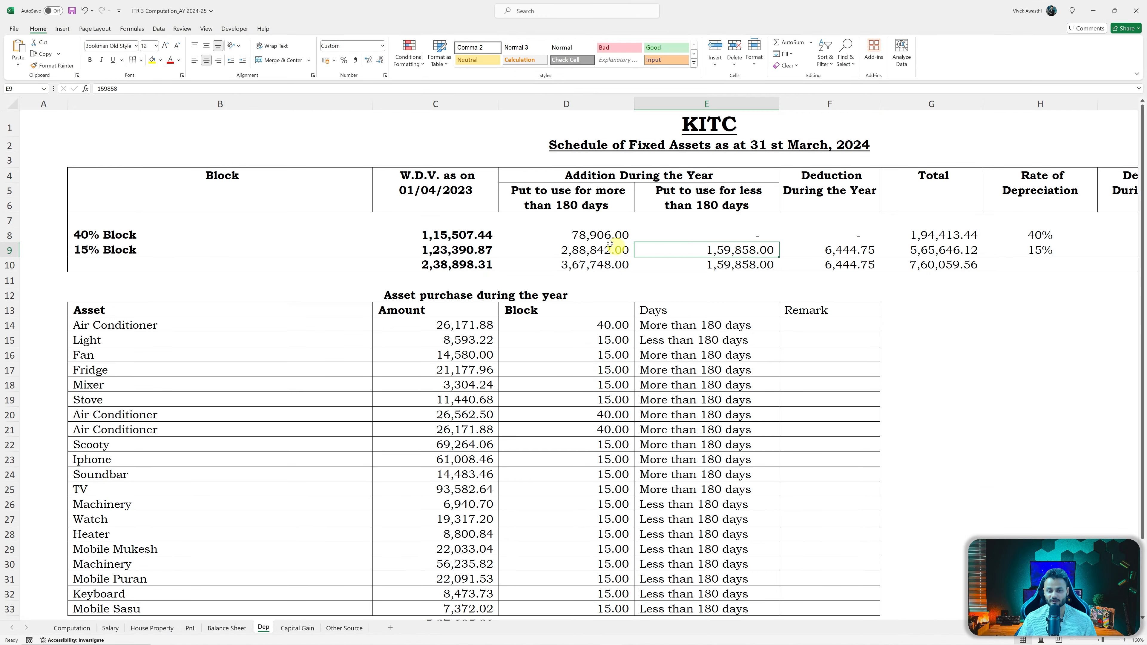
{"action": "left_click", "coordinate": [587, 235]}
{"action": "key", "text": "alt+Tab"}
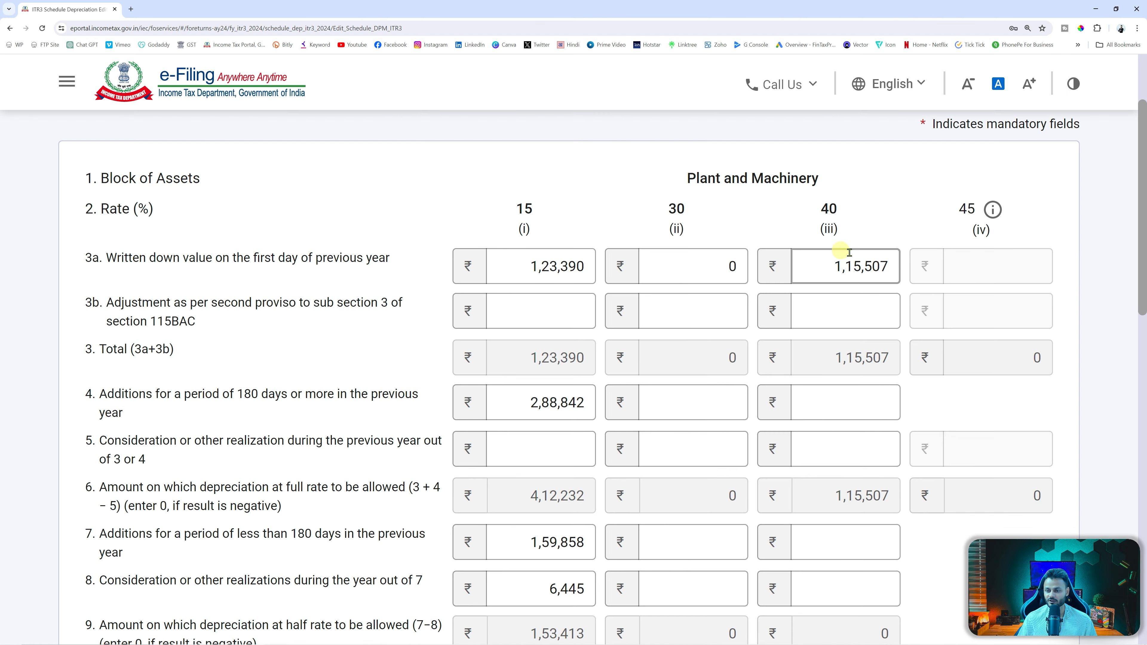
{"action": "key", "text": "alt+Tab"}
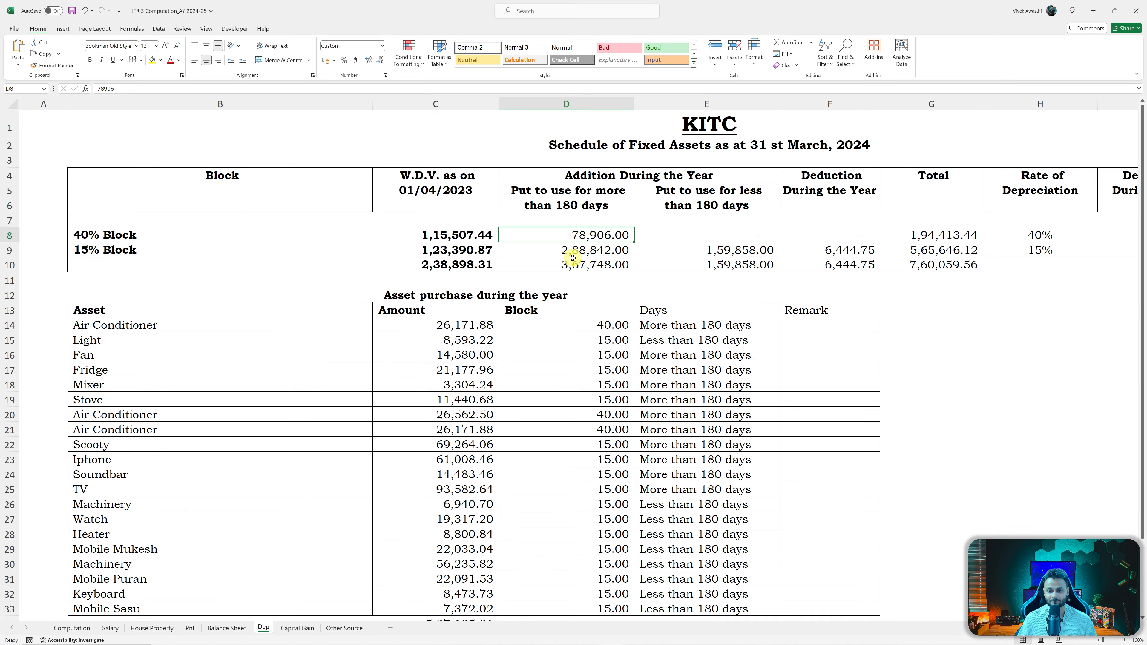
{"action": "key", "text": "alt+Tab"}
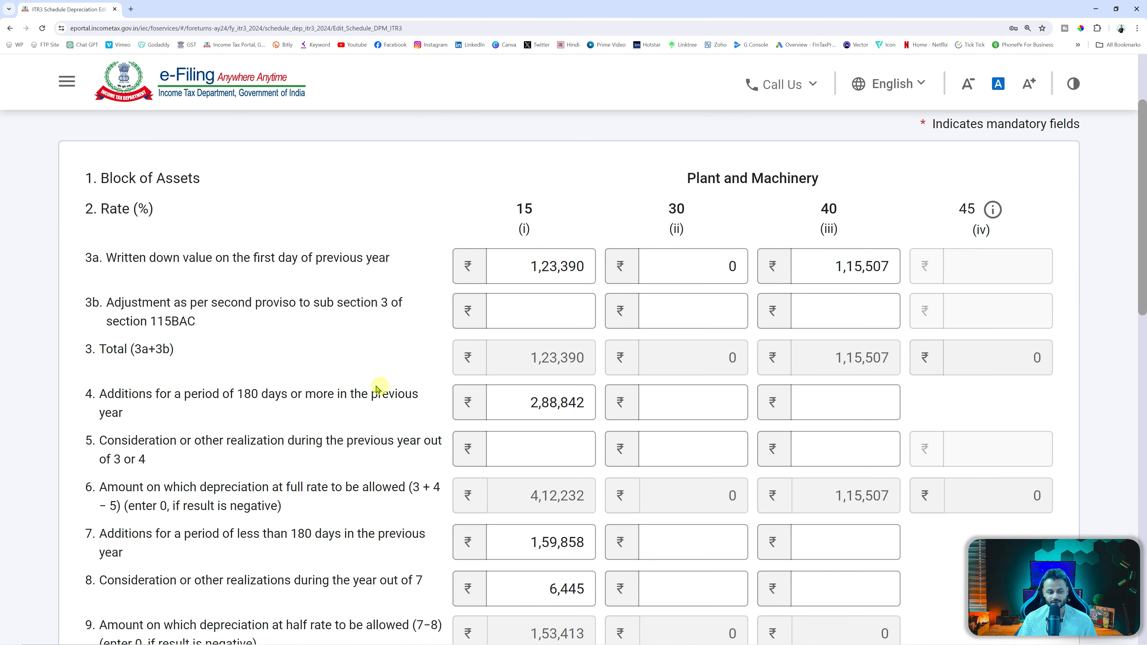
{"action": "left_click_drag", "start_coordinate": [98, 398], "coordinate": [127, 425]}
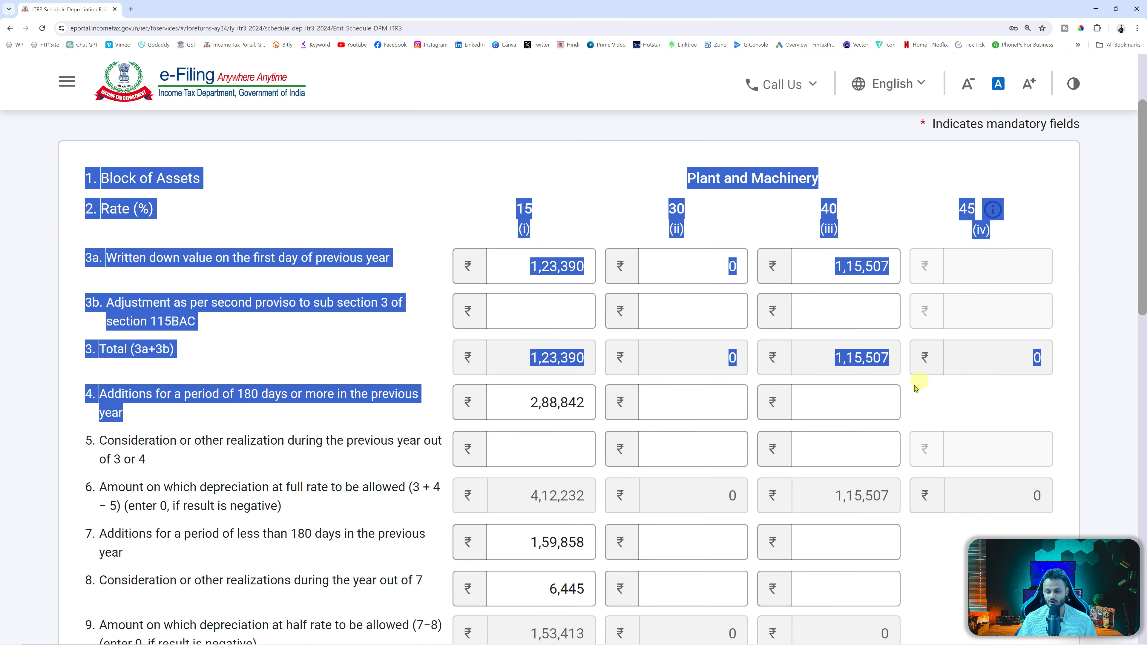
{"action": "left_click", "coordinate": [829, 396]}
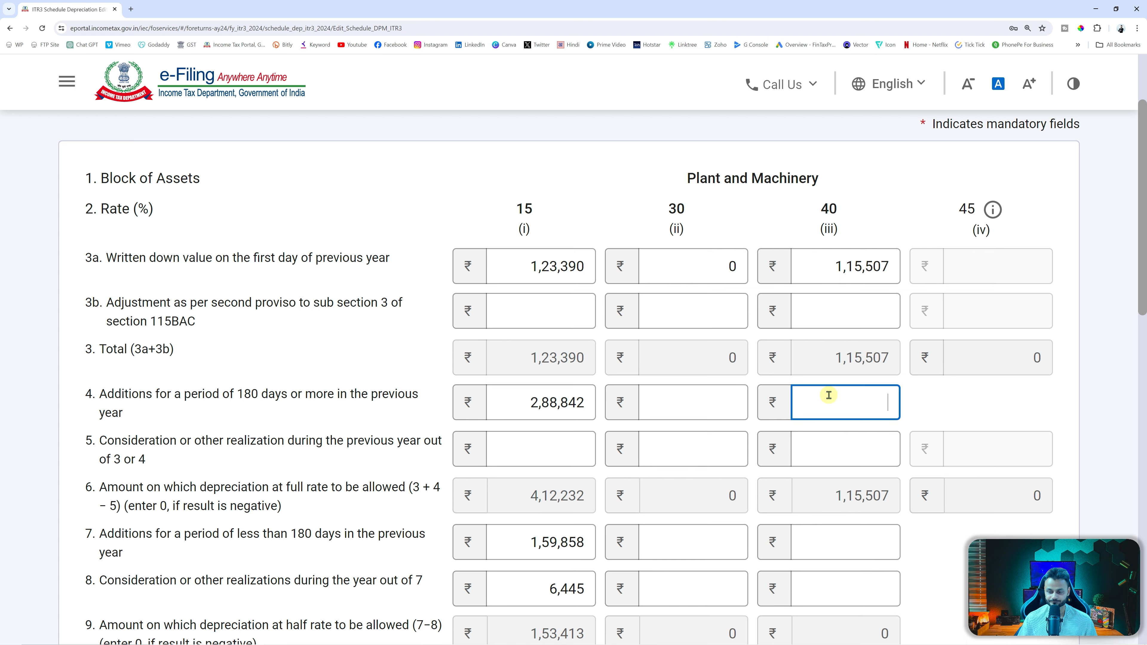
{"action": "key", "text": "alt+Tab"}
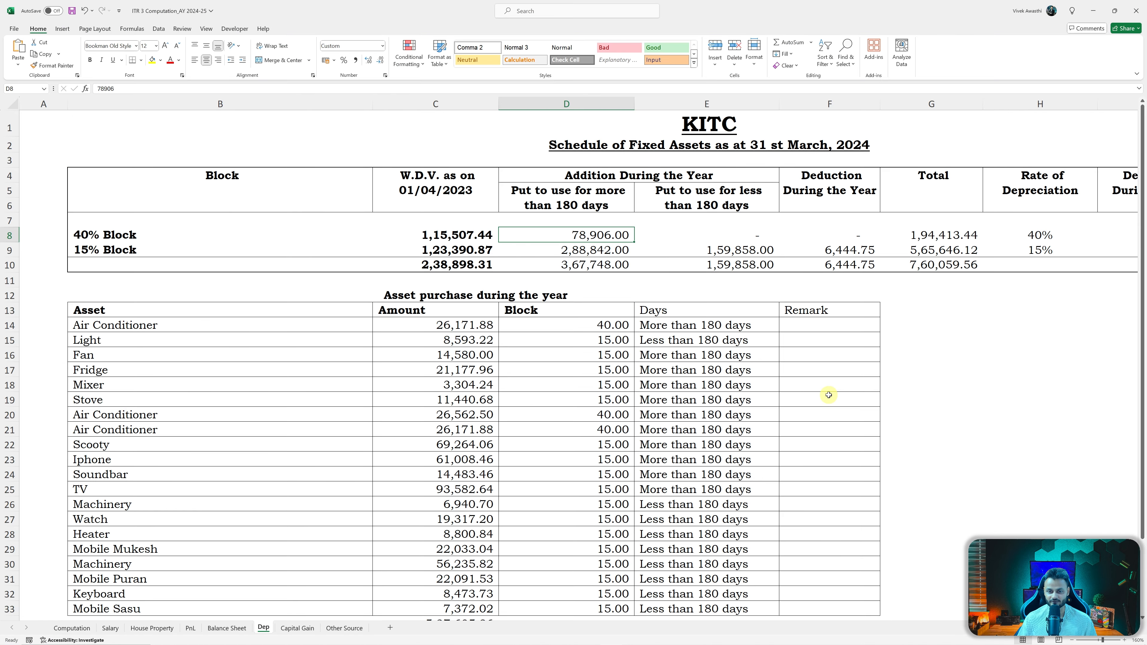
{"action": "key", "text": "alt+Tab"}
{"action": "type", "text": "790"}
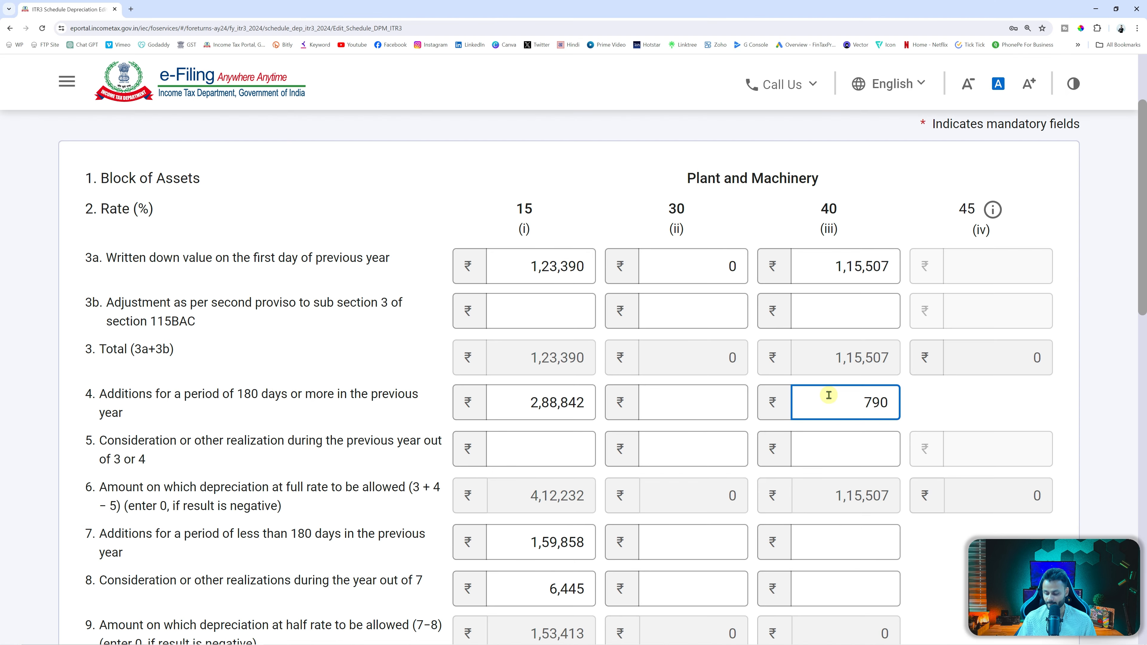
{"action": "type", "text": "8906"}
{"action": "left_click", "coordinate": [955, 412]}
Review the 40% block's items 5 to 21 in Schedule DPM, including total depreciation and closing written down value.
{"action": "scroll", "coordinate": [955, 412], "scroll_direction": "down", "scroll_amount": 2}
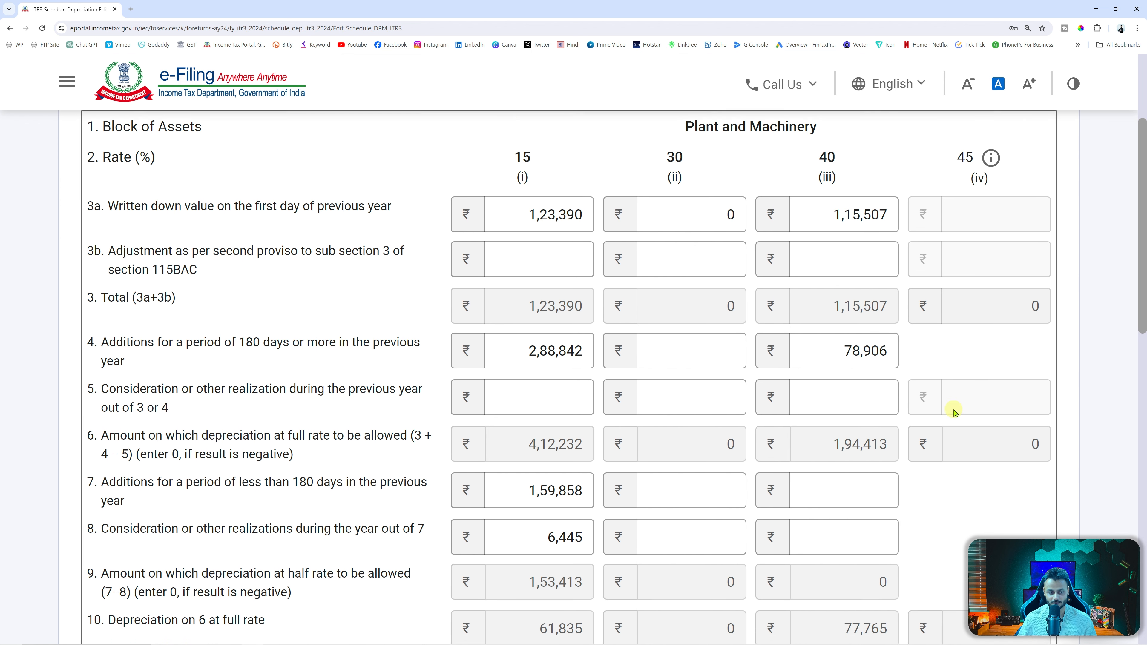
{"action": "left_click", "coordinate": [848, 364]}
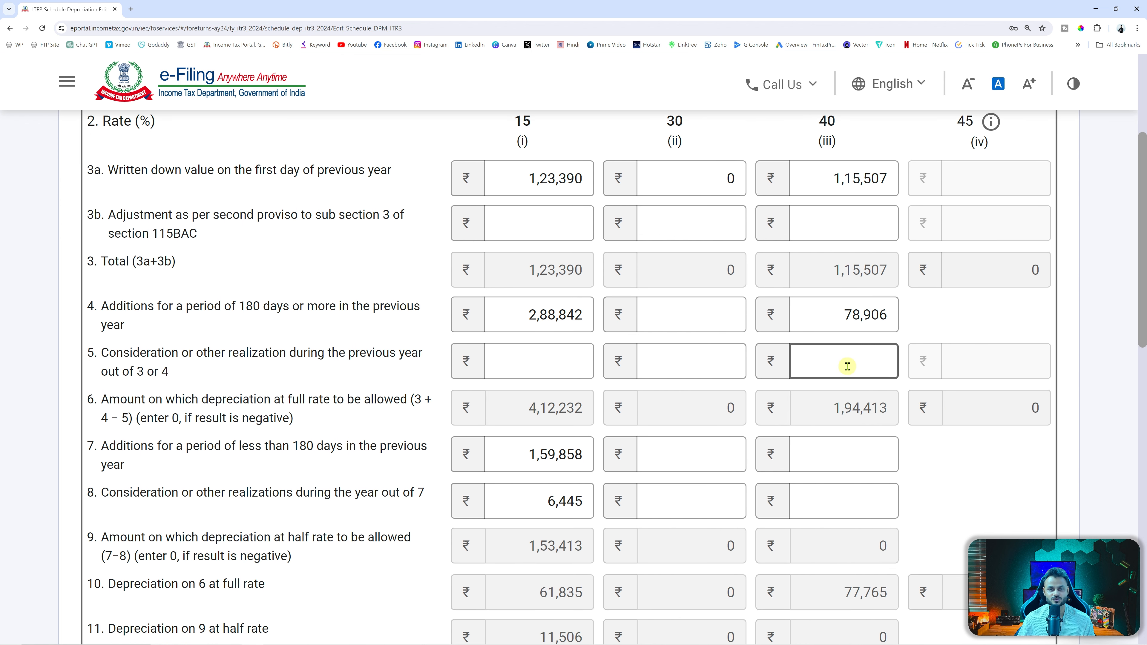
{"action": "scroll", "coordinate": [848, 391], "scroll_direction": "down", "scroll_amount": 2}
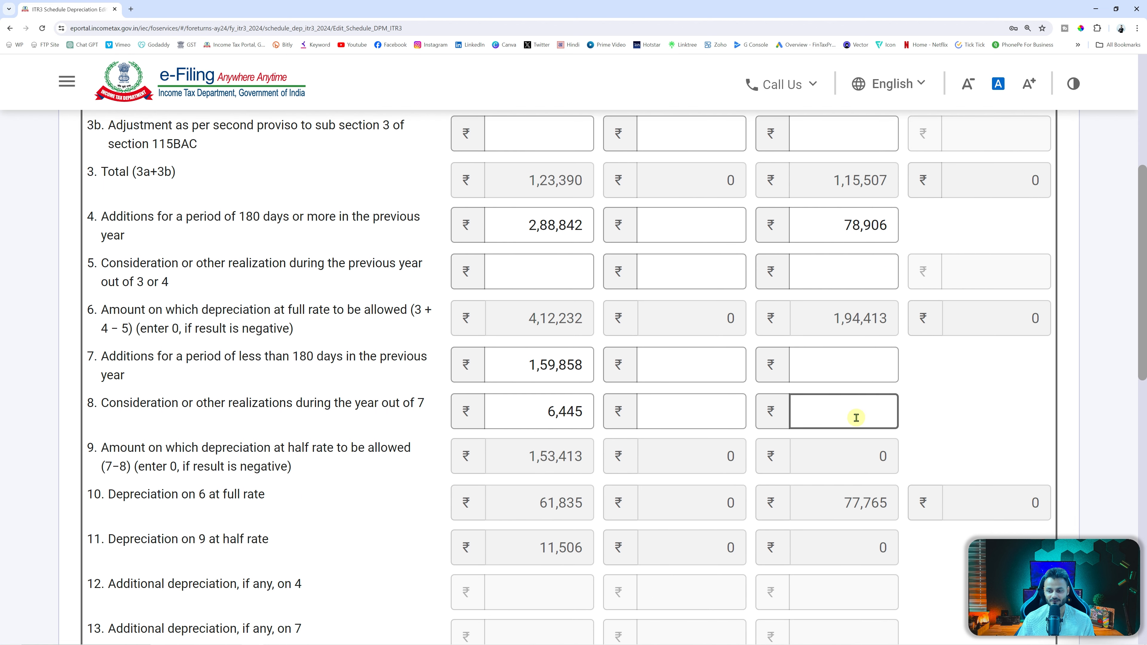
{"action": "scroll", "coordinate": [856, 418], "scroll_direction": "down", "scroll_amount": 13}
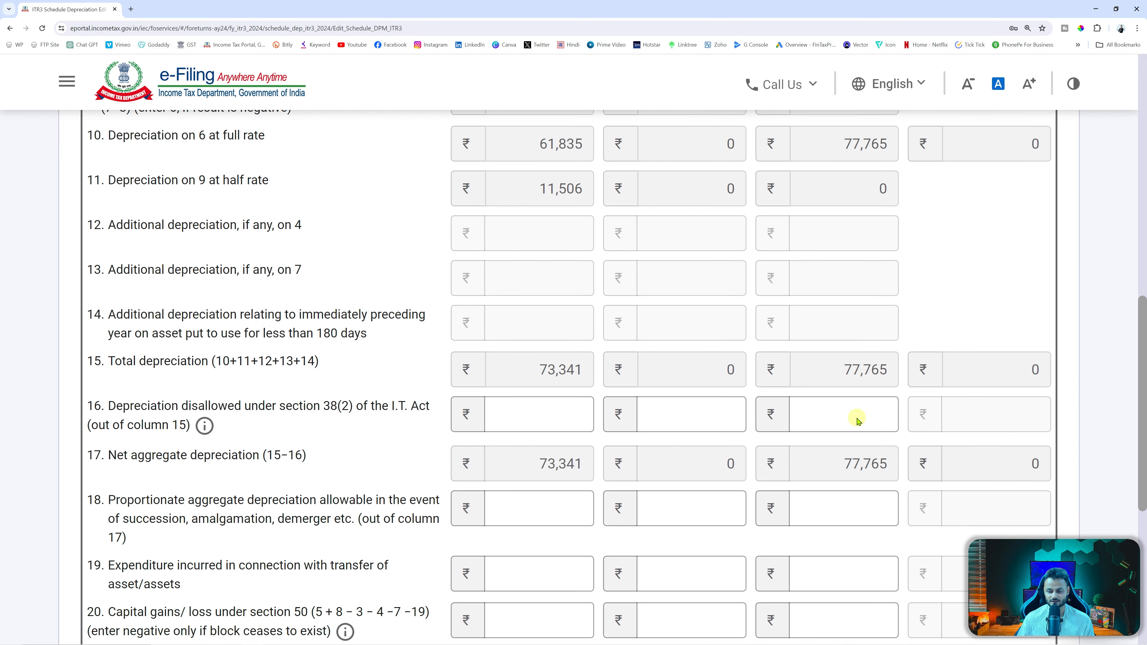
{"action": "scroll", "coordinate": [968, 350], "scroll_direction": "up", "scroll_amount": 3}
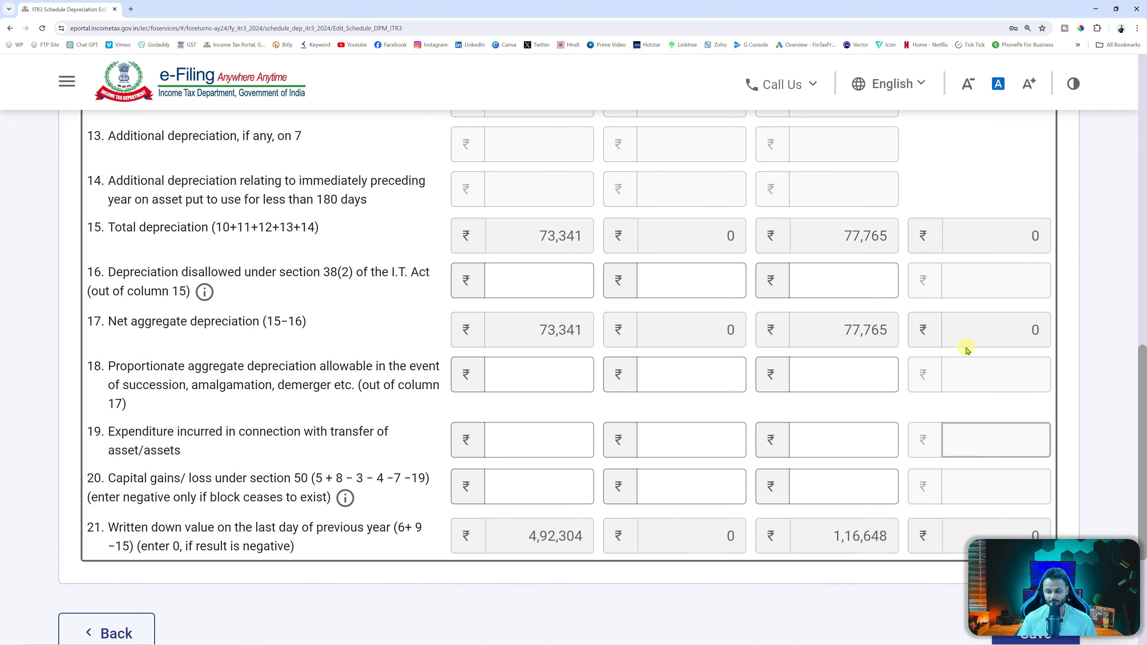
{"action": "scroll", "coordinate": [968, 350], "scroll_direction": "down", "scroll_amount": 3}
{"action": "scroll", "coordinate": [968, 351], "scroll_direction": "up", "scroll_amount": 3}
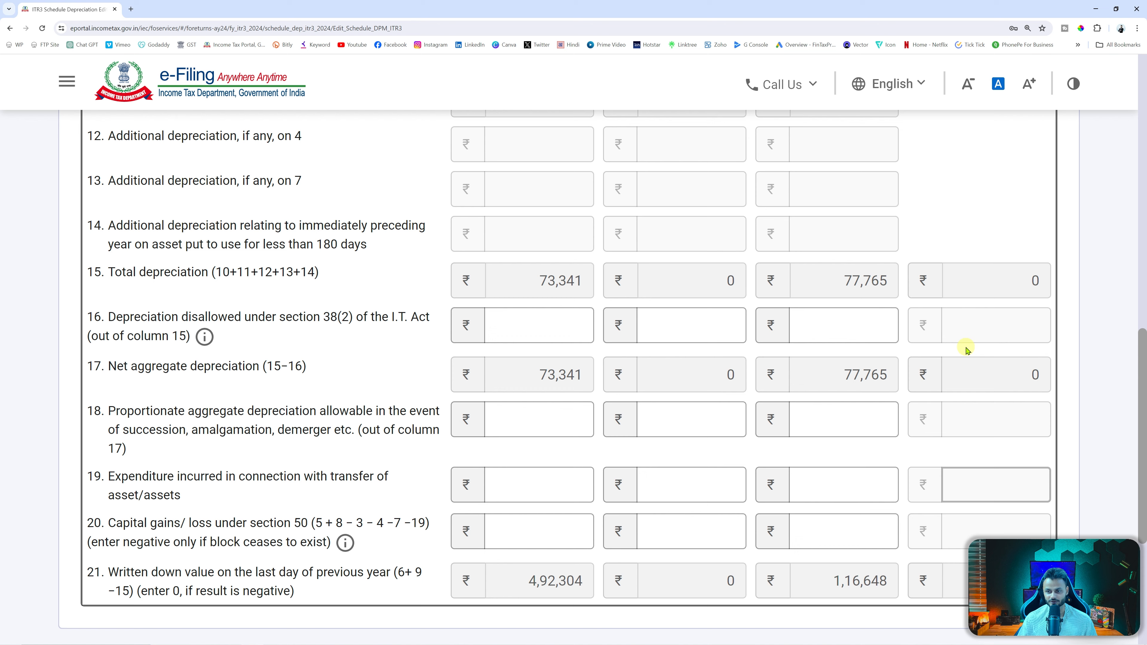
Compare the 40% block's depreciation and closing written down value in Schedule DPM with the Excel Dep sheet.
{"action": "key", "text": "alt+Tab"}
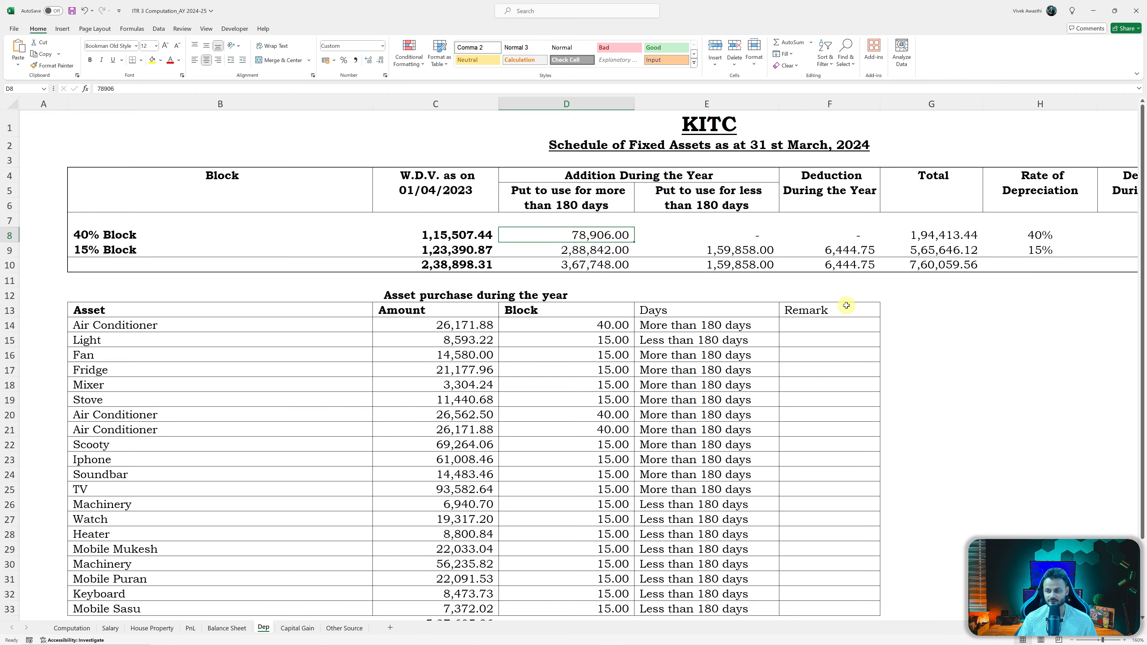
{"action": "left_click", "coordinate": [928, 230]}
{"action": "key", "text": "Right"}
{"action": "key", "text": "Right"}
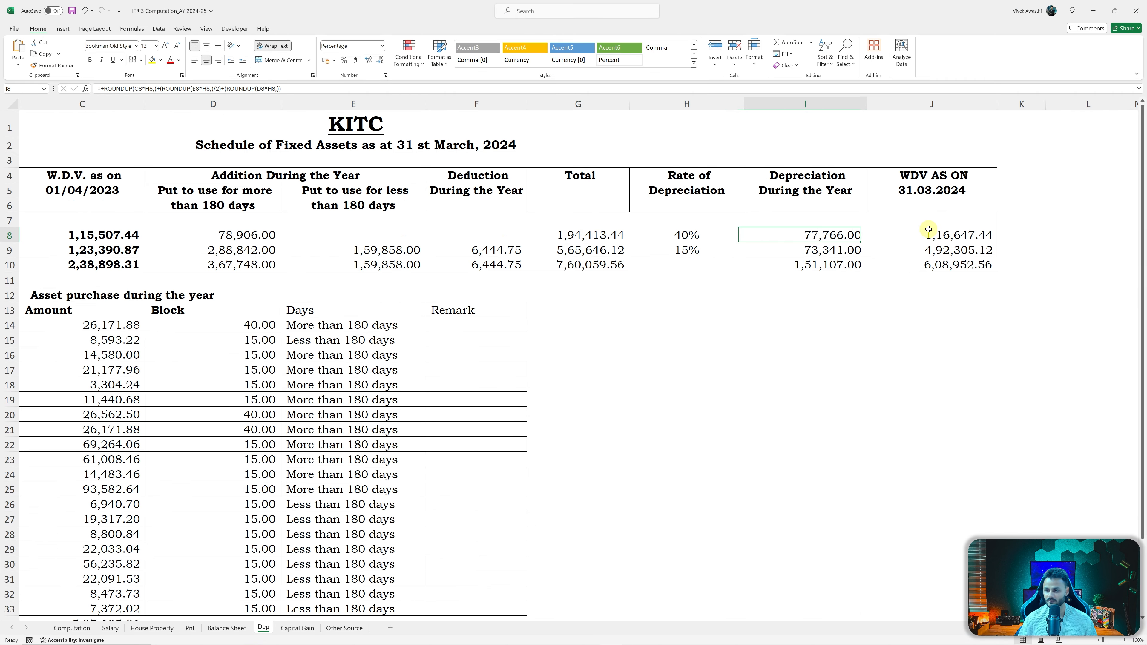
{"action": "key", "text": "alt+Tab"}
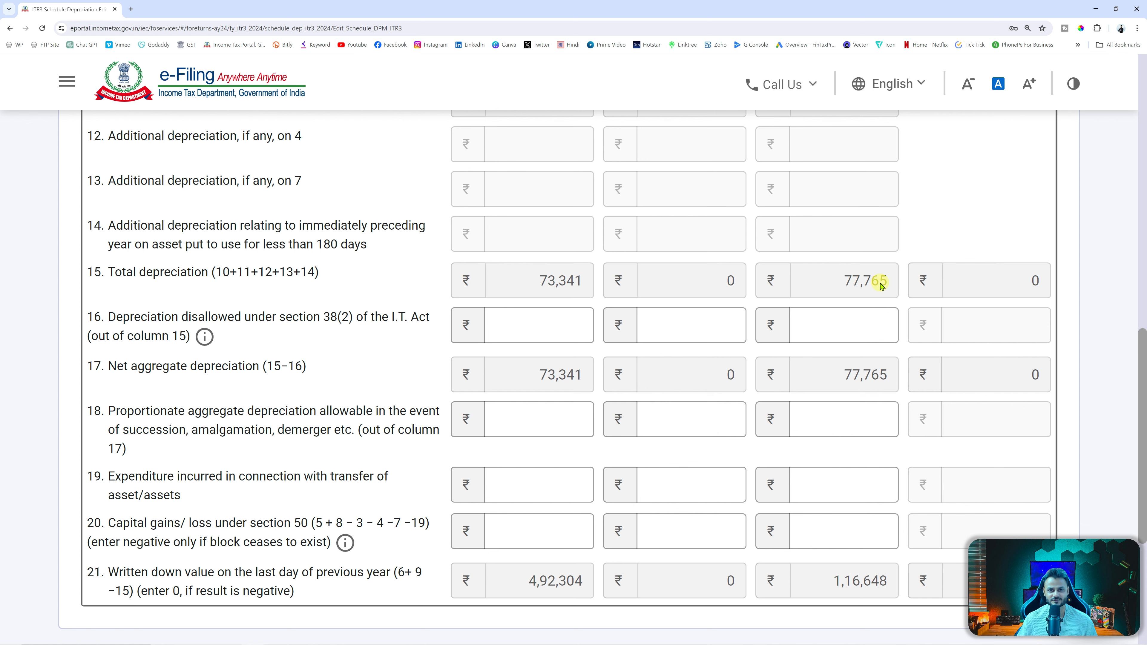
{"action": "key", "text": "alt+Tab"}
{"action": "key", "text": "alt+Tab"}
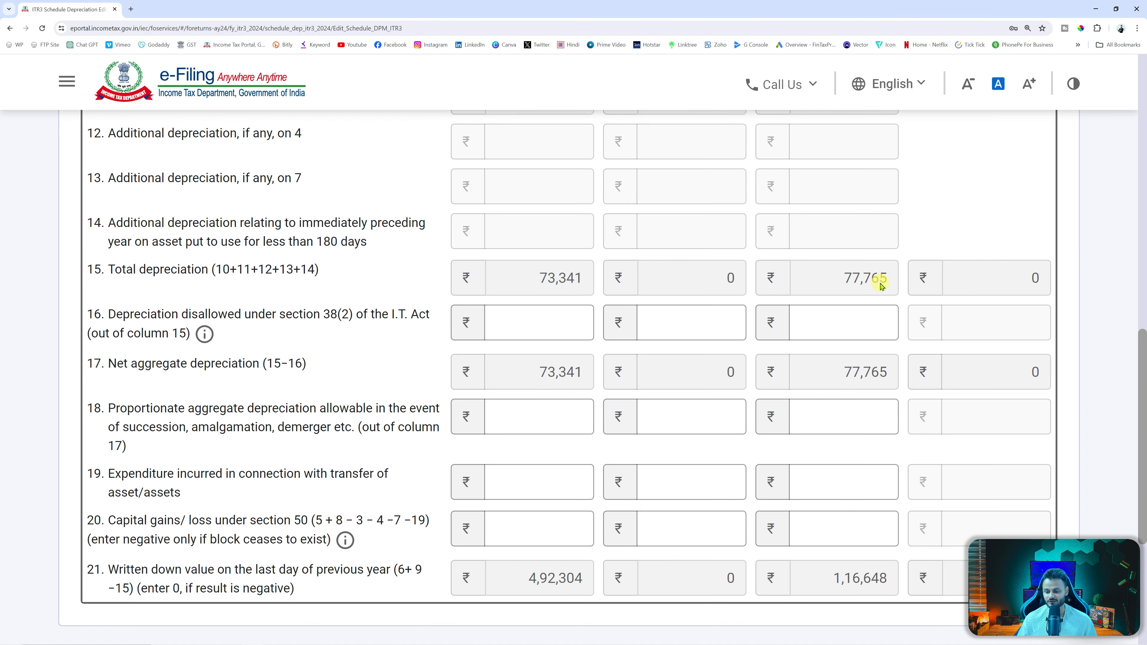
{"action": "scroll", "coordinate": [883, 281], "scroll_direction": "down", "scroll_amount": 3}
{"action": "left_click", "coordinate": [882, 296]}
{"action": "left_click", "coordinate": [843, 451]}
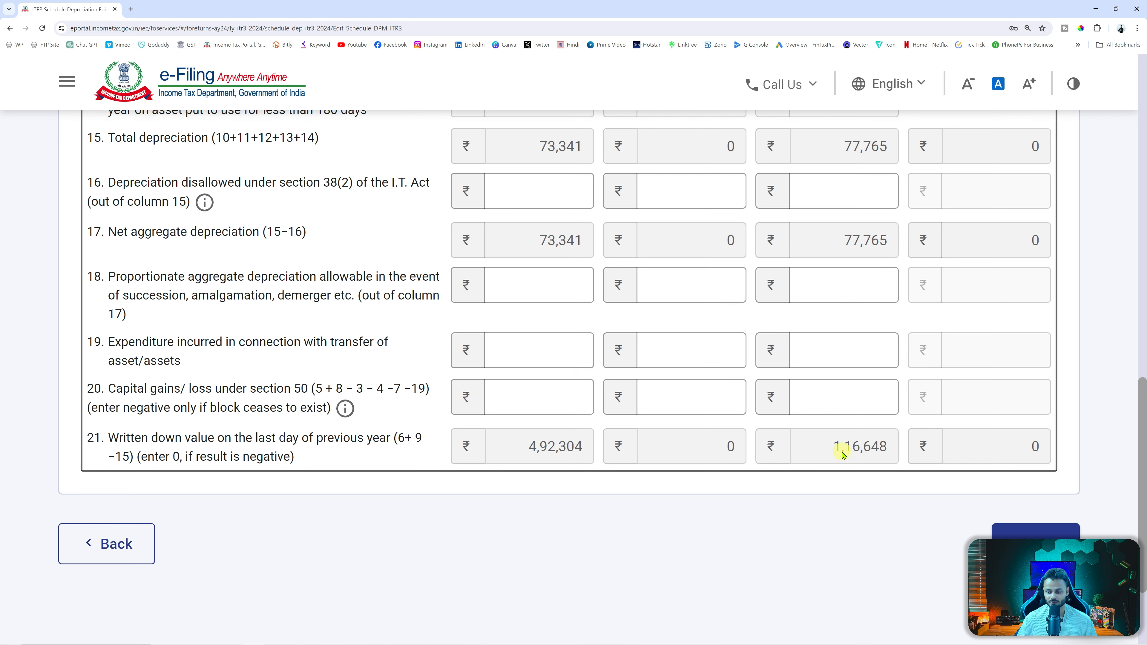
Save the Schedule DPM details and confirm Schedule Depreciation.
{"action": "left_click", "coordinate": [1012, 532]}
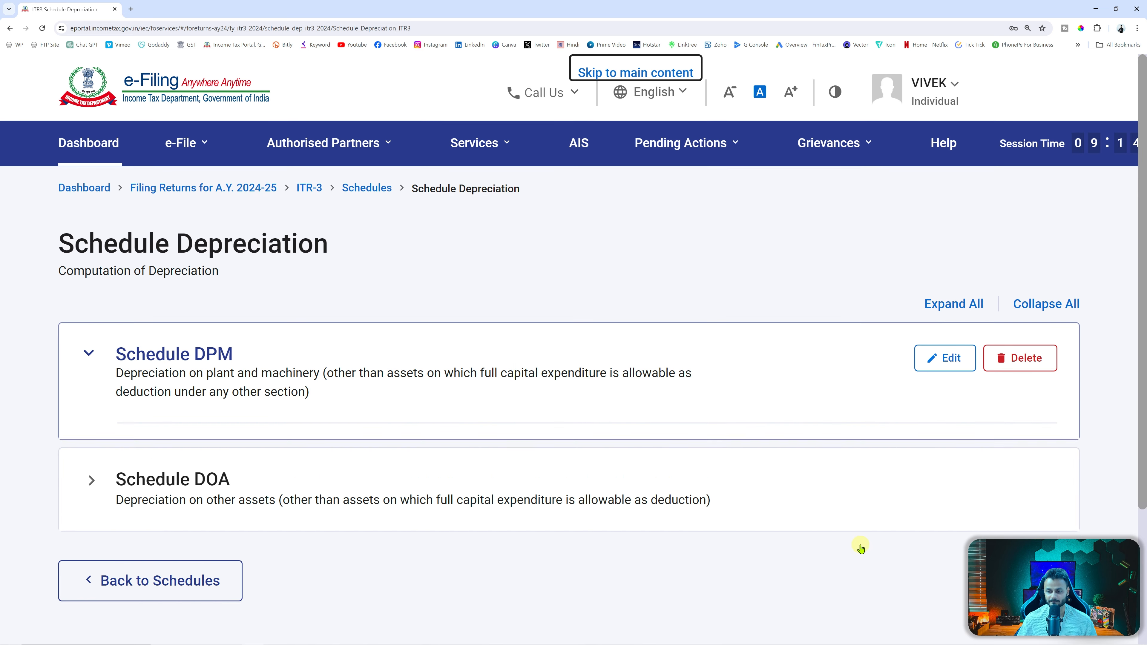
{"action": "scroll", "coordinate": [861, 549], "scroll_direction": "down", "scroll_amount": 15}
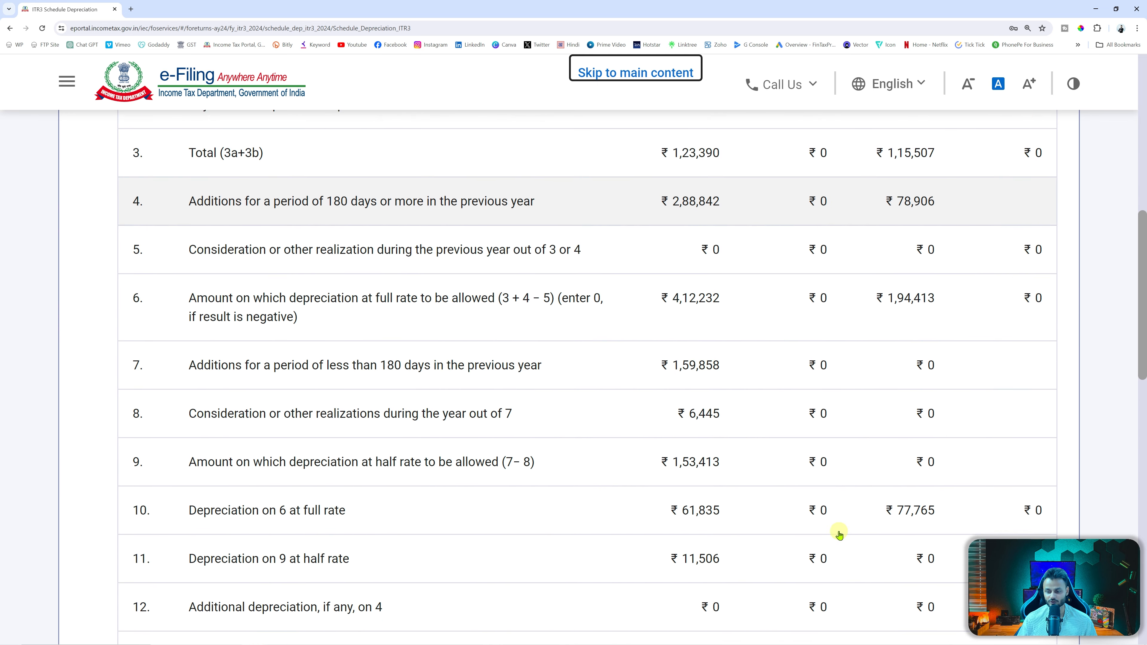
{"action": "scroll", "coordinate": [840, 535], "scroll_direction": "down", "scroll_amount": 8}
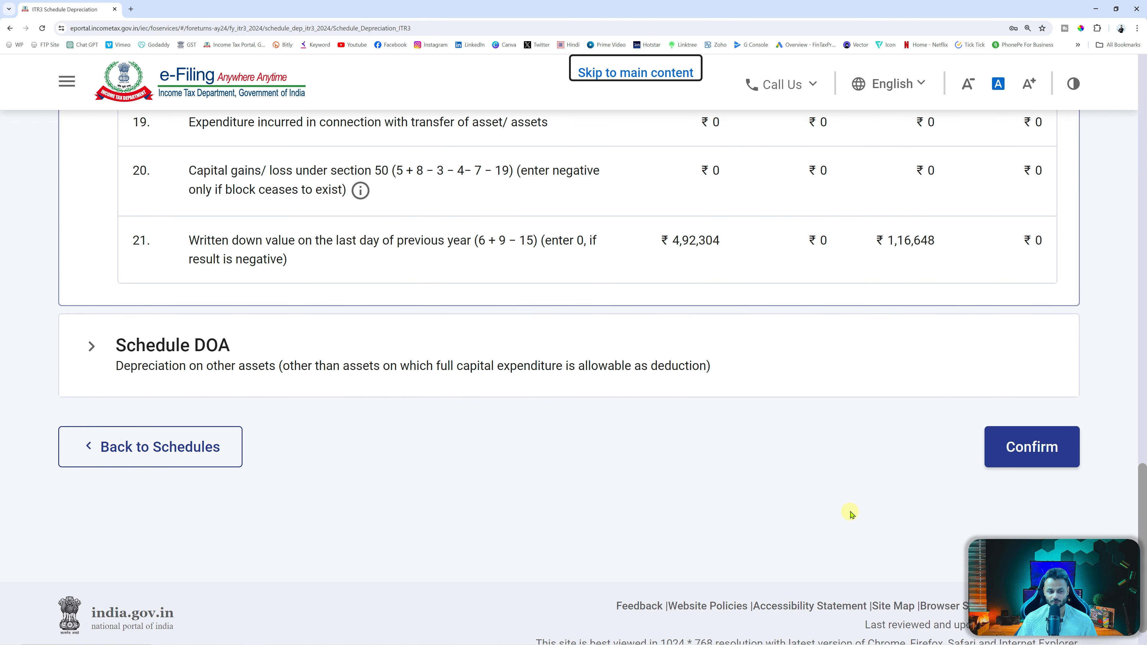
{"action": "left_click", "coordinate": [1035, 447]}
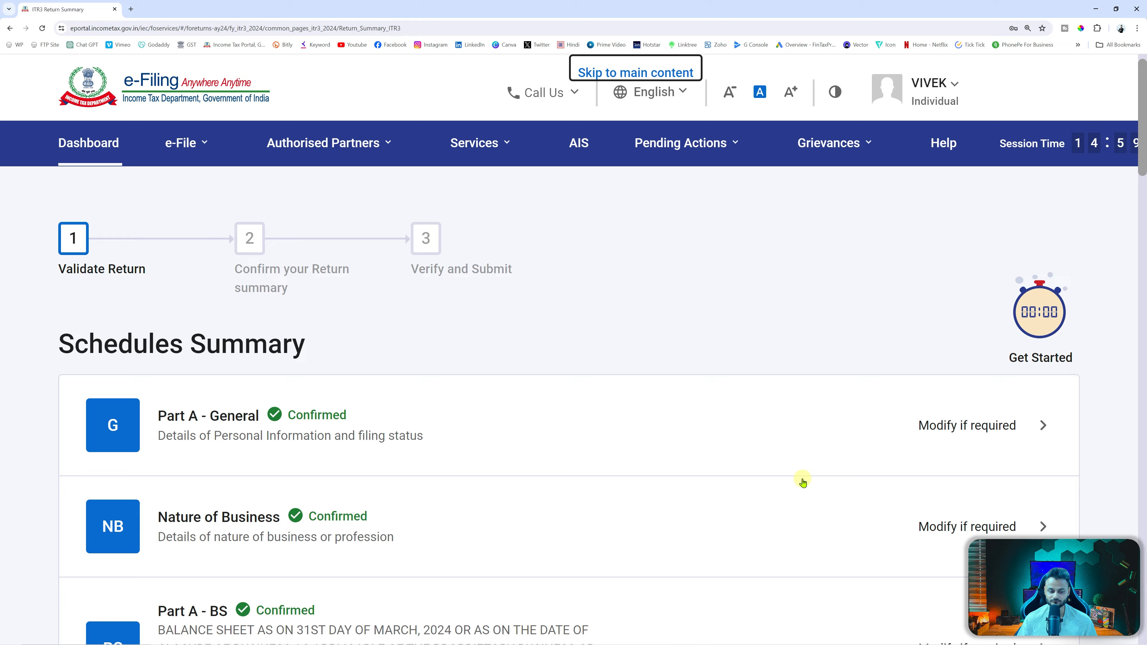
Open Schedule DEP, the summary of depreciation on assets, from the Schedules Summary.
{"action": "scroll", "coordinate": [806, 486], "scroll_direction": "down", "scroll_amount": 12}
{"action": "scroll", "coordinate": [809, 490], "scroll_direction": "down", "scroll_amount": 5}
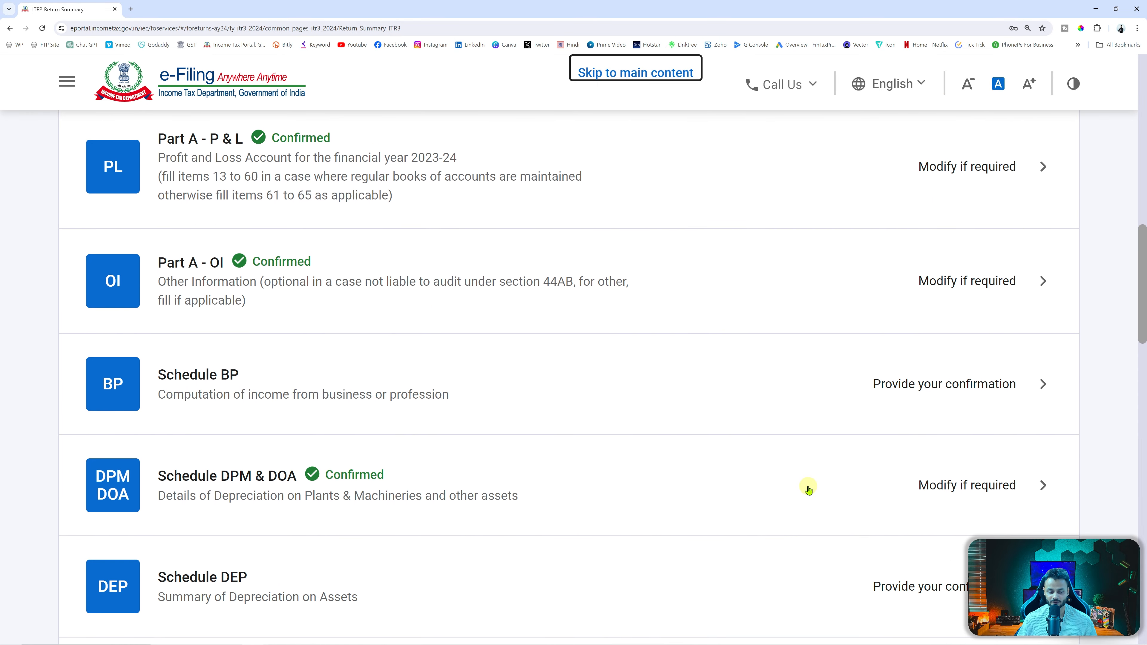
{"action": "scroll", "coordinate": [808, 490], "scroll_direction": "down", "scroll_amount": 5}
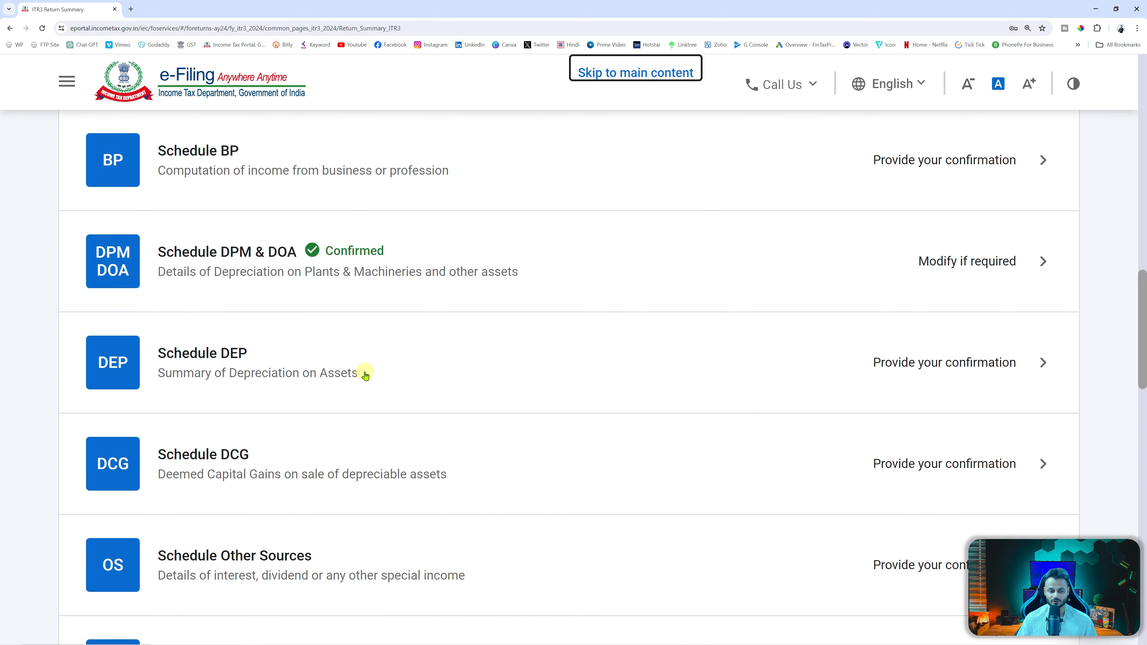
{"action": "left_click", "coordinate": [568, 382]}
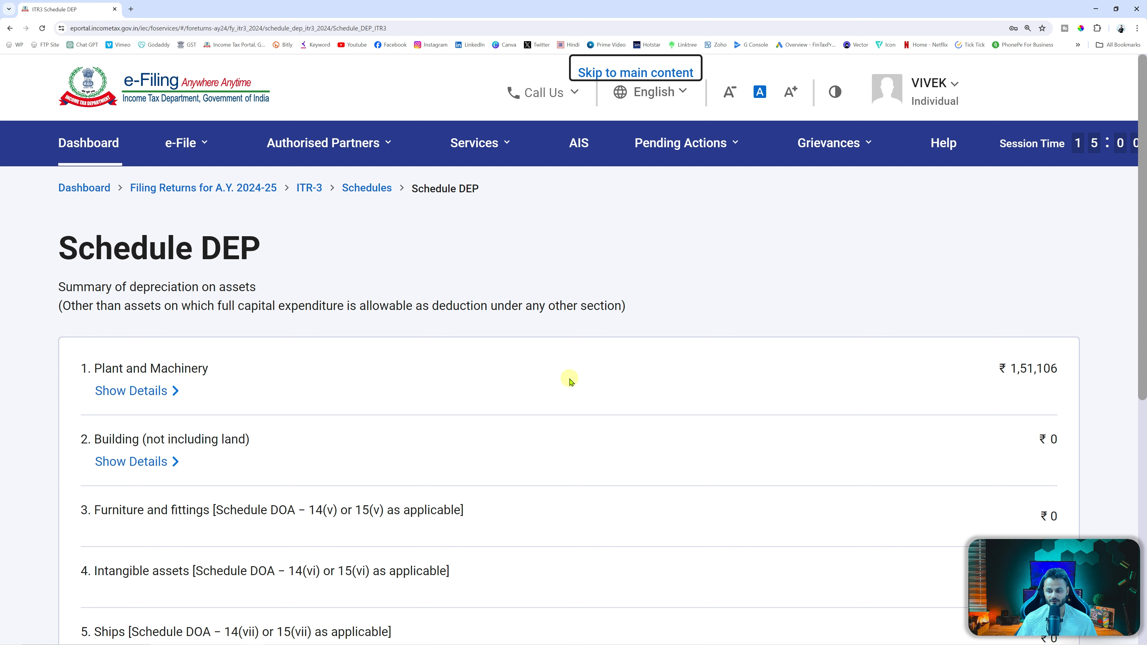
Check Schedule DEP's plant and machinery depreciation against the total depreciation during the year on the Excel Dep sheet.
{"action": "scroll", "coordinate": [570, 380], "scroll_direction": "down", "scroll_amount": 3}
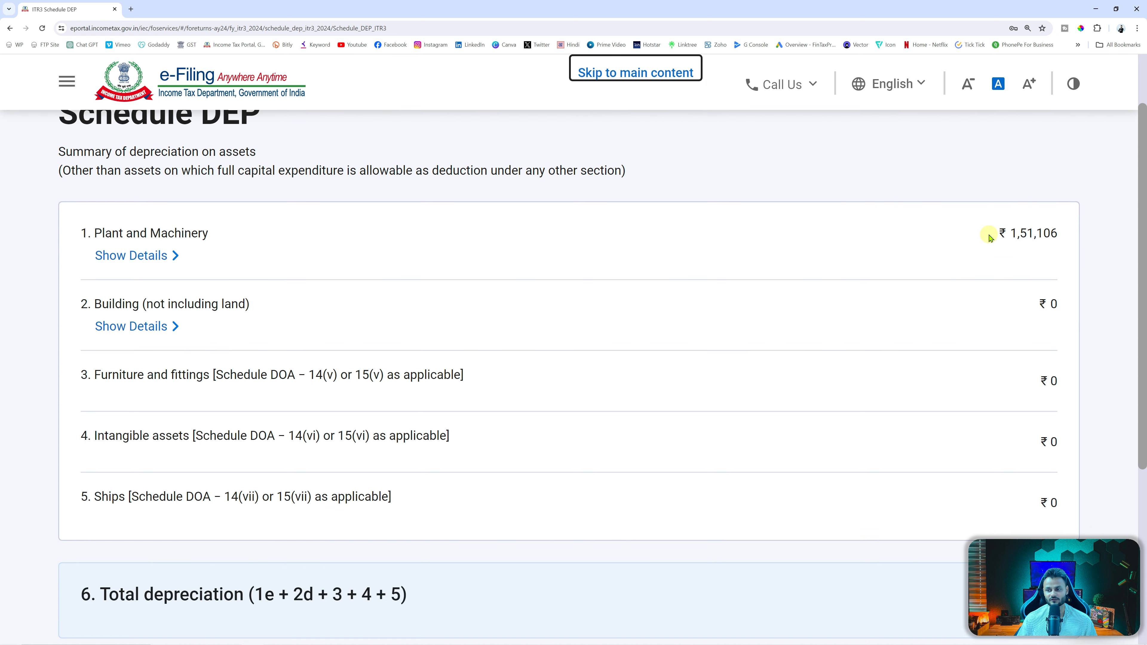
{"action": "left_click_drag", "start_coordinate": [990, 239], "coordinate": [1058, 236]}
{"action": "key", "text": "alt+Tab"}
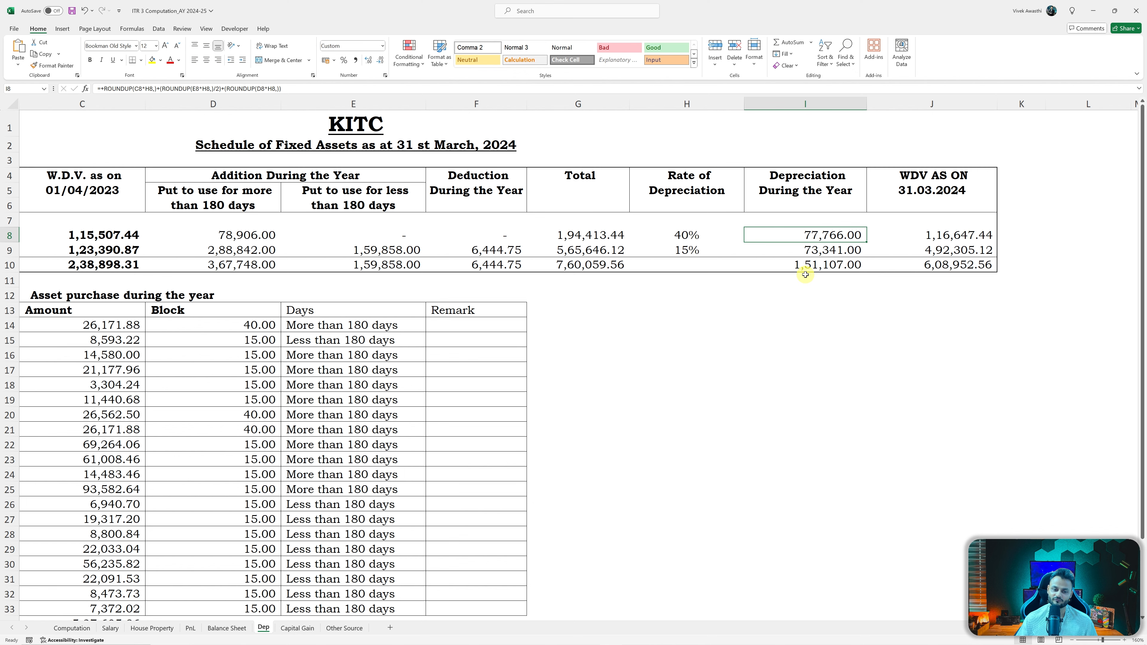
{"action": "key", "text": "alt+Tab"}
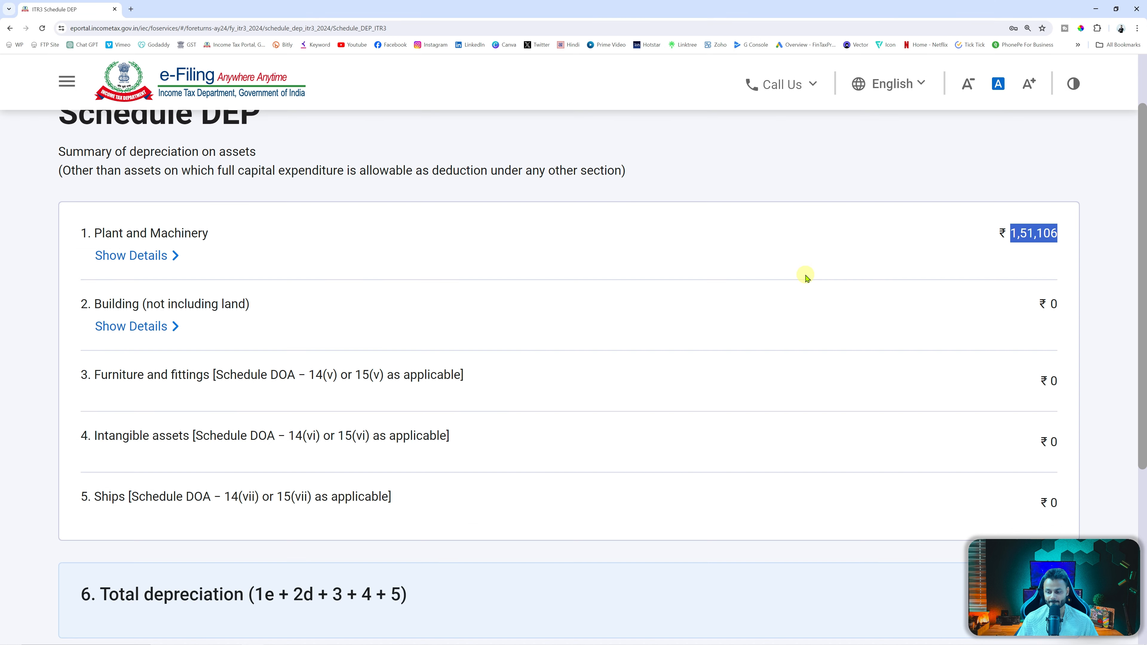
Confirm Schedule DEP and Schedule DCG, the deemed capital gains on sale of depreciable assets.
{"action": "scroll", "coordinate": [807, 276], "scroll_direction": "down", "scroll_amount": 5}
{"action": "left_click", "coordinate": [1030, 464]}
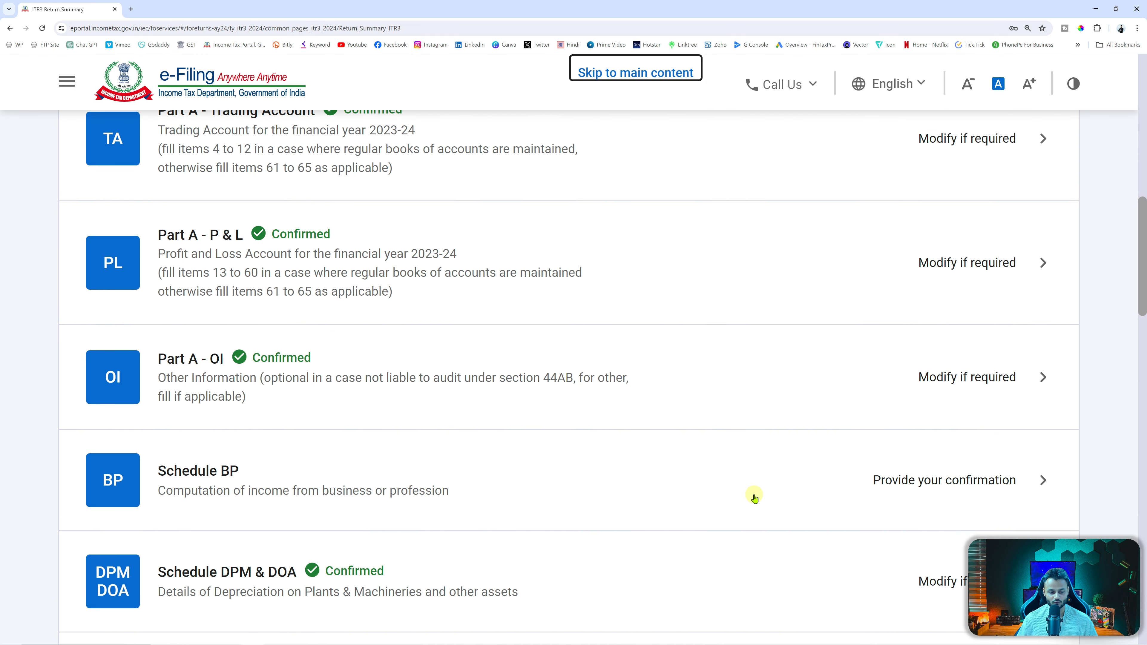
{"action": "scroll", "coordinate": [755, 497], "scroll_direction": "down", "scroll_amount": 7}
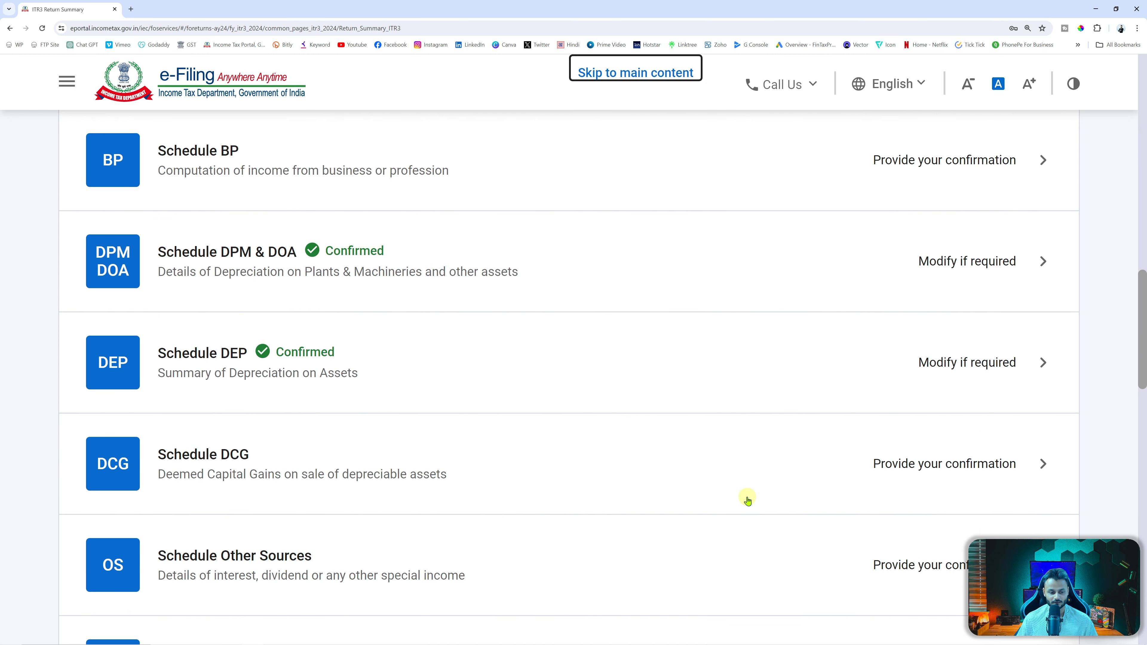
{"action": "left_click", "coordinate": [528, 476]}
{"action": "scroll", "coordinate": [894, 452], "scroll_direction": "down", "scroll_amount": 6}
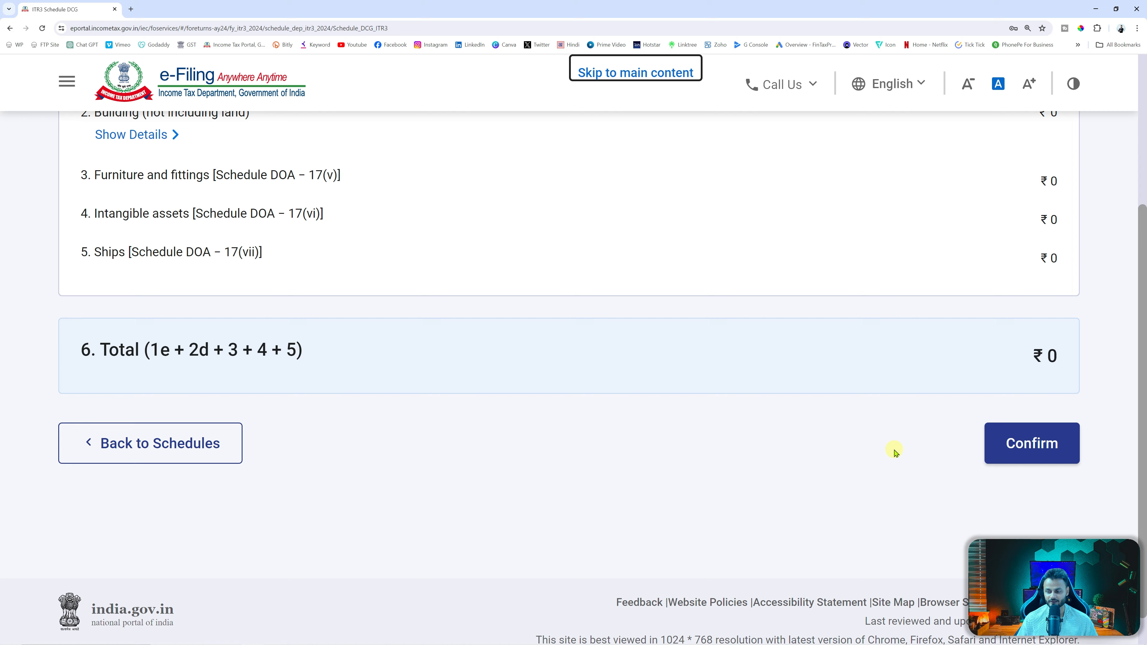
{"action": "left_click", "coordinate": [1023, 444]}
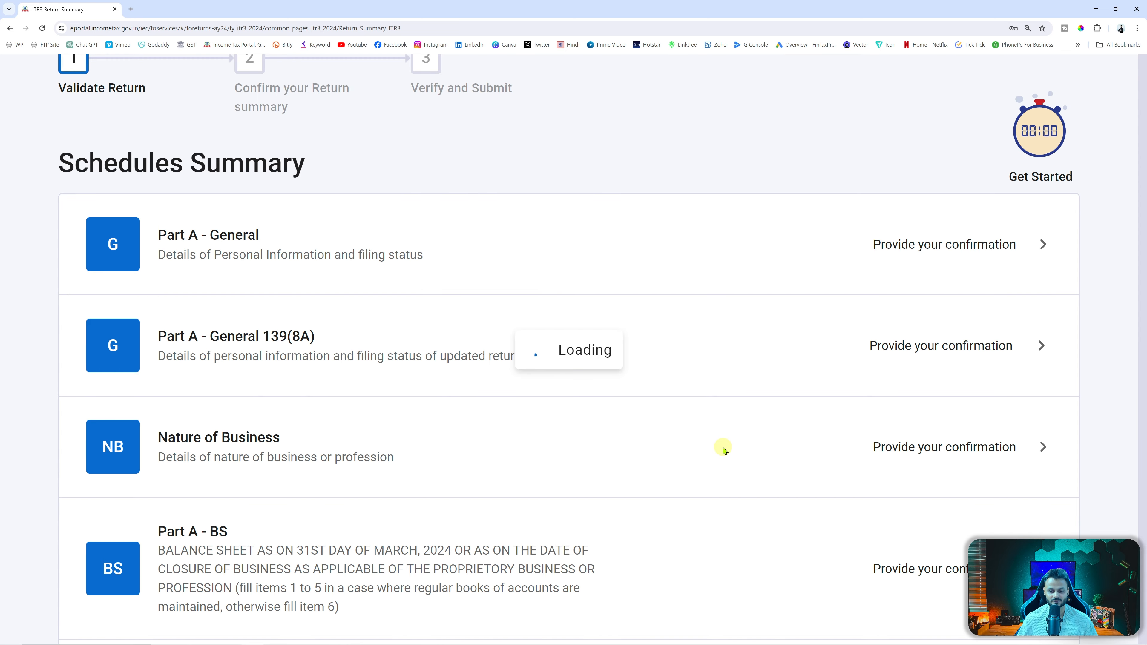
Open Schedule BP from the Schedules Summary and start editing section A, business or profession other than speculative and specified business.
{"action": "scroll", "coordinate": [723, 450], "scroll_direction": "down", "scroll_amount": 10}
{"action": "scroll", "coordinate": [723, 450], "scroll_direction": "down", "scroll_amount": 15}
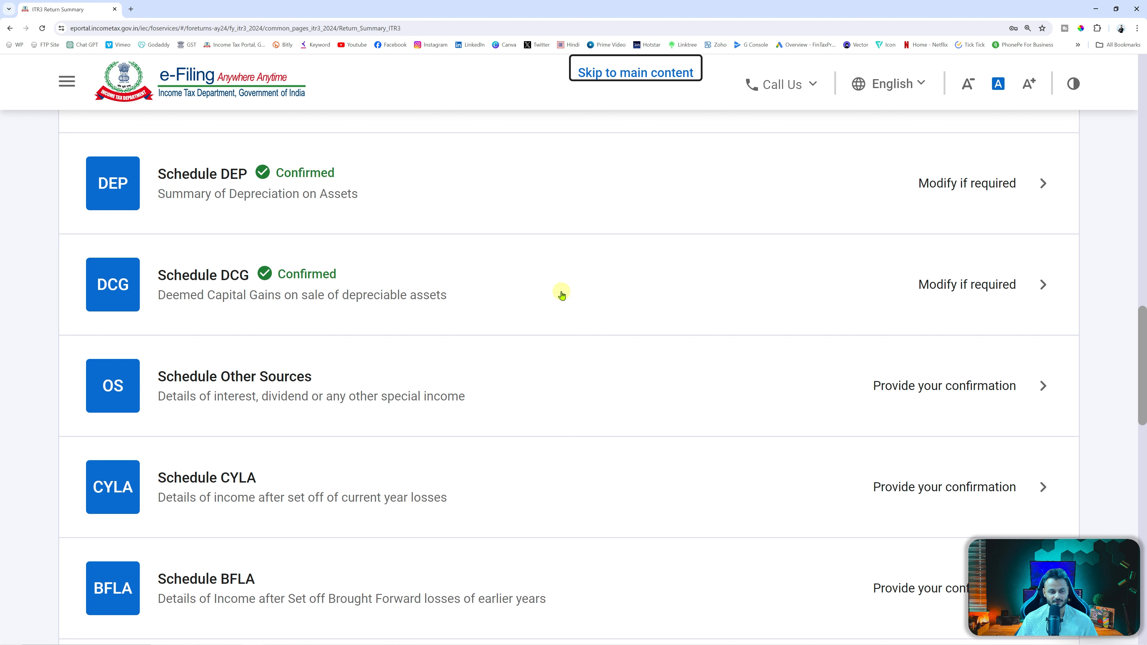
{"action": "scroll", "coordinate": [562, 293], "scroll_direction": "up", "scroll_amount": 2}
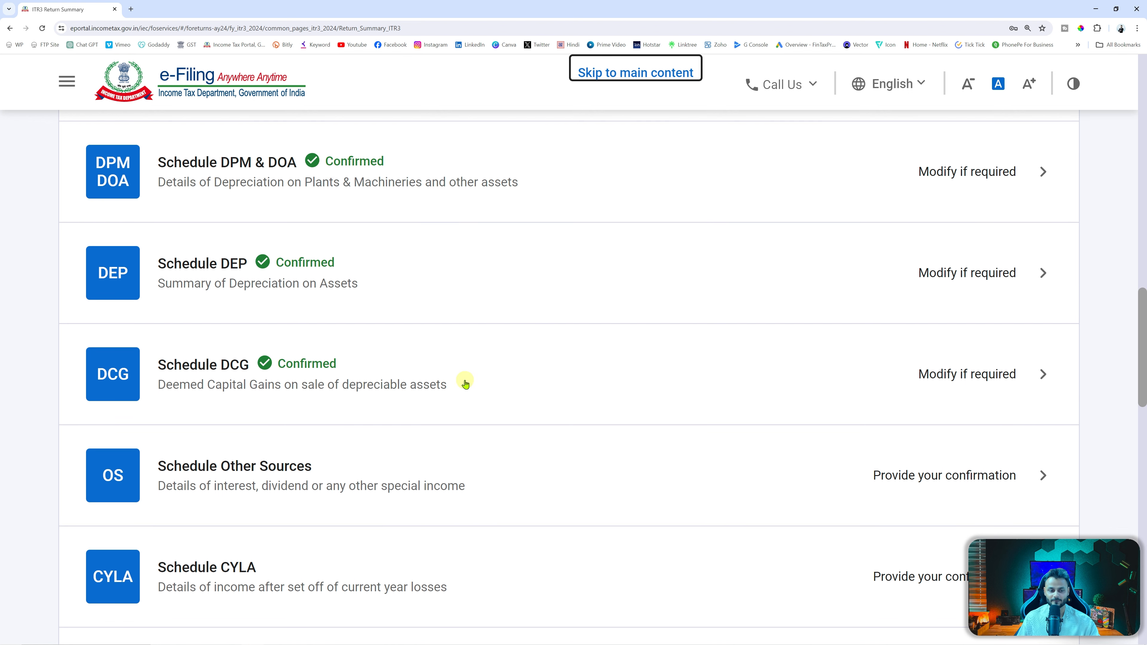
{"action": "scroll", "coordinate": [461, 384], "scroll_direction": "up", "scroll_amount": 6}
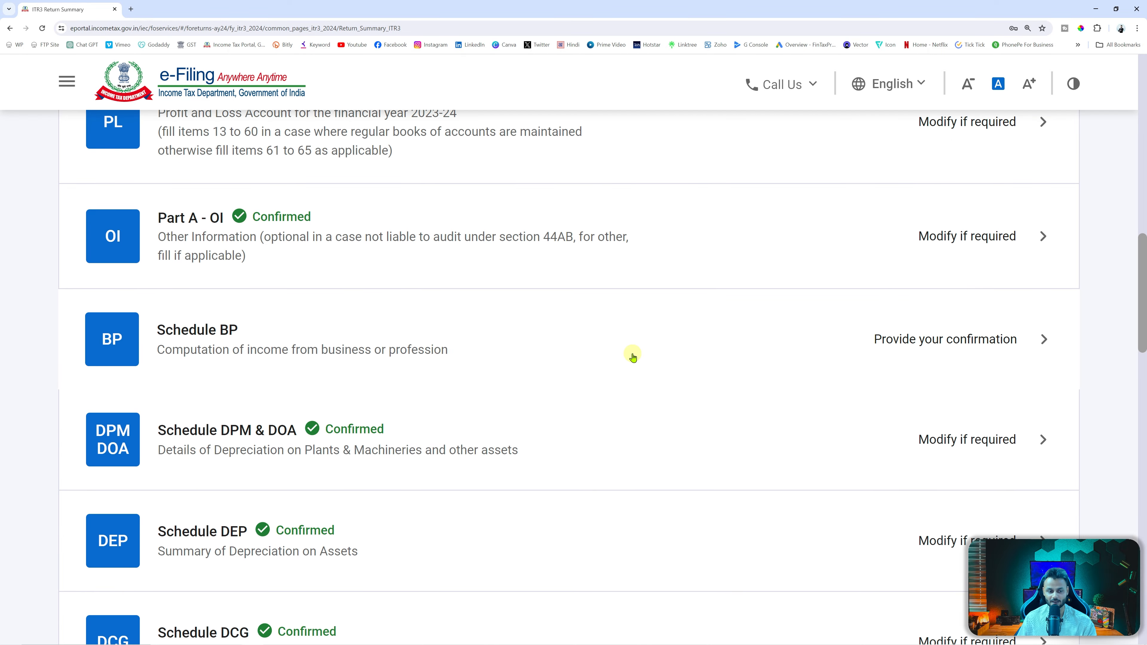
{"action": "left_click", "coordinate": [630, 356]}
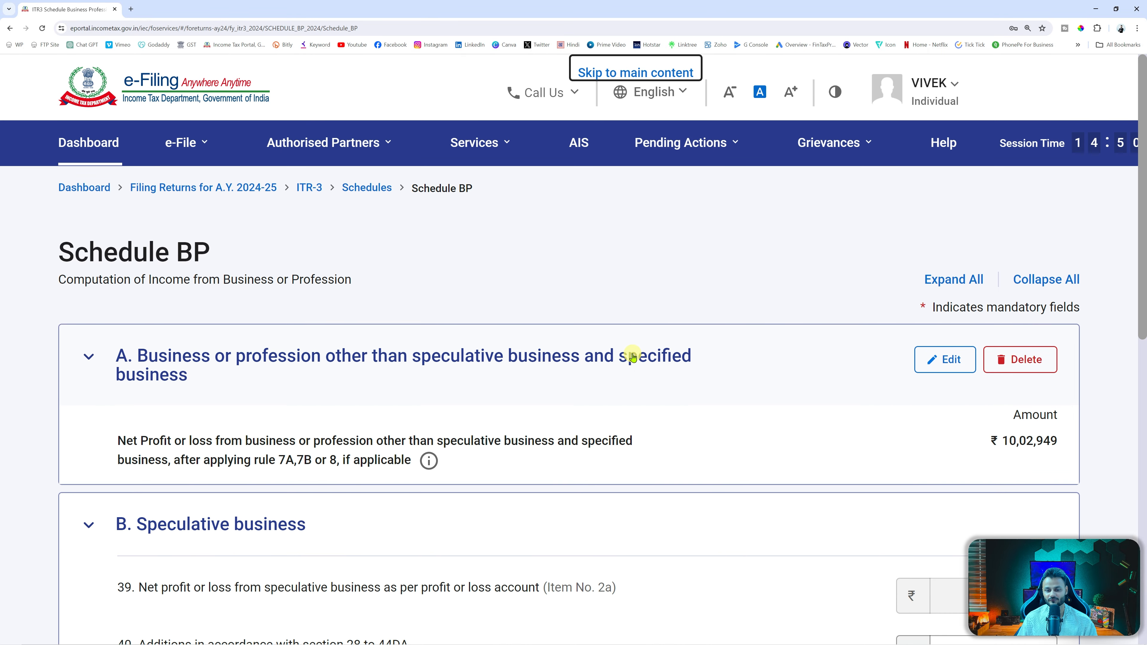
{"action": "left_click", "coordinate": [955, 359]}
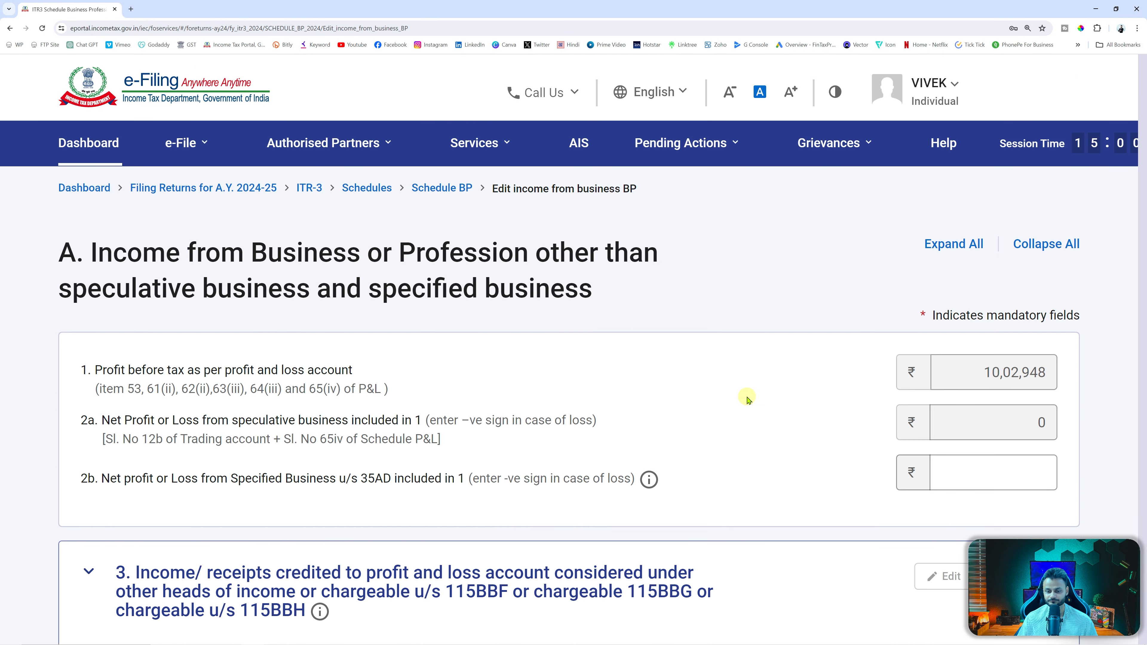
Compare the depreciation debited to profit and loss in item 11 with the total depreciation allowable under the Income-tax Act in item 12.
{"action": "scroll", "coordinate": [747, 398], "scroll_direction": "down", "scroll_amount": 15}
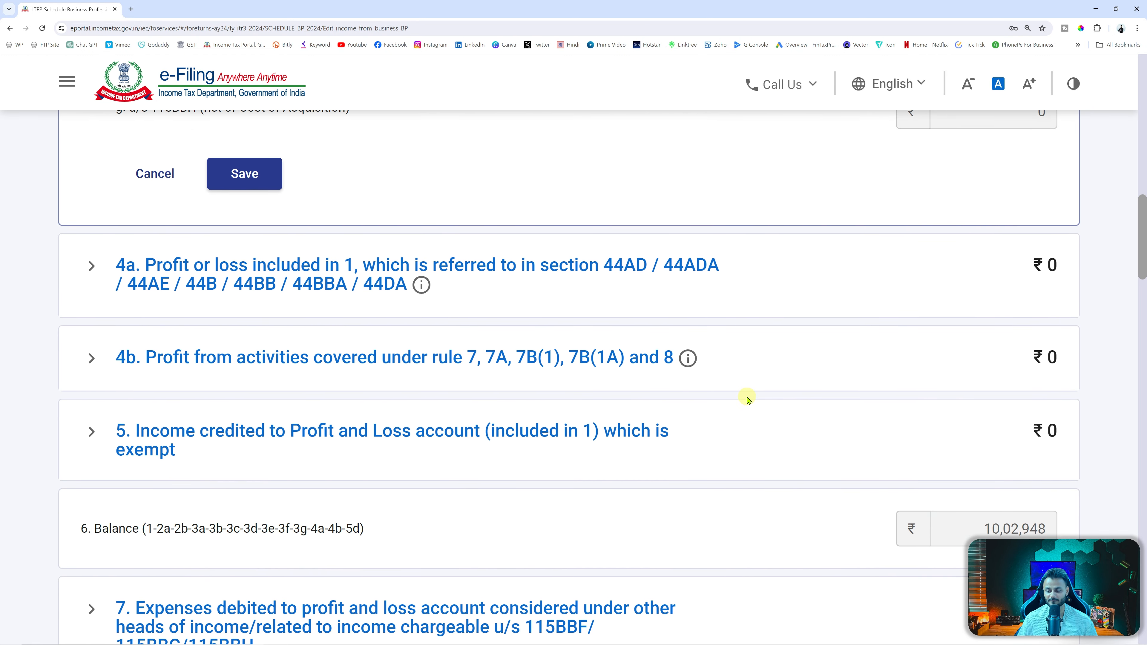
{"action": "scroll", "coordinate": [747, 398], "scroll_direction": "down", "scroll_amount": 6}
{"action": "scroll", "coordinate": [747, 398], "scroll_direction": "down", "scroll_amount": 8}
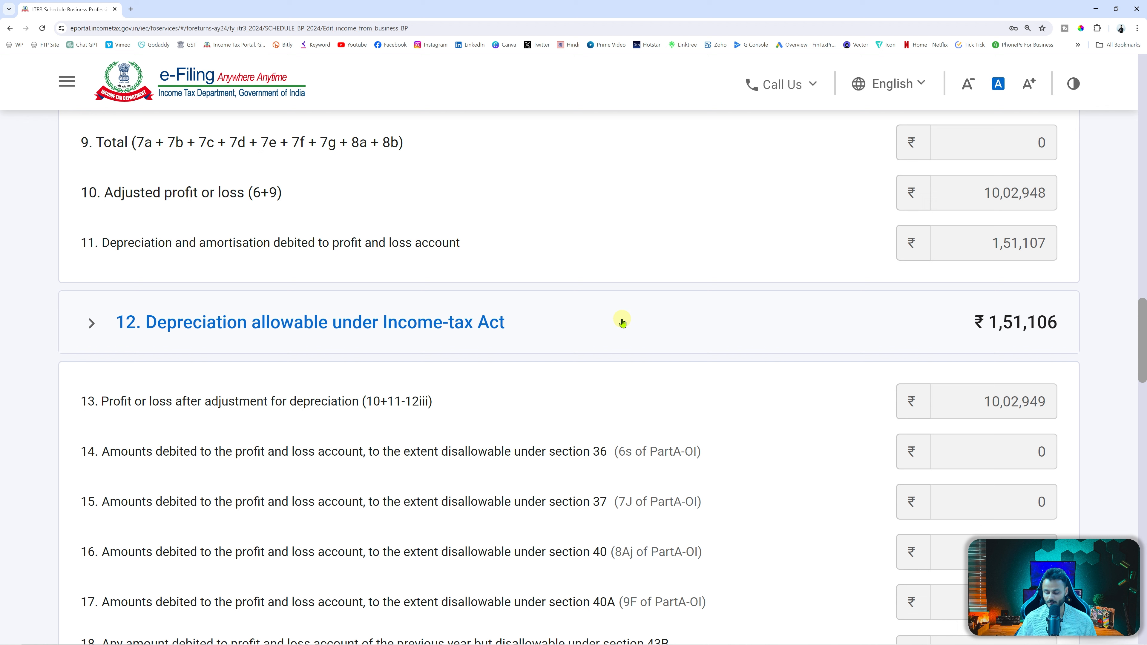
{"action": "left_click_drag", "start_coordinate": [60, 221], "coordinate": [1074, 265]}
{"action": "mouse_move", "coordinate": [1068, 236]}
{"action": "left_mouse_down"}
{"action": "mouse_move", "coordinate": [1039, 222]}
{"action": "mouse_move", "coordinate": [1093, 226]}
{"action": "mouse_move", "coordinate": [921, 238]}
{"action": "left_mouse_up"}
{"action": "key", "text": "Escape"}
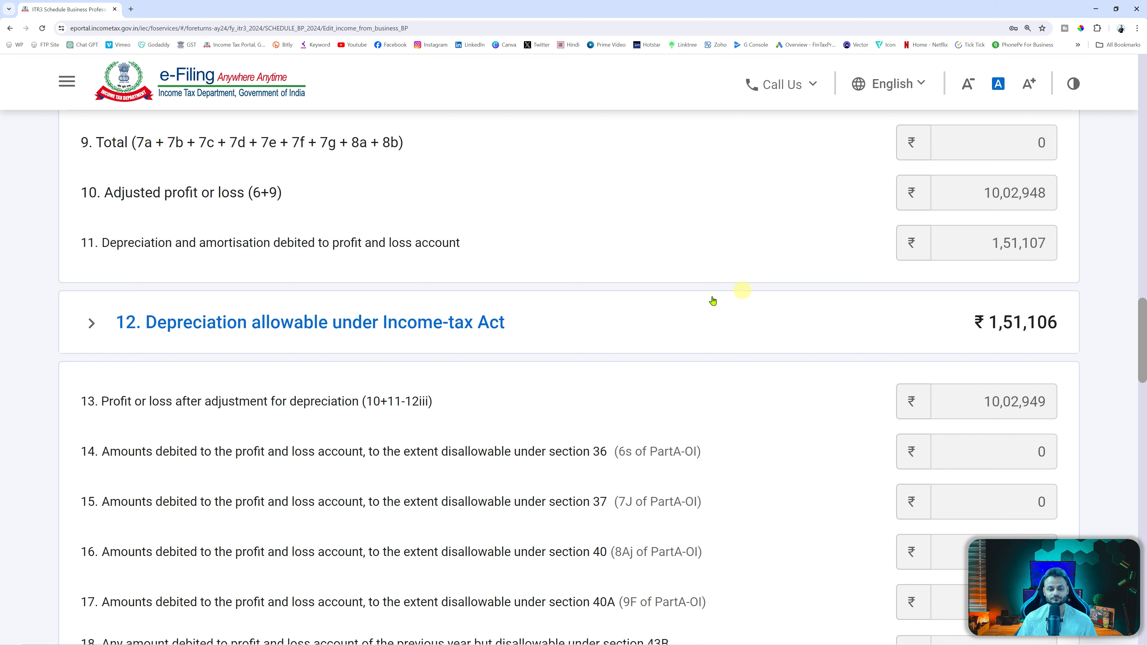
{"action": "left_click", "coordinate": [92, 333]}
{"action": "scroll", "coordinate": [497, 398], "scroll_direction": "down", "scroll_amount": 1}
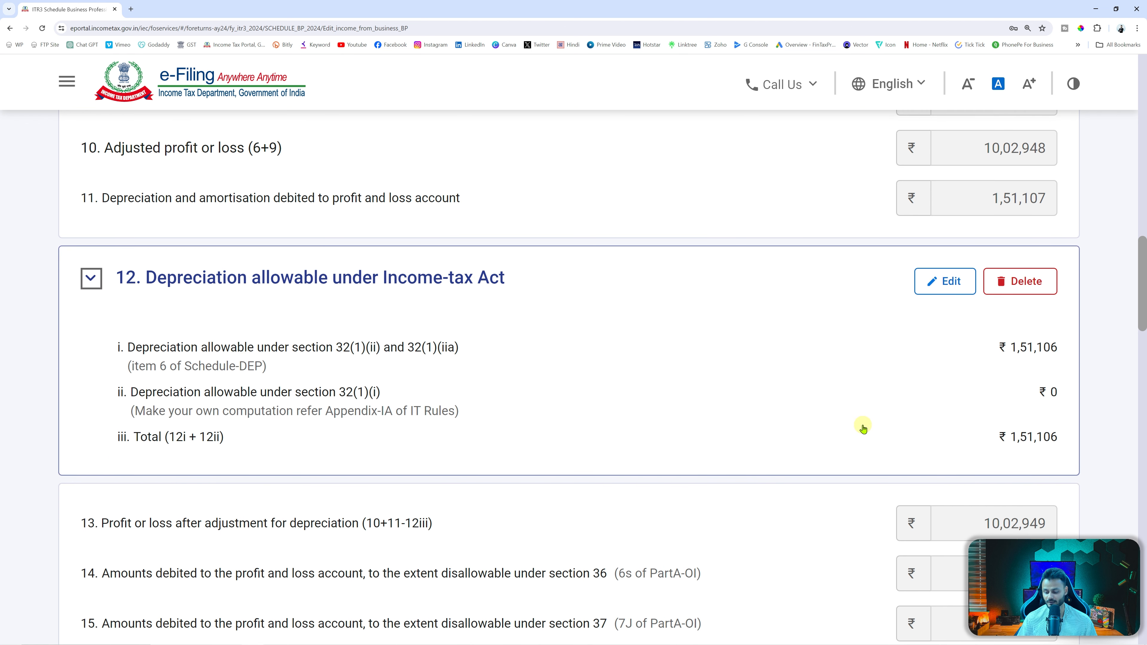
{"action": "left_click_drag", "start_coordinate": [975, 417], "coordinate": [1087, 456]}
{"action": "left_click_drag", "start_coordinate": [965, 176], "coordinate": [1058, 218]}
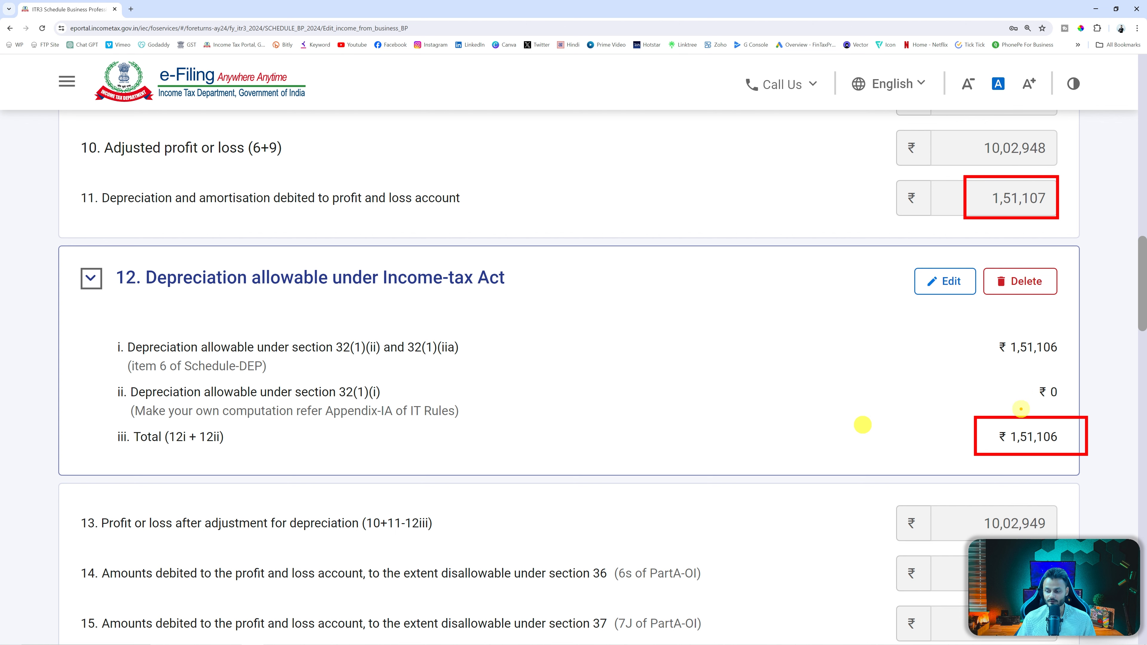
Check item 13, profit after adjustment for depreciation, against the net profit on the Excel PnL sheet.
{"action": "scroll", "coordinate": [794, 377], "scroll_direction": "down", "scroll_amount": 3}
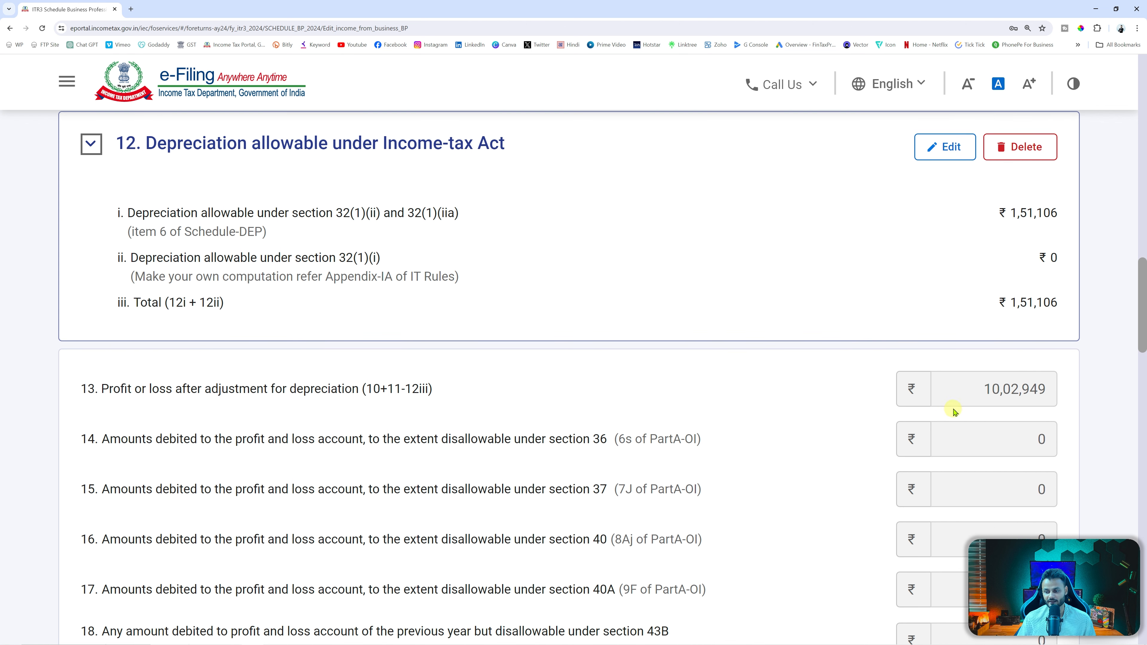
{"action": "key", "text": "alt+Tab"}
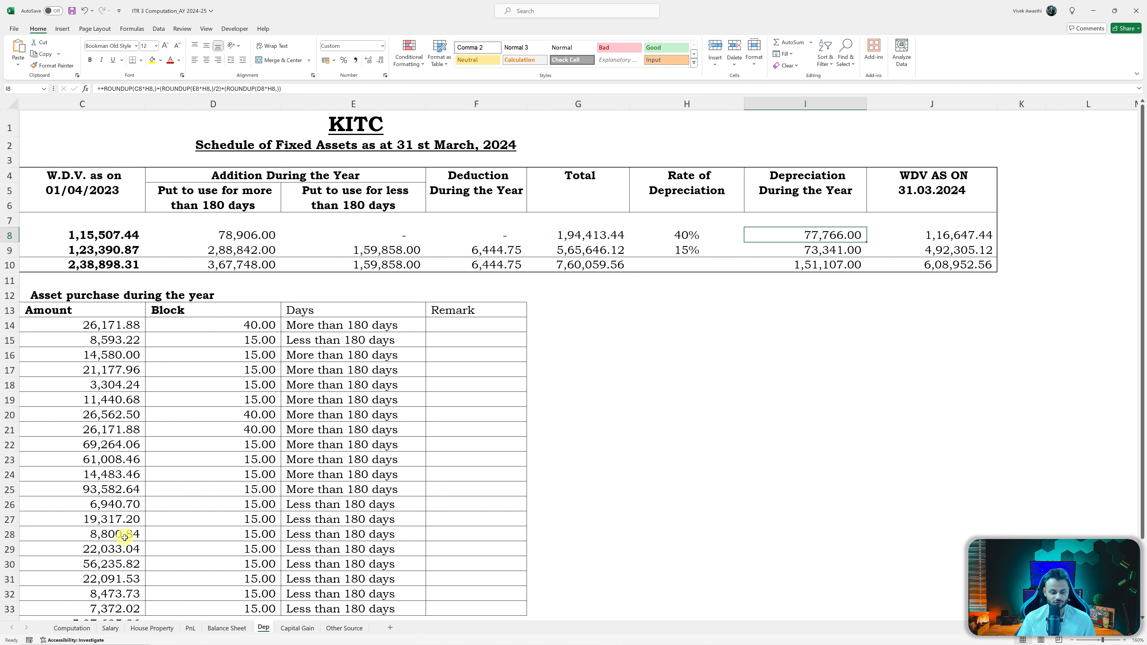
{"action": "left_click", "coordinate": [189, 628]}
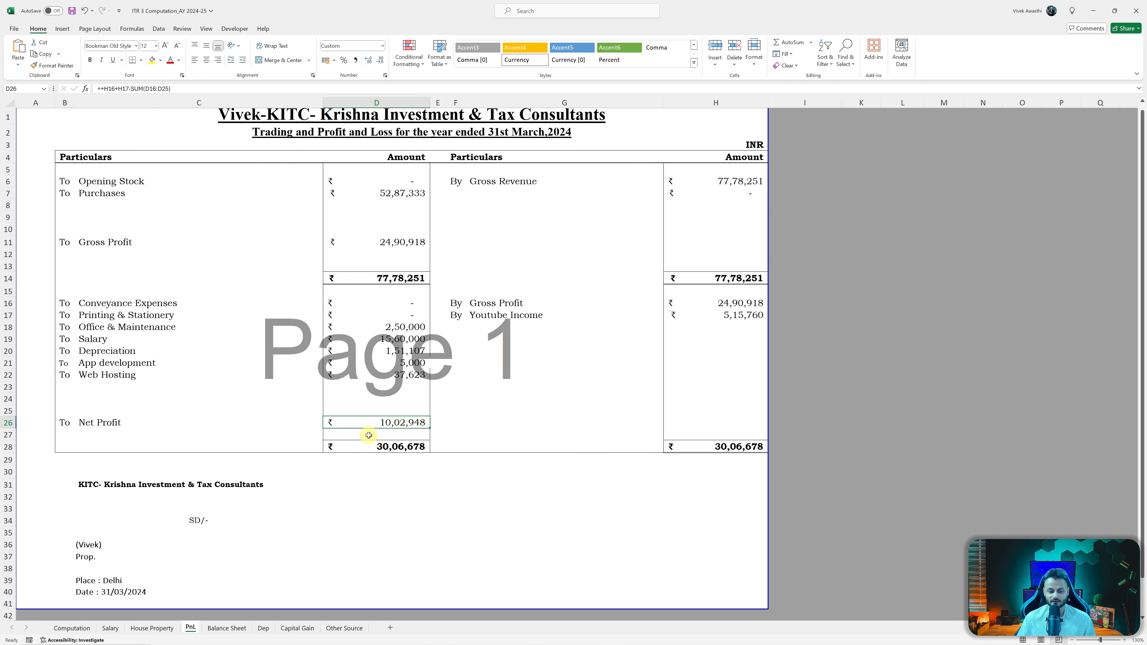
{"action": "key", "text": "alt+Tab"}
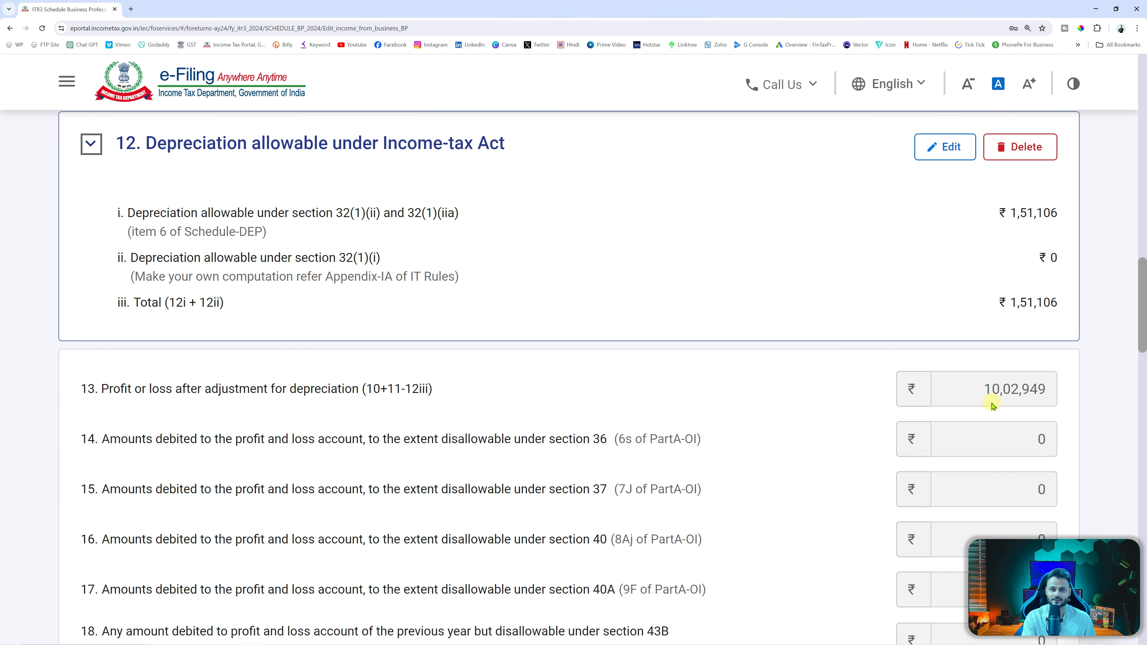
Save the section A details of income from business or profession in Schedule BP.
{"action": "scroll", "coordinate": [863, 416], "scroll_direction": "down", "scroll_amount": 15}
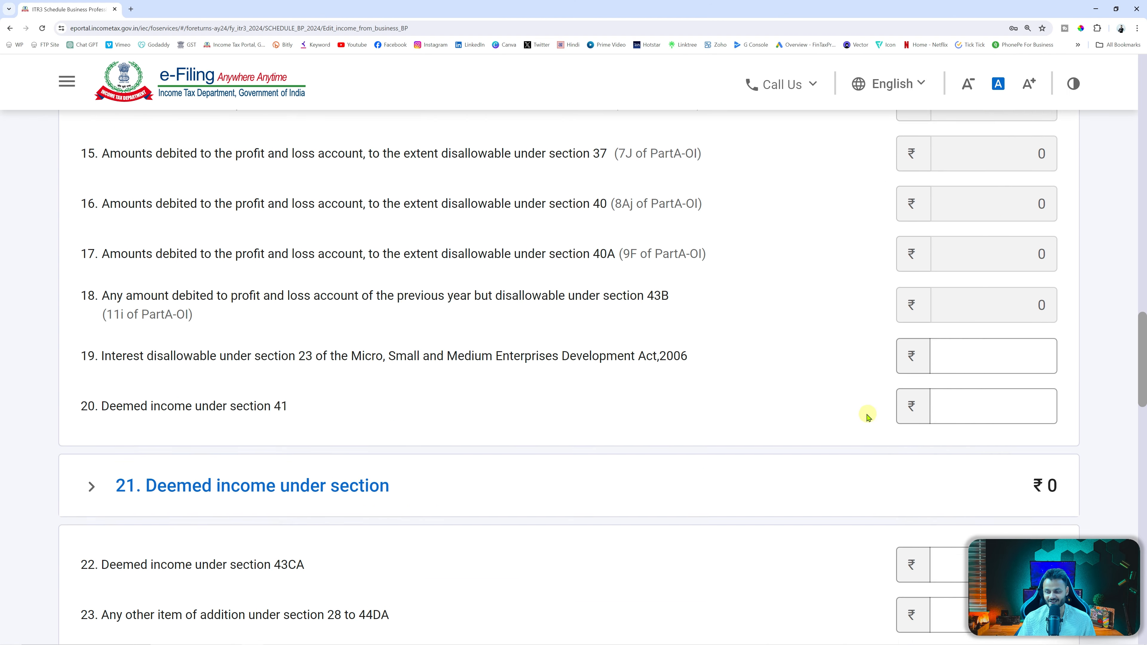
{"action": "scroll", "coordinate": [858, 415], "scroll_direction": "down", "scroll_amount": 10}
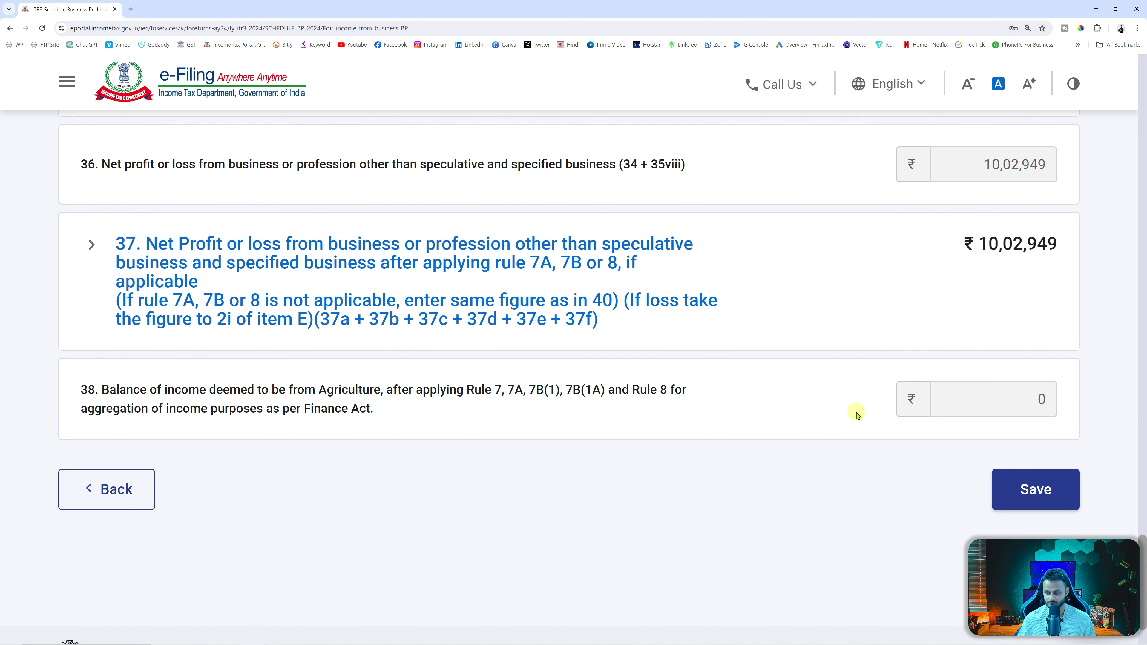
{"action": "left_click", "coordinate": [1036, 404]}
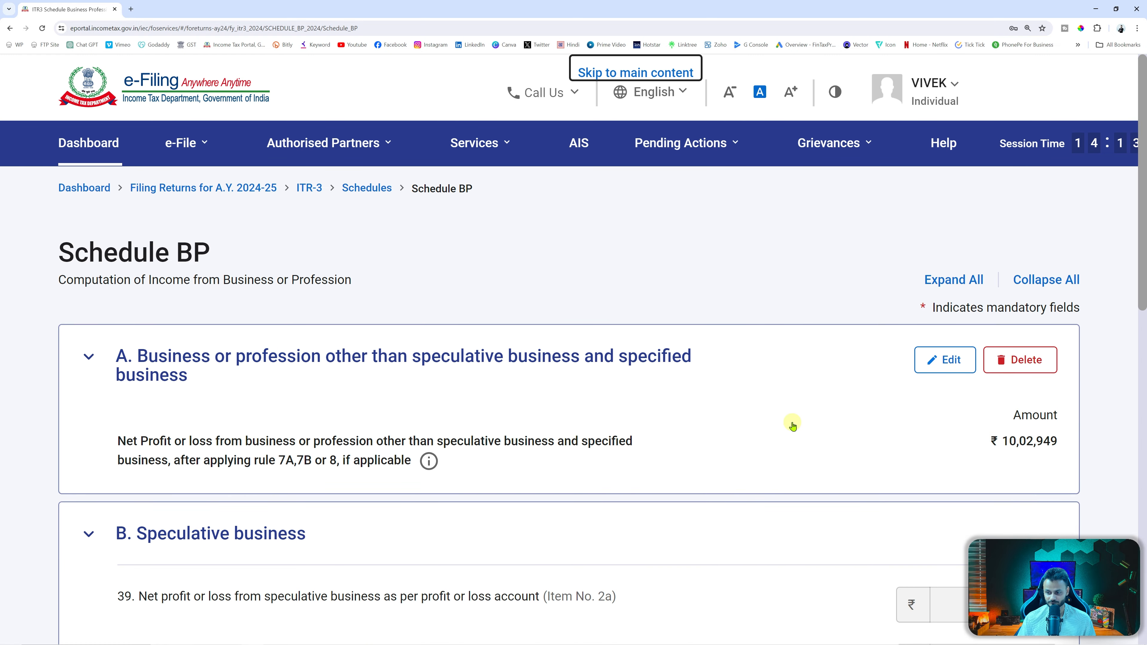
Save section B, Speculative business, without additions or deductions, and confirm Schedule BP.
{"action": "scroll", "coordinate": [702, 416], "scroll_direction": "down", "scroll_amount": 3}
{"action": "scroll", "coordinate": [702, 416], "scroll_direction": "down", "scroll_amount": 3}
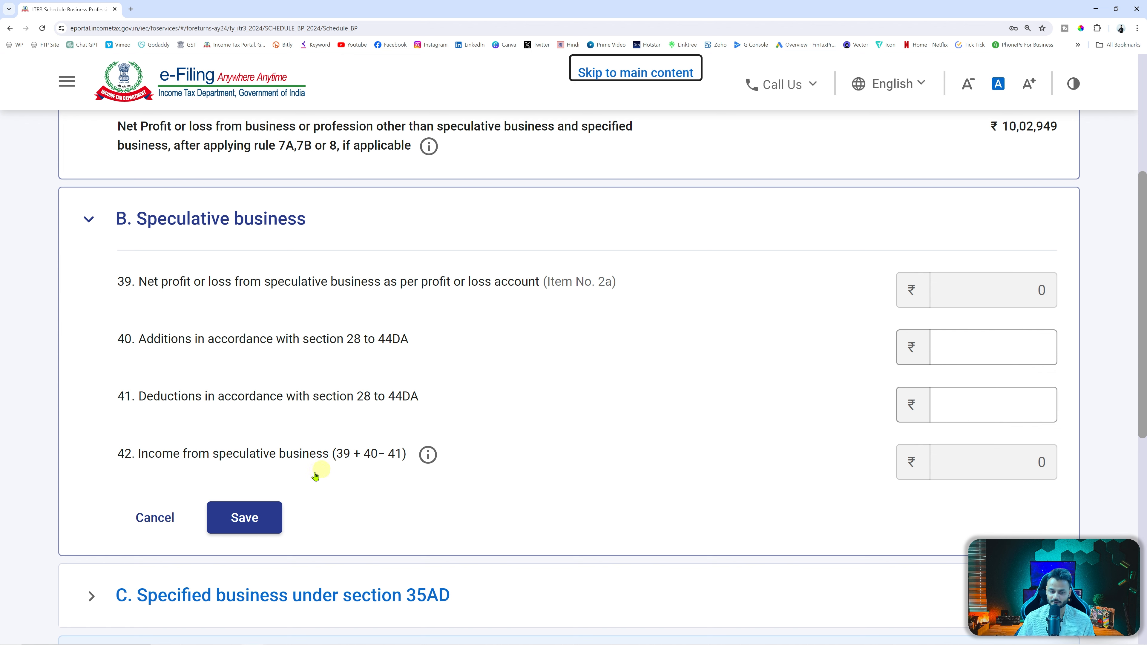
{"action": "left_click", "coordinate": [244, 517]}
{"action": "scroll", "coordinate": [830, 355], "scroll_direction": "down", "scroll_amount": 1}
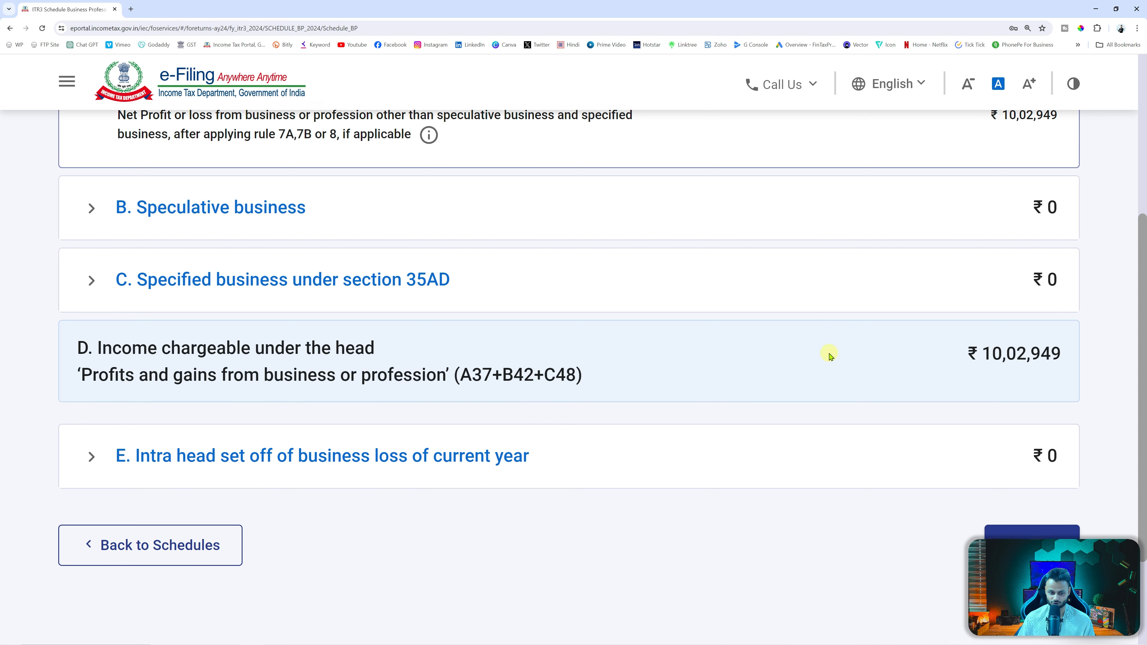
{"action": "left_click", "coordinate": [1039, 520]}
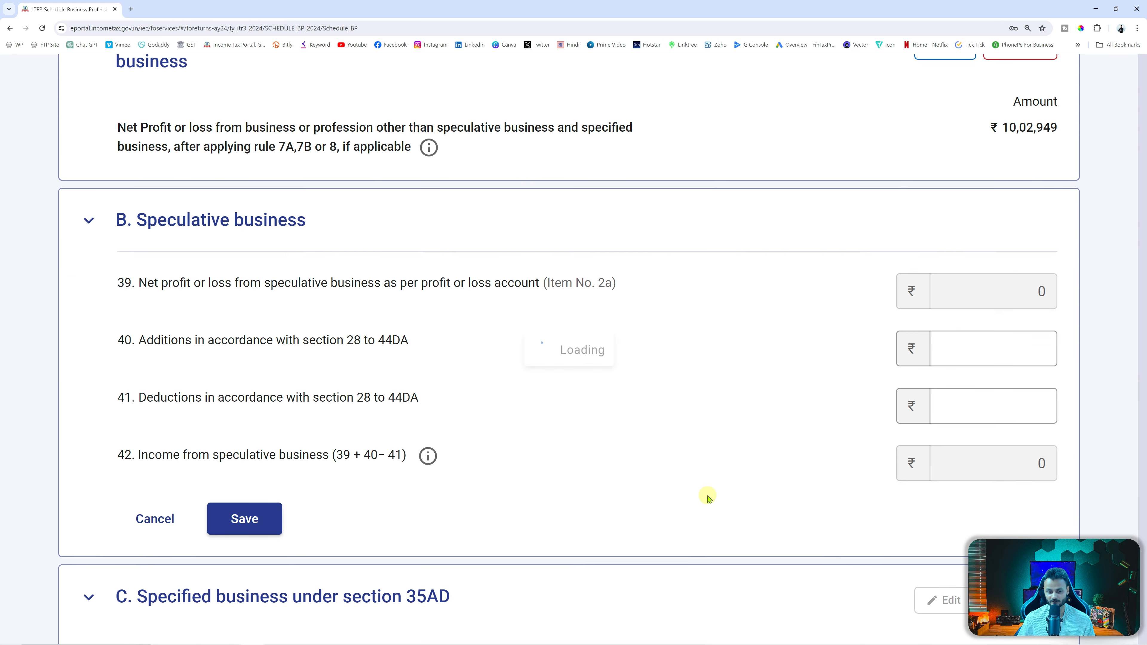
Open Schedule Other Sources from the Schedules Summary and bring up the Other Source sheet in the Excel computation.
{"action": "scroll", "coordinate": [706, 497], "scroll_direction": "down", "scroll_amount": 12}
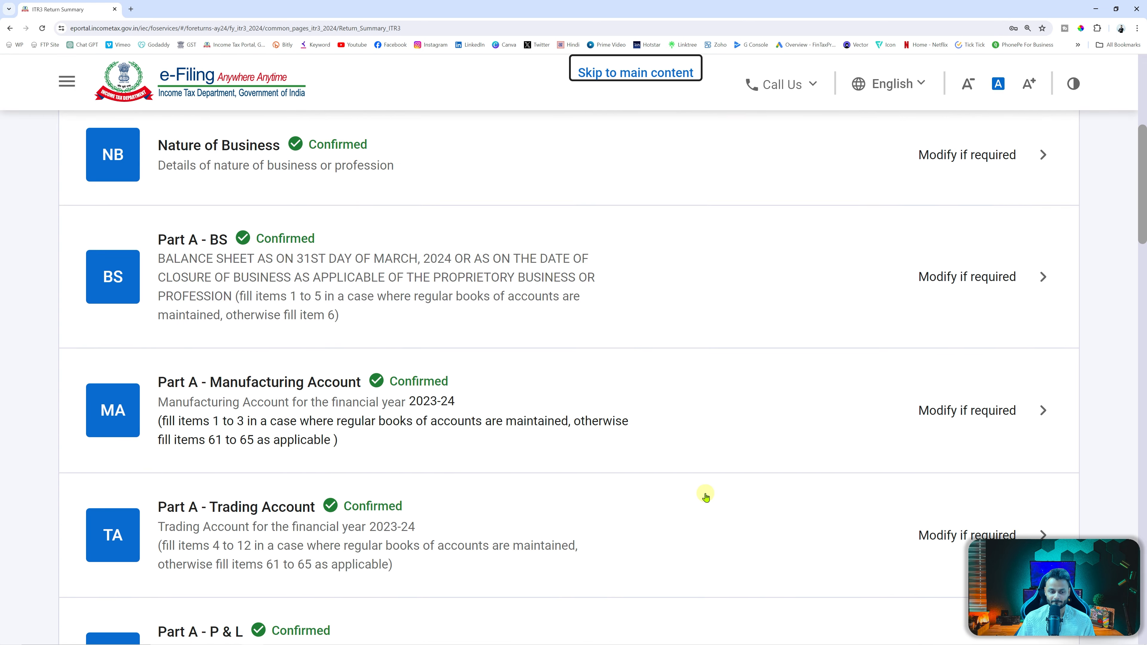
{"action": "scroll", "coordinate": [716, 492], "scroll_direction": "down", "scroll_amount": 7}
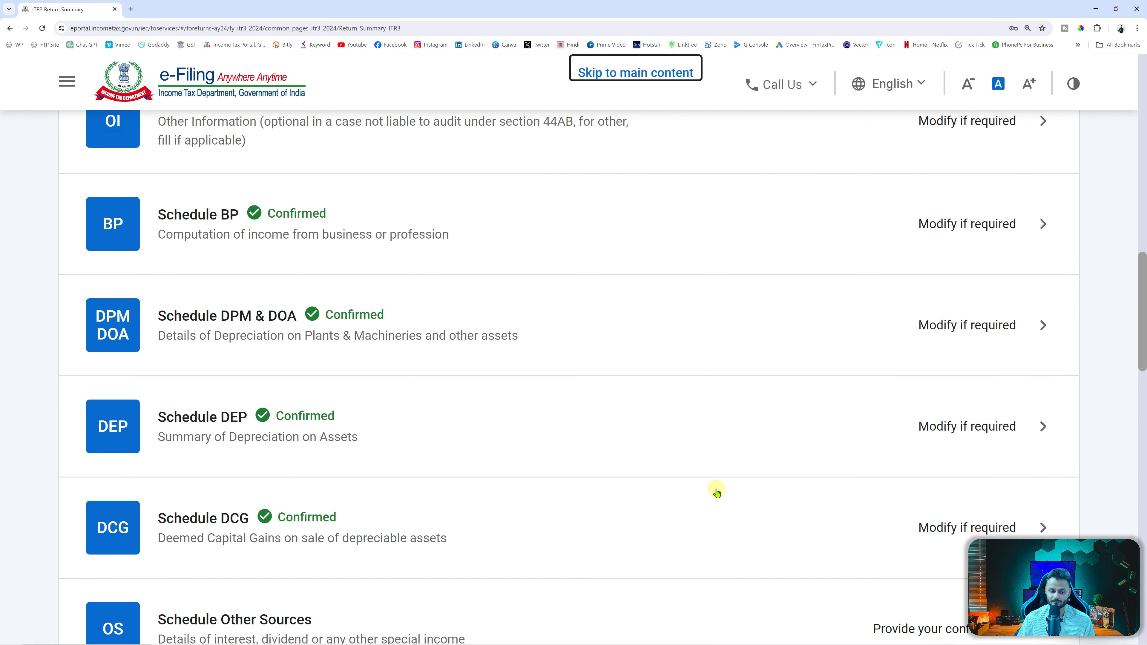
{"action": "left_click", "coordinate": [636, 314]}
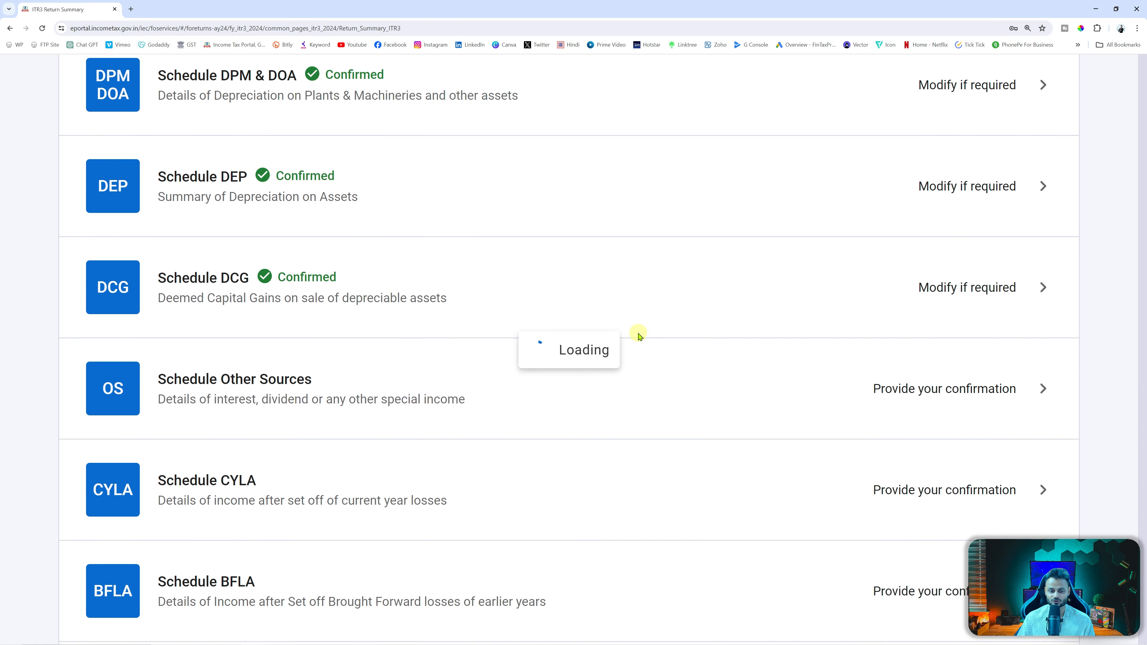
{"action": "key", "text": "alt+Tab"}
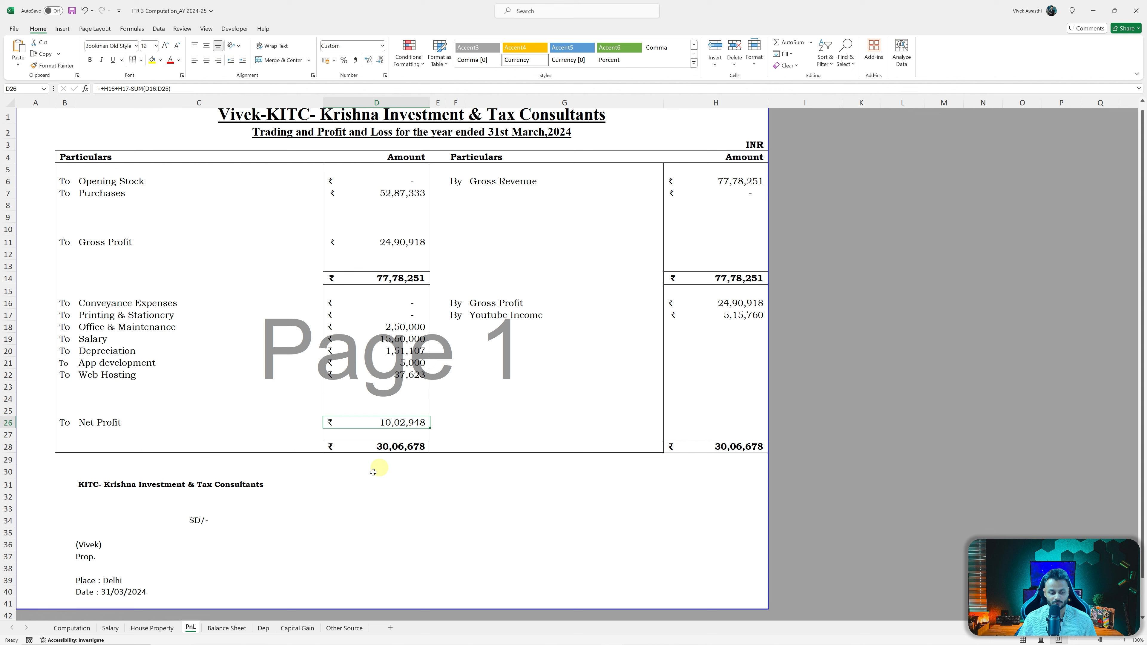
{"action": "left_click", "coordinate": [346, 628]}
{"action": "scroll", "coordinate": [218, 274], "scroll_direction": "up", "scroll_amount": 2}
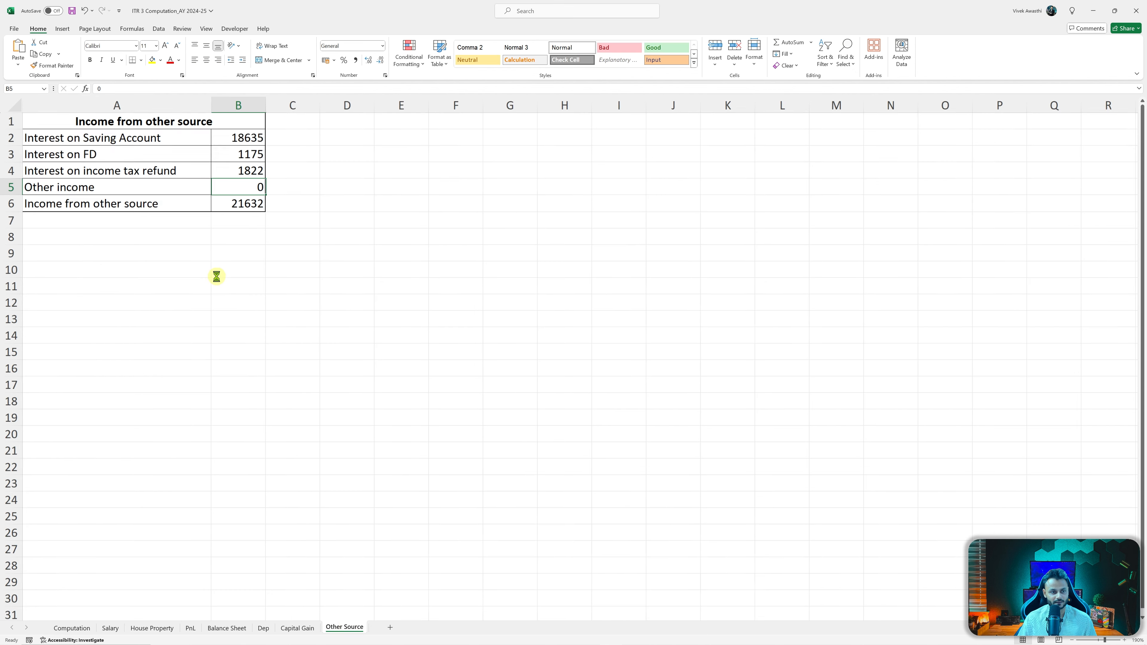
Back in the e-Filing portal, add gross income chargeable at normal applicable rates with nature of income "b. Interest, Gross".
{"action": "key", "text": "alt+Tab"}
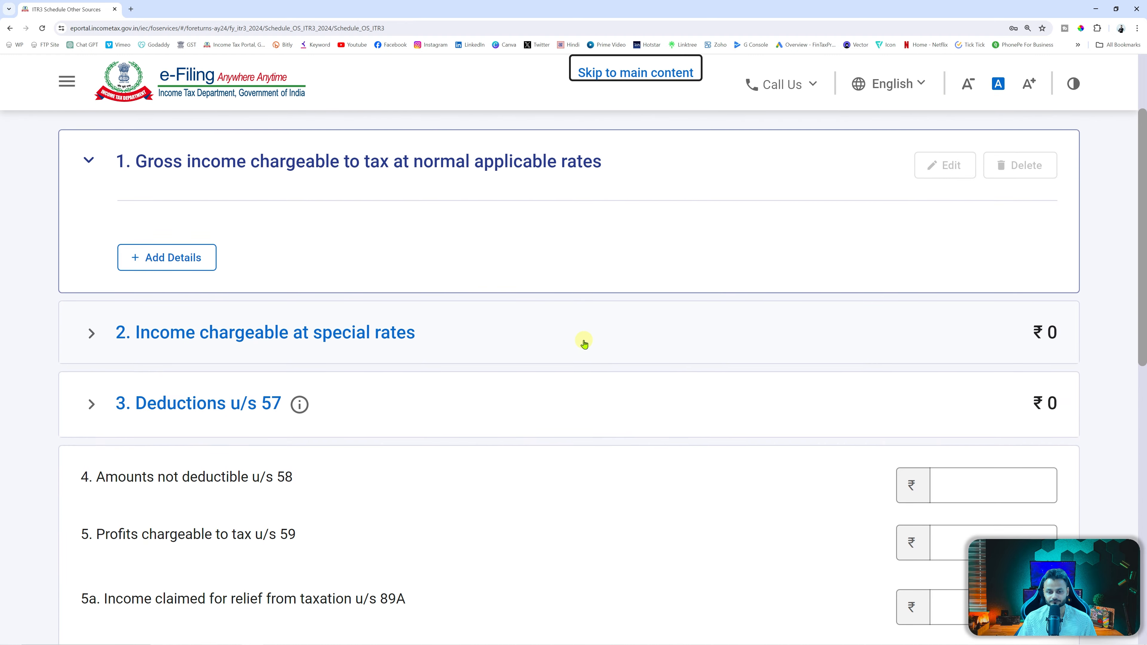
{"action": "left_click", "coordinate": [166, 438]}
{"action": "left_click", "coordinate": [351, 402]}
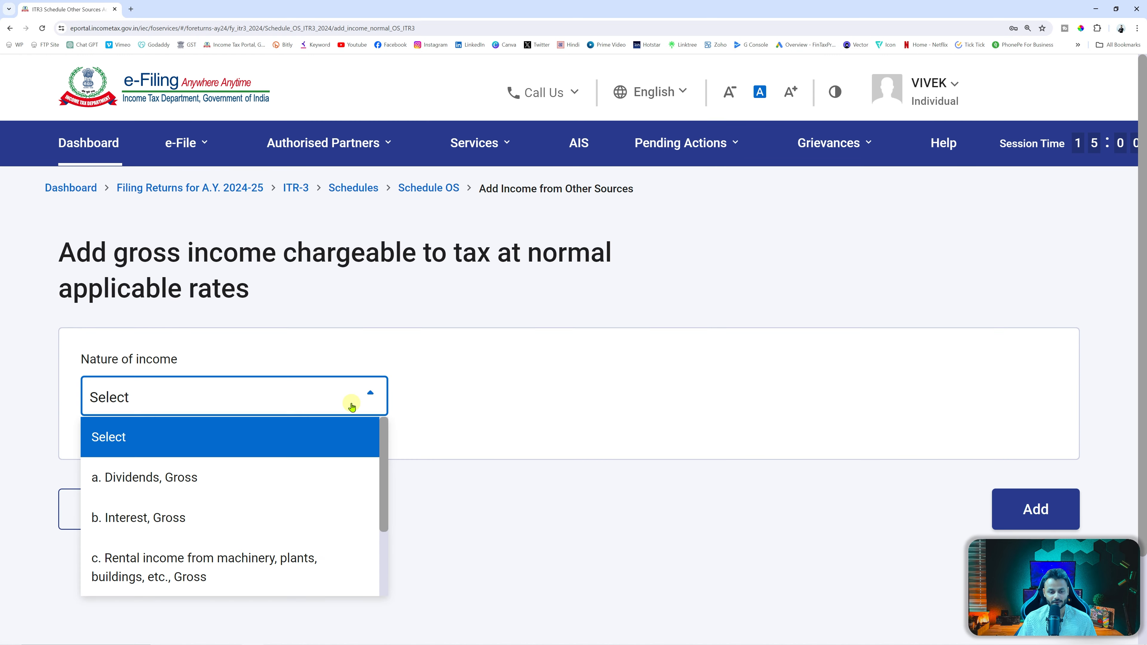
{"action": "left_click", "coordinate": [211, 515]}
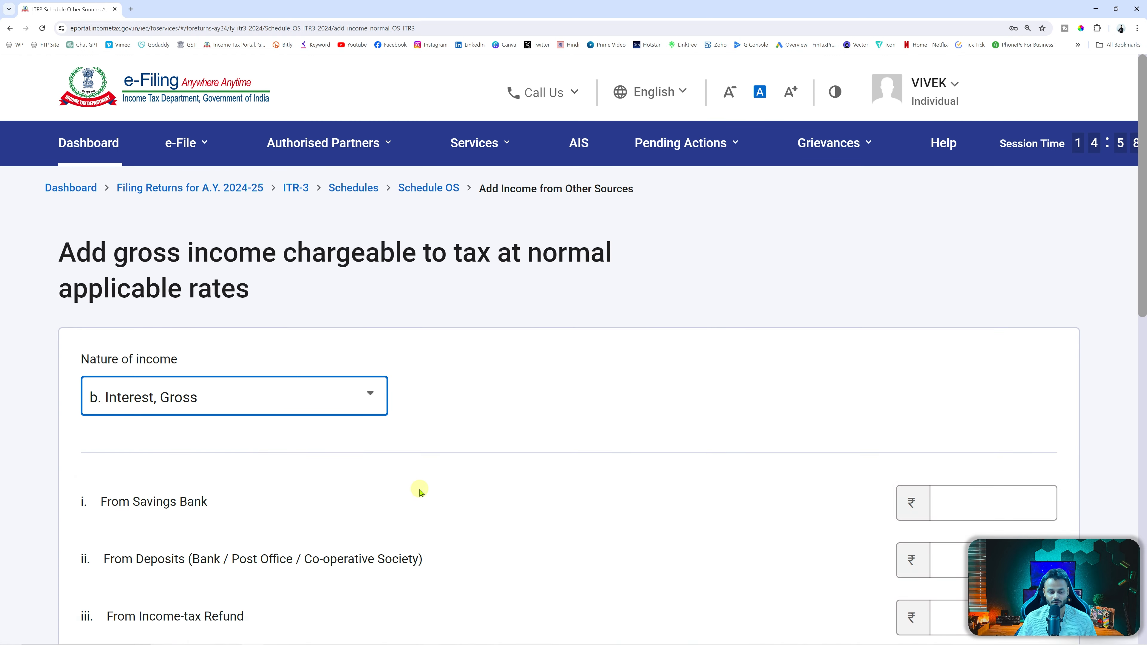
Enter 18635 as the interest from savings bank, taken from the Excel Other Source sheet.
{"action": "key", "text": "alt+Tab"}
{"action": "left_click", "coordinate": [288, 141]}
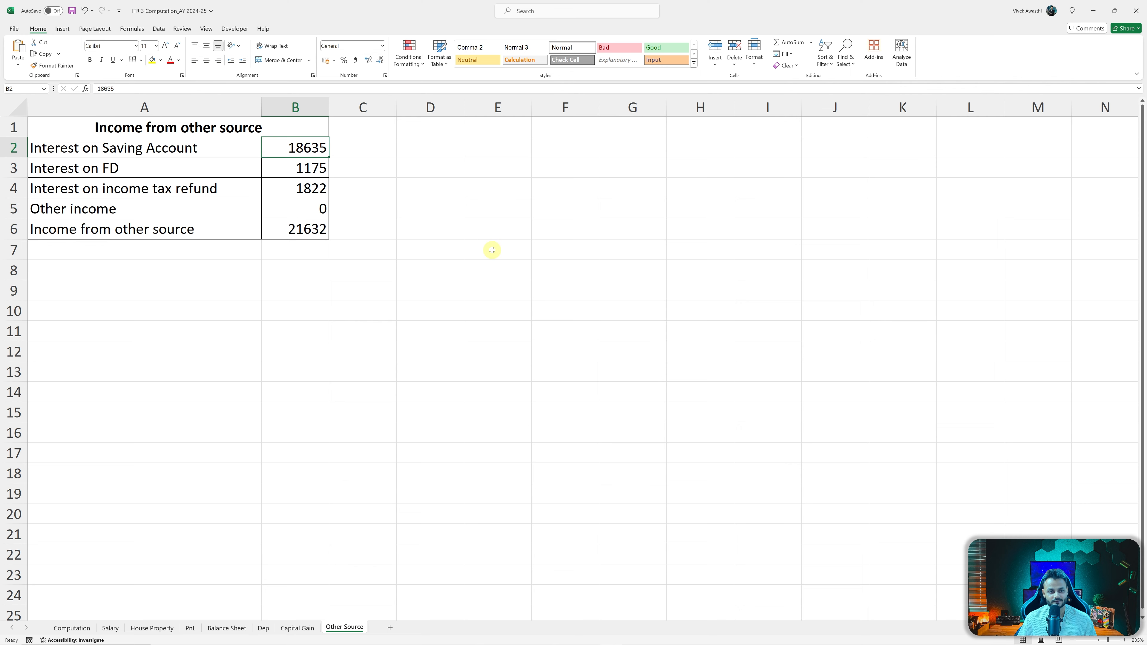
{"action": "key", "text": "alt+Tab"}
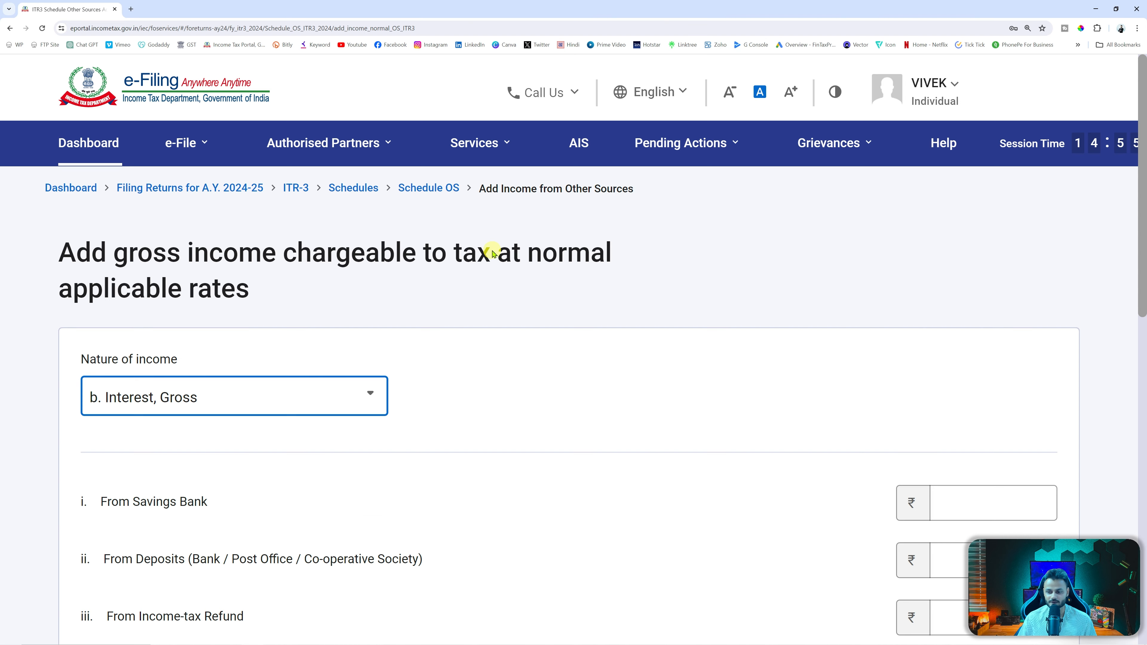
{"action": "left_click", "coordinate": [973, 509]}
{"action": "type", "text": "18,635"}
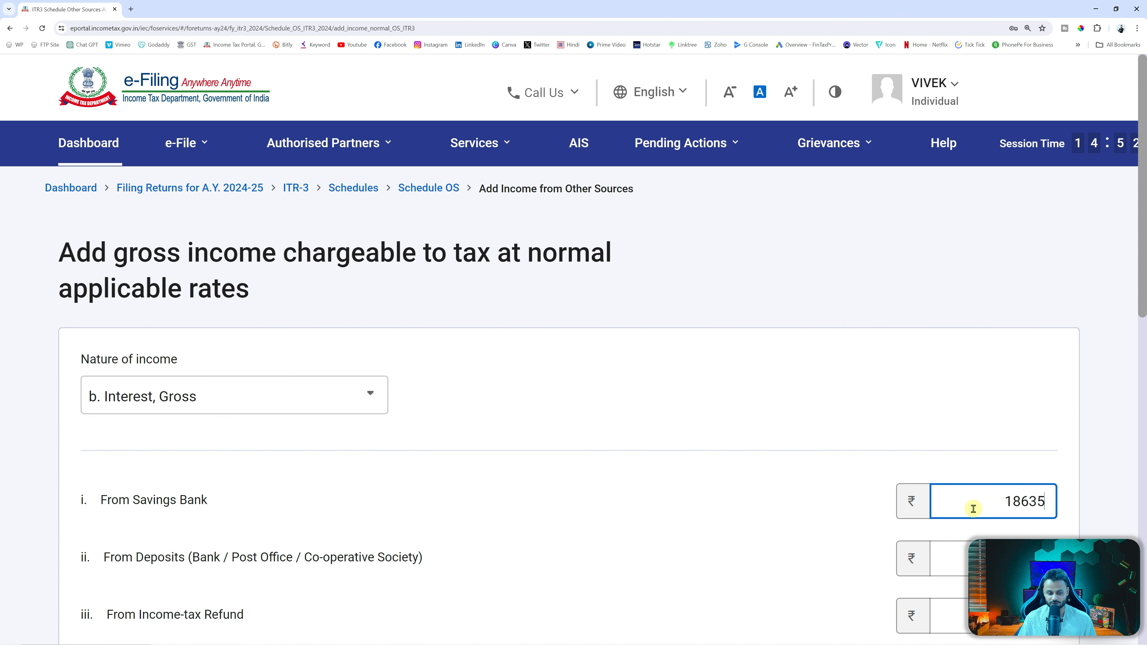
Enter 1175 as the interest from deposits, taken from the FD interest in the Excel Other Source sheet.
{"action": "left_click", "coordinate": [628, 563]}
{"action": "scroll", "coordinate": [632, 565], "scroll_direction": "down", "scroll_amount": 3}
{"action": "key", "text": "alt+Tab"}
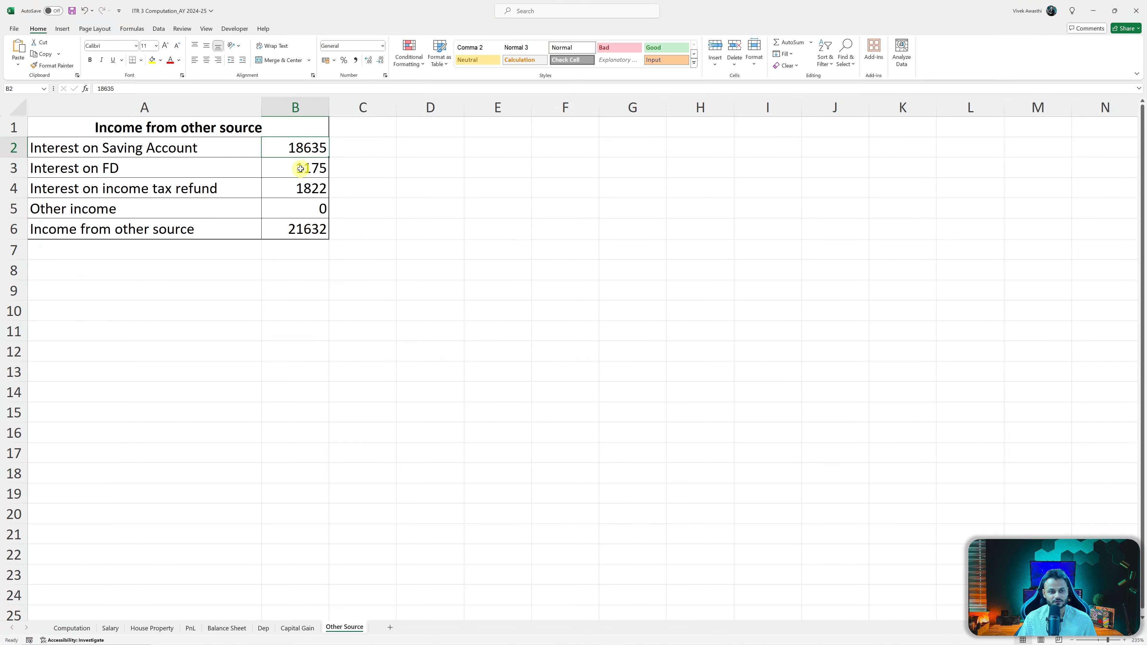
{"action": "key", "text": "alt+Tab"}
{"action": "left_click", "coordinate": [996, 425]}
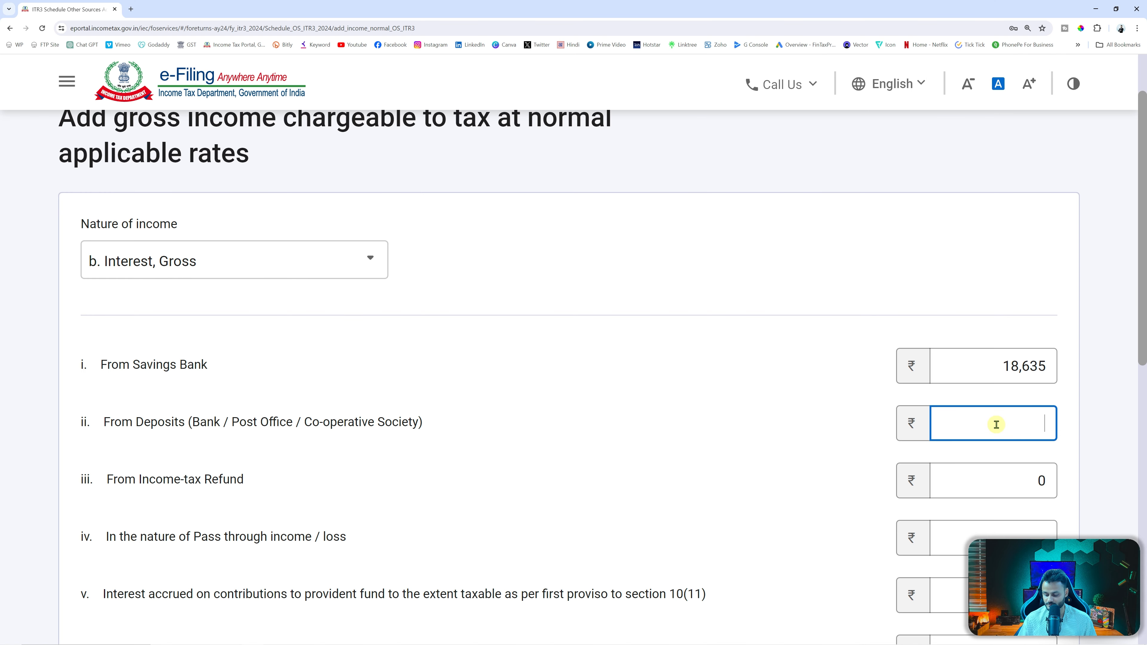
{"action": "type", "text": "1175"}
Enter 1822 as the interest from income-tax refund, taken from the Excel Other Source sheet.
{"action": "key", "text": "alt+Tab"}
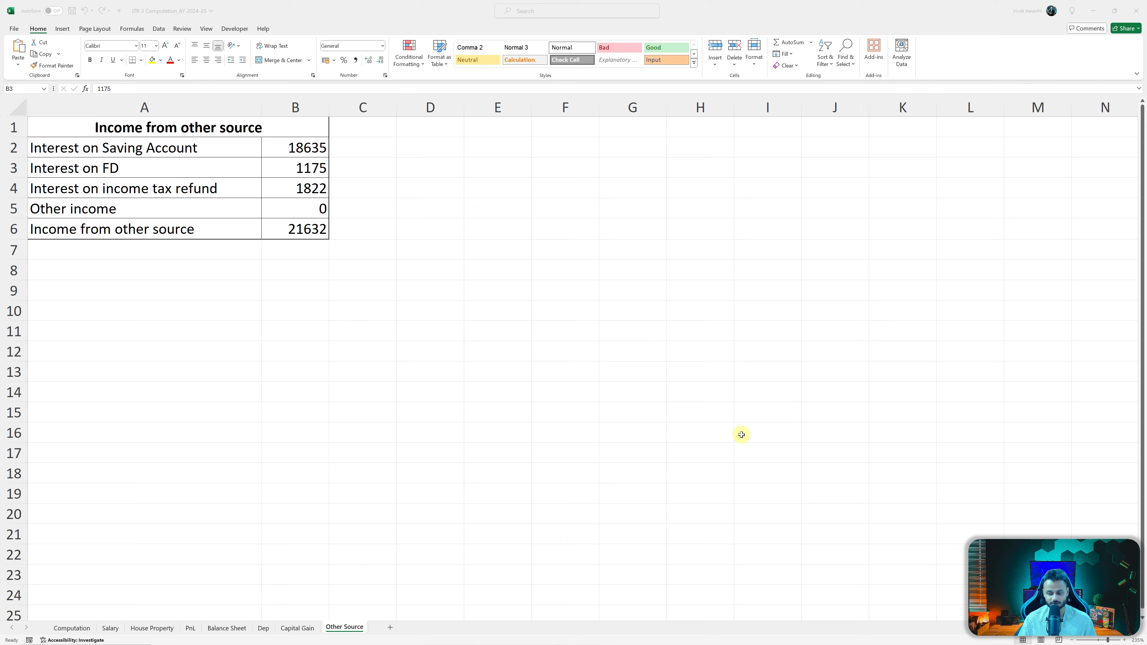
{"action": "left_click", "coordinate": [290, 193]}
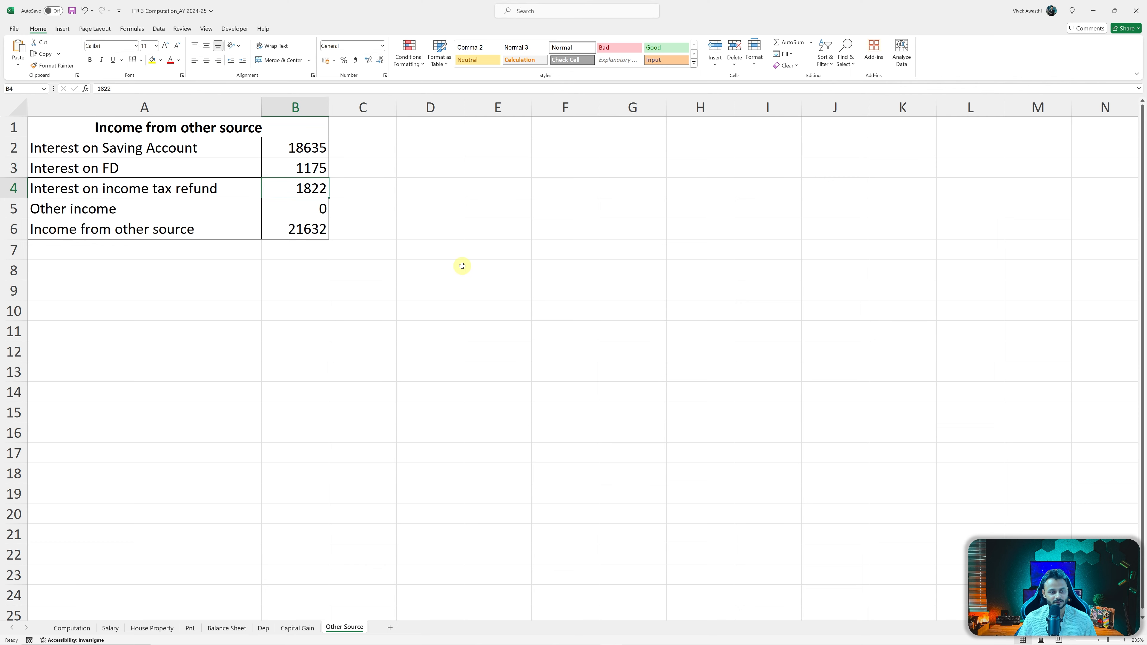
{"action": "key", "text": "alt+Tab"}
{"action": "left_click", "coordinate": [1039, 480]}
{"action": "key", "text": "BackSpace"}
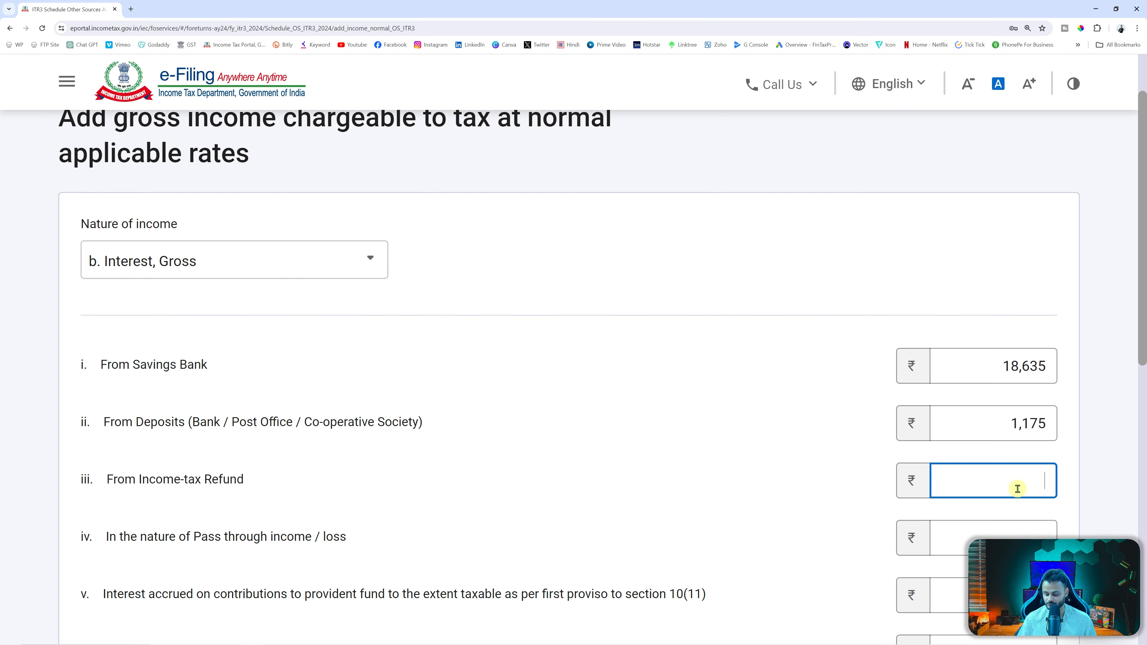
{"action": "type", "text": "1,822"}
{"action": "left_click", "coordinate": [668, 461]}
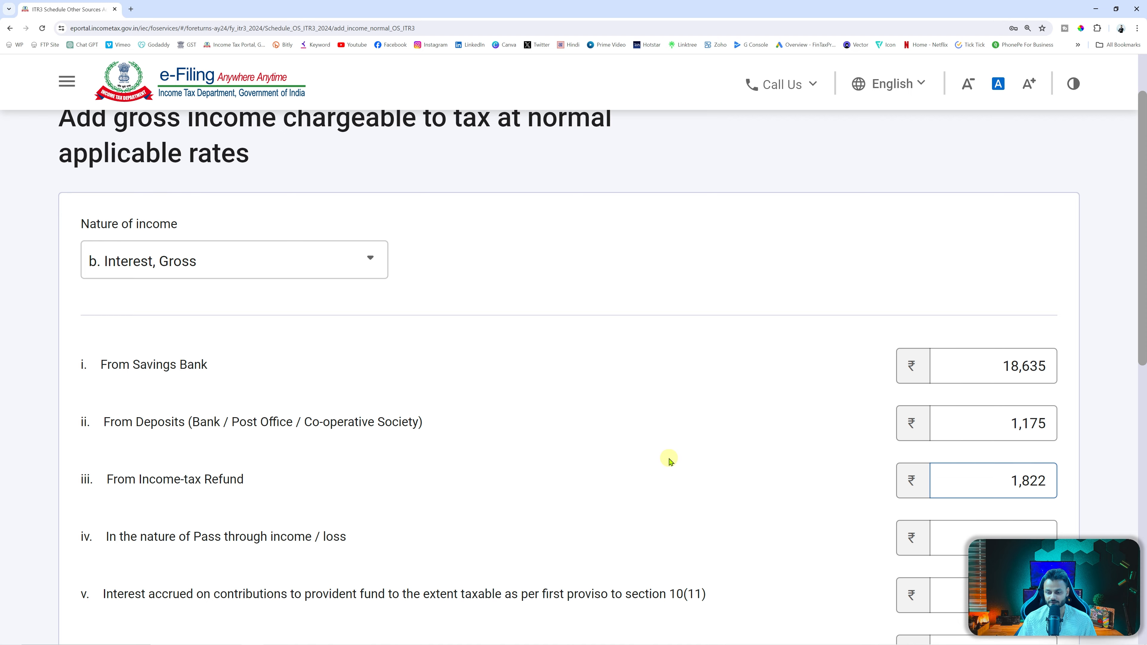
Check the interest total against the Excel Other Source sheet and add the interest income entry to Schedule OS.
{"action": "scroll", "coordinate": [655, 497], "scroll_direction": "down", "scroll_amount": 2}
{"action": "scroll", "coordinate": [655, 499], "scroll_direction": "down", "scroll_amount": 2}
{"action": "scroll", "coordinate": [769, 311], "scroll_direction": "down", "scroll_amount": 5}
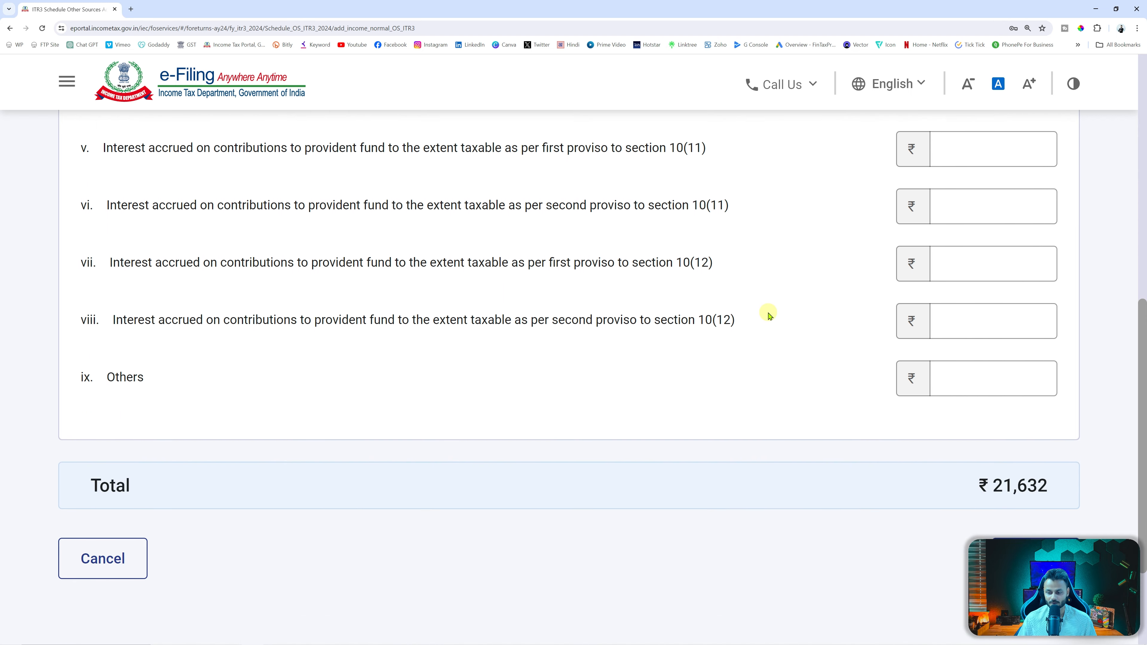
{"action": "key", "text": "alt+Tab"}
{"action": "key", "text": "alt+Tab"}
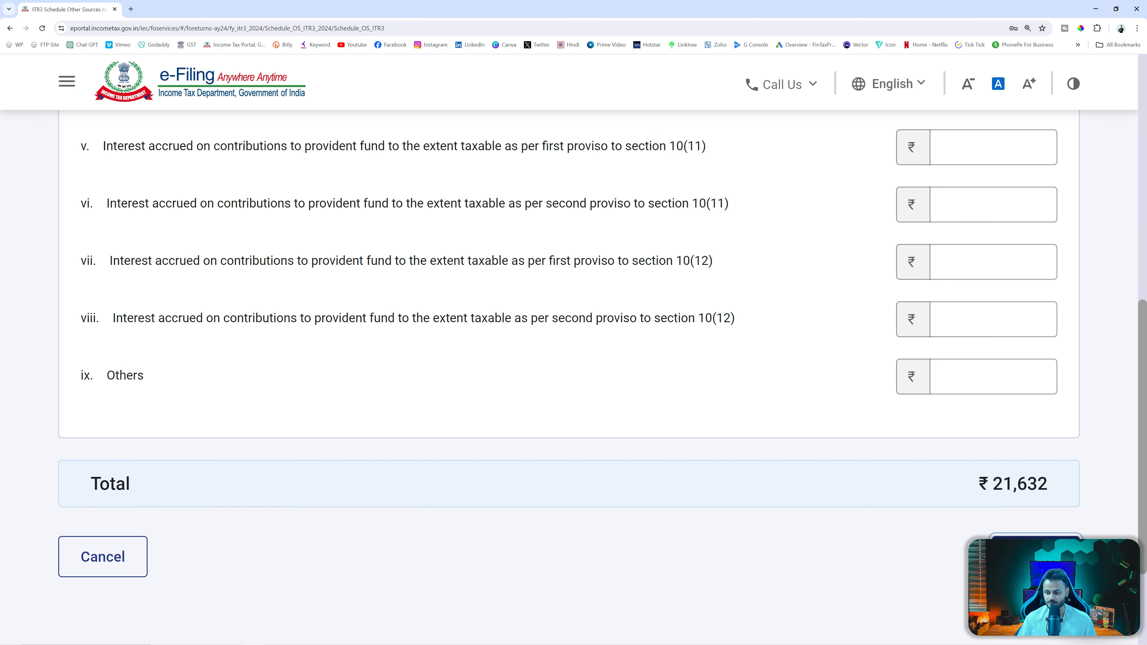
{"action": "left_click", "coordinate": [1007, 547]}
Check income from other sources in the Excel Computation sheet, then confirm Schedule Other Sources in the e-Filing portal.
{"action": "key", "text": "alt+Tab"}
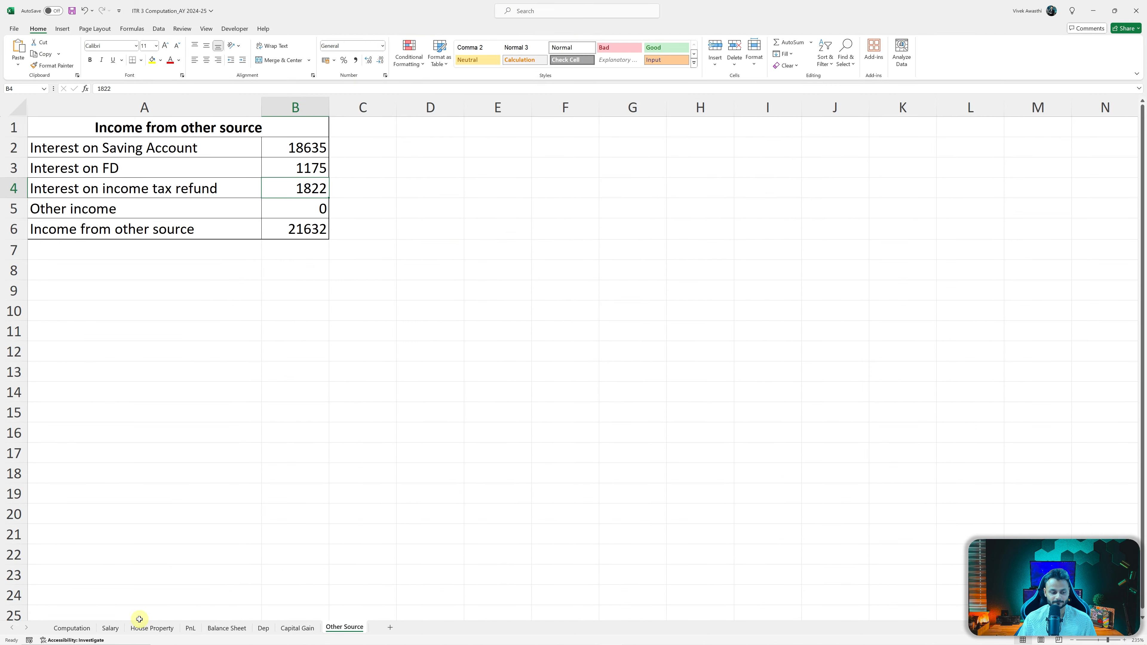
{"action": "left_click", "coordinate": [80, 632]}
{"action": "scroll", "coordinate": [418, 441], "scroll_direction": "up", "scroll_amount": 2}
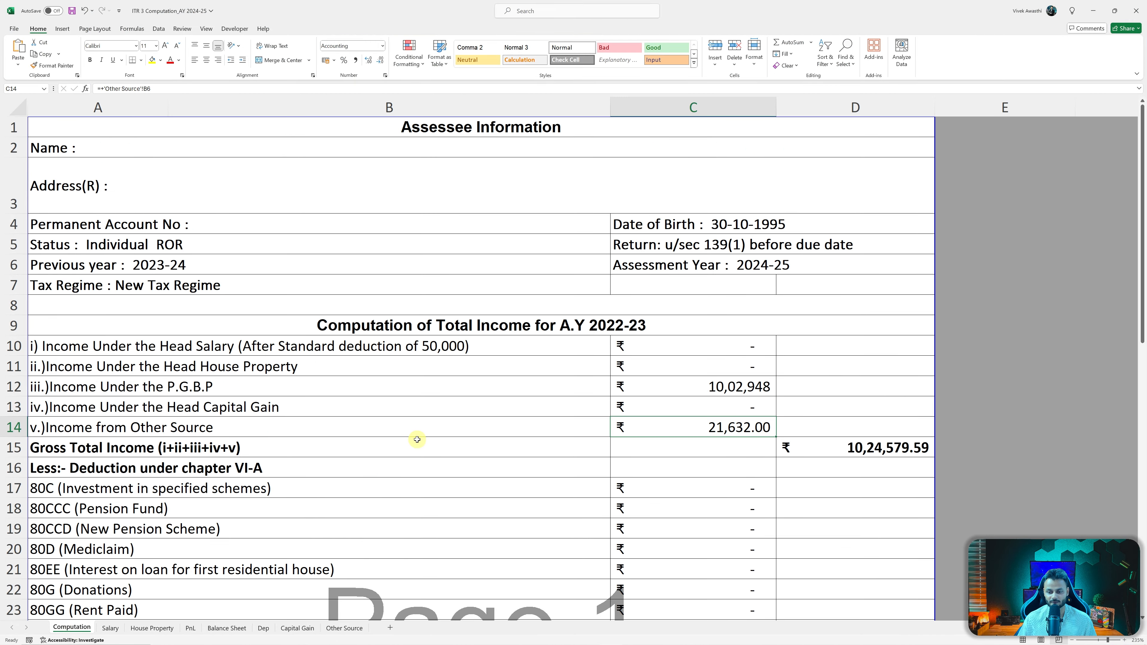
{"action": "key", "text": "alt+Tab"}
{"action": "scroll", "coordinate": [502, 445], "scroll_direction": "down", "scroll_amount": 15}
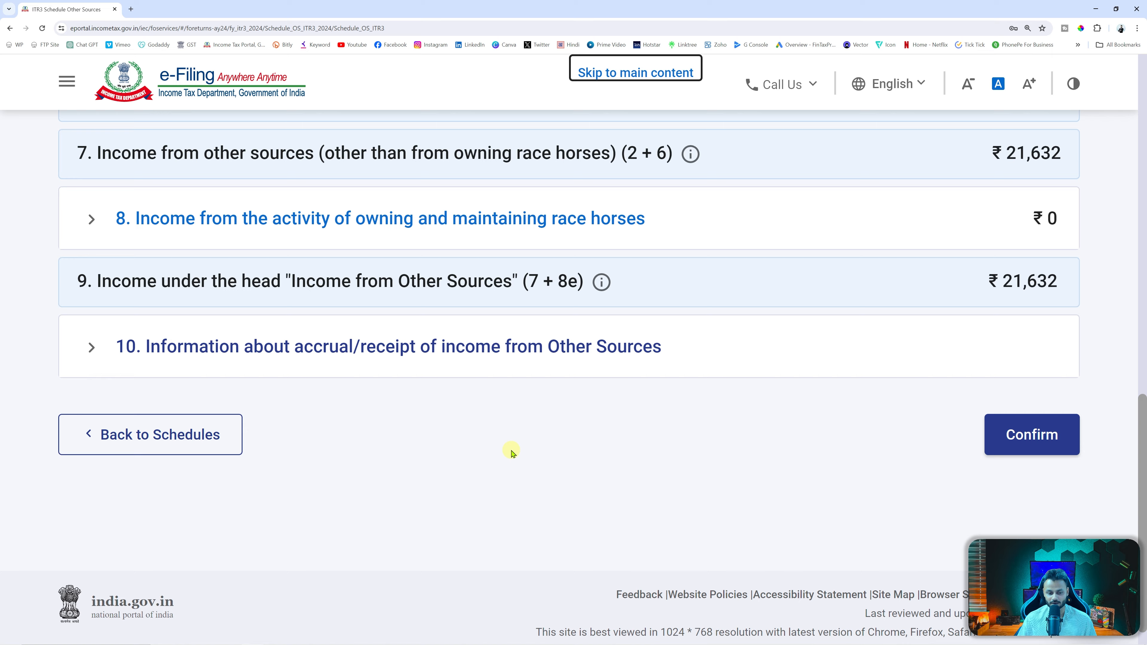
{"action": "left_click", "coordinate": [1031, 449]}
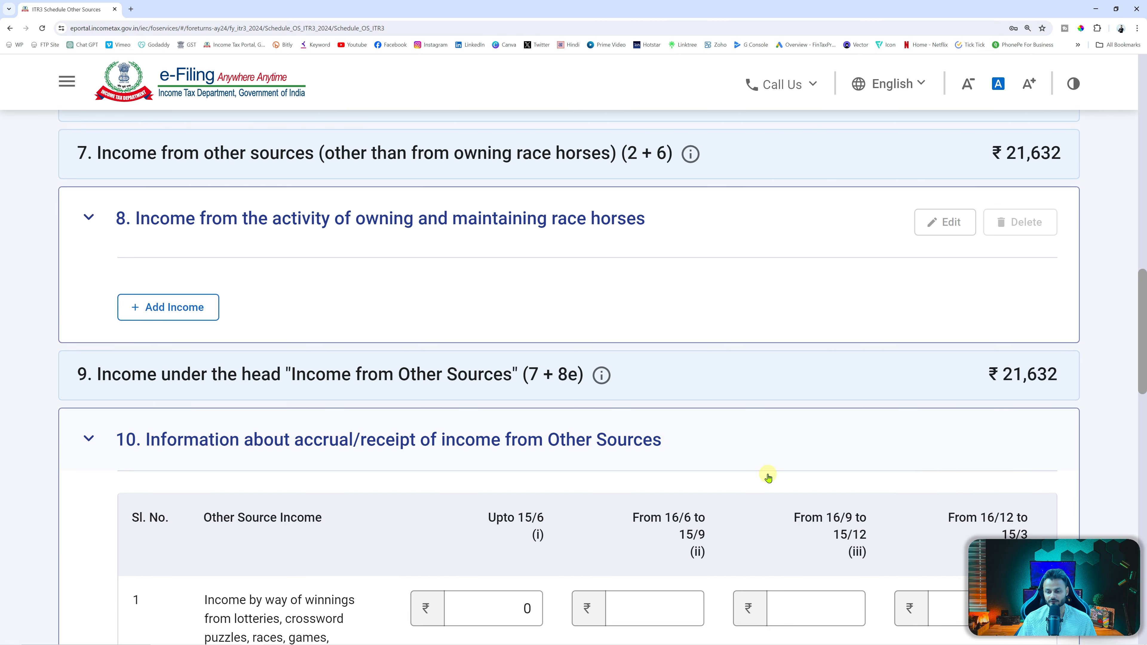
Open Schedule CYLA from the Schedules Summary and confirm the set-off of current year losses.
{"action": "scroll", "coordinate": [770, 479], "scroll_direction": "down", "scroll_amount": 8}
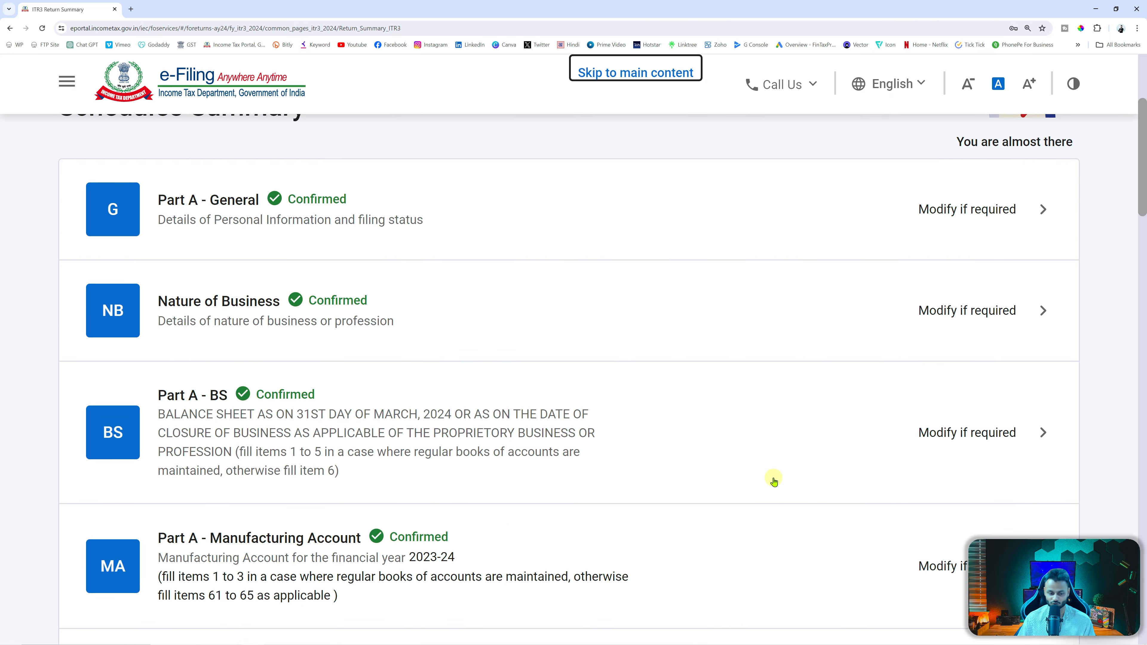
{"action": "scroll", "coordinate": [774, 481], "scroll_direction": "down", "scroll_amount": 16}
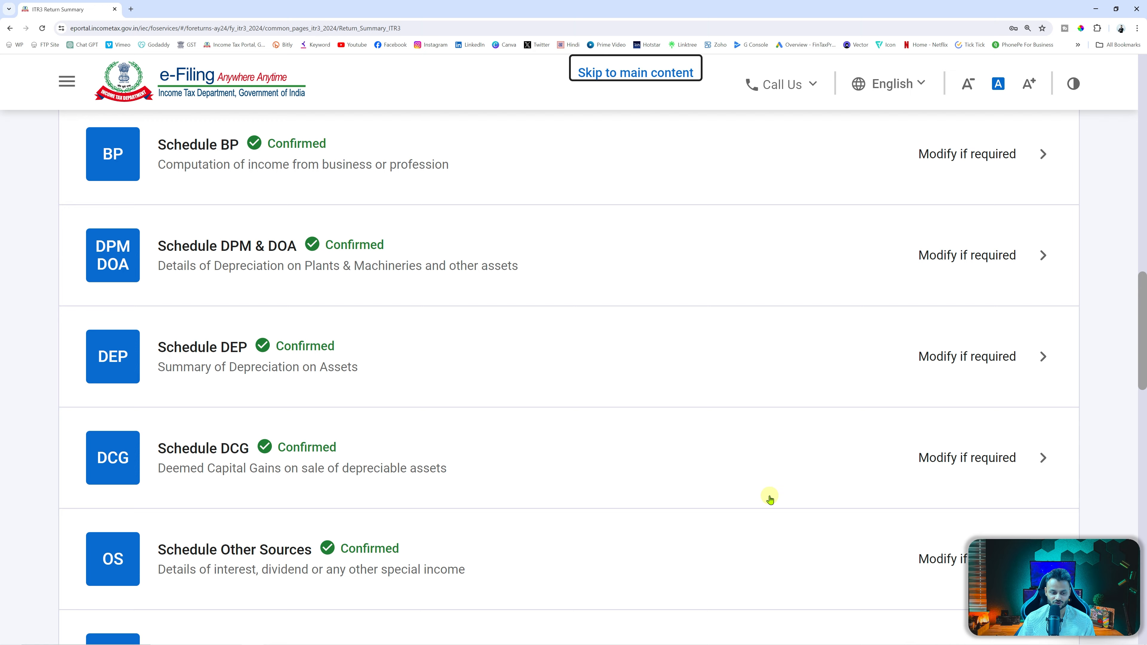
{"action": "left_click", "coordinate": [546, 437]}
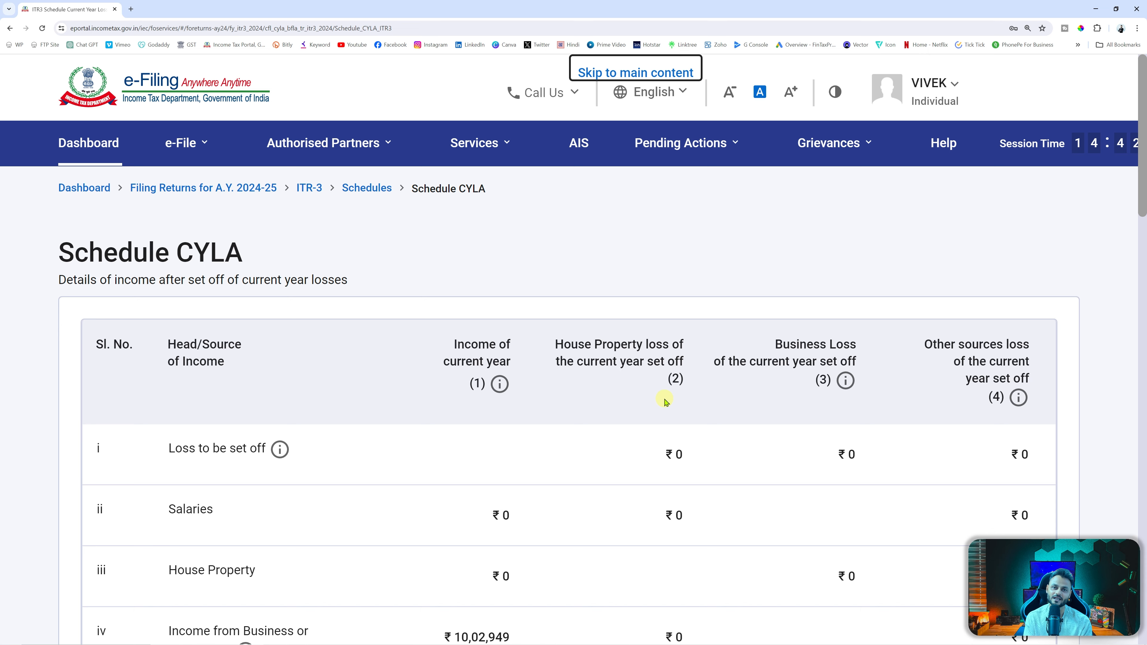
{"action": "scroll", "coordinate": [651, 406], "scroll_direction": "down", "scroll_amount": 15}
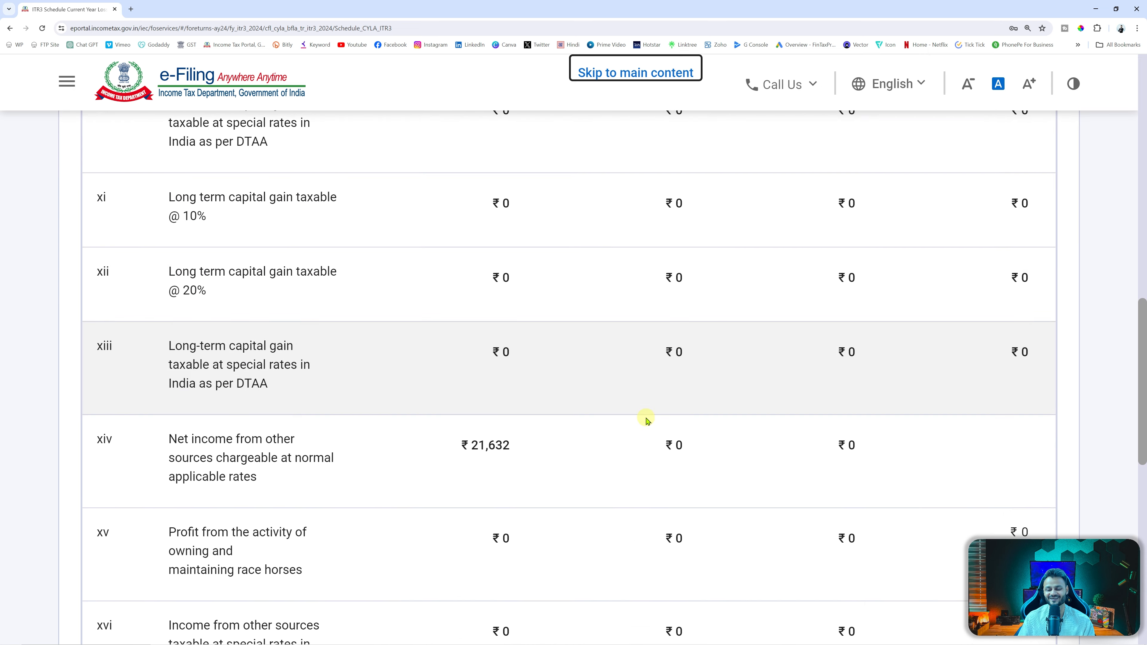
{"action": "left_click", "coordinate": [1021, 418]}
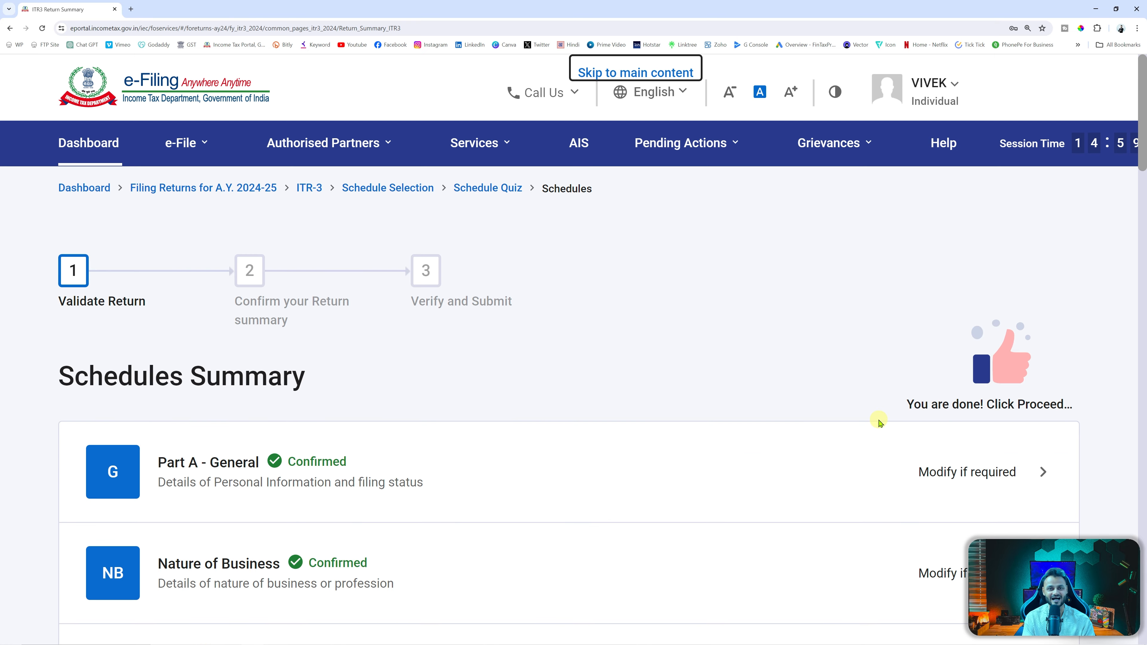
Open Schedule BFLA, compute the set-off of brought forward losses without edits, and continue past the section 234C notice.
{"action": "scroll", "coordinate": [877, 434], "scroll_direction": "down", "scroll_amount": 10}
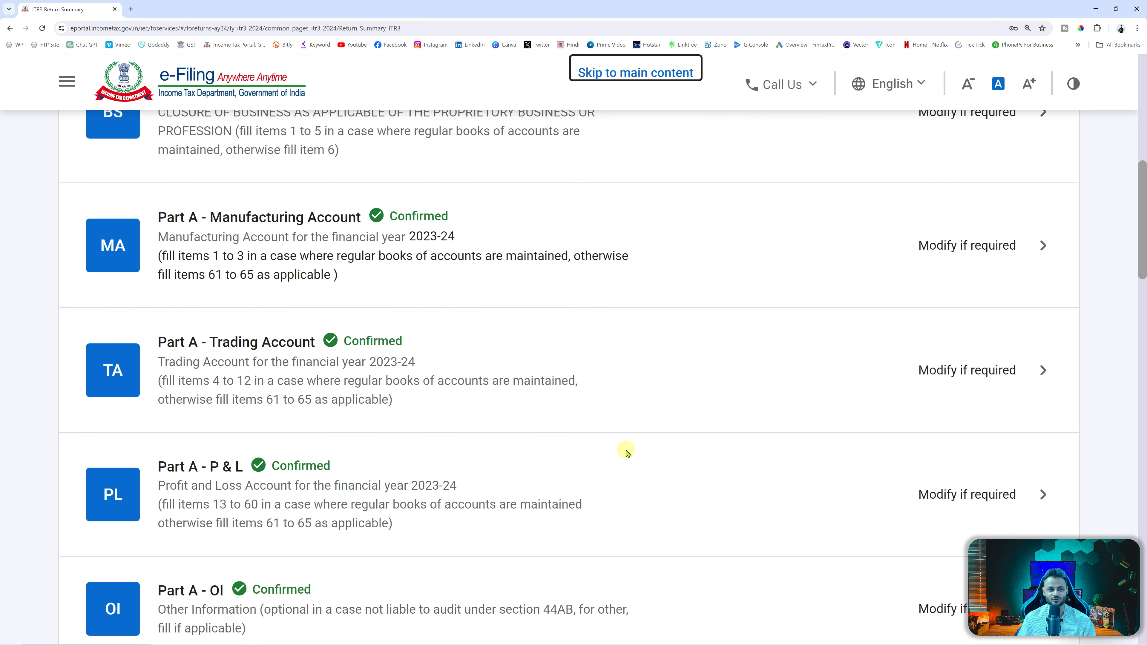
{"action": "scroll", "coordinate": [628, 455], "scroll_direction": "down", "scroll_amount": 15}
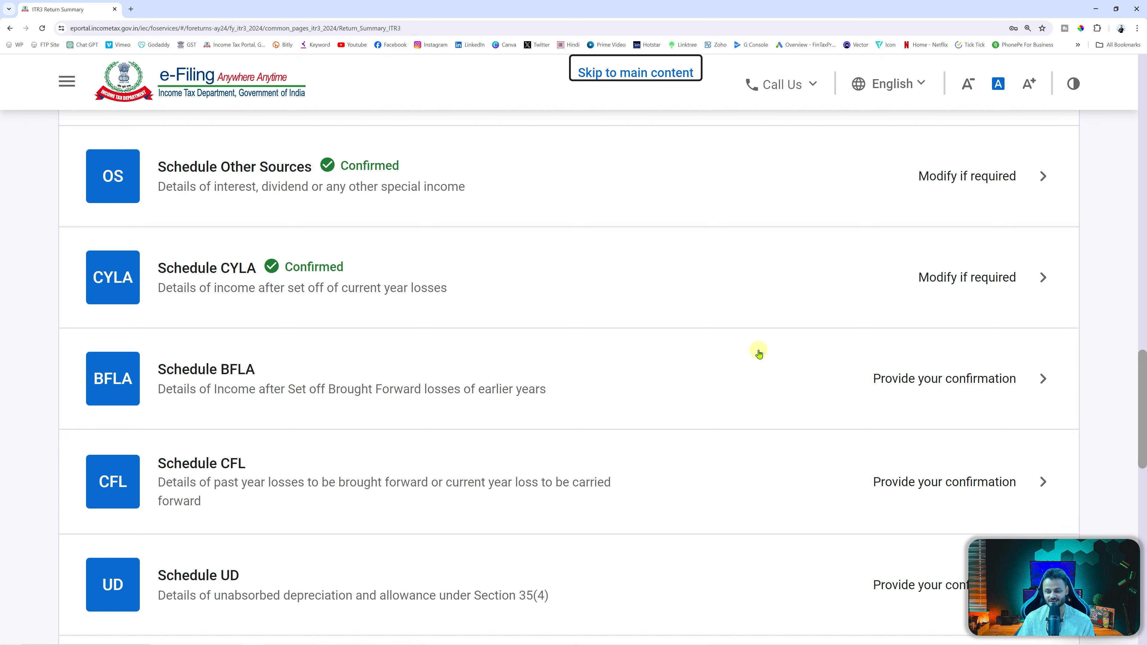
{"action": "left_click", "coordinate": [677, 373]}
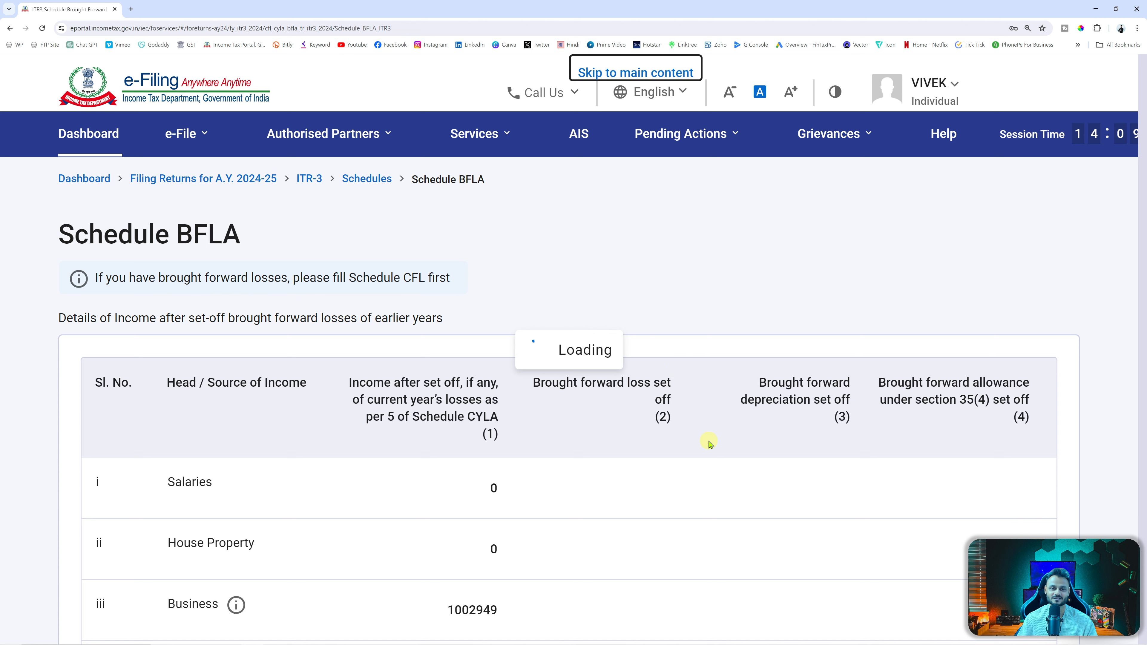
{"action": "scroll", "coordinate": [714, 448], "scroll_direction": "down", "scroll_amount": 15}
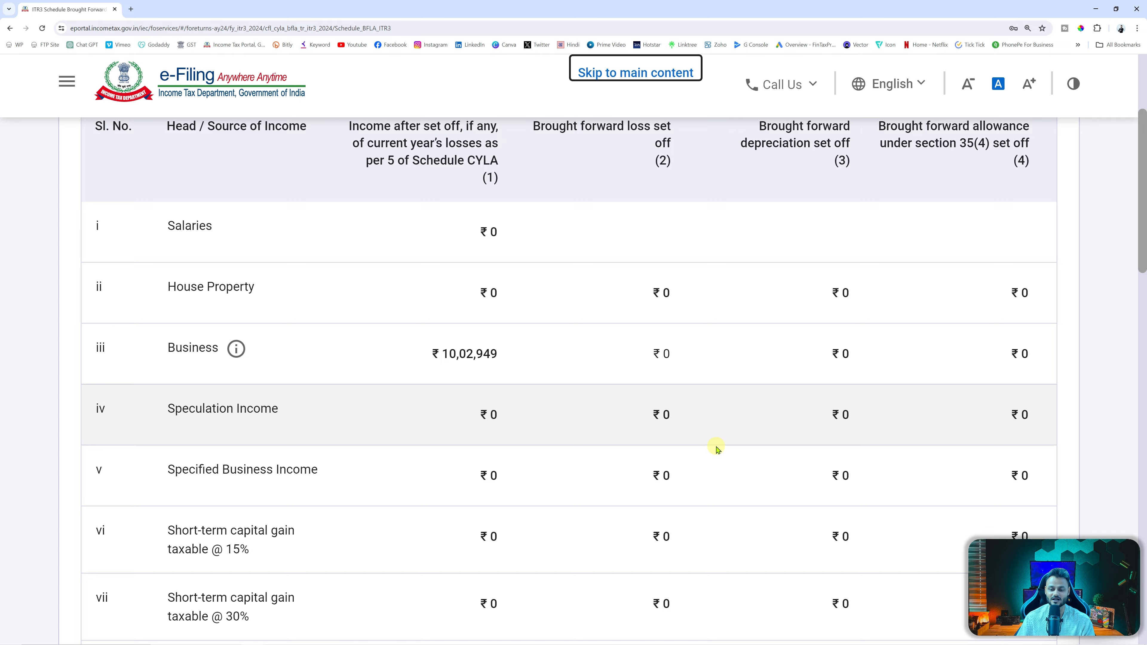
{"action": "scroll", "coordinate": [719, 452], "scroll_direction": "down", "scroll_amount": 2}
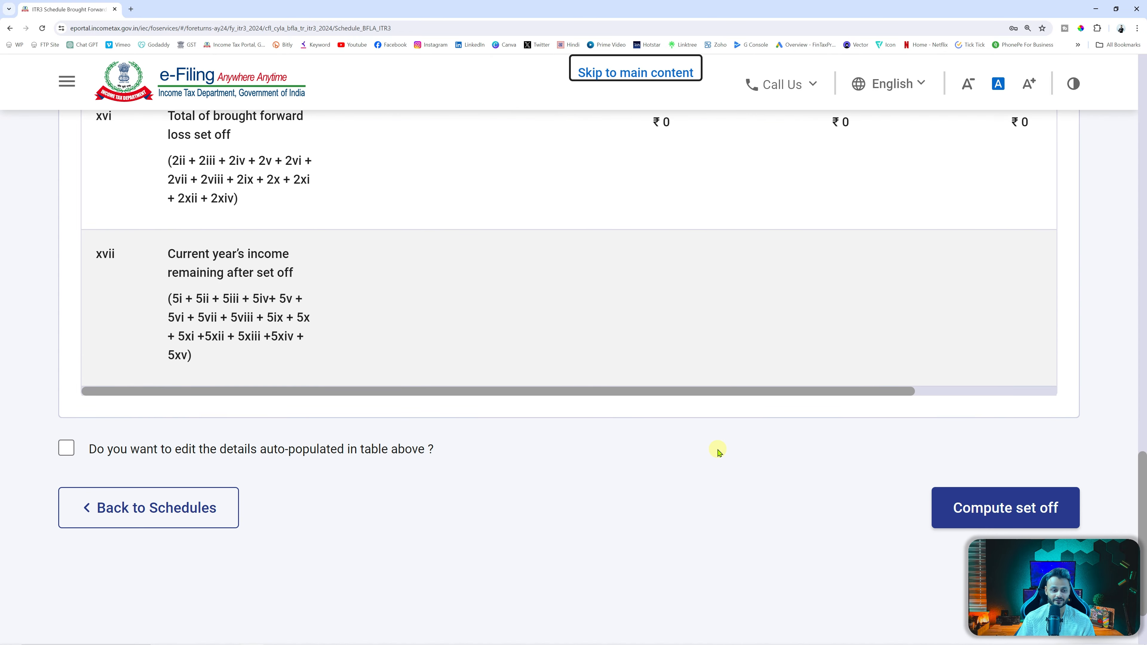
{"action": "left_click", "coordinate": [949, 511]}
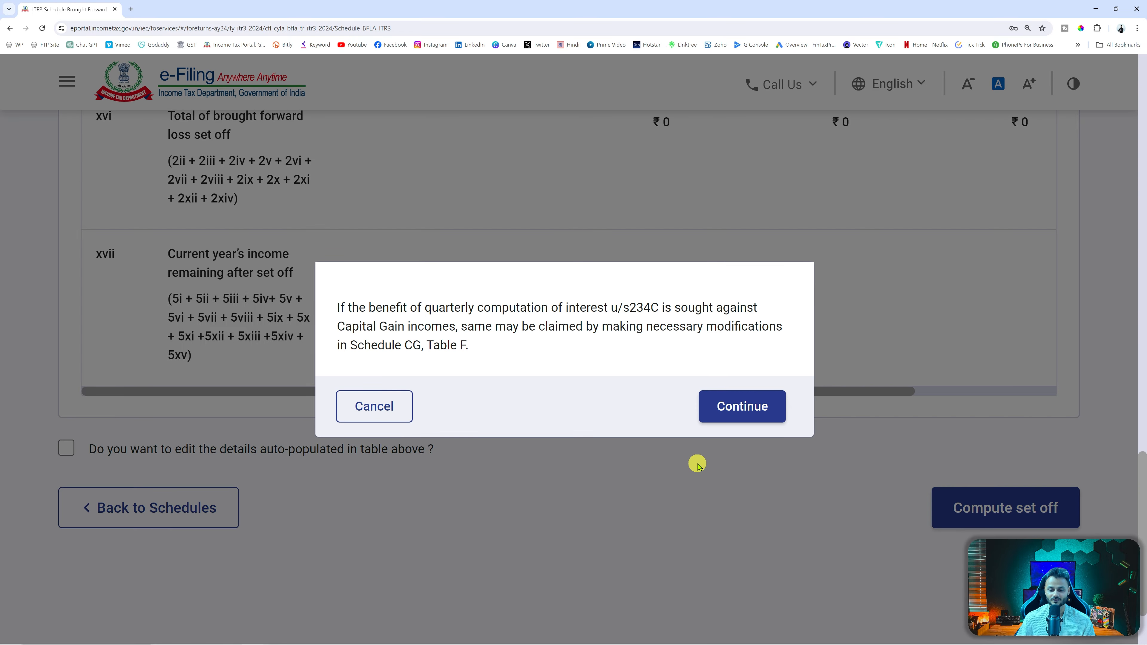
{"action": "left_click", "coordinate": [746, 409]}
Open Schedule CFL from the Schedules Summary and compute the set-off without adding any past year losses.
{"action": "scroll", "coordinate": [648, 491], "scroll_direction": "down", "scroll_amount": 20}
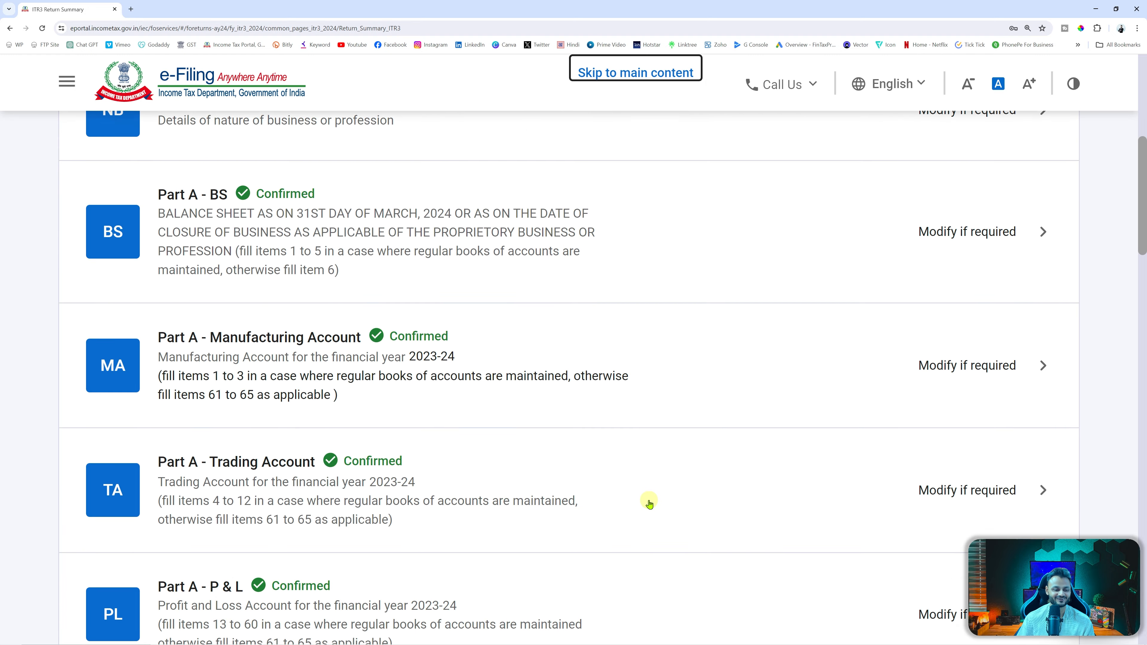
{"action": "scroll", "coordinate": [654, 503], "scroll_direction": "down", "scroll_amount": 6}
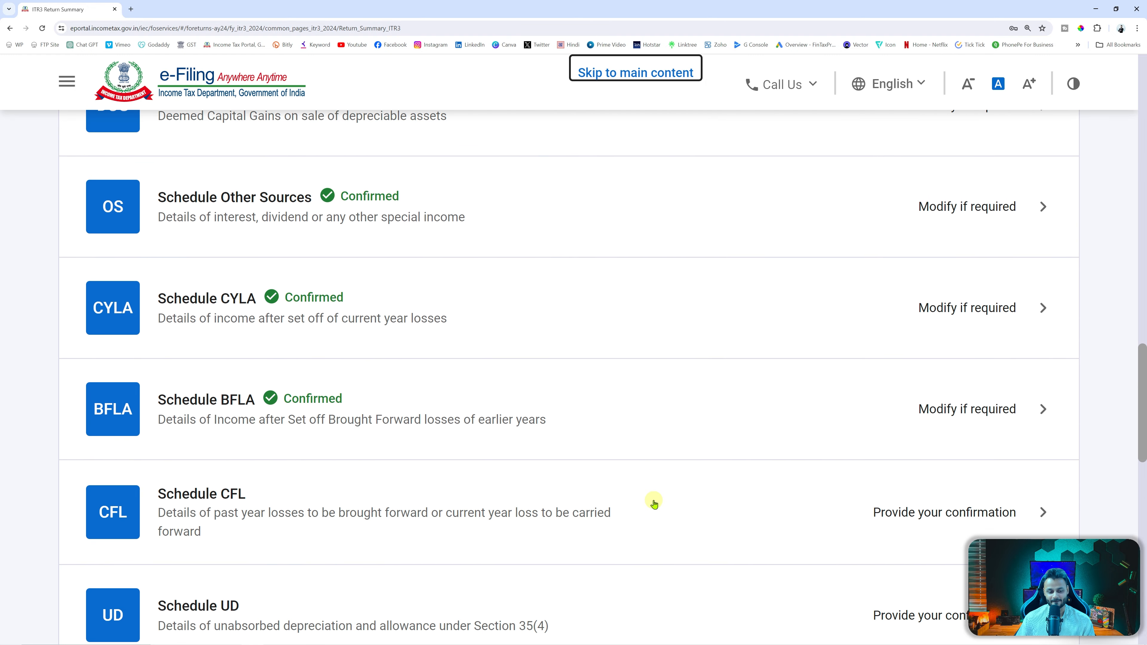
{"action": "left_click", "coordinate": [792, 391]}
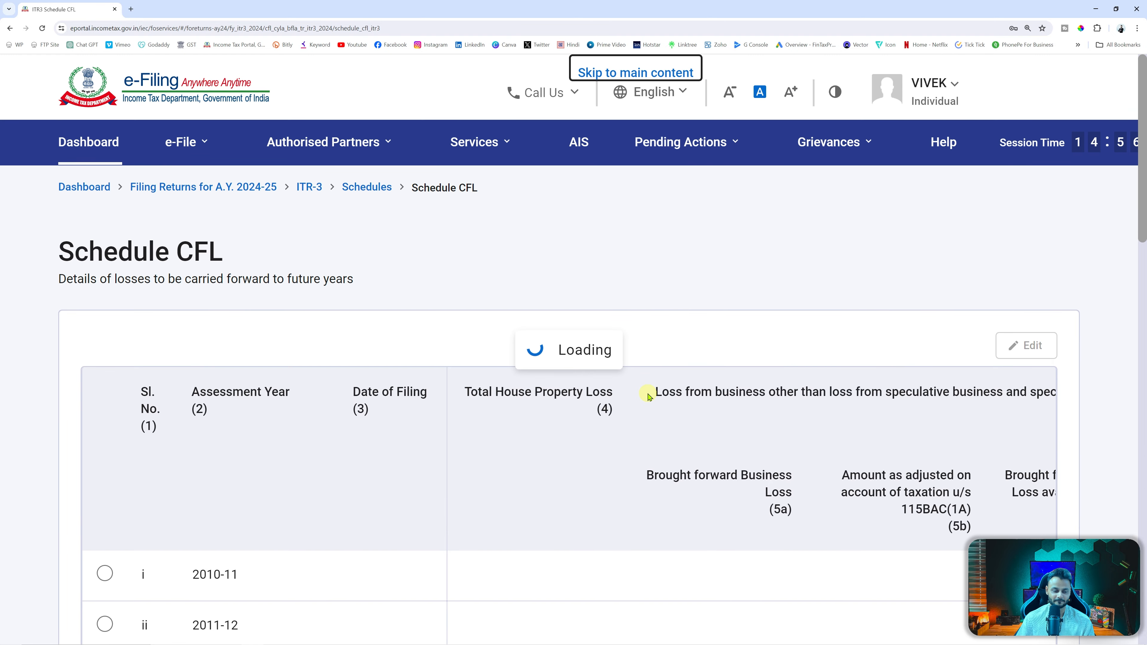
{"action": "scroll", "coordinate": [647, 406], "scroll_direction": "down", "scroll_amount": 20}
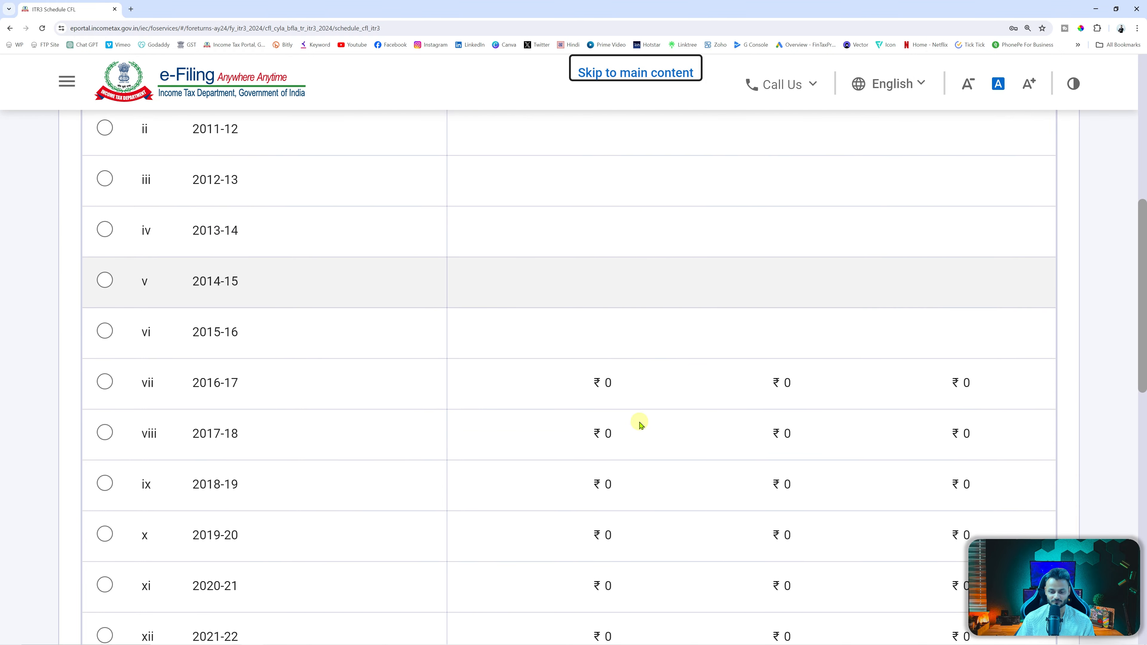
{"action": "scroll", "coordinate": [648, 443], "scroll_direction": "down", "scroll_amount": 2}
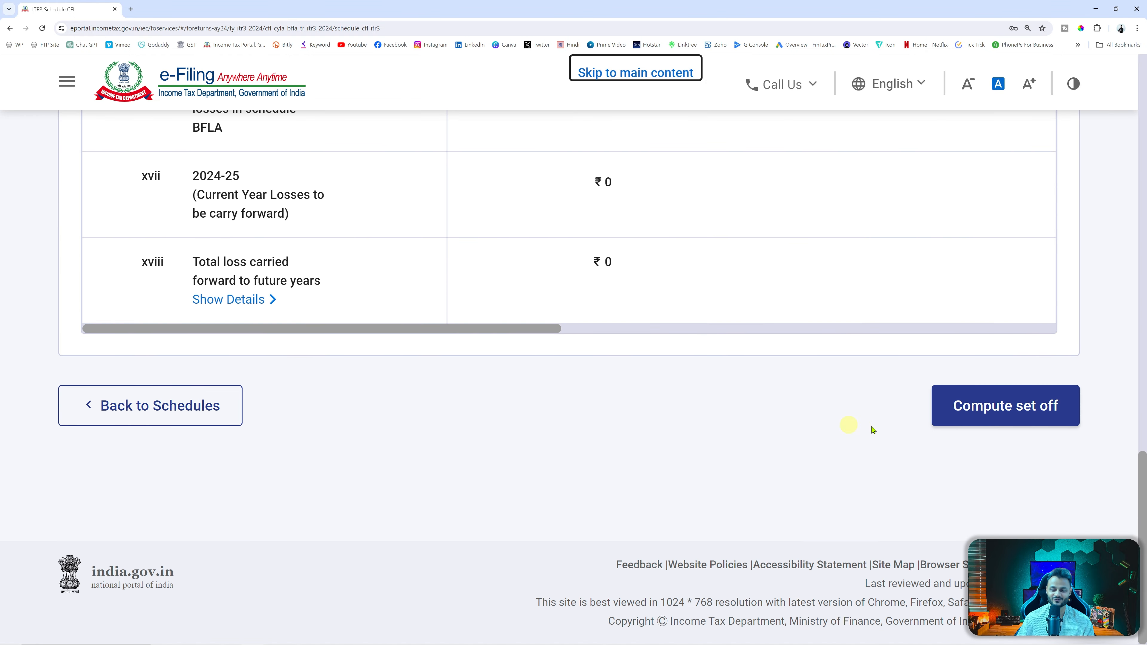
{"action": "left_click", "coordinate": [1027, 423]}
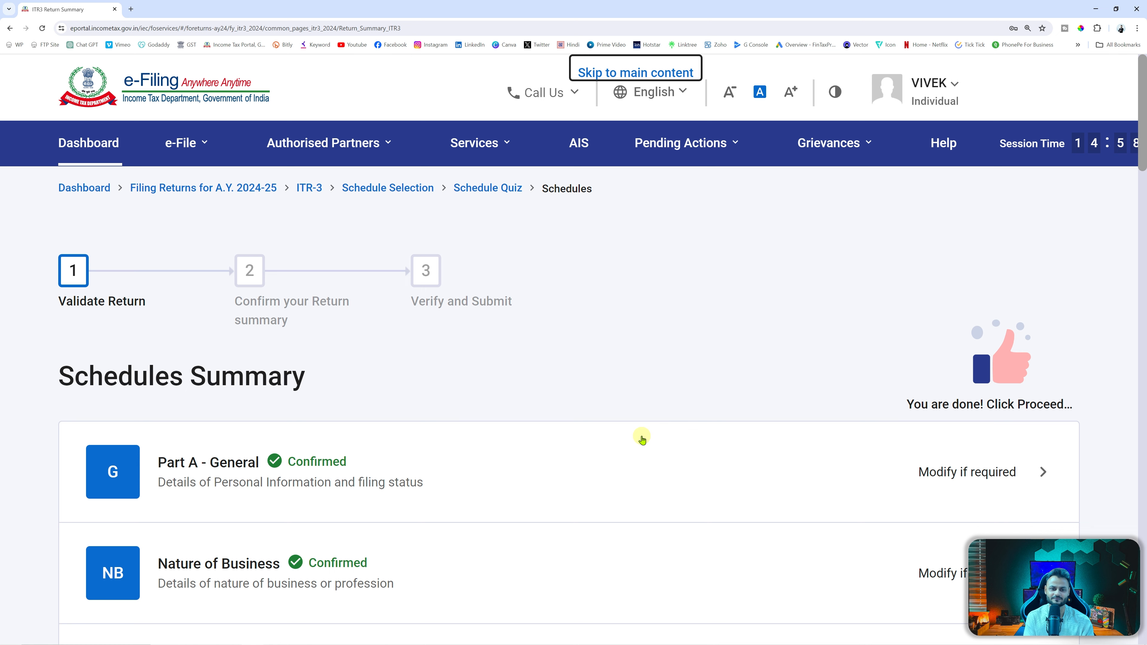
Open Schedule UD and confirm it without adding unabsorbed depreciation details.
{"action": "scroll", "coordinate": [591, 397], "scroll_direction": "down", "scroll_amount": 5}
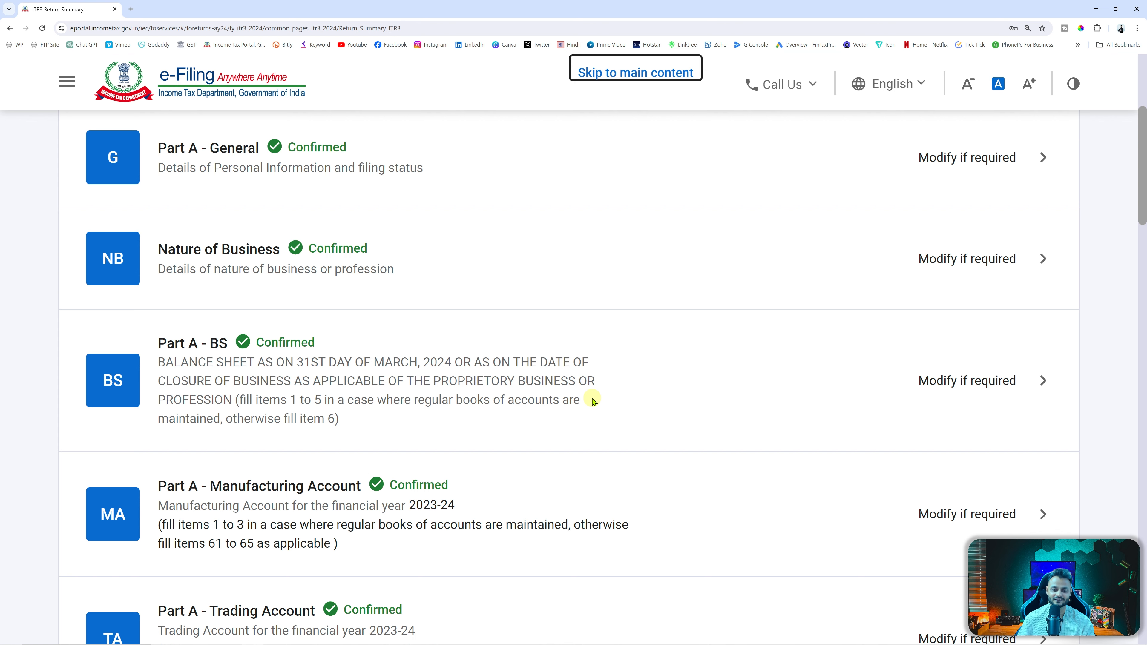
{"action": "scroll", "coordinate": [593, 401], "scroll_direction": "down", "scroll_amount": 20}
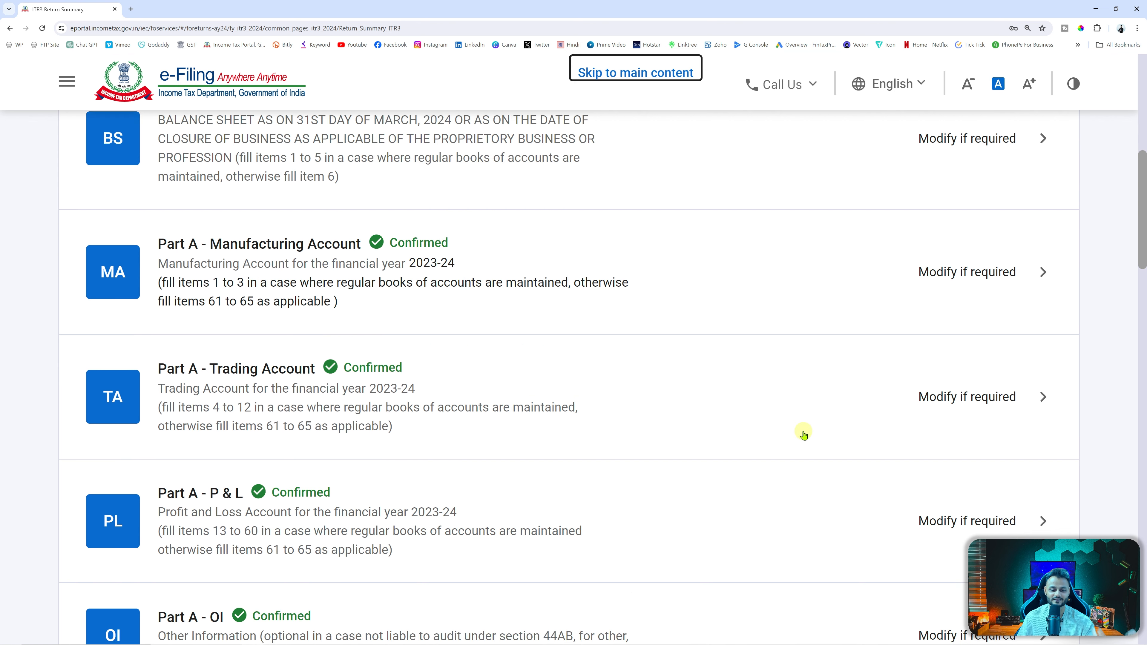
{"action": "scroll", "coordinate": [740, 473], "scroll_direction": "down", "scroll_amount": 8}
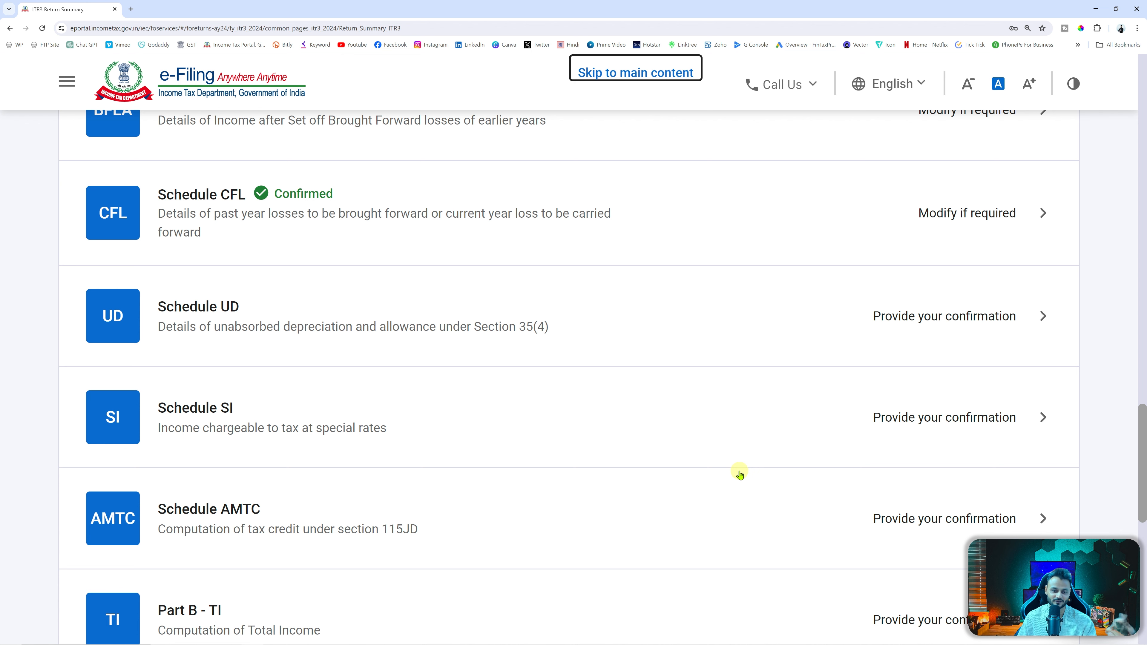
{"action": "left_click", "coordinate": [620, 331]}
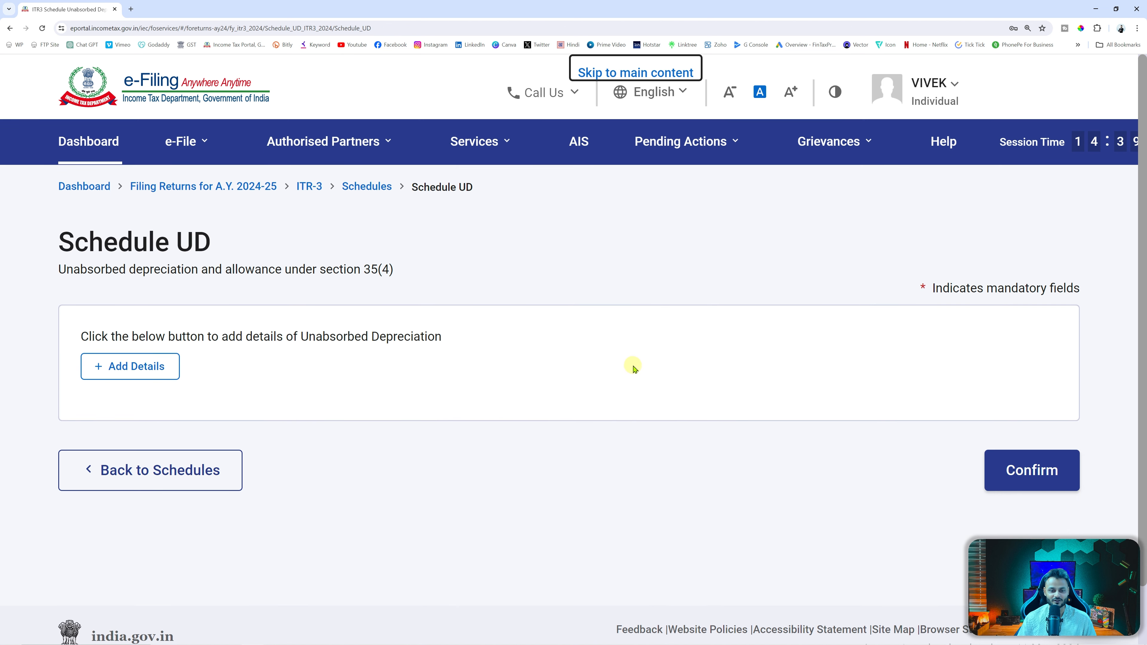
{"action": "left_click", "coordinate": [1021, 478]}
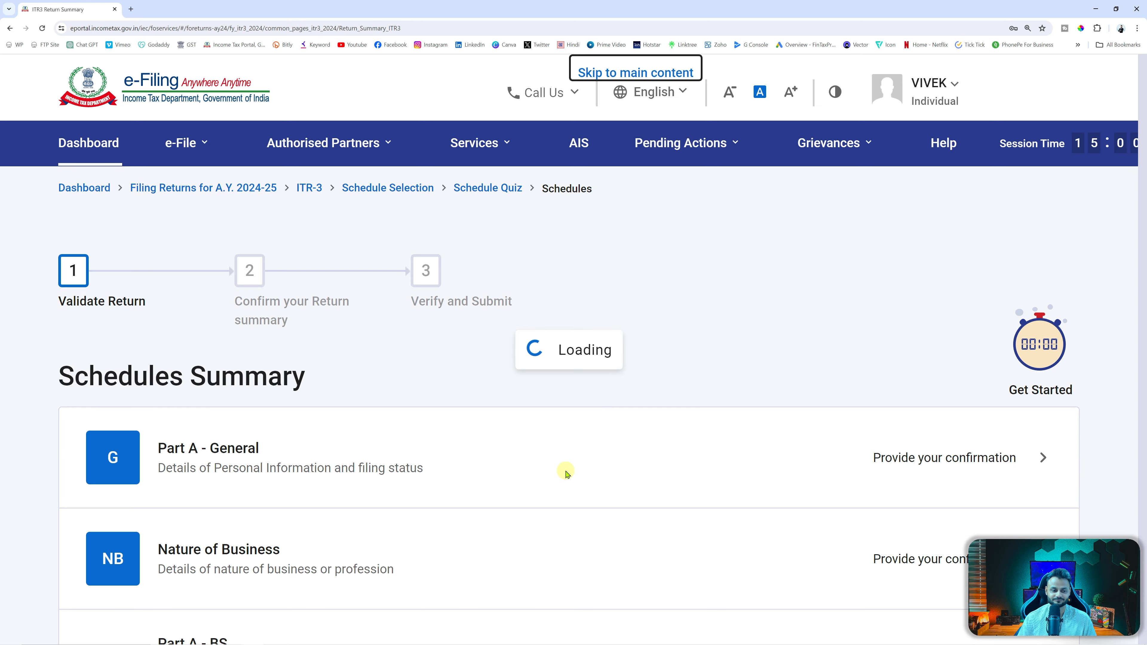
{"action": "scroll", "coordinate": [571, 476], "scroll_direction": "down", "scroll_amount": 10}
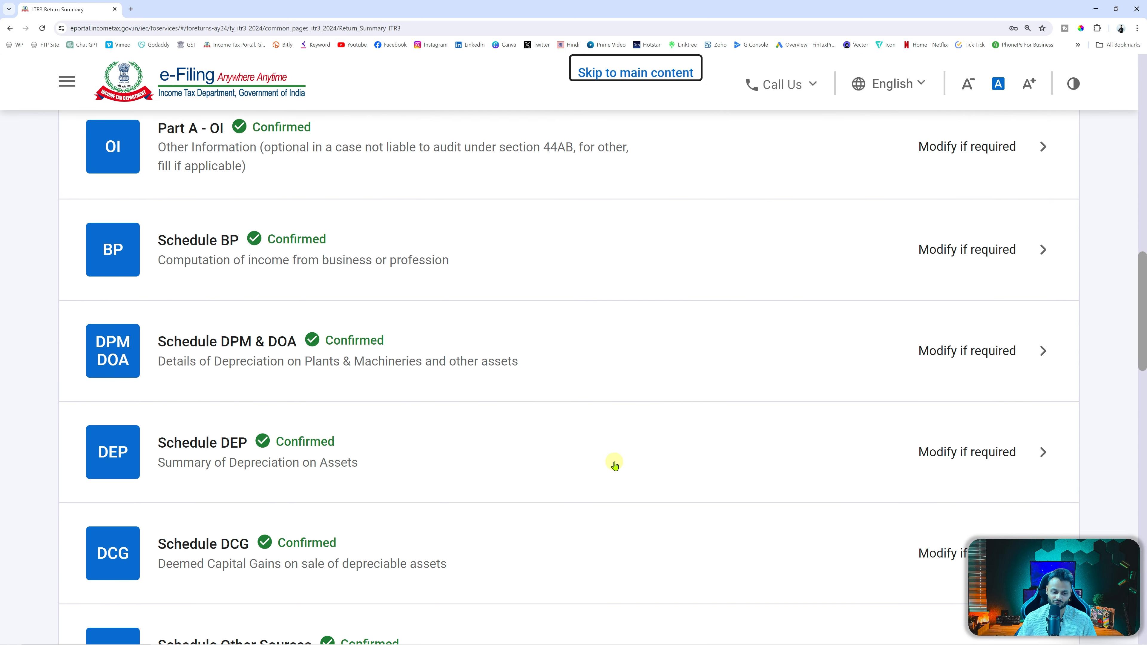
Open Schedule SI from the Schedules Summary, review the special-rate income rows through to the total, and confirm the schedule.
{"action": "scroll", "coordinate": [615, 465], "scroll_direction": "down", "scroll_amount": 15}
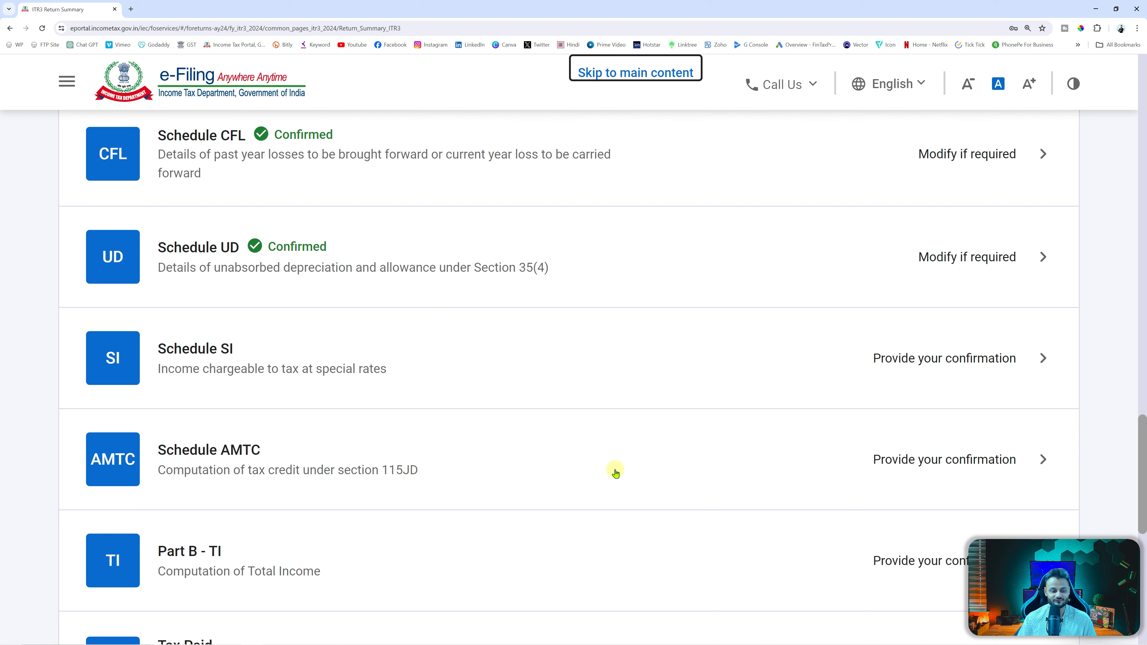
{"action": "left_click", "coordinate": [440, 343]}
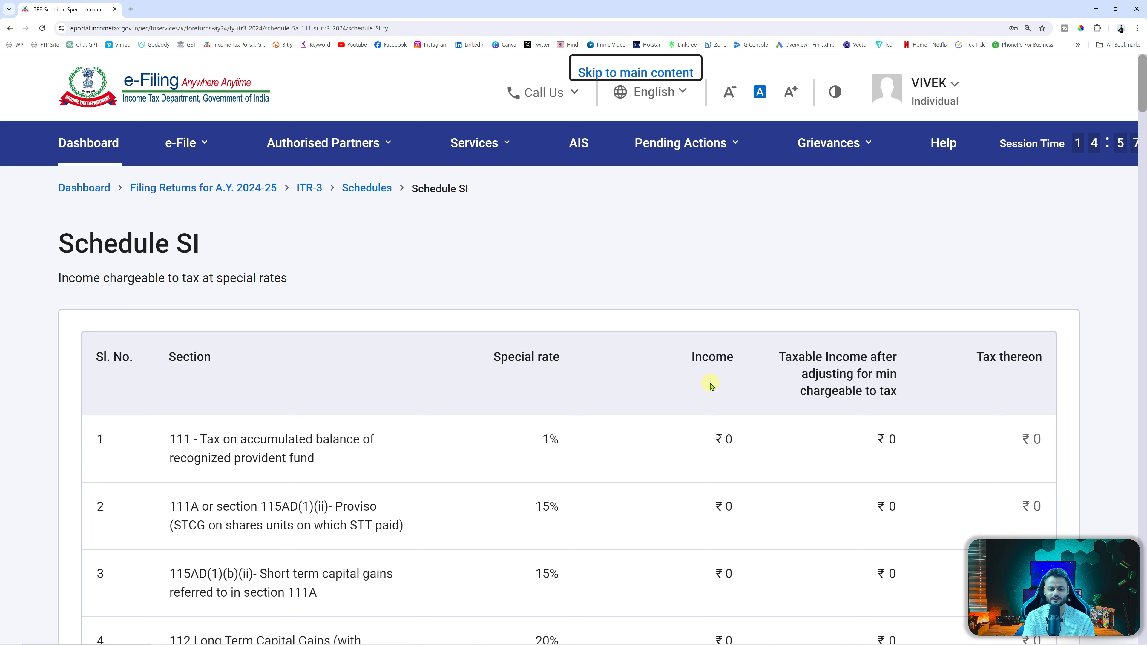
{"action": "scroll", "coordinate": [797, 409], "scroll_direction": "down", "scroll_amount": 10}
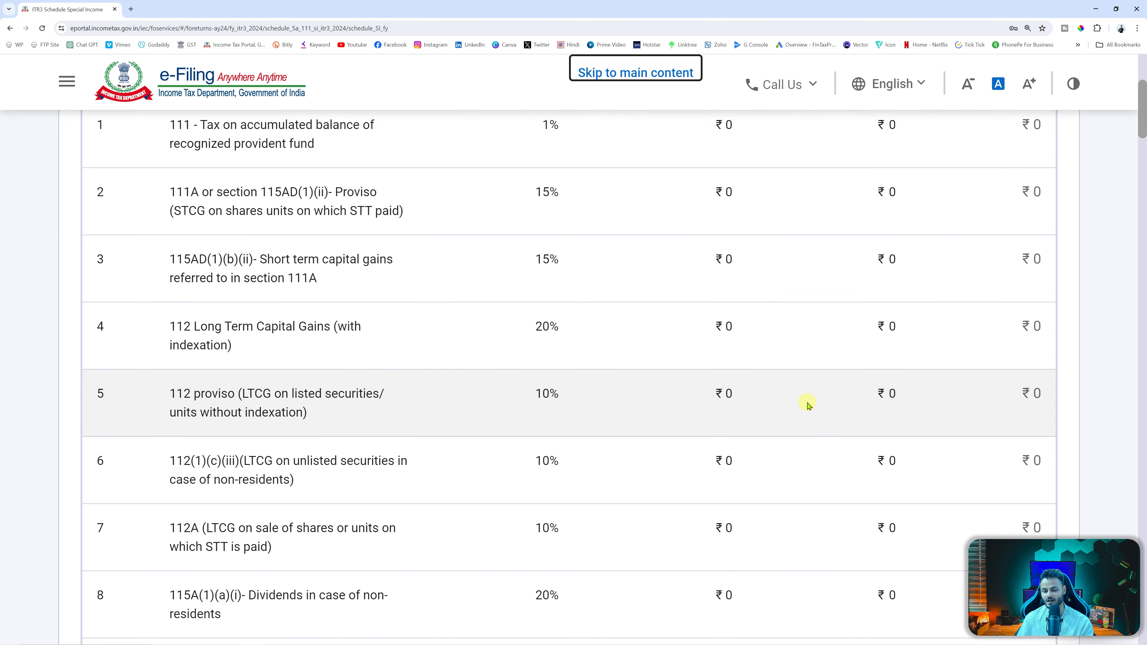
{"action": "scroll", "coordinate": [812, 417], "scroll_direction": "up", "scroll_amount": 10}
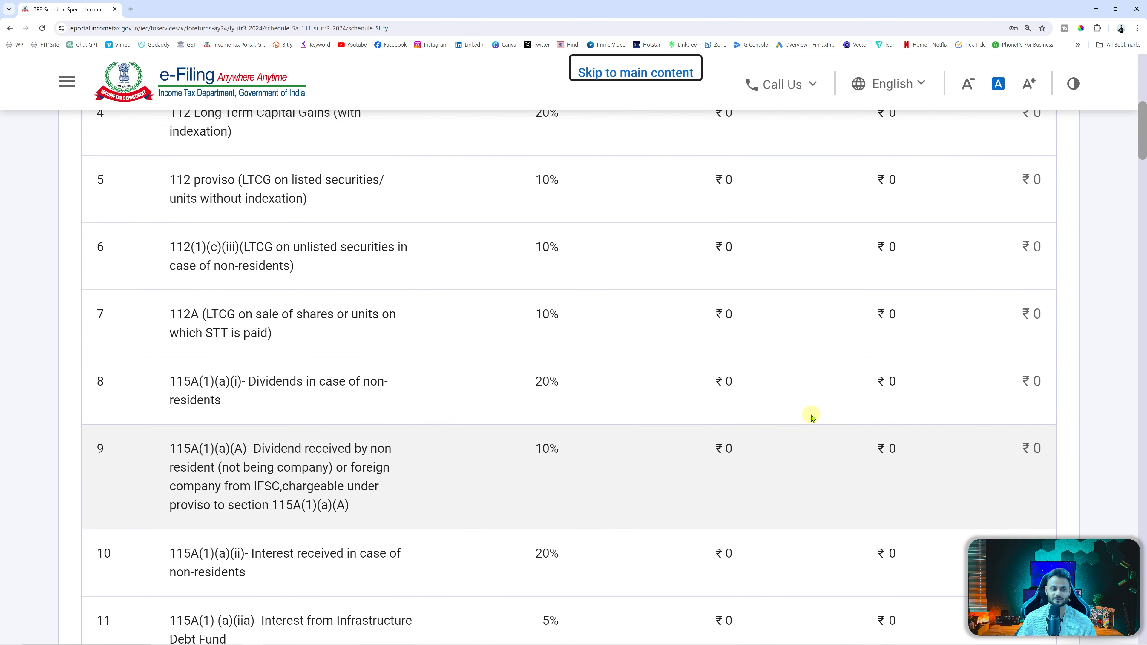
{"action": "scroll", "coordinate": [813, 422], "scroll_direction": "down", "scroll_amount": 20}
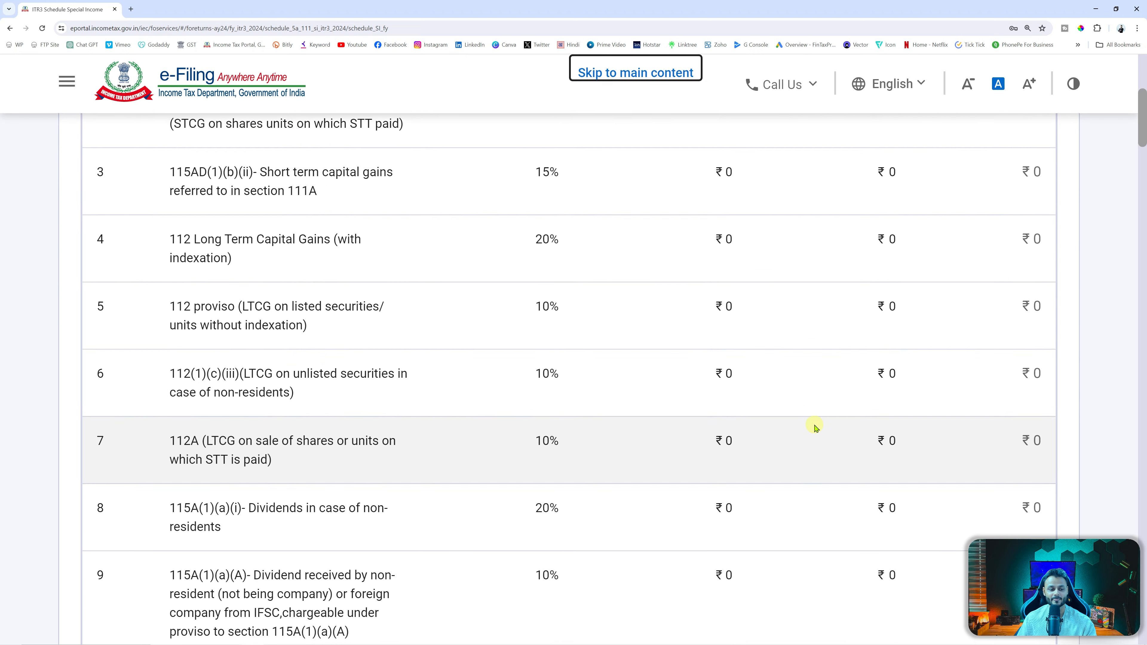
{"action": "scroll", "coordinate": [856, 440], "scroll_direction": "down", "scroll_amount": 20}
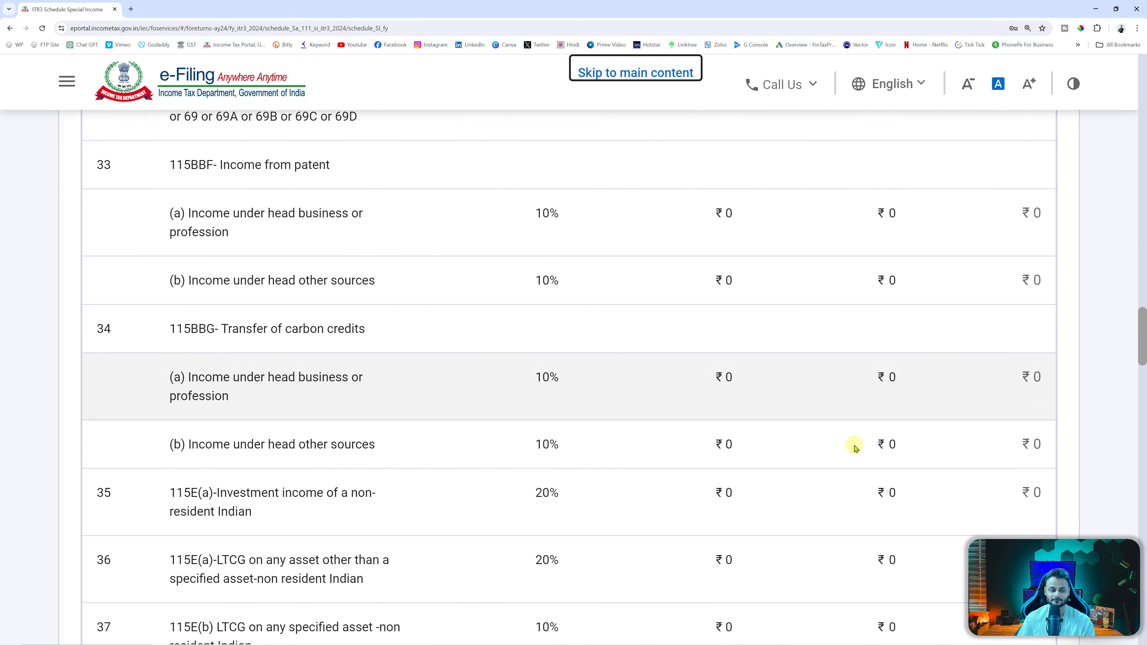
{"action": "scroll", "coordinate": [851, 454], "scroll_direction": "up", "scroll_amount": 4}
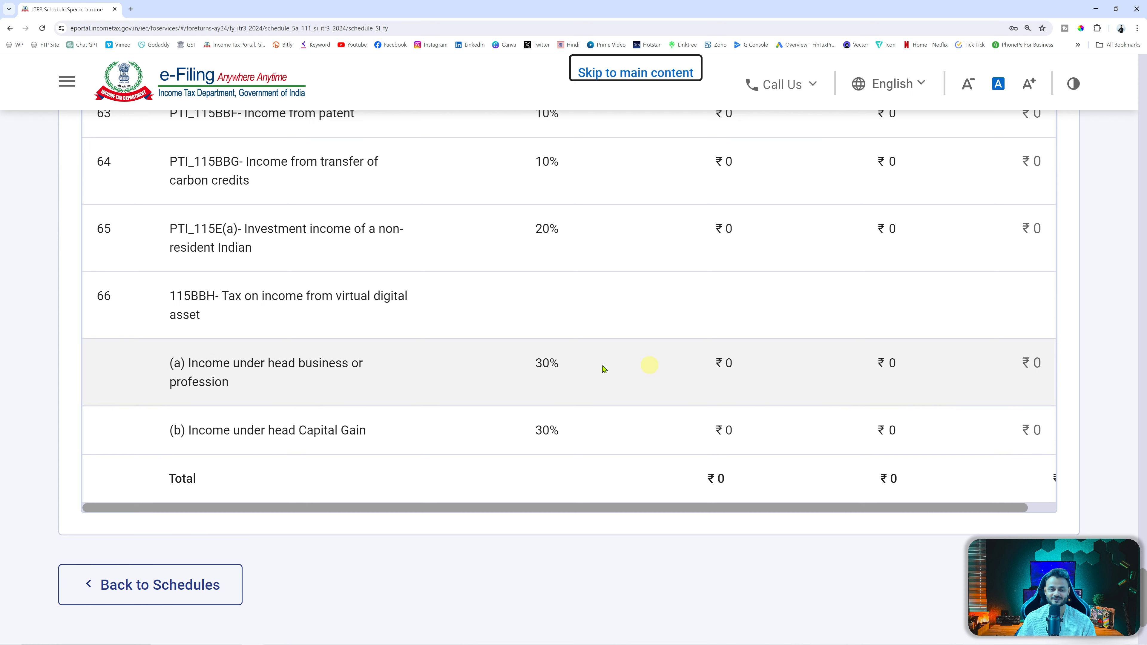
{"action": "scroll", "coordinate": [537, 355], "scroll_direction": "up", "scroll_amount": 4}
{"action": "scroll", "coordinate": [678, 375], "scroll_direction": "down", "scroll_amount": 6}
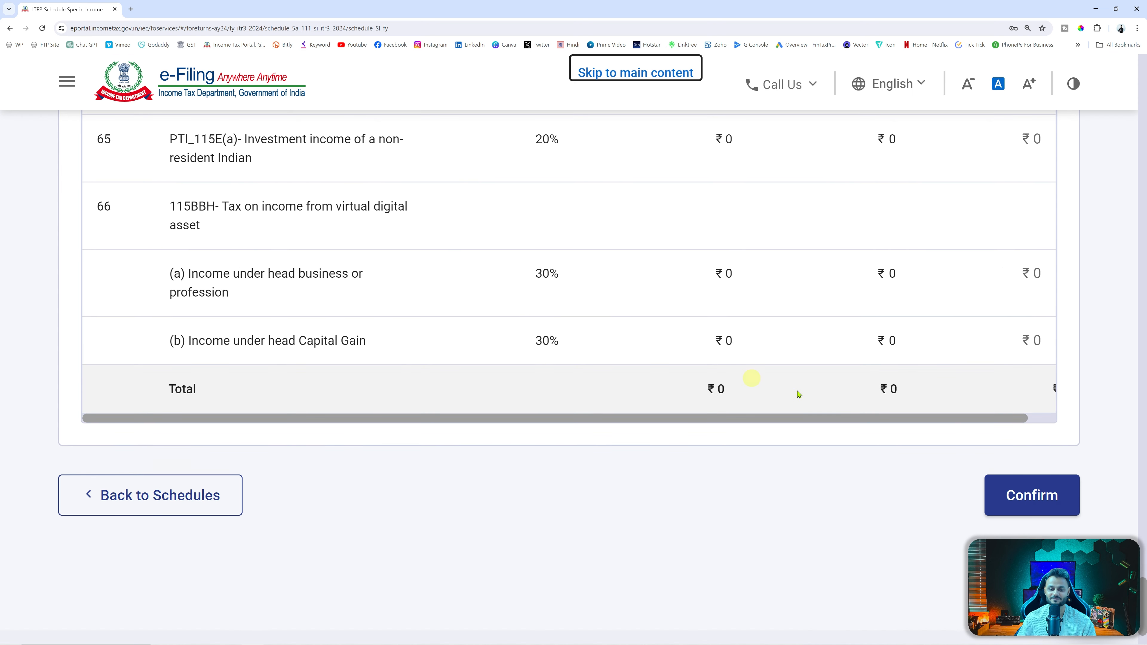
{"action": "left_click", "coordinate": [1052, 508]}
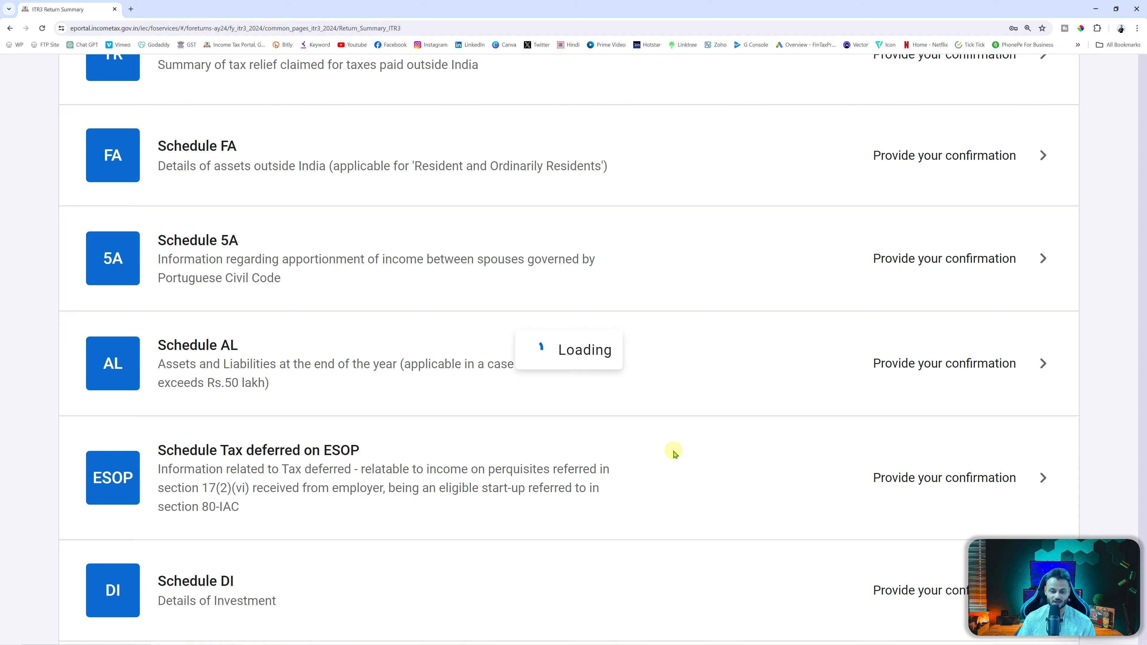
Open Schedule AMTC and confirm it without adding any tax credit details under section 115JD.
{"action": "scroll", "coordinate": [677, 454], "scroll_direction": "down", "scroll_amount": 15}
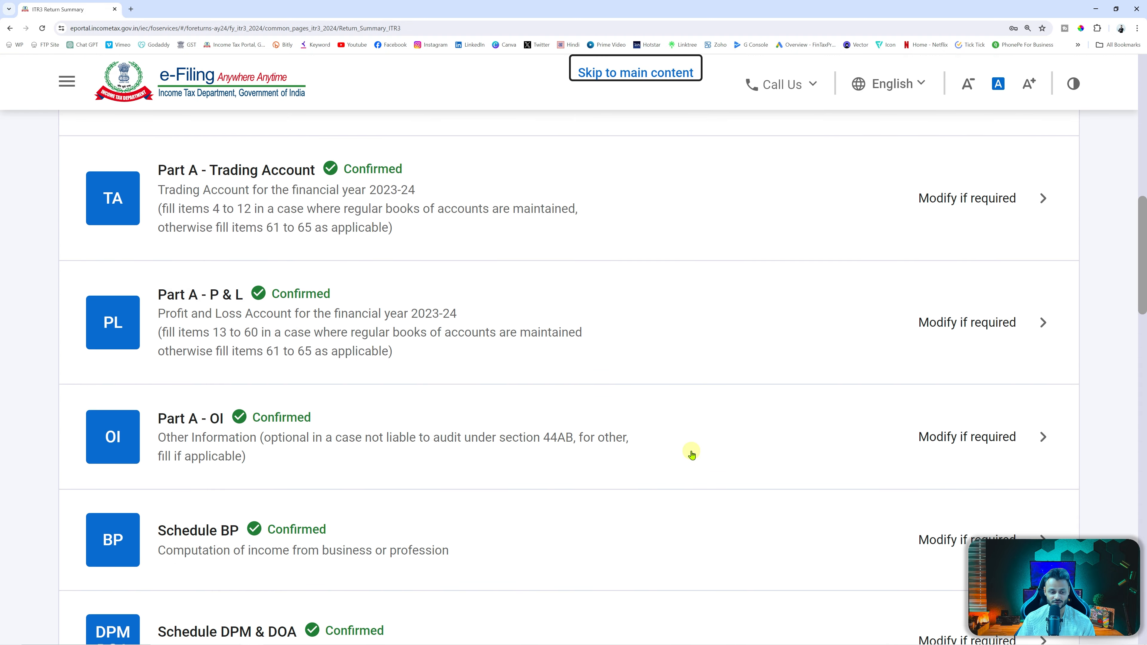
{"action": "scroll", "coordinate": [695, 456], "scroll_direction": "down", "scroll_amount": 15}
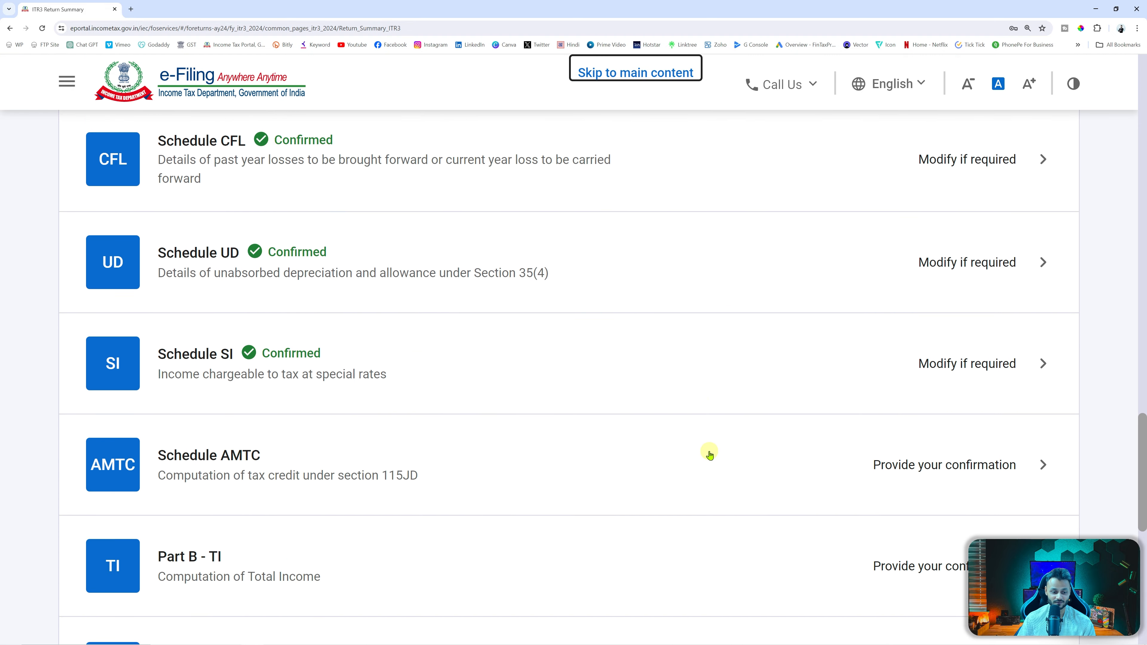
{"action": "left_click", "coordinate": [655, 397]}
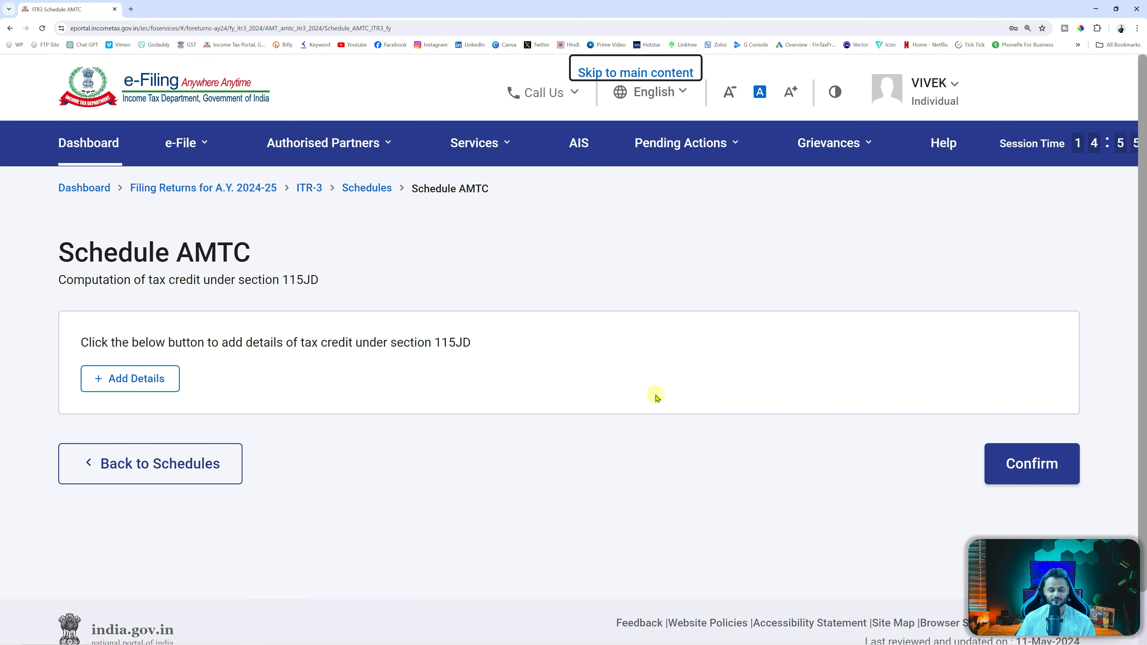
{"action": "left_click", "coordinate": [1027, 469]}
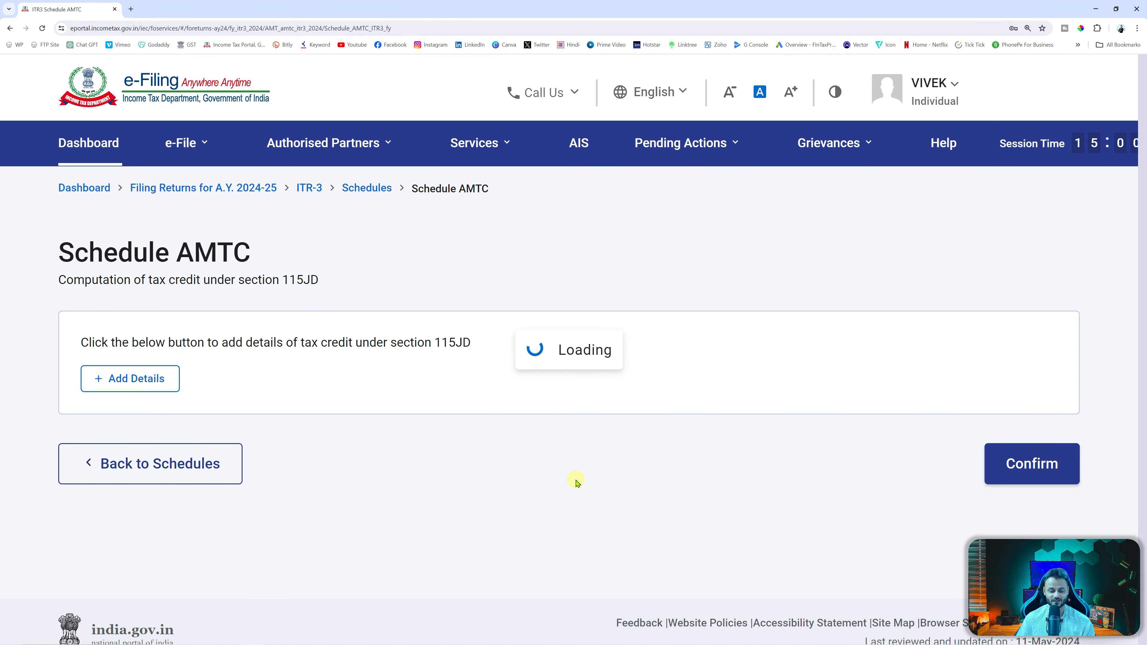
Open Part B - TI from the Schedules Summary and review the income computed under each head.
{"action": "scroll", "coordinate": [576, 482], "scroll_direction": "down", "scroll_amount": 10}
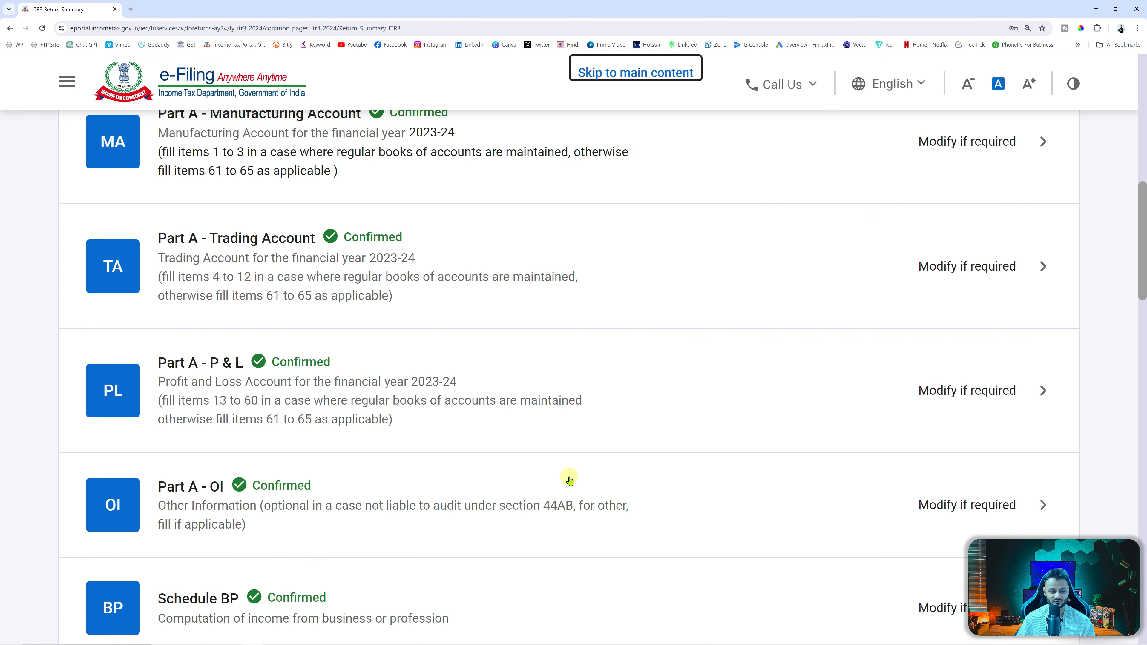
{"action": "scroll", "coordinate": [570, 480], "scroll_direction": "down", "scroll_amount": 20}
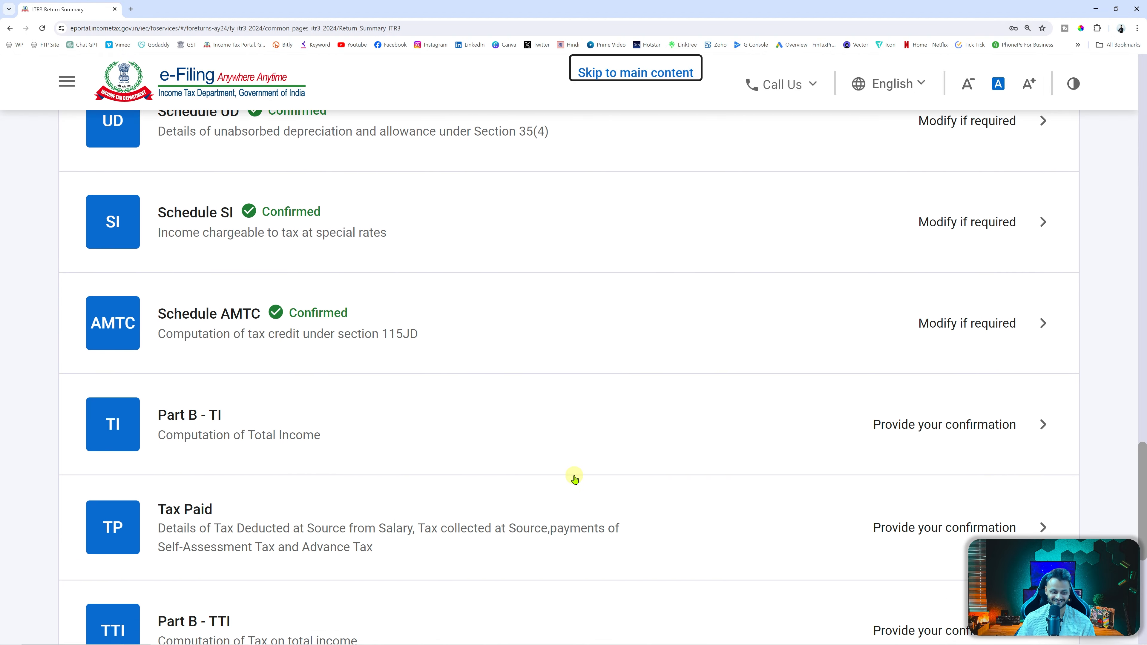
{"action": "left_click", "coordinate": [845, 388]}
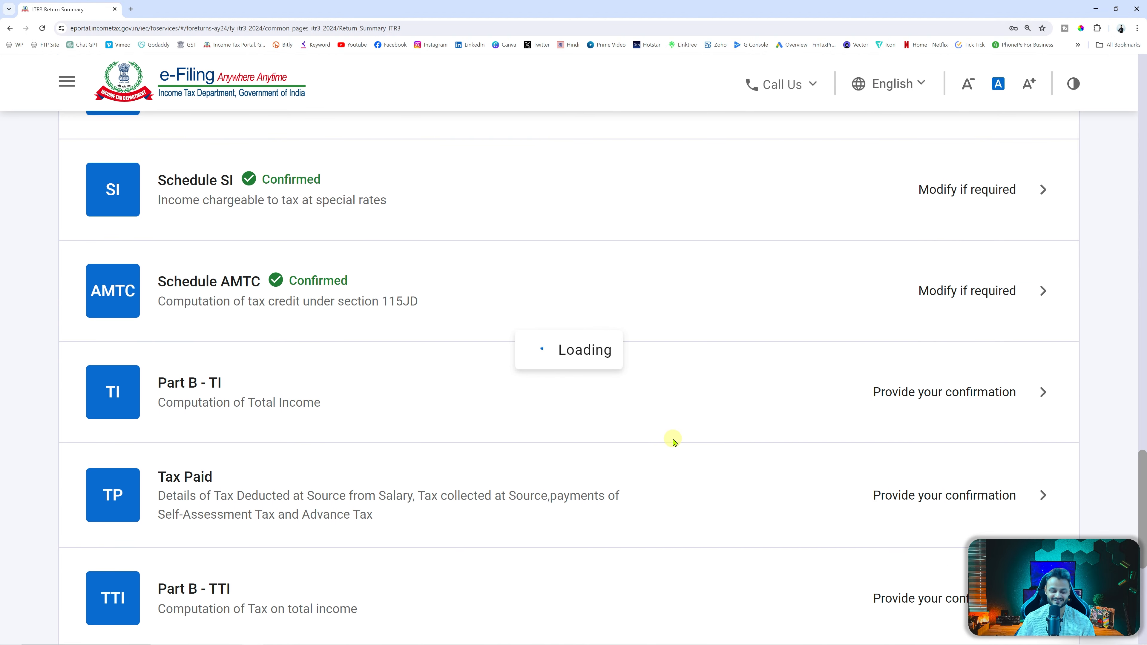
{"action": "scroll", "coordinate": [673, 440], "scroll_direction": "down", "scroll_amount": 2}
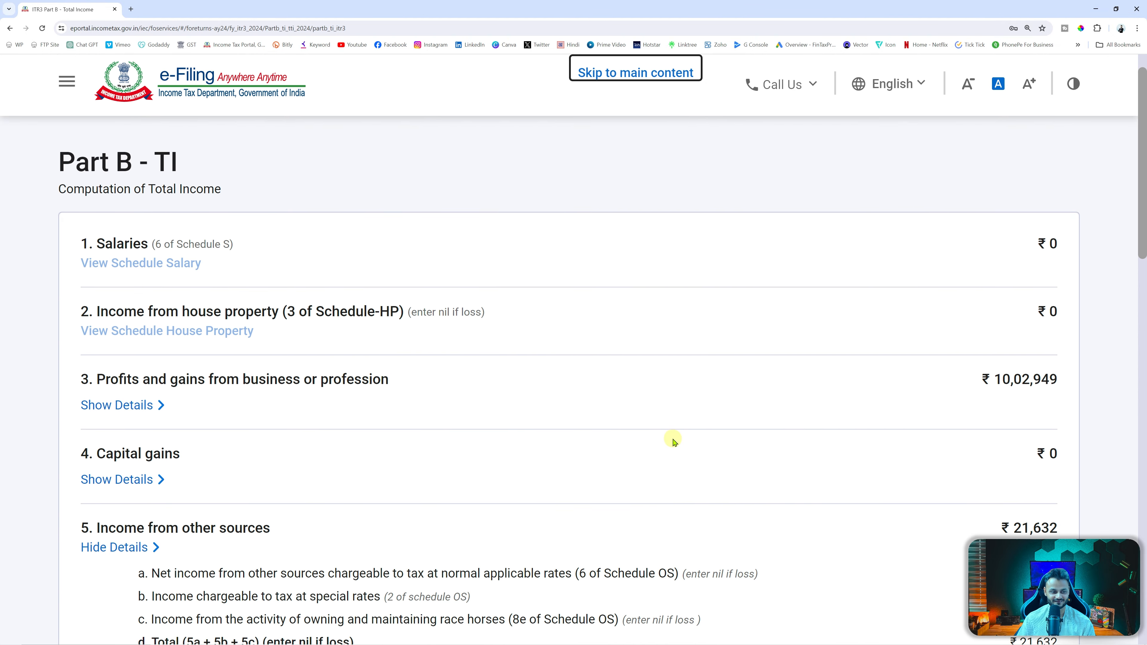
{"action": "scroll", "coordinate": [797, 312], "scroll_direction": "down", "scroll_amount": 2}
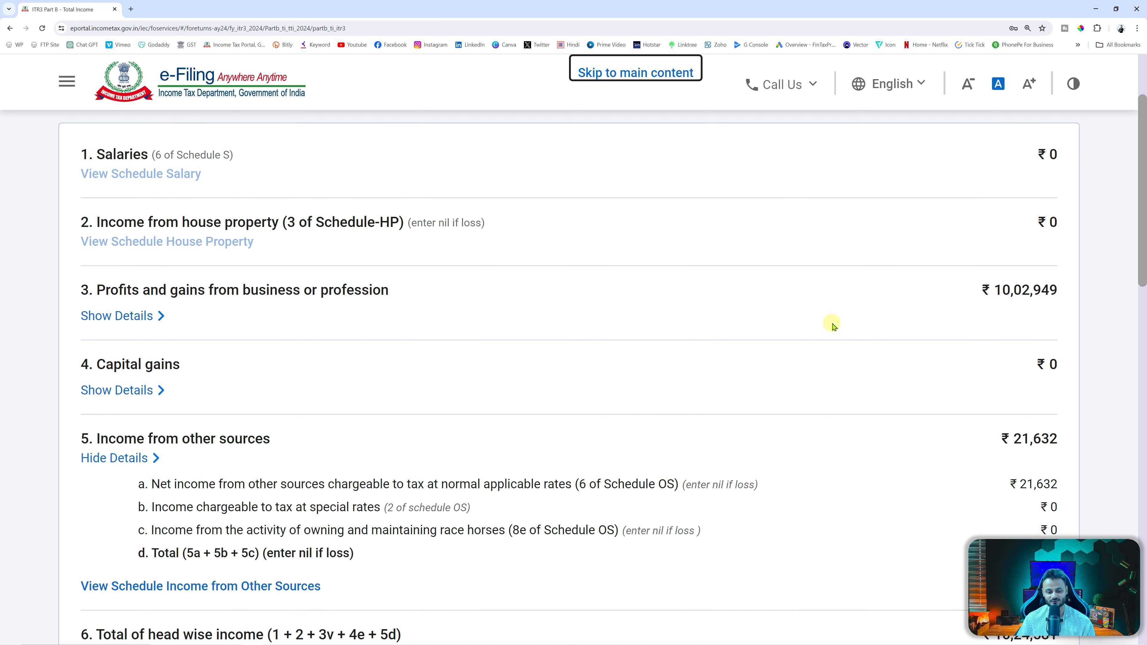
{"action": "scroll", "coordinate": [719, 321], "scroll_direction": "down", "scroll_amount": 2}
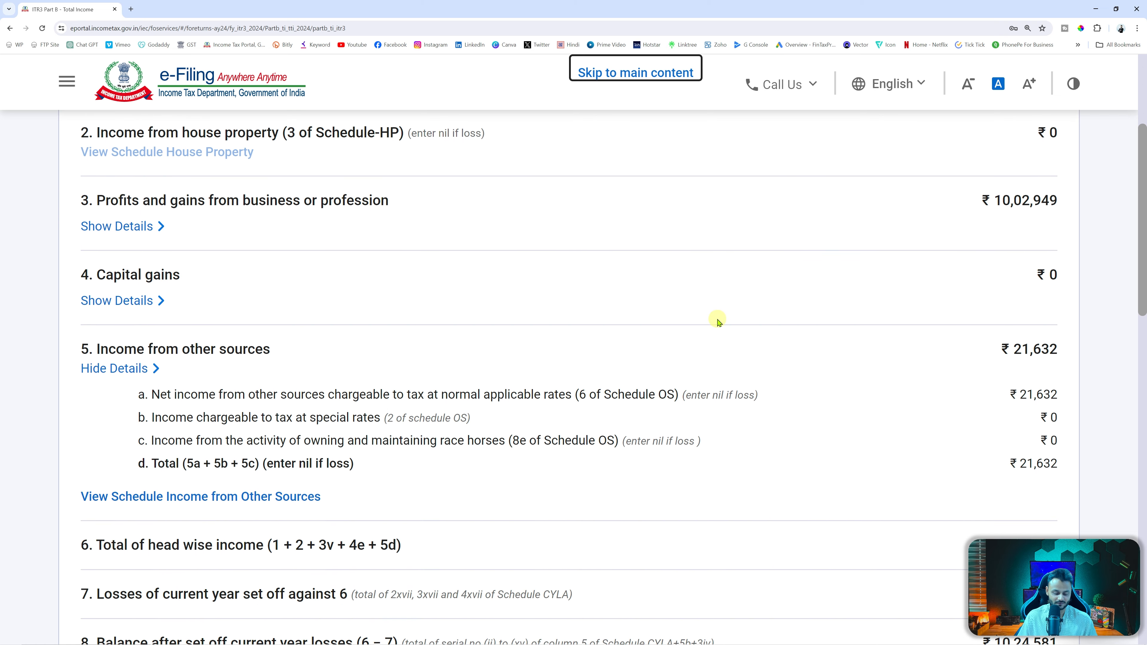
Check the Part B - TI income against the rounded-off total income in the Excel Computation sheet, and confirm Part B - TI on the portal.
{"action": "key", "text": "alt+Tab"}
{"action": "scroll", "coordinate": [575, 359], "scroll_direction": "down", "scroll_amount": 7}
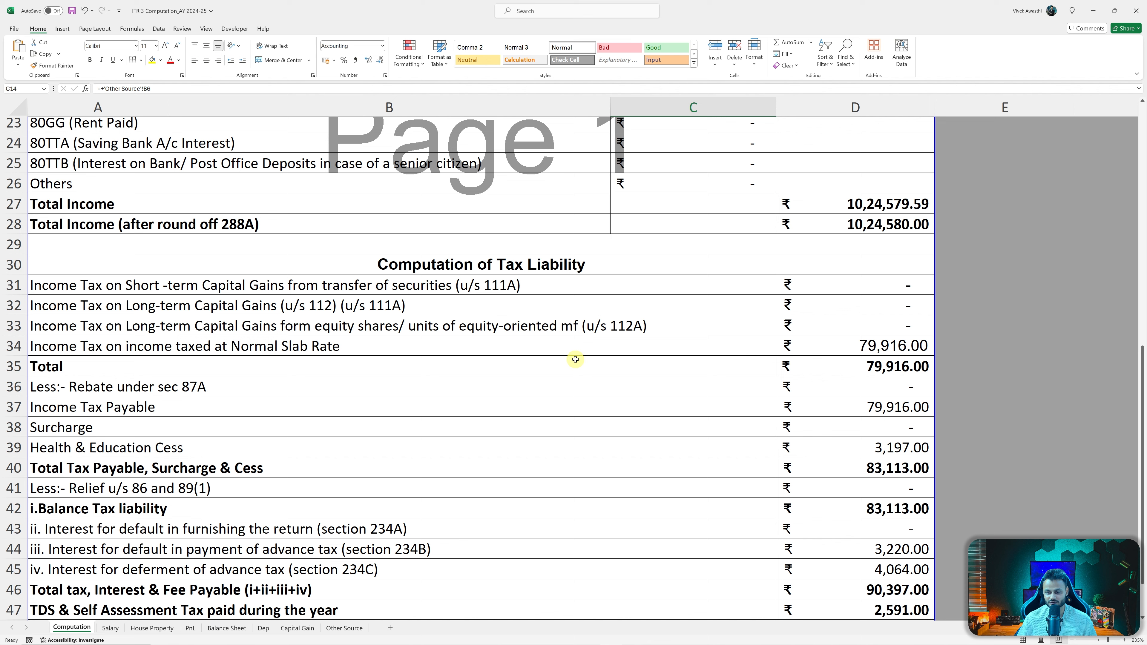
{"action": "key", "text": "alt+Tab"}
{"action": "scroll", "coordinate": [576, 359], "scroll_direction": "up", "scroll_amount": 4}
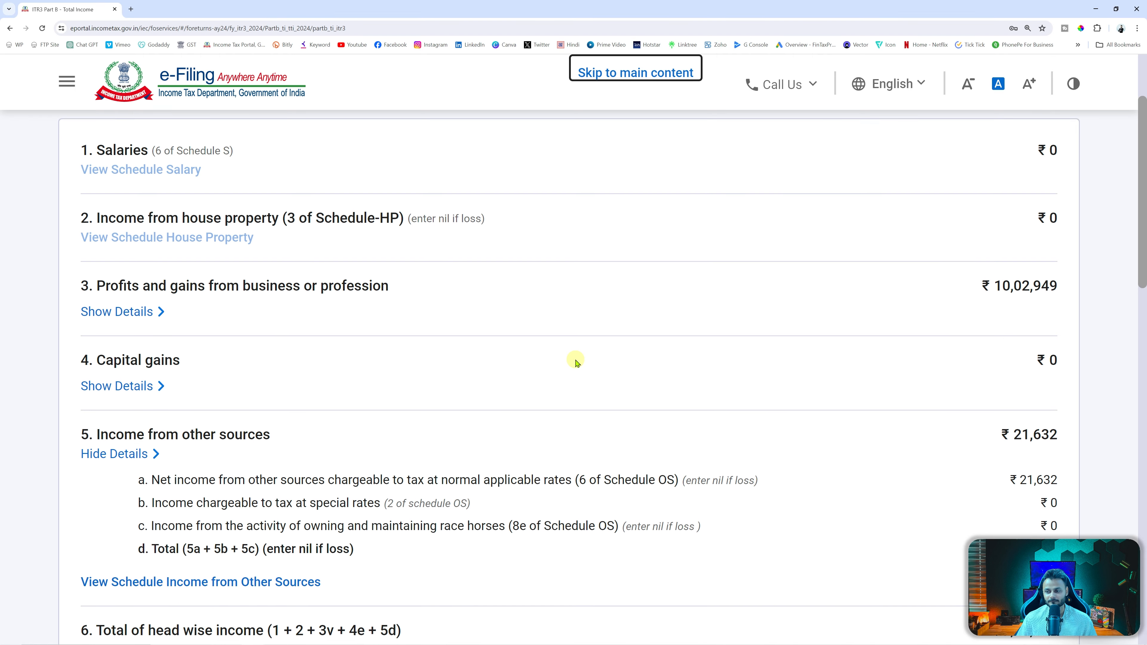
{"action": "scroll", "coordinate": [576, 360], "scroll_direction": "down", "scroll_amount": 20}
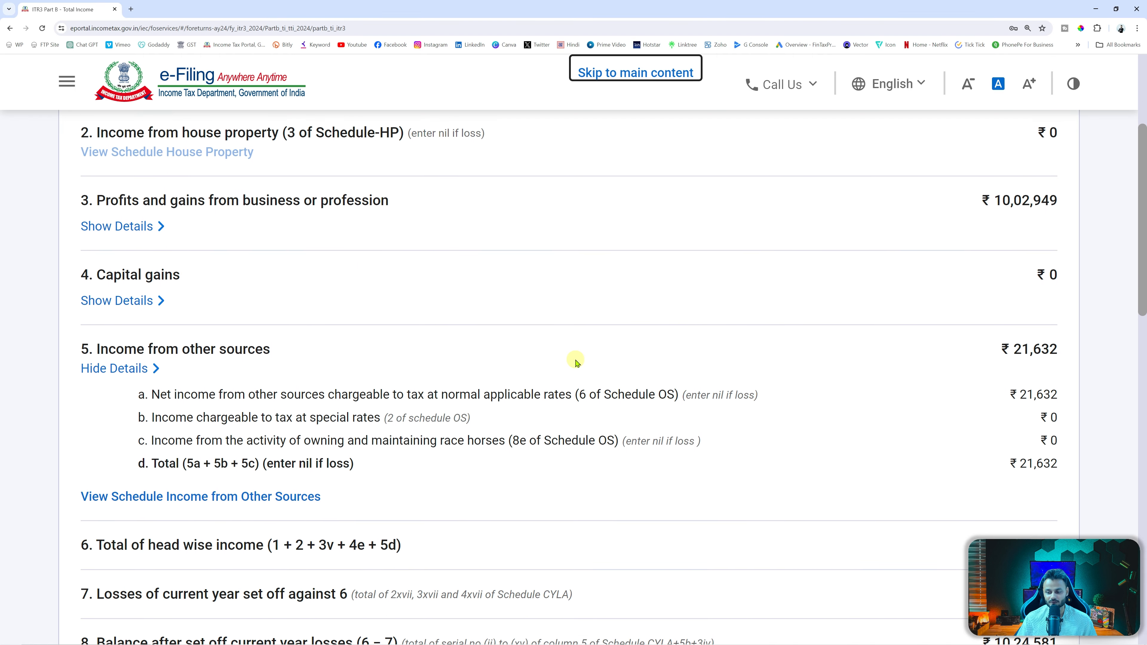
{"action": "scroll", "coordinate": [581, 375], "scroll_direction": "down", "scroll_amount": 6}
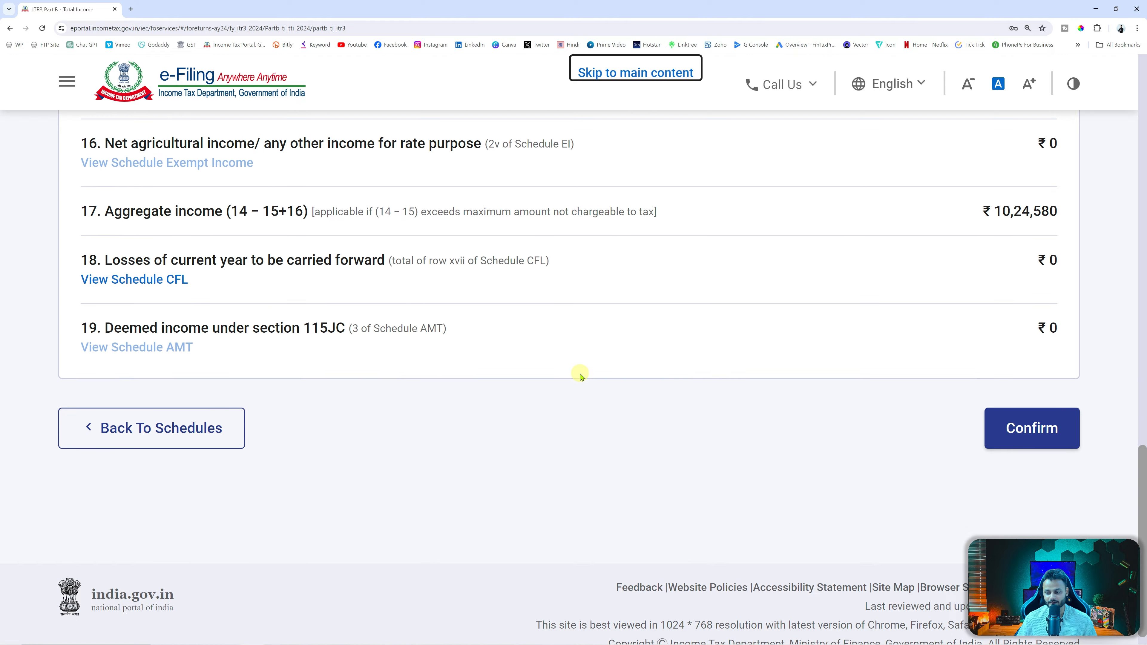
{"action": "key", "text": "alt+Tab"}
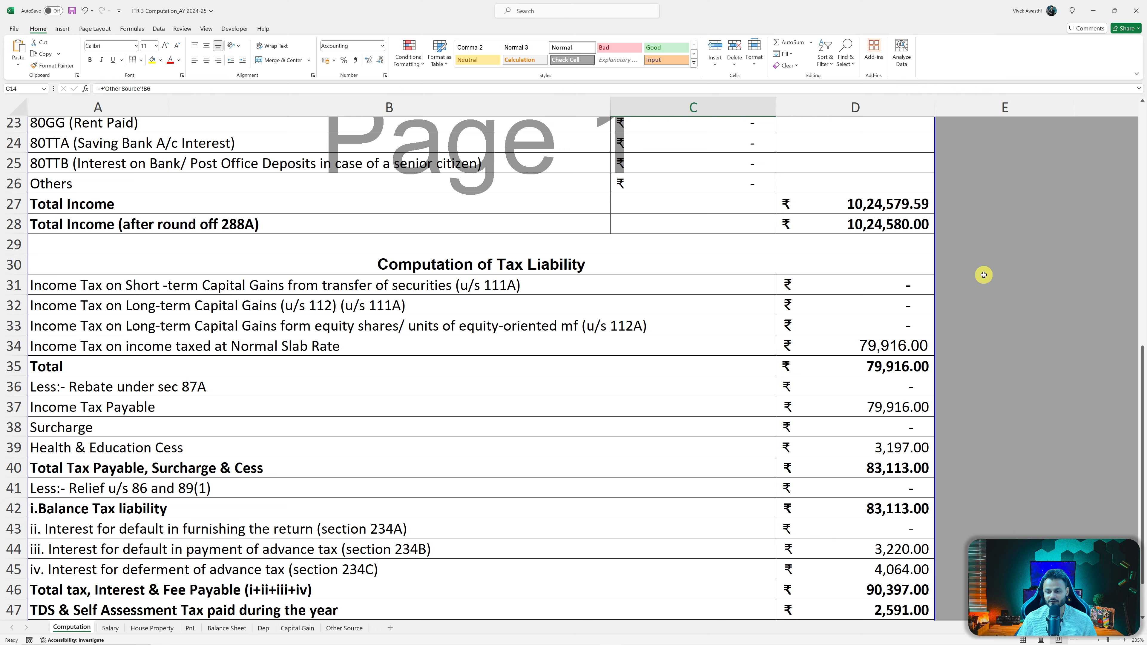
{"action": "left_click", "coordinate": [880, 226]}
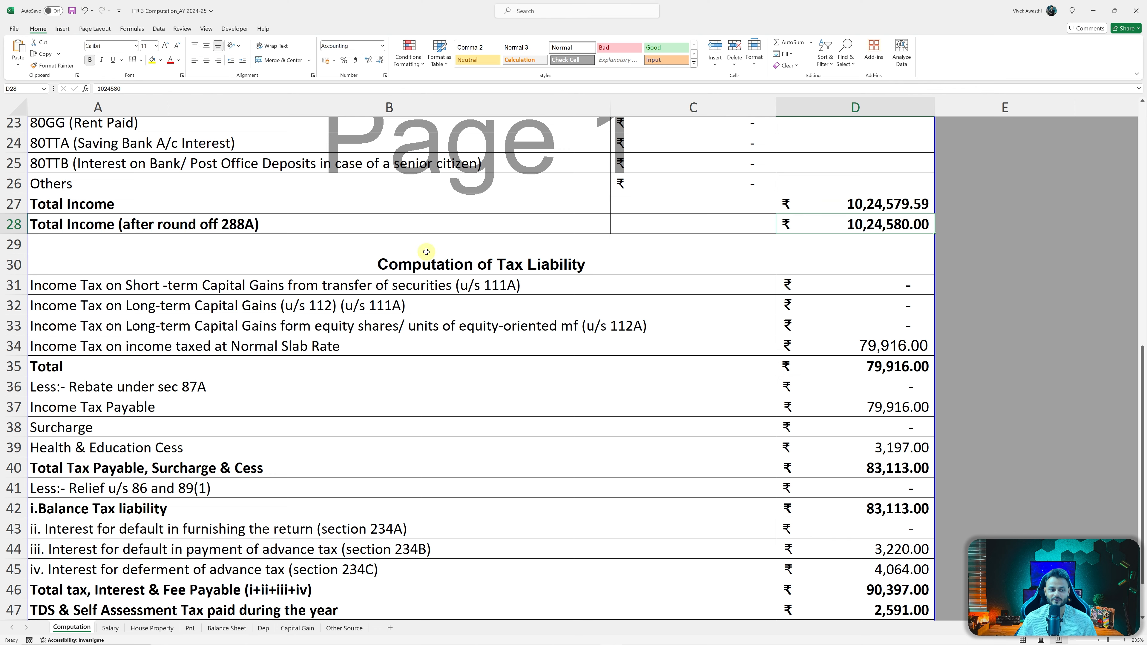
{"action": "left_click", "coordinate": [14, 224]}
{"action": "key", "text": "alt+Tab"}
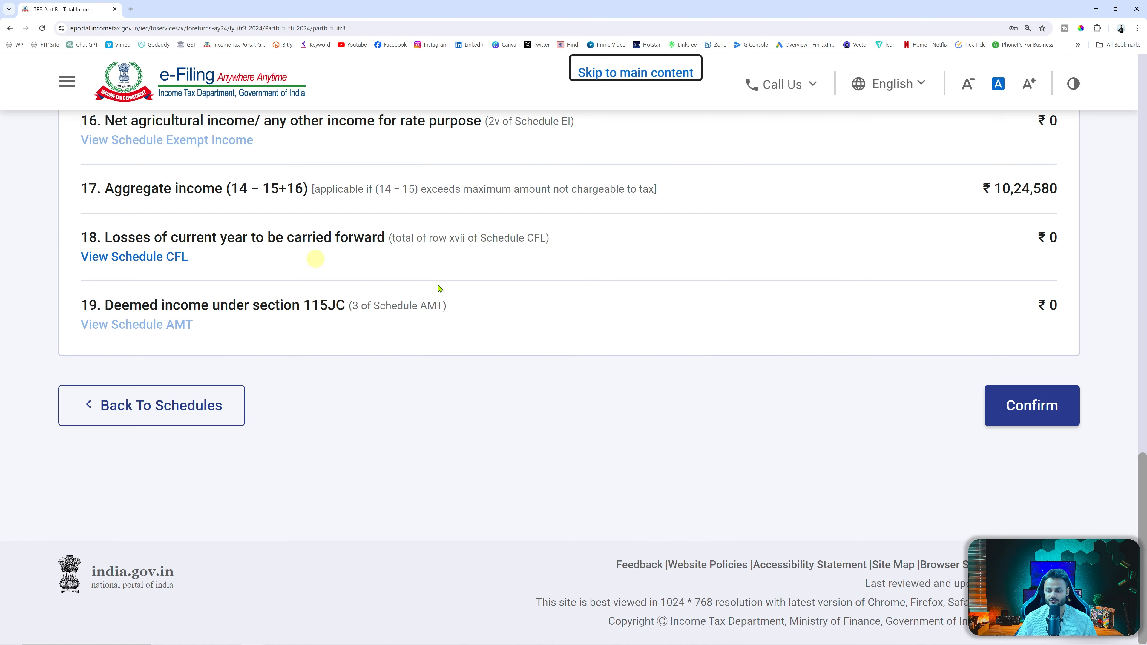
{"action": "left_click", "coordinate": [1036, 409]}
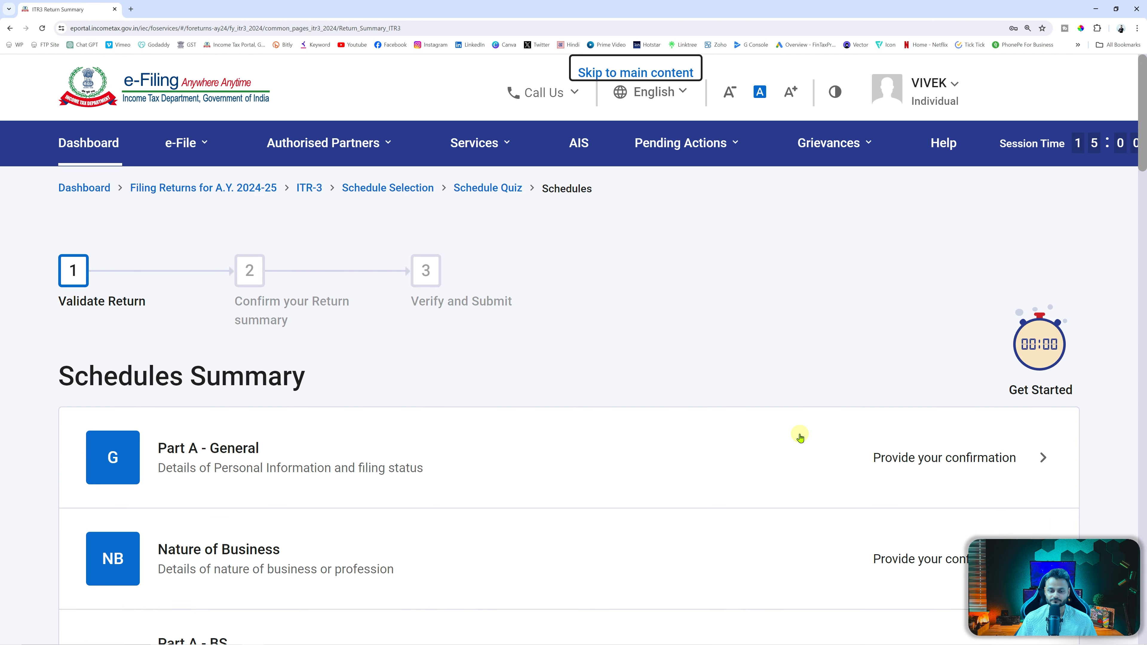
Open the Tax Paid schedule and review its TDS, TCS, advance tax and total taxes paid entries.
{"action": "scroll", "coordinate": [801, 445], "scroll_direction": "down", "scroll_amount": 20}
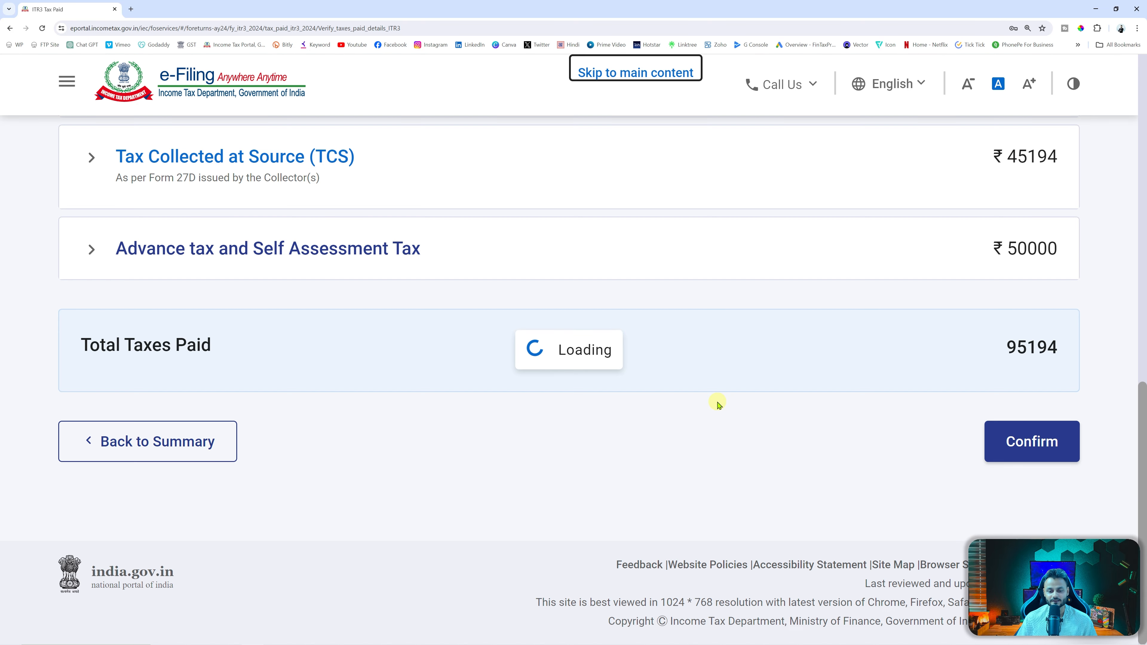
{"action": "scroll", "coordinate": [719, 404], "scroll_direction": "down", "scroll_amount": 10}
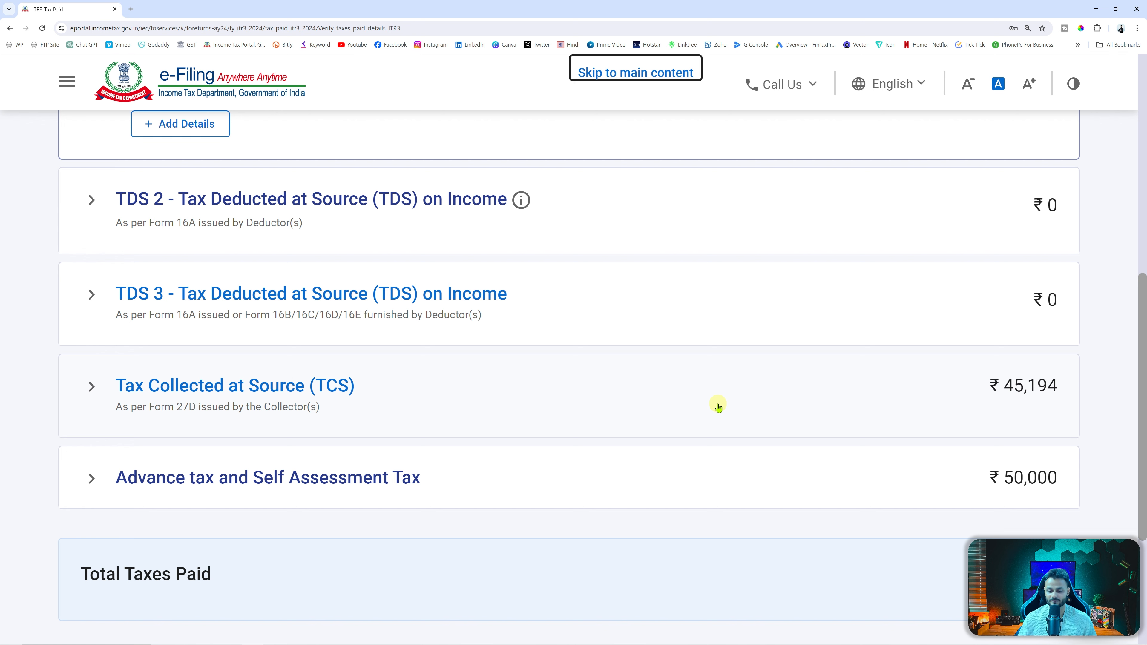
{"action": "scroll", "coordinate": [718, 406], "scroll_direction": "down", "scroll_amount": 2}
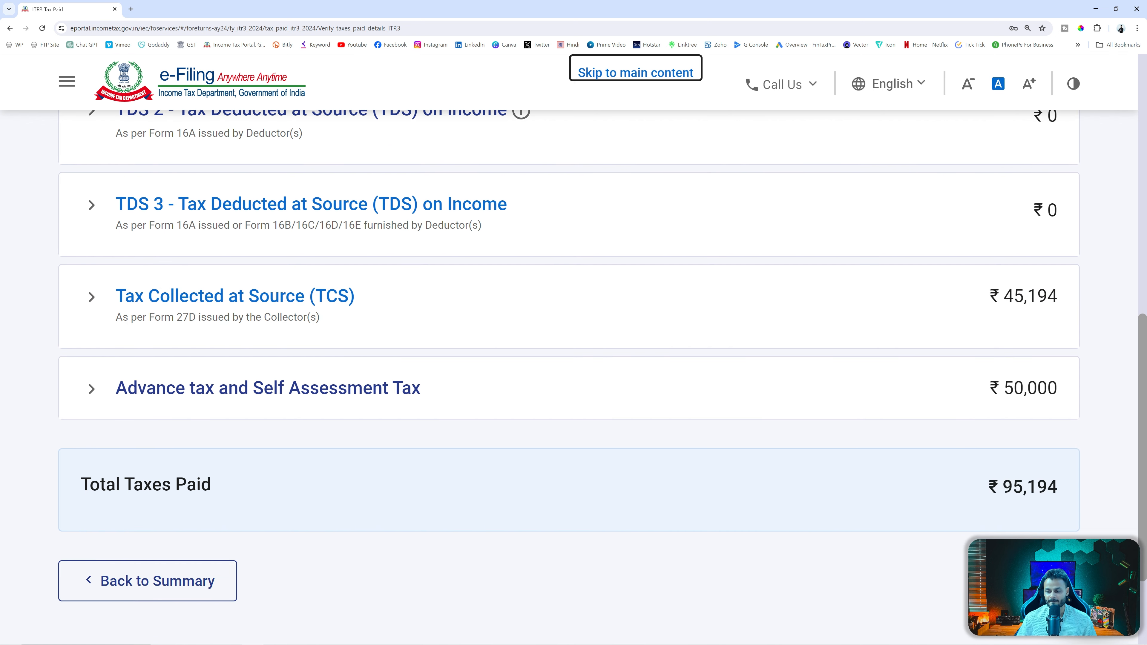
In the Excel Computation sheet, set TDS & Self Assessment Tax paid during the year to 95194, matching the portal's Total Taxes Paid.
{"action": "key", "text": "alt+Tab"}
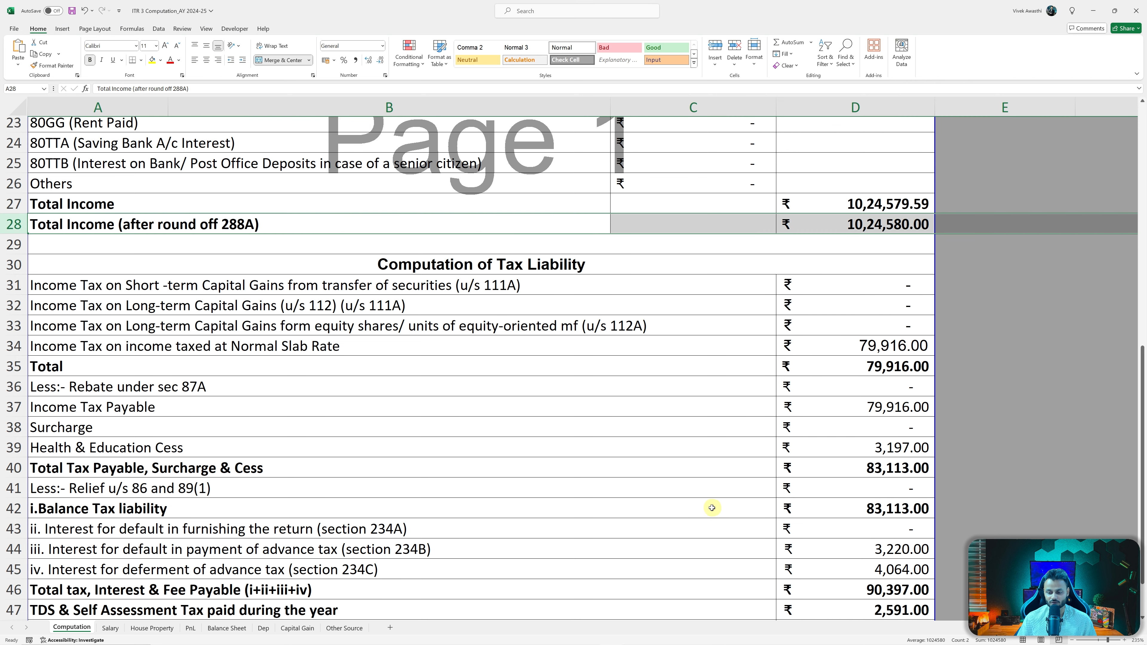
{"action": "scroll", "coordinate": [712, 508], "scroll_direction": "down", "scroll_amount": 2}
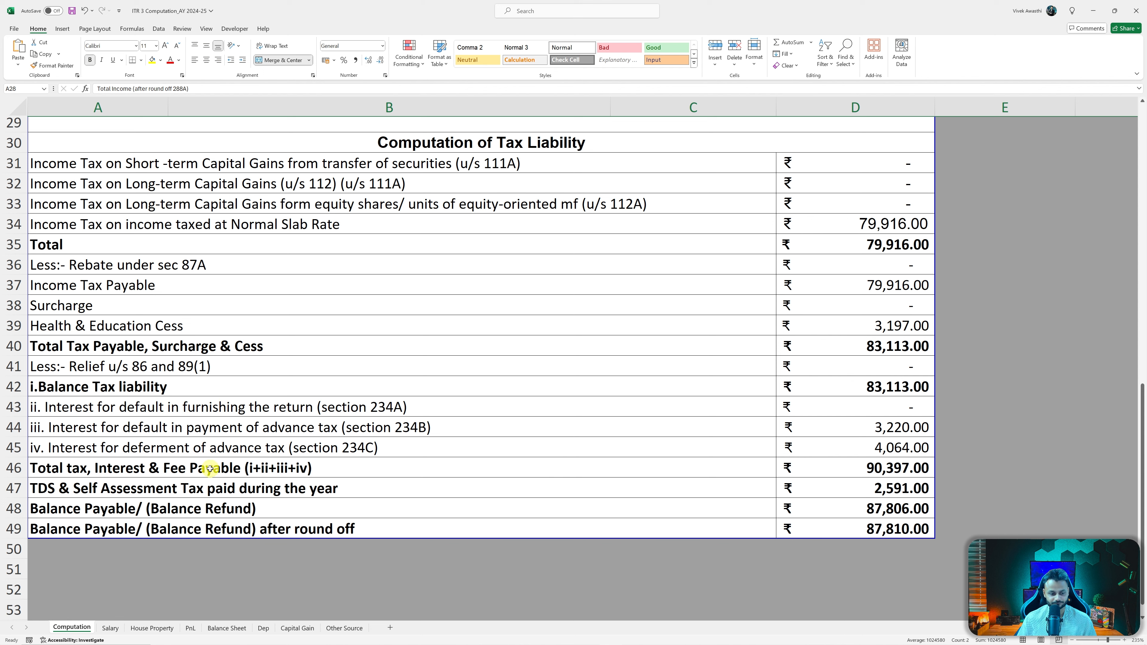
{"action": "left_click", "coordinate": [238, 486]}
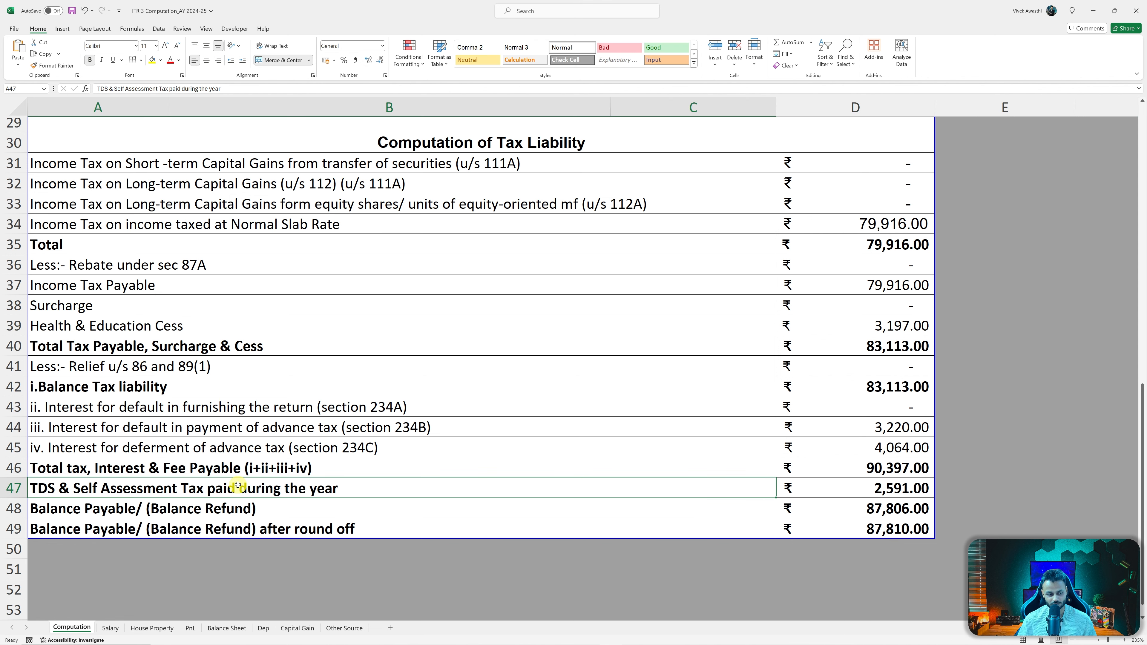
{"action": "key", "text": "alt+Tab"}
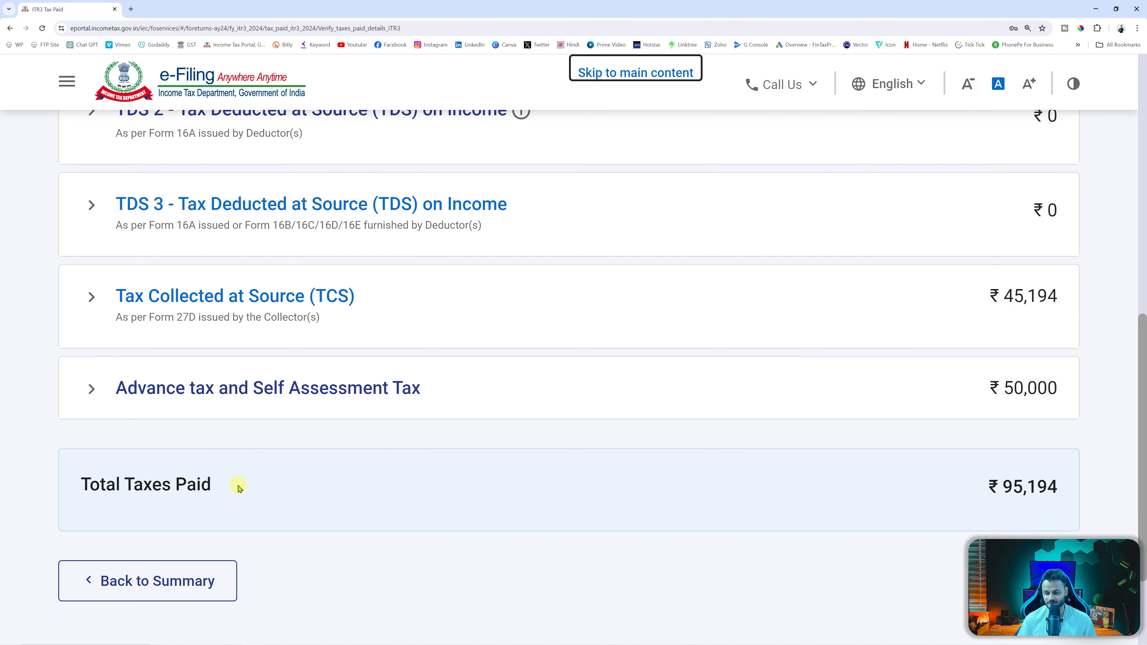
{"action": "key", "text": "alt+Tab"}
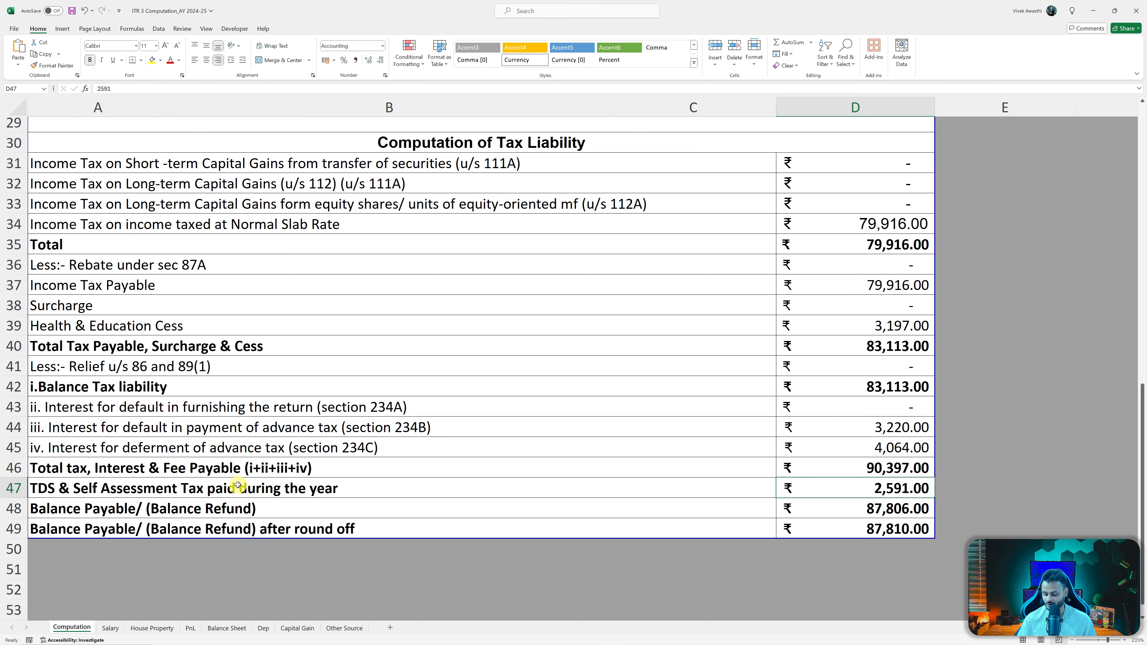
{"action": "key", "text": "Right"}
{"action": "type", "text": "95194"}
{"action": "key", "text": "ctrl+Return"}
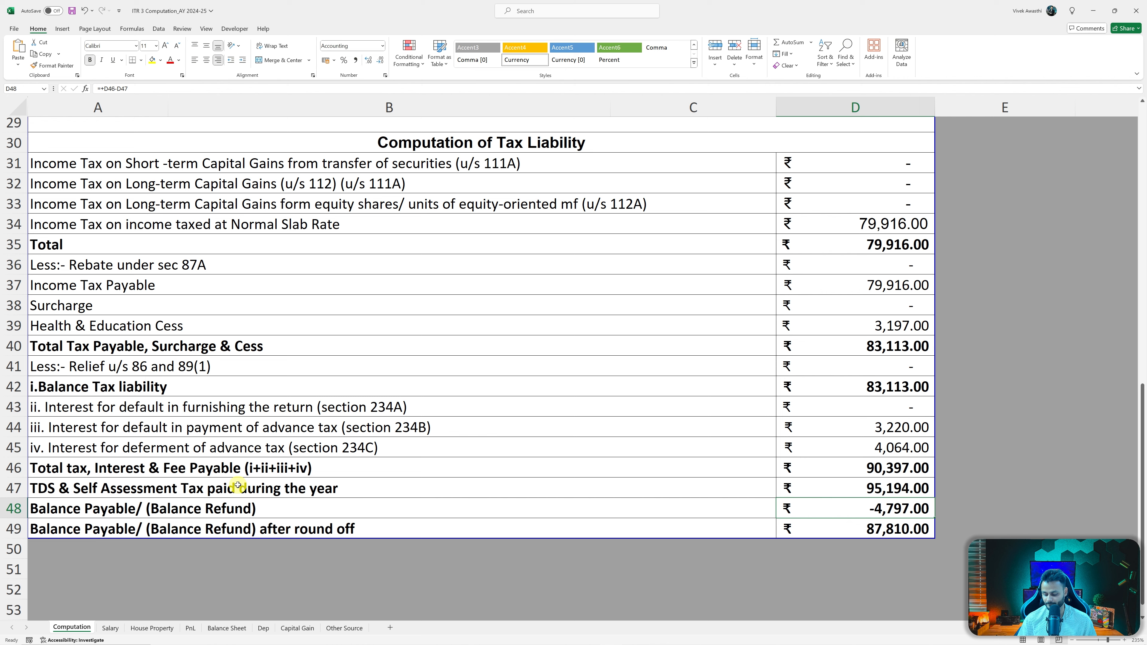
Confirm the Tax Paid schedule on the e-Filing portal and open Part B - TTI from the schedules summary.
{"action": "key", "text": "alt+Tab"}
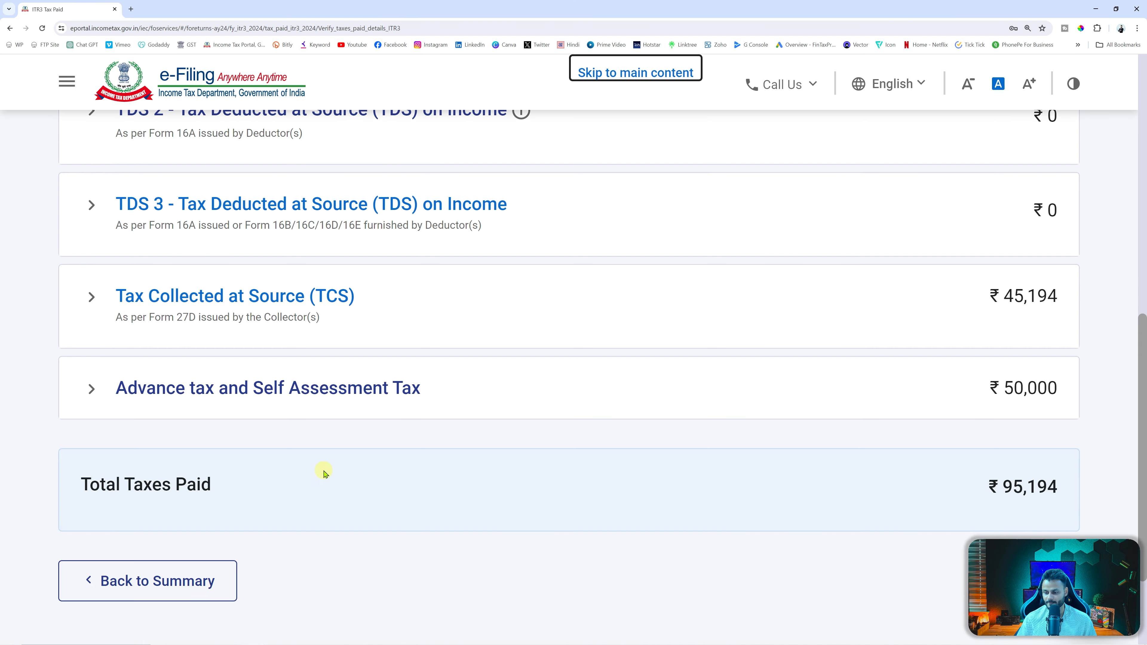
{"action": "left_click", "coordinate": [1031, 581]}
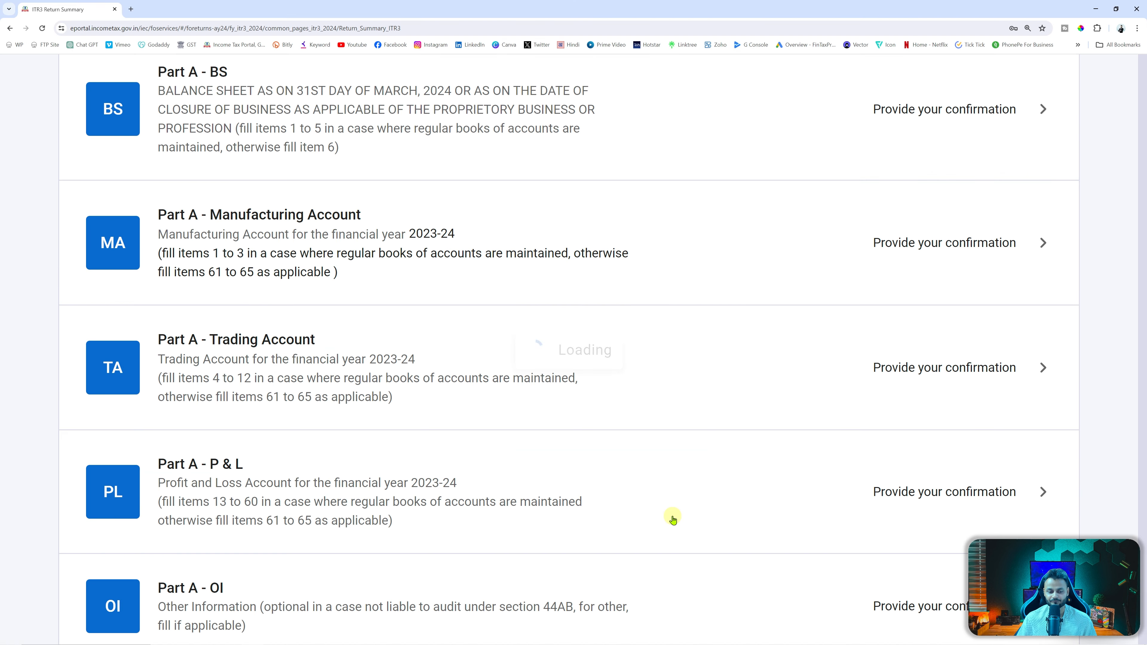
{"action": "scroll", "coordinate": [674, 520], "scroll_direction": "down", "scroll_amount": 15}
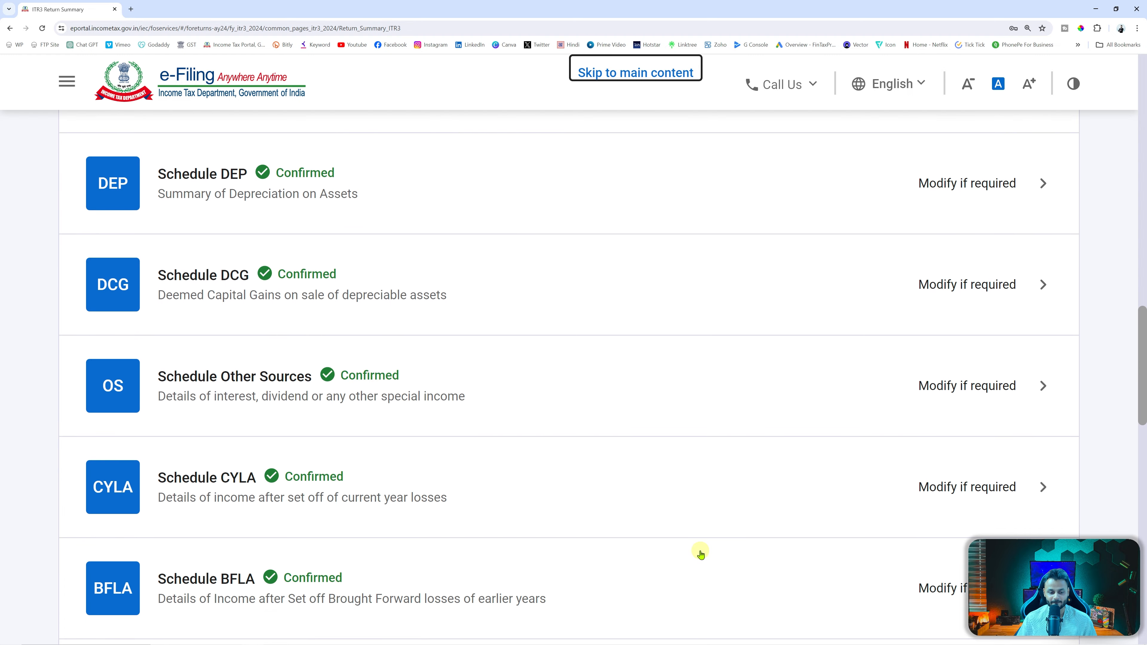
{"action": "scroll", "coordinate": [698, 552], "scroll_direction": "down", "scroll_amount": 10}
{"action": "scroll", "coordinate": [696, 553], "scroll_direction": "up", "scroll_amount": 2}
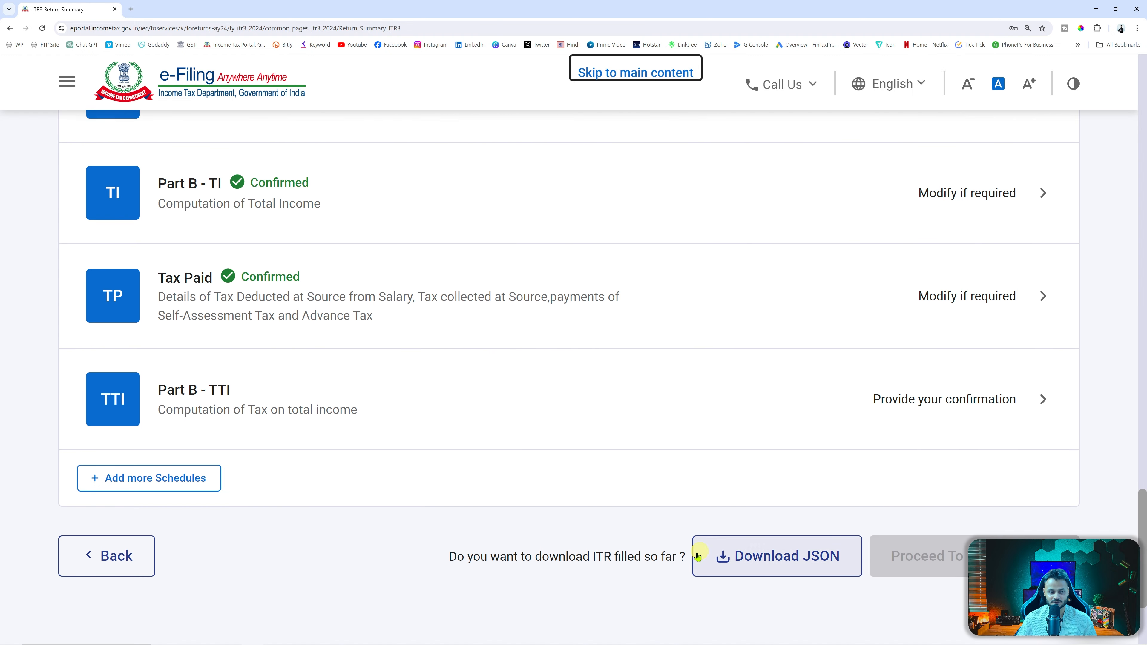
{"action": "left_click", "coordinate": [552, 402]}
Expand the portal's details of tax payable on total income and set the Normal Slab Rate tax in Excel to 63687.
{"action": "scroll", "coordinate": [553, 403], "scroll_direction": "down", "scroll_amount": 5}
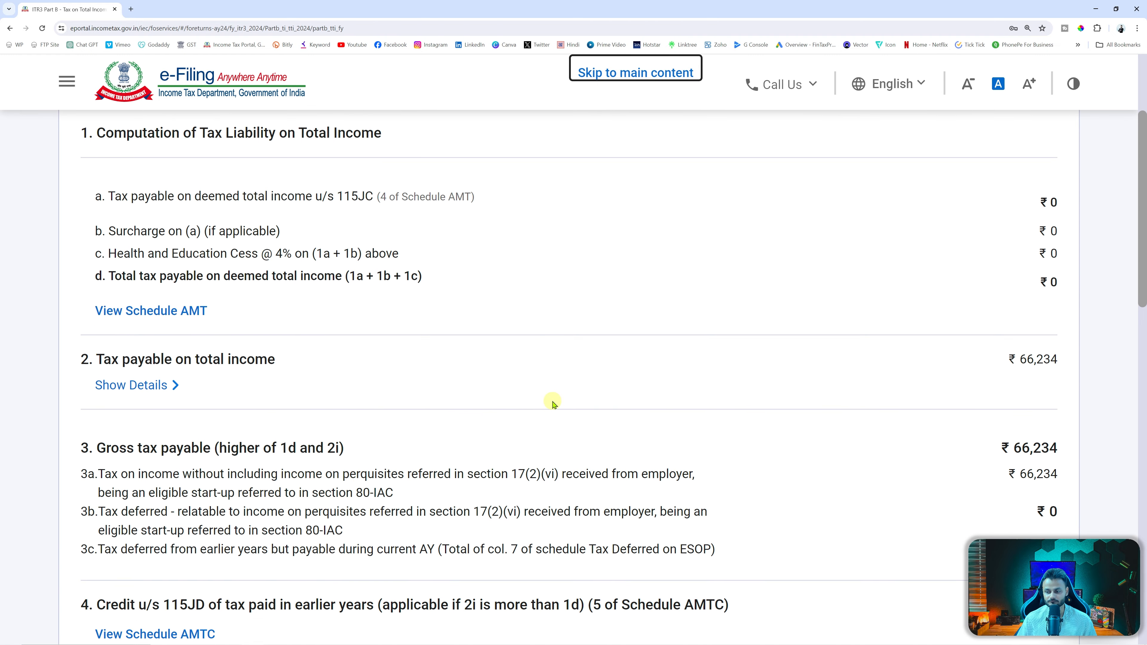
{"action": "scroll", "coordinate": [554, 404], "scroll_direction": "down", "scroll_amount": 2}
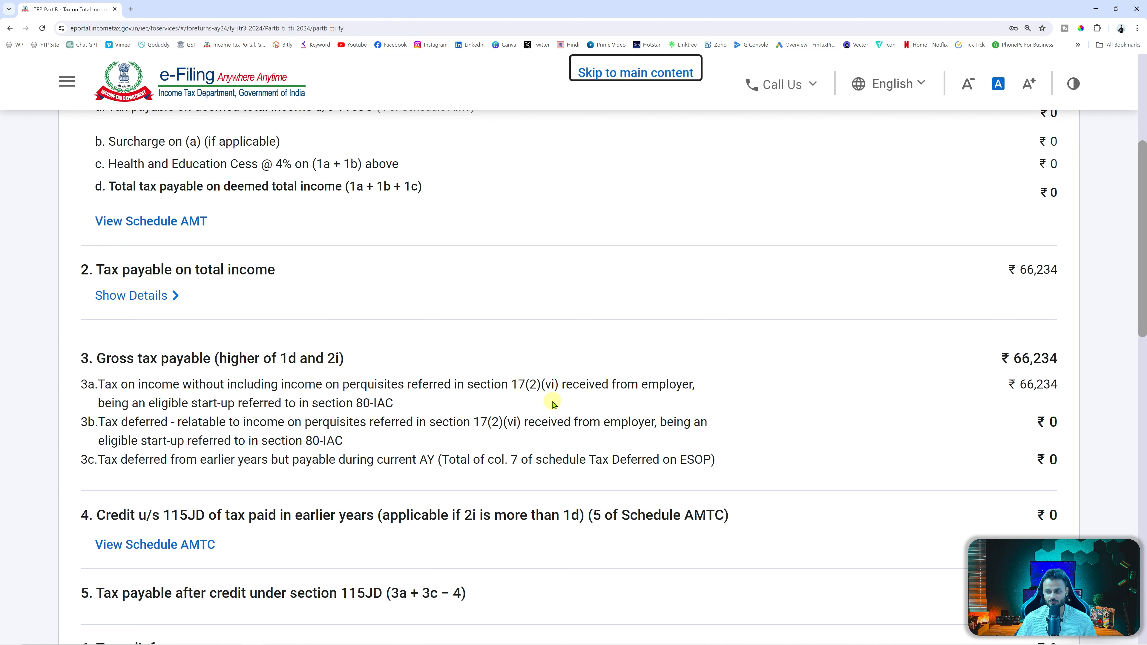
{"action": "left_click", "coordinate": [144, 296]}
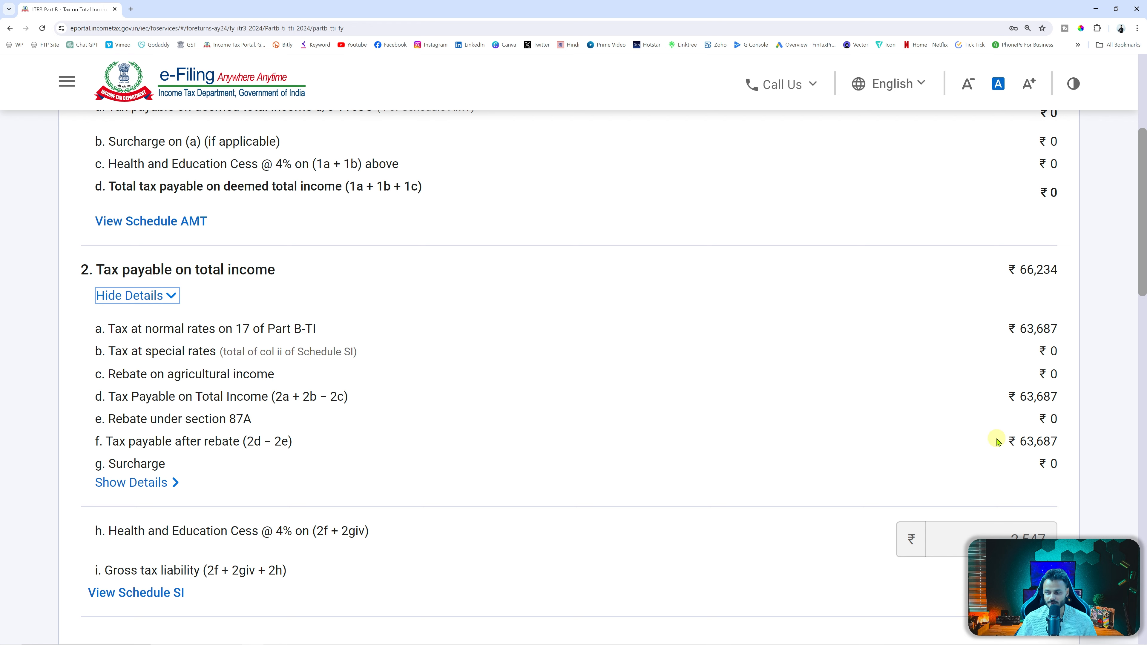
{"action": "key", "text": "alt+Tab"}
{"action": "scroll", "coordinate": [885, 389], "scroll_direction": "up", "scroll_amount": 2}
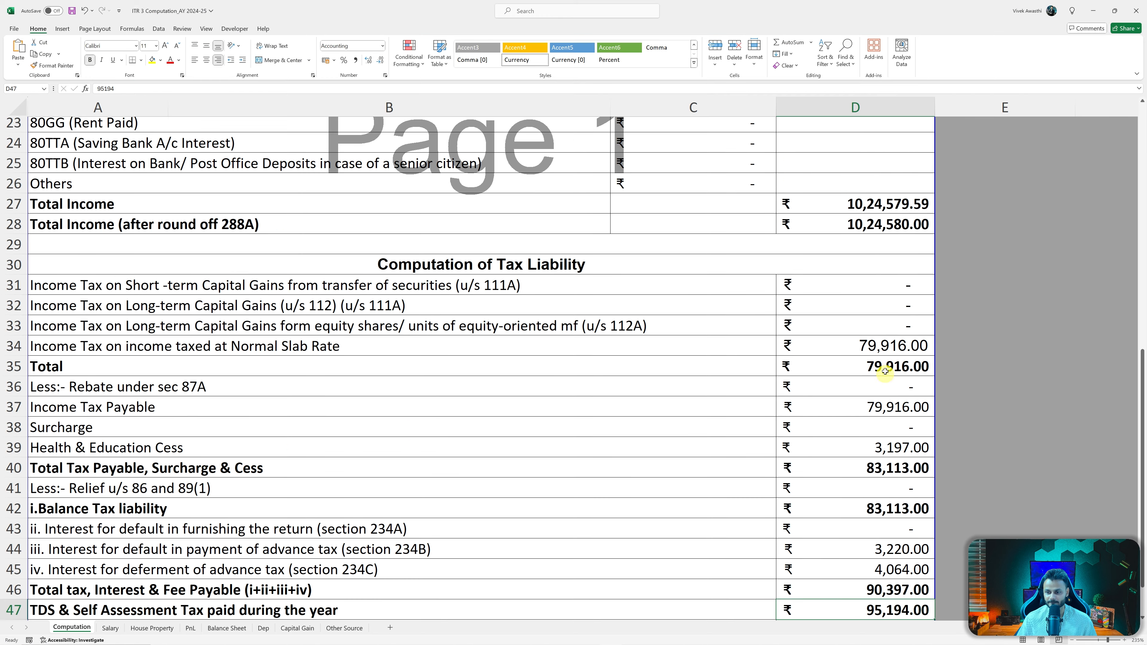
{"action": "left_click", "coordinate": [879, 348]}
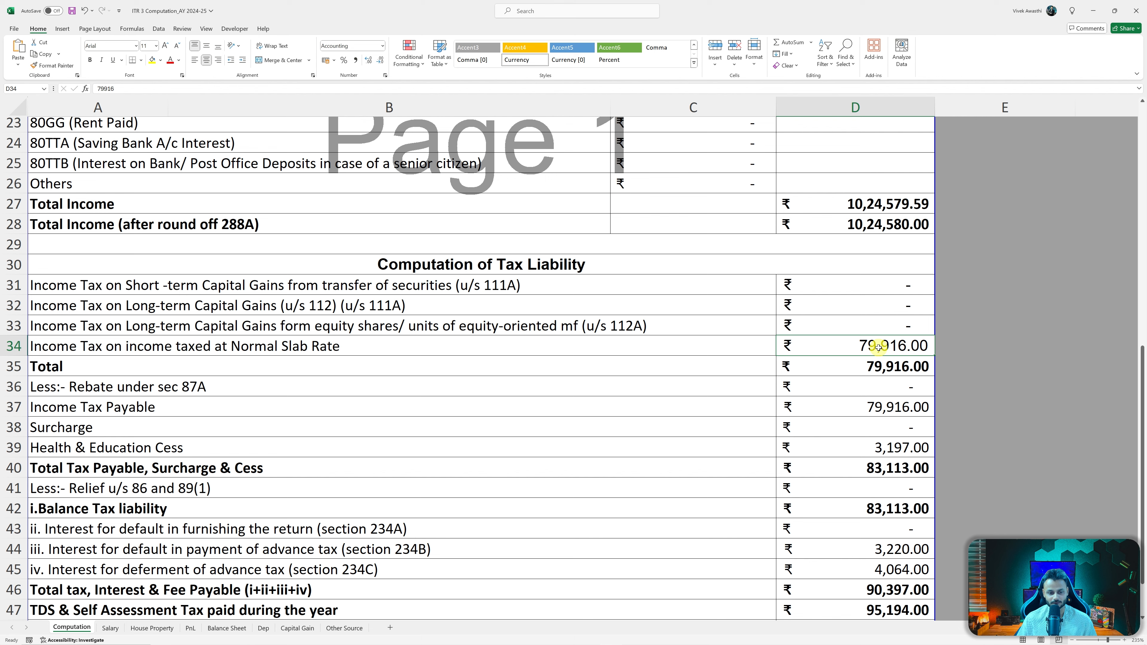
{"action": "key", "text": "alt+Tab"}
{"action": "key", "text": "alt+Tab"}
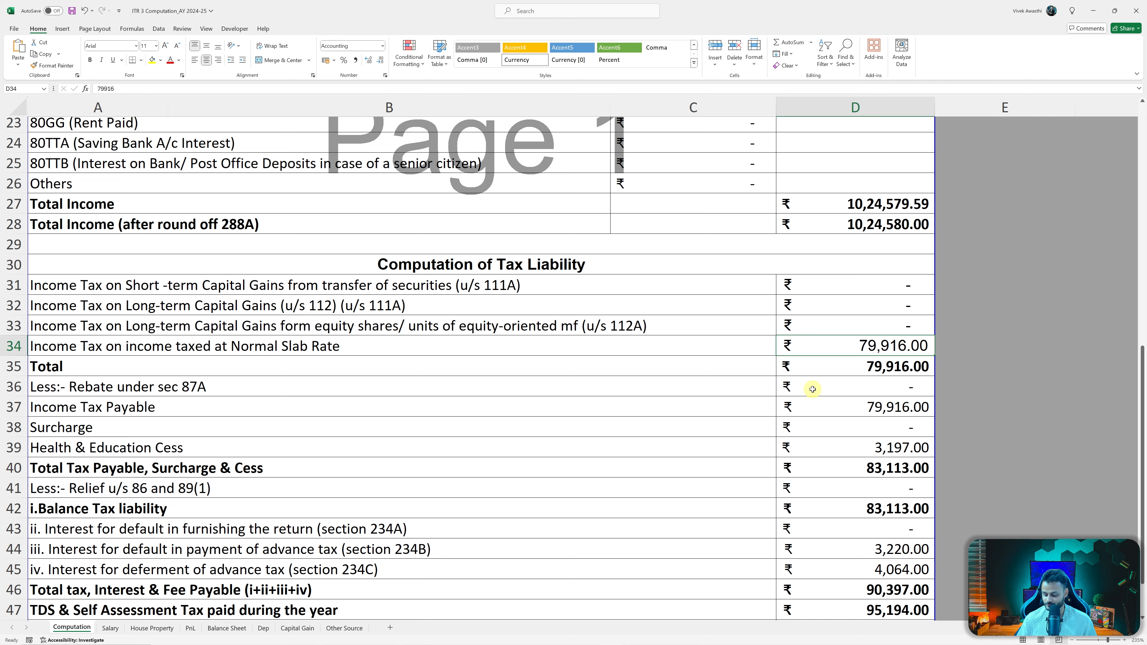
{"action": "type", "text": "63687"}
{"action": "key", "text": "Return"}
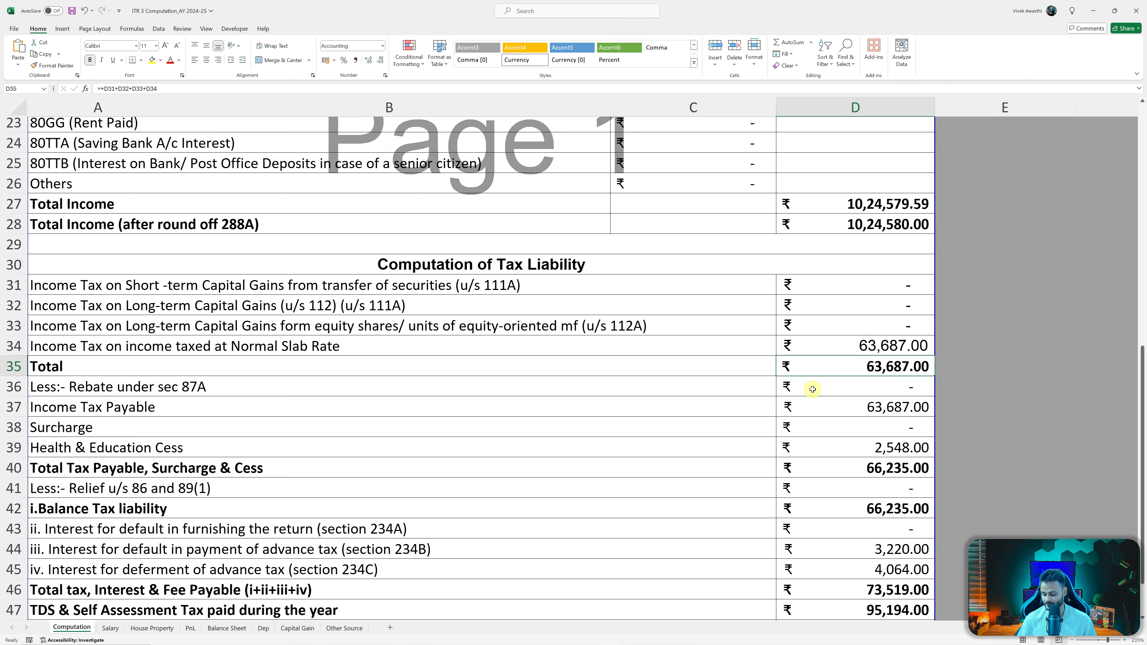
Check Health & Education Cess against Part B - TTI and change it in the Excel computation to 2,547.
{"action": "key", "text": "Down"}
{"action": "key", "text": "Down"}
{"action": "key", "text": "Down"}
{"action": "key", "text": "Down"}
{"action": "key", "text": "alt+Tab"}
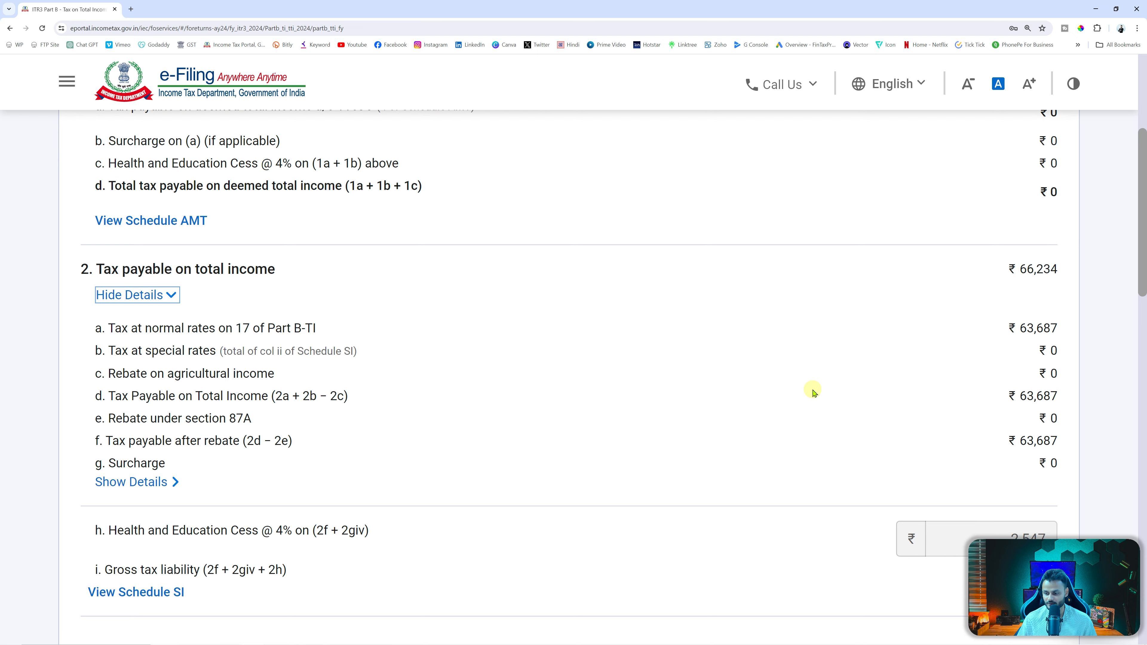
{"action": "scroll", "coordinate": [813, 392], "scroll_direction": "down", "scroll_amount": 4}
{"action": "key", "text": "alt+Tab"}
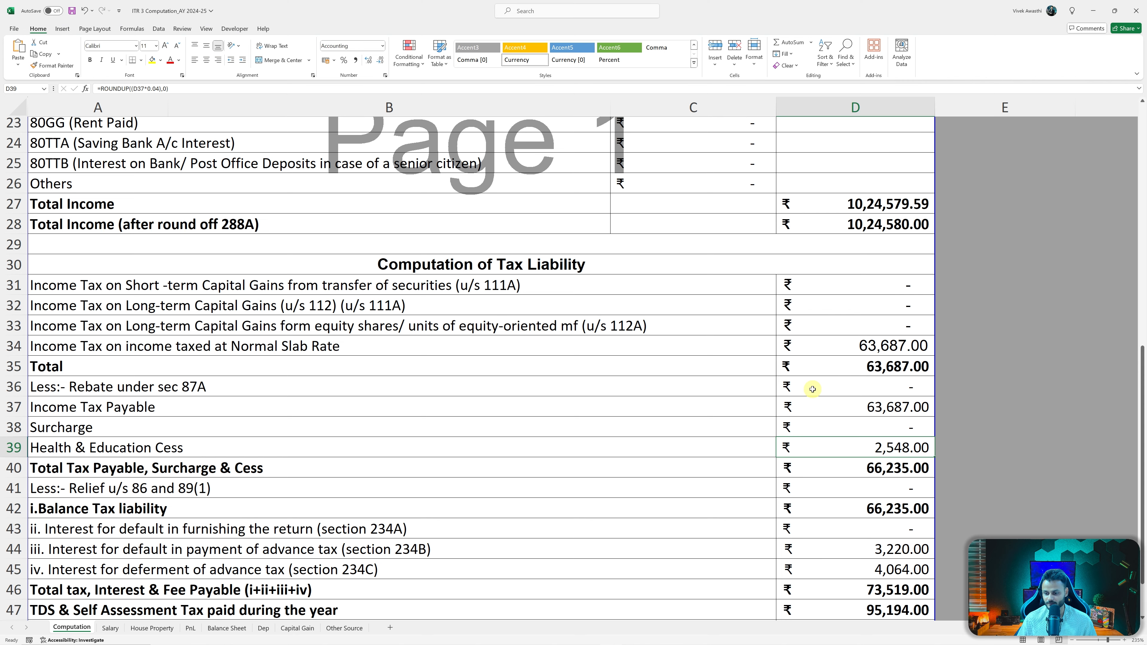
{"action": "left_click_drag", "start_coordinate": [851, 456], "coordinate": [854, 458]}
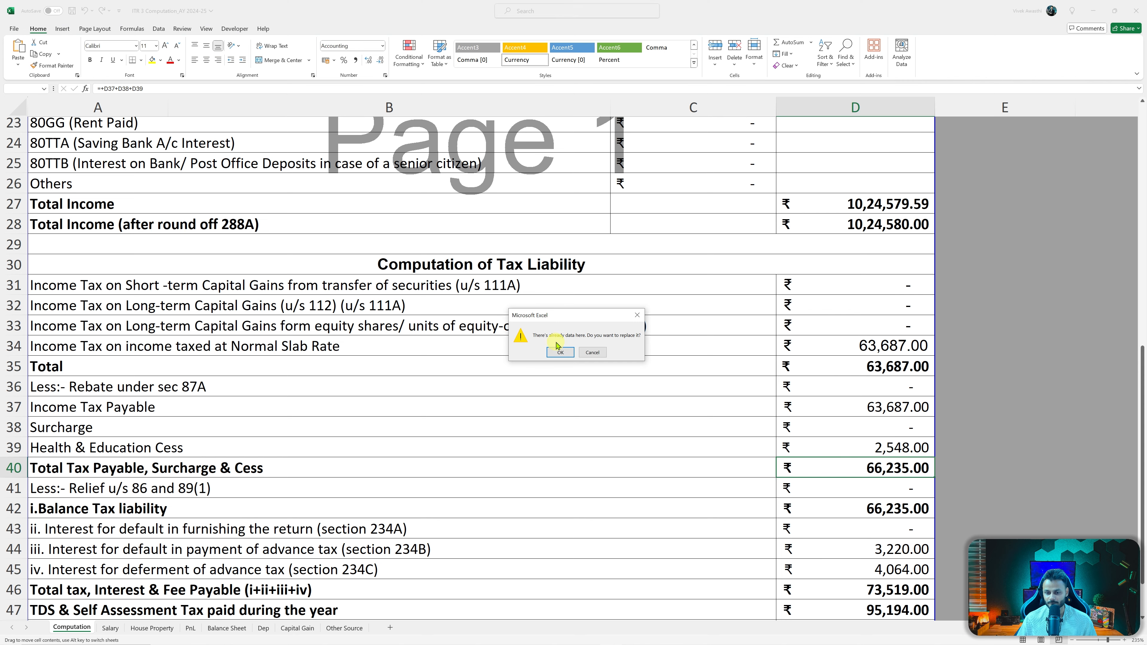
{"action": "left_click", "coordinate": [592, 353]}
In the Excel computation, set the section 234B interest to 0 and the section 234C interest to 846, as on the portal.
{"action": "scroll", "coordinate": [876, 428], "scroll_direction": "down", "scroll_amount": 2}
{"action": "left_click", "coordinate": [875, 427]}
{"action": "type", "text": "0"}
{"action": "key", "text": "Return"}
{"action": "key", "text": "alt+Tab"}
{"action": "key", "text": "alt+Tab"}
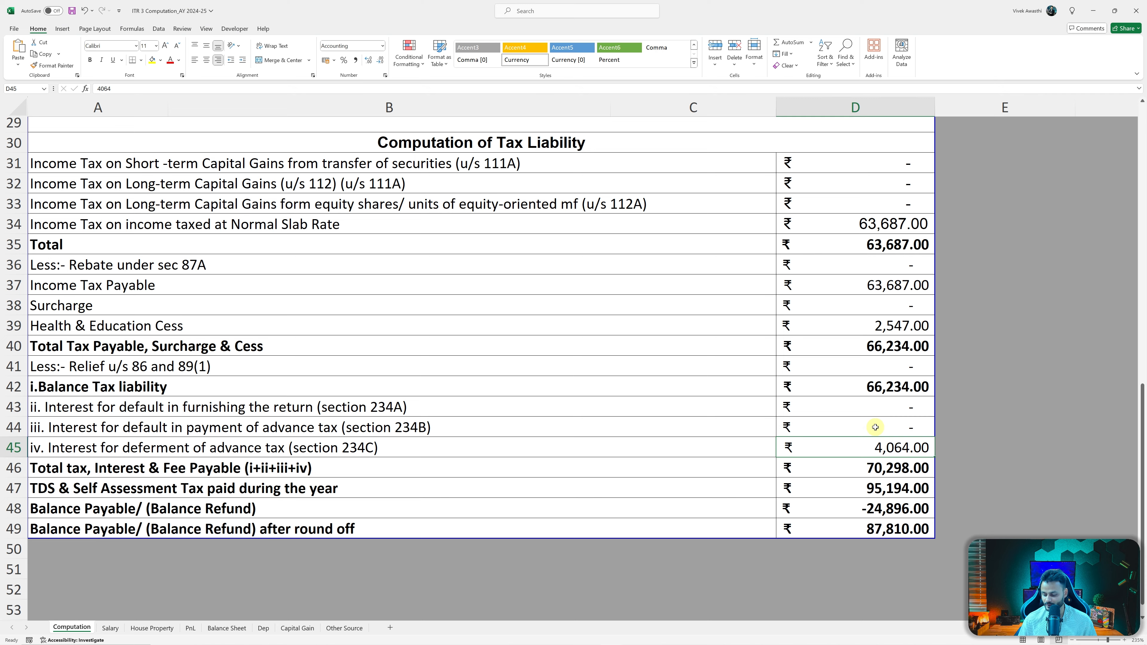
{"action": "type", "text": "846"}
{"action": "key", "text": "Return"}
Compare the interest, aggregate liability, taxes paid and refund in Part B - TTI with the Excel computation.
{"action": "key", "text": "alt+Tab"}
{"action": "scroll", "coordinate": [876, 428], "scroll_direction": "down", "scroll_amount": 5}
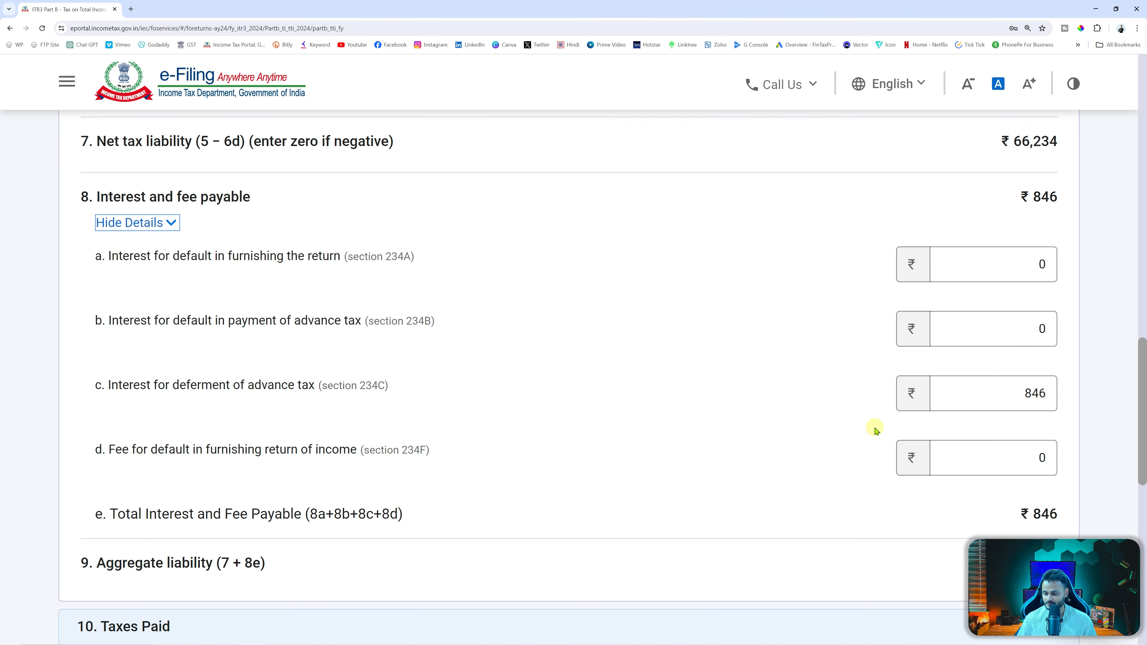
{"action": "key", "text": "alt+Tab"}
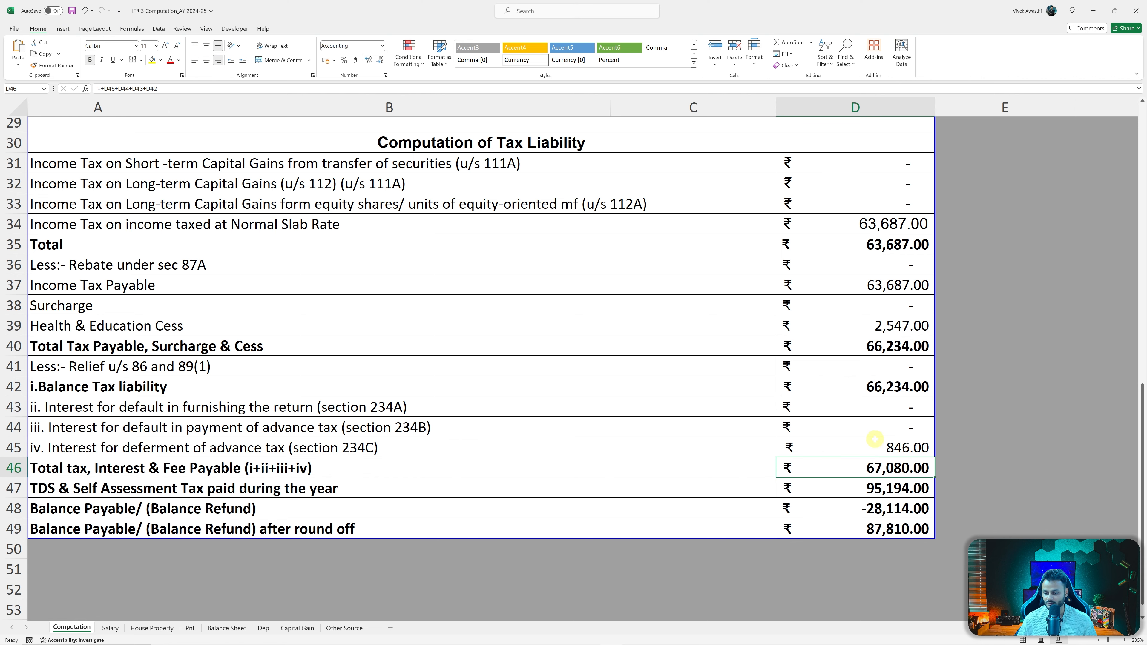
{"action": "key", "text": "alt+Tab"}
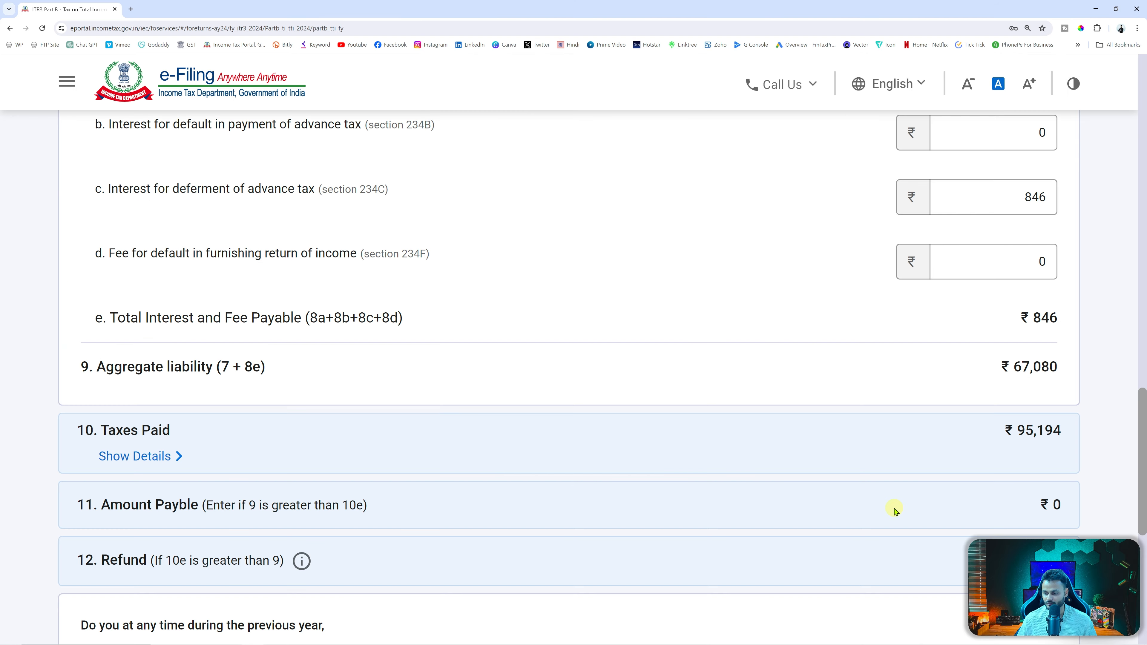
{"action": "scroll", "coordinate": [896, 511], "scroll_direction": "down", "scroll_amount": 3}
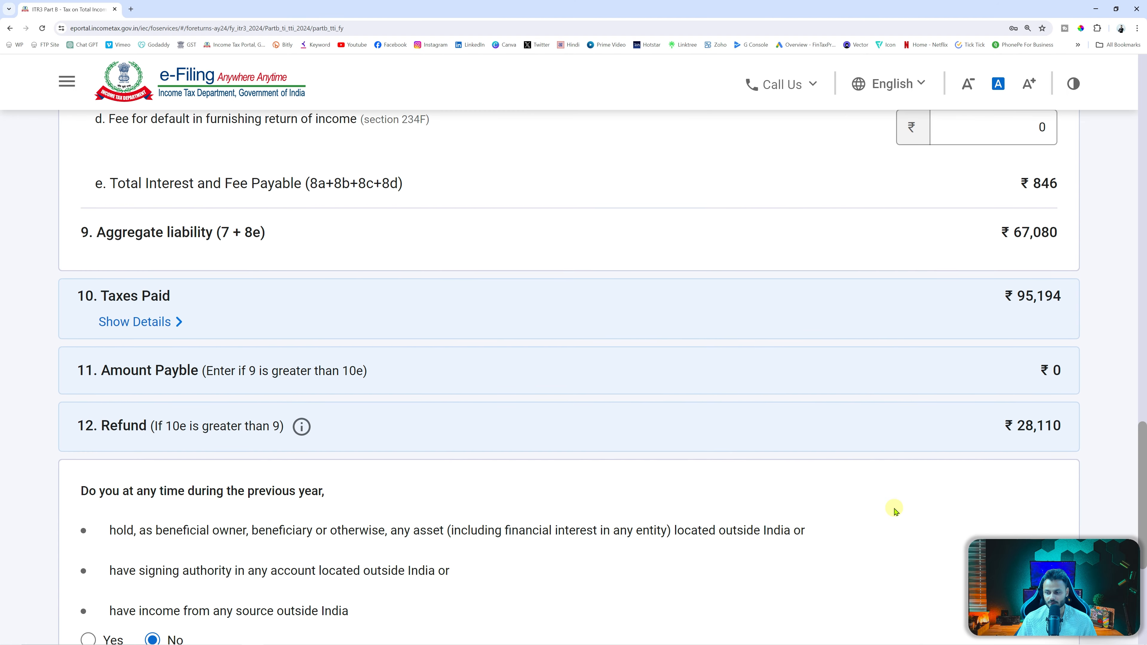
{"action": "scroll", "coordinate": [895, 510], "scroll_direction": "down", "scroll_amount": 3}
Set Balance Payable/(Balance Refund) after round off to 28110 in the Excel computation and save the workbook.
{"action": "key", "text": "alt+Tab"}
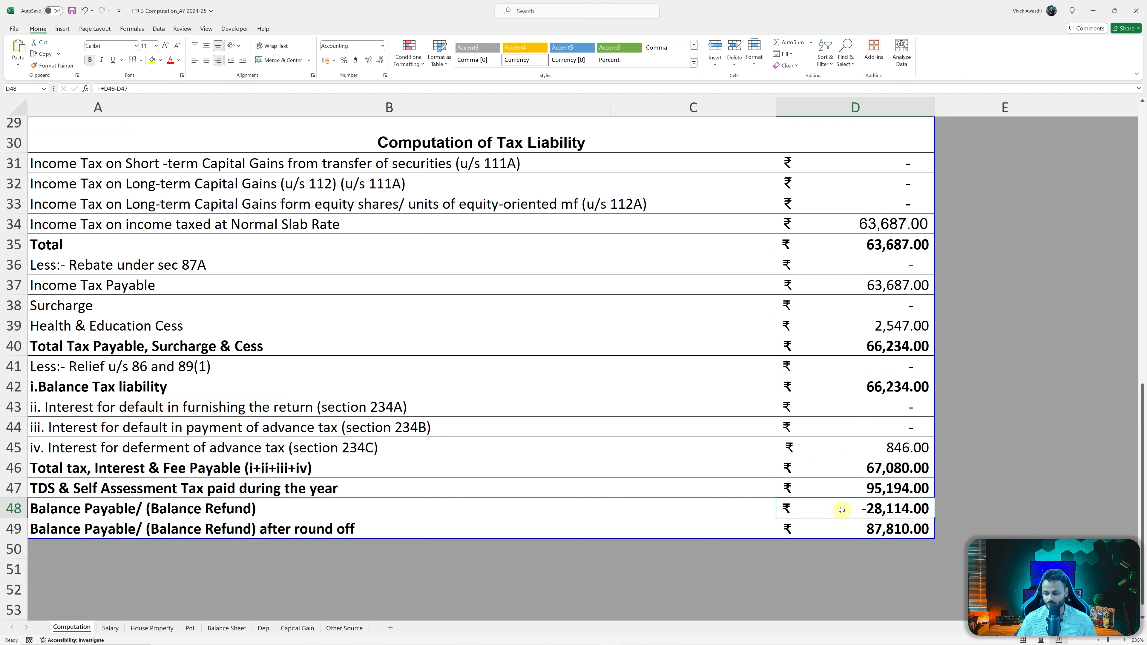
{"action": "left_click", "coordinate": [854, 528]}
{"action": "type", "text": "28110"}
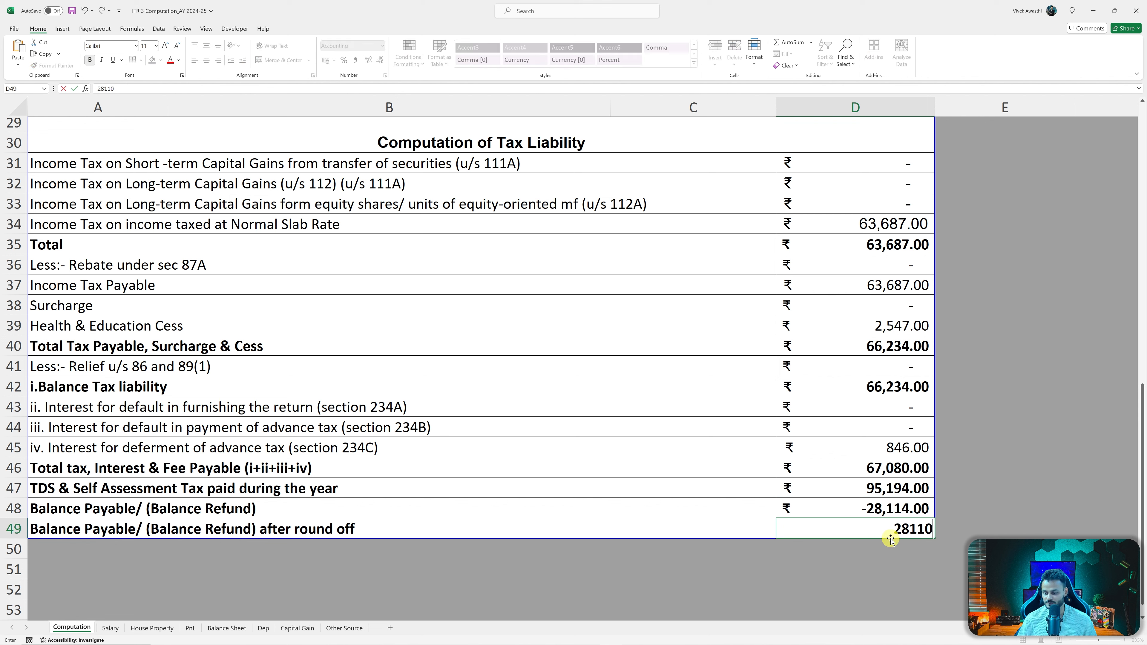
{"action": "key", "text": "Return"}
{"action": "left_click", "coordinate": [888, 535]}
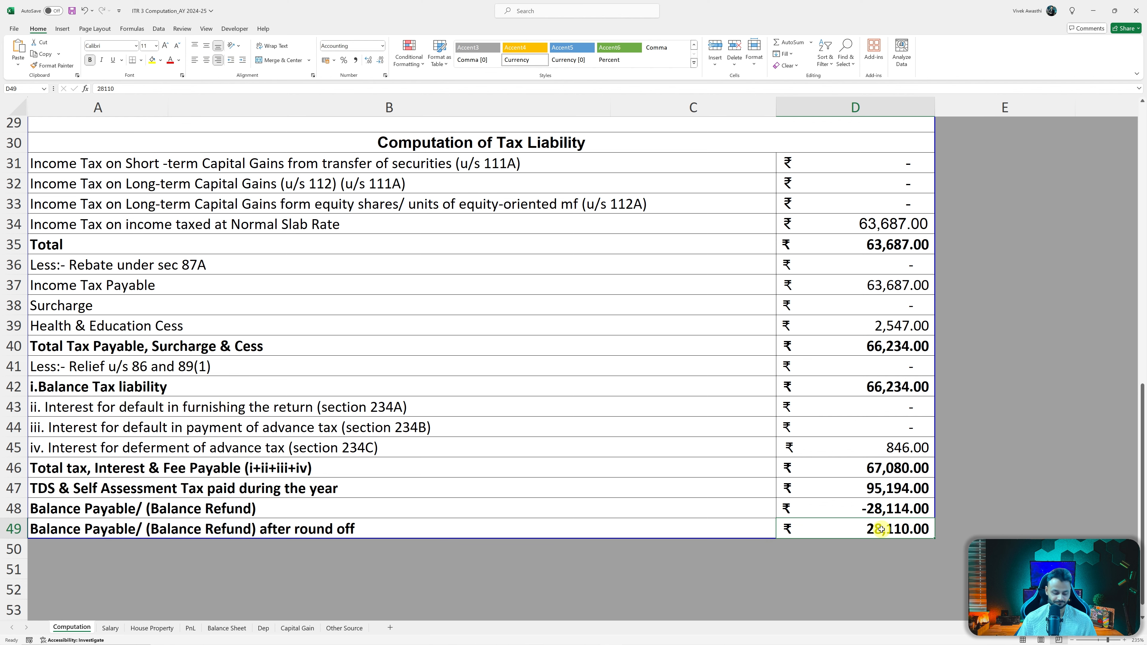
{"action": "key", "text": "ctrl+s"}
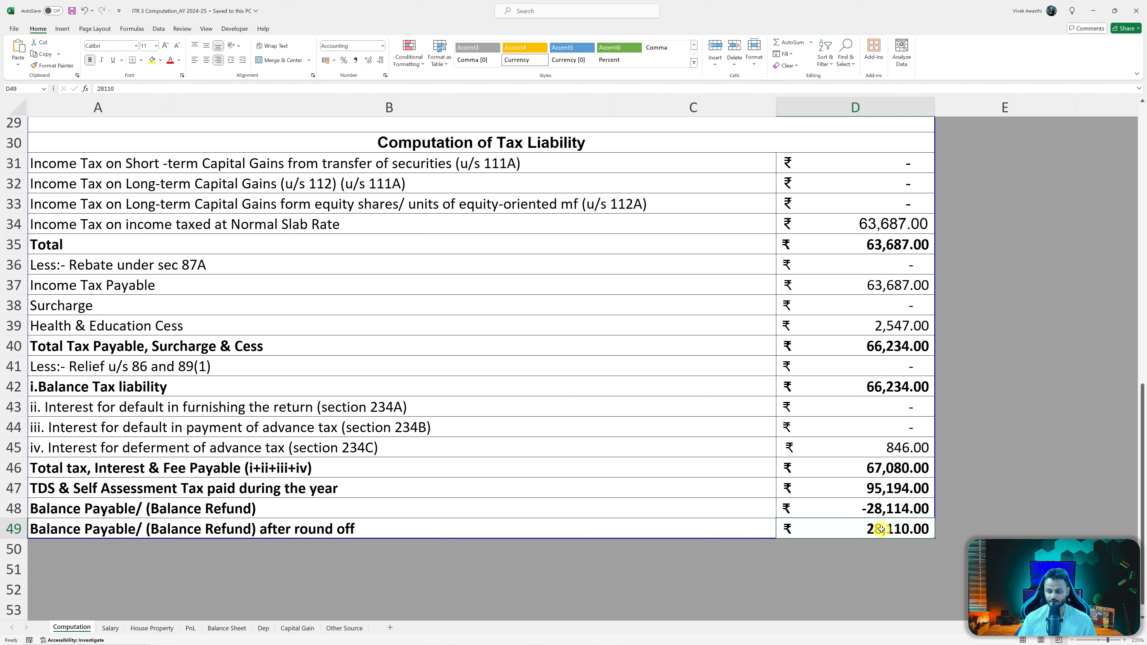
Return to Part B - TTI on the portal, leave the foreign assets question answered No, and proceed to the return preview.
{"action": "scroll", "coordinate": [883, 530], "scroll_direction": "up", "scroll_amount": 1}
{"action": "key", "text": "alt+Tab"}
{"action": "scroll", "coordinate": [914, 492], "scroll_direction": "down", "scroll_amount": 1}
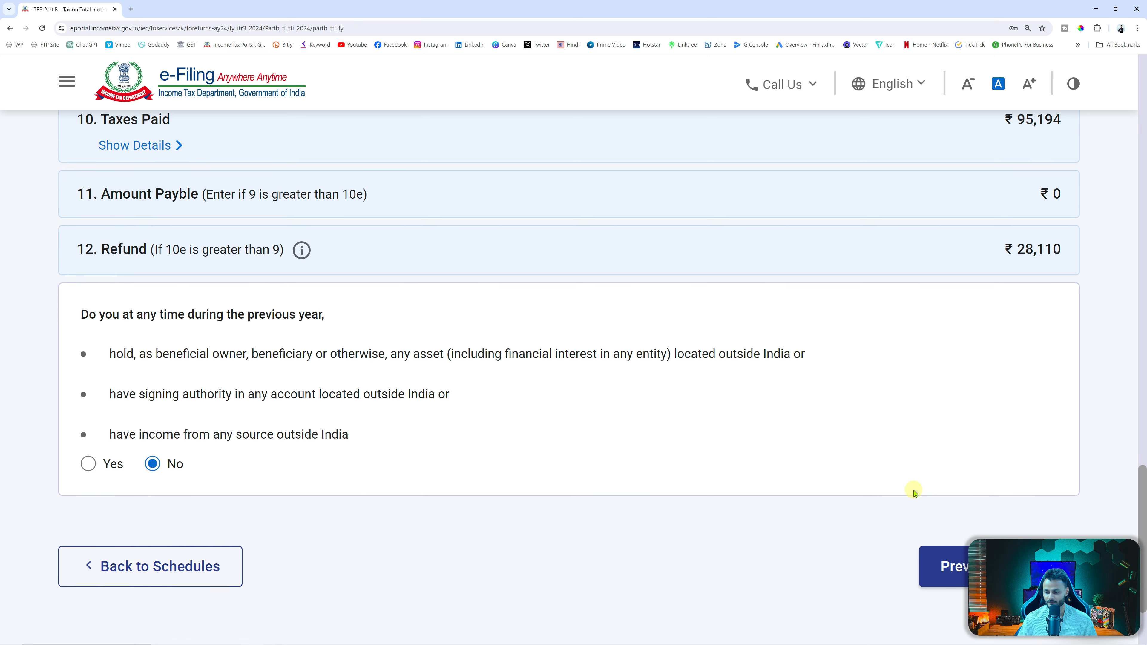
{"action": "left_click", "coordinate": [945, 562]}
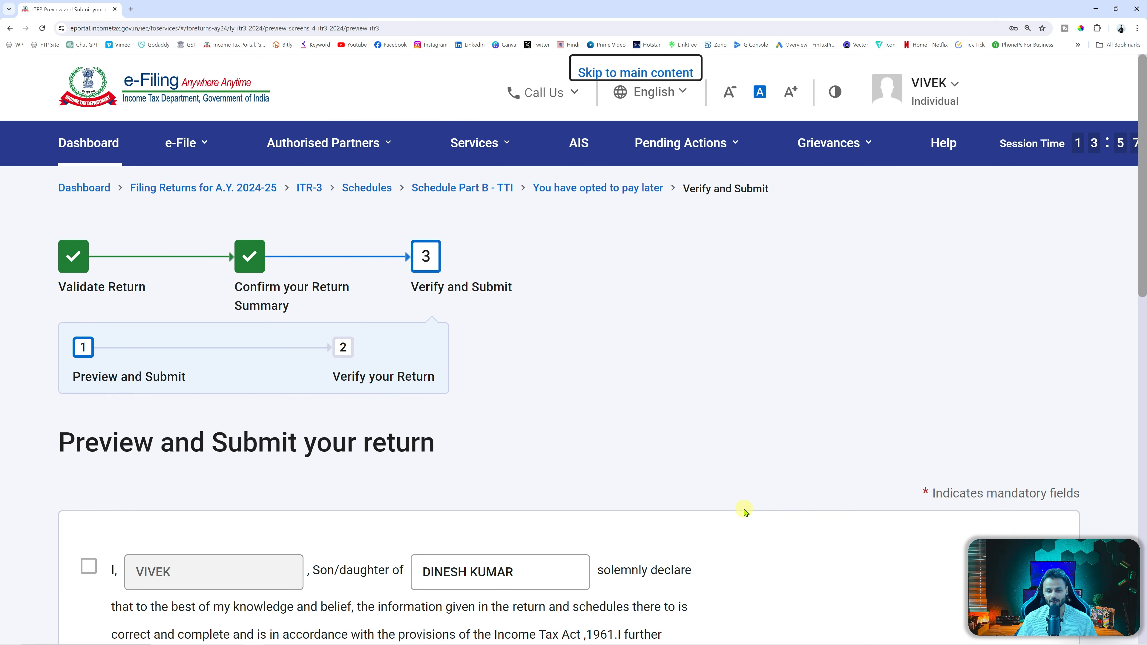
Accept the declaration on the Preview and Submit page and go through it down to the Tax Return Preparer details.
{"action": "scroll", "coordinate": [745, 512], "scroll_direction": "down", "scroll_amount": 4}
{"action": "left_click", "coordinate": [88, 383]}
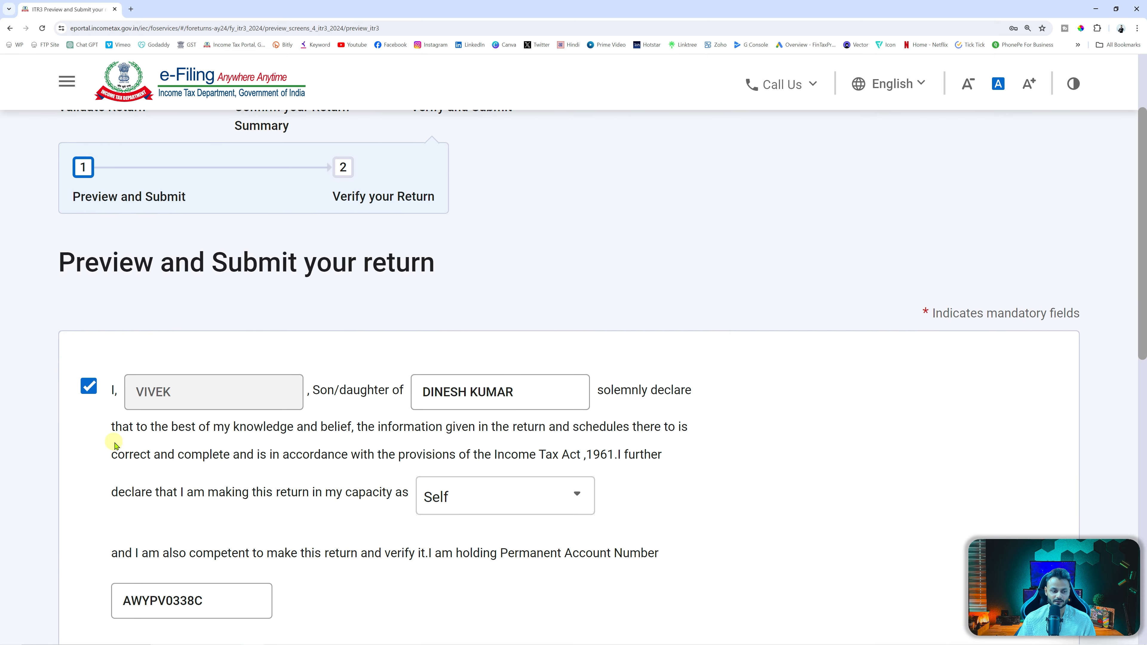
{"action": "scroll", "coordinate": [113, 441], "scroll_direction": "down", "scroll_amount": 5}
{"action": "scroll", "coordinate": [116, 446], "scroll_direction": "down", "scroll_amount": 4}
{"action": "scroll", "coordinate": [117, 446], "scroll_direction": "down", "scroll_amount": 4}
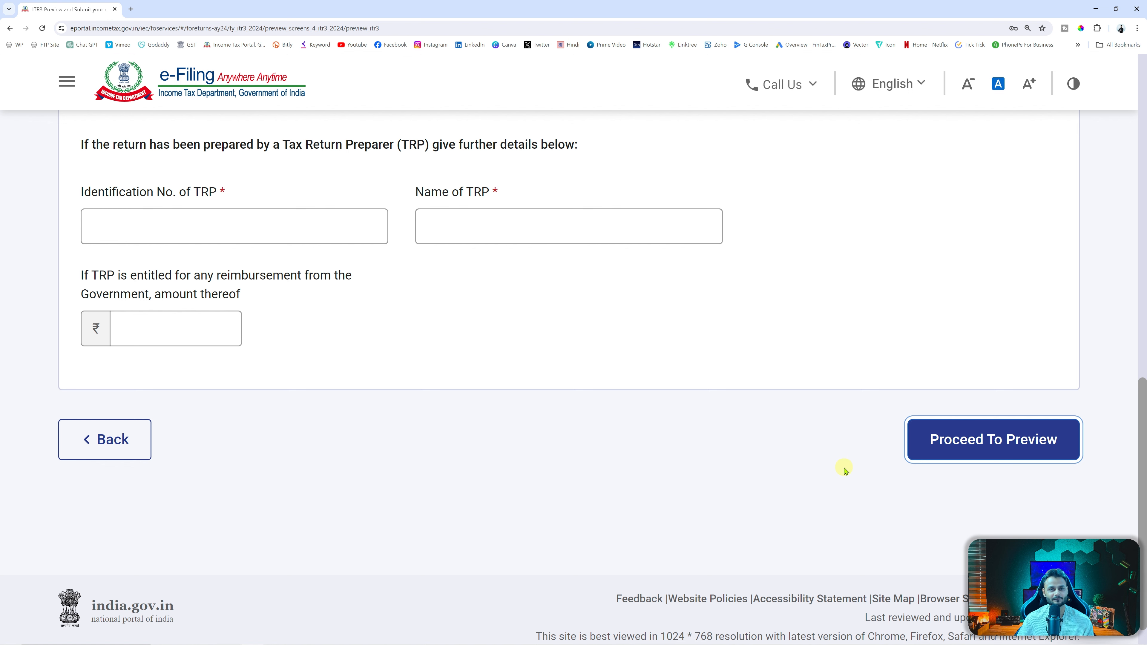
Review the completed Excel Computation sheet from the assessee information down, including its print preview, without printing it.
{"action": "key", "text": "alt+Tab"}
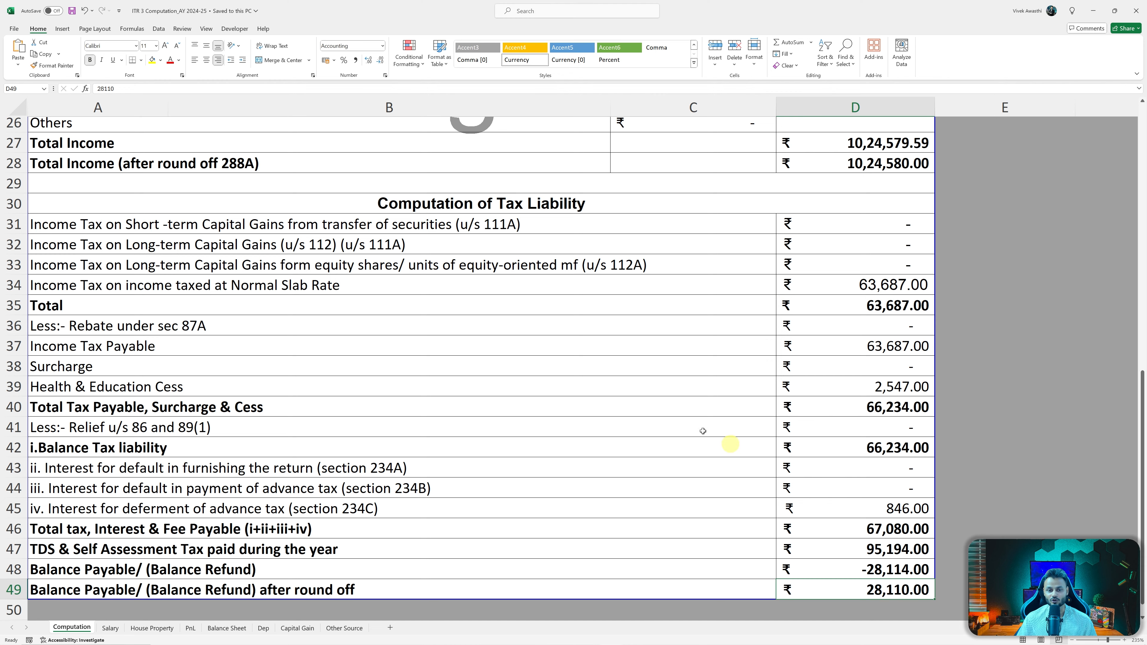
{"action": "scroll", "coordinate": [433, 361], "scroll_direction": "up", "scroll_amount": 9}
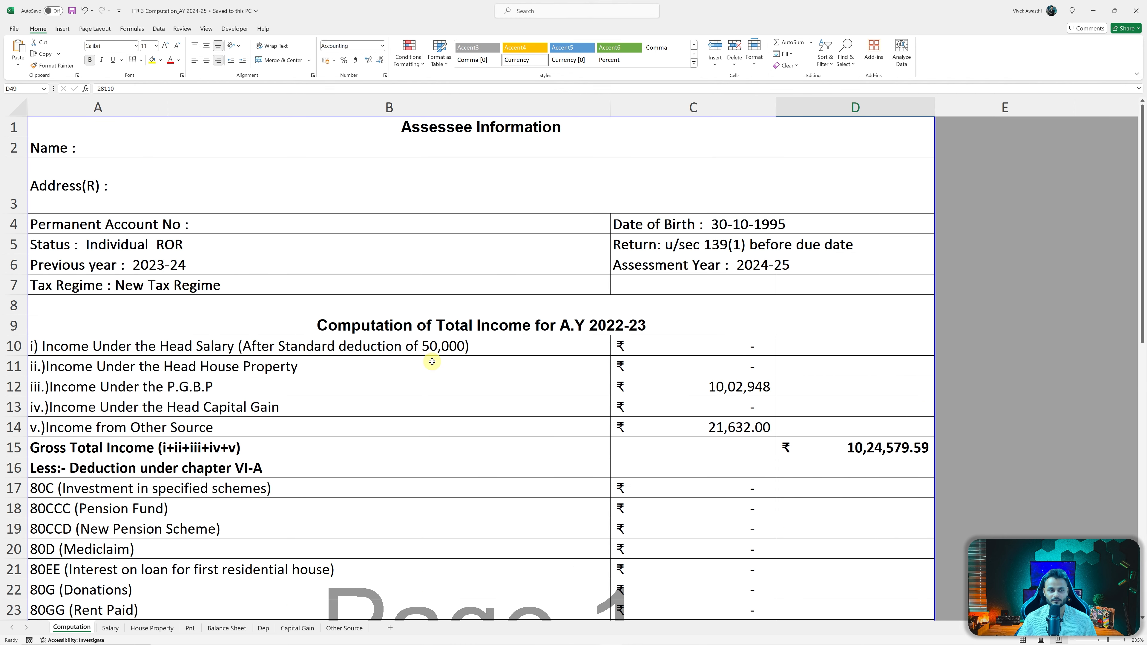
{"action": "key", "text": "ctrl+p"}
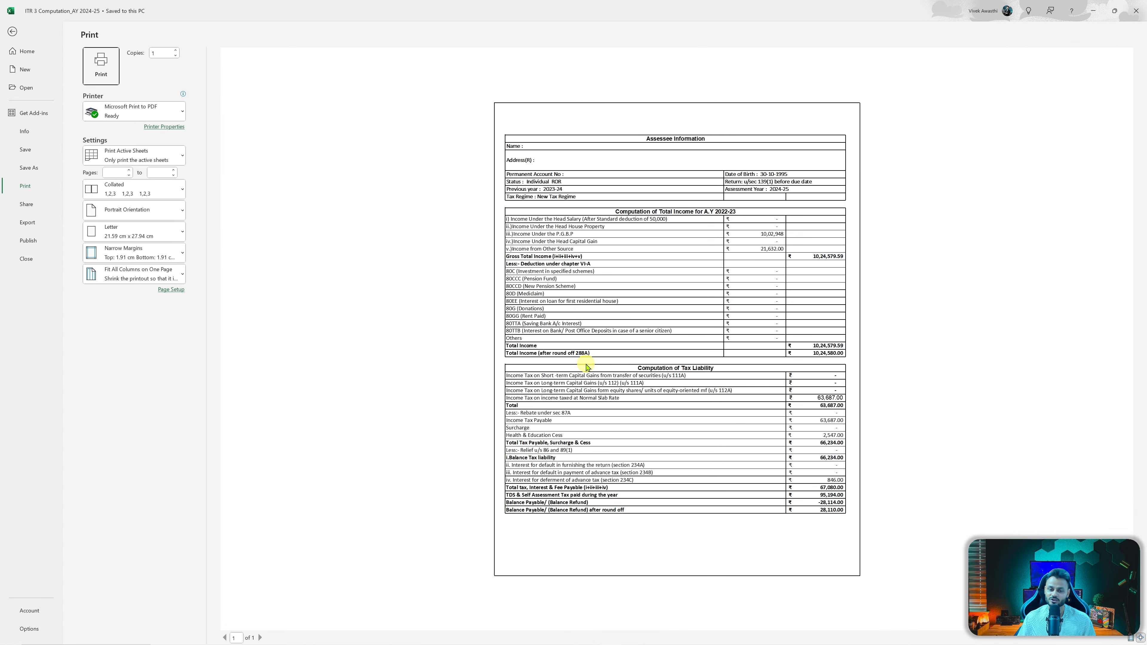
{"action": "key", "text": "Escape"}
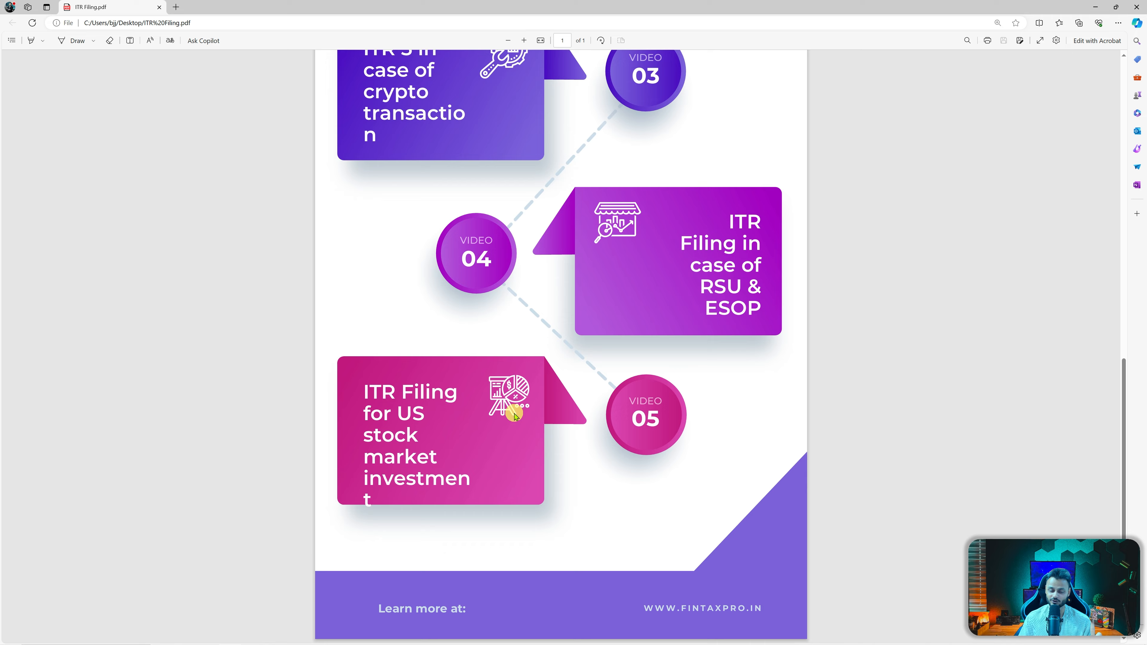
Look through the list of ITR filing videos in ITR Filing.pdf.
{"action": "scroll", "coordinate": [512, 411], "scroll_direction": "up", "scroll_amount": 5}
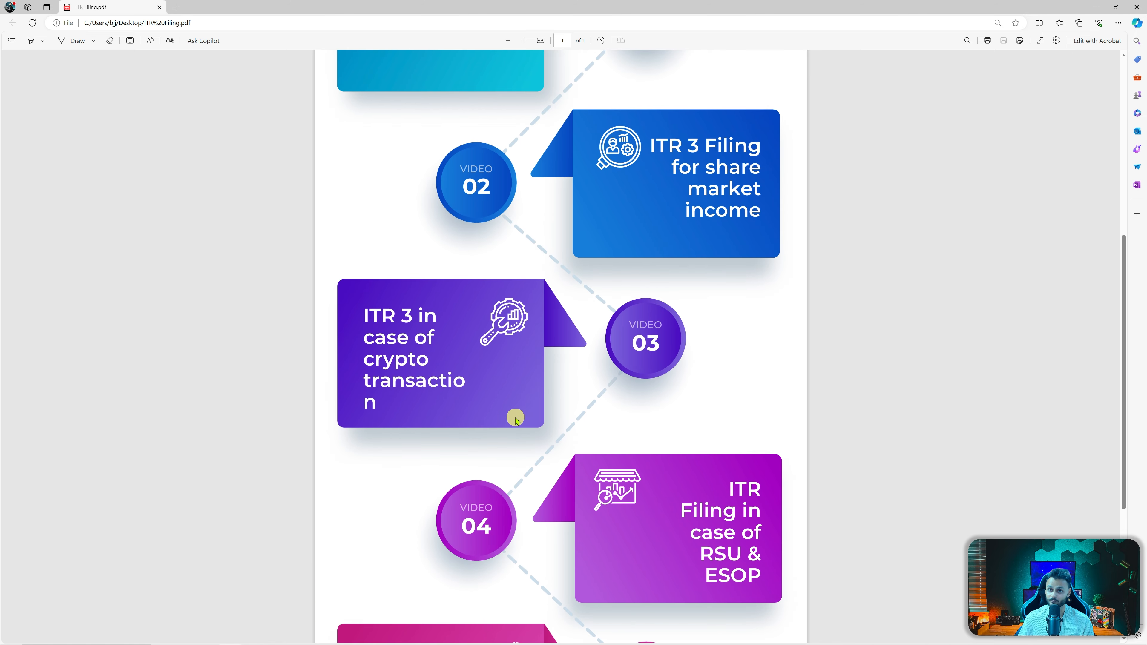
{"action": "scroll", "coordinate": [515, 420], "scroll_direction": "up", "scroll_amount": 2}
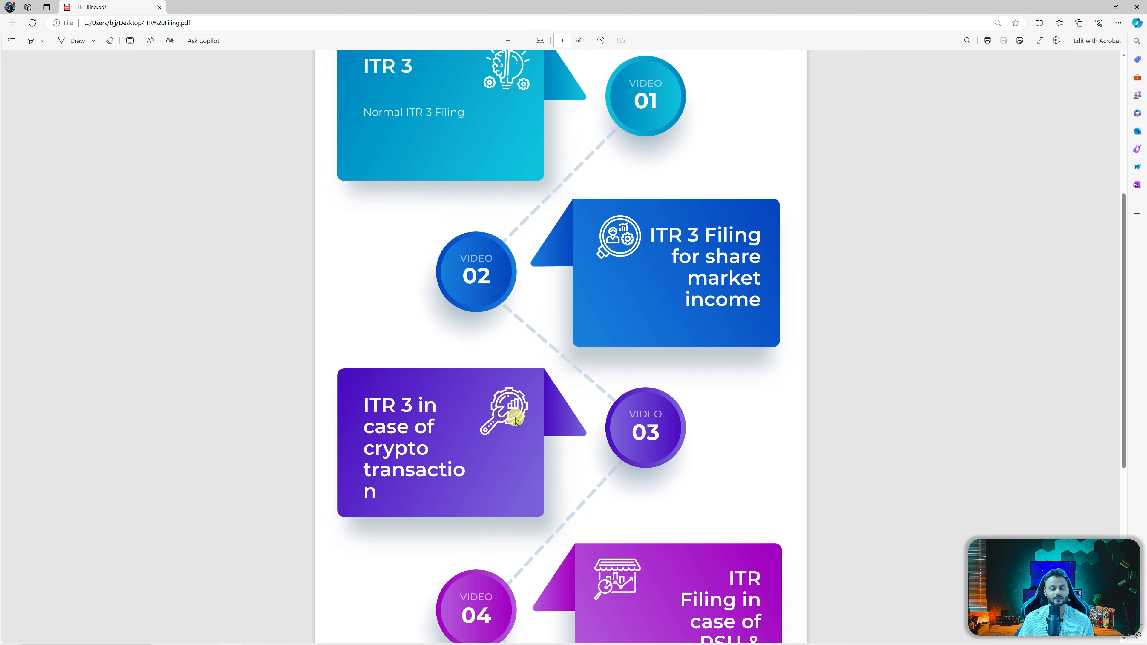